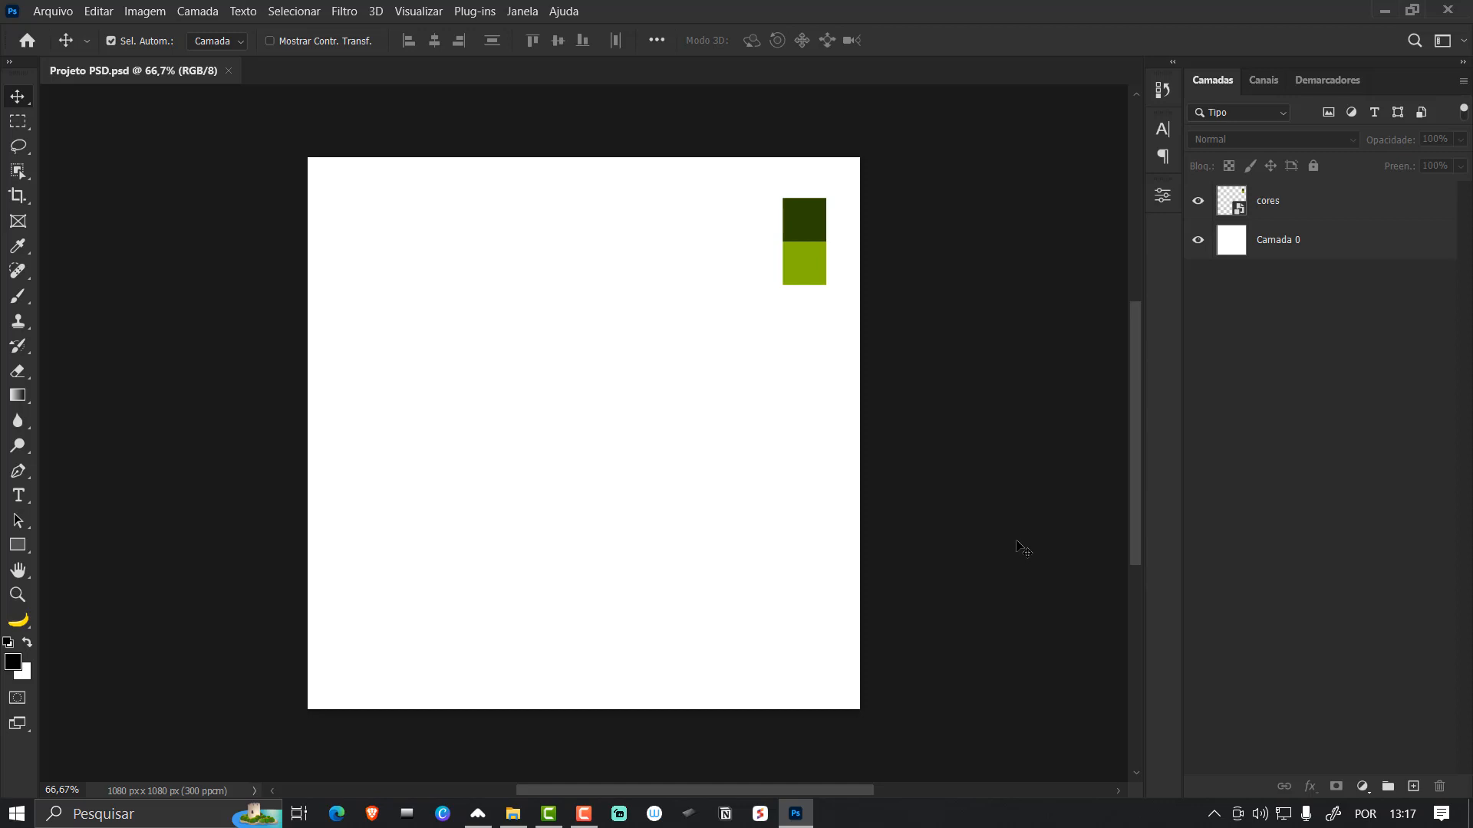
# - Examine the saved Feed Insta preset's dimensions, units, resolution and background options in the new document settings, and close them without creating a document
pyautogui.click(54, 14)
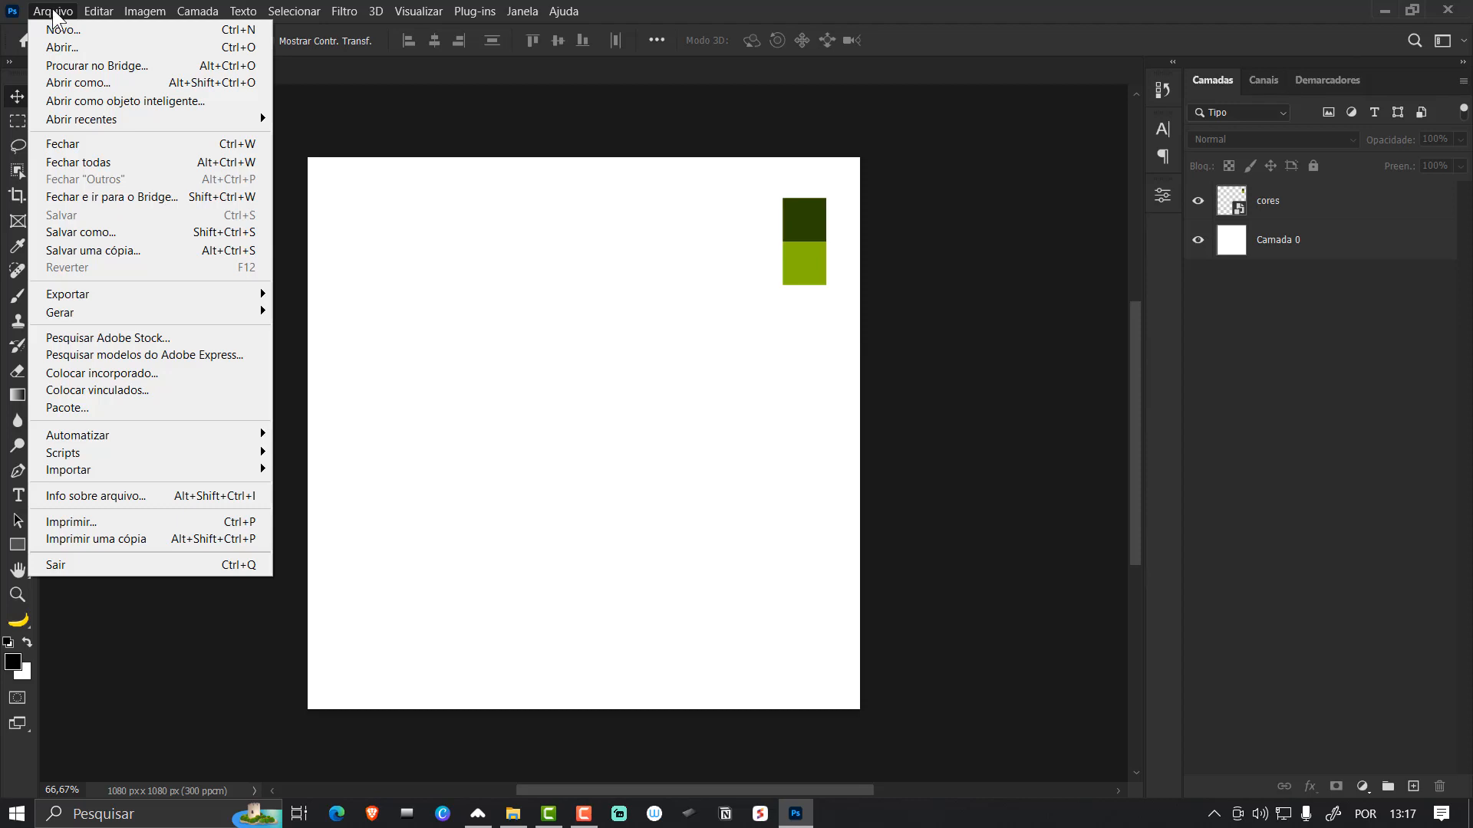
pyautogui.click(63, 29)
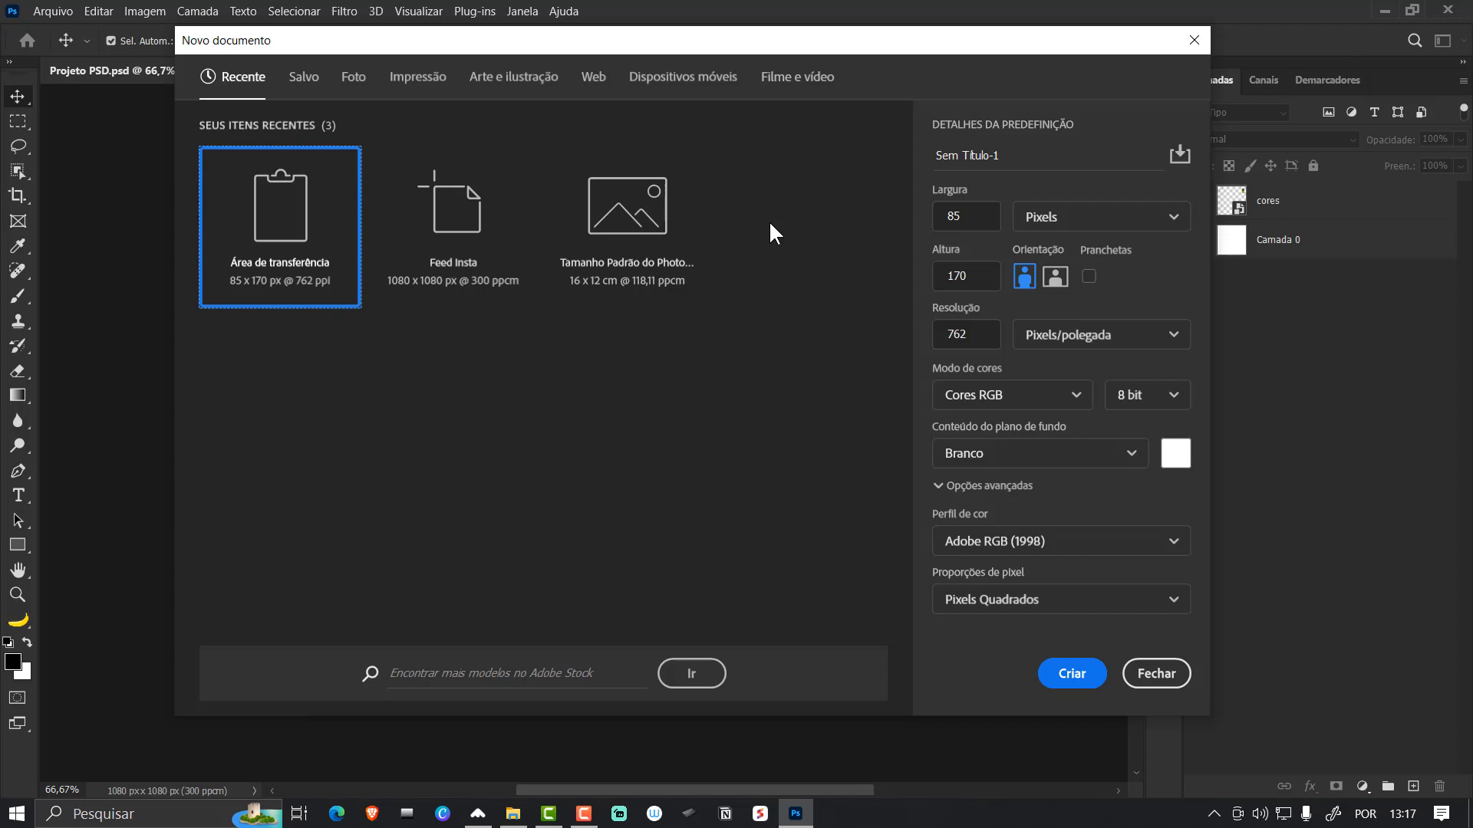
pyautogui.click(306, 79)
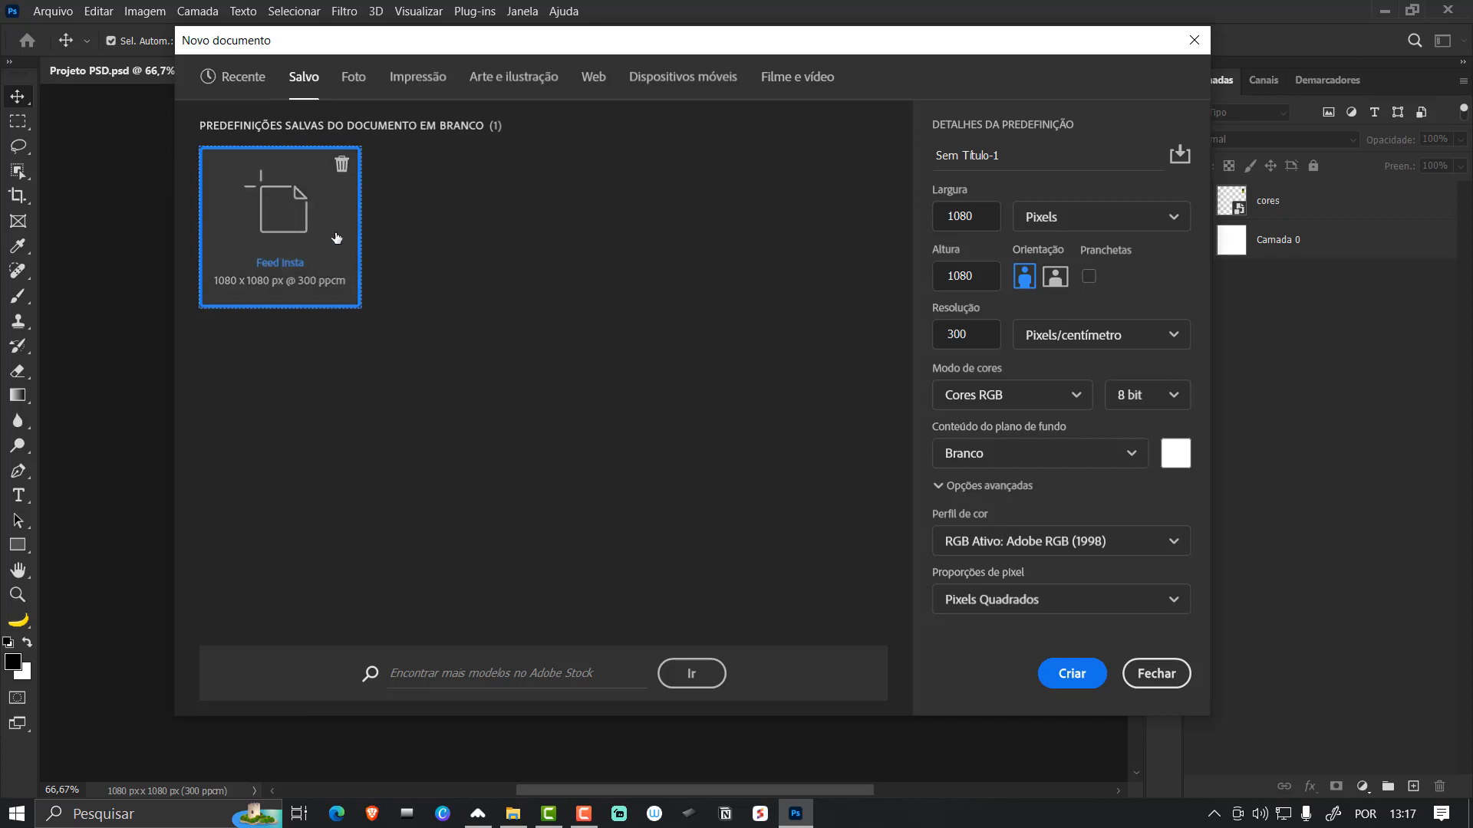
pyautogui.click(978, 217)
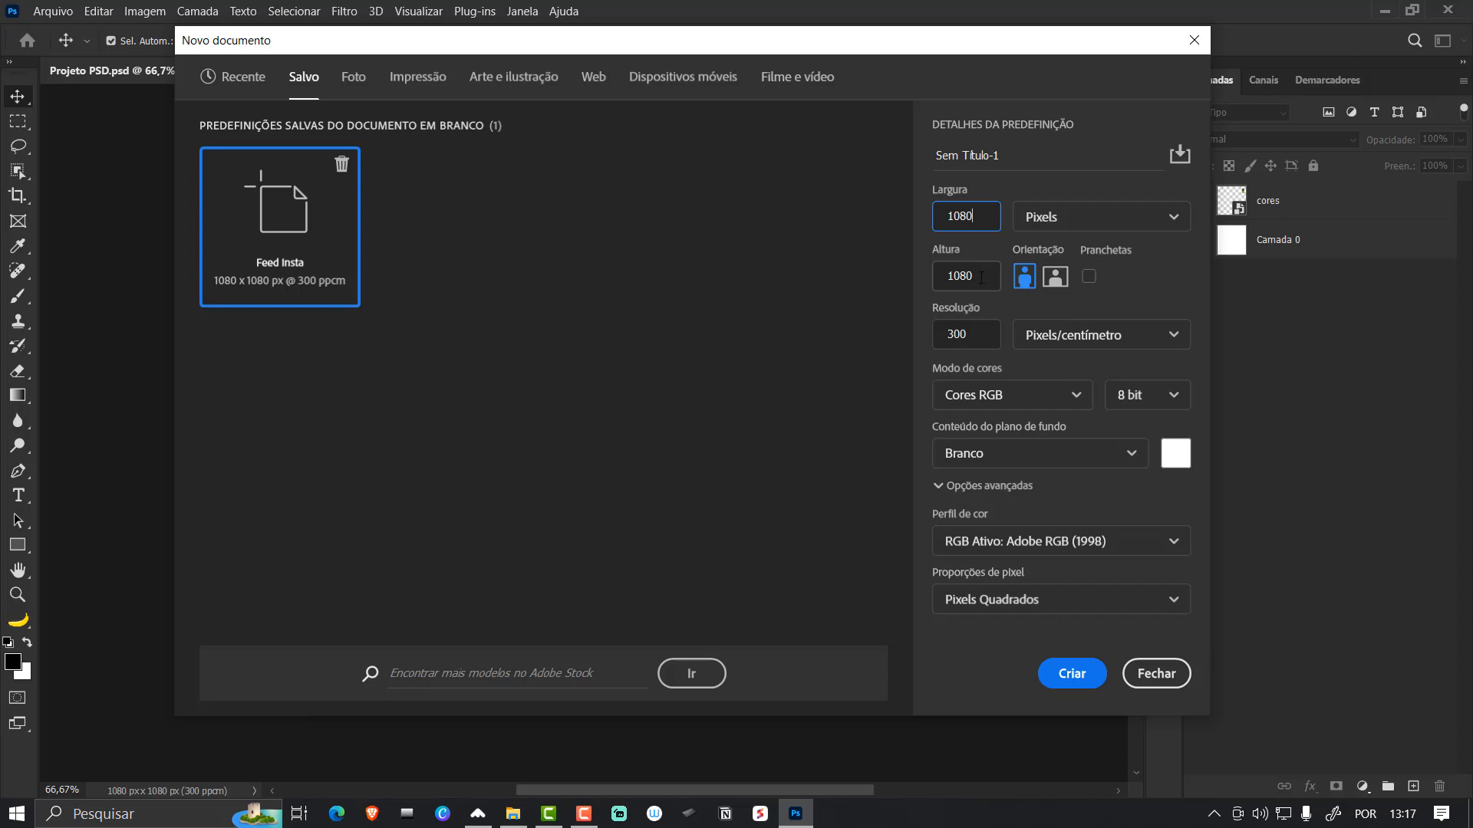
pyautogui.click(1133, 220)
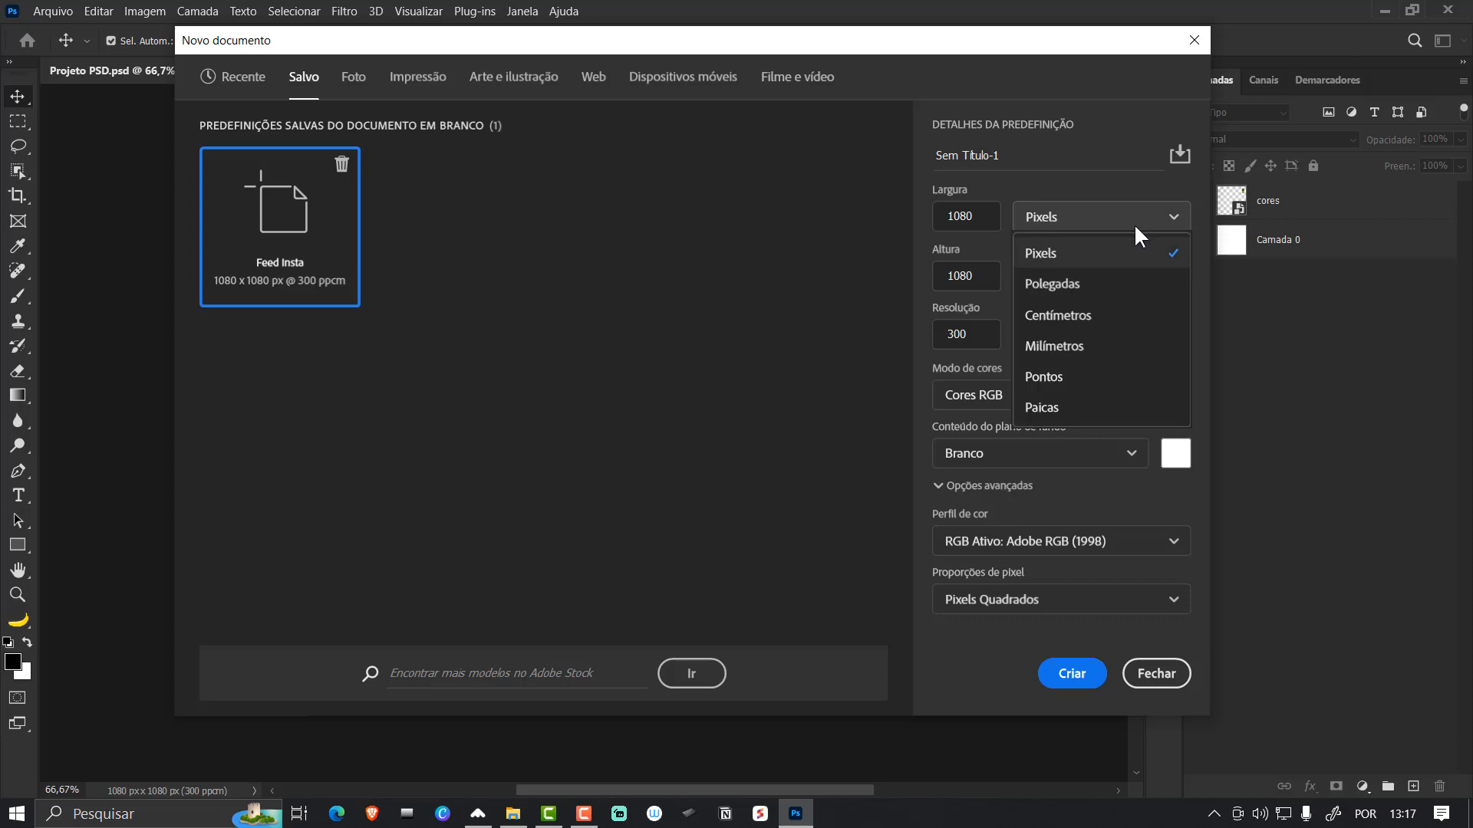
pyautogui.click(1147, 184)
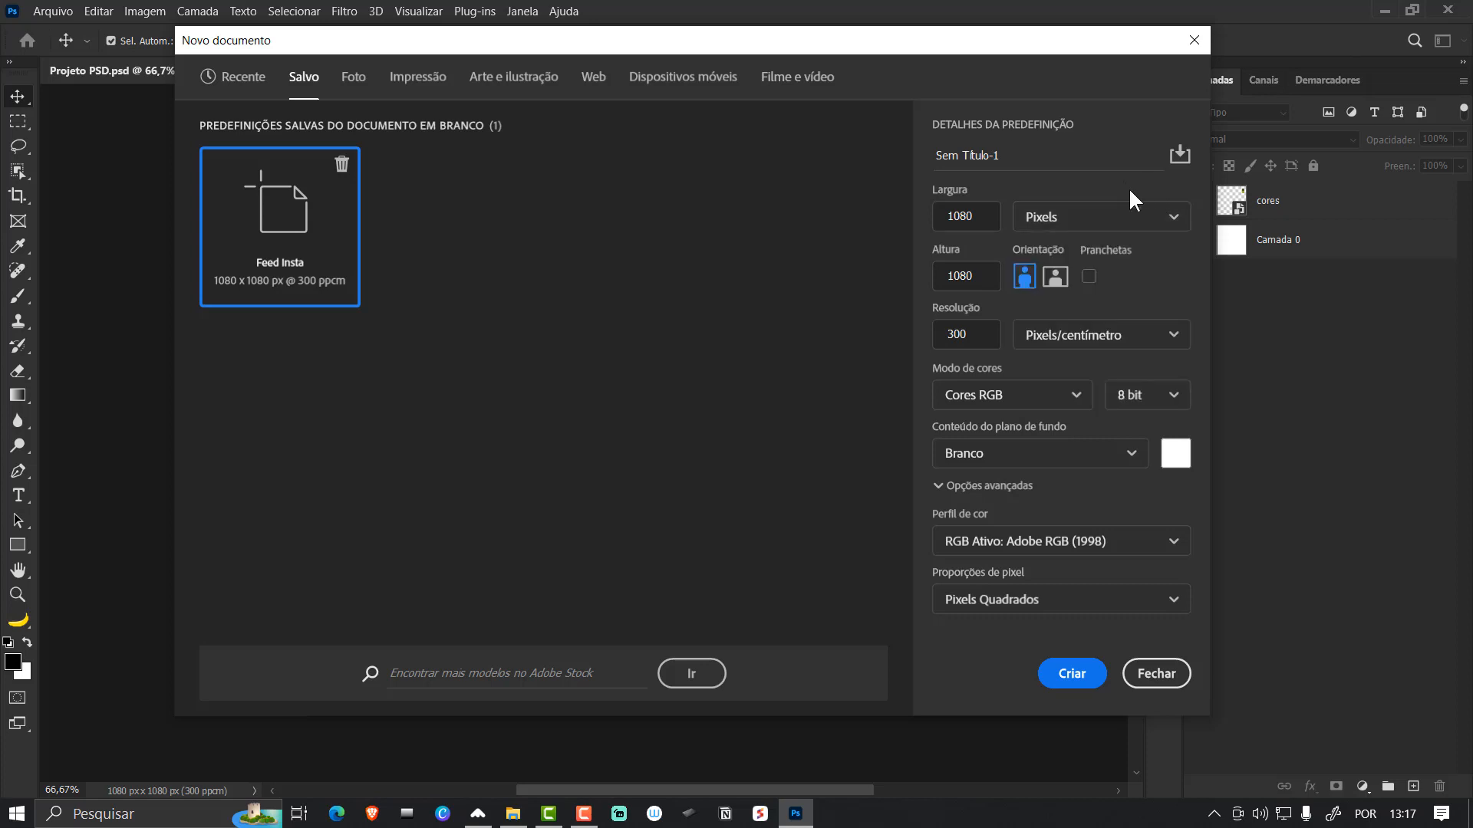
pyautogui.click(1126, 215)
pyautogui.click(1140, 186)
pyautogui.click(978, 336)
pyautogui.click(1069, 367)
pyautogui.click(1128, 457)
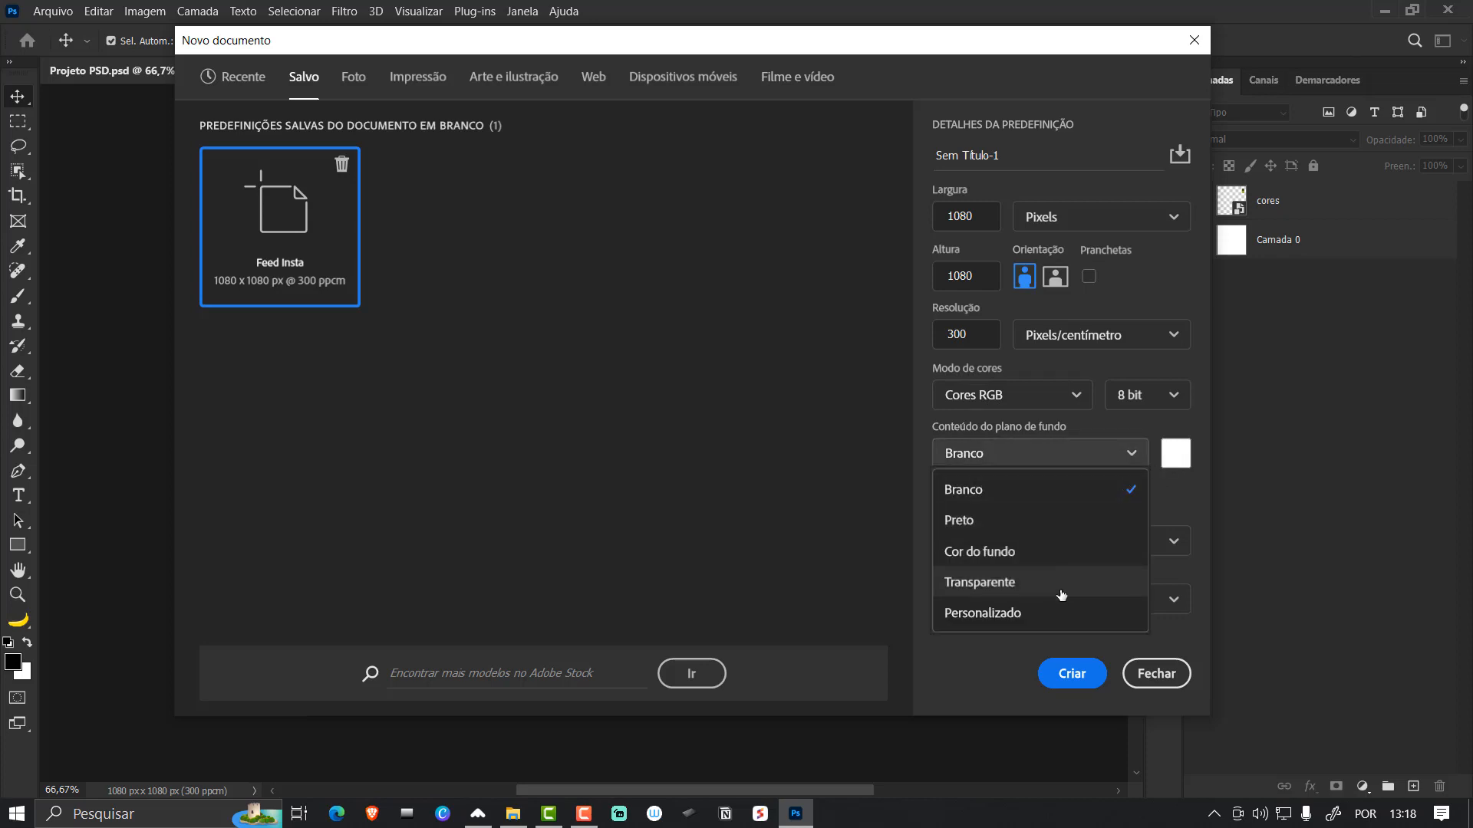
pyautogui.click(1180, 455)
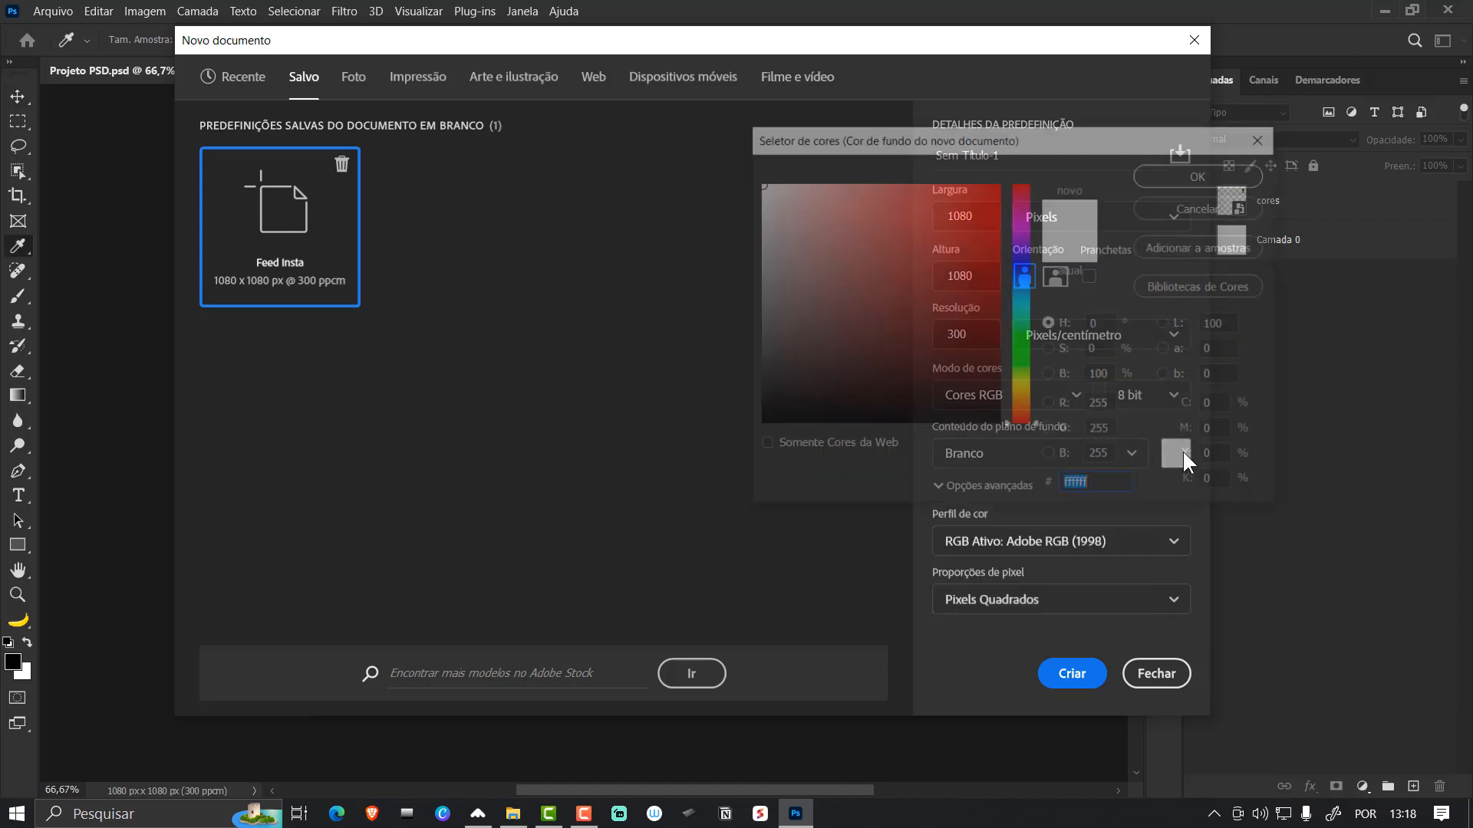
pyautogui.click(1185, 208)
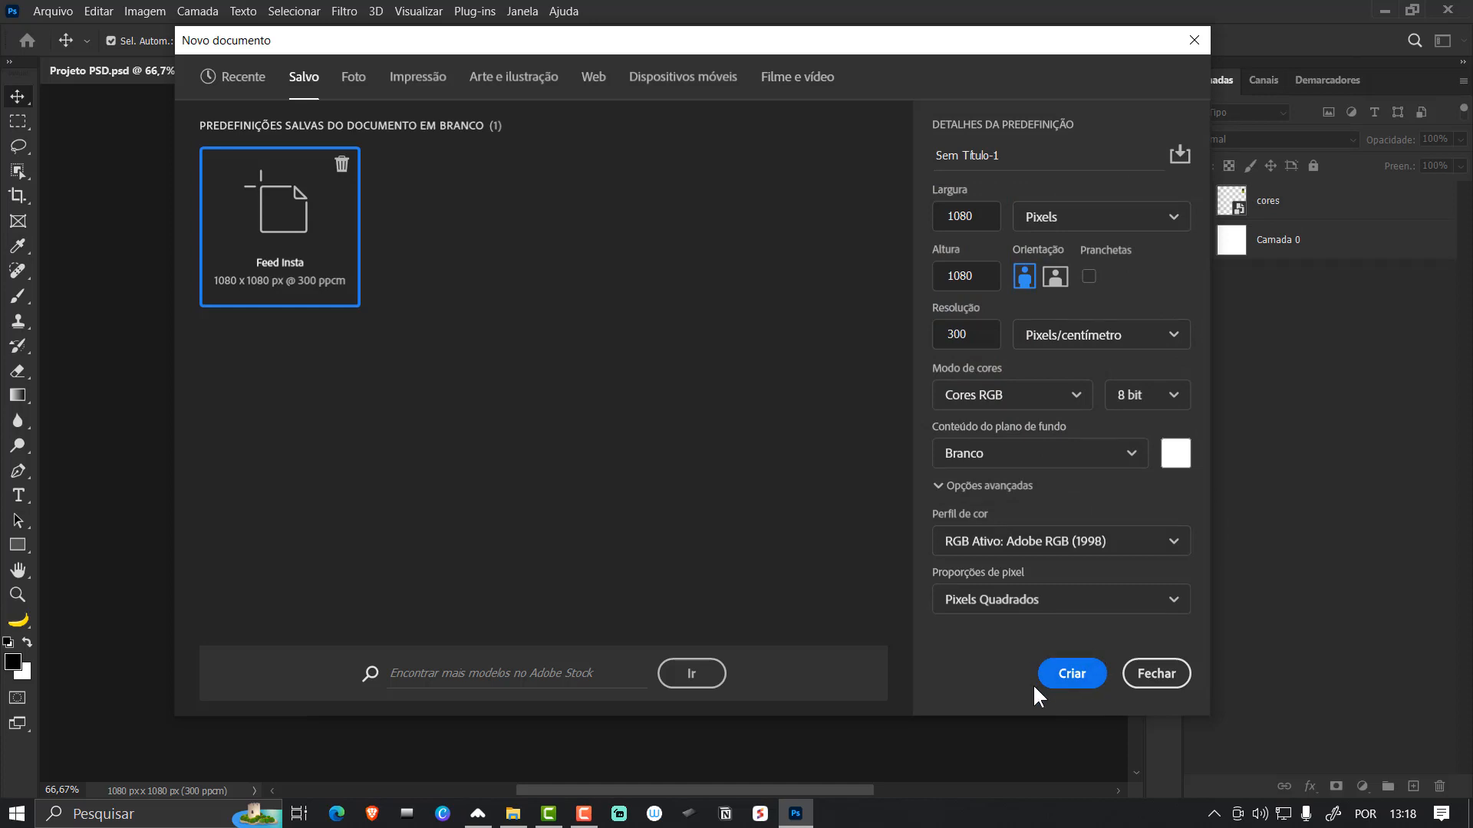
pyautogui.click(1150, 678)
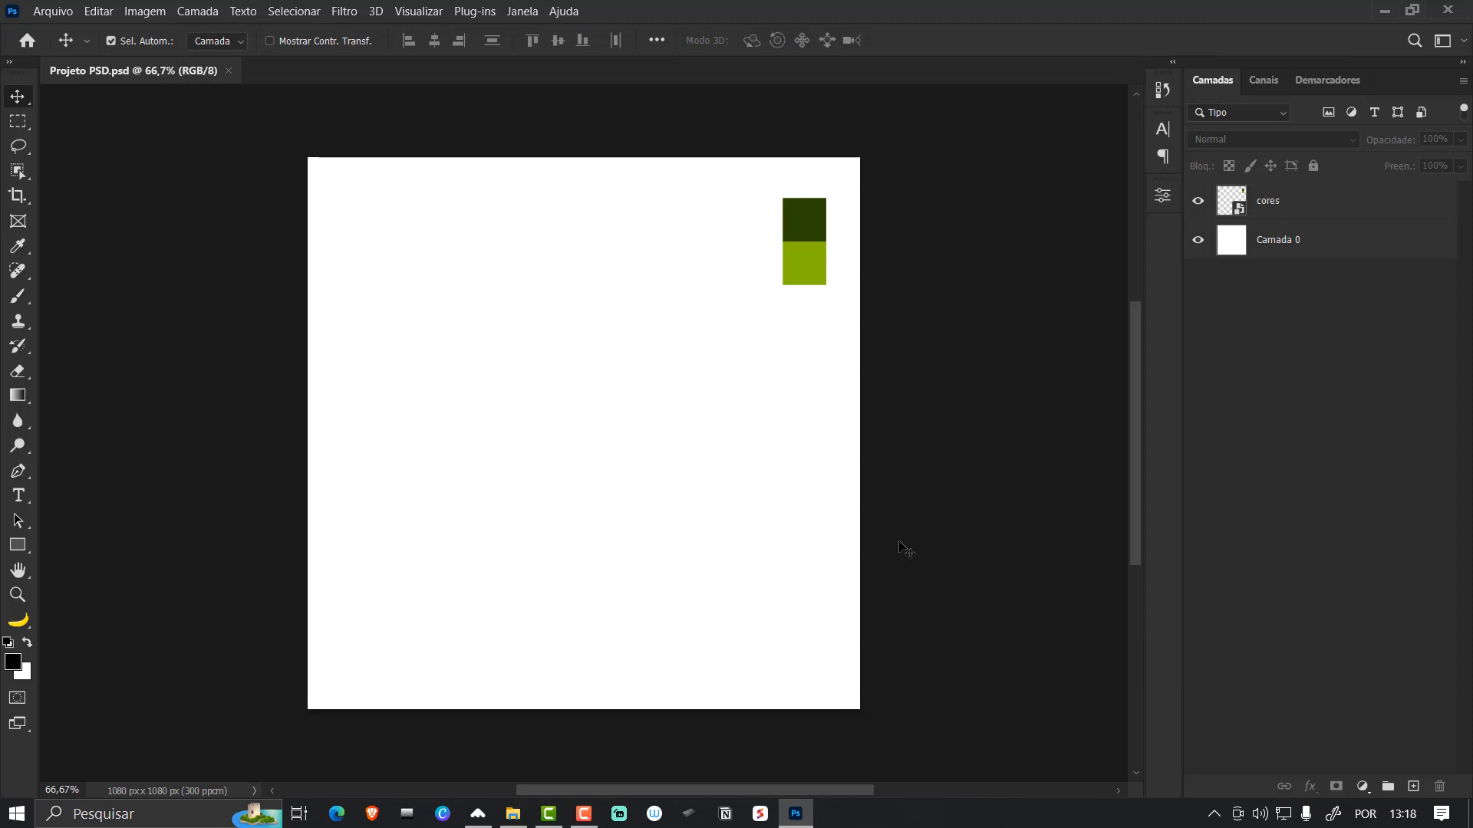
# - Lock the Camada 0 layer and unlock it again
pyautogui.click(1340, 246)
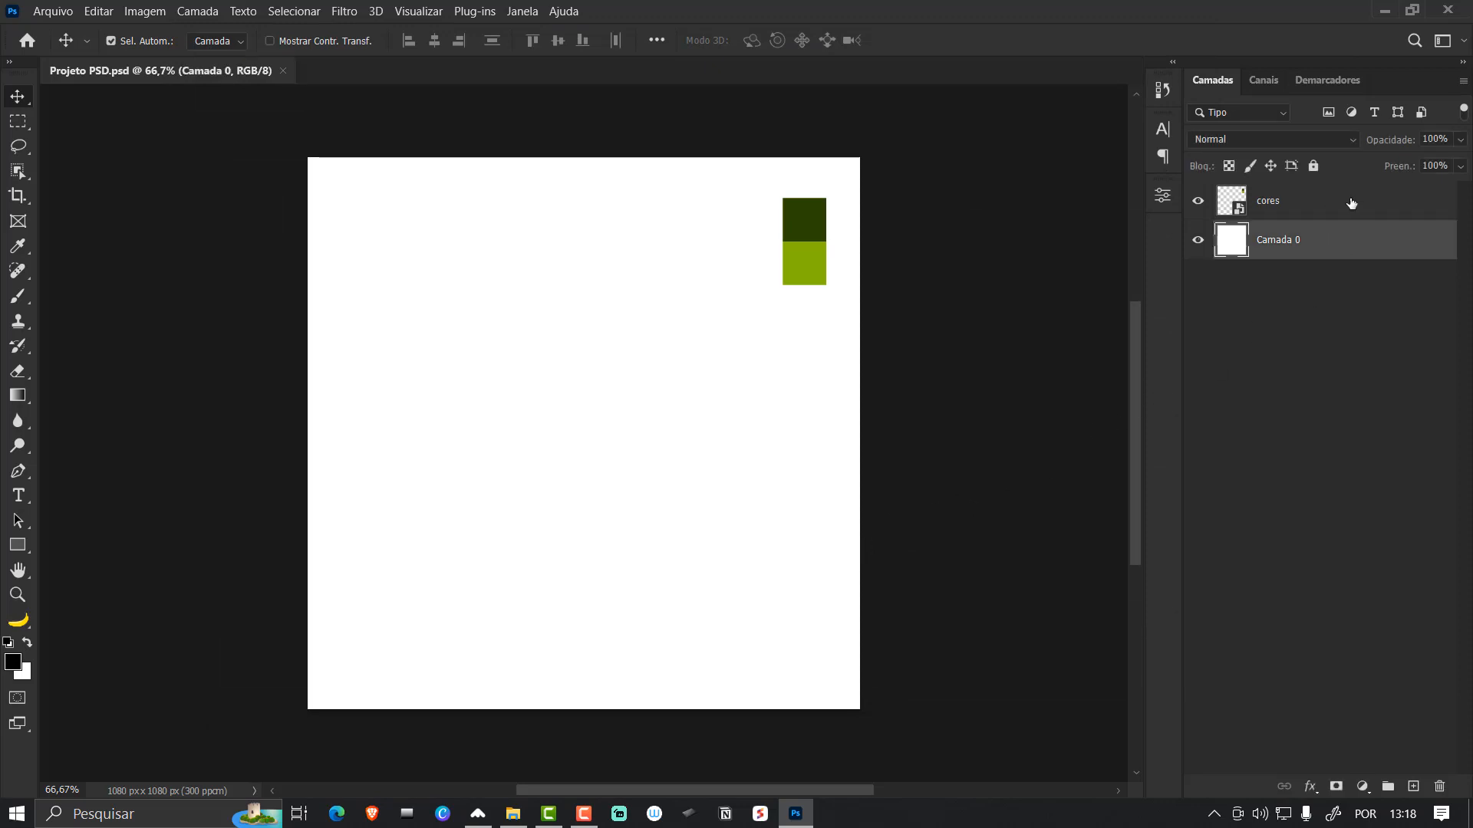
pyautogui.click(1314, 166)
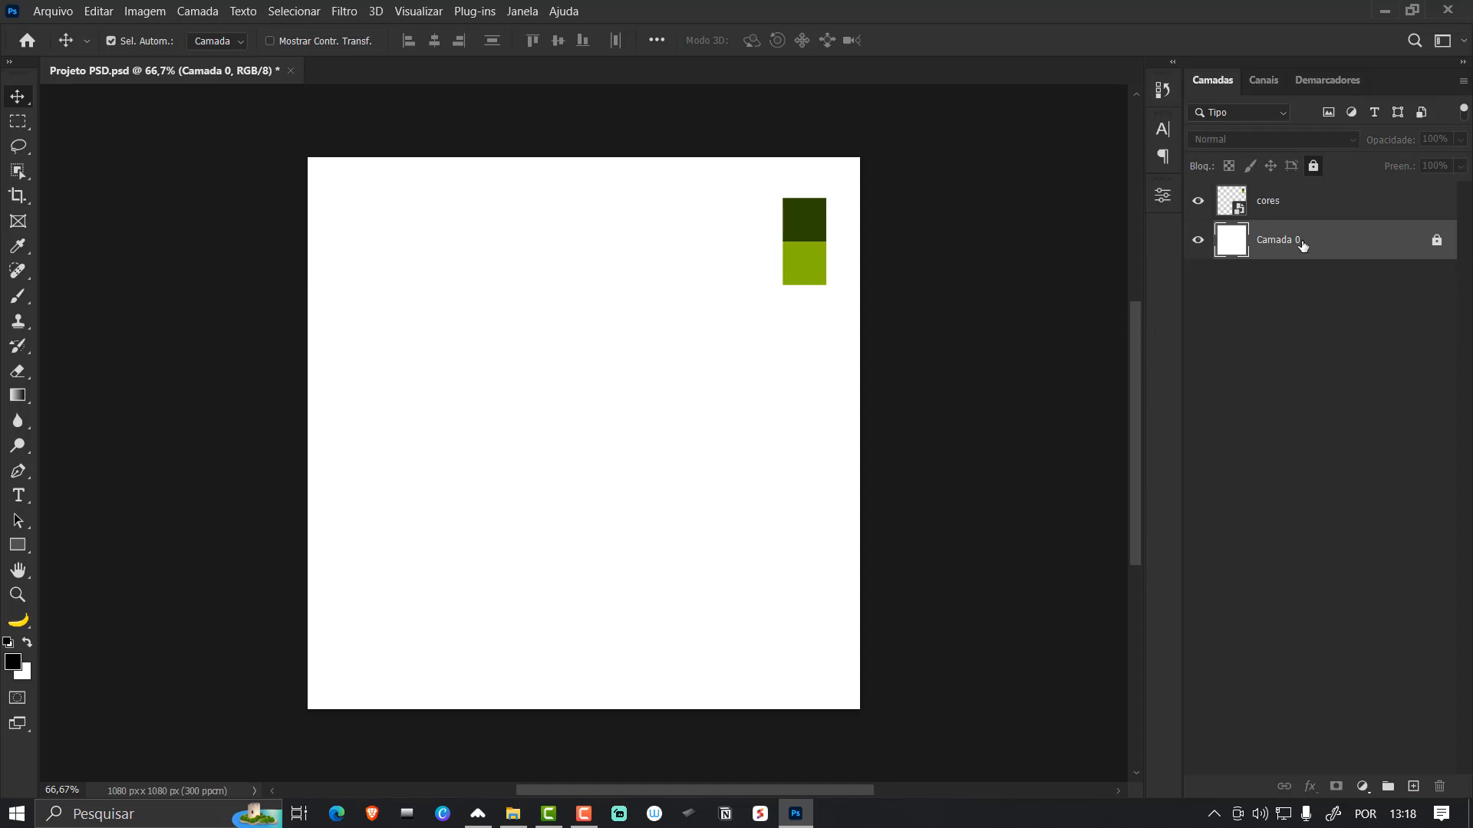
pyautogui.click(1437, 243)
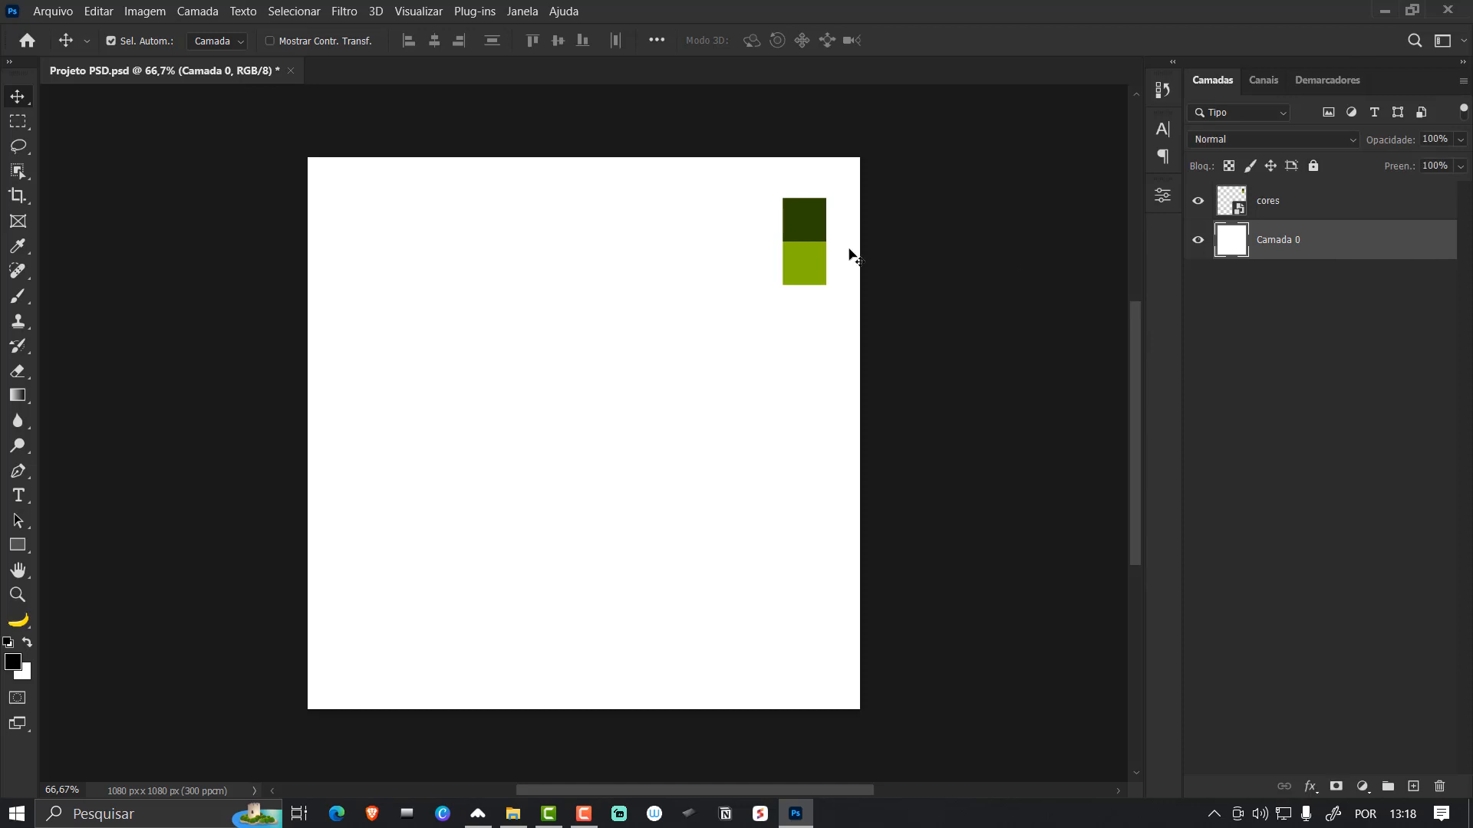
# - Save the Projeto PSD document
pyautogui.click(47, 11)
pyautogui.click(94, 214)
# - Create a cyan guide layout with 2 columns, 2 rows and 50 px margins on all four sides of the canvas
pyautogui.click(420, 13)
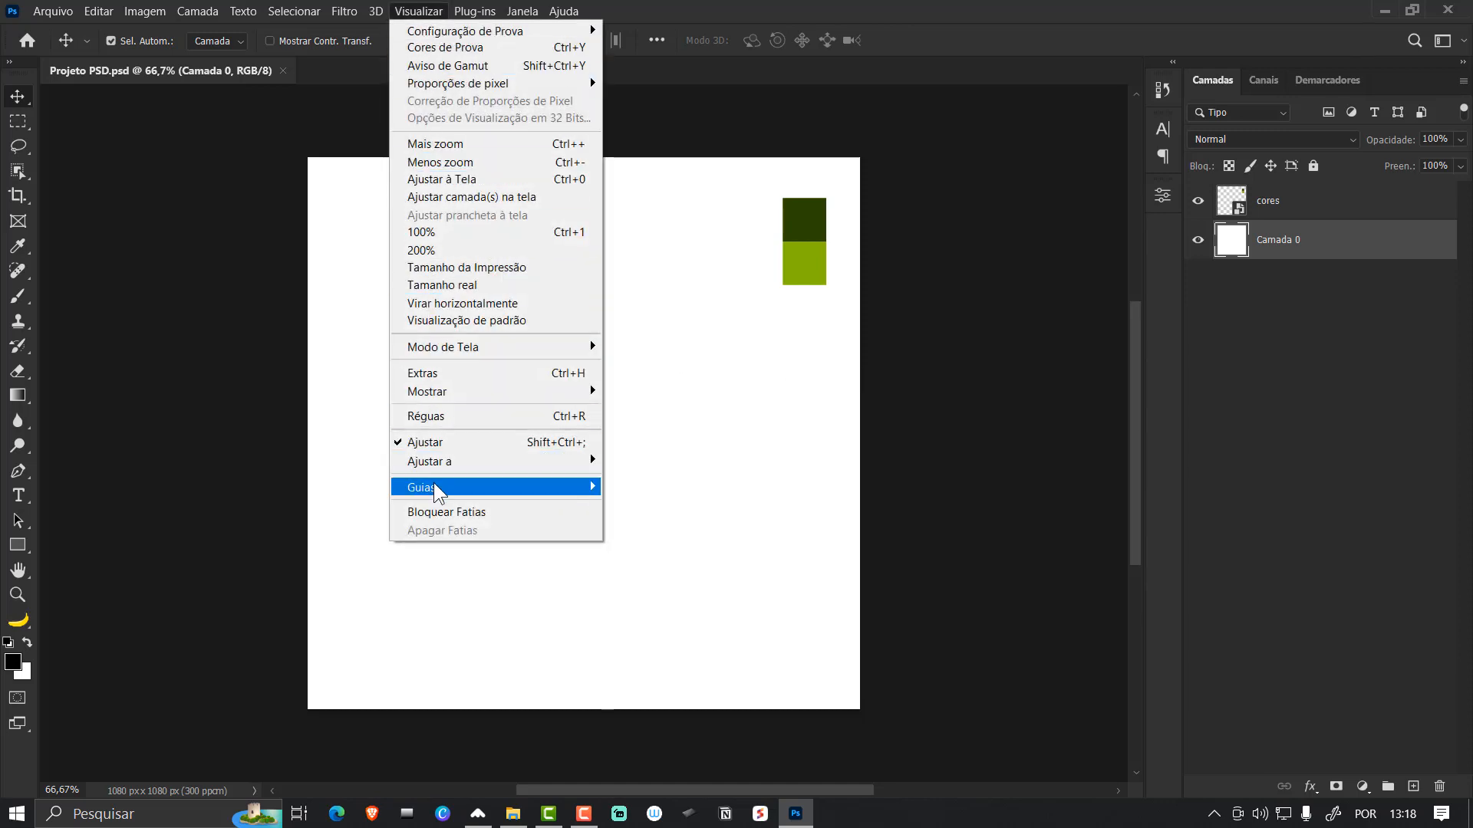
pyautogui.moveTo(435, 485)
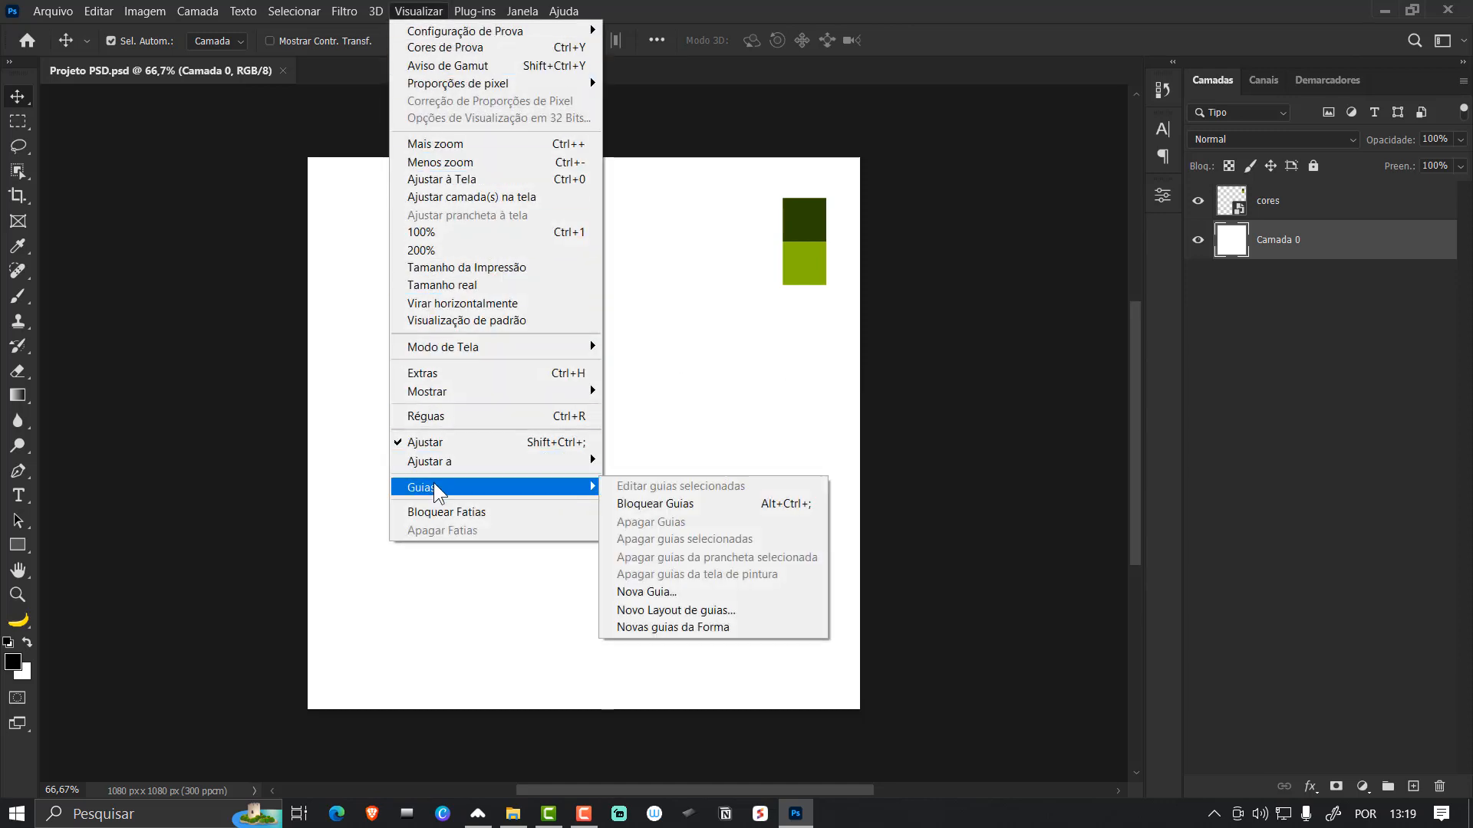
pyautogui.click(671, 610)
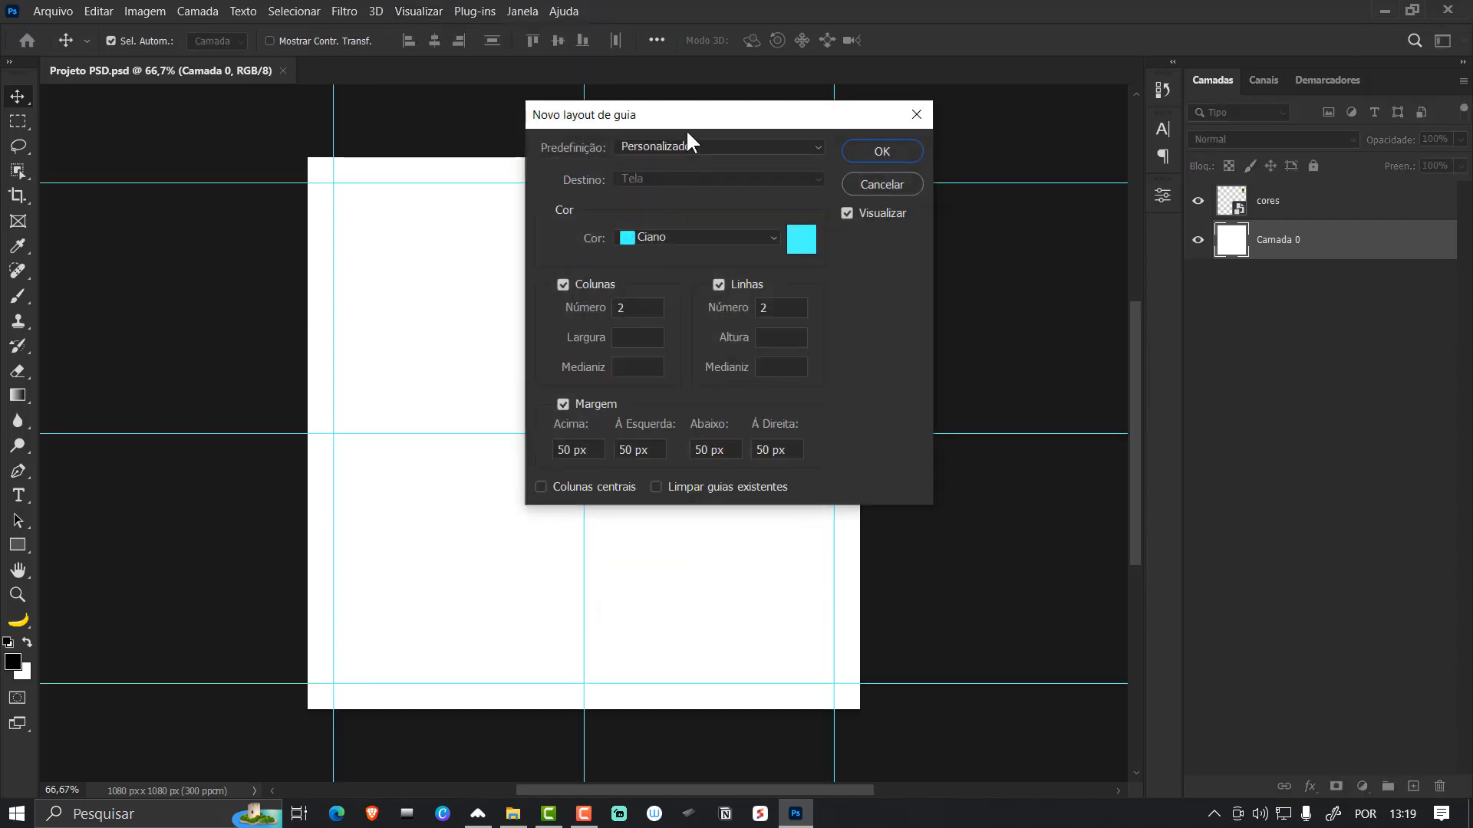
pyautogui.moveTo(686, 126); pyautogui.dragTo(991, 141)
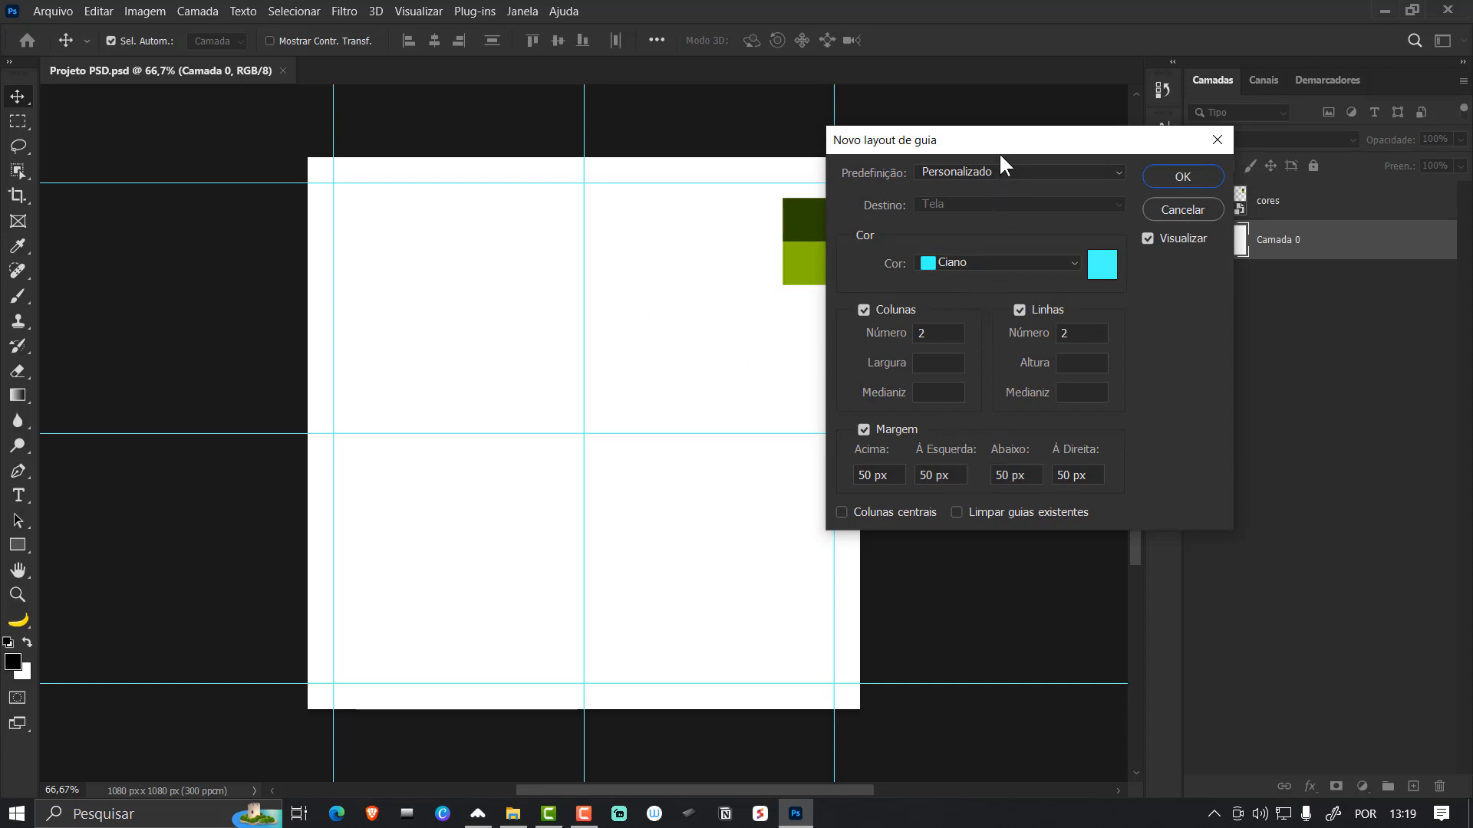
pyautogui.moveTo(999, 151); pyautogui.dragTo(1020, 149)
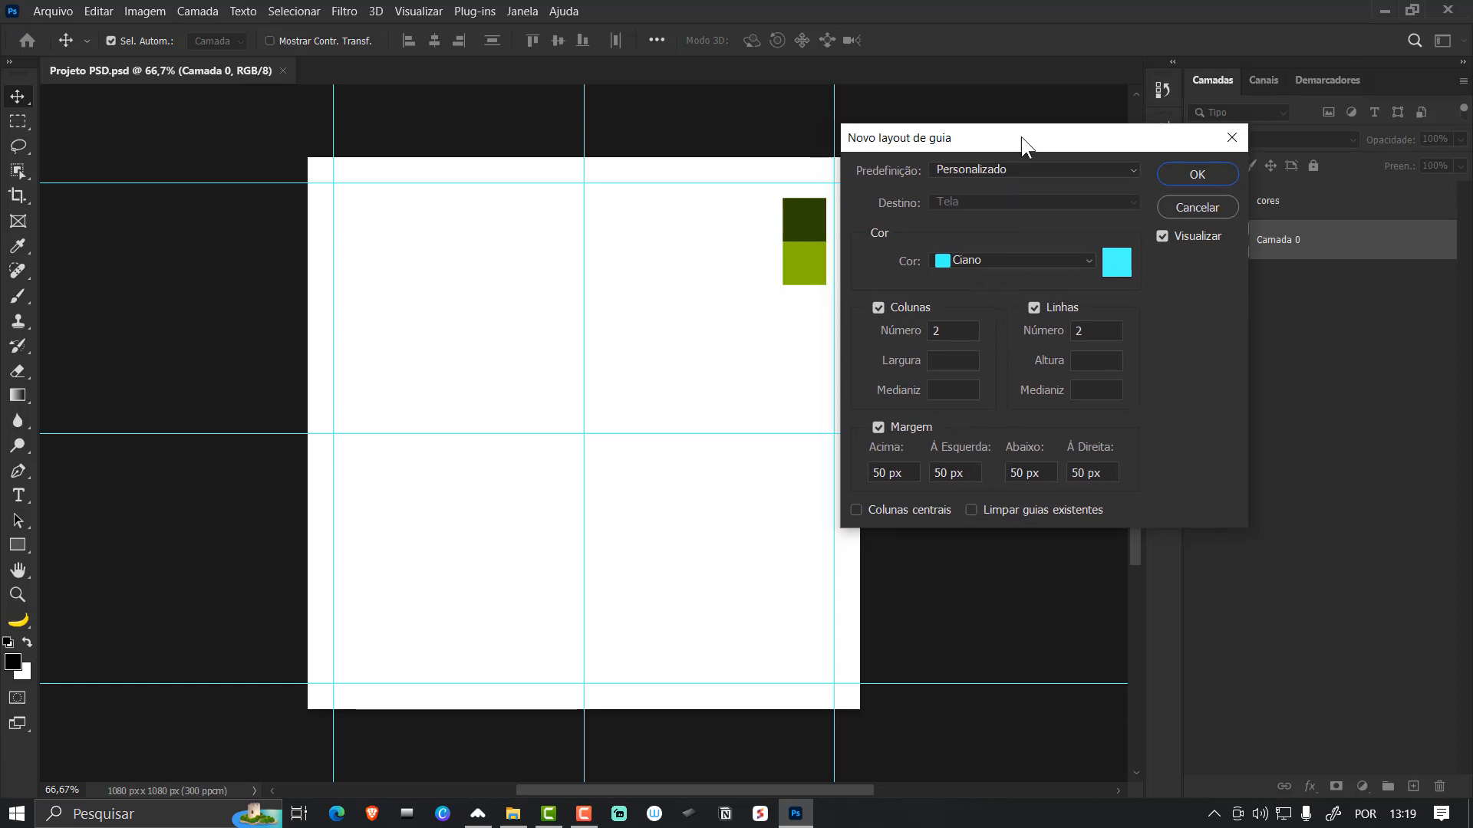
pyautogui.click(1005, 265)
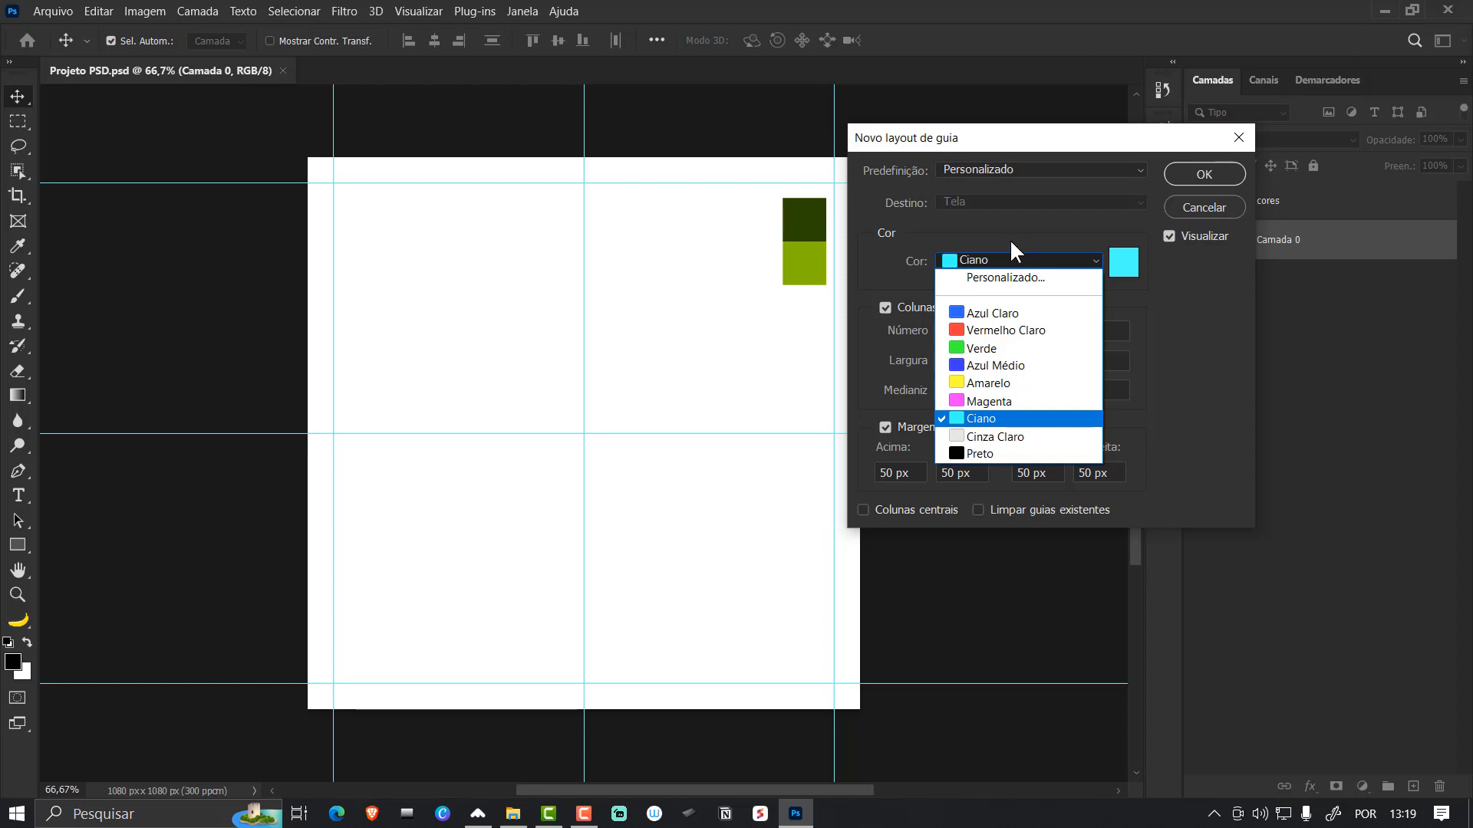
pyautogui.click(1014, 232)
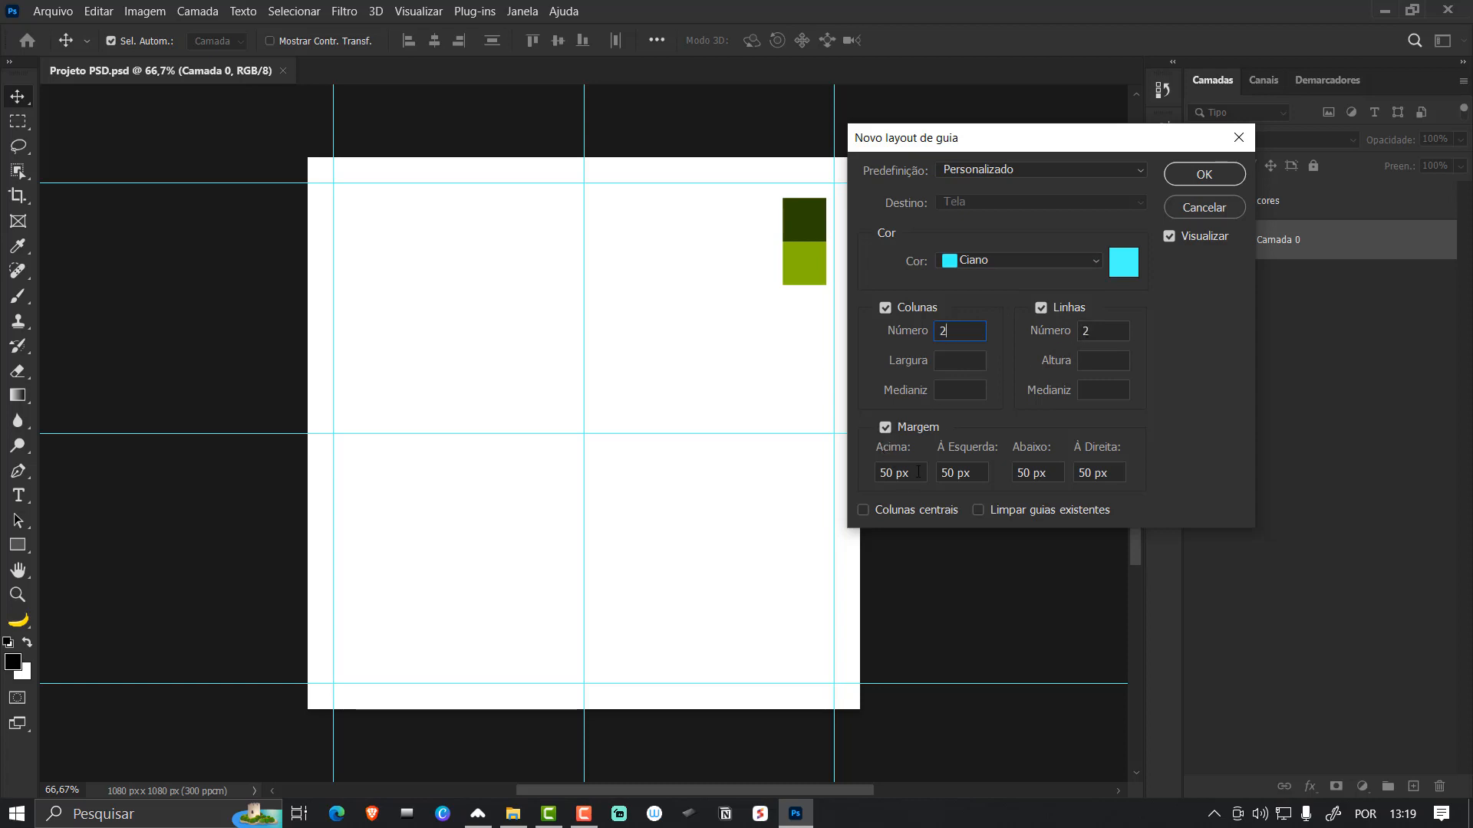
pyautogui.click(1202, 176)
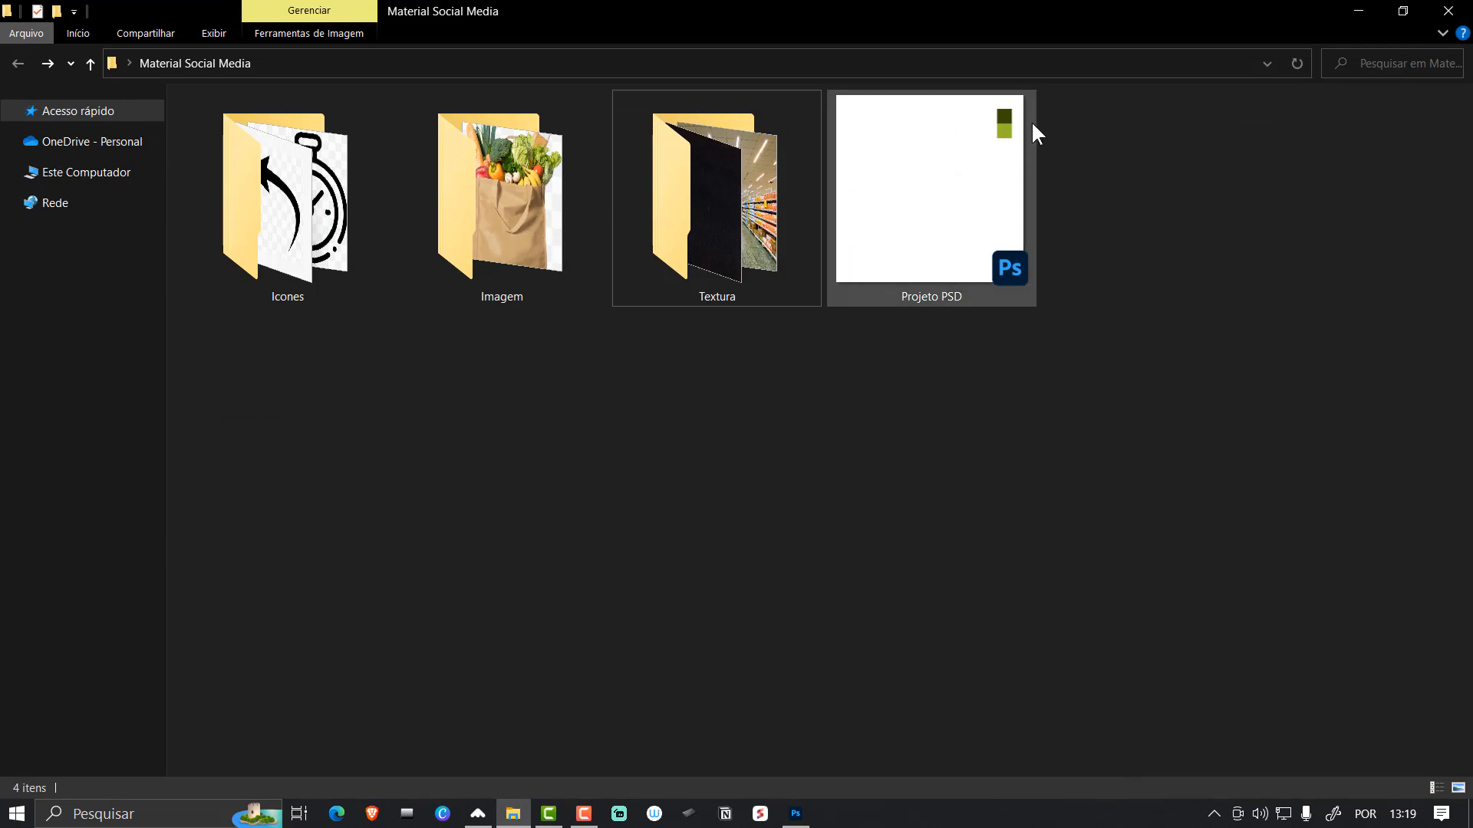
# - Return to Photoshop and add a solid color fill layer above Camada 0 in dark green 384902, sampled from the upper swatch
pyautogui.click(796, 813)
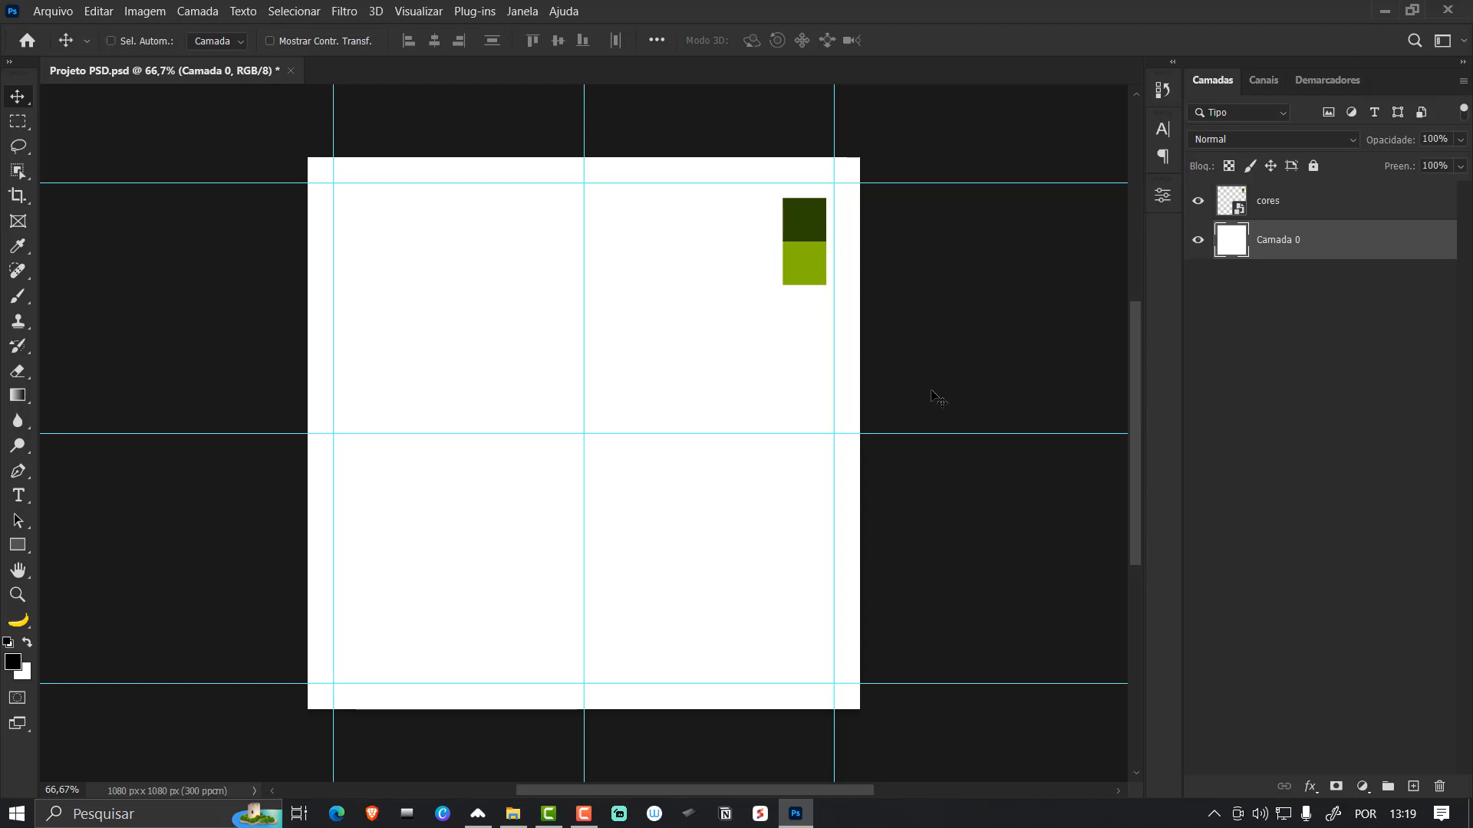
pyautogui.scroll(2, 937, 398)
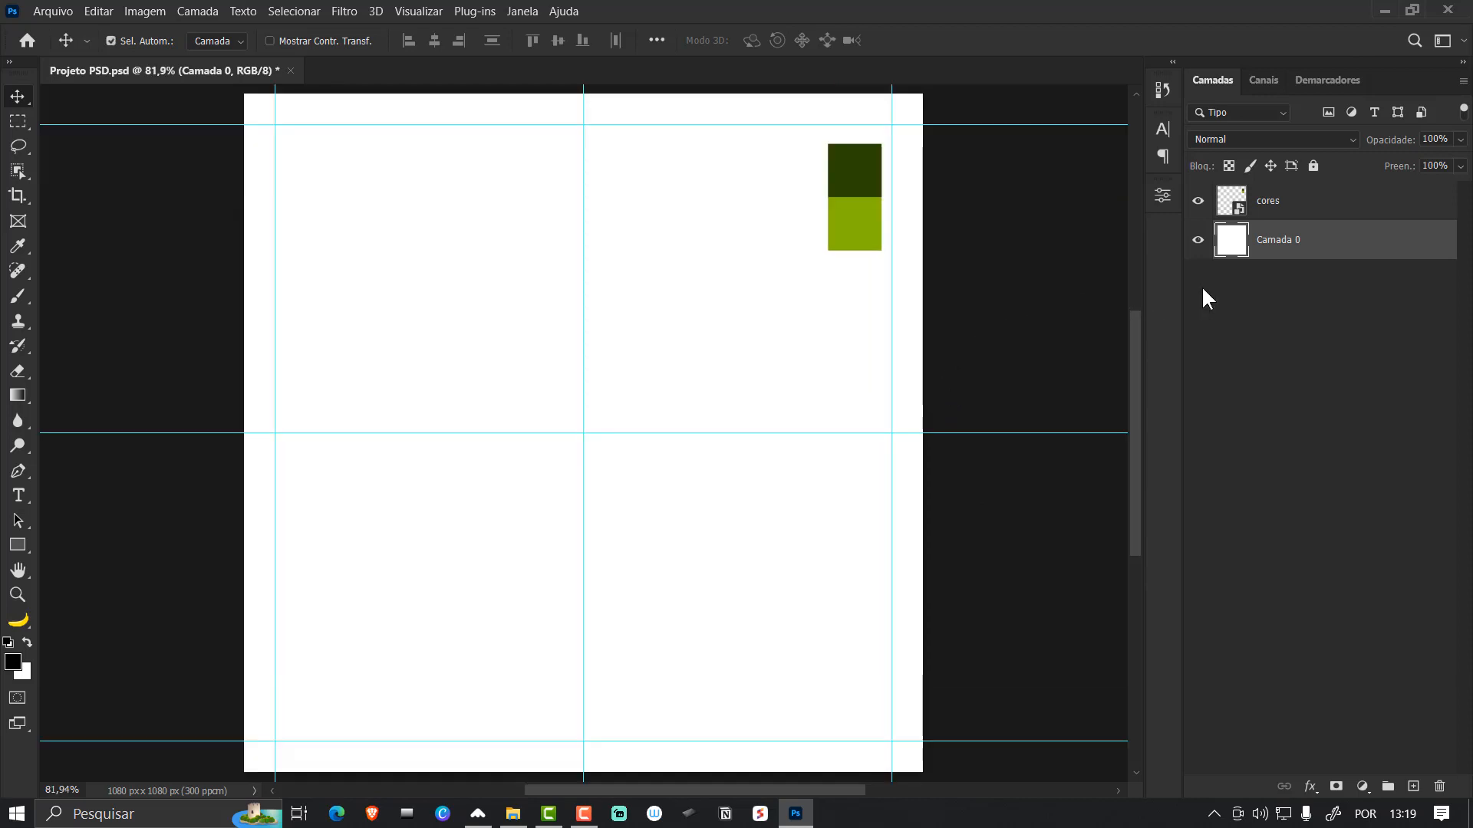
pyautogui.click(1363, 787)
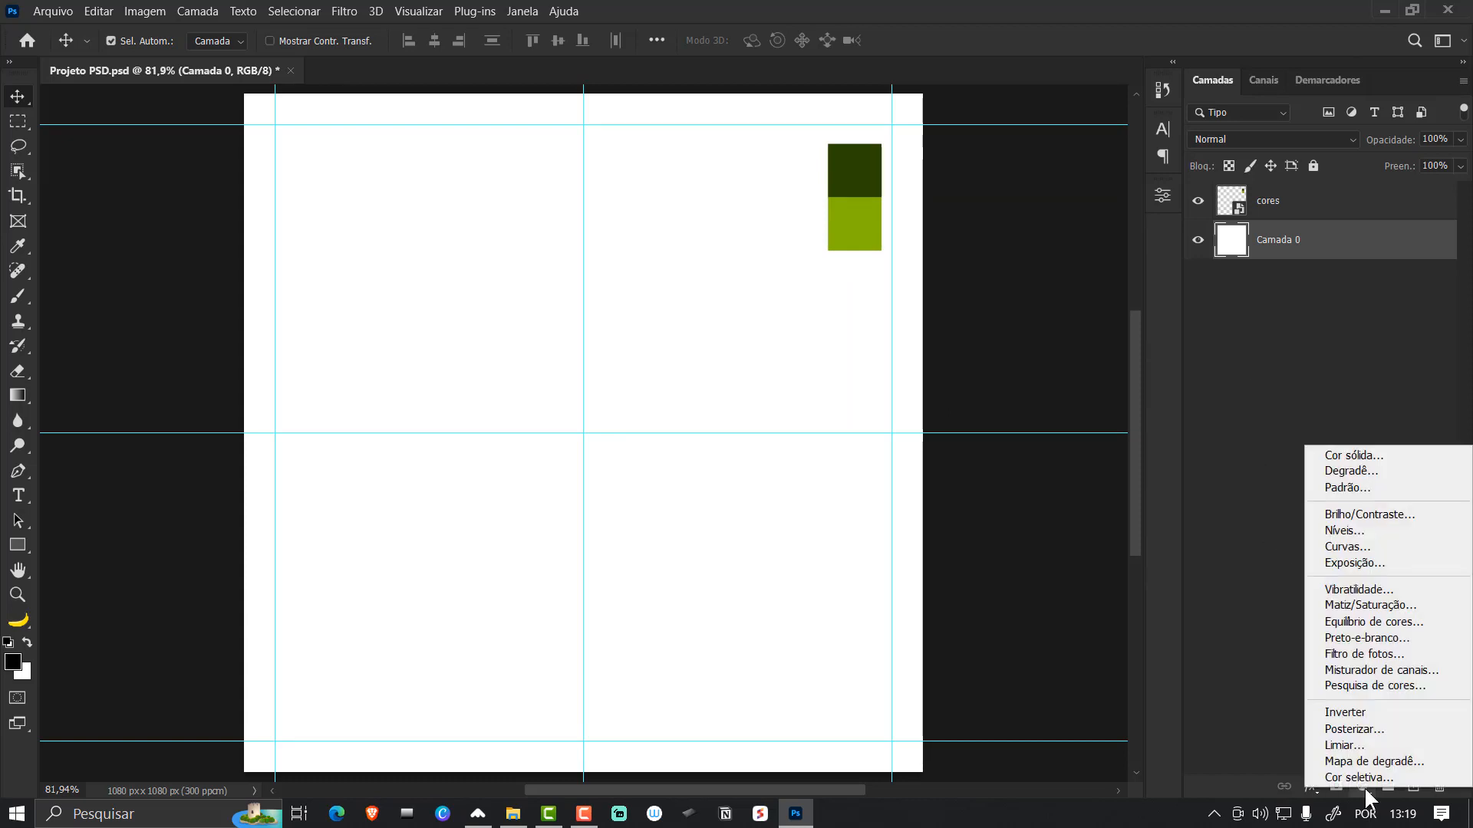
pyautogui.click(1370, 454)
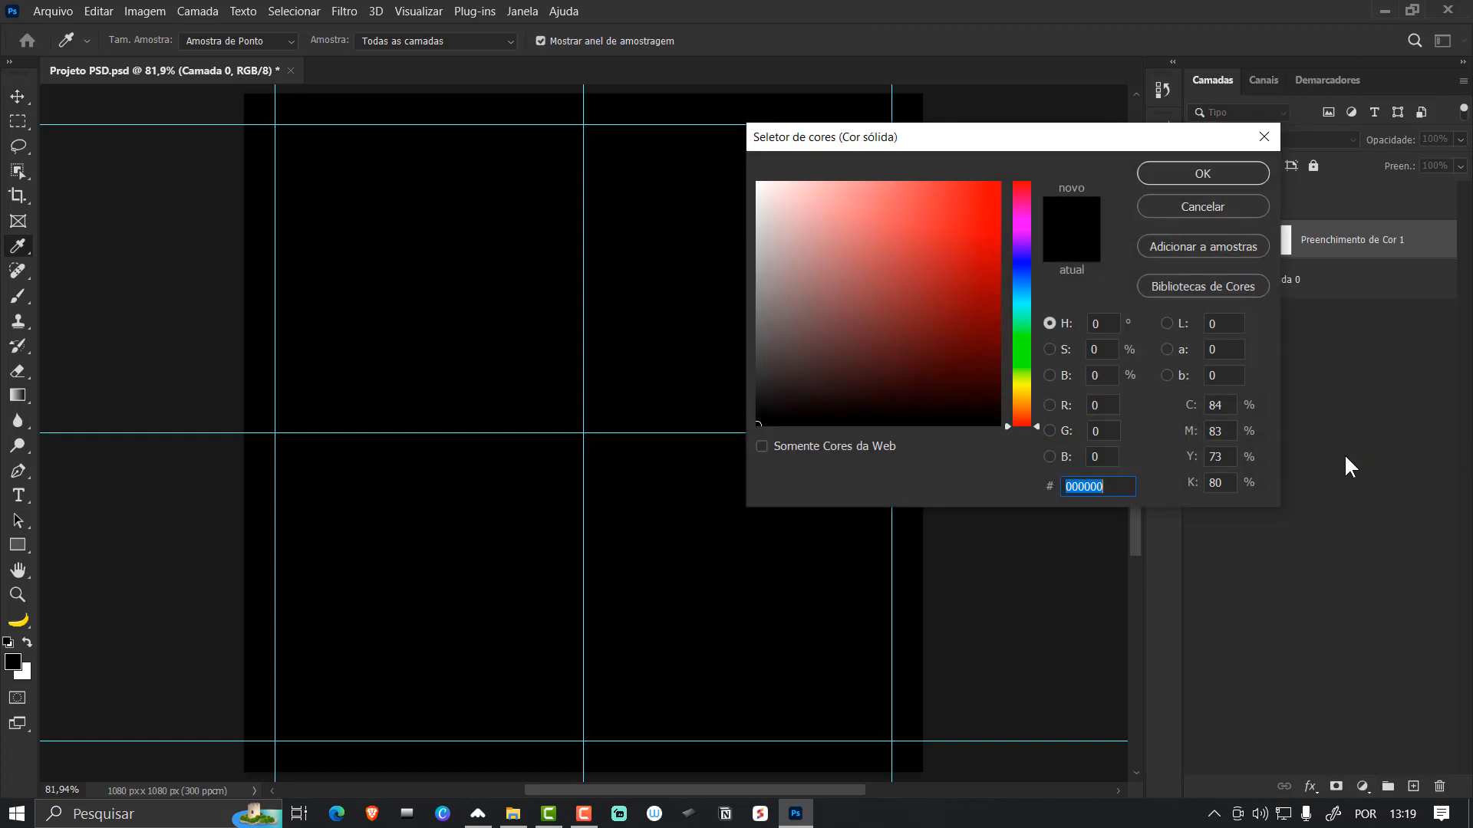
pyautogui.moveTo(977, 137); pyautogui.dragTo(921, 304)
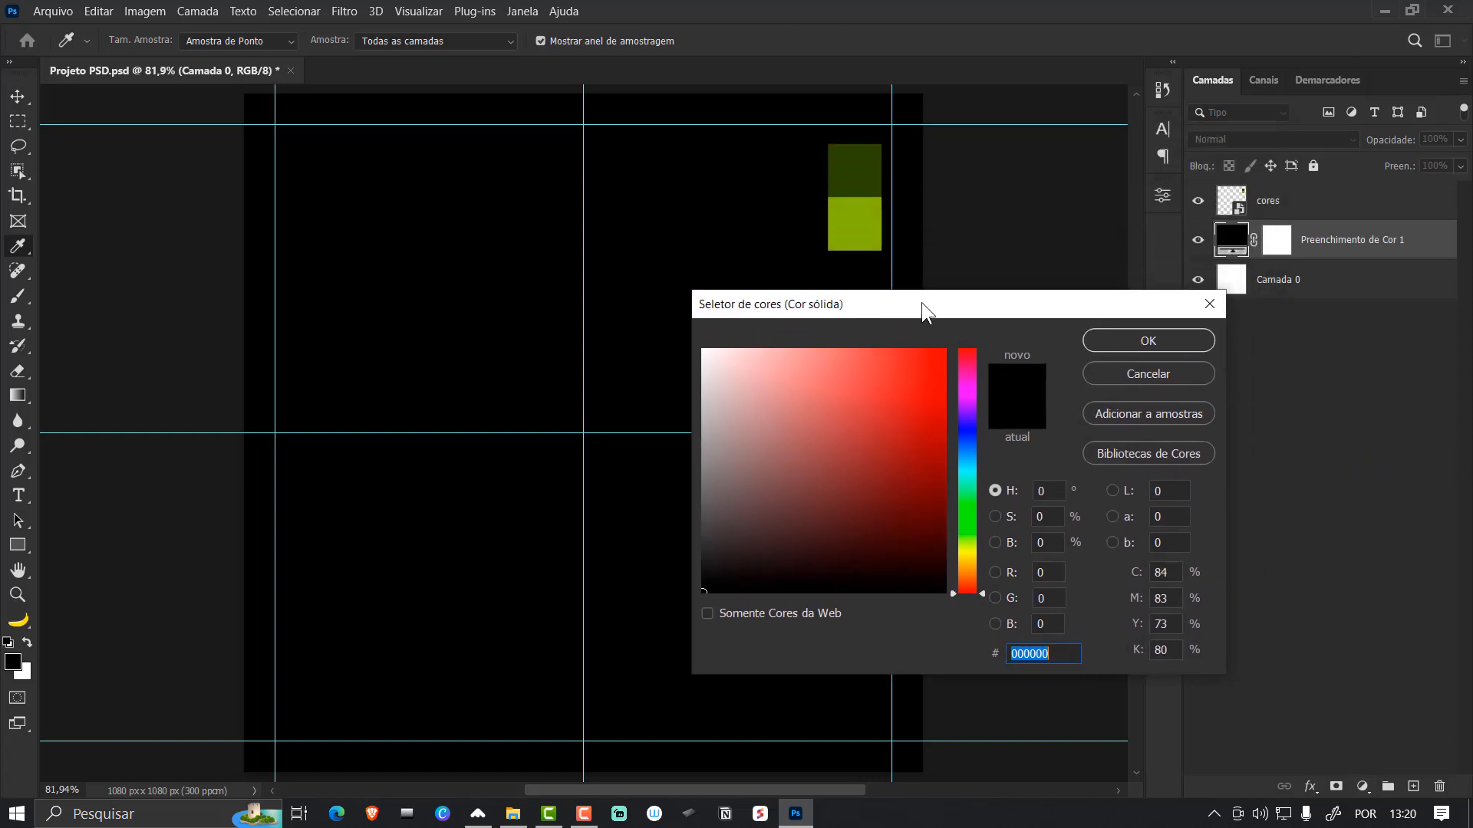
pyautogui.click(860, 168)
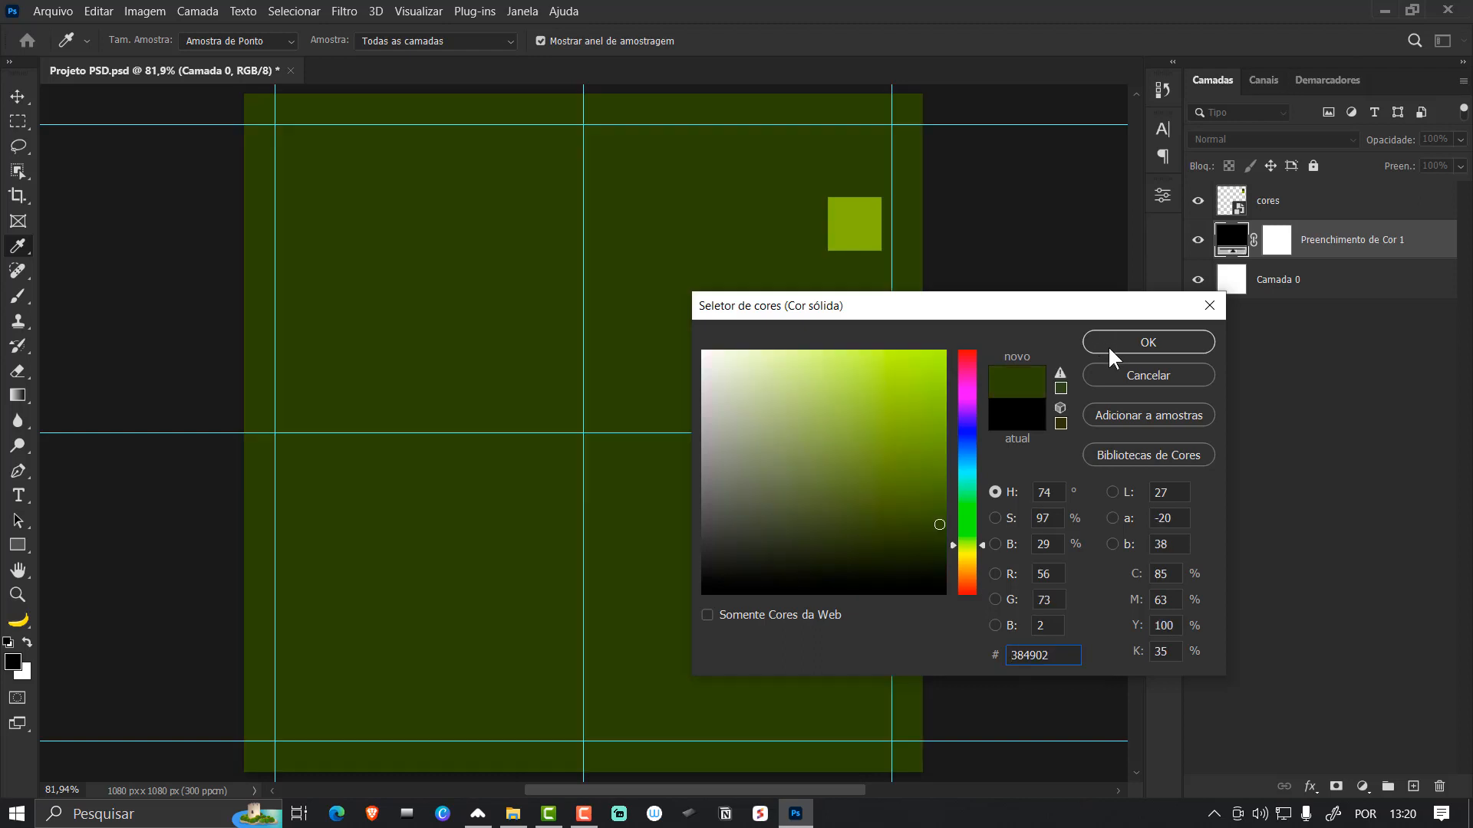
pyautogui.click(1110, 346)
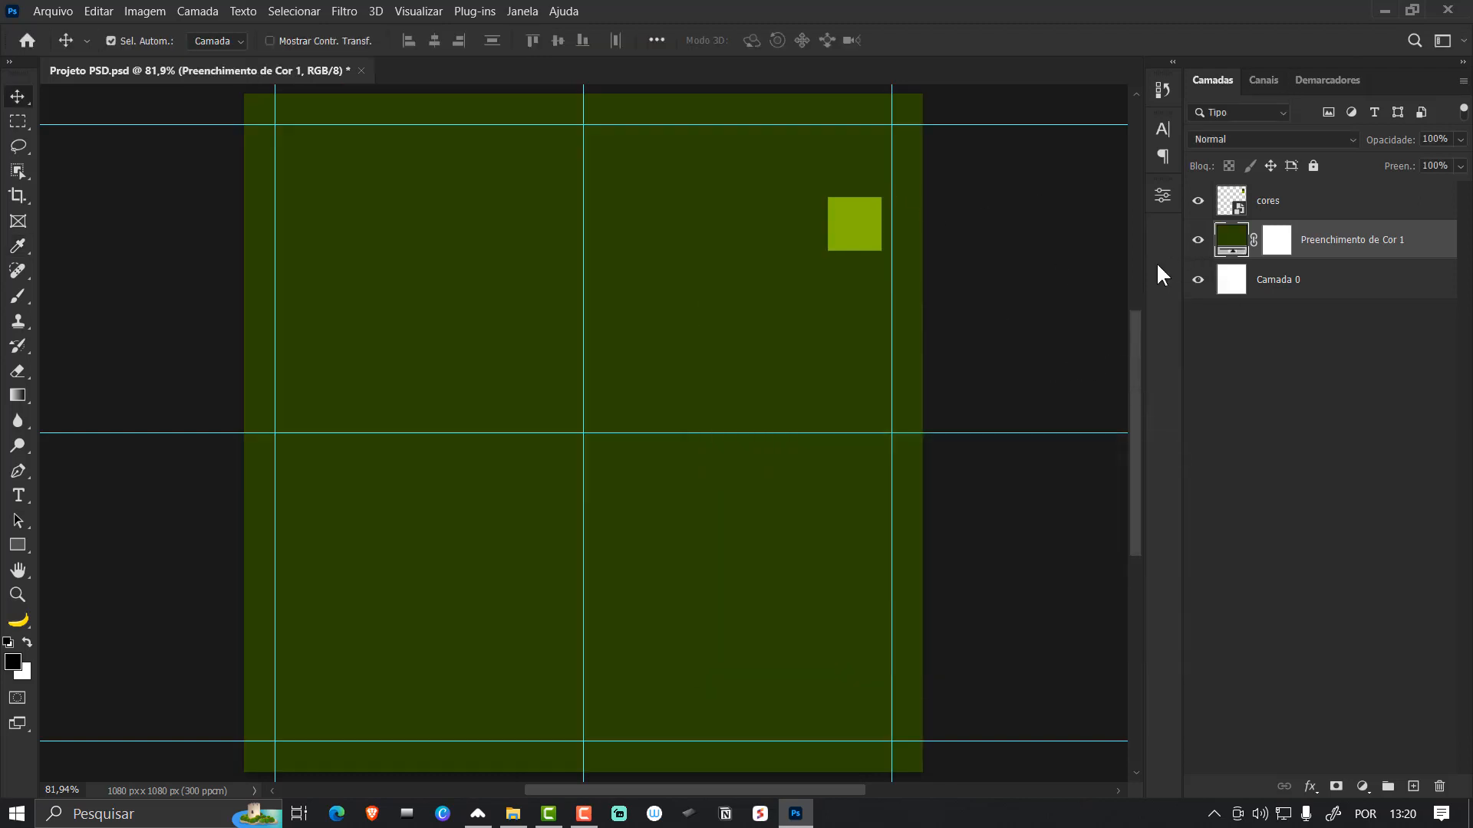
# - Delete the white Camada 0 layer and add a new empty layer above the green fill
pyautogui.click(1330, 290)
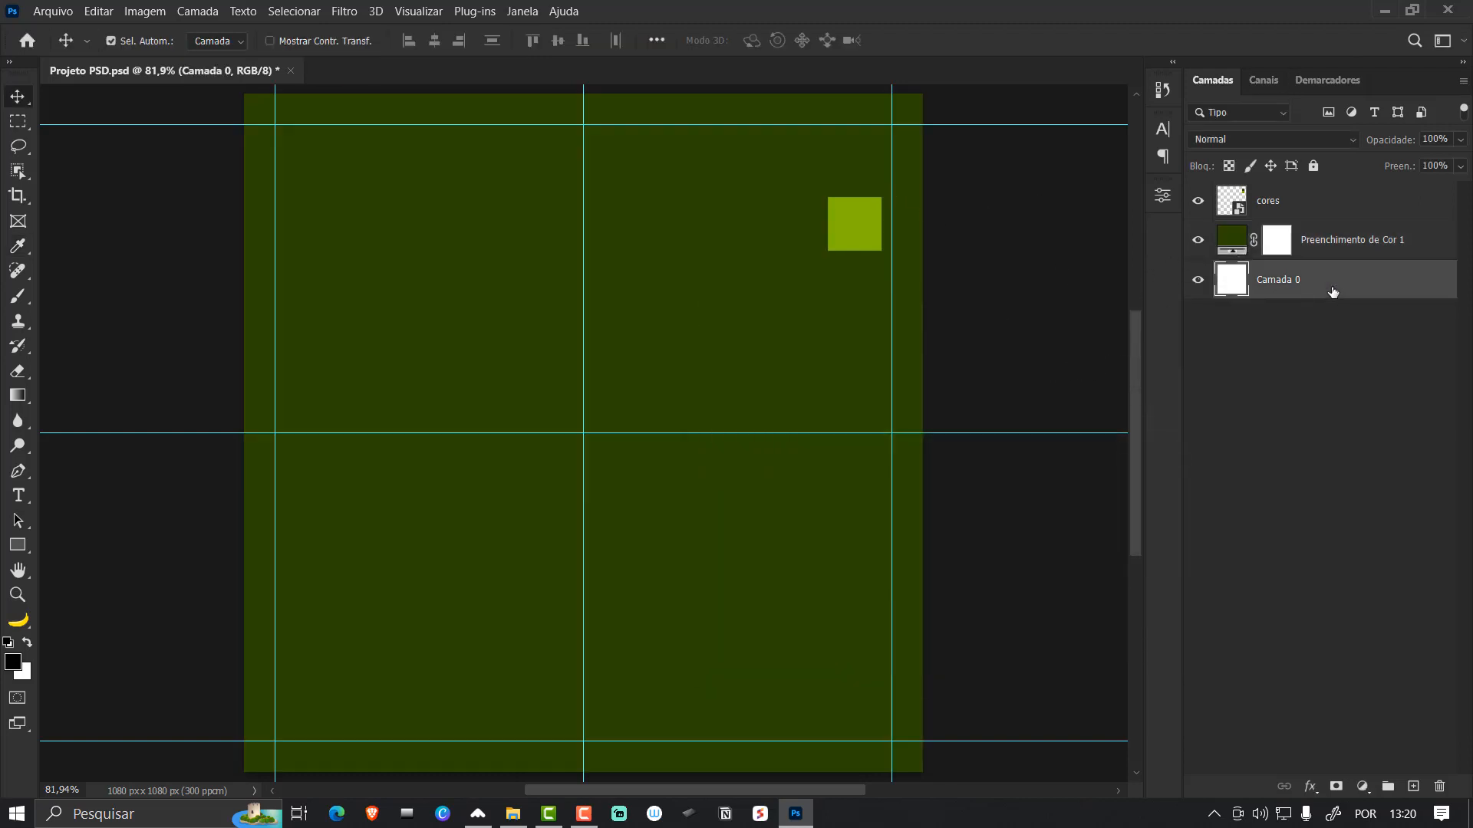
pyautogui.press('Delete')
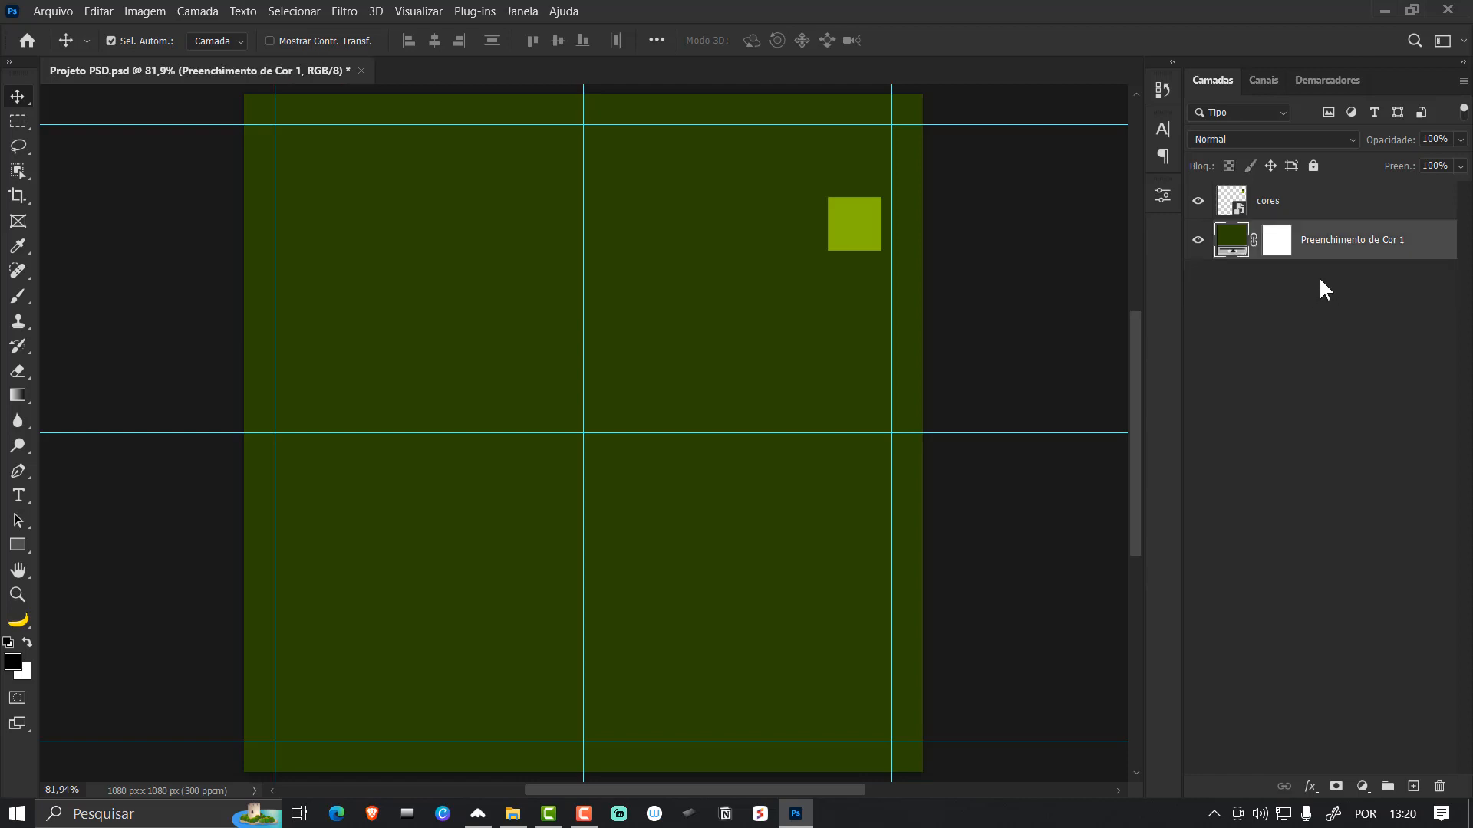
pyautogui.click(1415, 786)
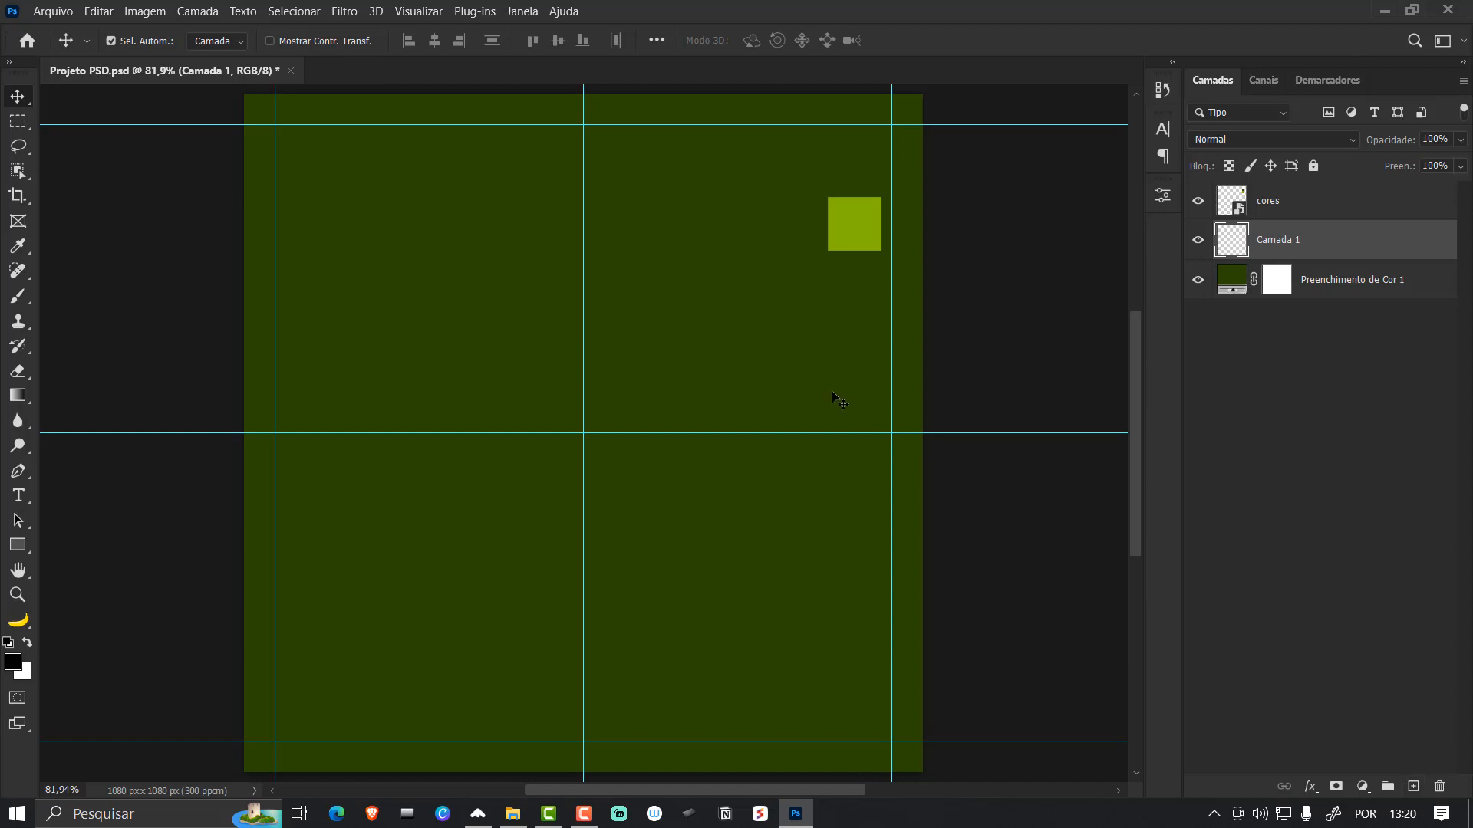
# - Set up the soft brush at about 1614 px with the light green sampled from the lower swatch
pyautogui.press('b')
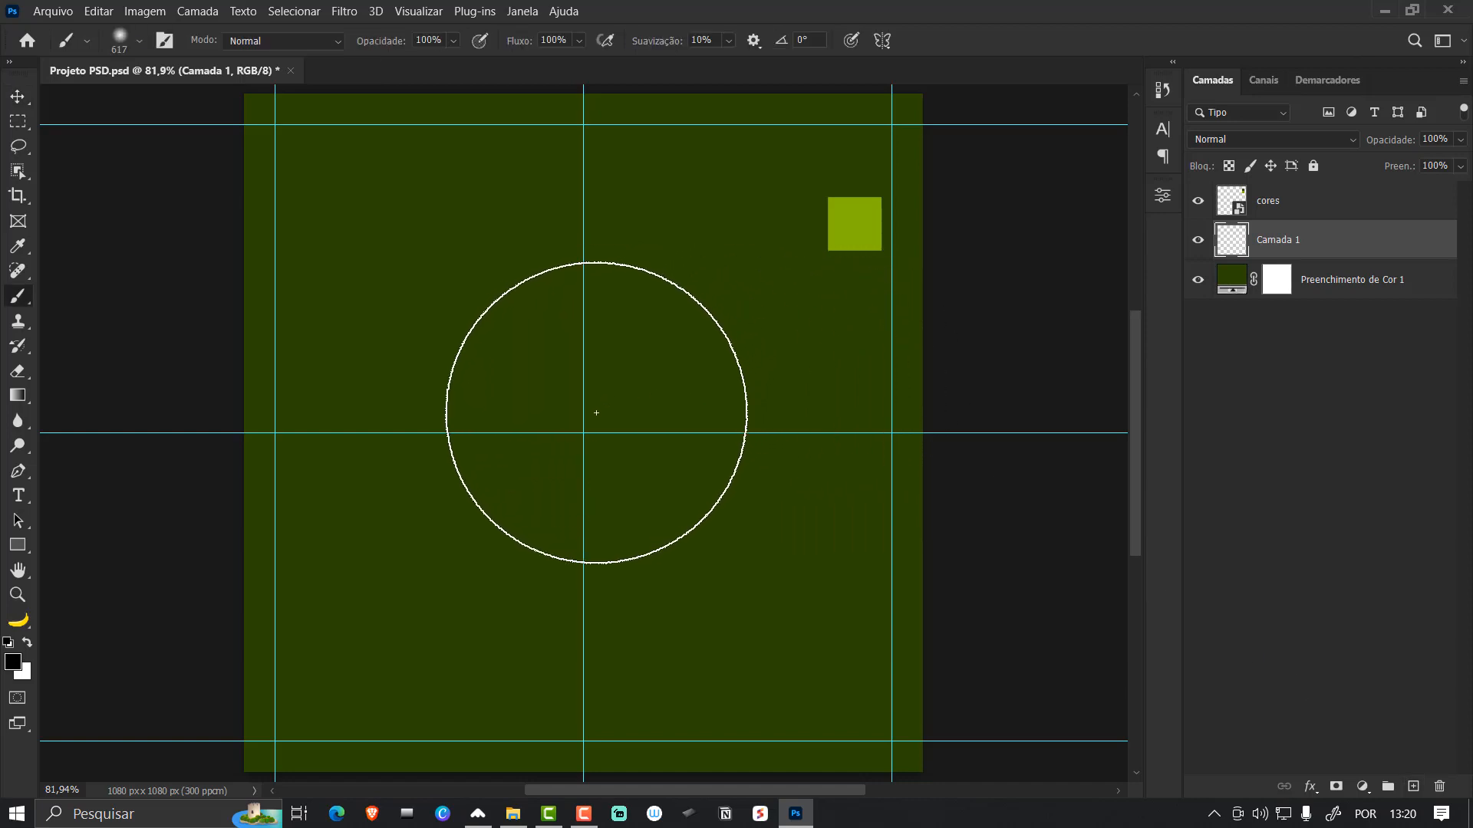
pyautogui.press('alt')
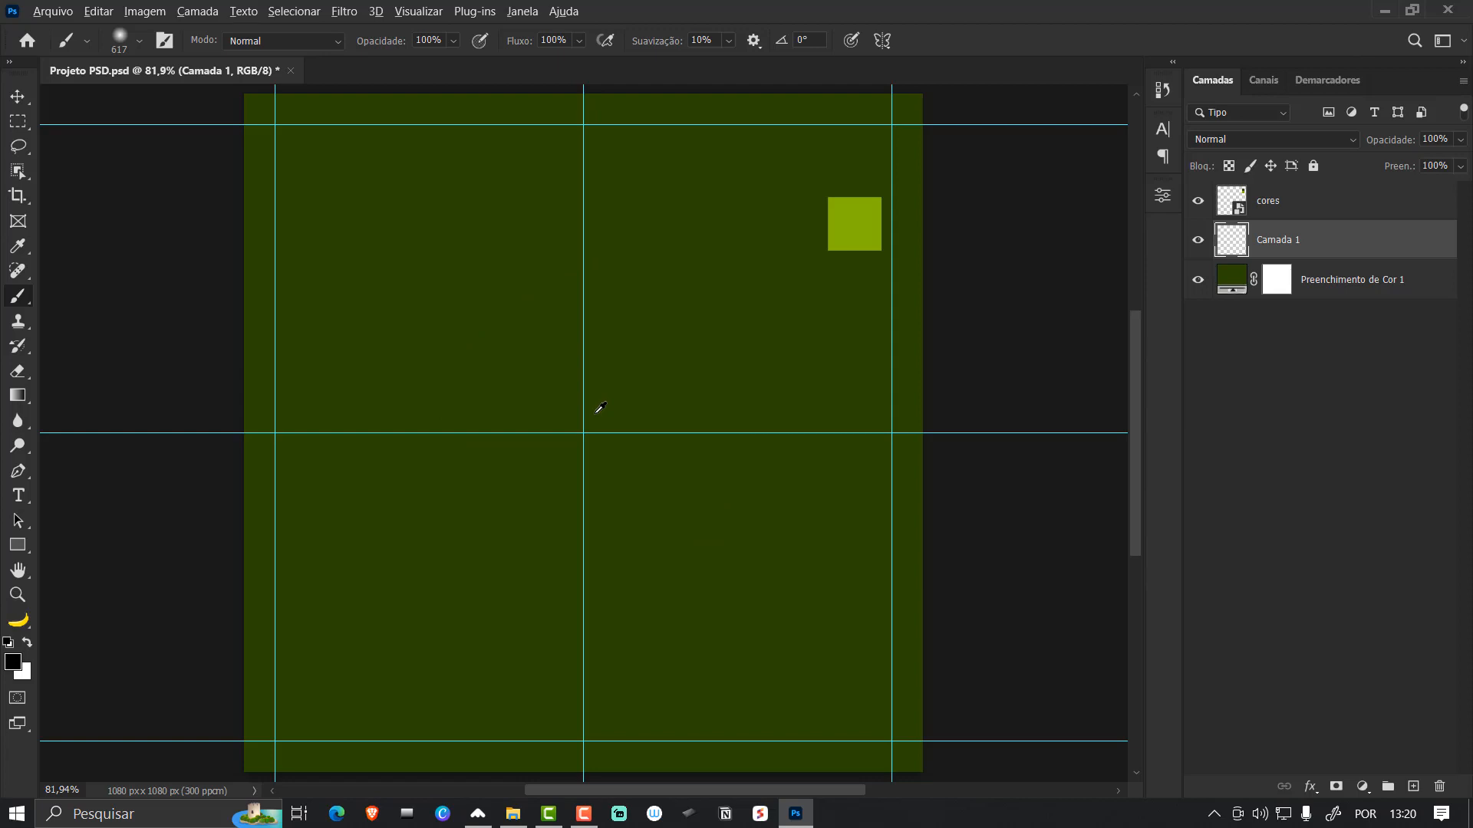
pyautogui.keyDown('alt'); pyautogui.rightClick(596, 412); pyautogui.keyUp('alt')
pyautogui.moveTo(600, 408); pyautogui.dragTo(922, 388)
pyautogui.keyDown('alt'); pyautogui.click(860, 221); pyautogui.keyUp('alt')
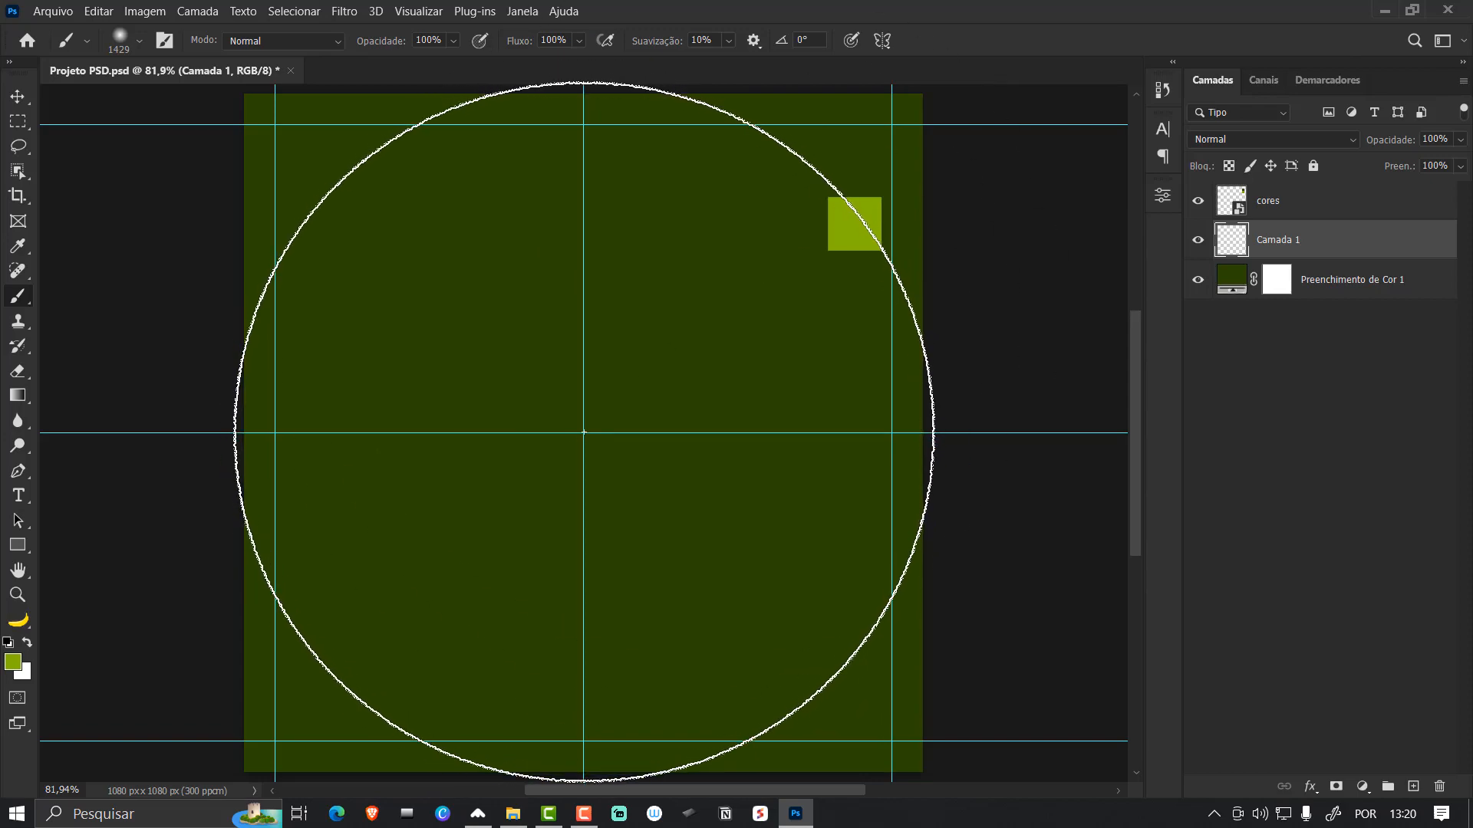
pyautogui.moveTo(584, 432); pyautogui.dragTo(657, 427)
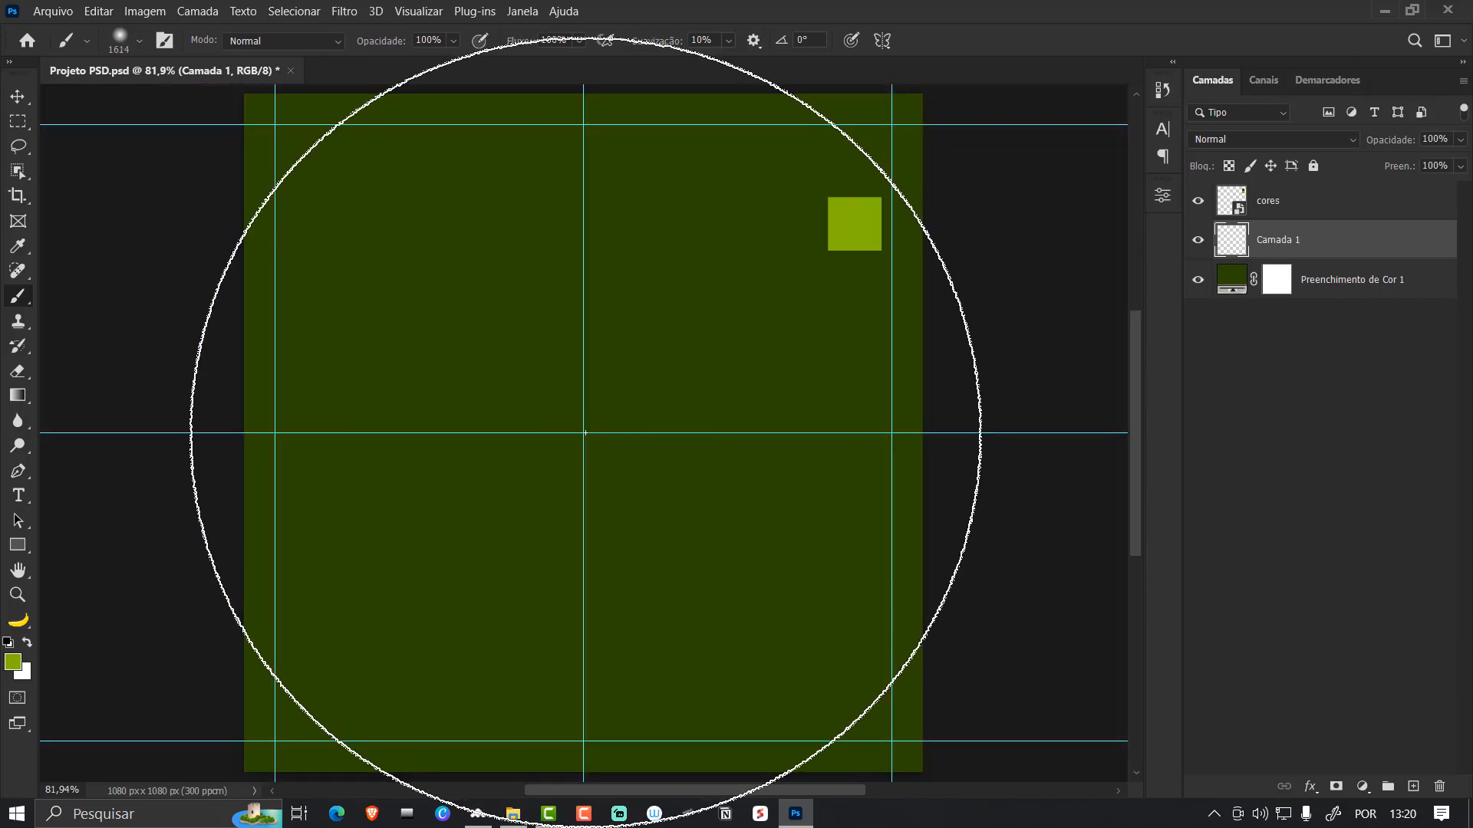
# - Try a single dab at the canvas centre, undo it, and enlarge the brush to about 1675 px
pyautogui.click(585, 433)
pyautogui.hotkey('ctrl', 'z')
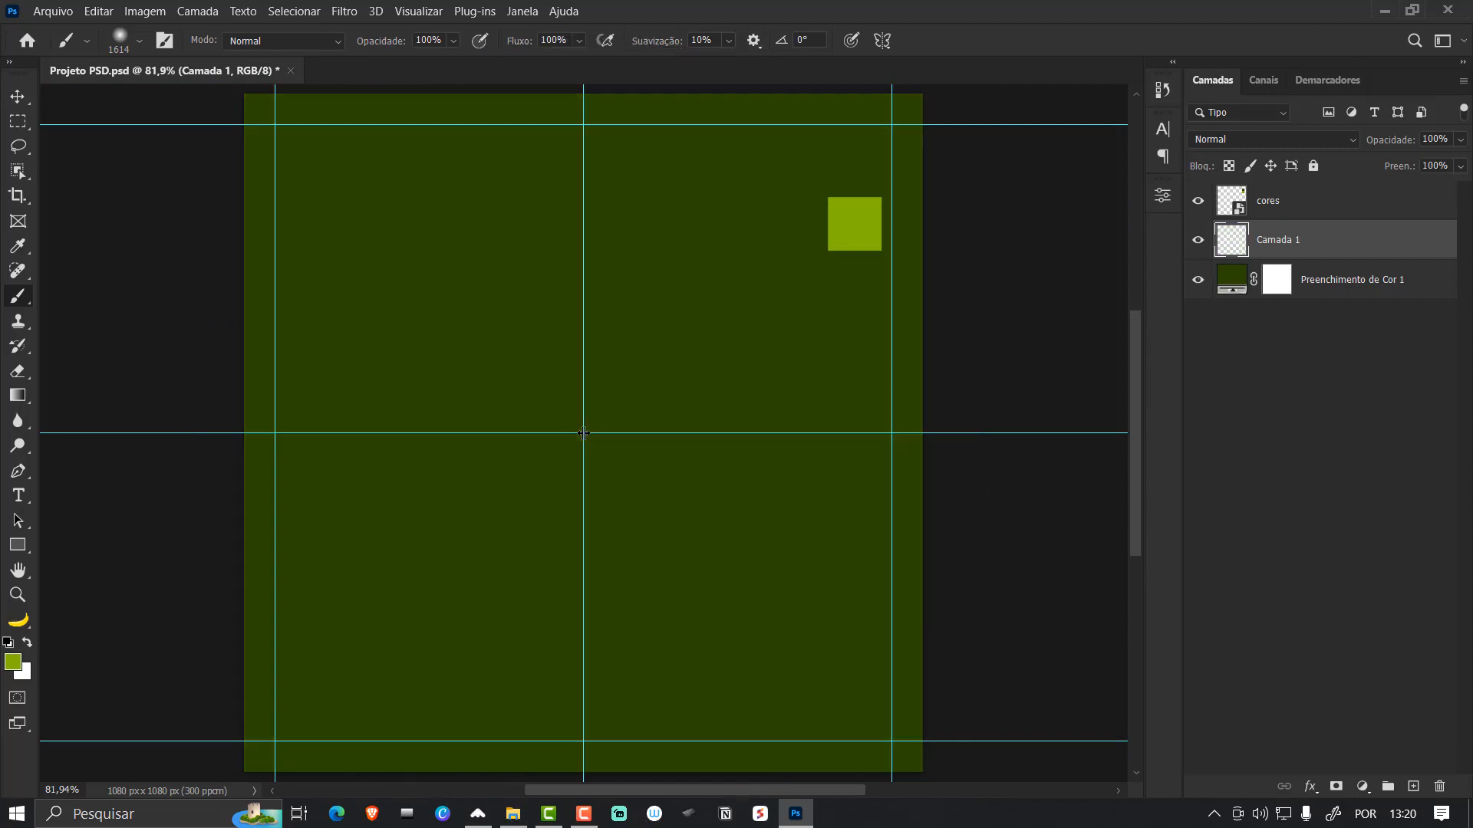
pyautogui.moveTo(584, 433); pyautogui.dragTo(613, 434)
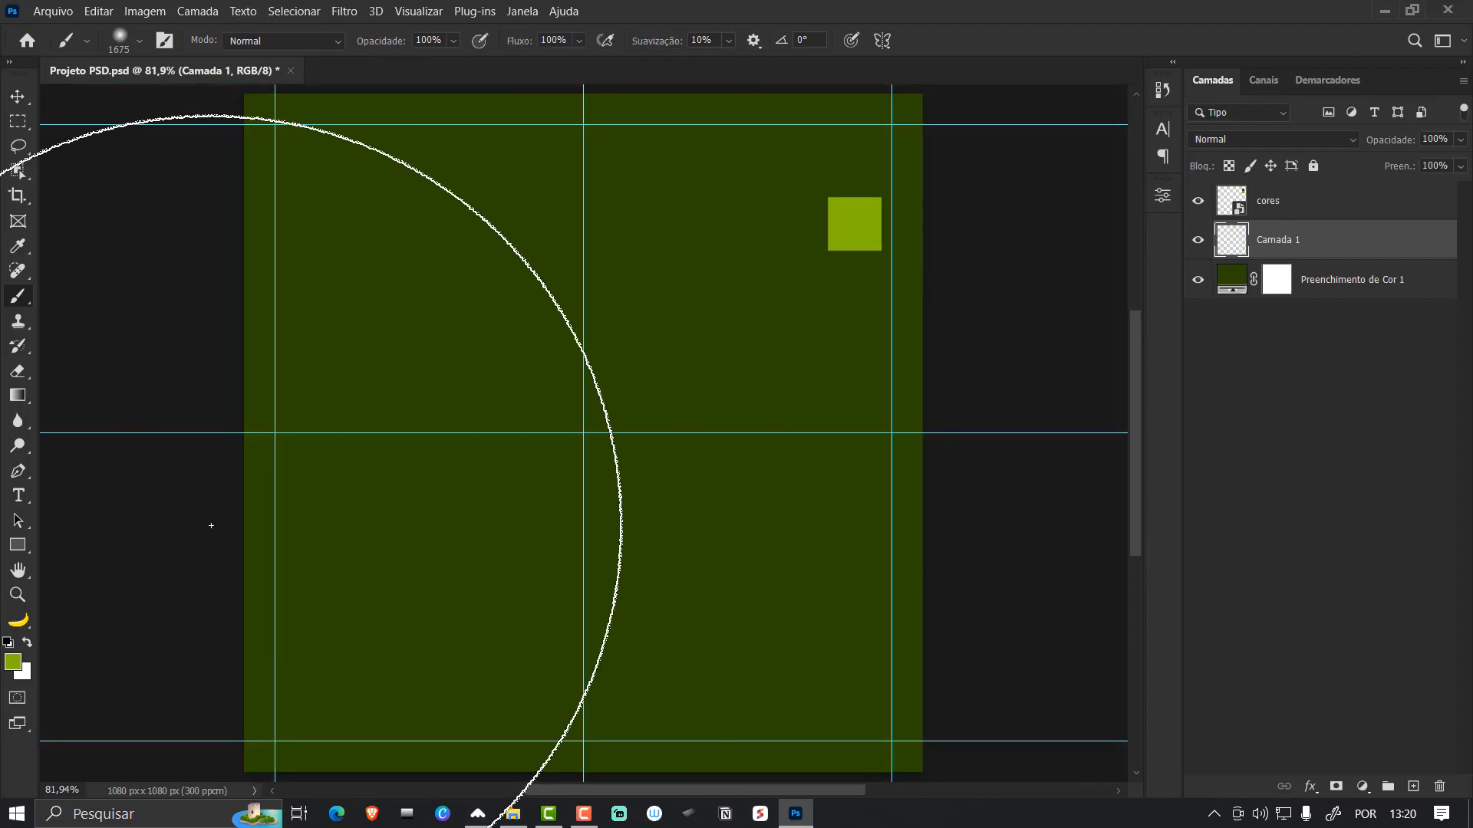
# - Set the foreground colour to the slightly darker green 829f22
pyautogui.click(12, 662)
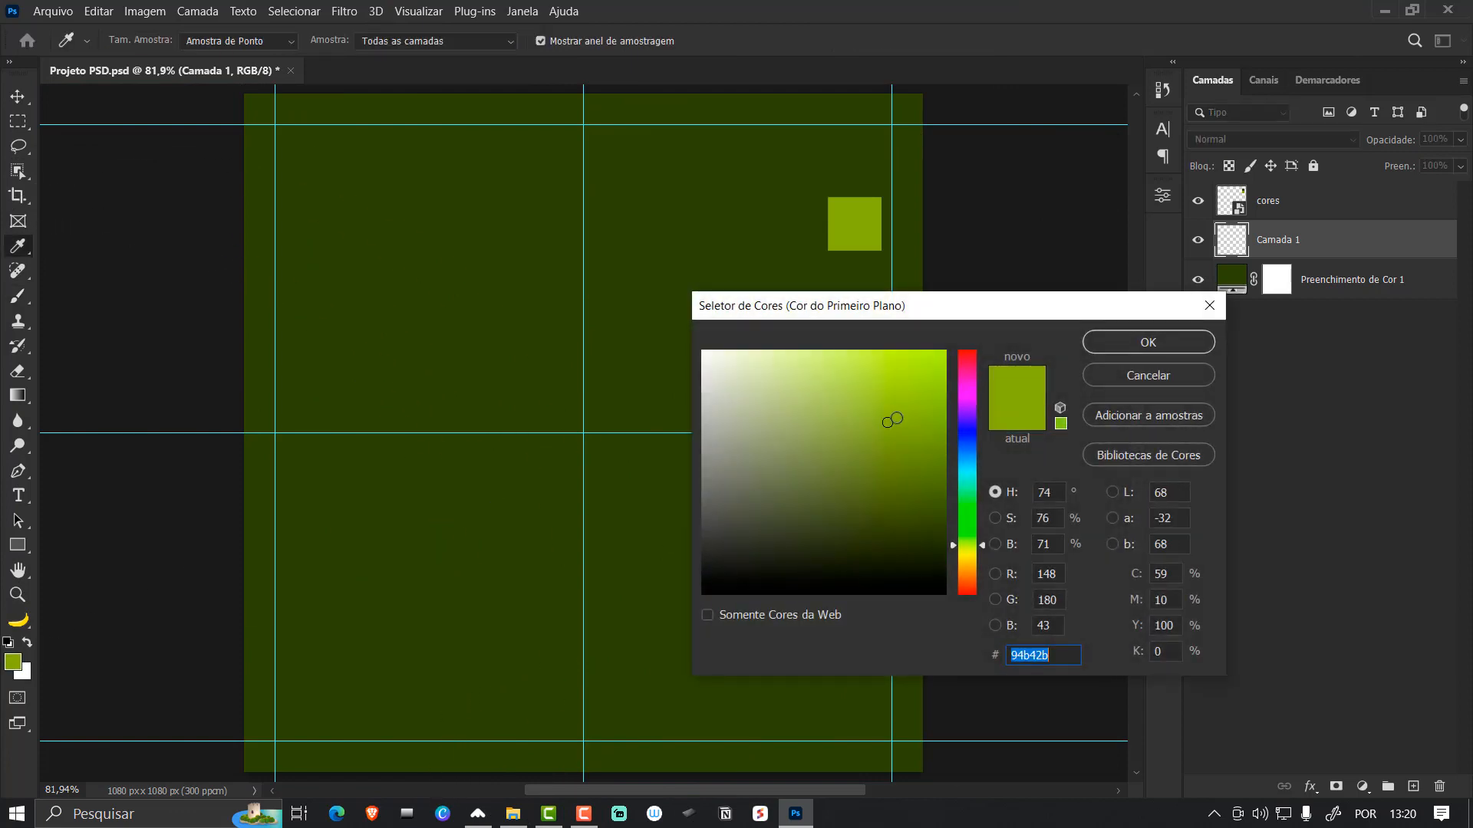
pyautogui.moveTo(887, 424); pyautogui.dragTo(895, 444)
pyautogui.click(1122, 346)
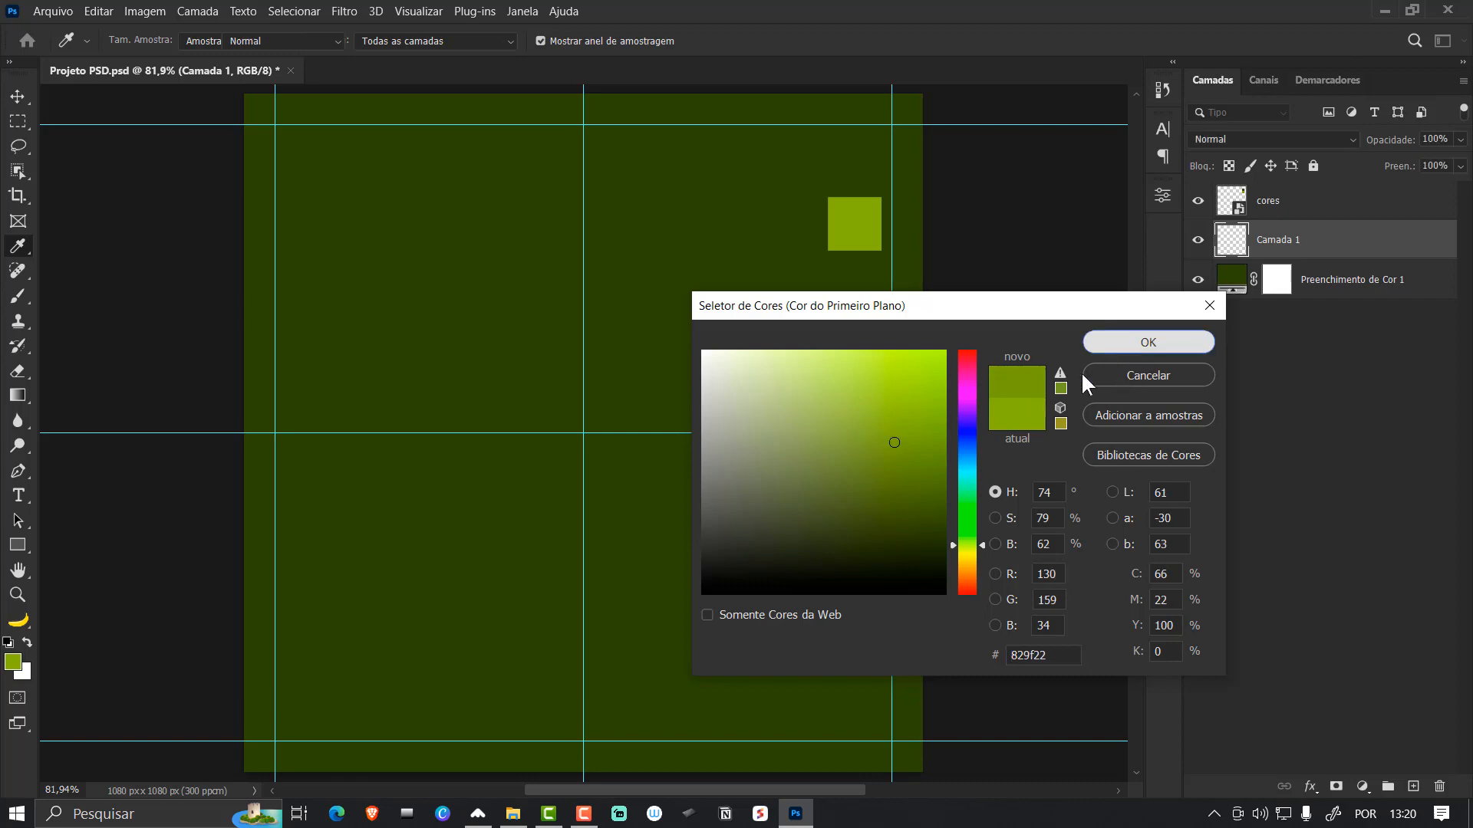
# - Paint a single soft glow dab at the canvas centre on Camada 1, with the brush enlarged to about 1749 px
pyautogui.click(583, 433)
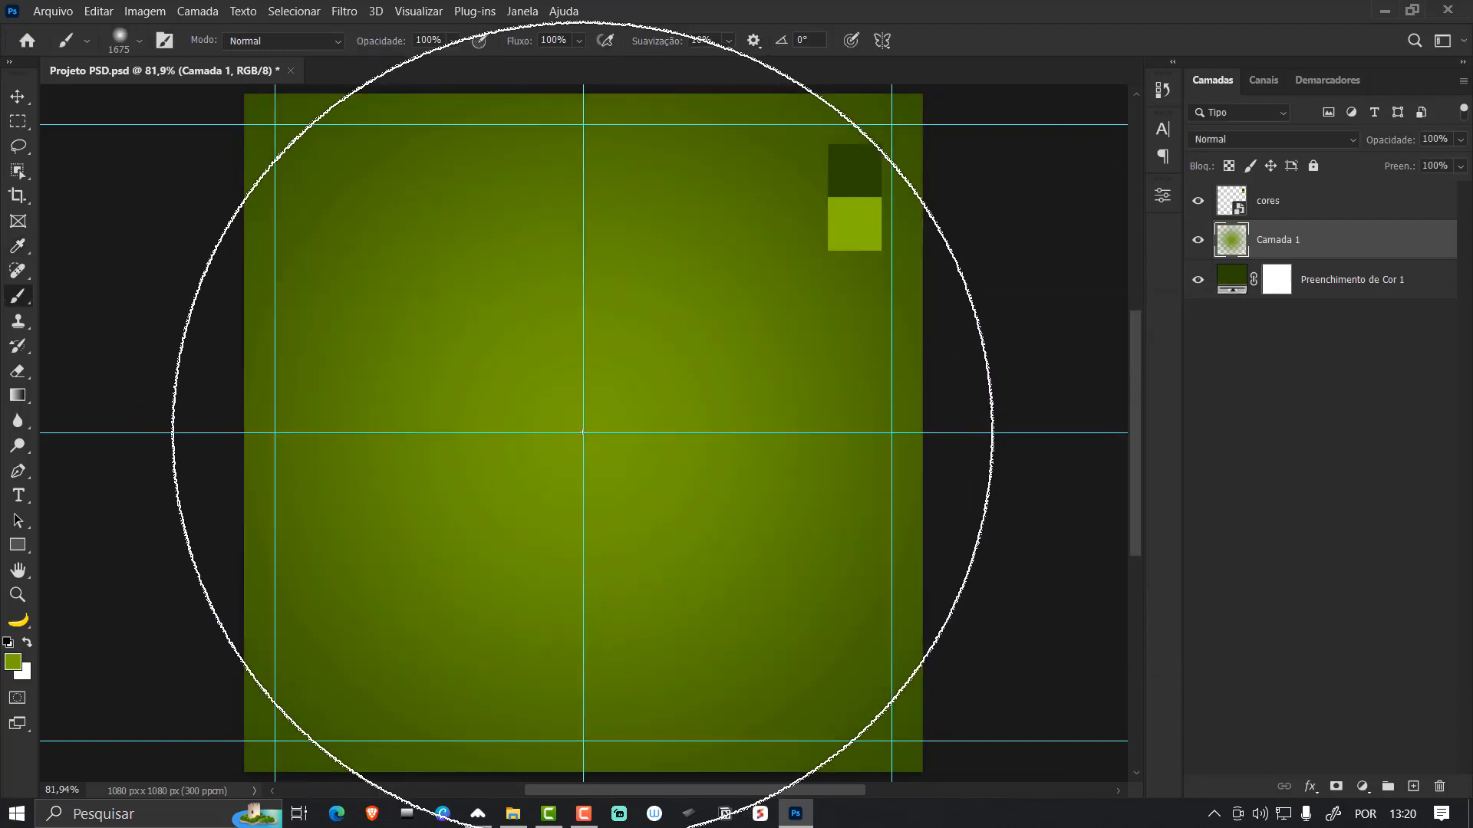
pyautogui.hotkey('ctrl', 'z')
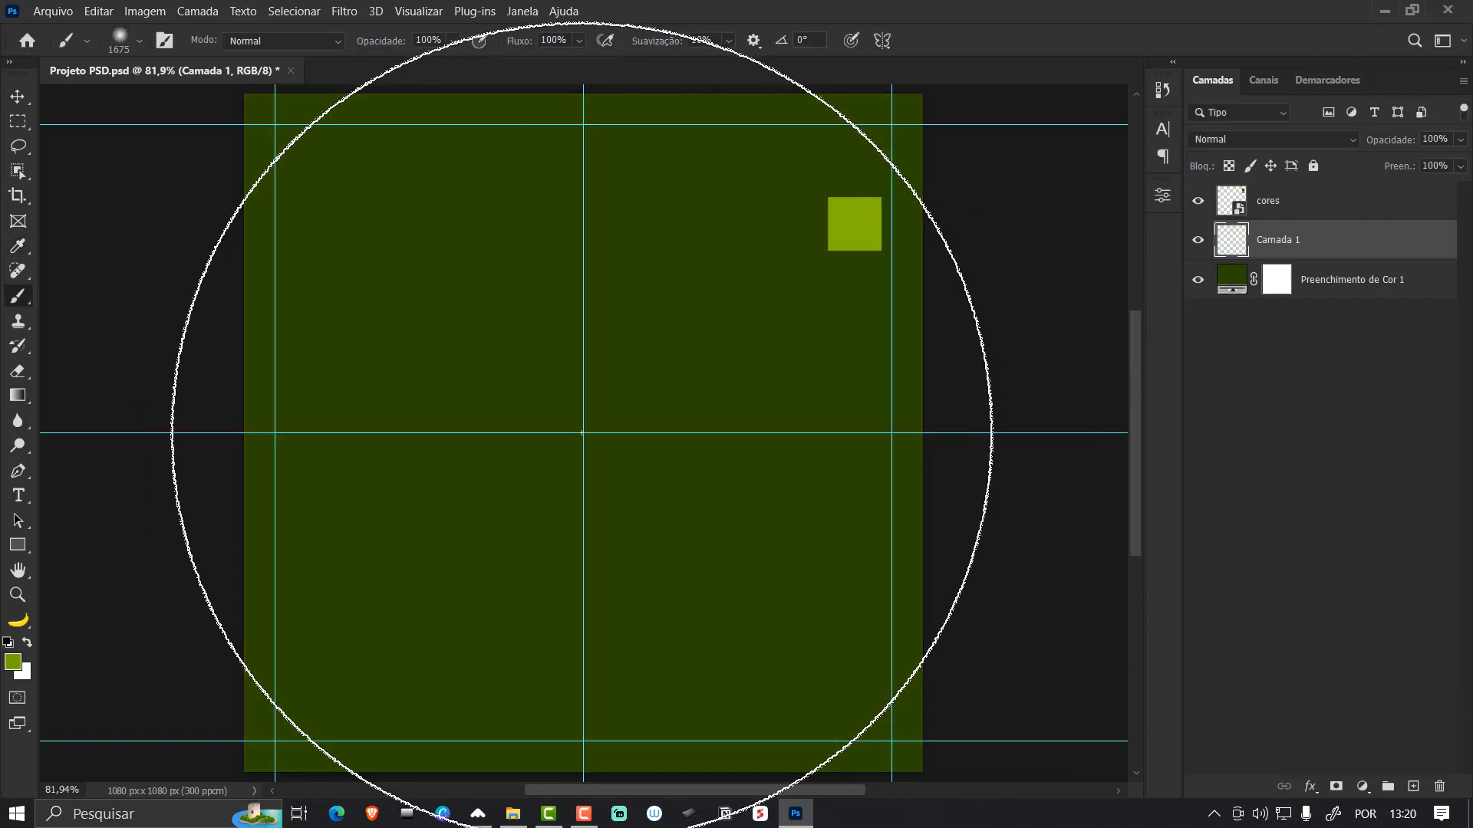
pyautogui.moveTo(582, 433); pyautogui.dragTo(614, 427)
pyautogui.click(584, 433)
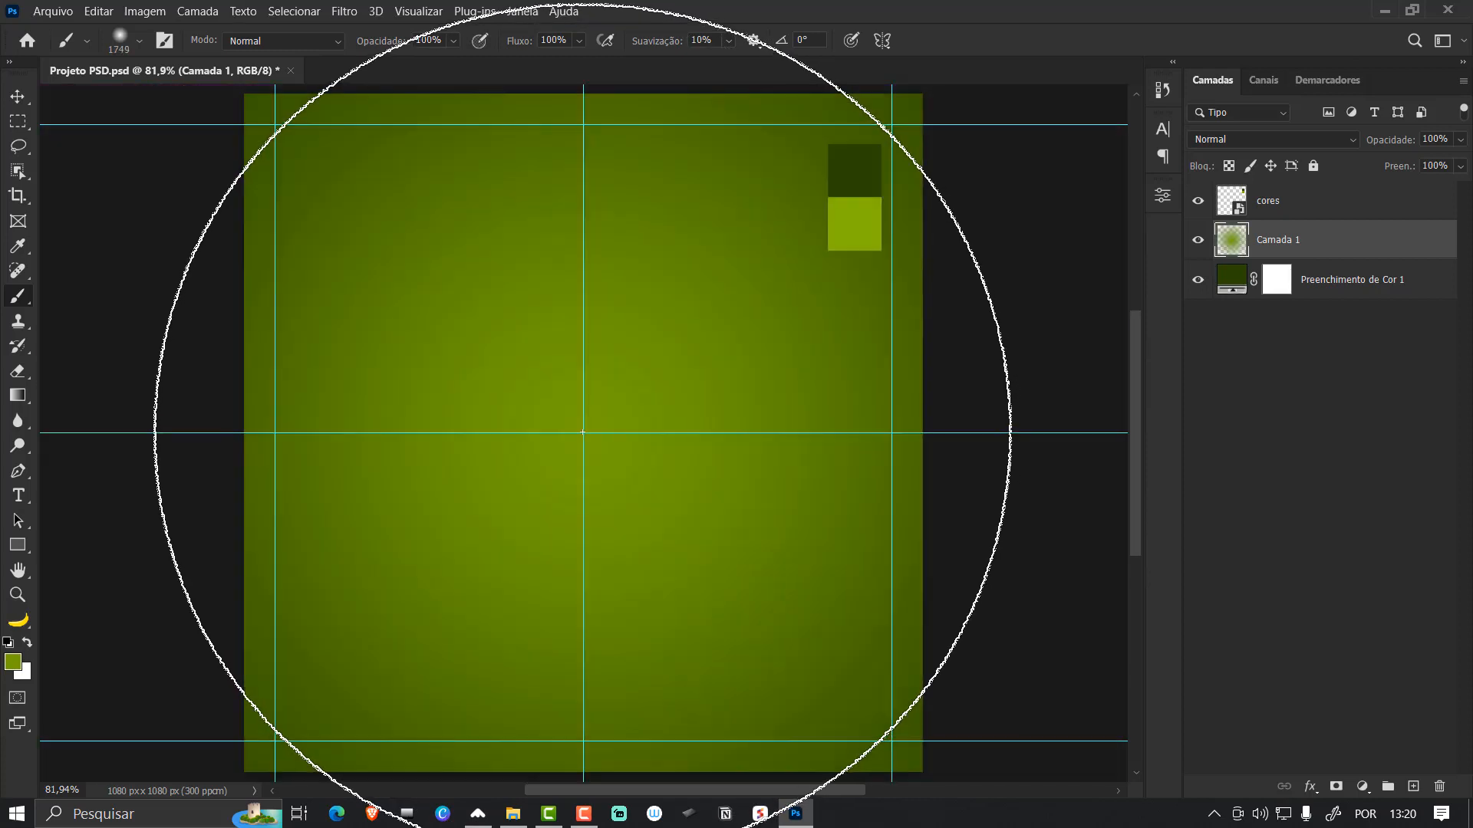
pyautogui.press('v')
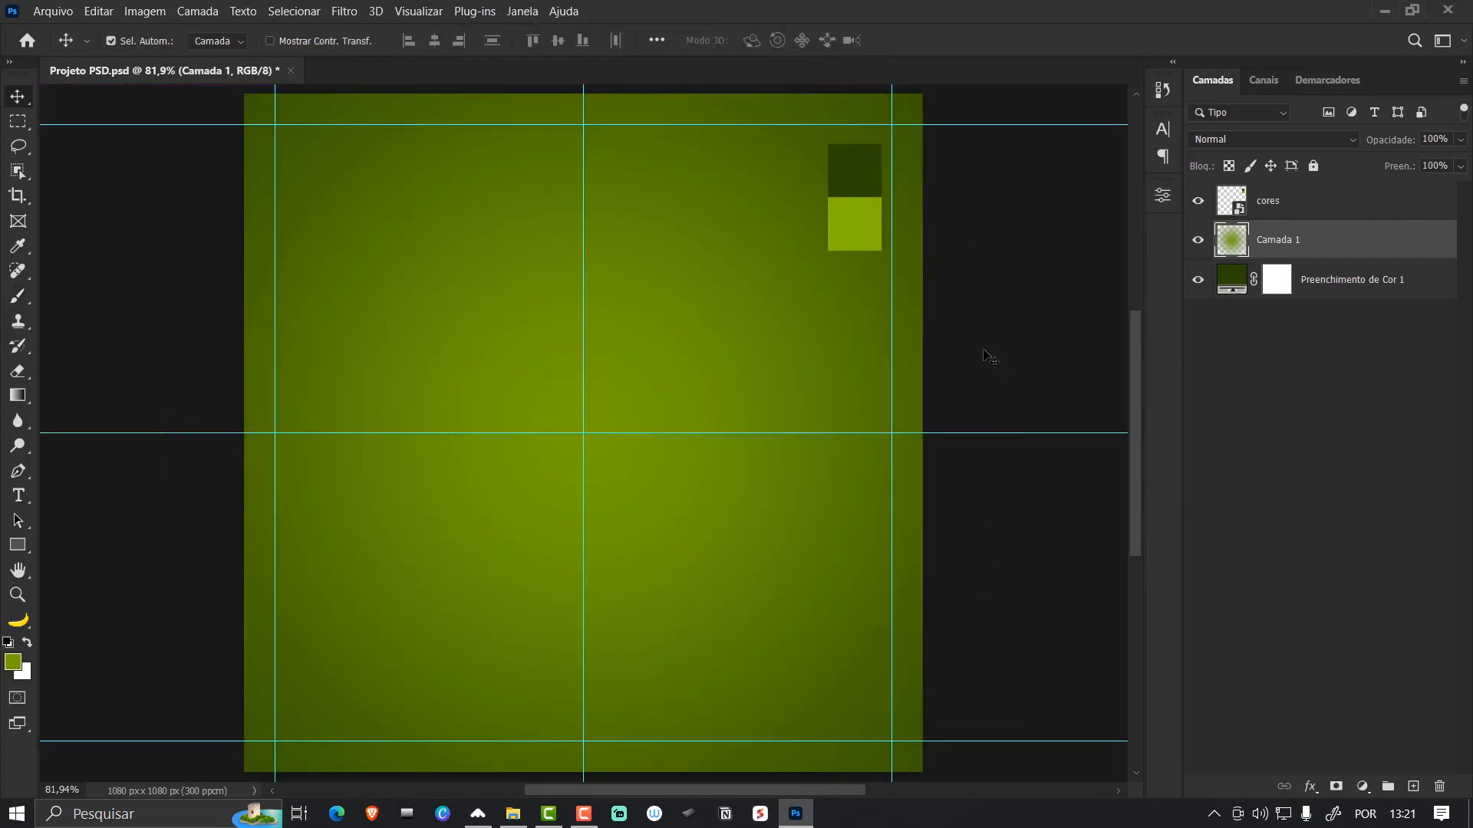
# - Hide the cores layer and group Camada 1 with the green fill layer in a group named BG
pyautogui.click(1275, 205)
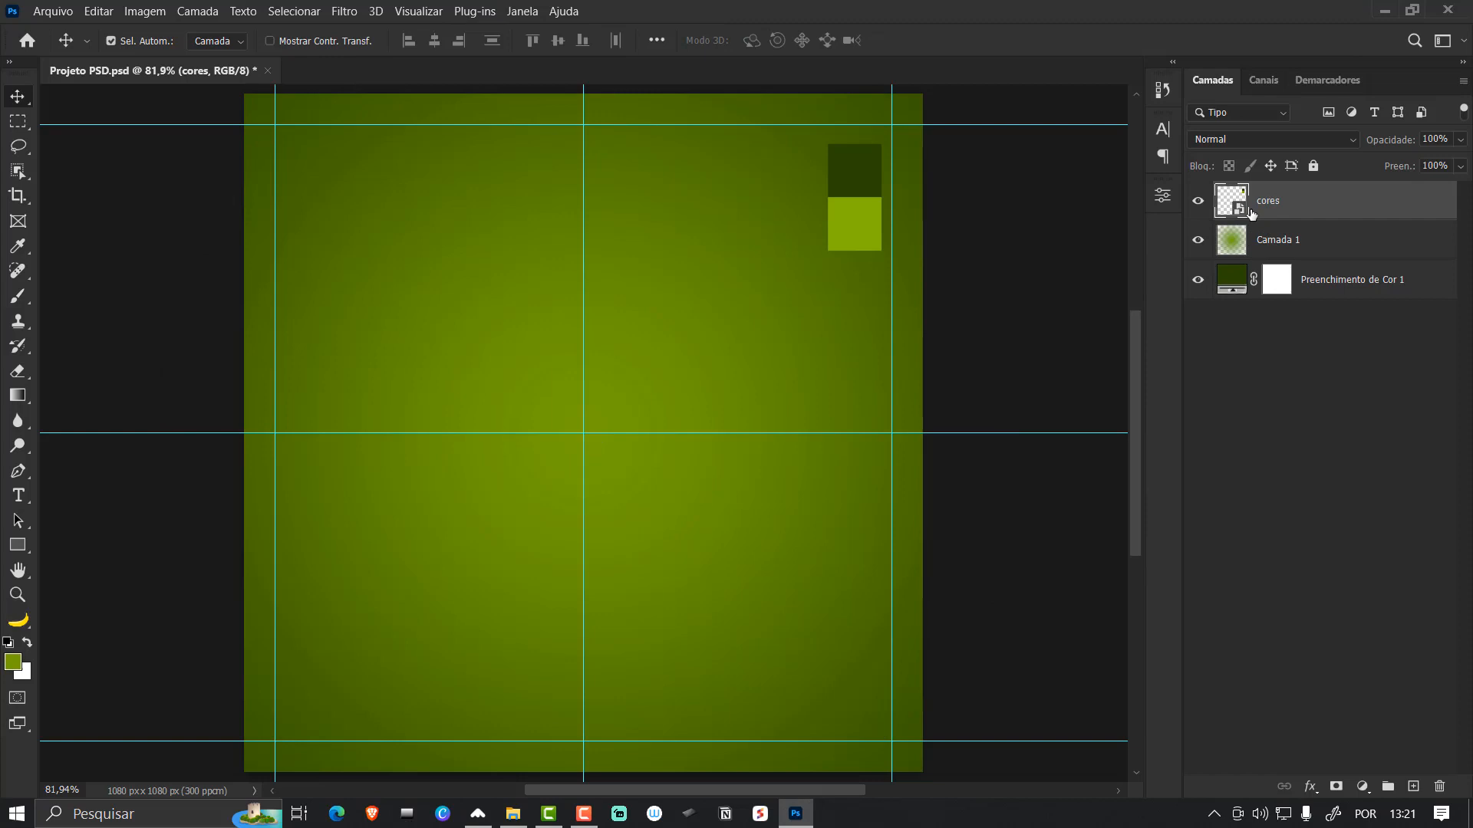
pyautogui.click(1197, 201)
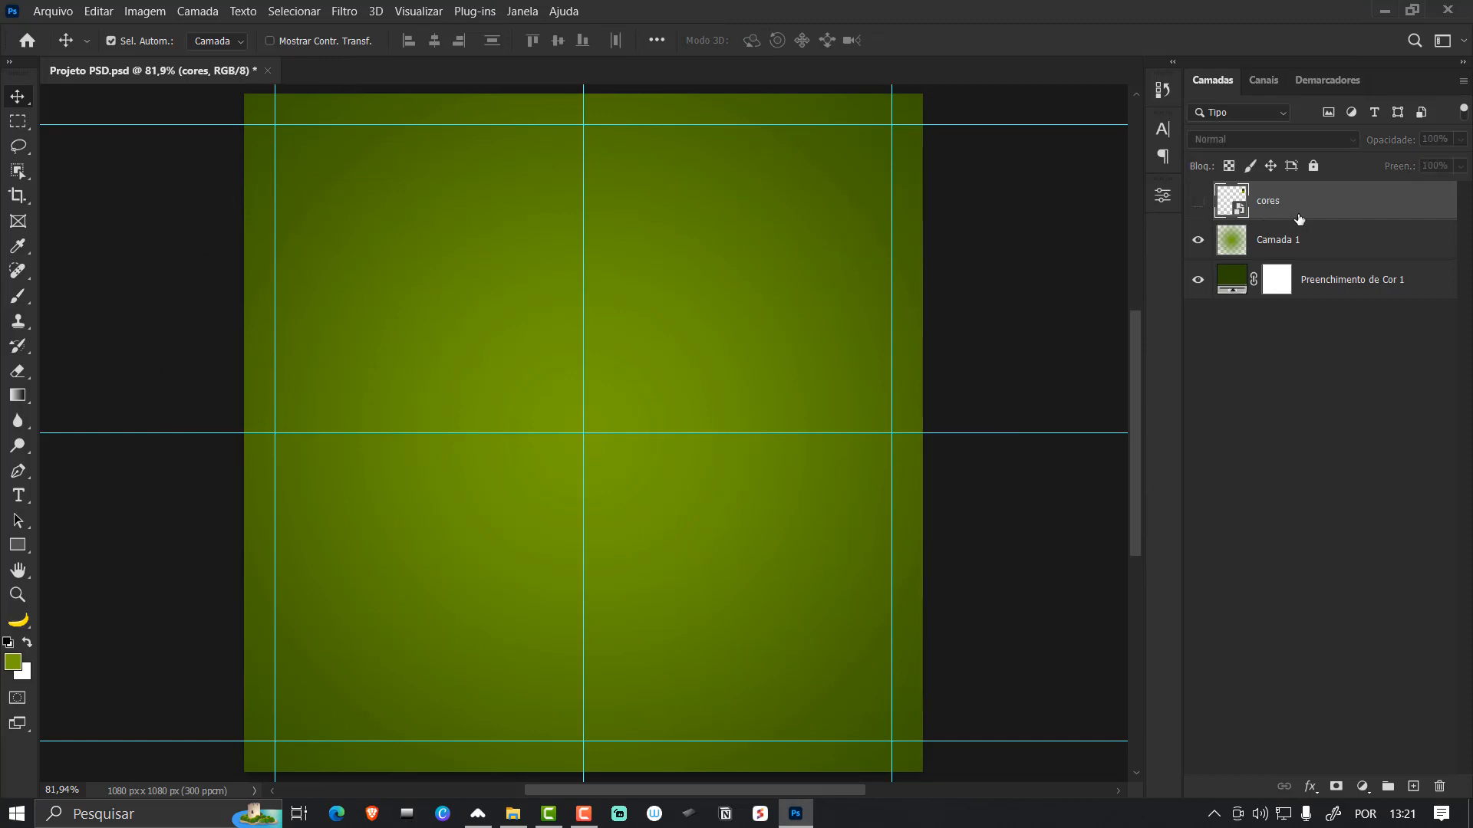
pyautogui.click(1330, 252)
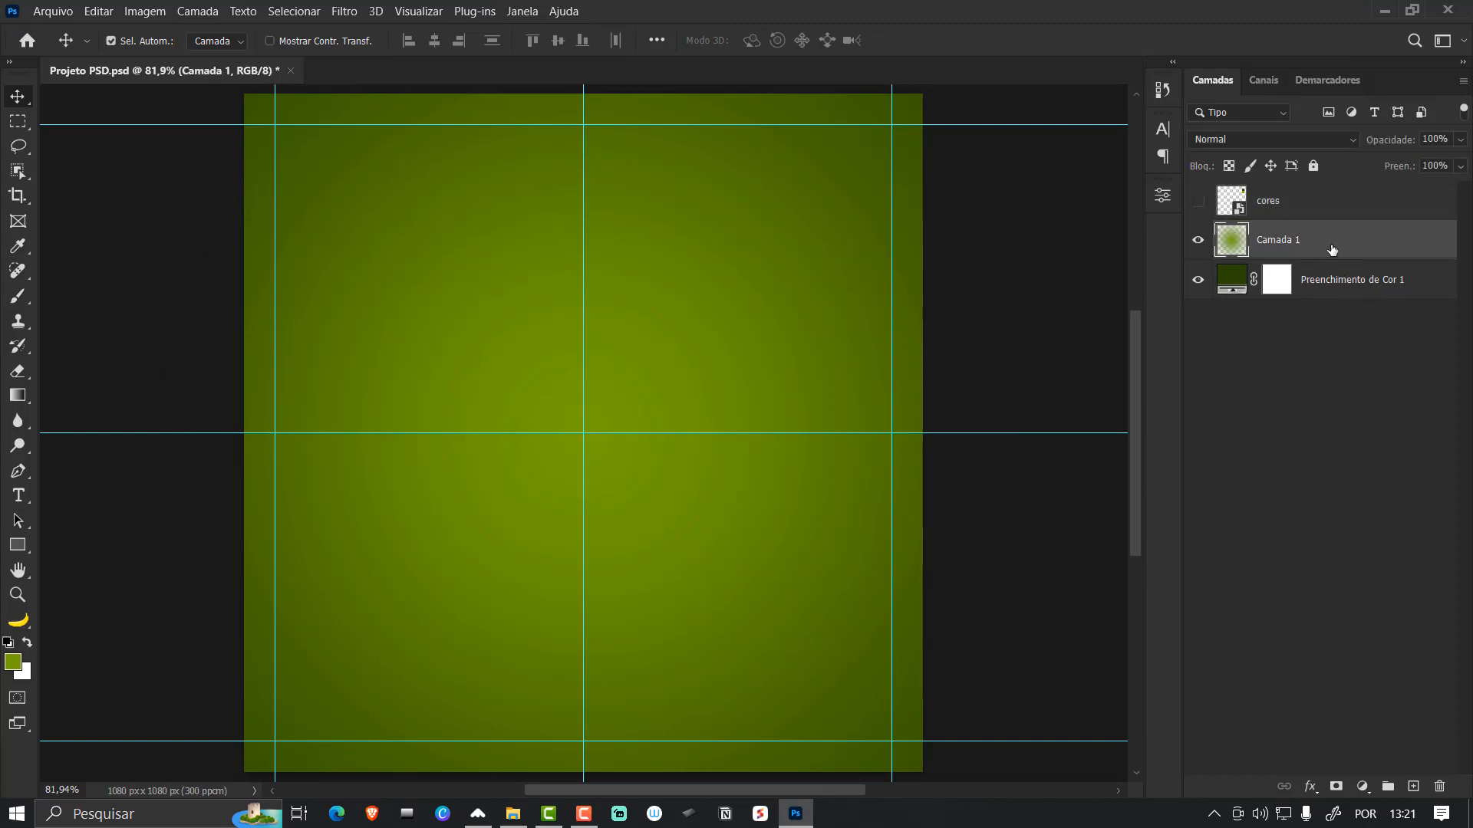
pyautogui.keyDown('shift'); pyautogui.click(1423, 289); pyautogui.keyUp('shift')
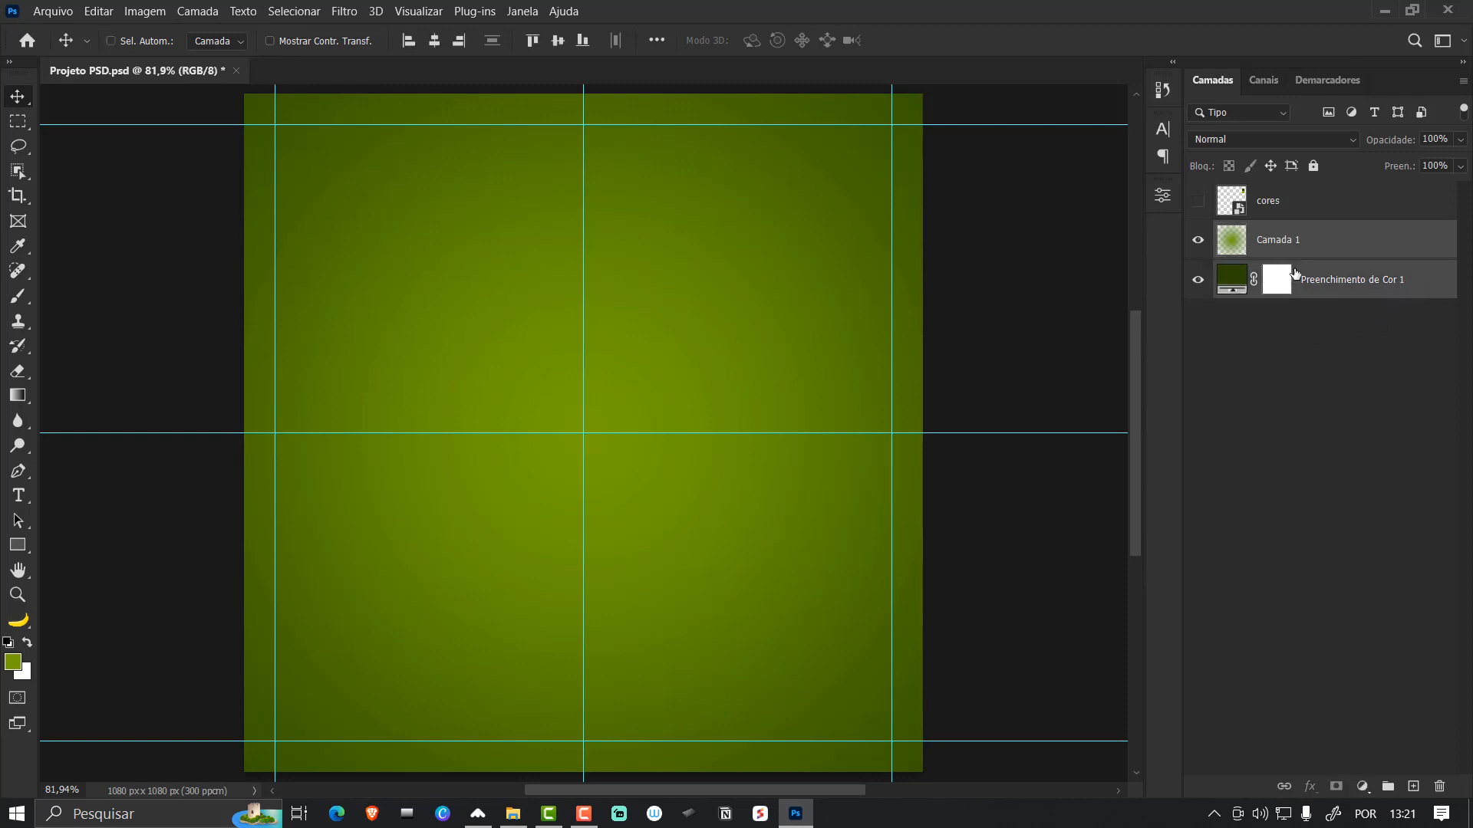
pyautogui.hotkey('ctrl', 'g')
pyautogui.doubleClick(1275, 232)
pyautogui.write('B')
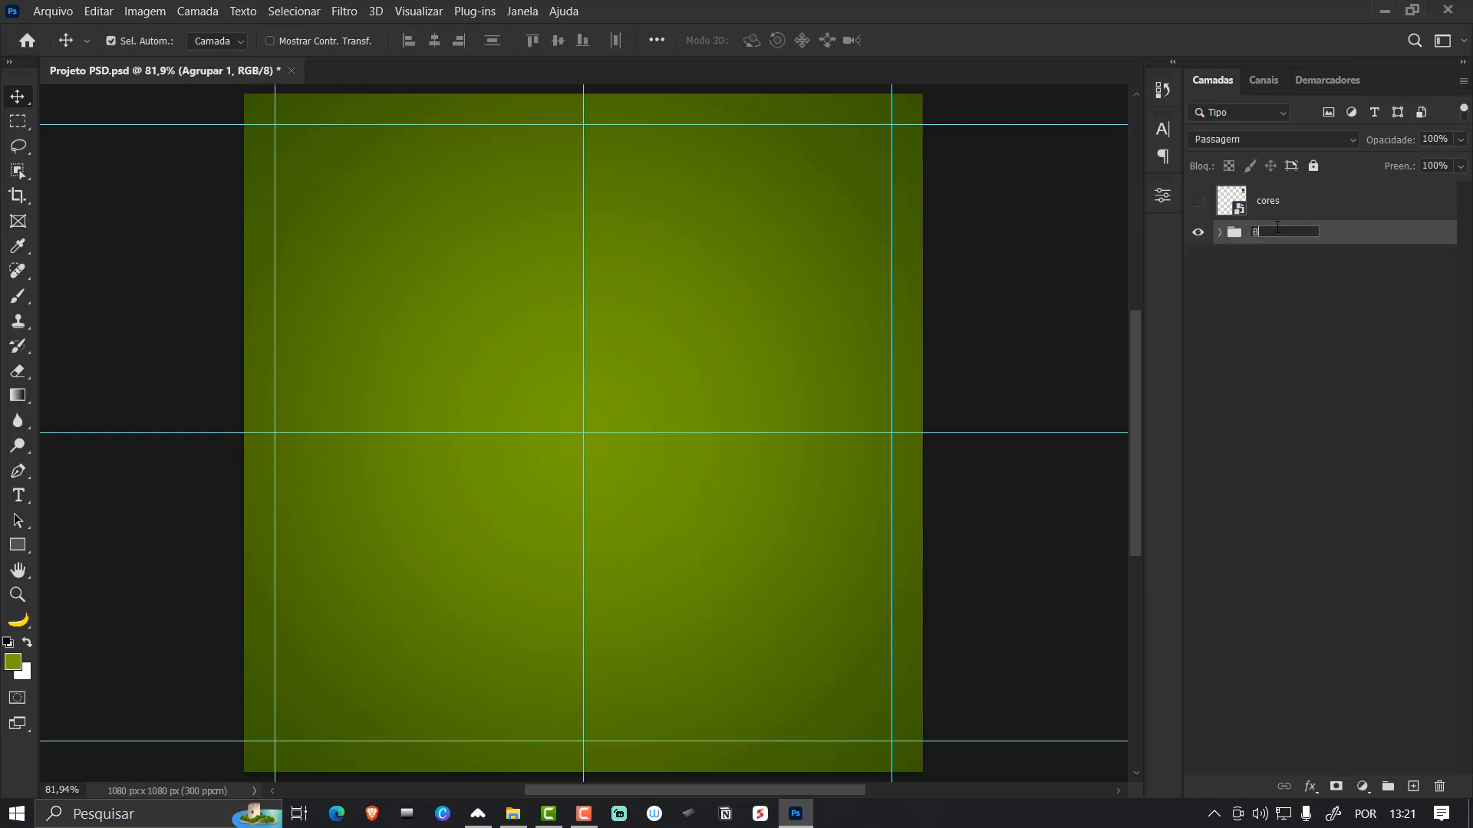
pyautogui.write('G')
pyautogui.press('Return')
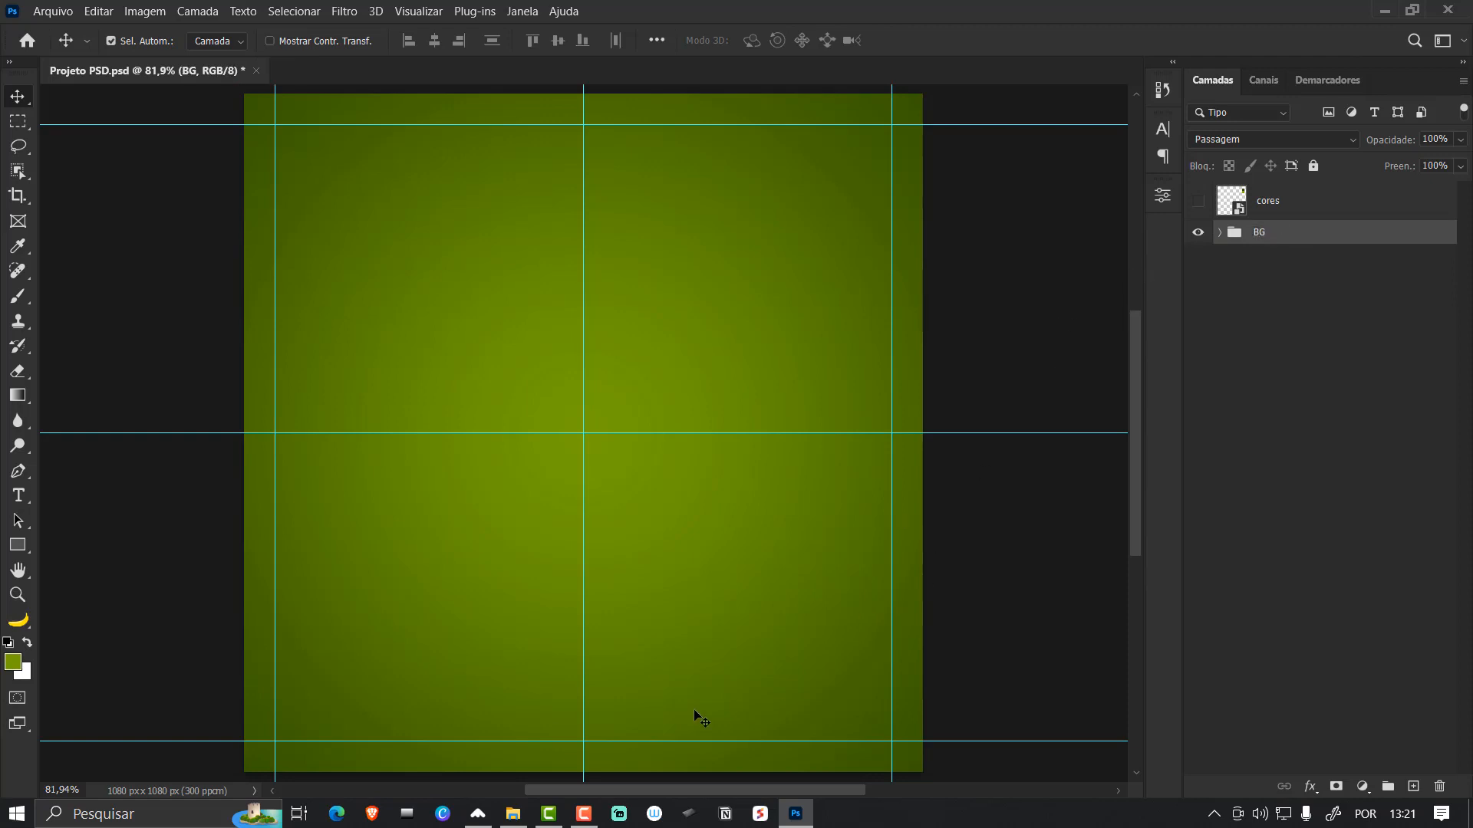
# - Place the grocery bag picture from the Imagem folder, scaled down around the canvas centre, and hide the guides
pyautogui.click(513, 817)
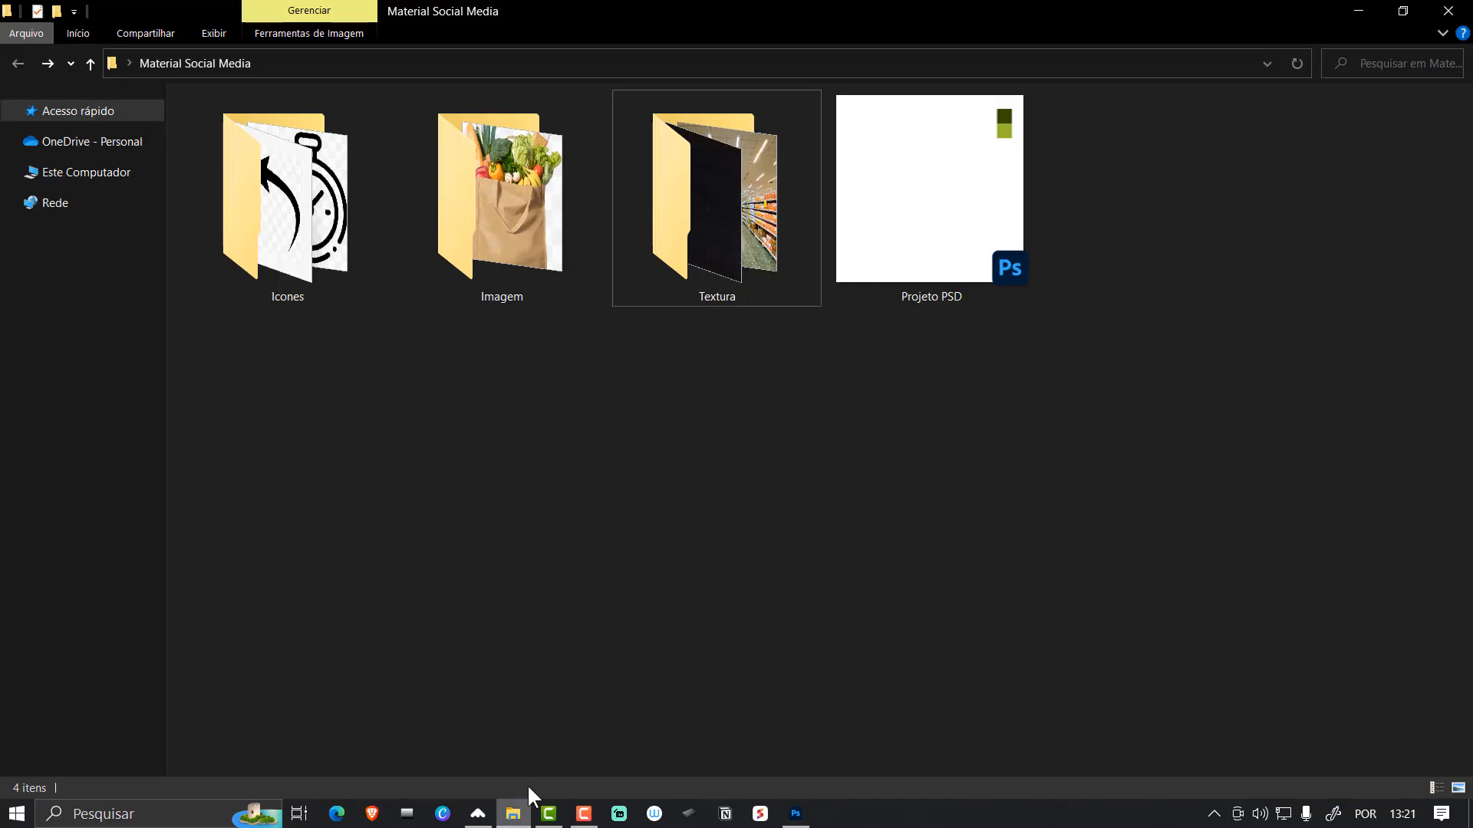
pyautogui.doubleClick(501, 228)
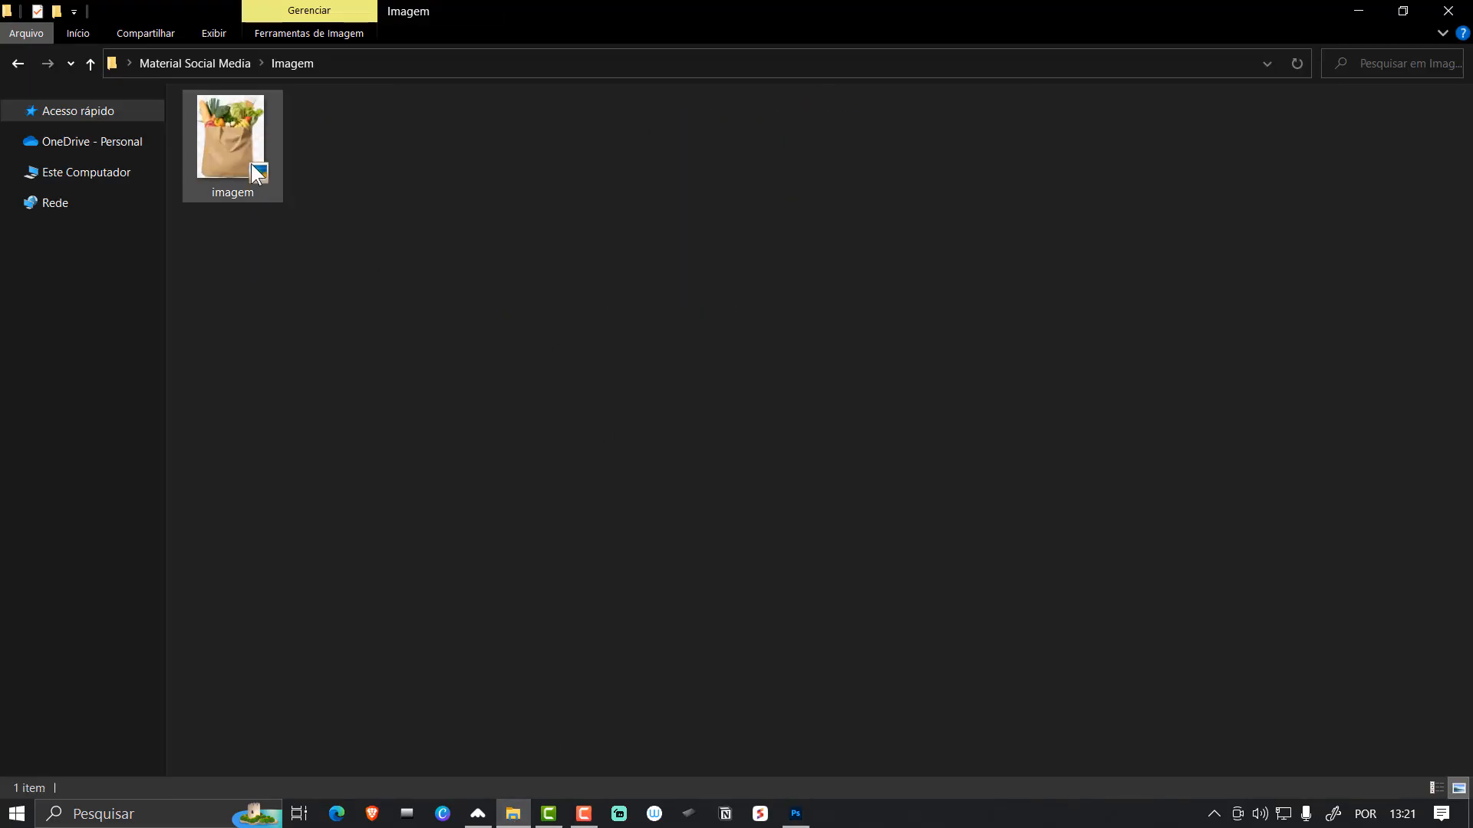
pyautogui.moveTo(251, 163); pyautogui.dragTo(593, 592)
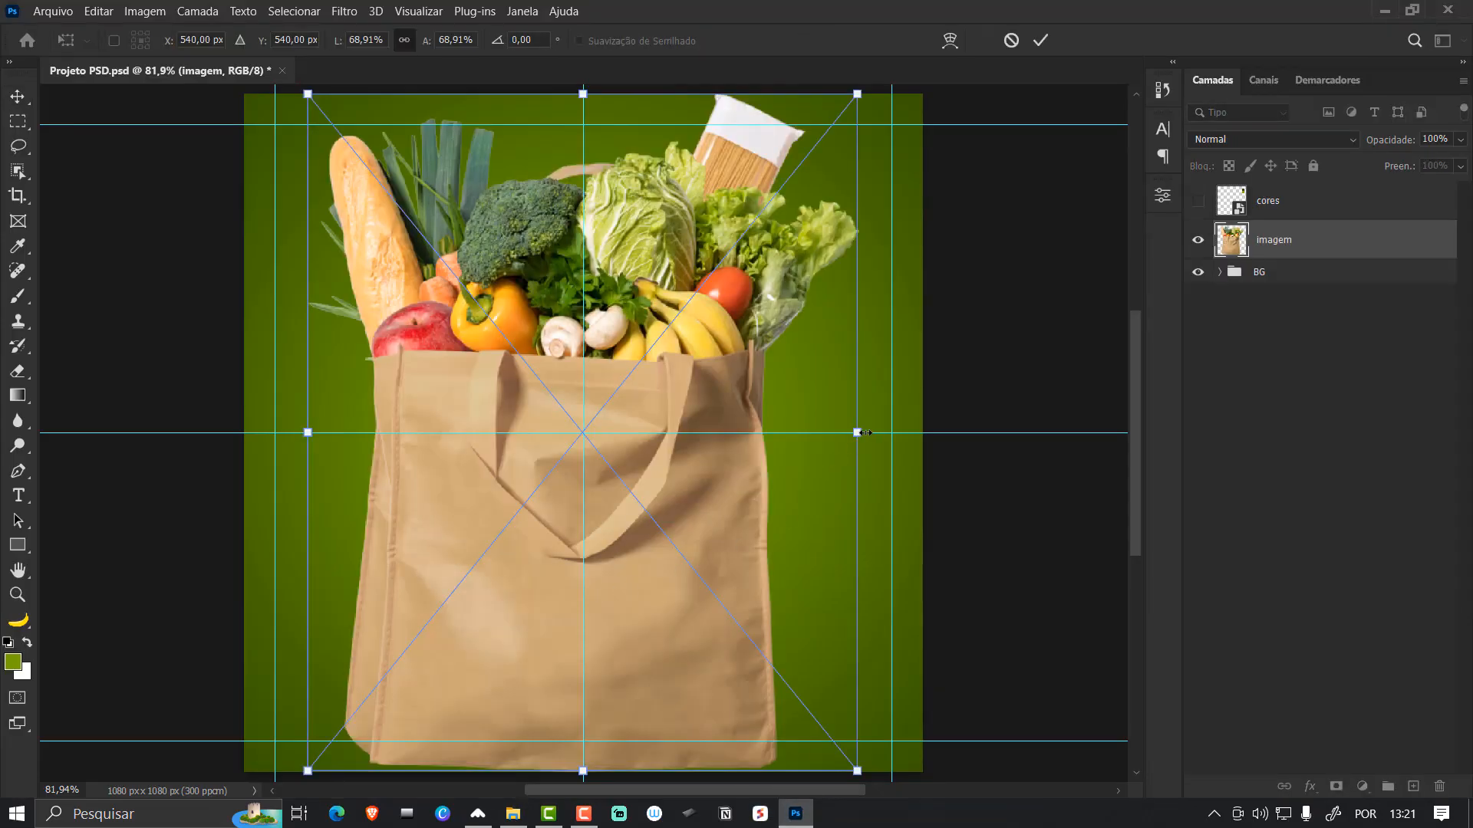
pyautogui.moveTo(864, 433); pyautogui.dragTo(750, 436)
pyautogui.press('Return')
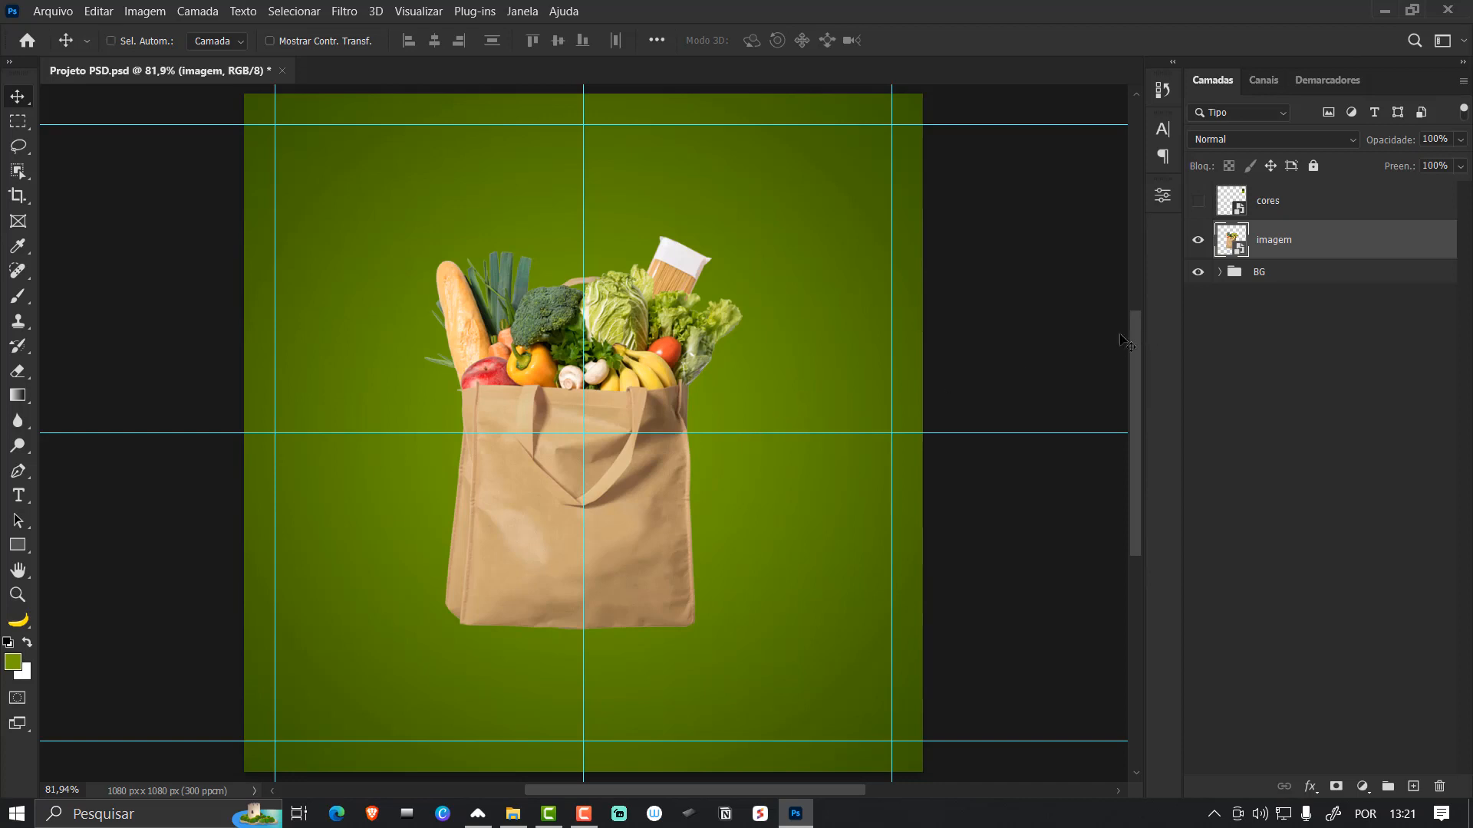
pyautogui.hotkey('ctrl', ';')
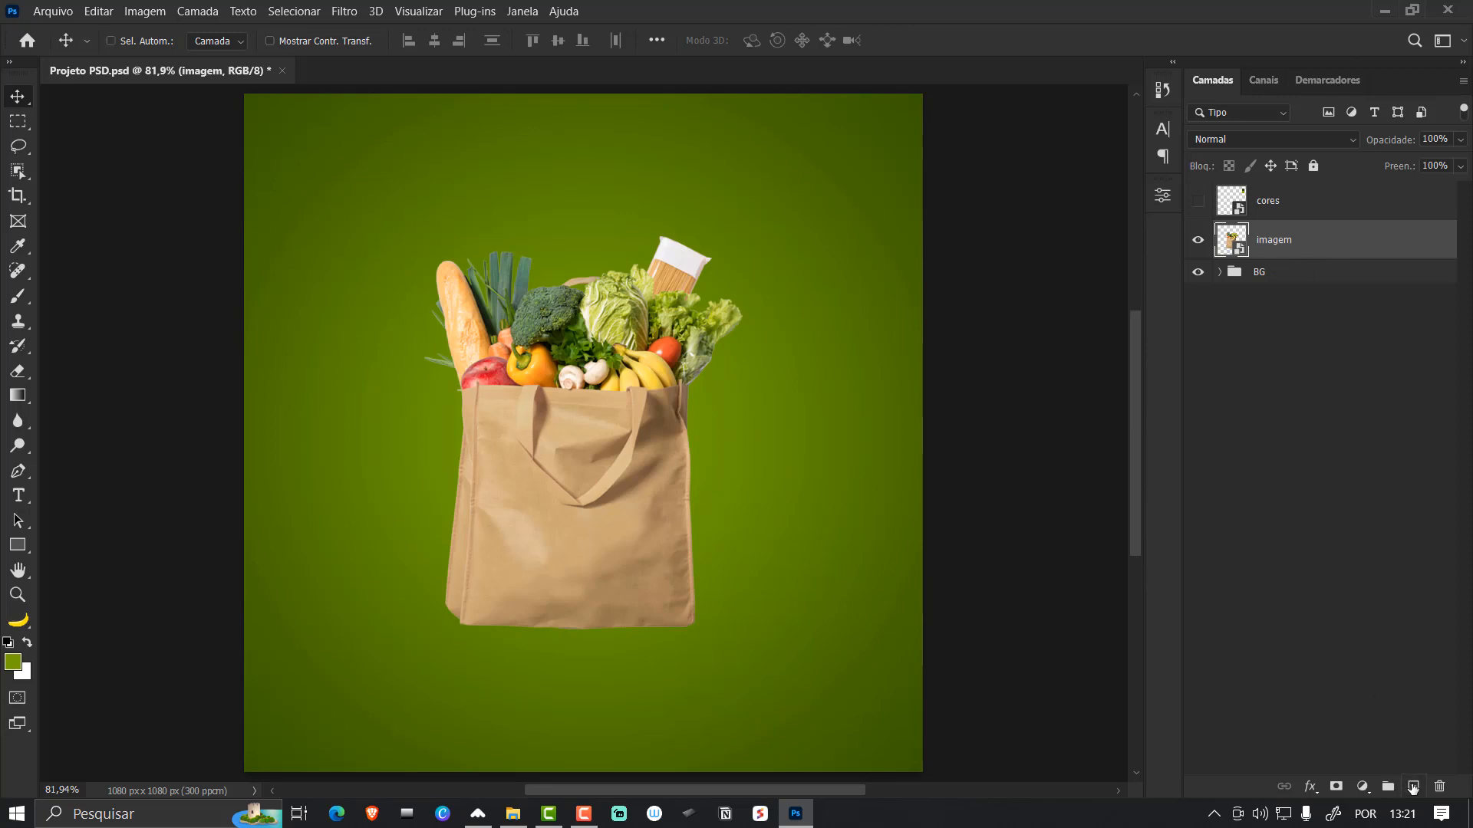
# - Add an empty layer directly below the imagem layer and set its blend mode to Multiplicação
pyautogui.keyDown('ctrl'); pyautogui.click(1413, 788); pyautogui.keyUp('ctrl')
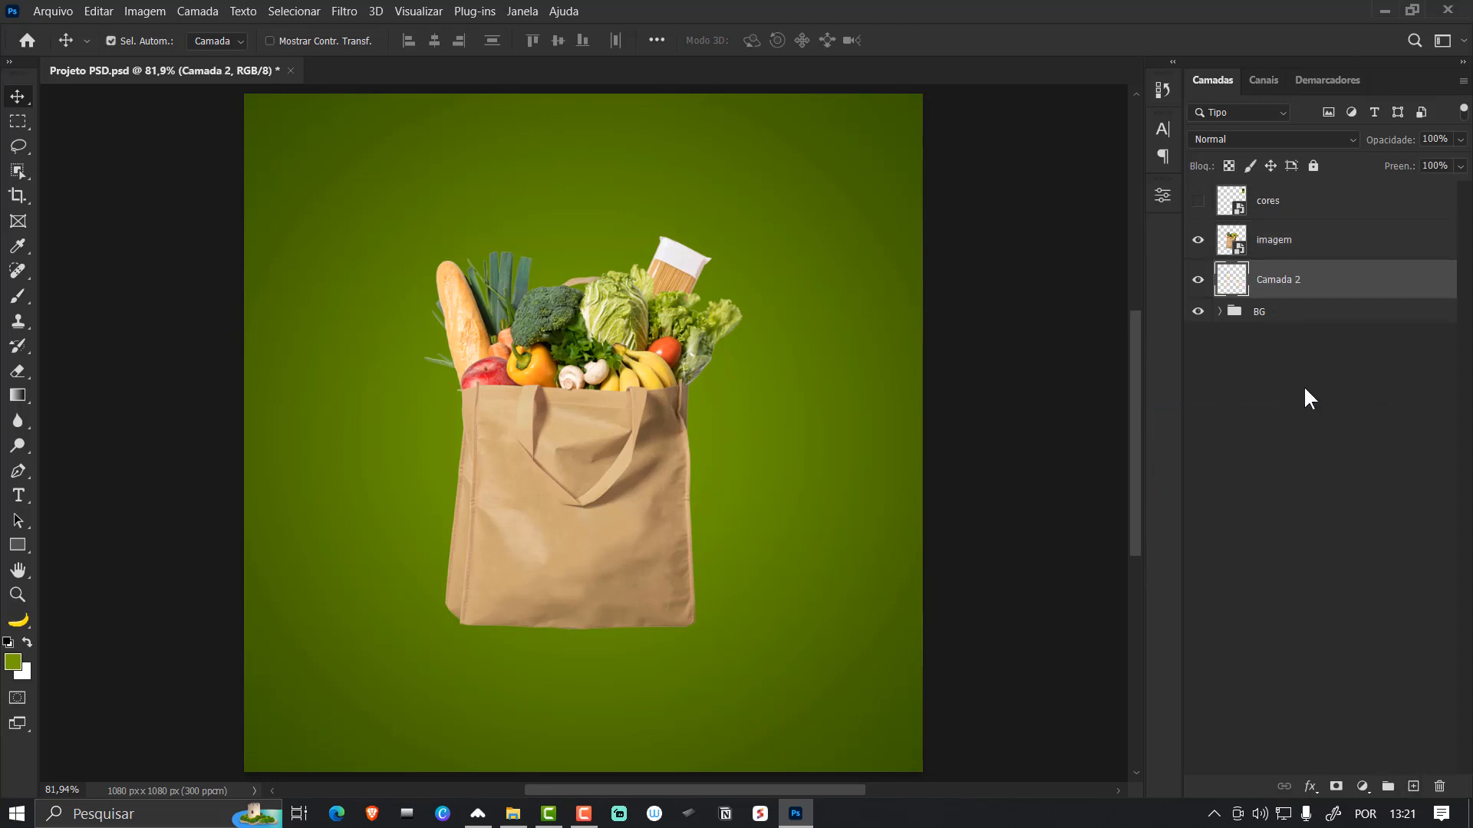
pyautogui.click(1255, 136)
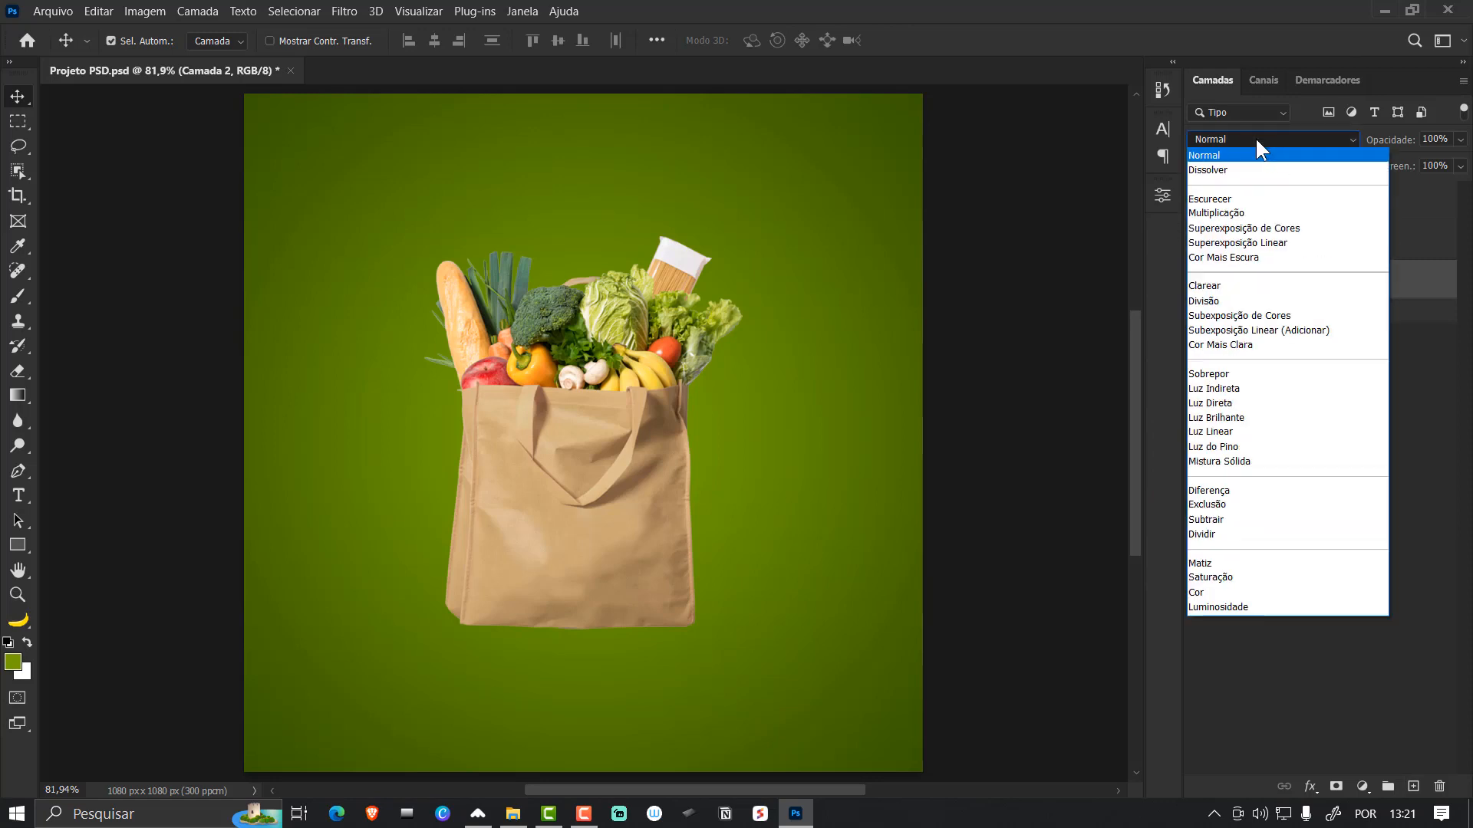
pyautogui.click(1244, 212)
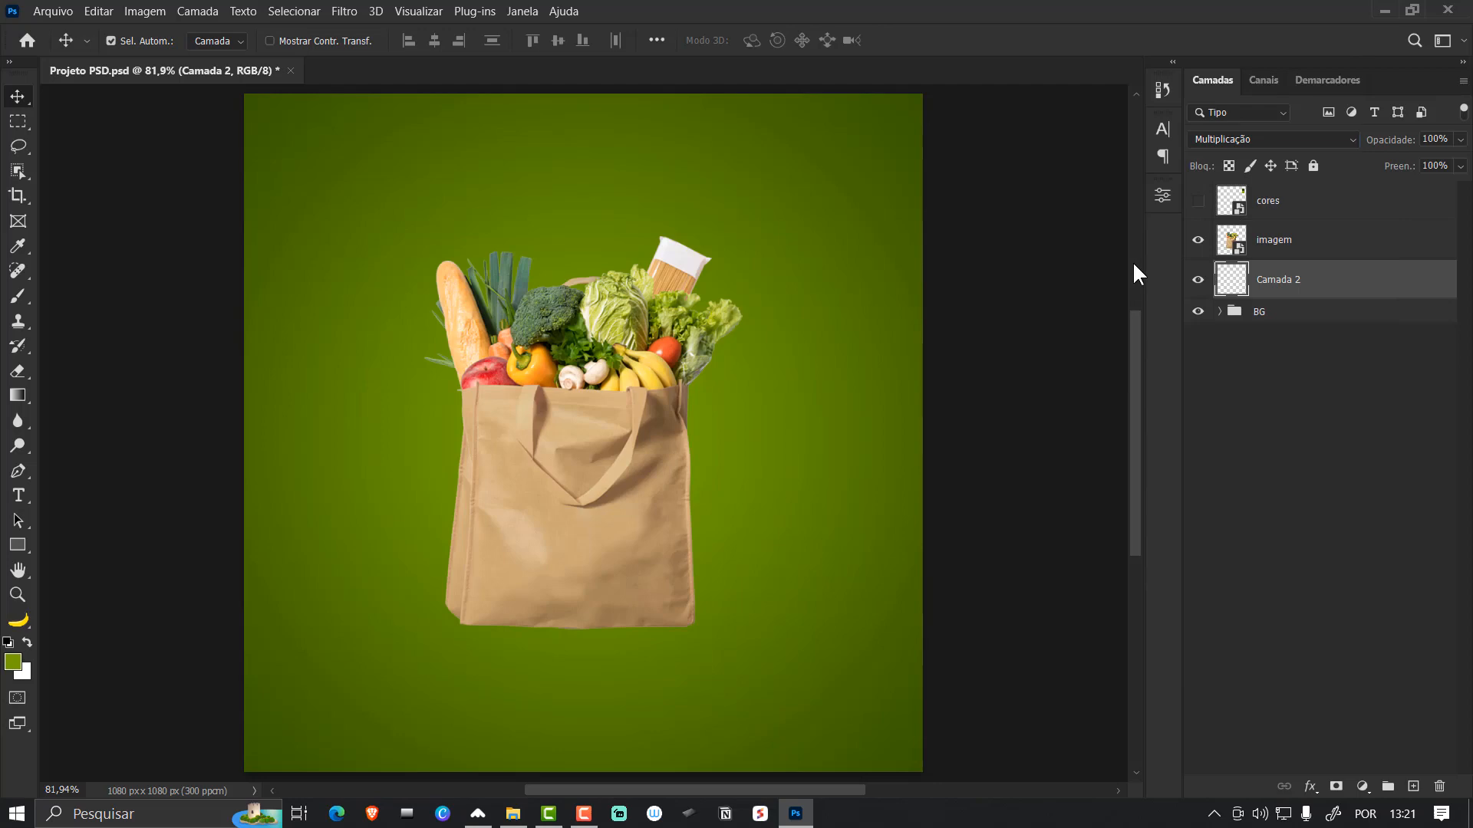
# - Flatten the soft brush tip into a thin horizontal ellipse and reduce its size to about 404 px
pyautogui.press('b')
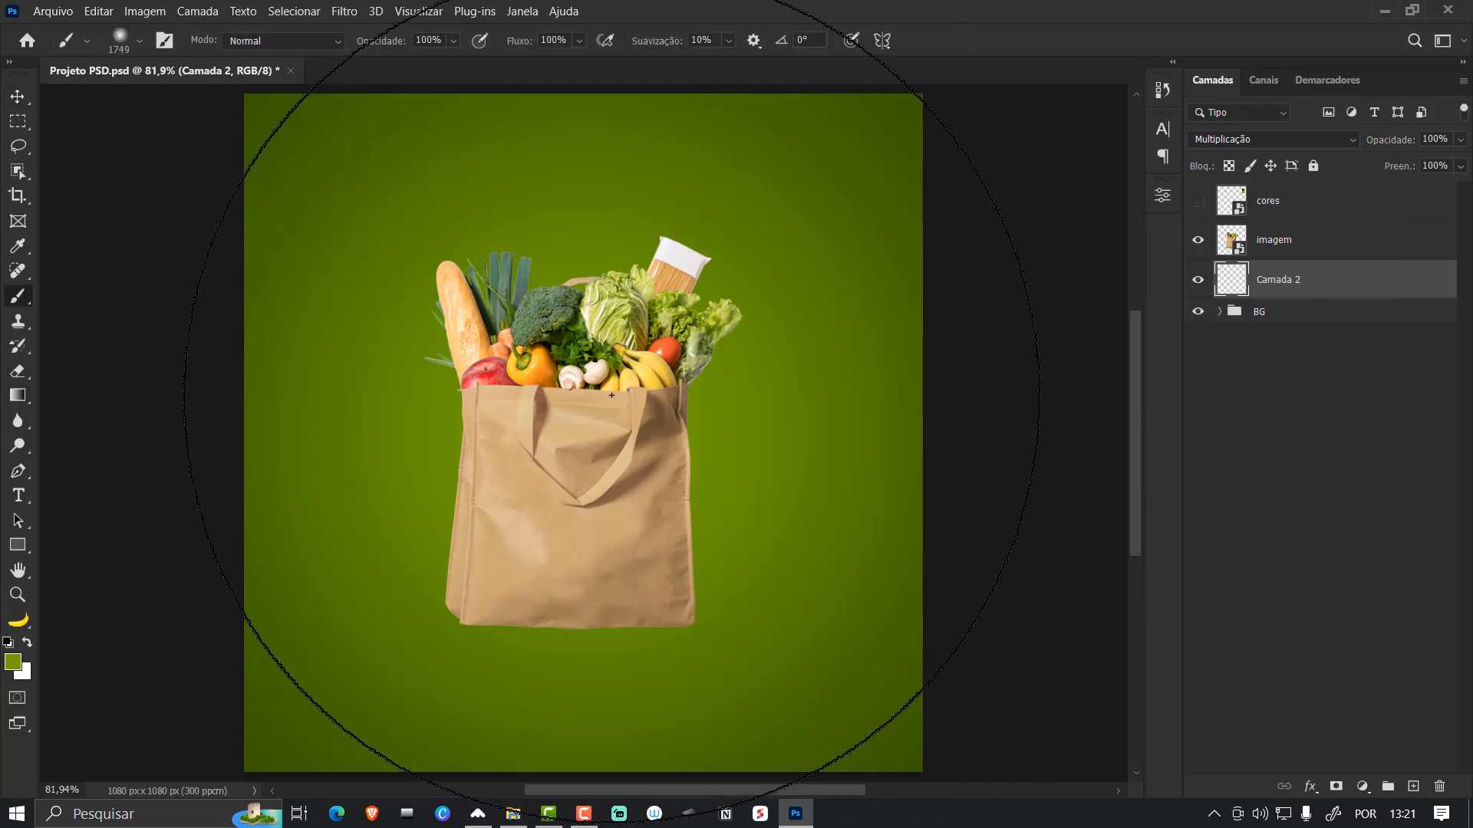
pyautogui.moveTo(620, 383)
pyautogui.mouseDown()
pyautogui.moveTo(256, 412)
pyautogui.moveTo(269, 406)
pyautogui.mouseUp()
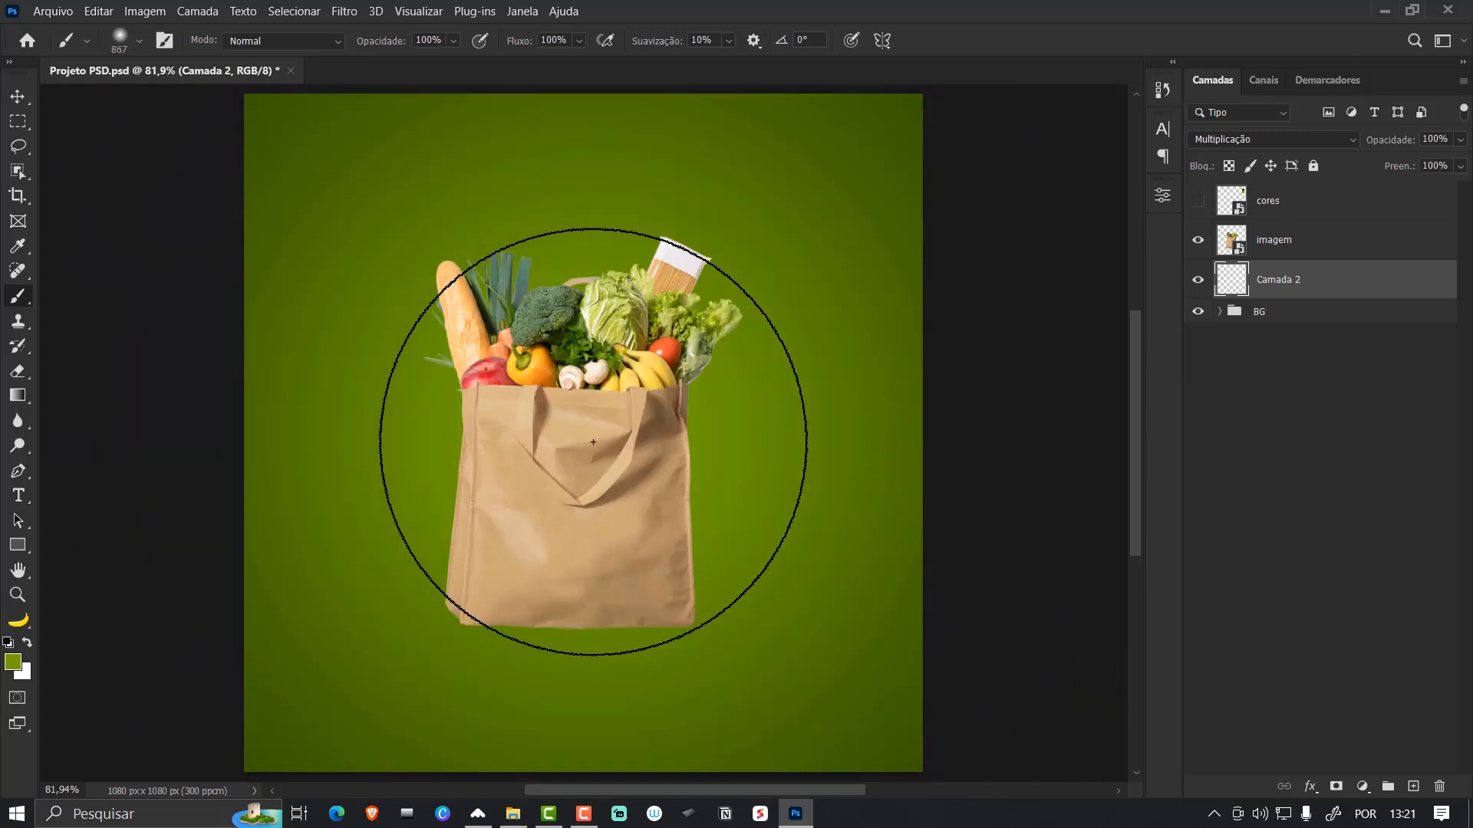
pyautogui.rightClick(641, 469)
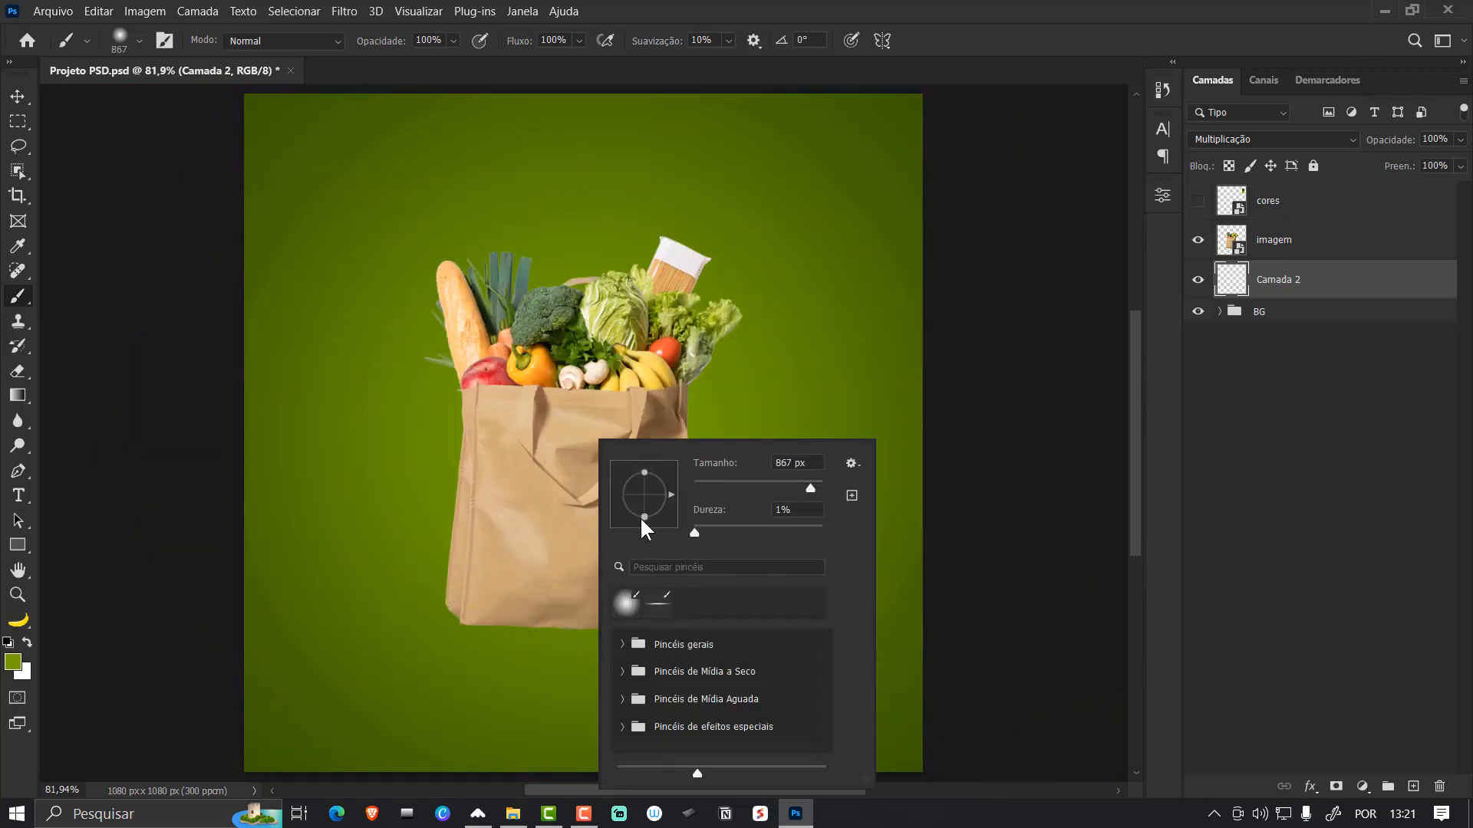
pyautogui.moveTo(644, 517); pyautogui.dragTo(644, 500)
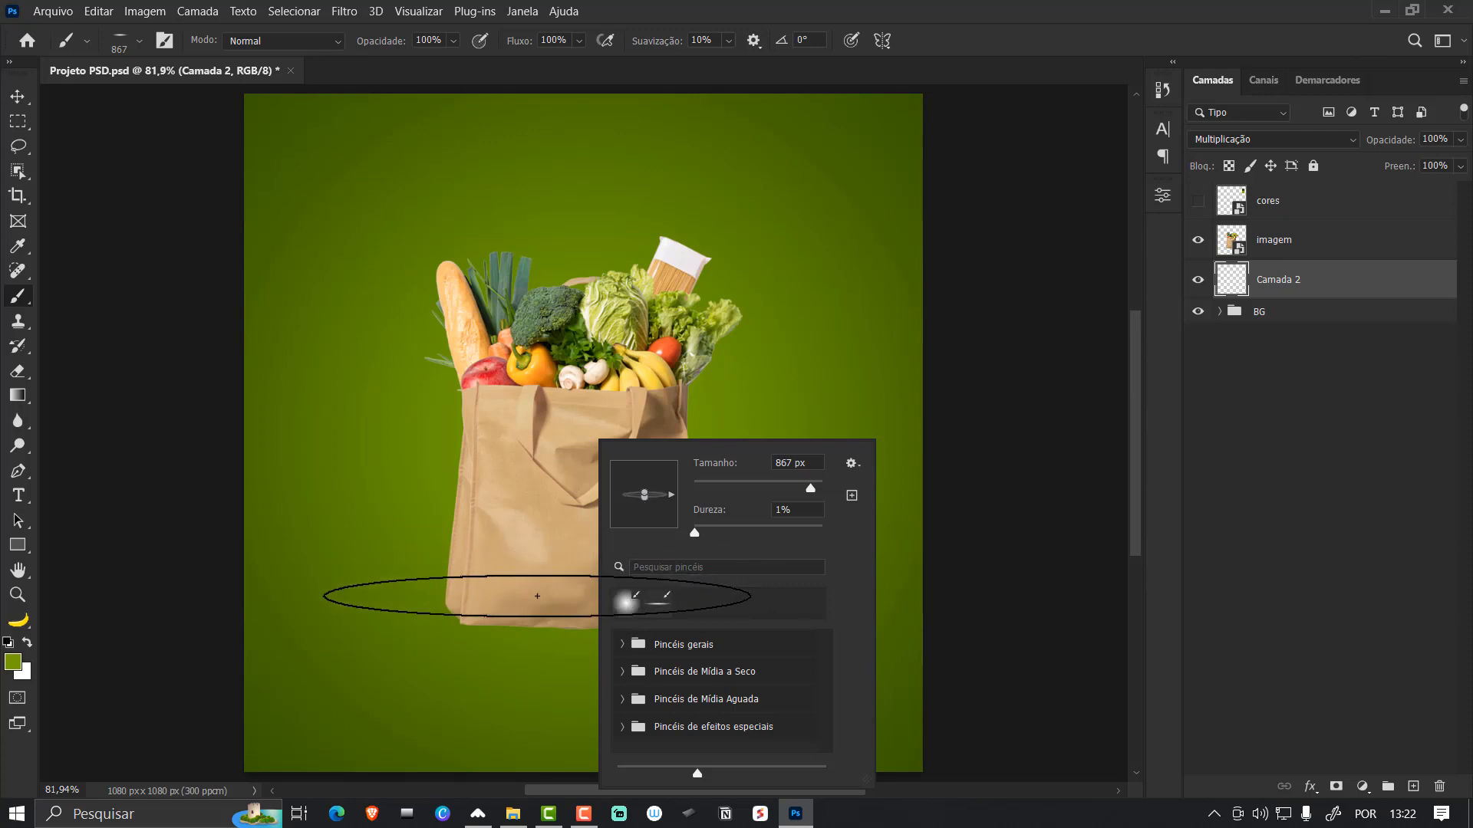
pyautogui.moveTo(537, 596); pyautogui.dragTo(351, 591)
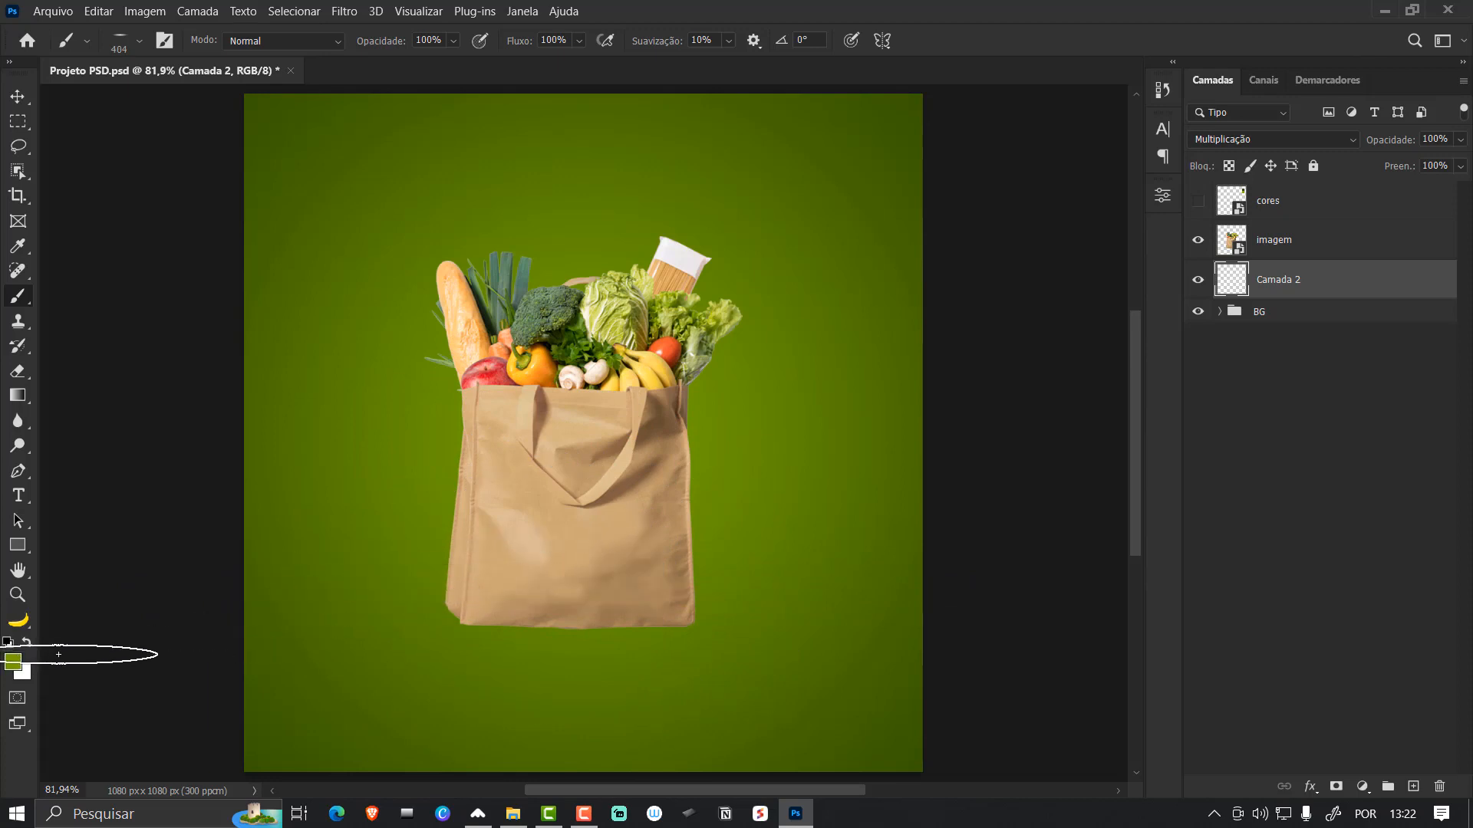
# - Set the foreground colour to the near-black green 121700 and enlarge the flattened brush to about 543 px
pyautogui.click(13, 661)
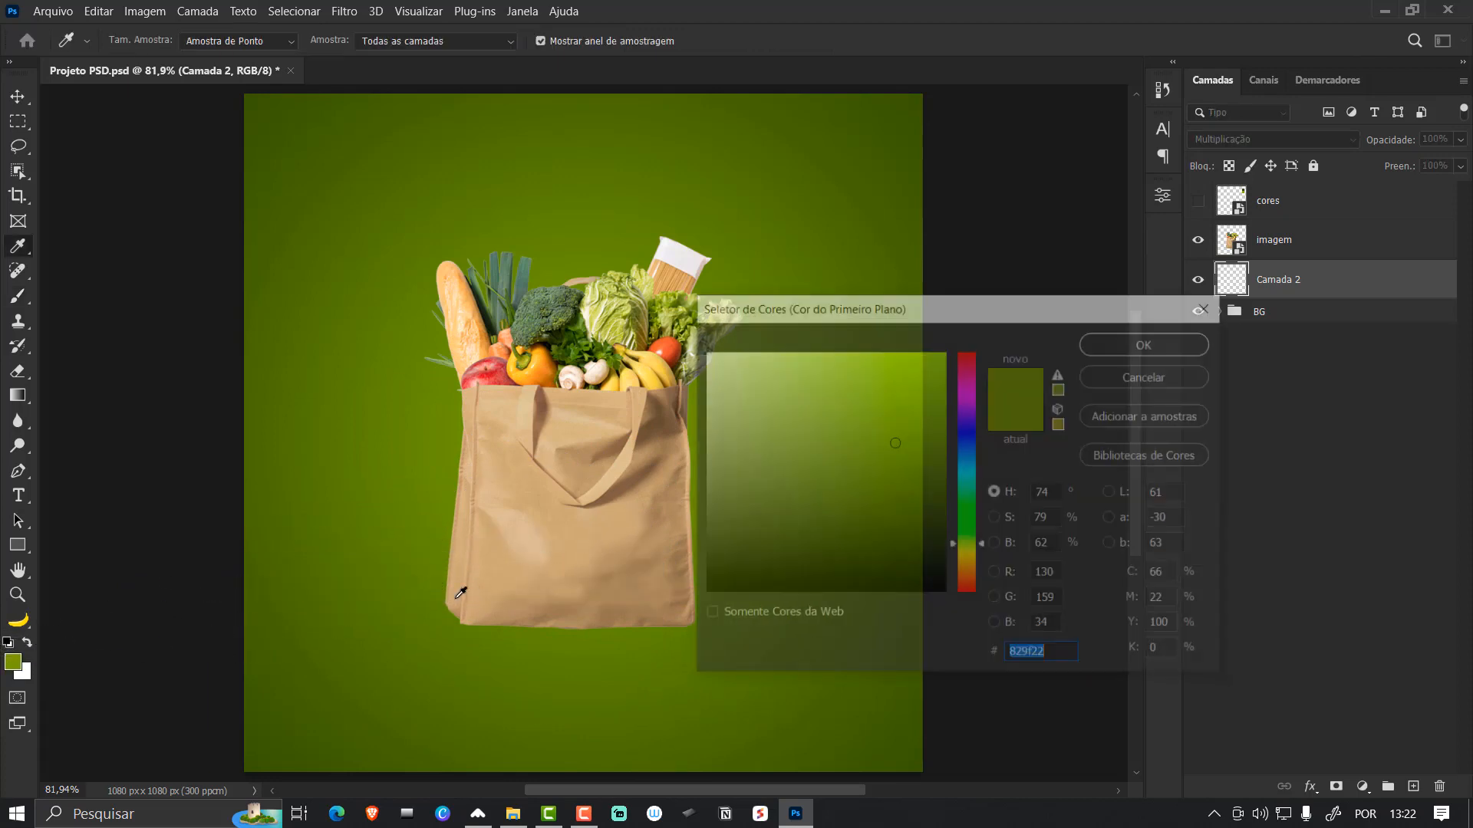
pyautogui.moveTo(896, 448); pyautogui.dragTo(947, 573)
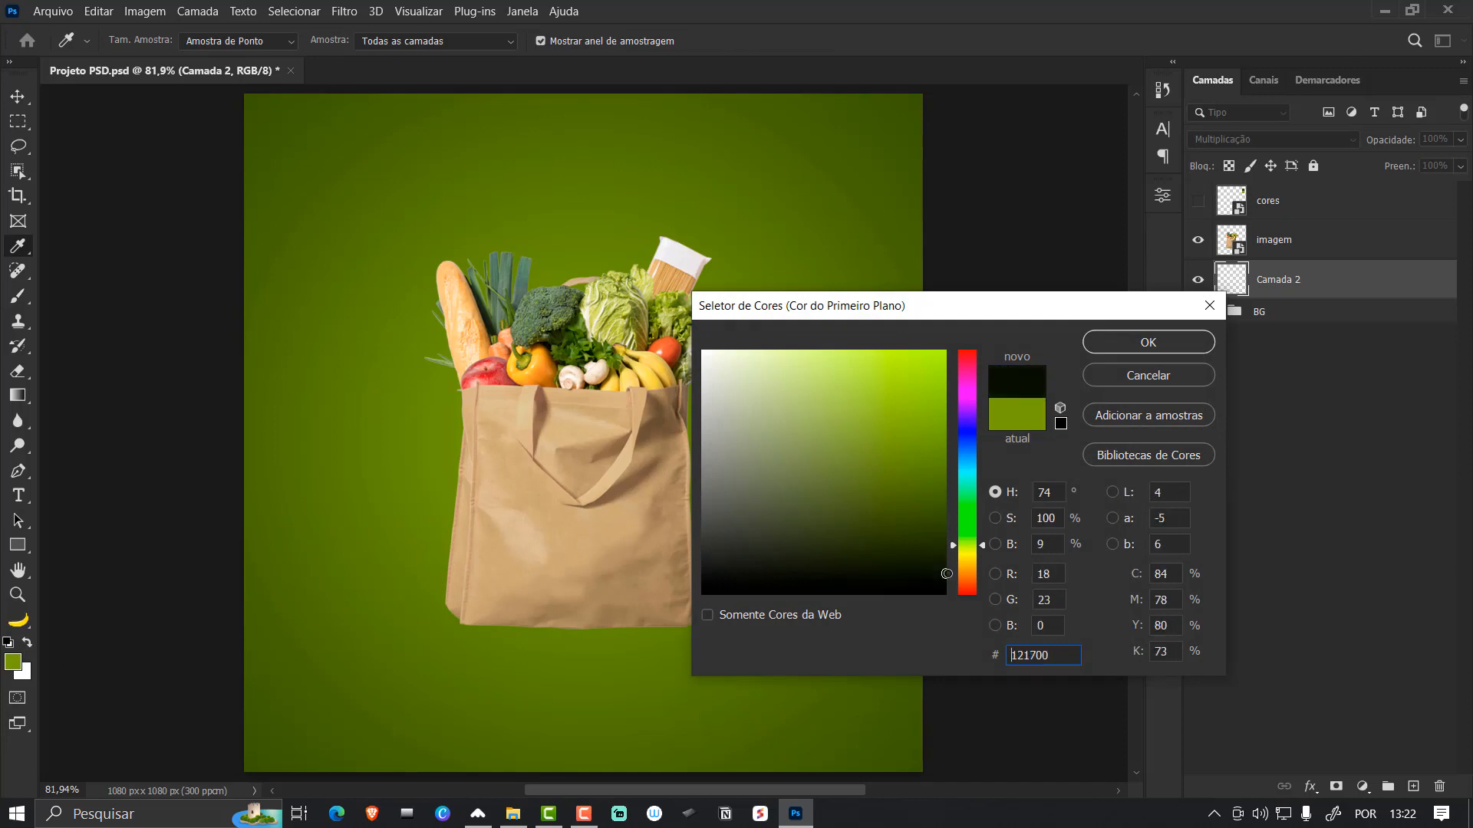
pyautogui.click(1147, 349)
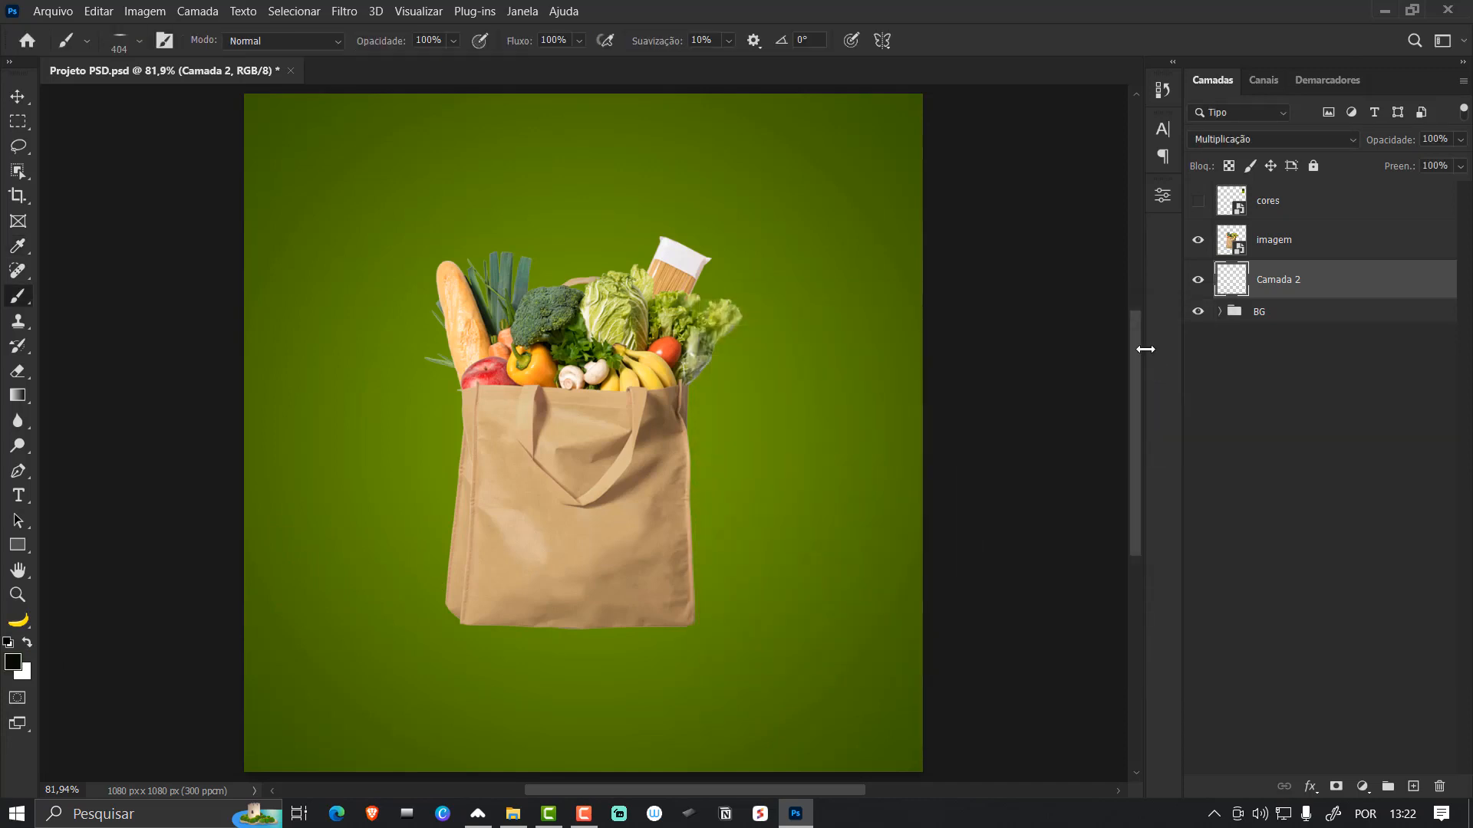
pyautogui.moveTo(565, 625); pyautogui.dragTo(621, 621)
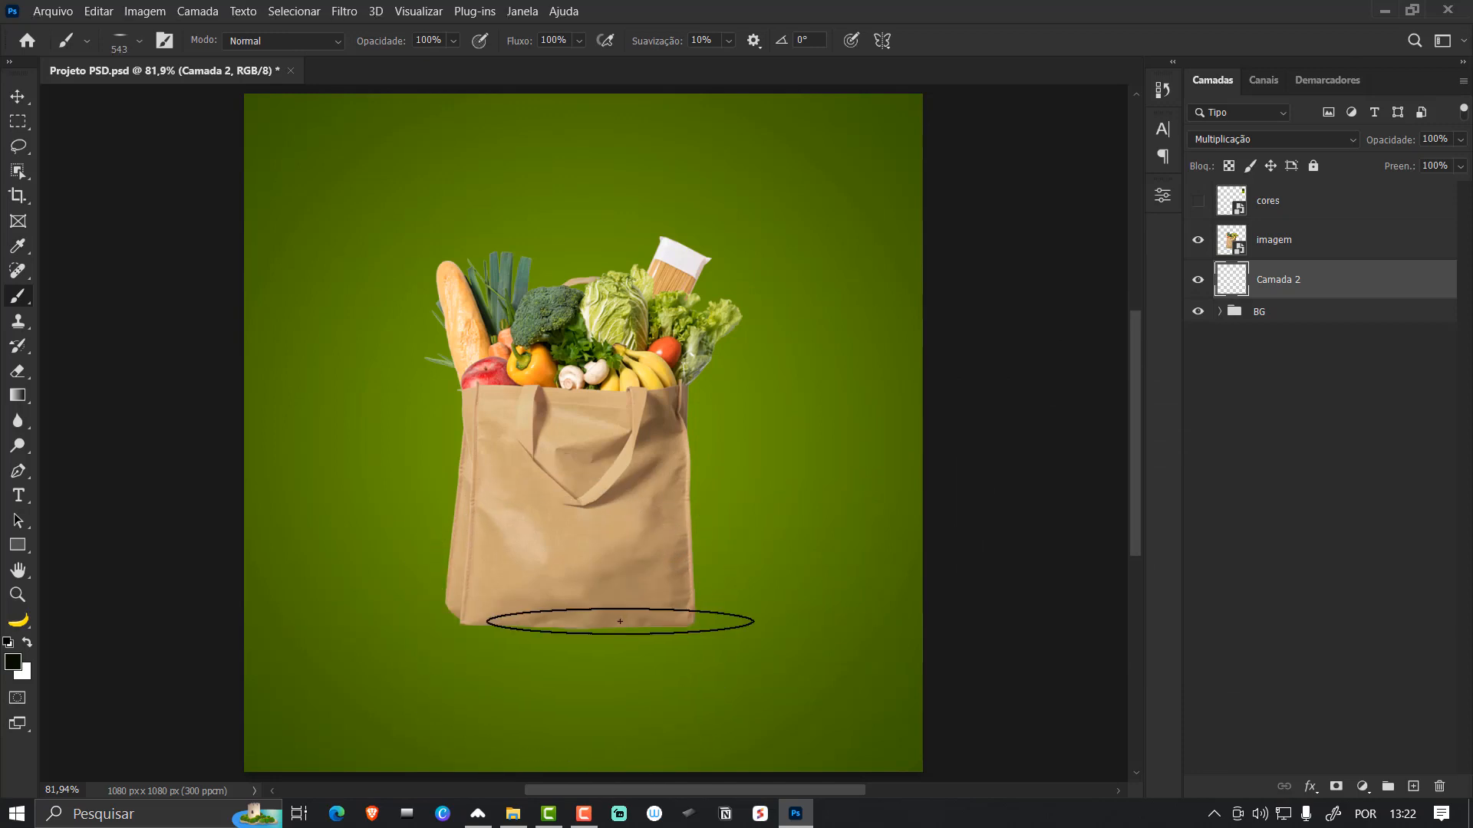
# - Paint a soft shadow beneath the grocery bag's base with the flattened brush at 20% opacity and about 556 px
pyautogui.click(453, 41)
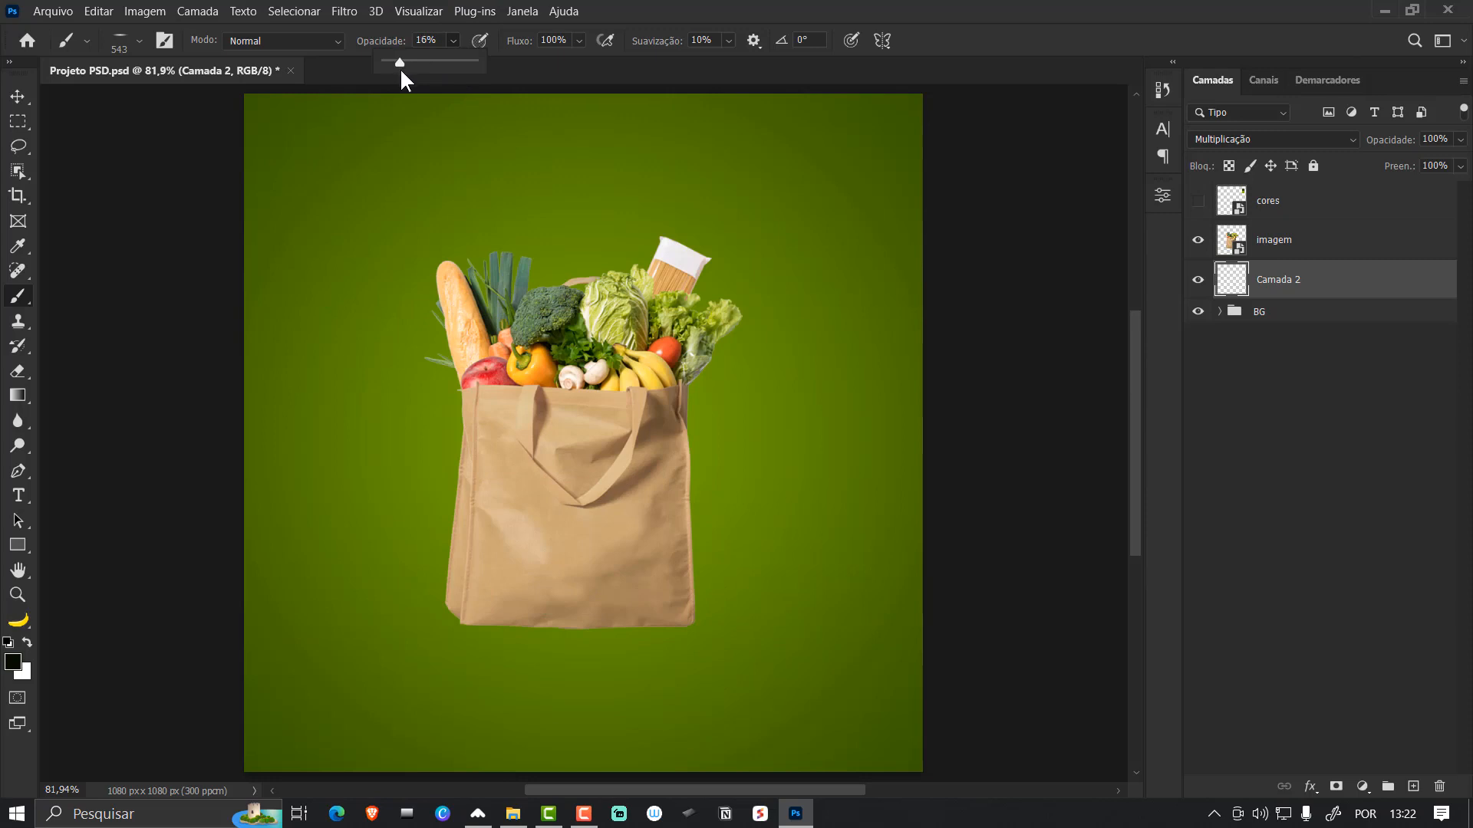
pyautogui.click(427, 40)
pyautogui.write('20')
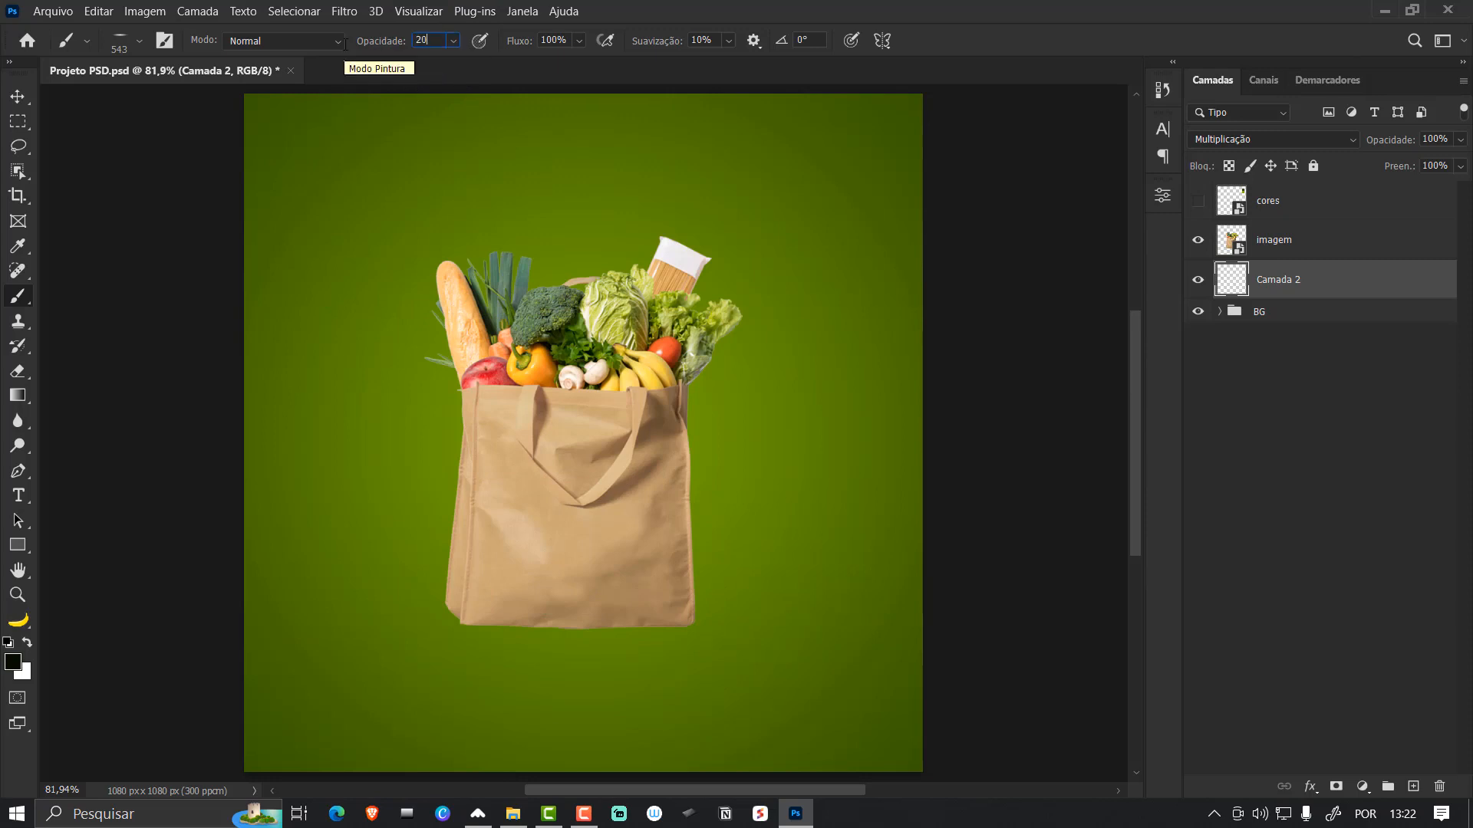
pyautogui.press('Return')
pyautogui.moveTo(569, 623); pyautogui.dragTo(575, 626)
pyautogui.click(568, 626)
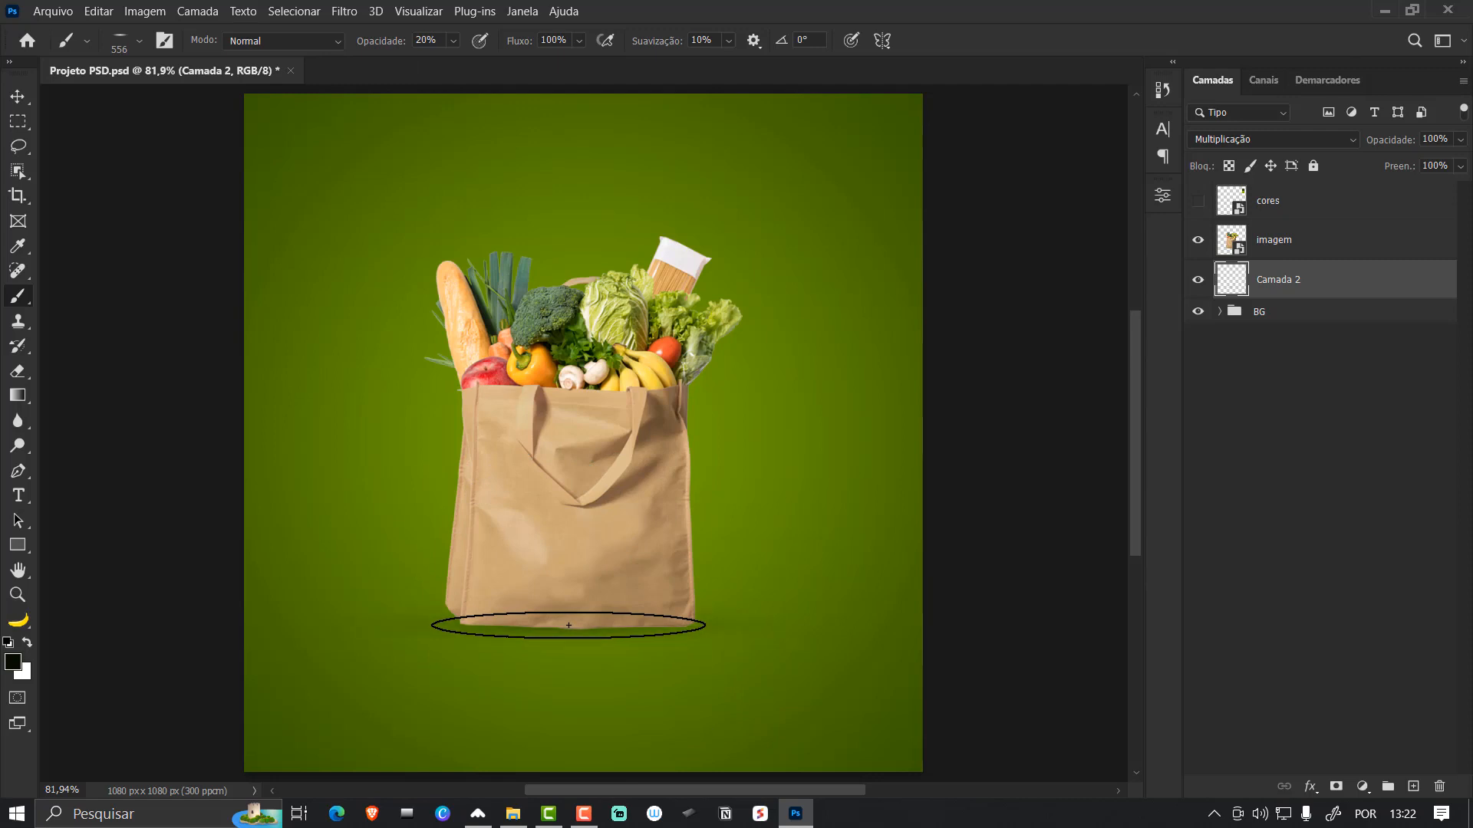
pyautogui.click(568, 625)
pyautogui.click(567, 625)
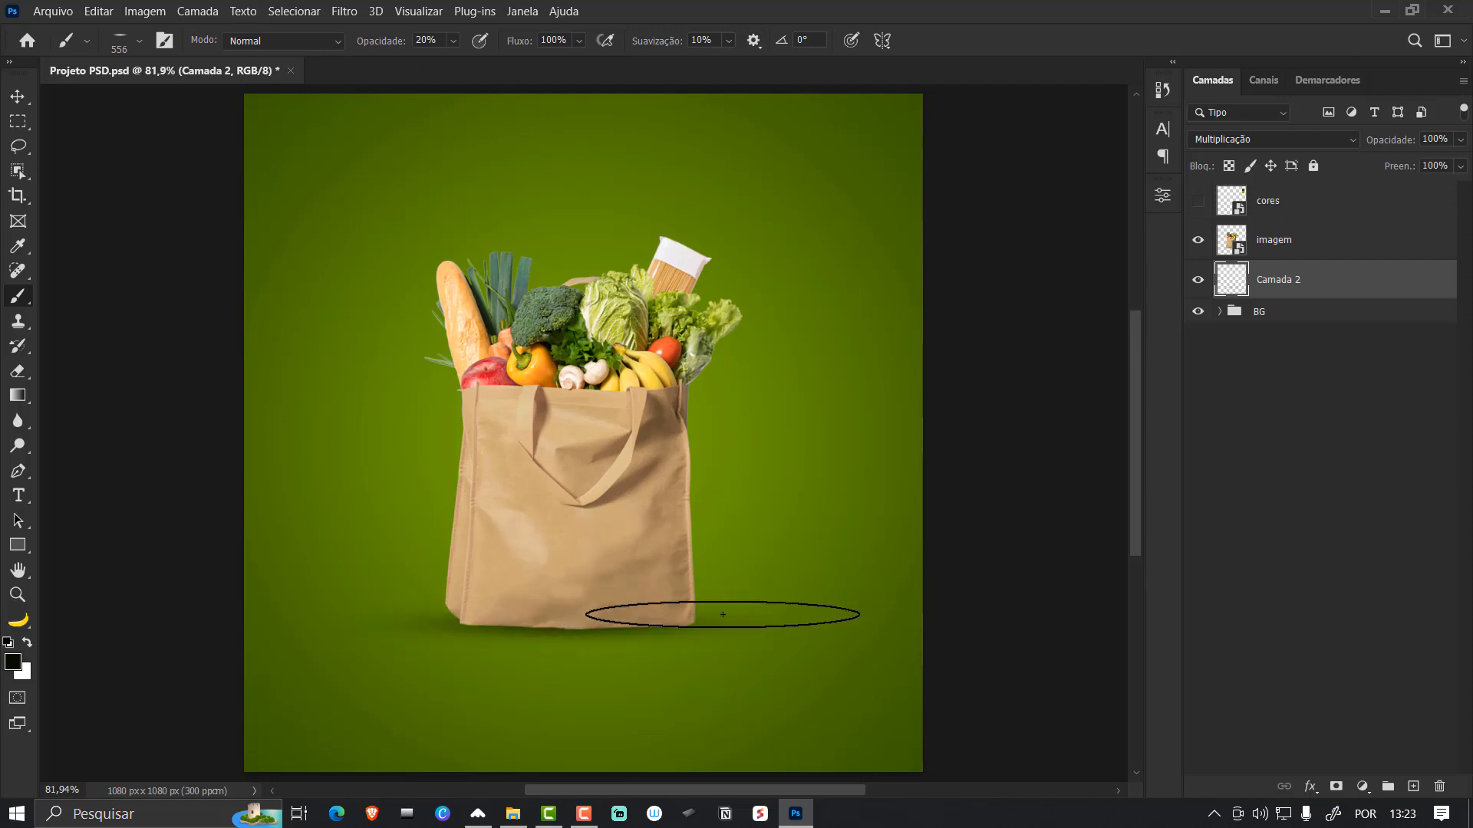
# - Rename the shadow layer as sombra and convert it to a smart object
pyautogui.doubleClick(1293, 280)
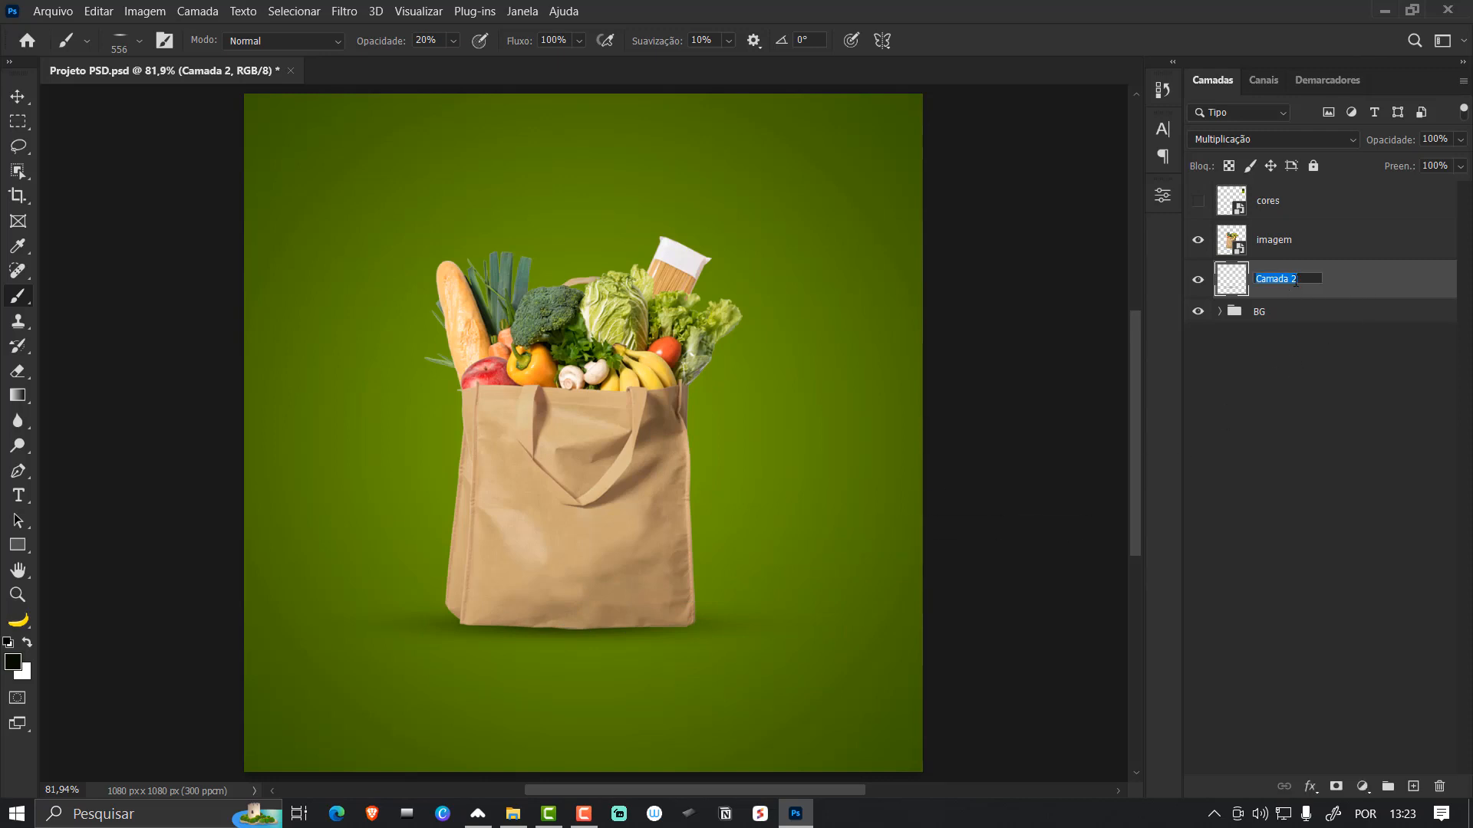
pyautogui.write('sombra')
pyautogui.press('Return')
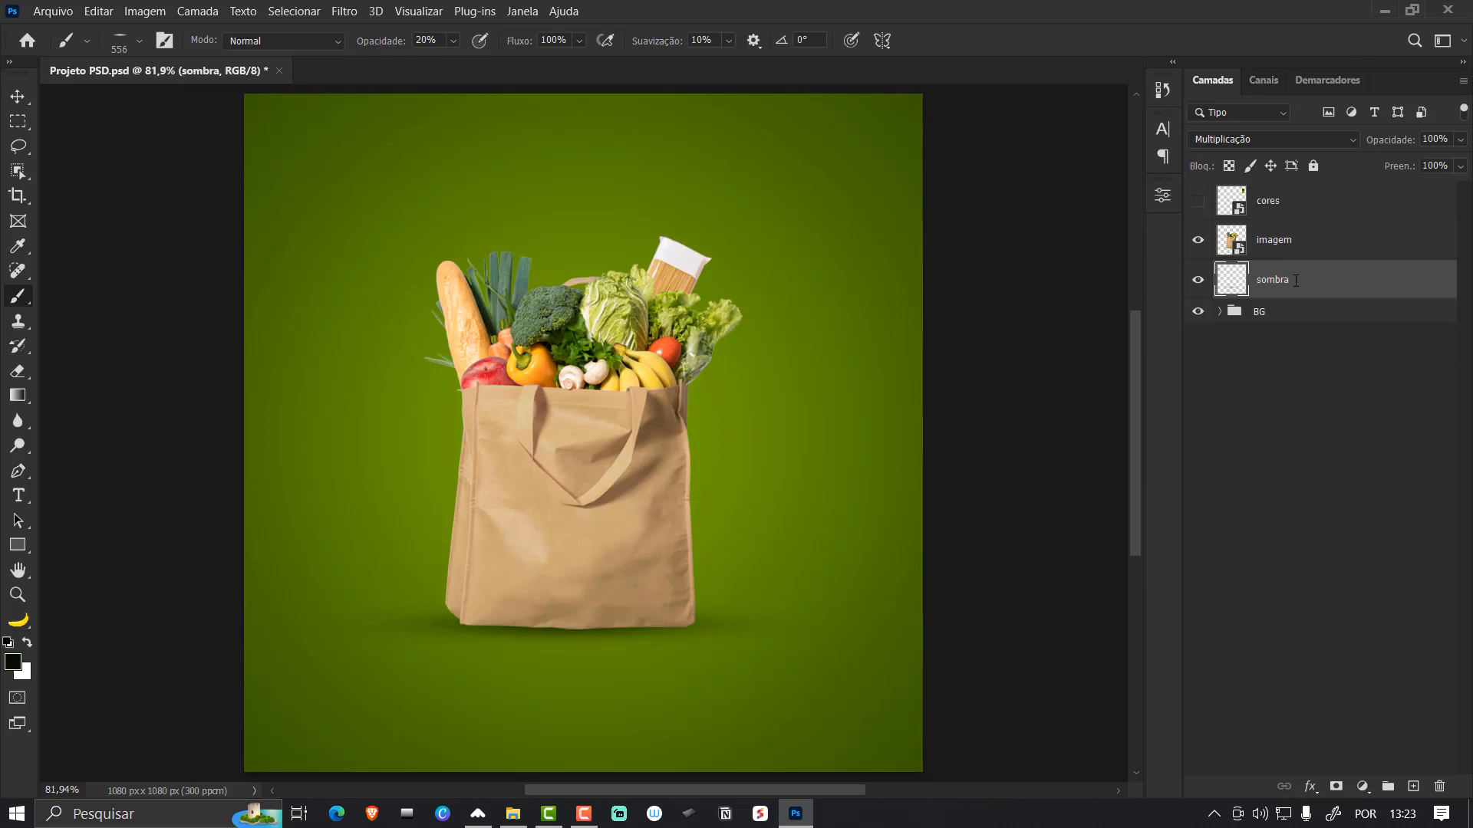
pyautogui.rightClick(1326, 283)
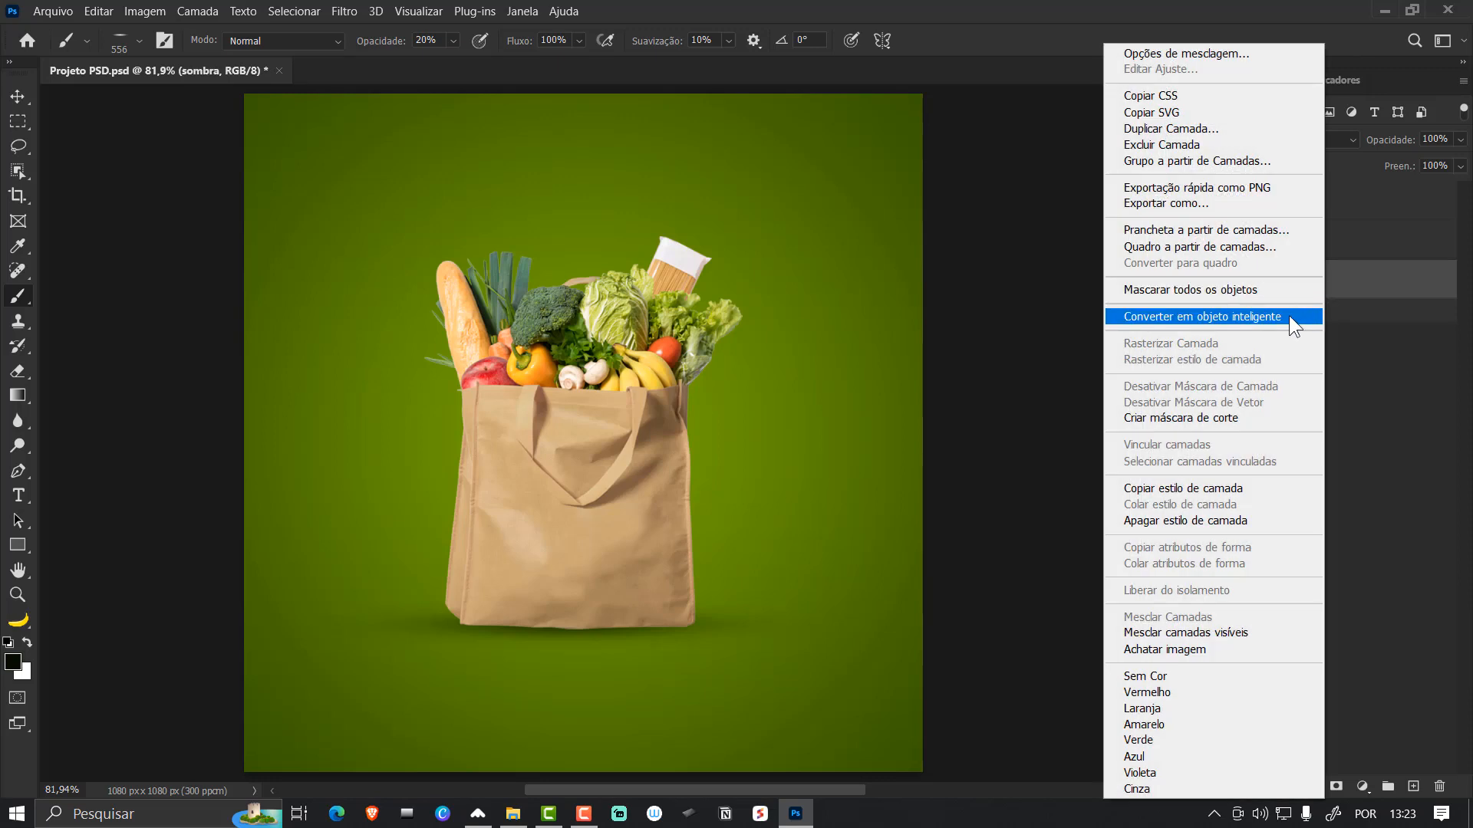
pyautogui.click(1289, 315)
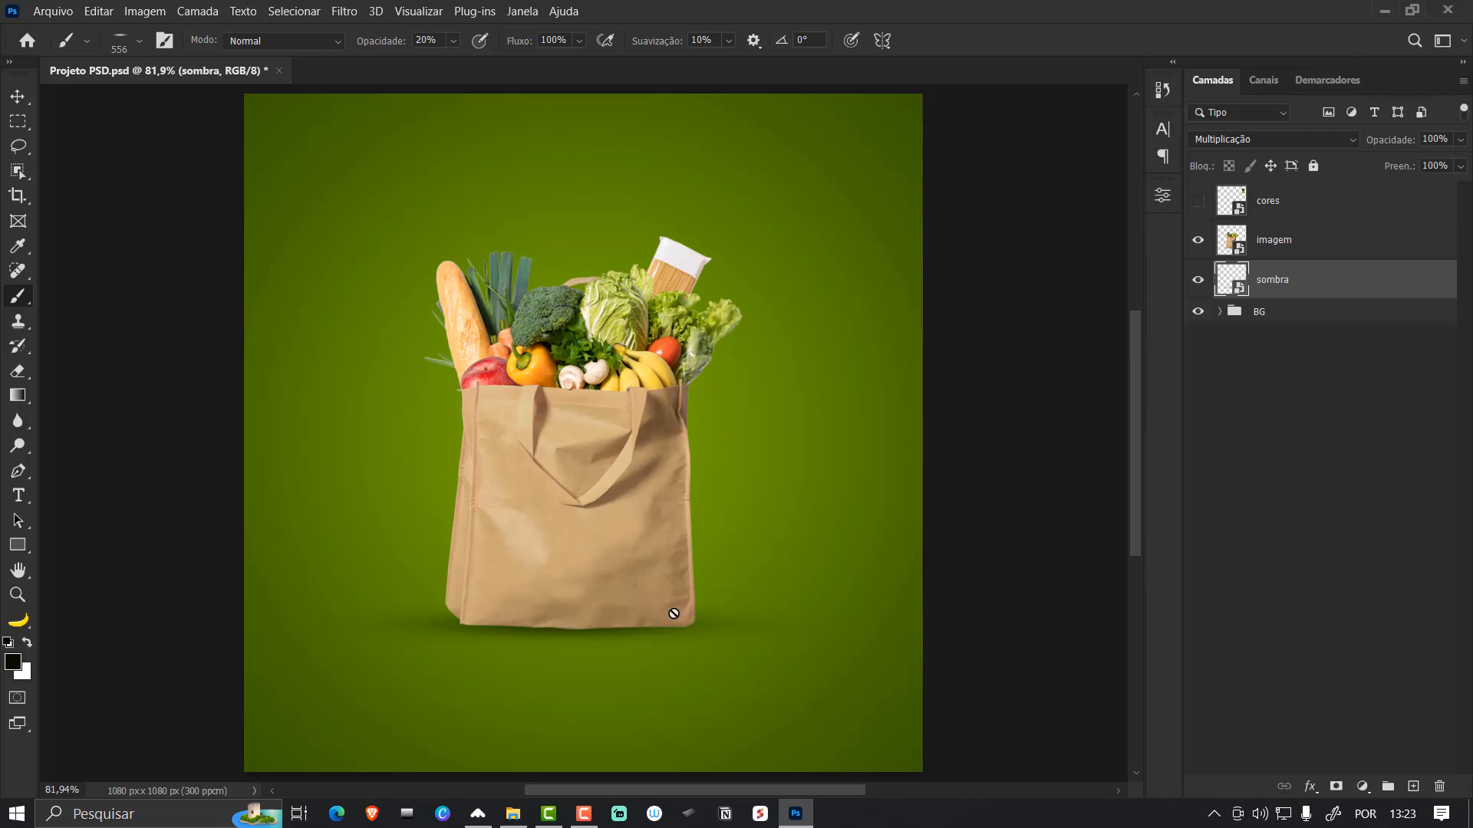
# - Group the imagem and sombra layers and name the group Produto
pyautogui.press('v')
pyautogui.keyDown('ctrl'); pyautogui.click(1312, 244); pyautogui.keyUp('ctrl')
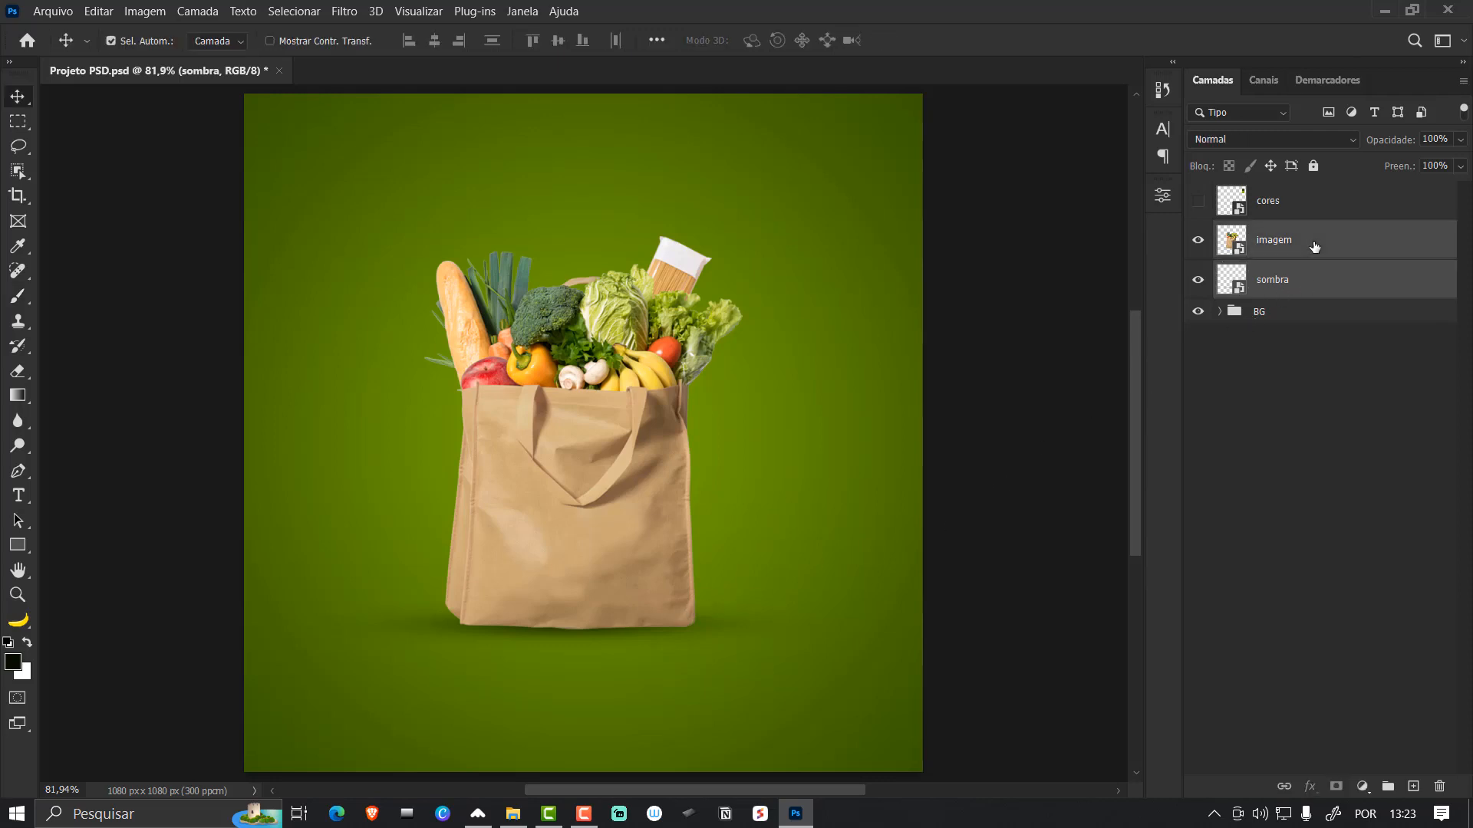
pyautogui.hotkey('ctrl', 'g')
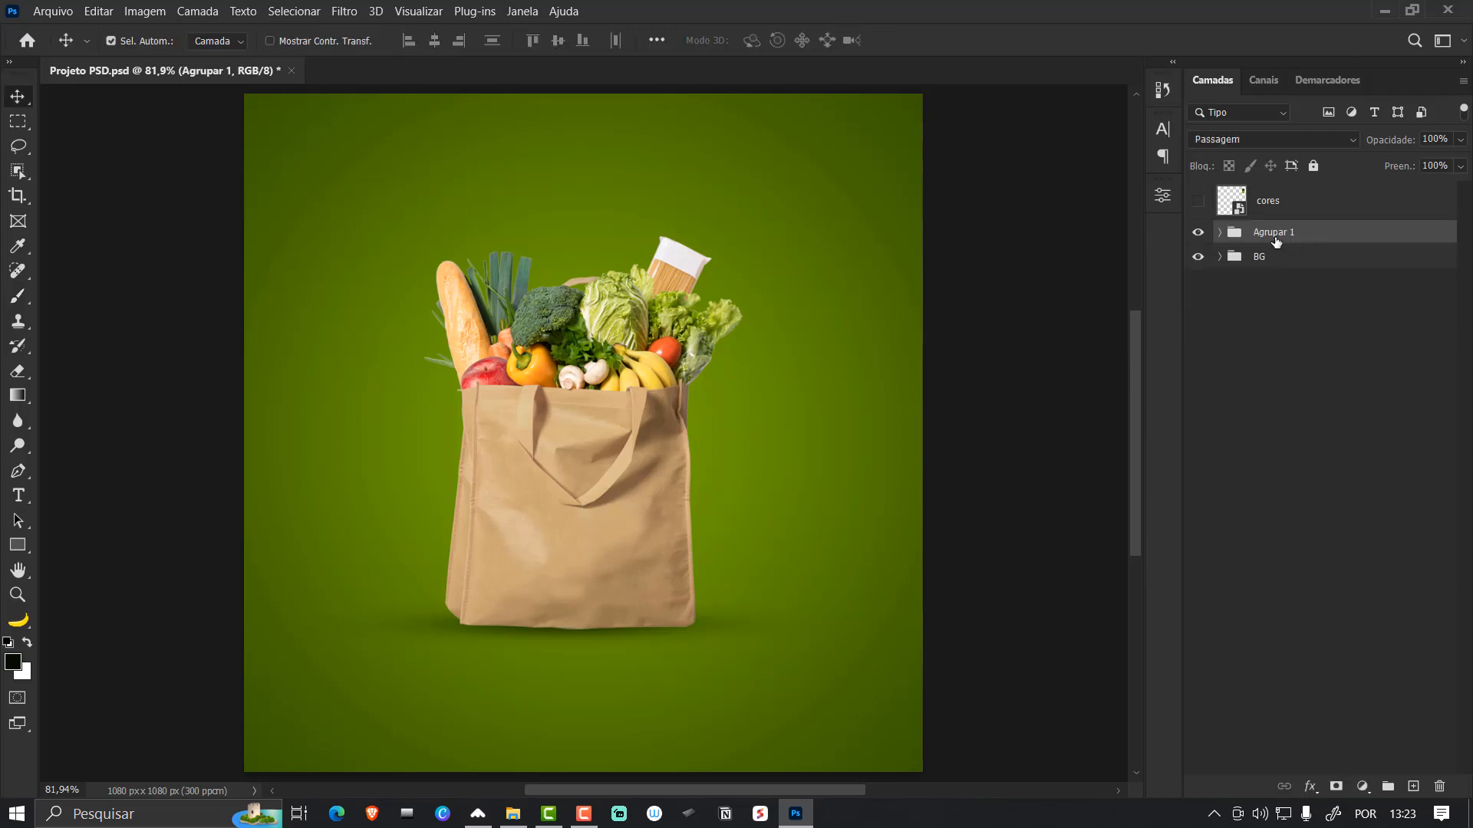
pyautogui.doubleClick(1276, 232)
pyautogui.write('Produto')
pyautogui.press('Return')
# - Move the Produto group horizontally to the left half of the canvas, at X about 286.5 px
pyautogui.press('ctrl')
pyautogui.hotkey('ctrl', 't')
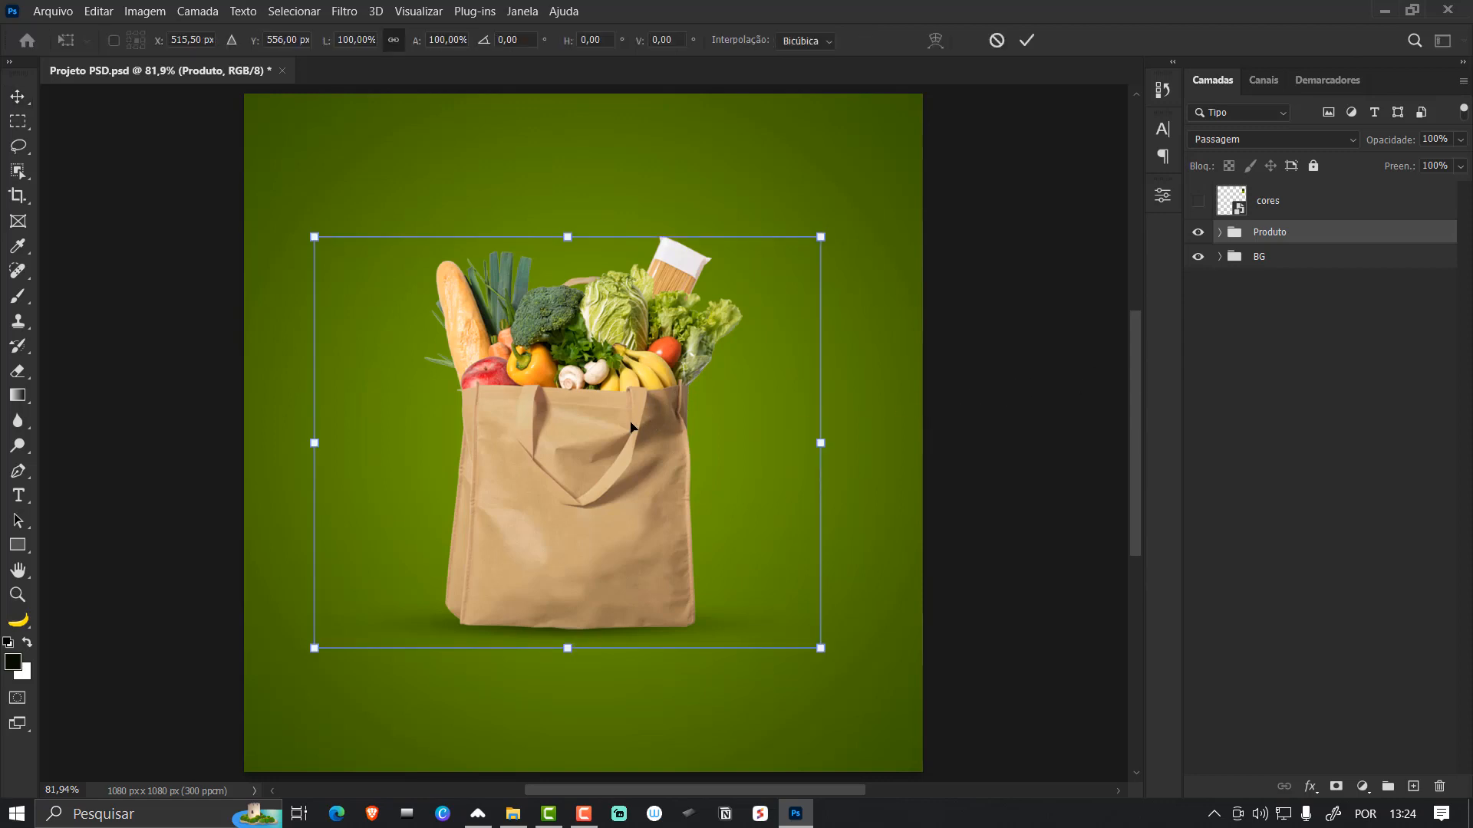
pyautogui.moveTo(594, 452); pyautogui.dragTo(452, 456)
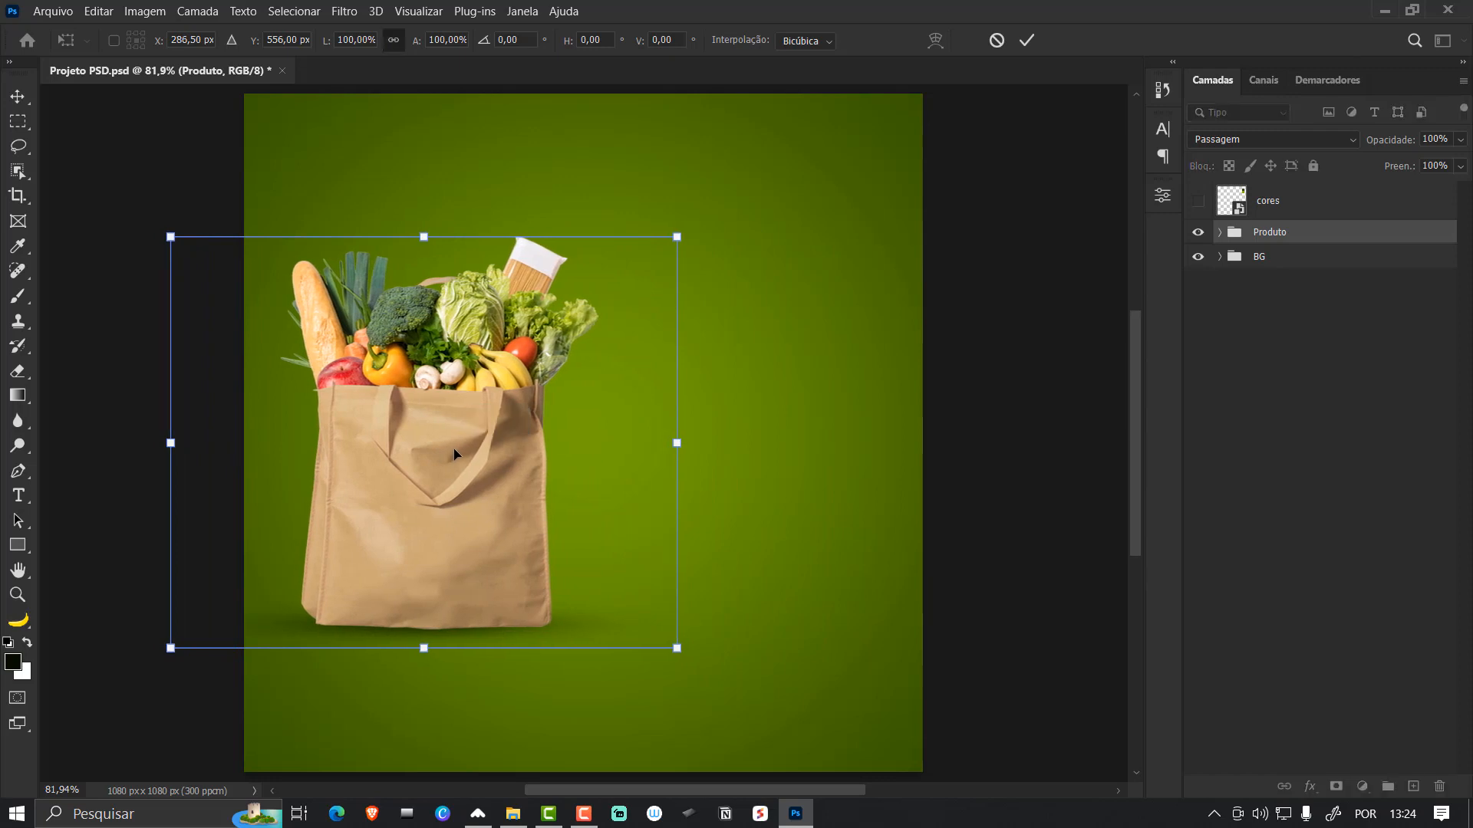
pyautogui.press('Return')
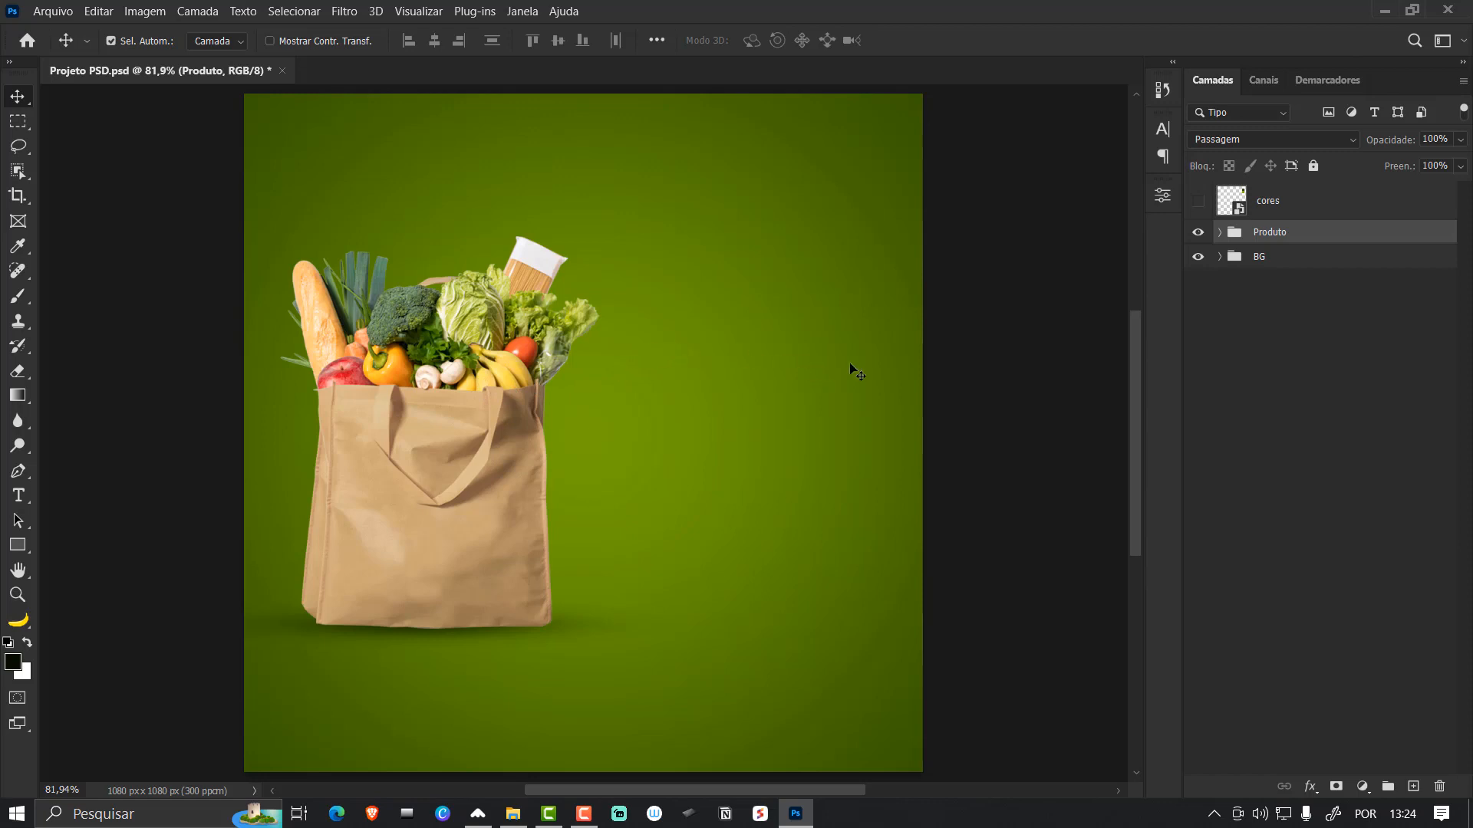
# - Add a Lorem Ipsum placeholder text in Fivo Sans Black, 12 pt, and place it above the grocery bag
pyautogui.press('t')
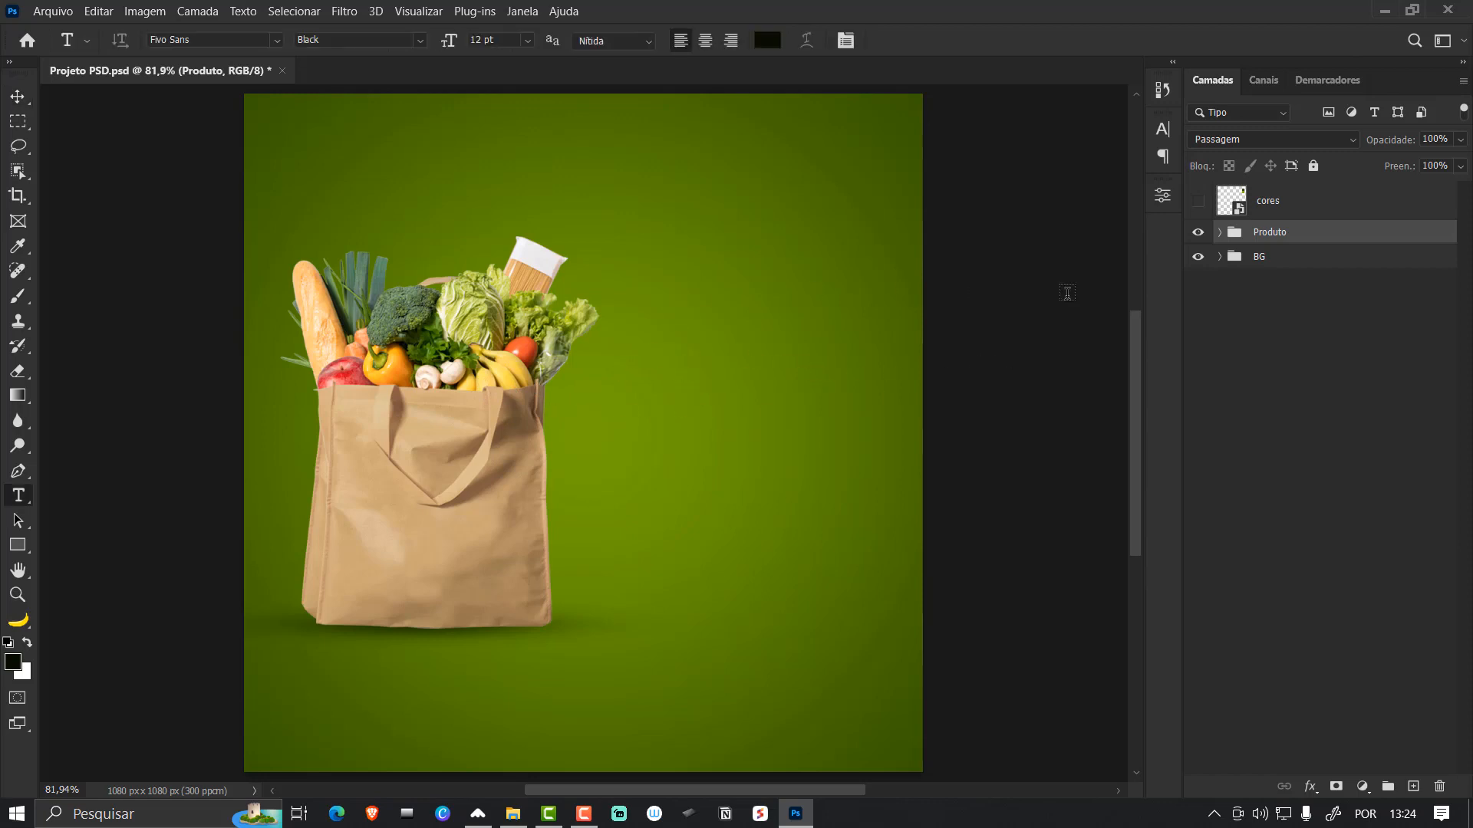
pyautogui.click(625, 220)
pyautogui.press('Escape')
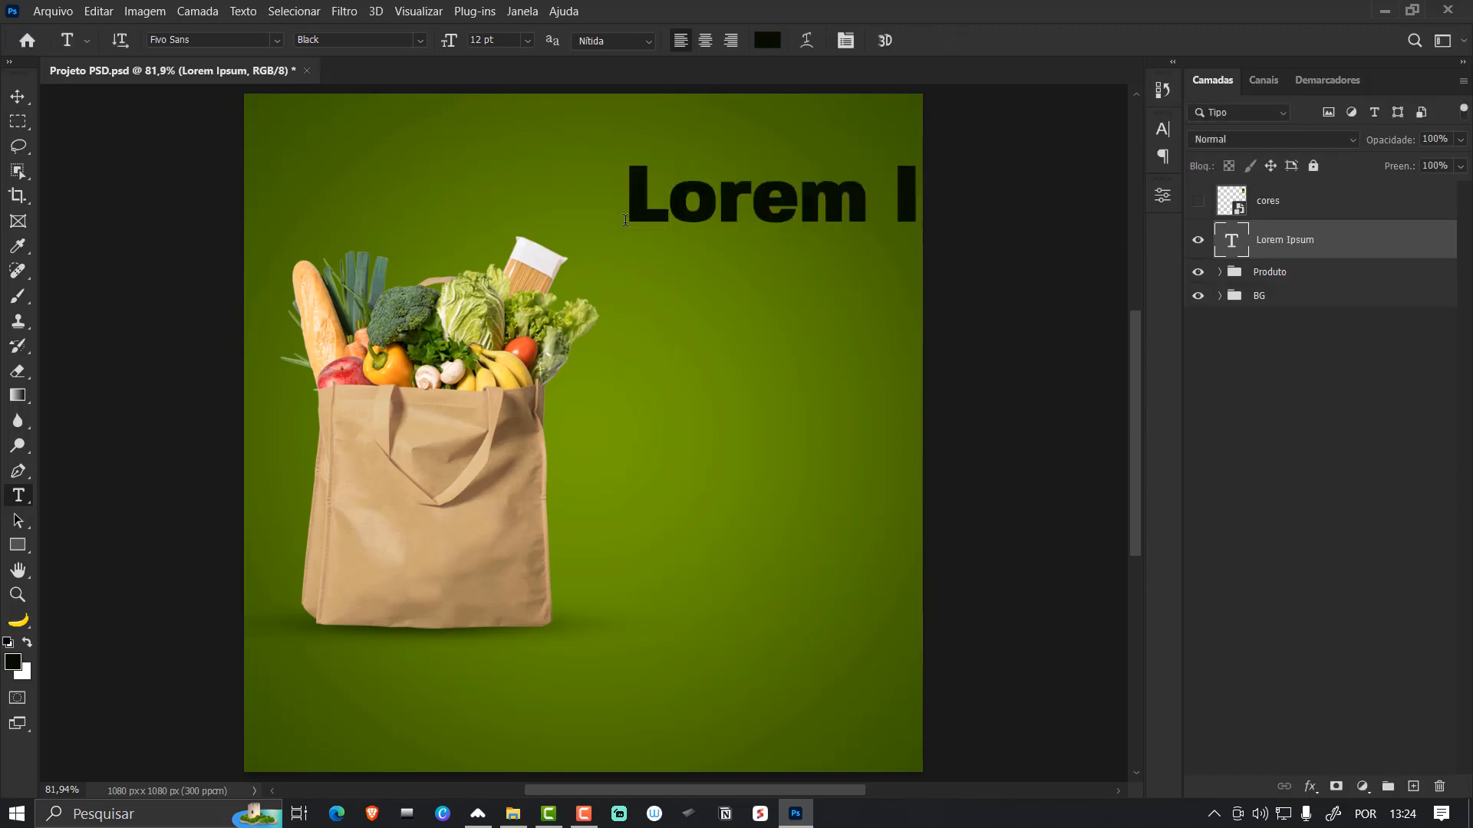
pyautogui.press('v')
pyautogui.moveTo(701, 215); pyautogui.dragTo(529, 194)
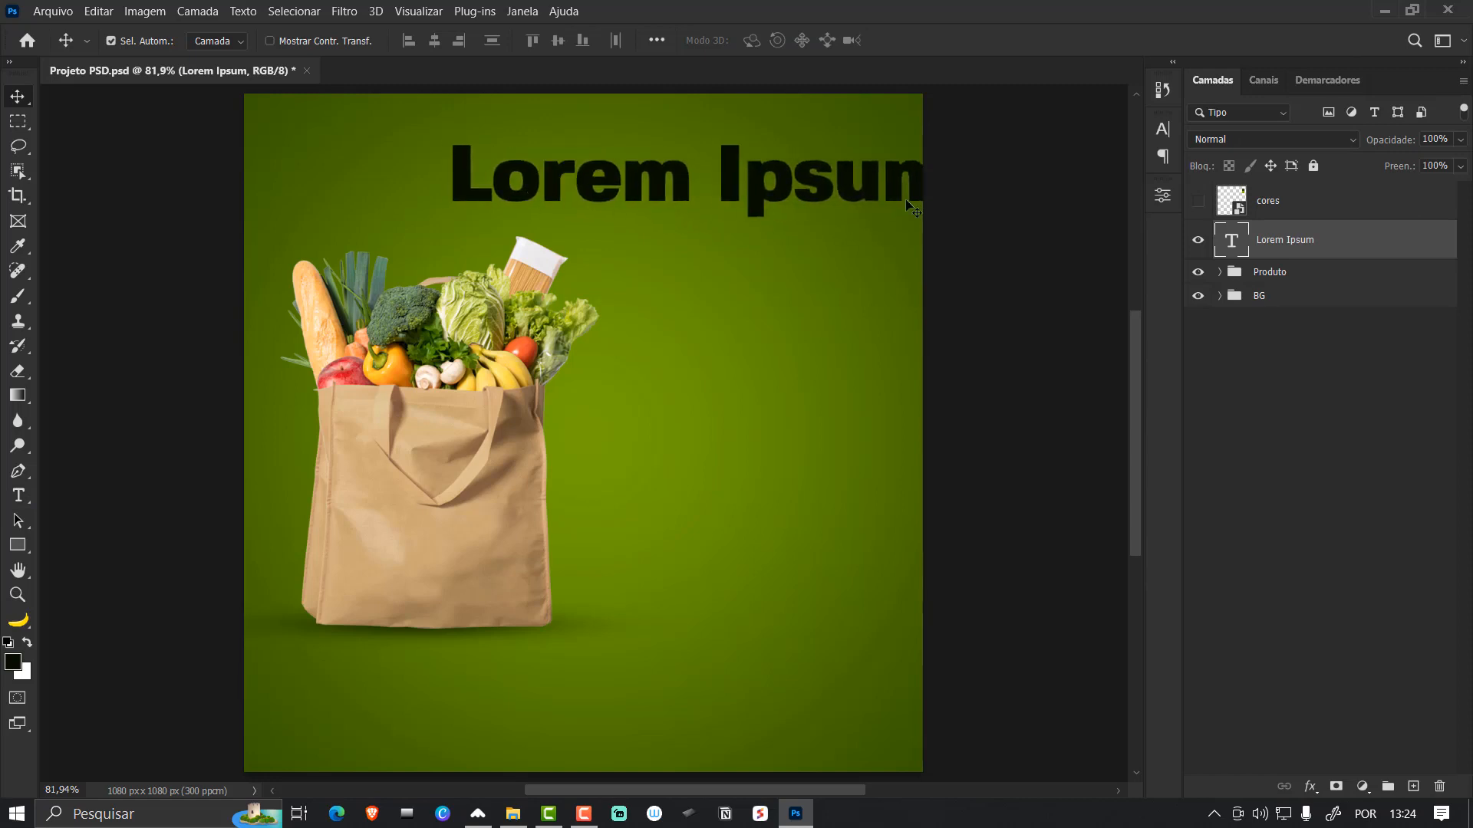
# - Set the placeholder text's colour to the near-white f7f7f7
pyautogui.click(1151, 131)
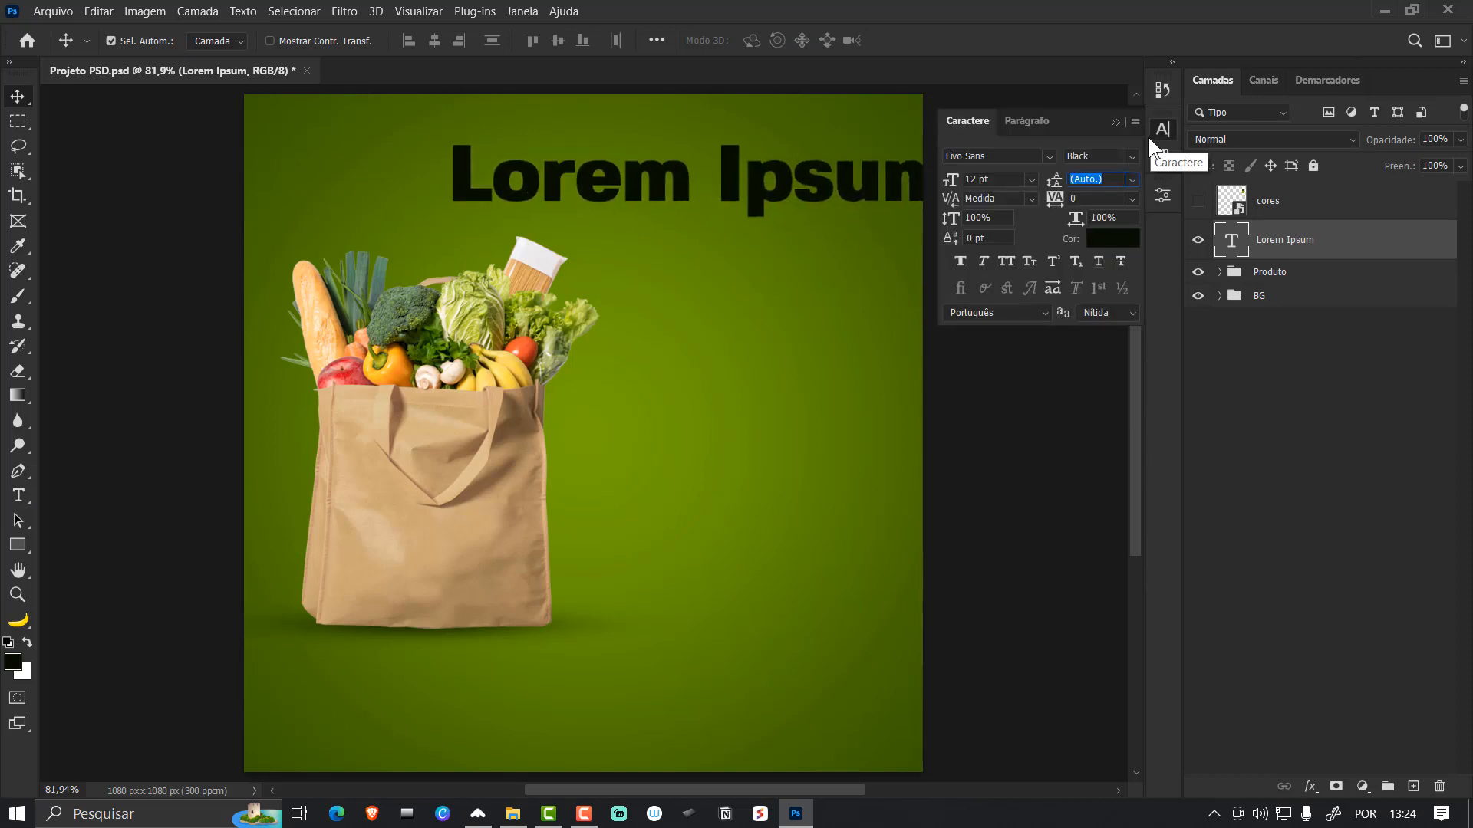
pyautogui.click(1117, 240)
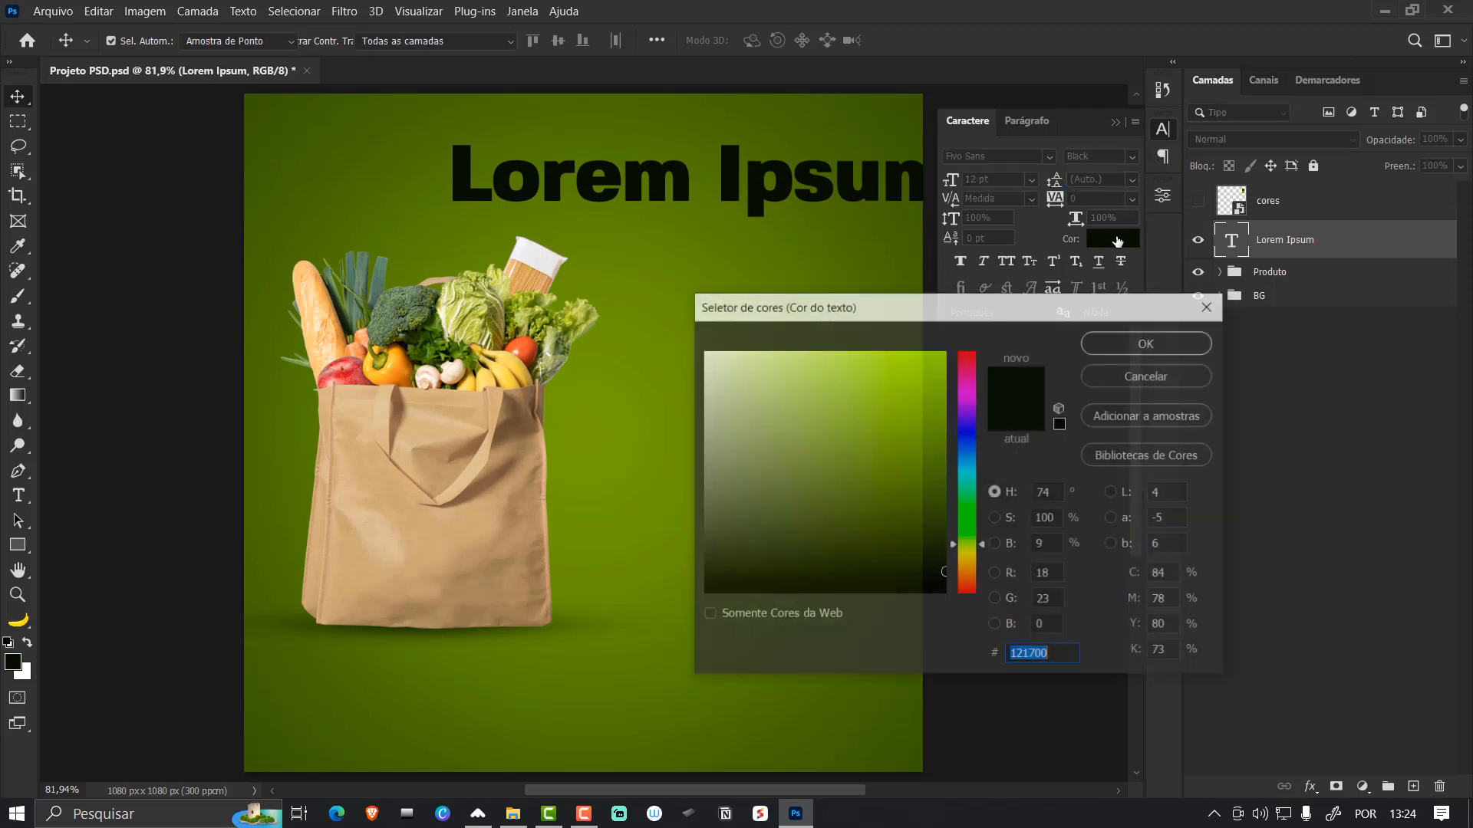
pyautogui.click(703, 358)
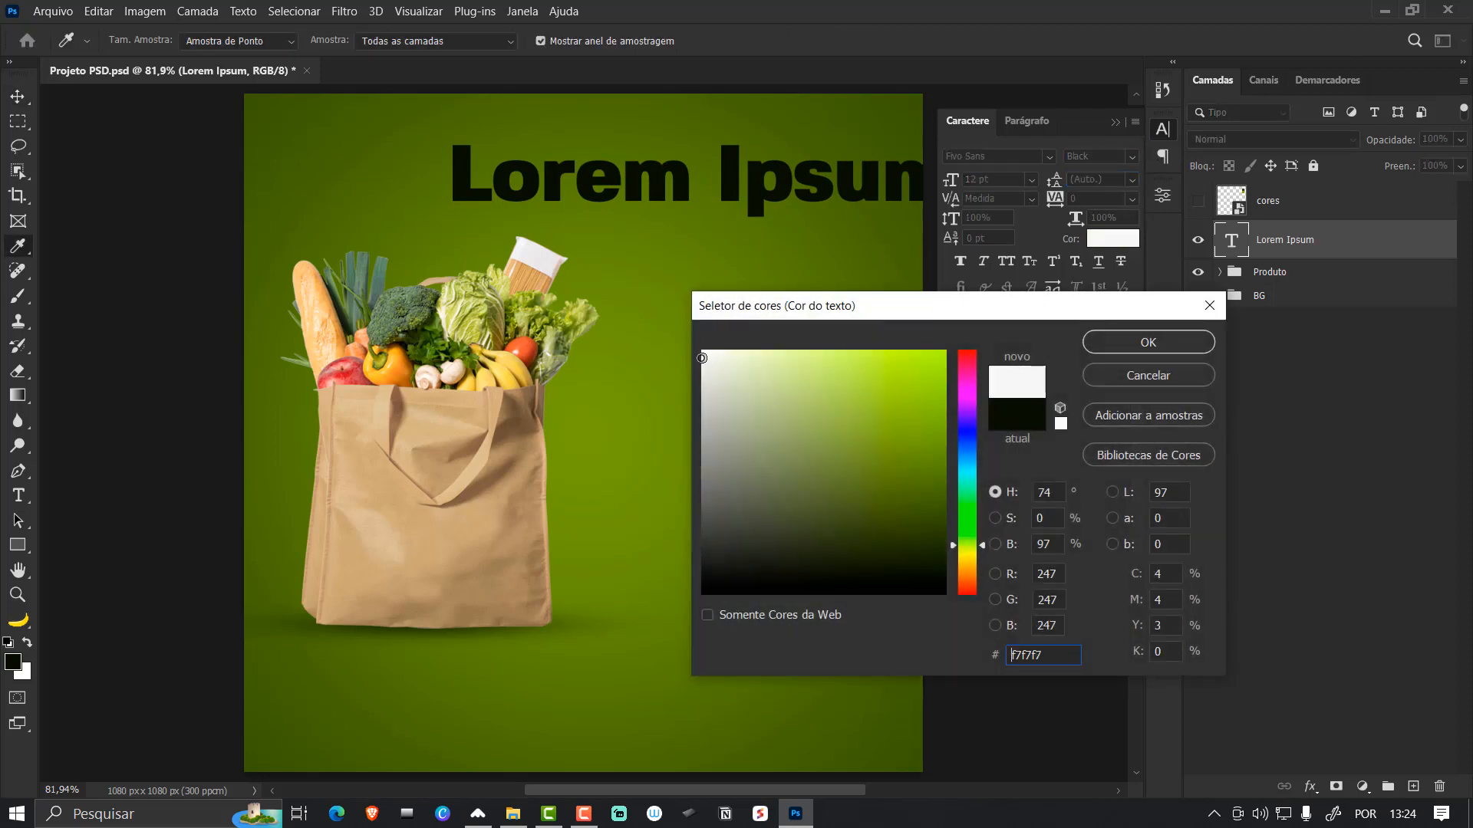
pyautogui.click(1109, 344)
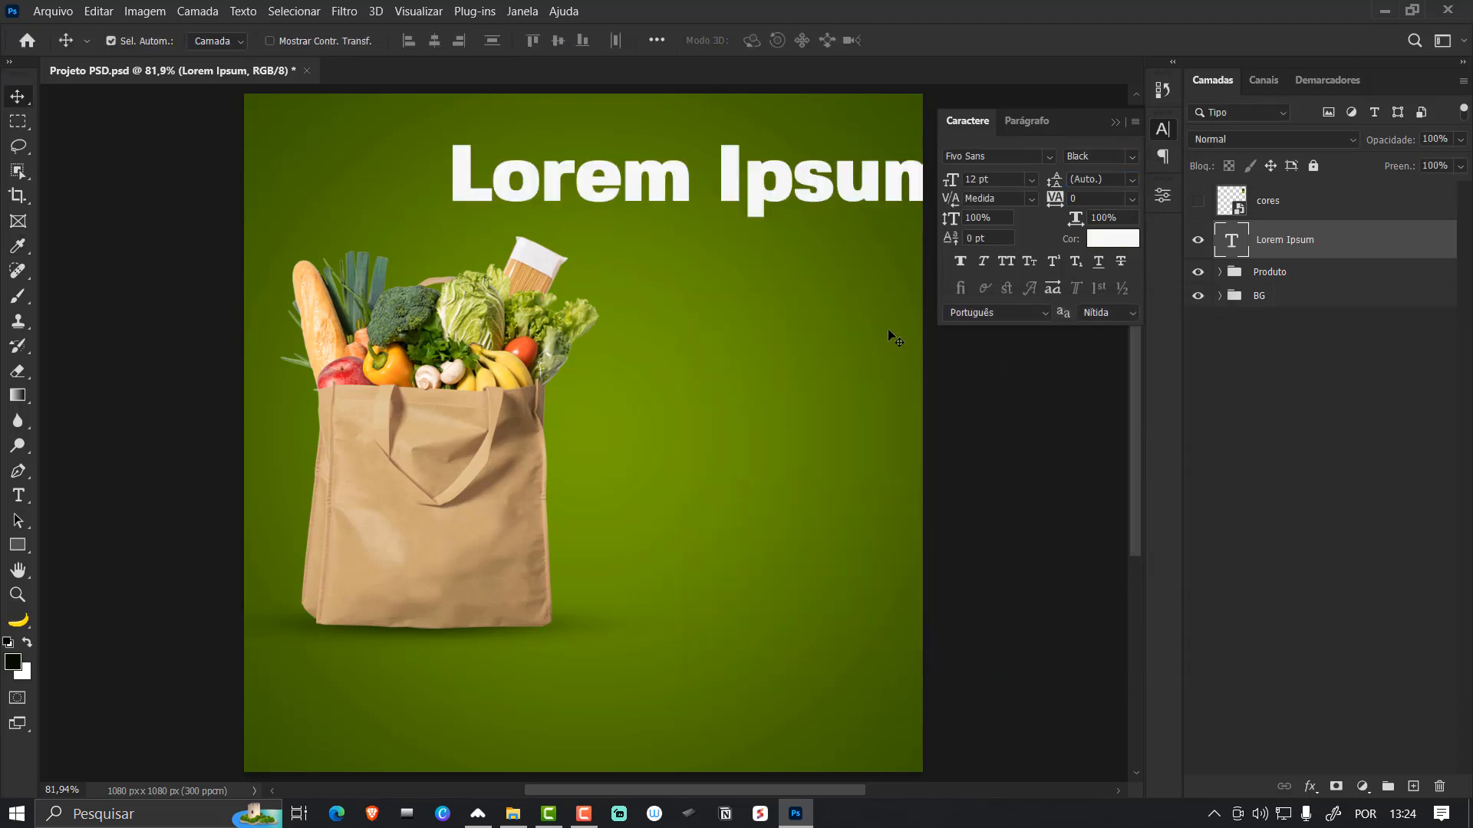
pyautogui.click(514, 11)
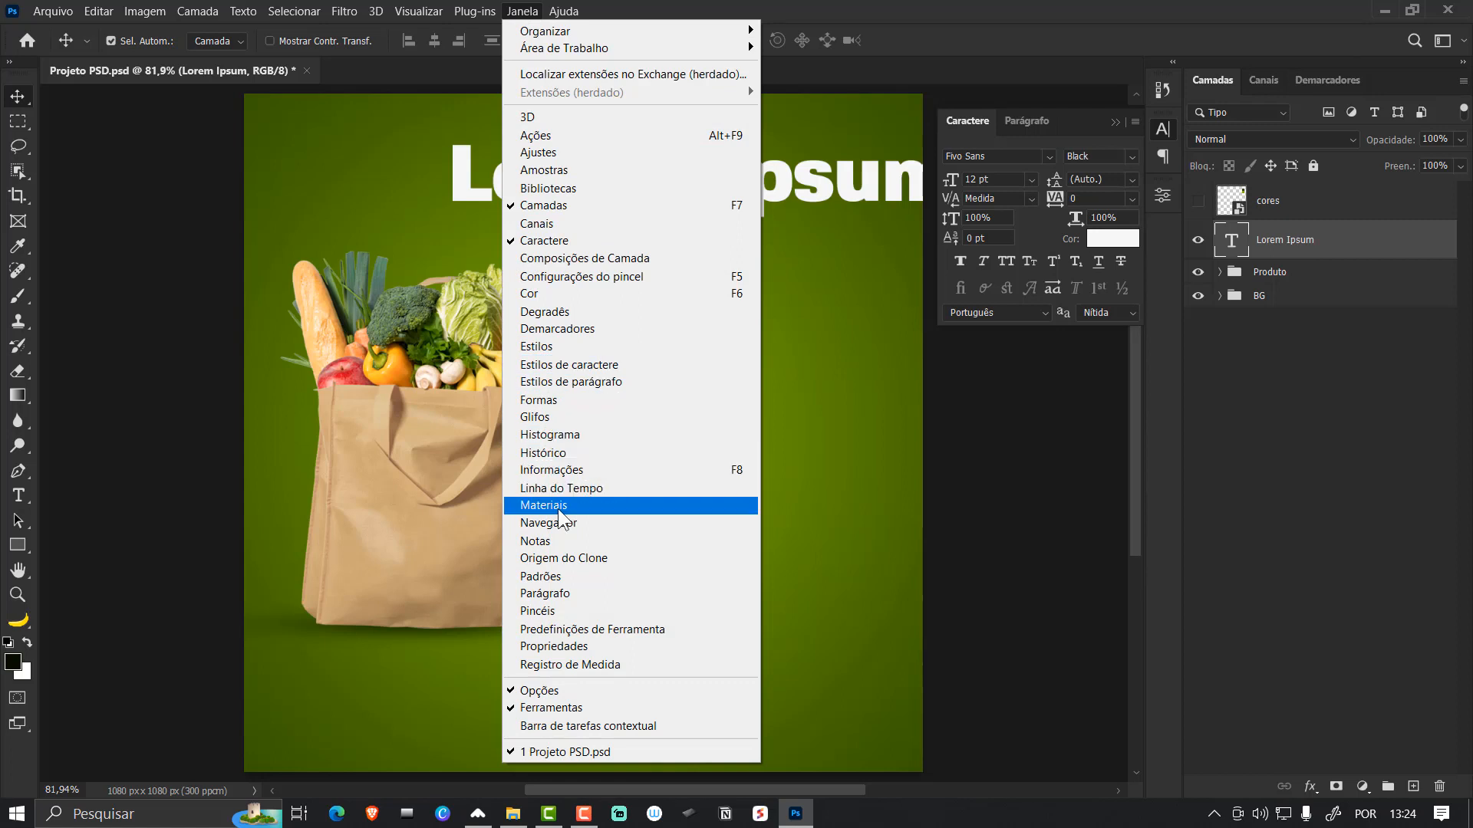
pyautogui.click(564, 593)
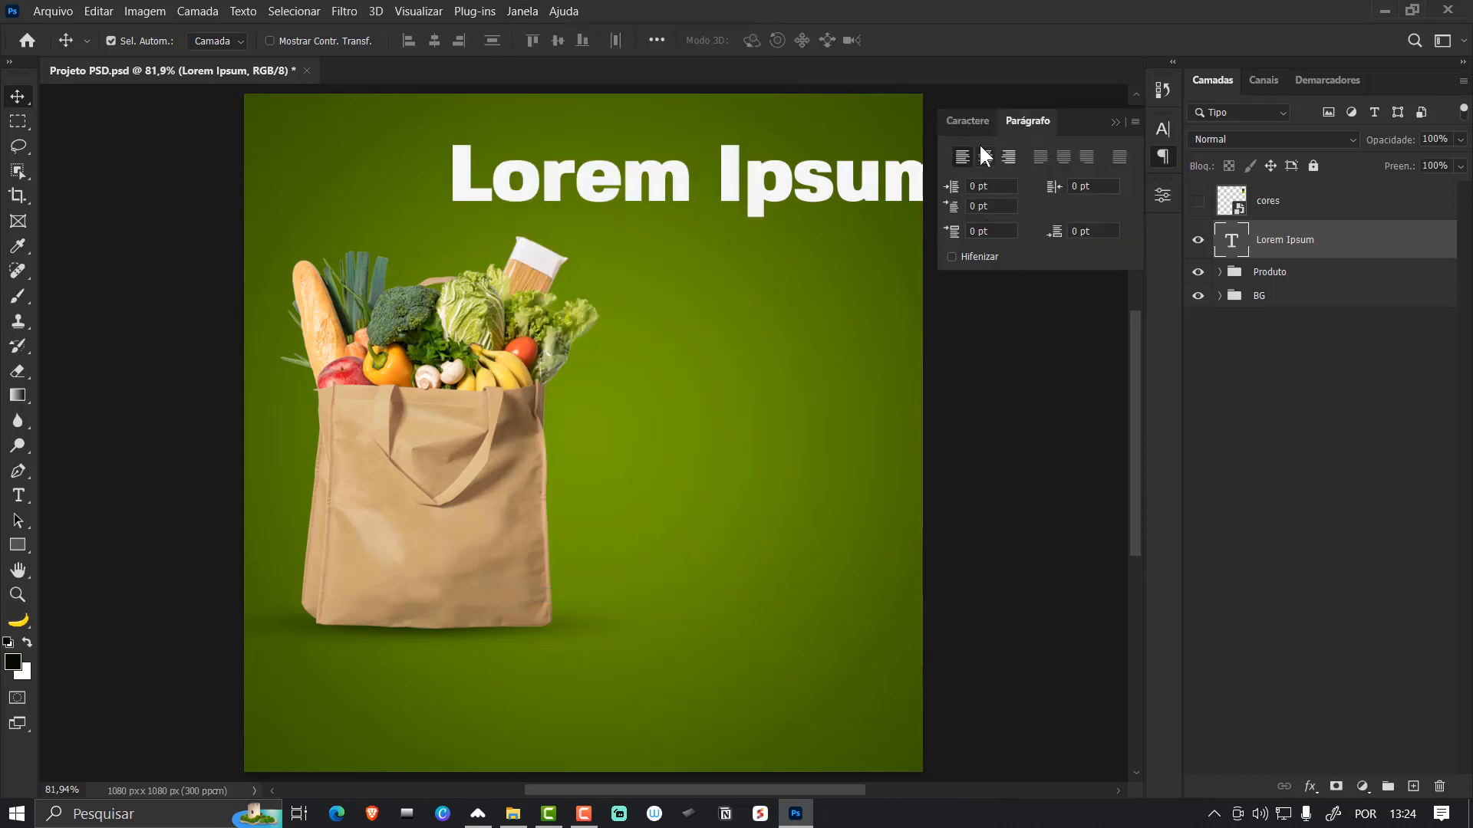
pyautogui.click(969, 120)
pyautogui.click(1028, 121)
pyautogui.click(968, 123)
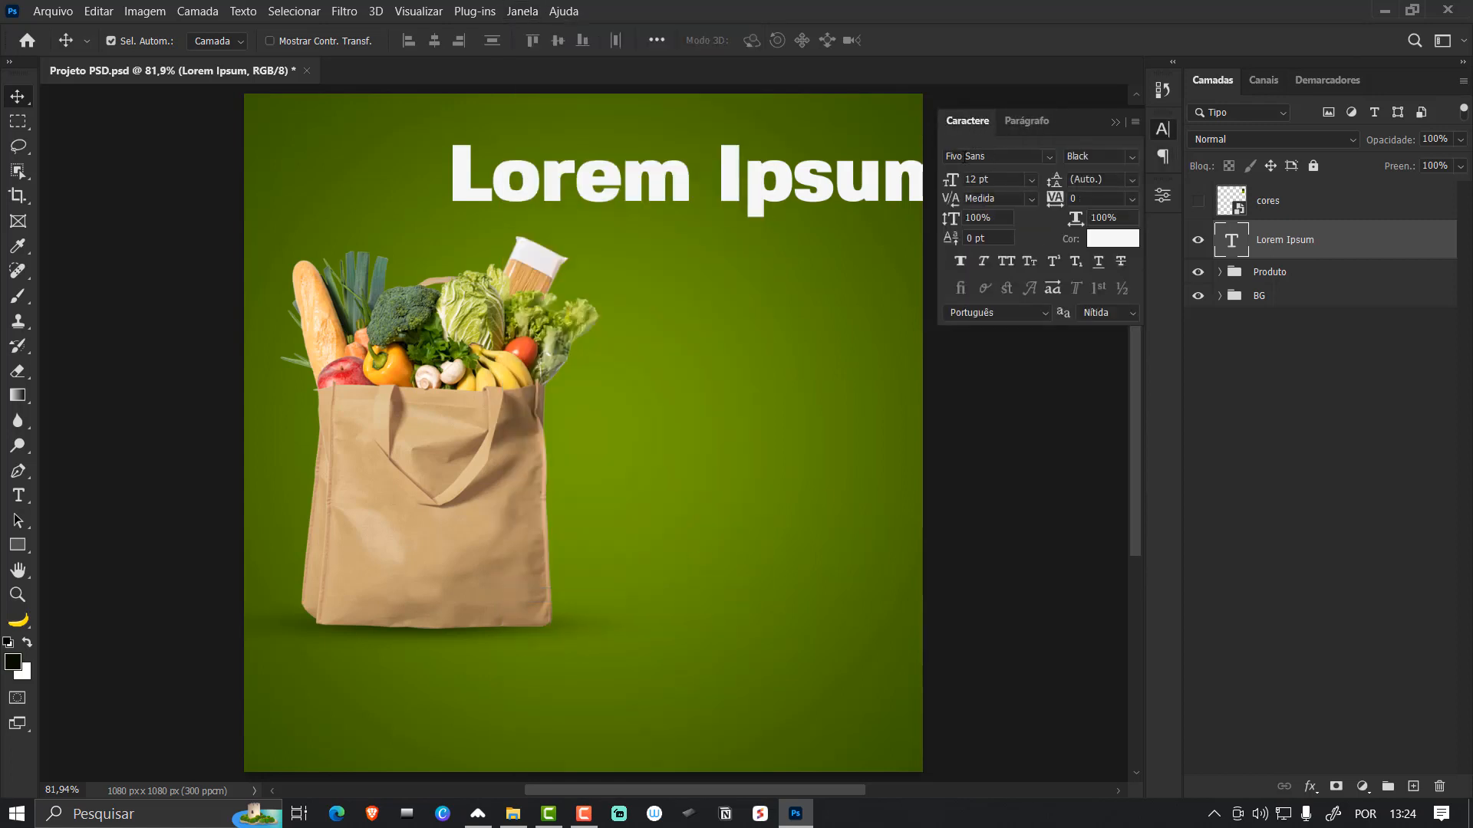
# - Shift the placeholder text about 133 px left so it fits the canvas, and replace its wording with Entrega
pyautogui.moveTo(894, 191); pyautogui.dragTo(809, 191)
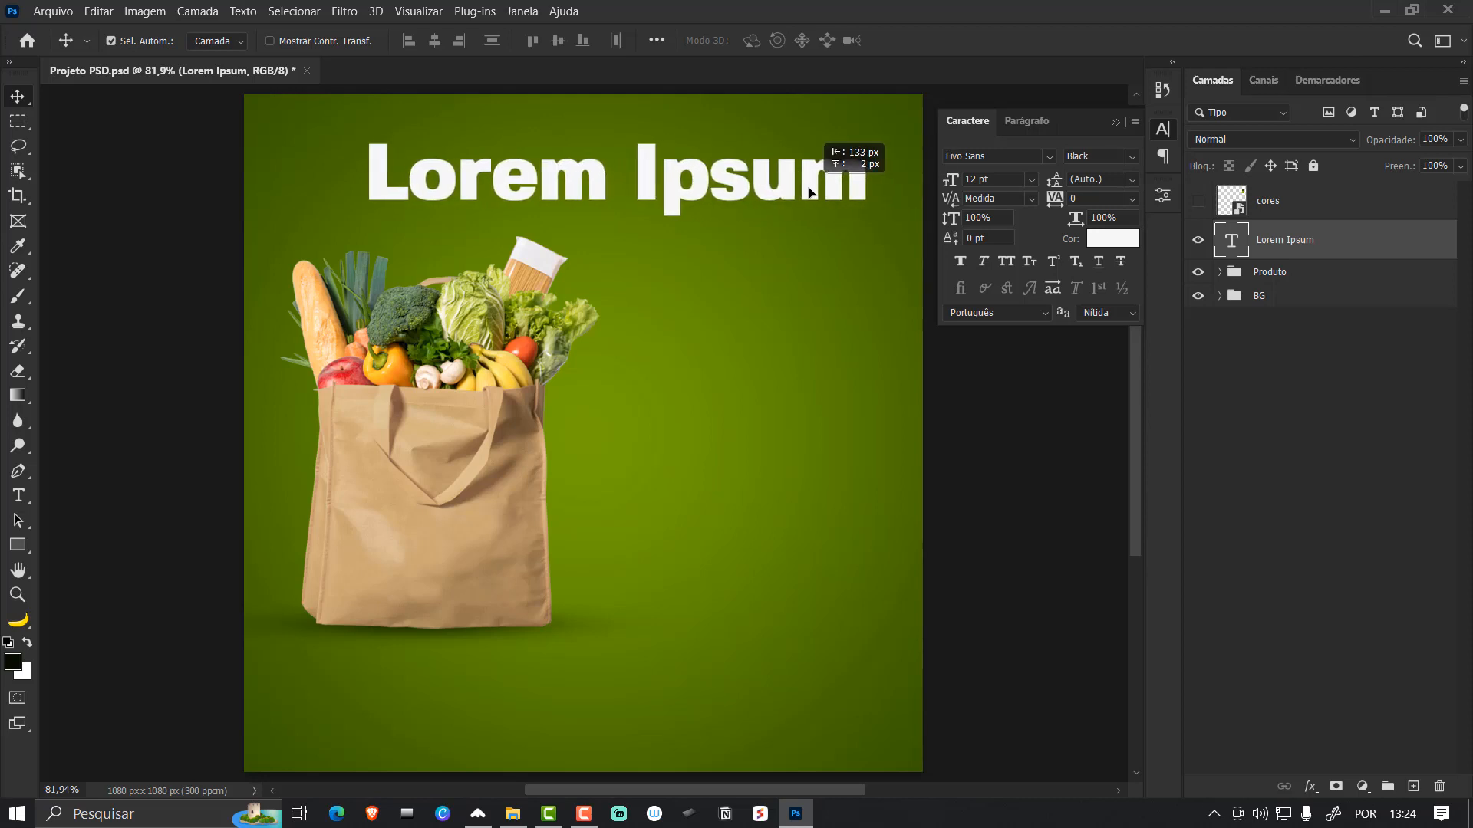
pyautogui.press('t')
pyautogui.click(705, 184)
pyautogui.hotkey('ctrl', 'a')
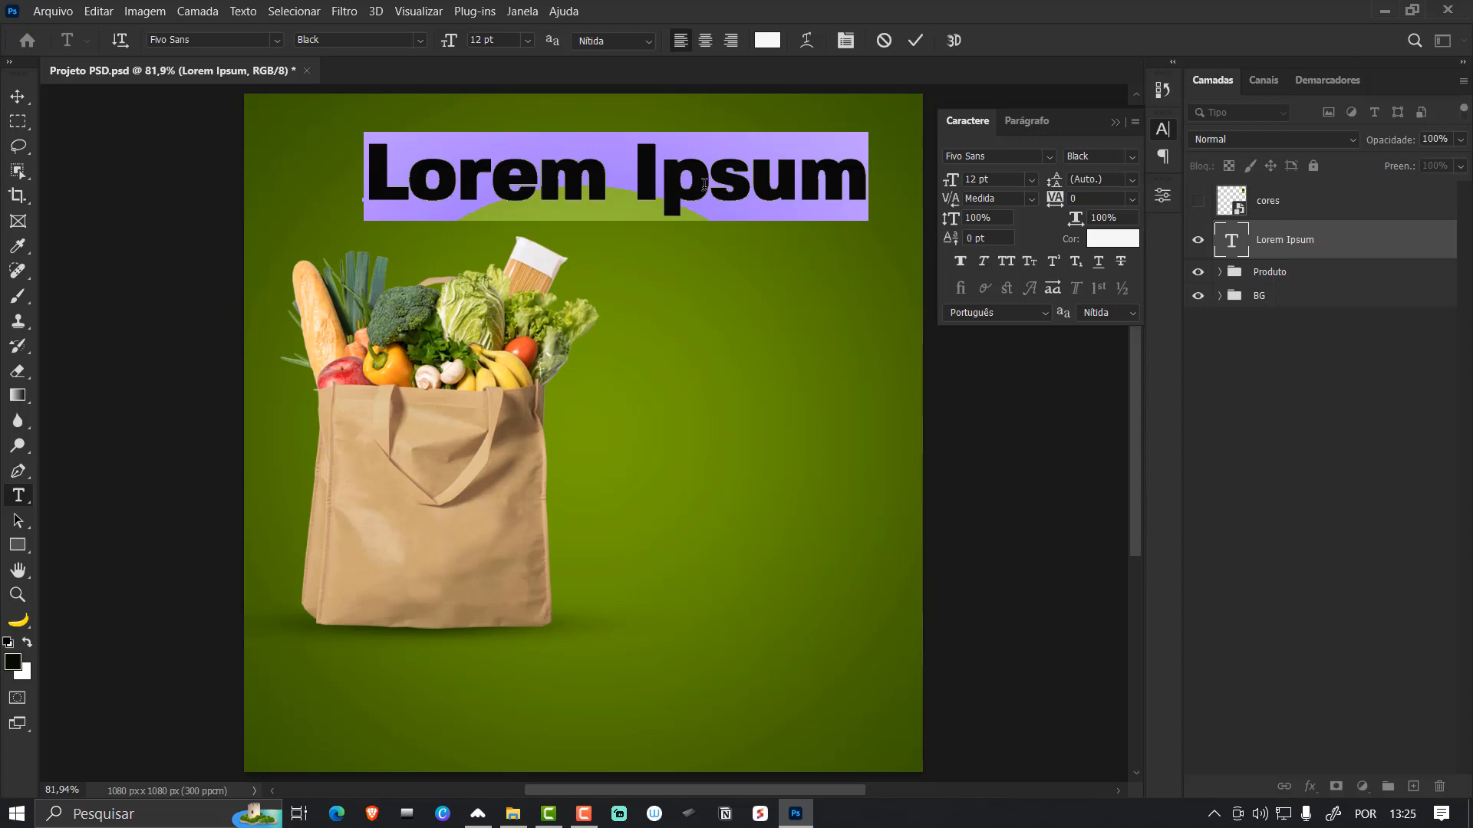
pyautogui.write('Enr')
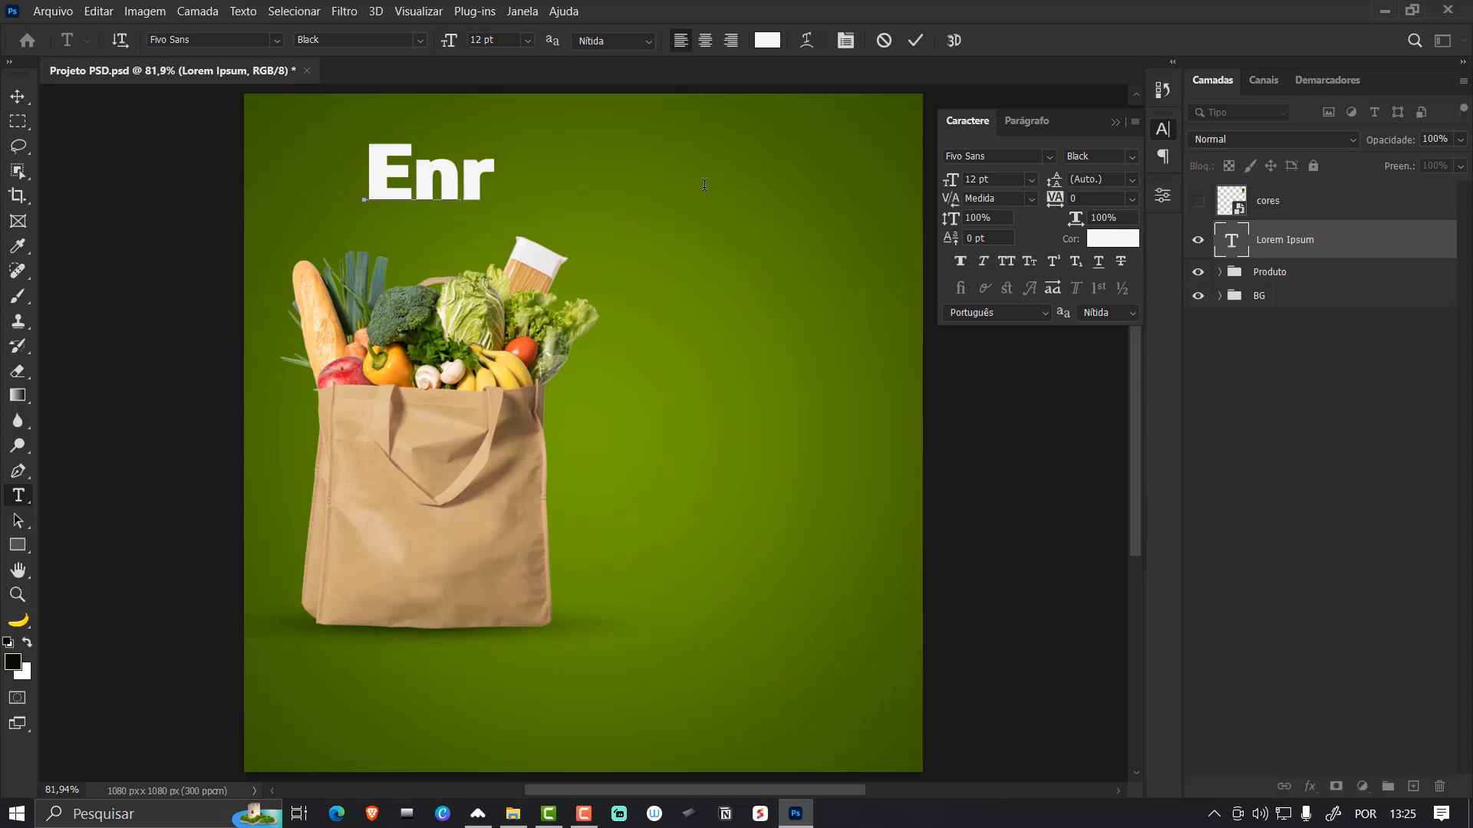
pyautogui.press('BackSpace')
pyautogui.write('trega')
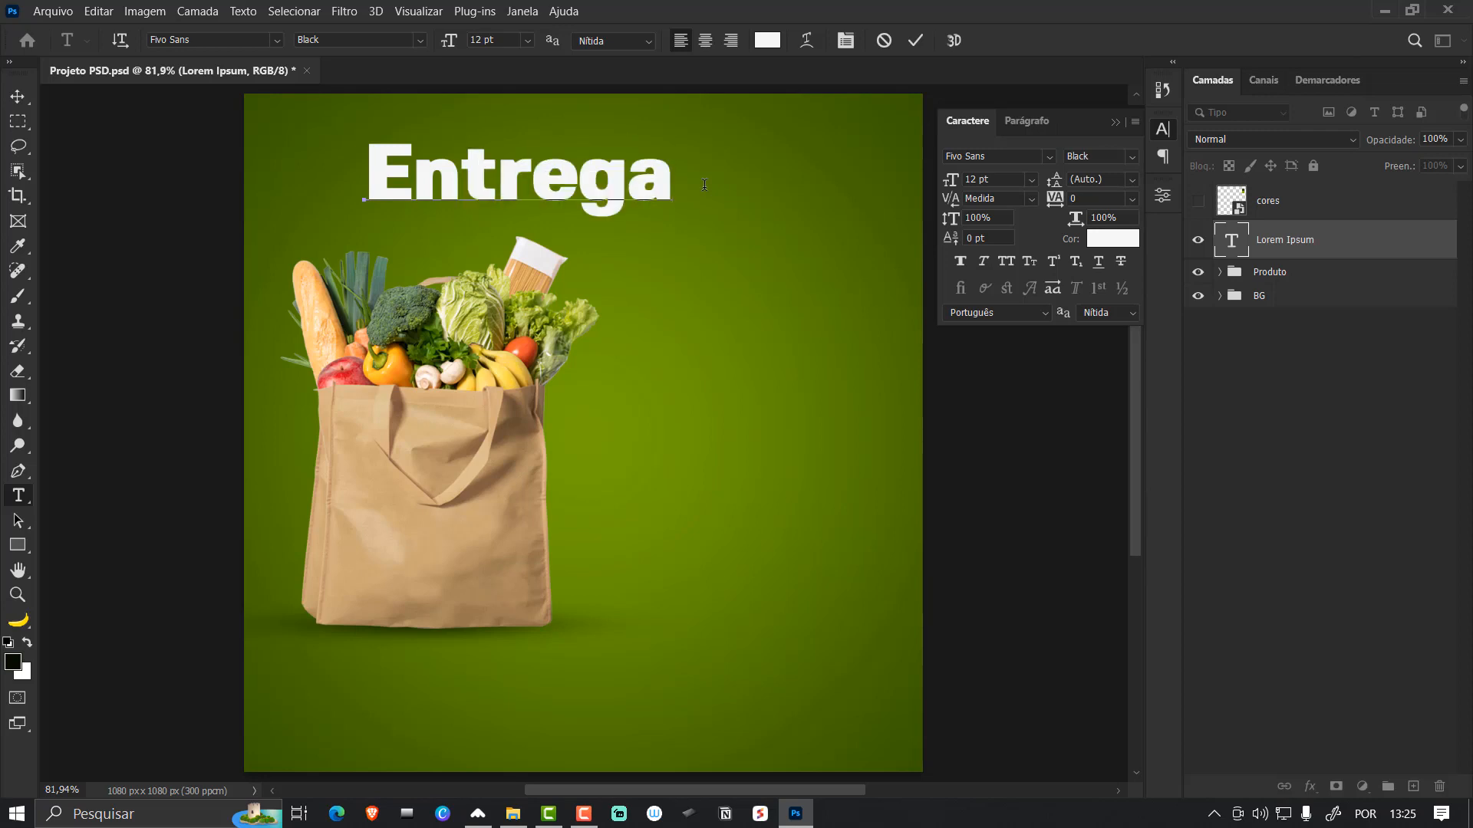
pyautogui.hotkey('ctrl', 'Return')
# - Scale the Entrega text down to about 9.25 pt and place it to the right of the groceries in the upper canvas
pyautogui.moveTo(649, 197); pyautogui.dragTo(823, 184)
pyautogui.moveTo(856, 133); pyautogui.dragTo(821, 145)
pyautogui.moveTo(757, 179); pyautogui.dragTo(791, 195)
pyautogui.press('Return')
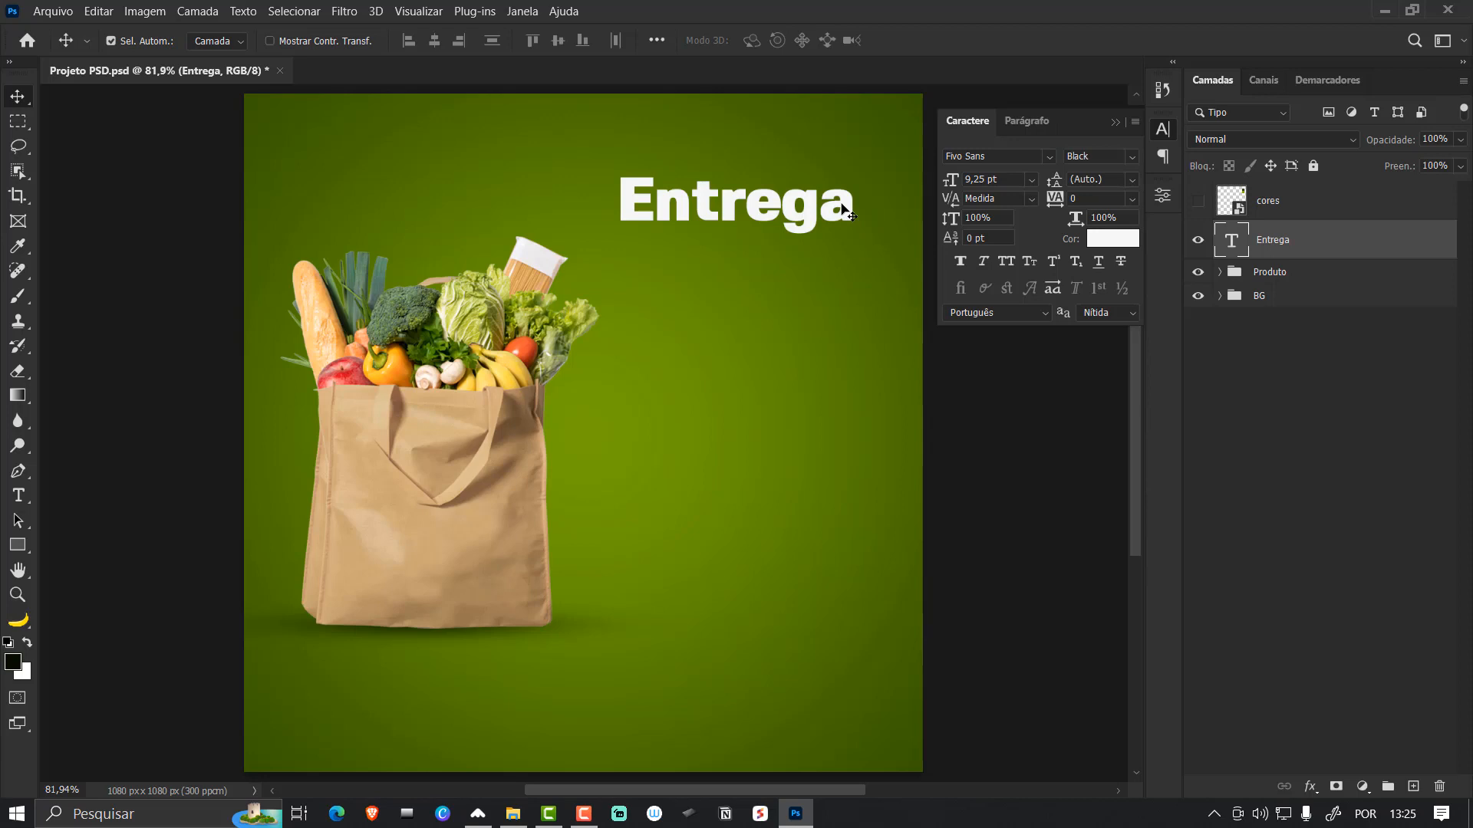
# - Duplicate the Entrega text layer and place the copy directly below the original
pyautogui.hotkey('ctrl', 'j')
pyautogui.hotkey('ctrl', 't')
pyautogui.moveTo(776, 224); pyautogui.dragTo(774, 304)
pyautogui.press('Return')
# - Replace the wording of the lower text copy with Grátis
pyautogui.press('t')
pyautogui.click(774, 284)
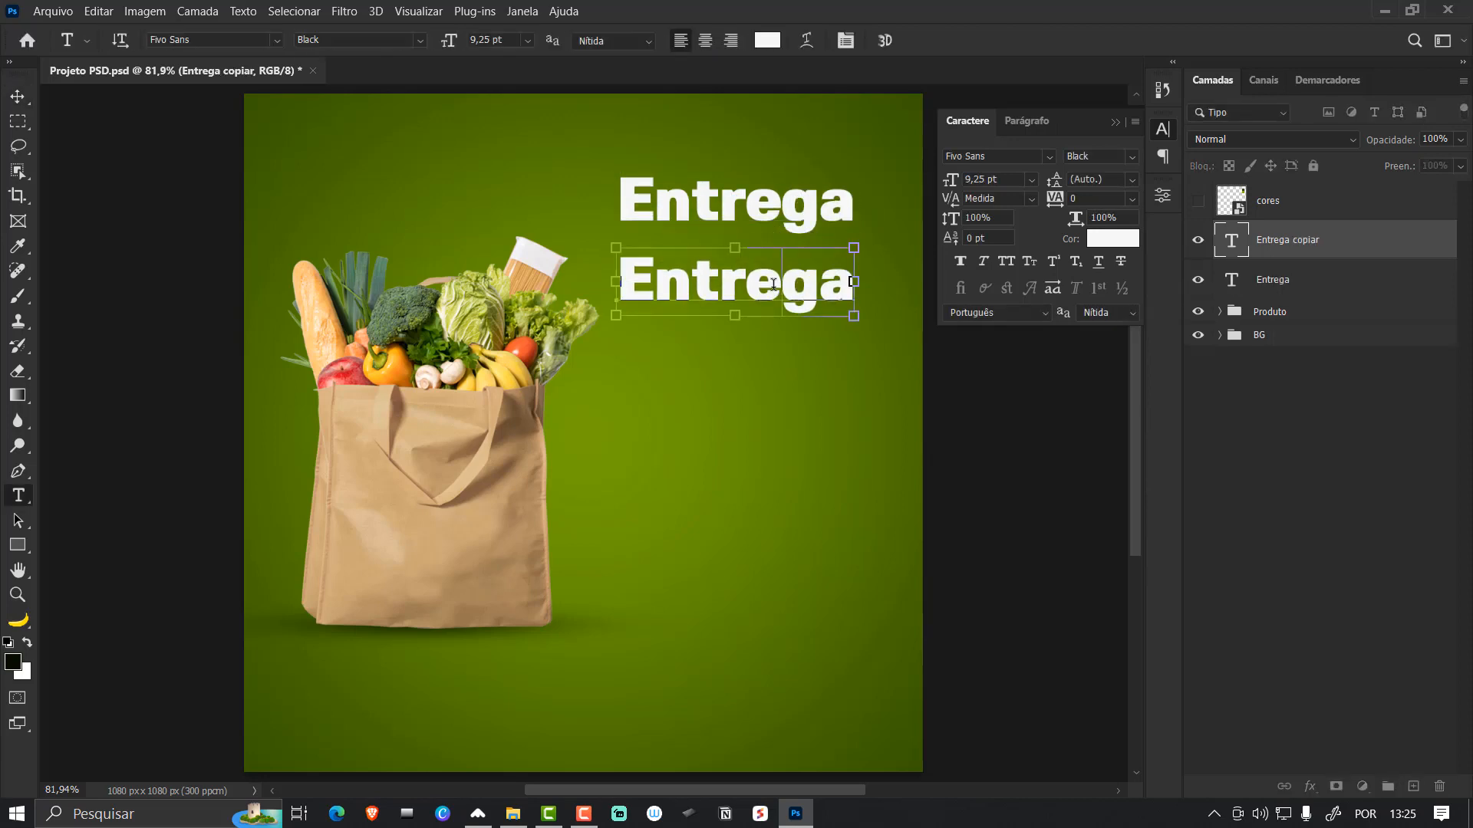
pyautogui.hotkey('ctrl', 'a')
pyautogui.hotkey('ctrl', 'h')
pyautogui.write('Grát')
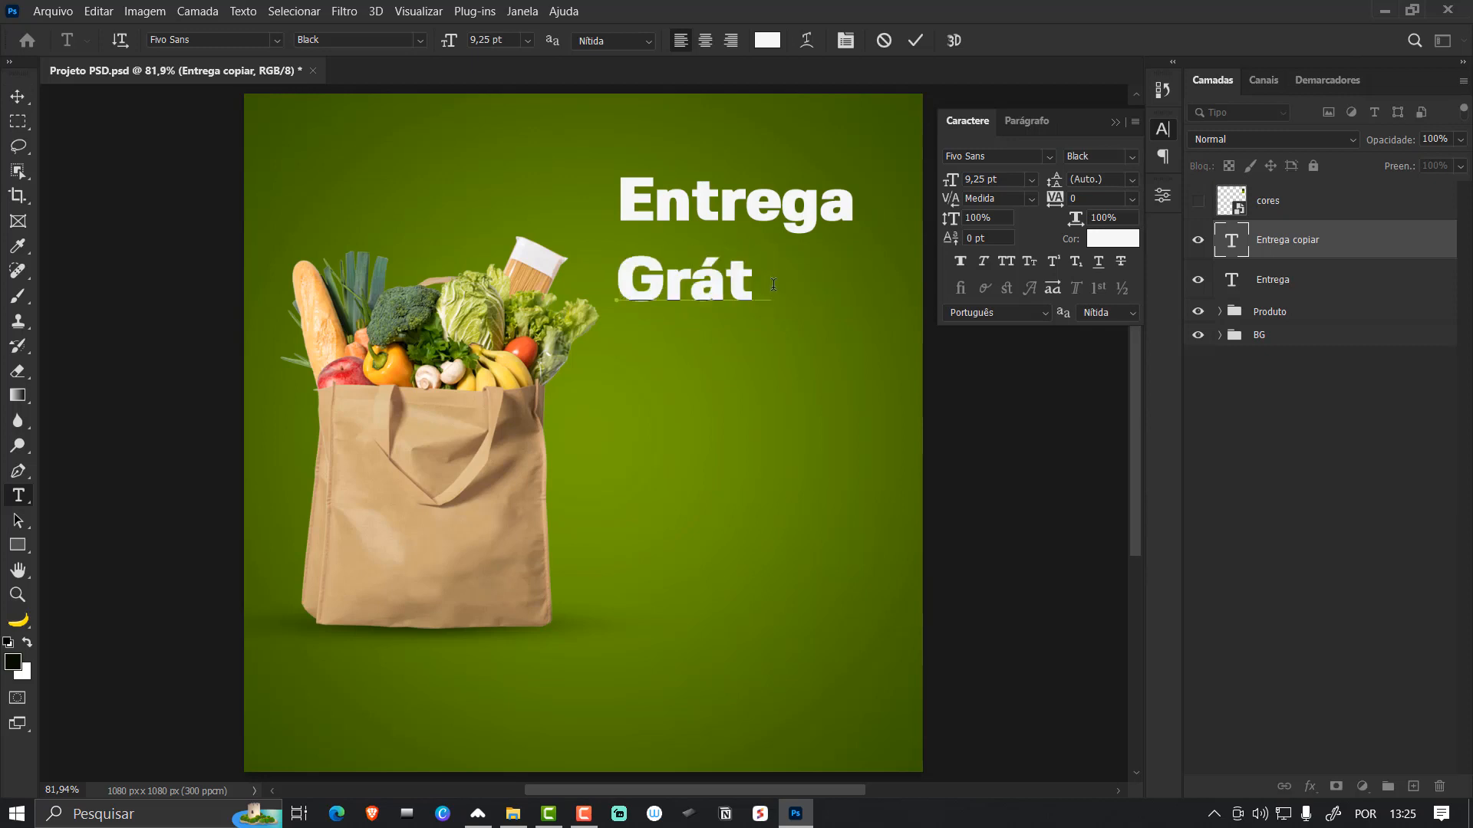
pyautogui.write('is')
pyautogui.hotkey('ctrl', 'Return')
pyautogui.press('v')
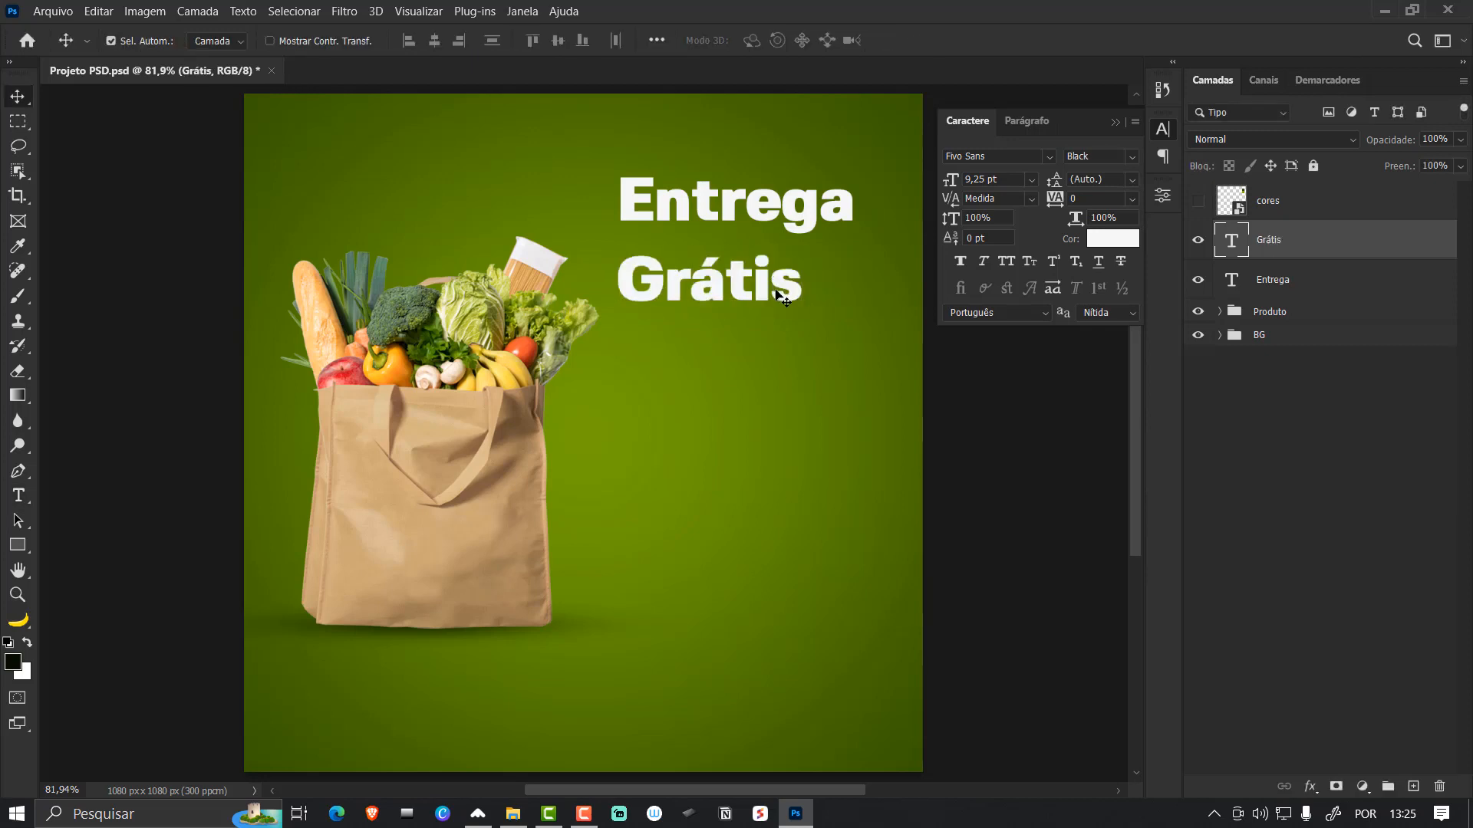
# - Move Grátis up close beneath Entrega and align both text layers on their horizontal centres
pyautogui.moveTo(789, 295); pyautogui.dragTo(823, 287)
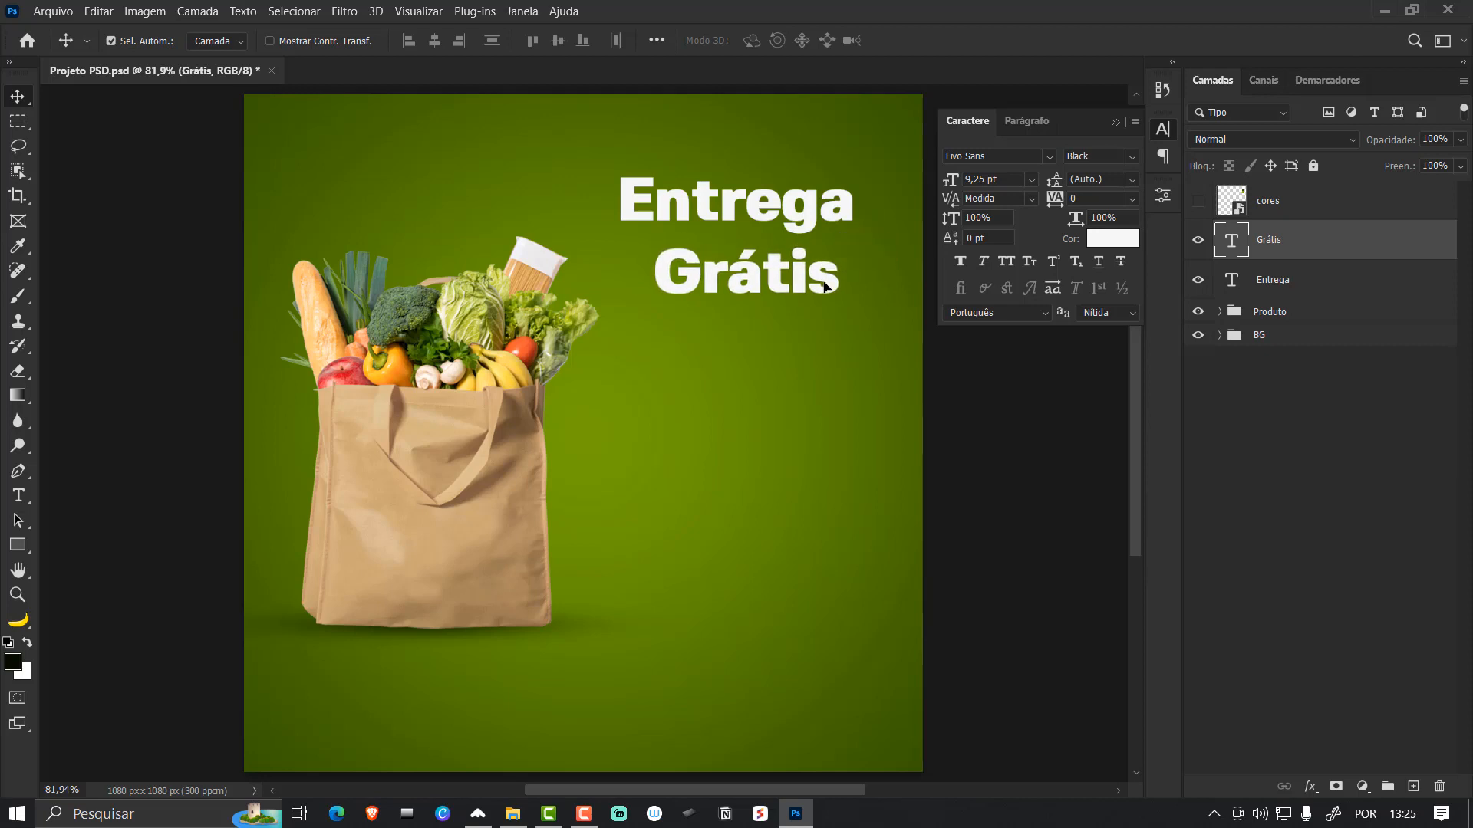
pyautogui.press('Up')
pyautogui.press('Up')
pyautogui.press('Up')
pyautogui.press('Up')
pyautogui.press('Up')
pyautogui.press('Up')
pyautogui.press('Up')
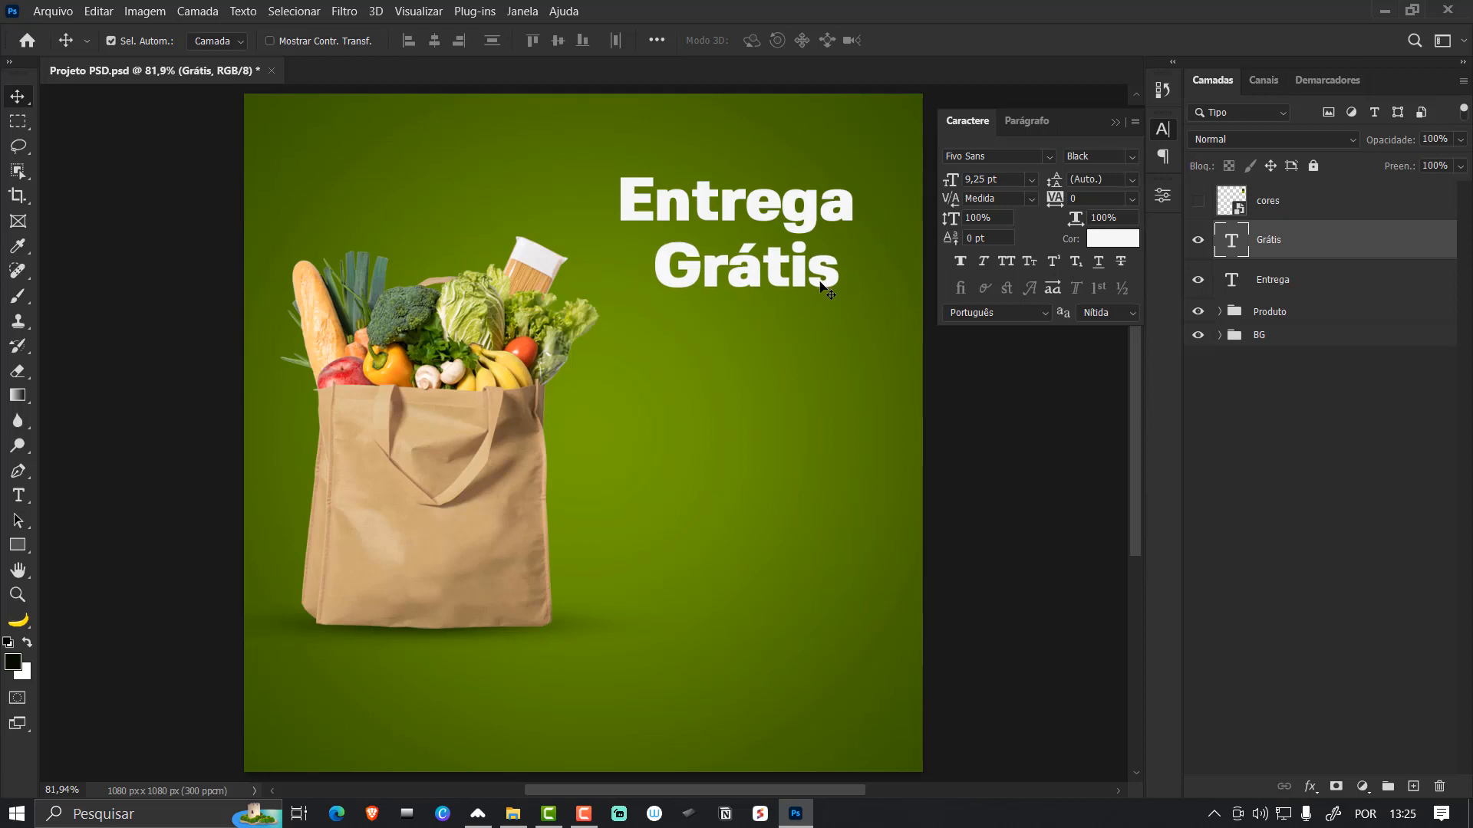
pyautogui.keyDown('shift'); pyautogui.click(807, 224); pyautogui.keyUp('shift')
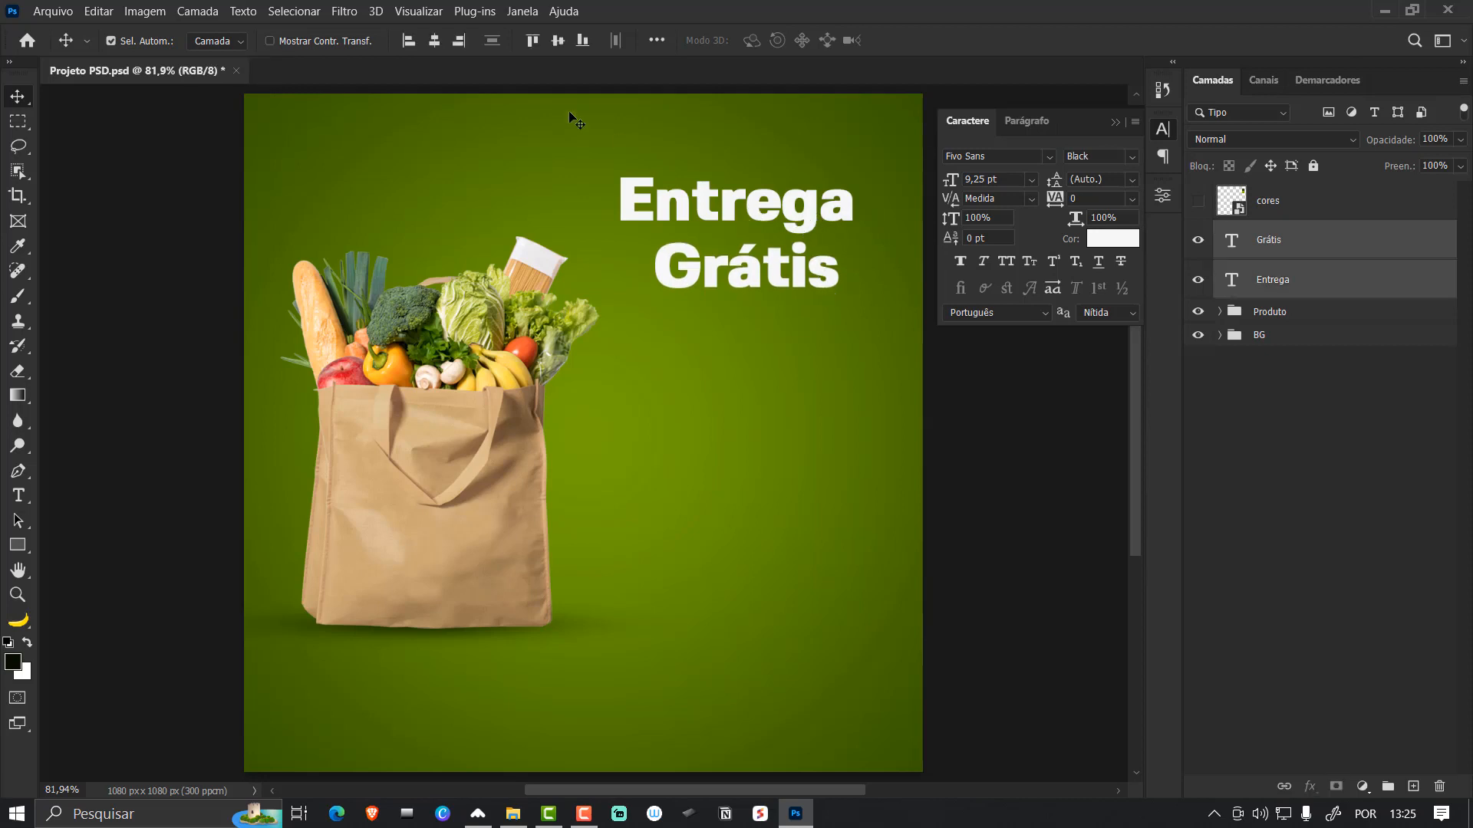
pyautogui.click(435, 40)
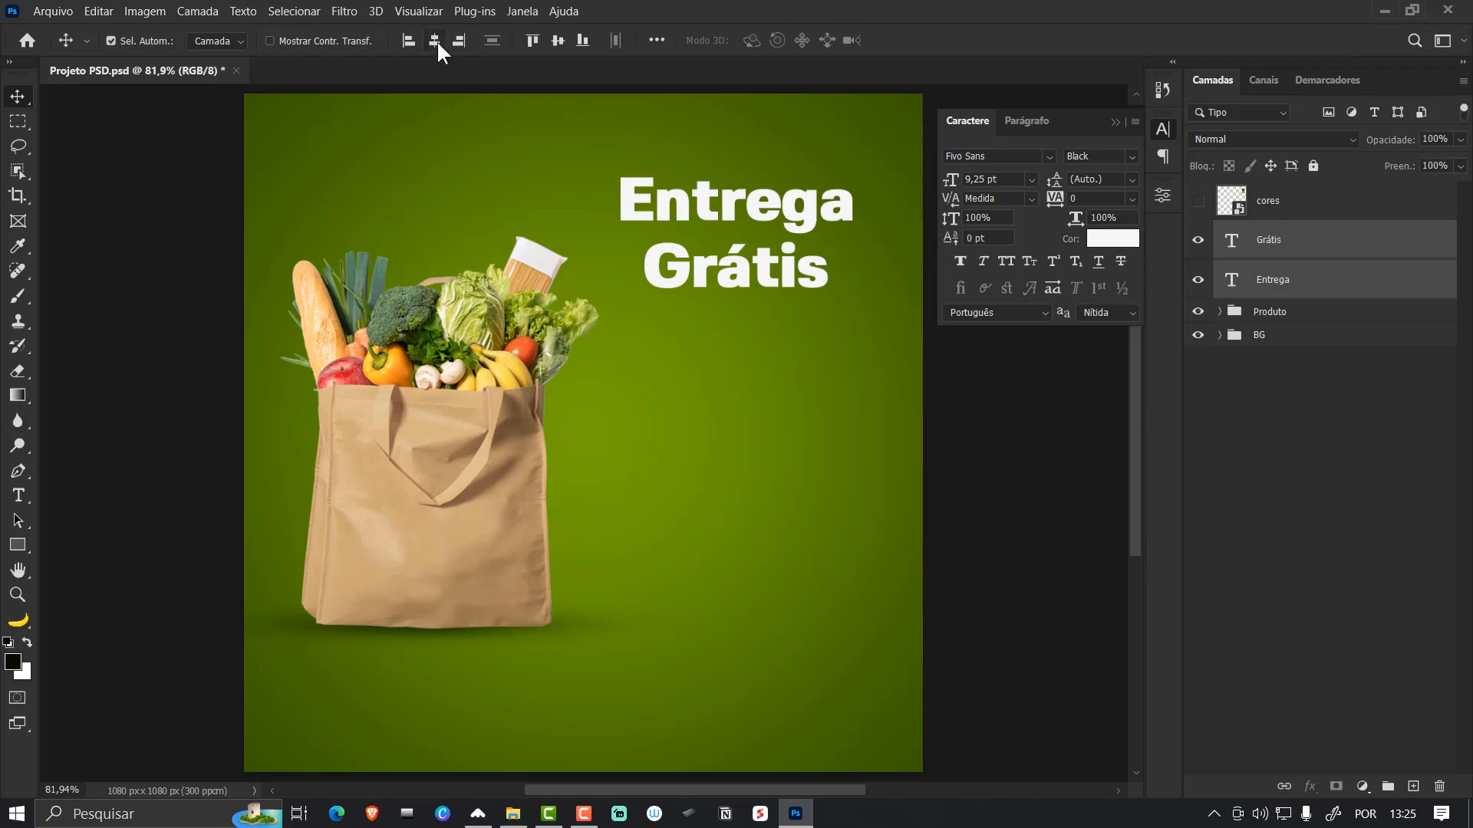
# - Show the guides and shift the Entrega and Grátis text layers together slightly down within the right half of the canvas
pyautogui.hotkey('ctrl', 't')
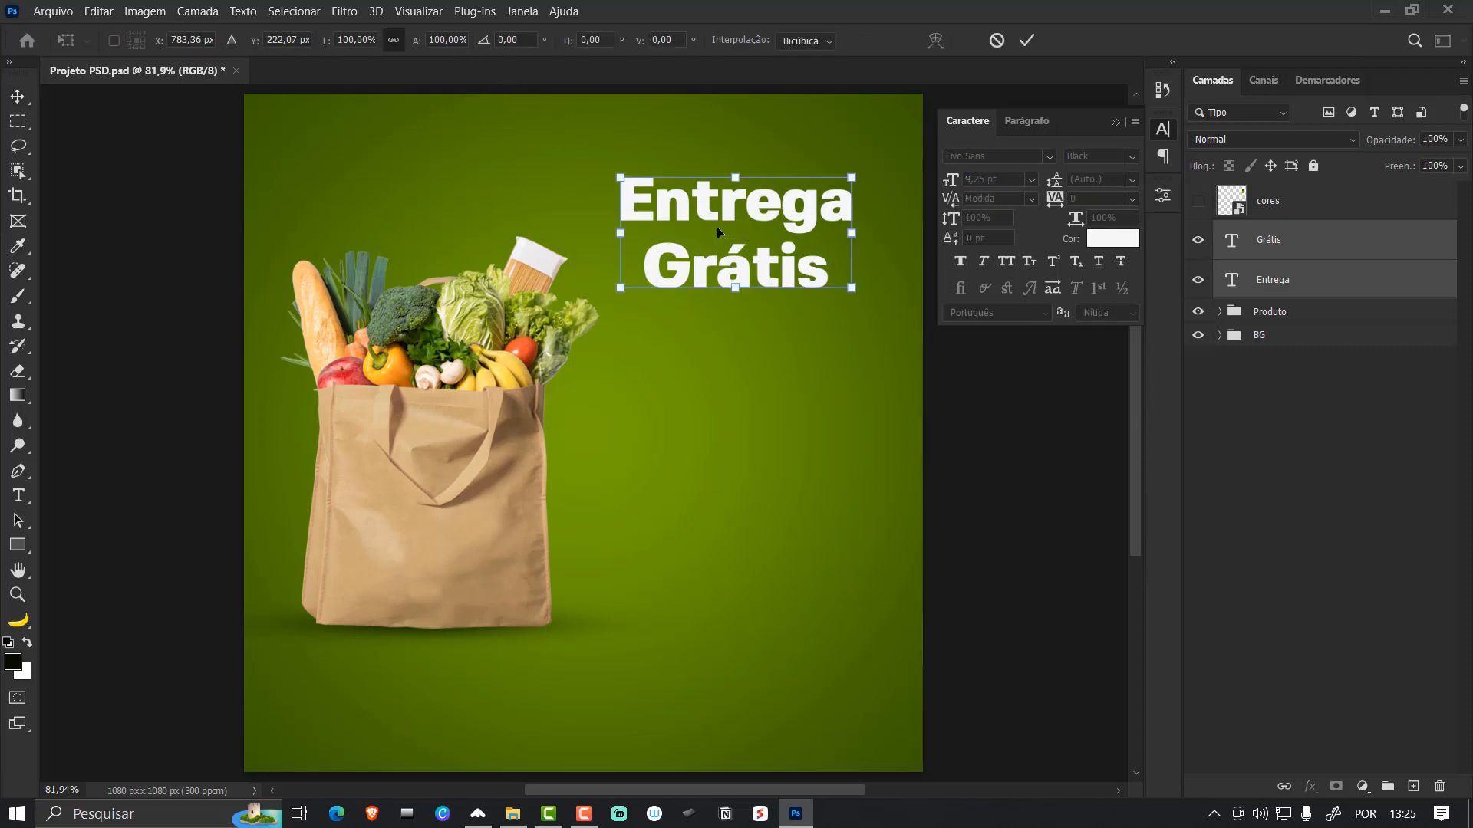
pyautogui.moveTo(756, 227); pyautogui.dragTo(761, 233)
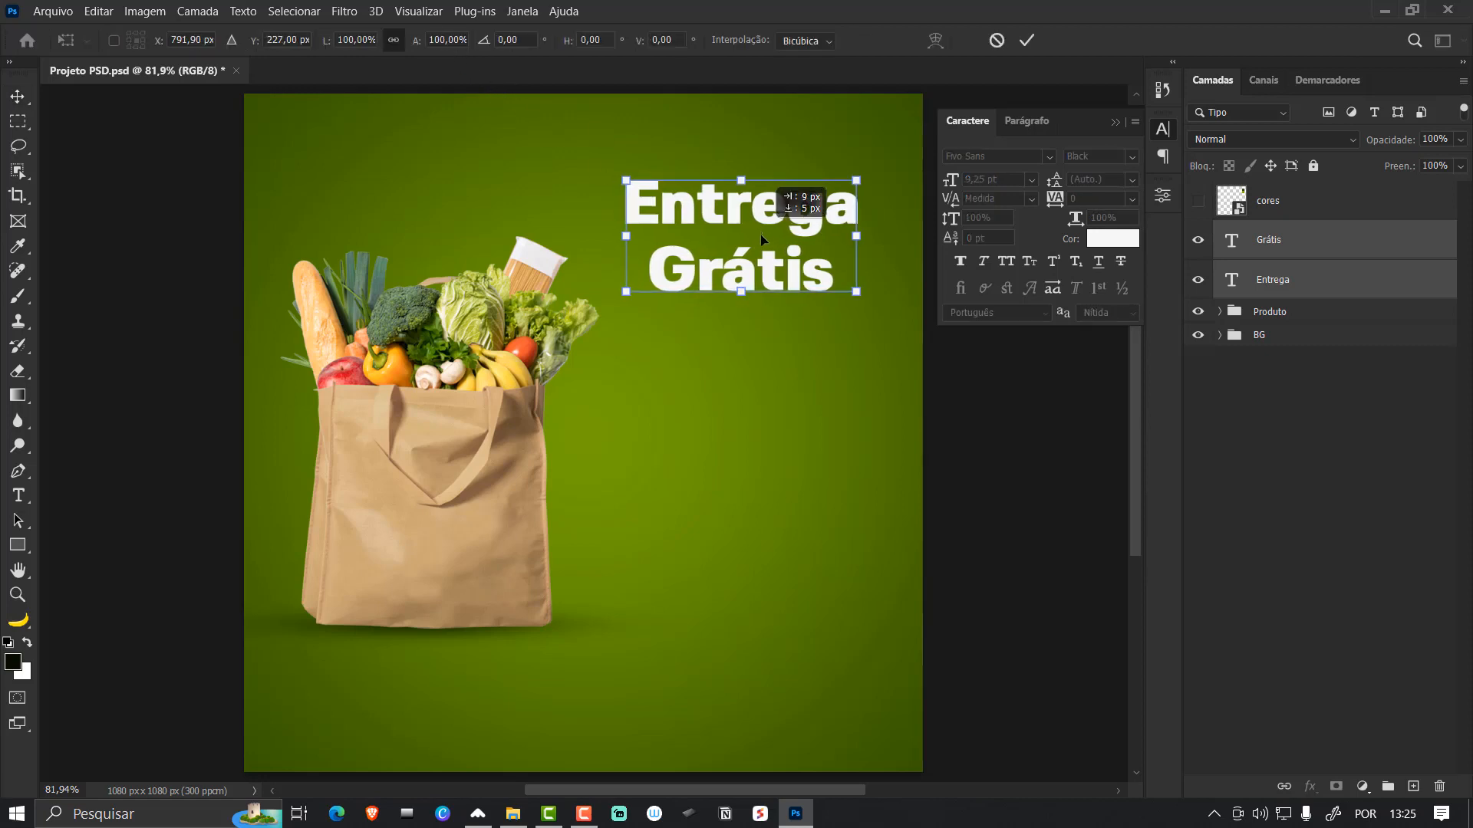
pyautogui.press('Return')
pyautogui.hotkey('ctrl', ';')
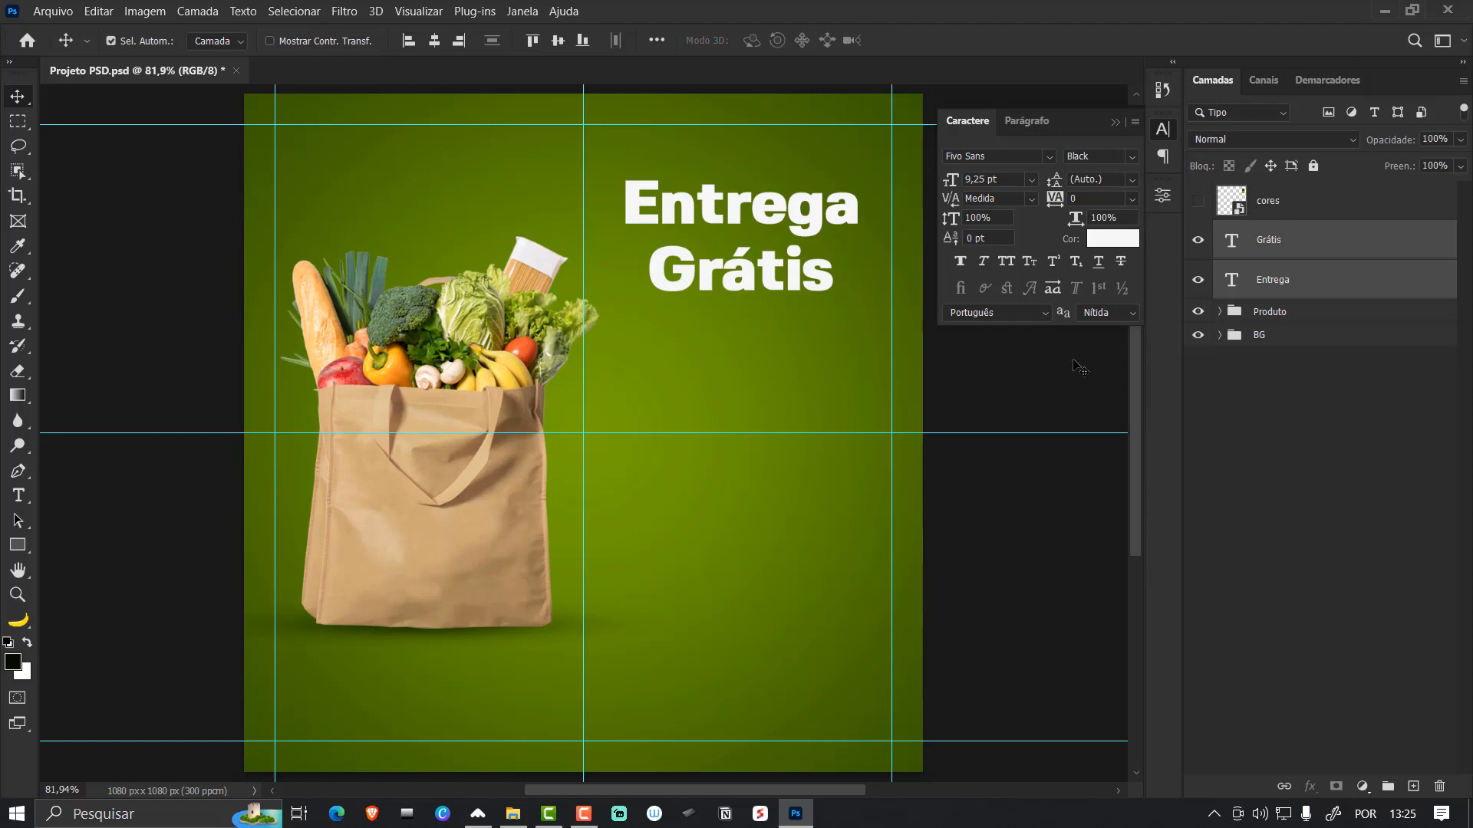
pyautogui.hotkey('ctrl', 't')
pyautogui.moveTo(751, 250); pyautogui.dragTo(750, 260)
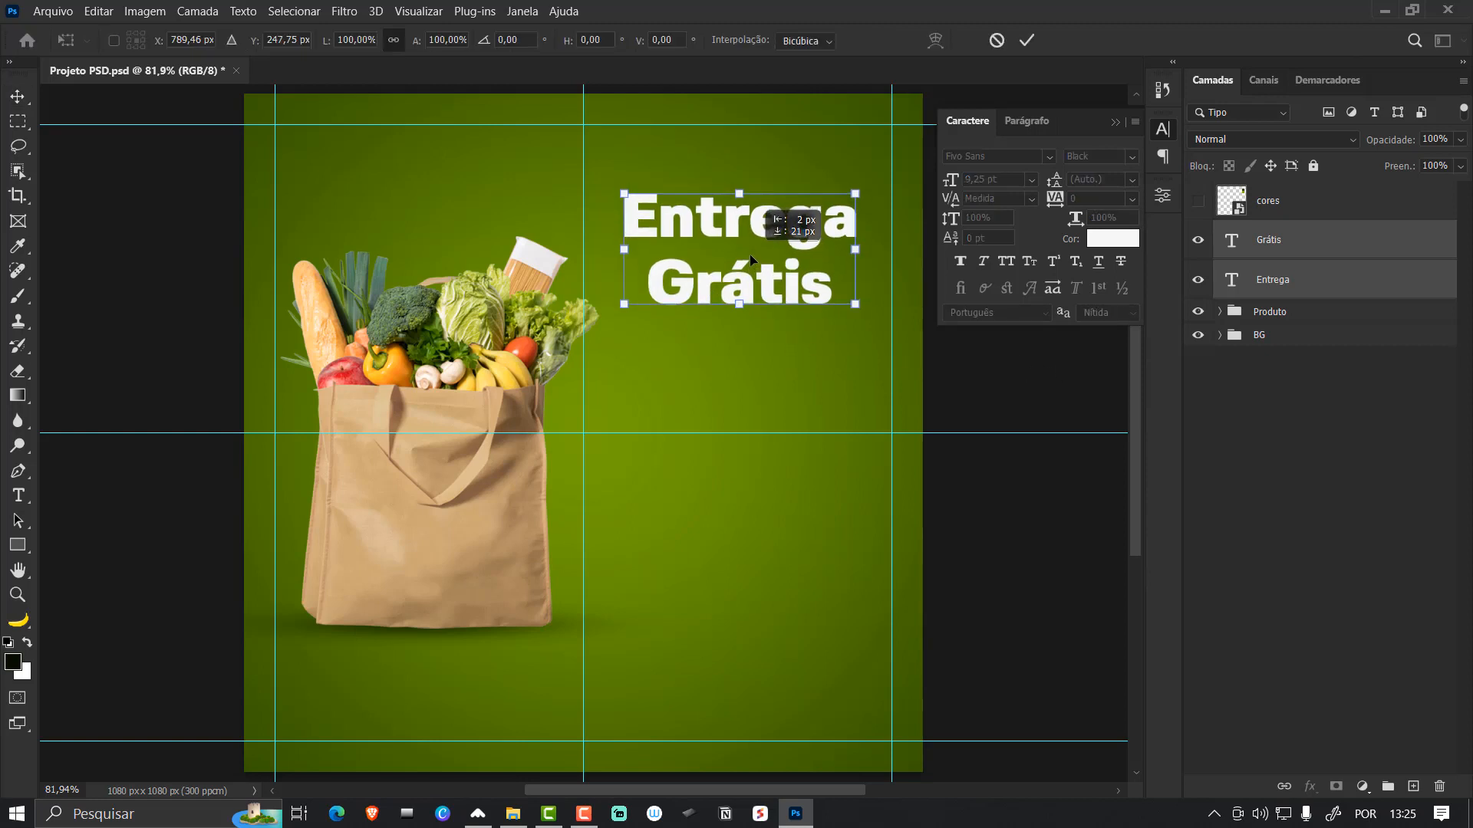
pyautogui.press('Return')
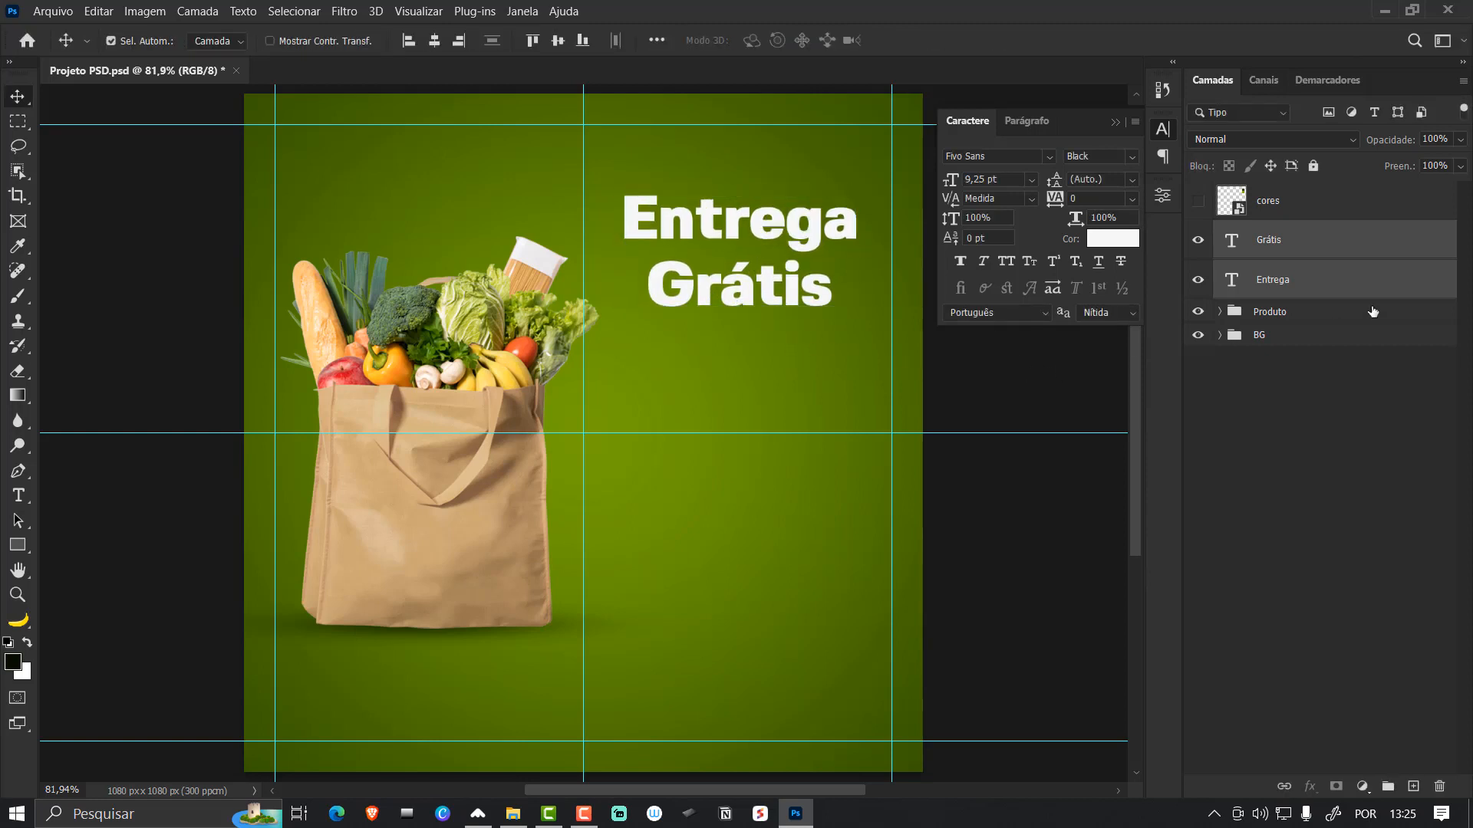
# - Place the Grátis layer below Entrega in the stack and draw a rectangle about 440 x 132 px behind the word Entrega
pyautogui.click(1326, 247)
pyautogui.moveTo(1325, 244); pyautogui.dragTo(1314, 294)
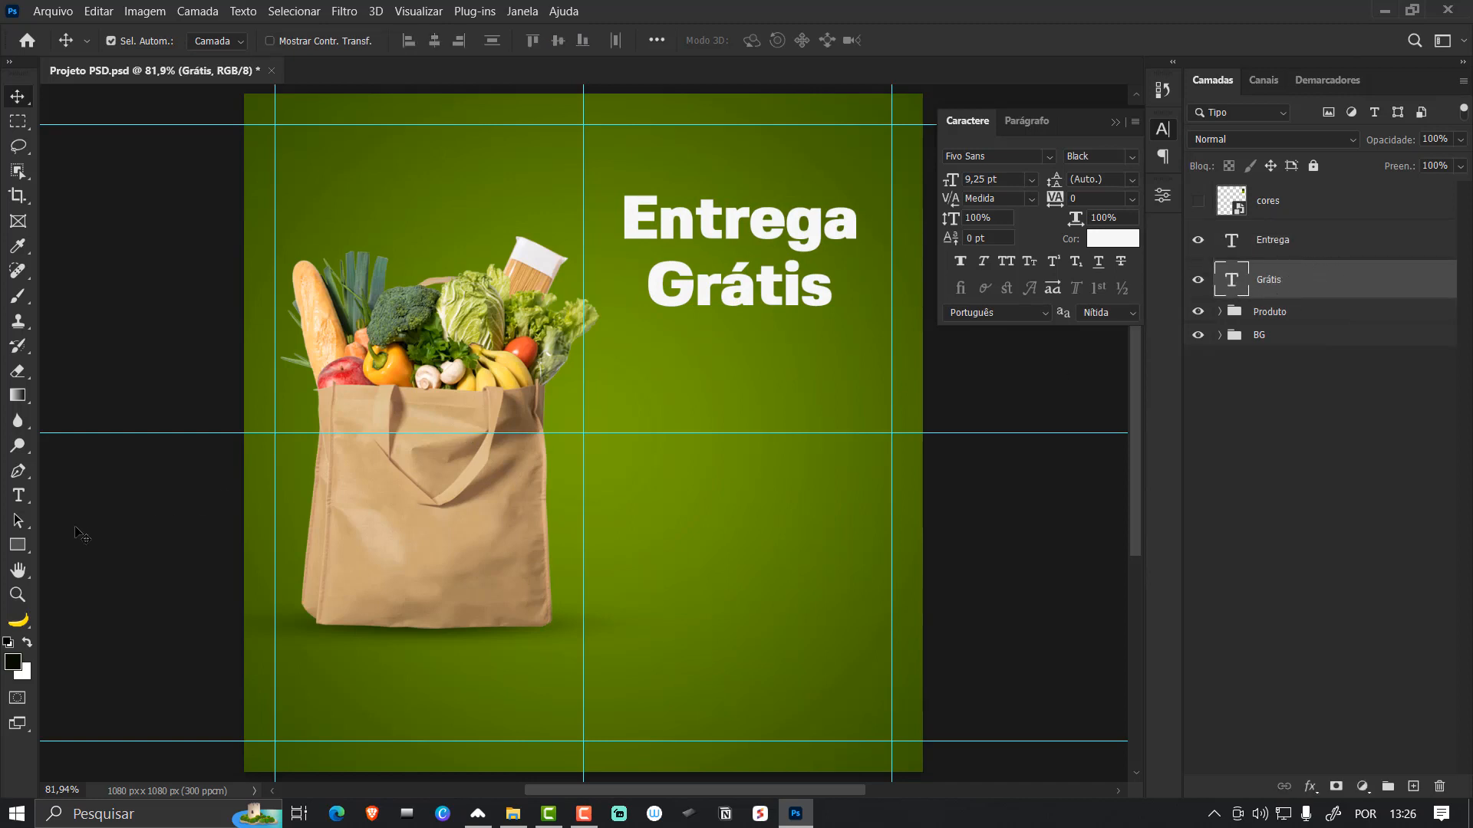
pyautogui.click(21, 544)
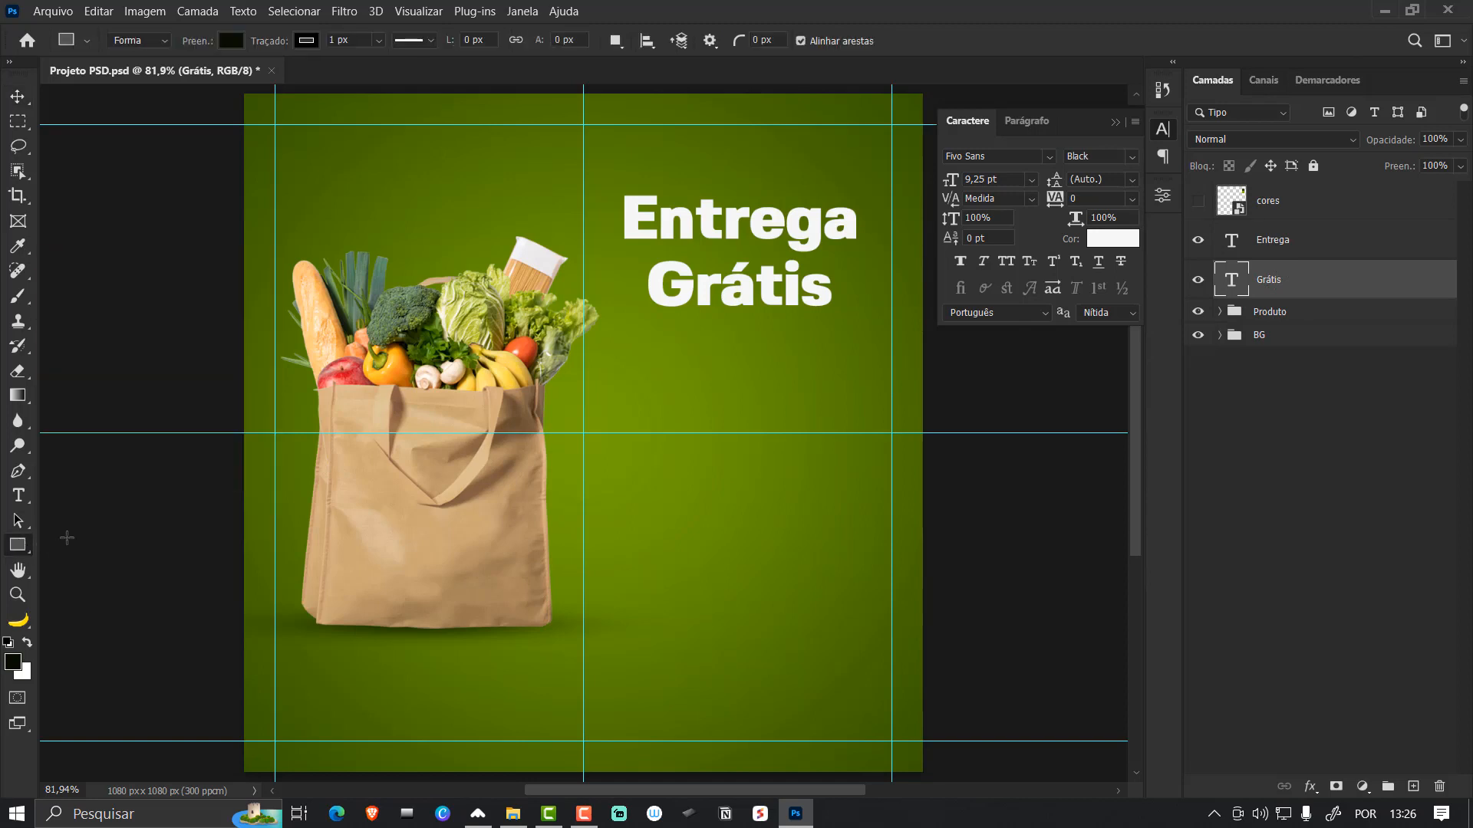
pyautogui.moveTo(606, 177); pyautogui.dragTo(876, 260)
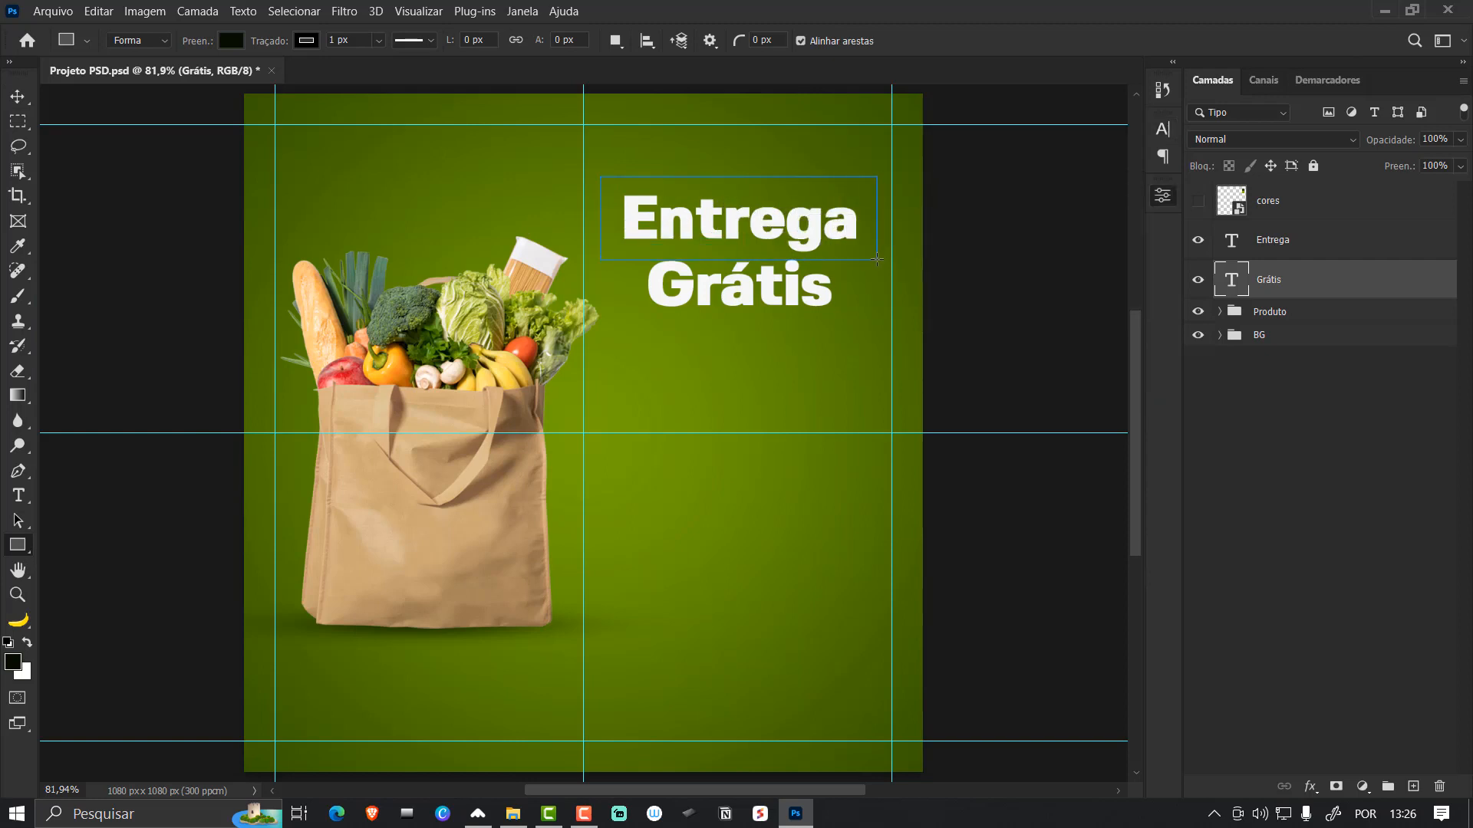
pyautogui.click(1115, 189)
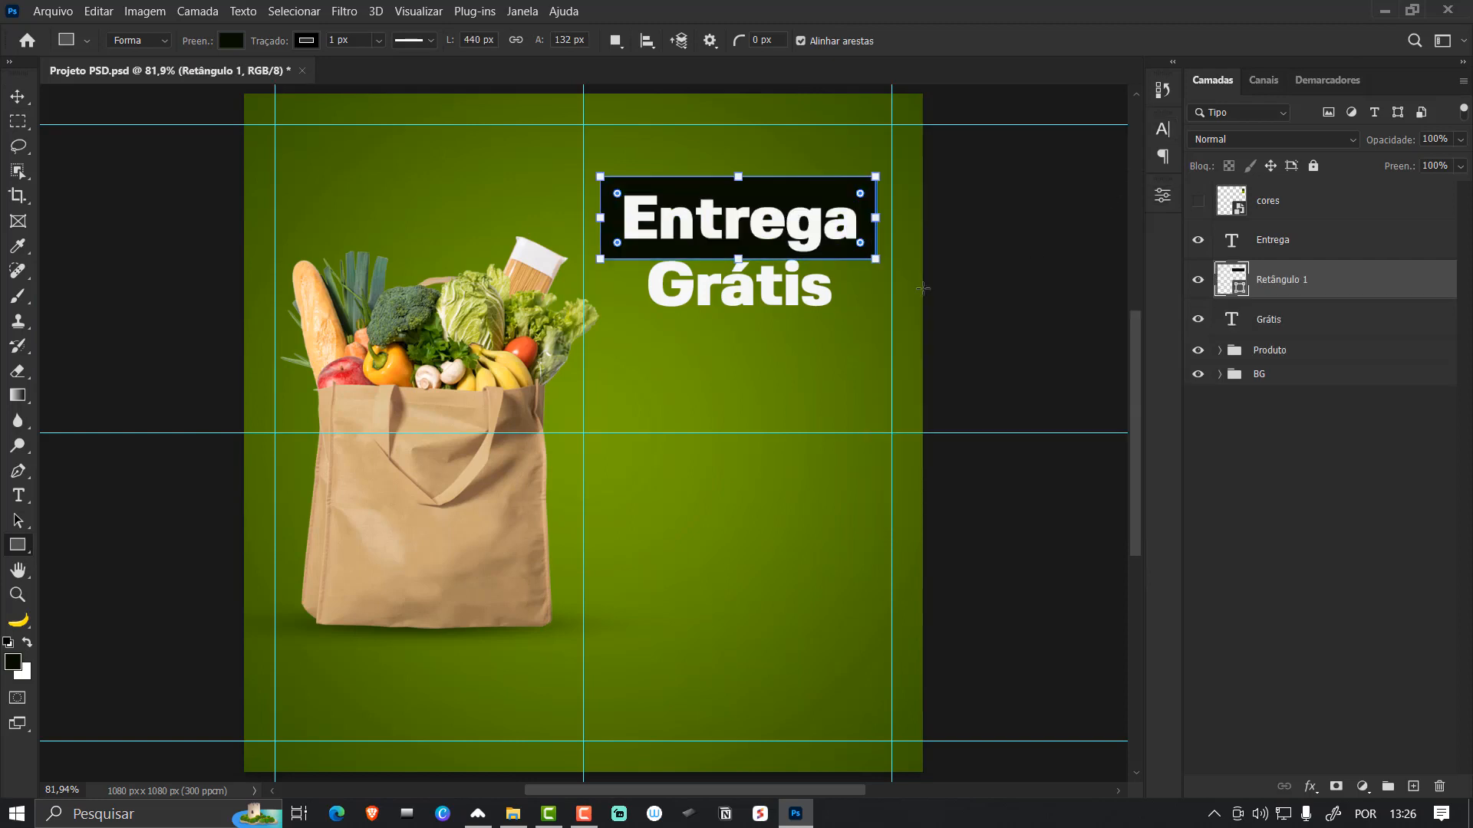
# - Recolour the Entrega text with the green sampled from the background beside Grátis
pyautogui.press('v')
pyautogui.click(850, 234)
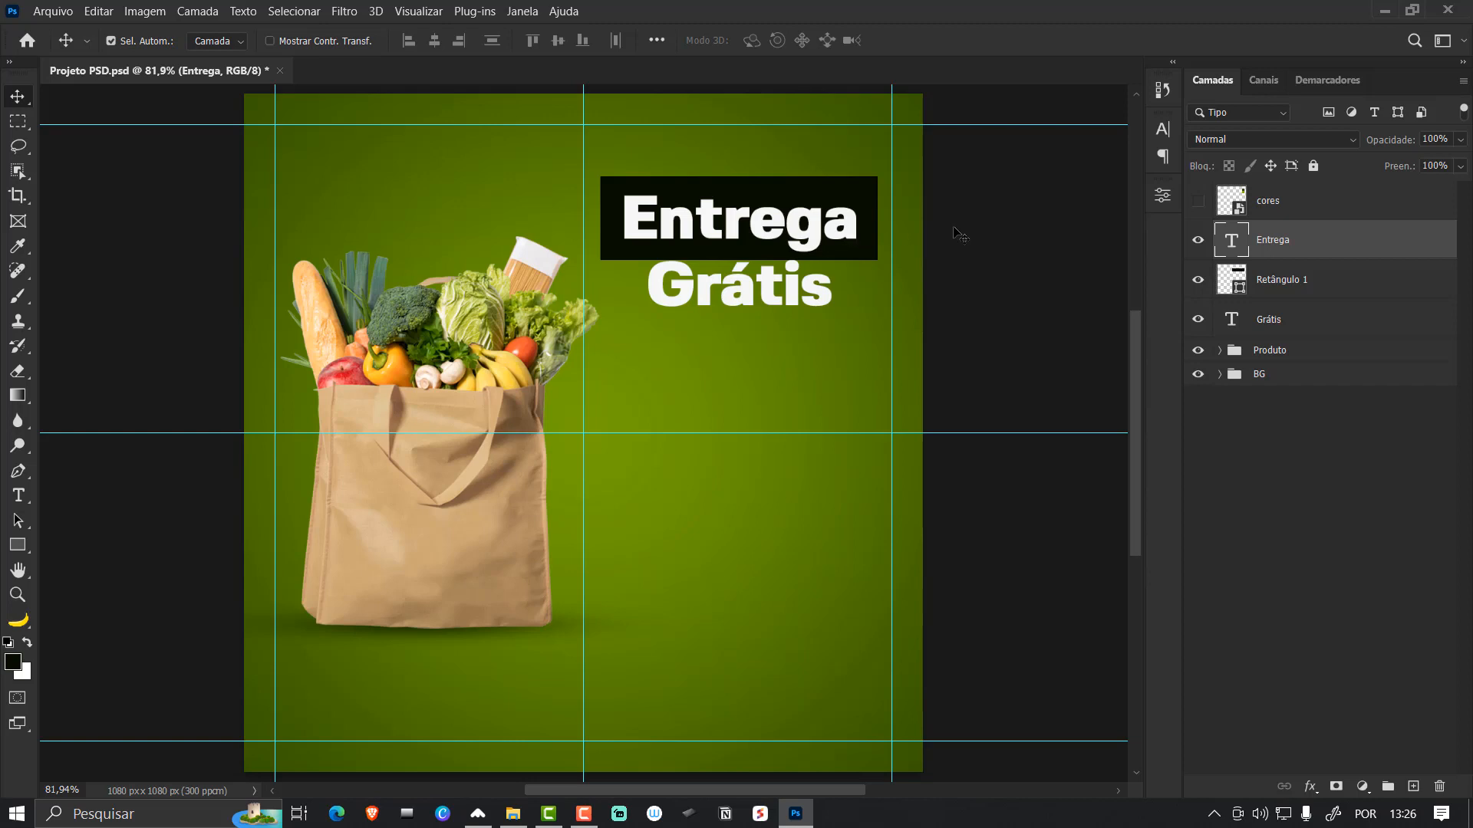
pyautogui.click(1163, 129)
pyautogui.click(1114, 239)
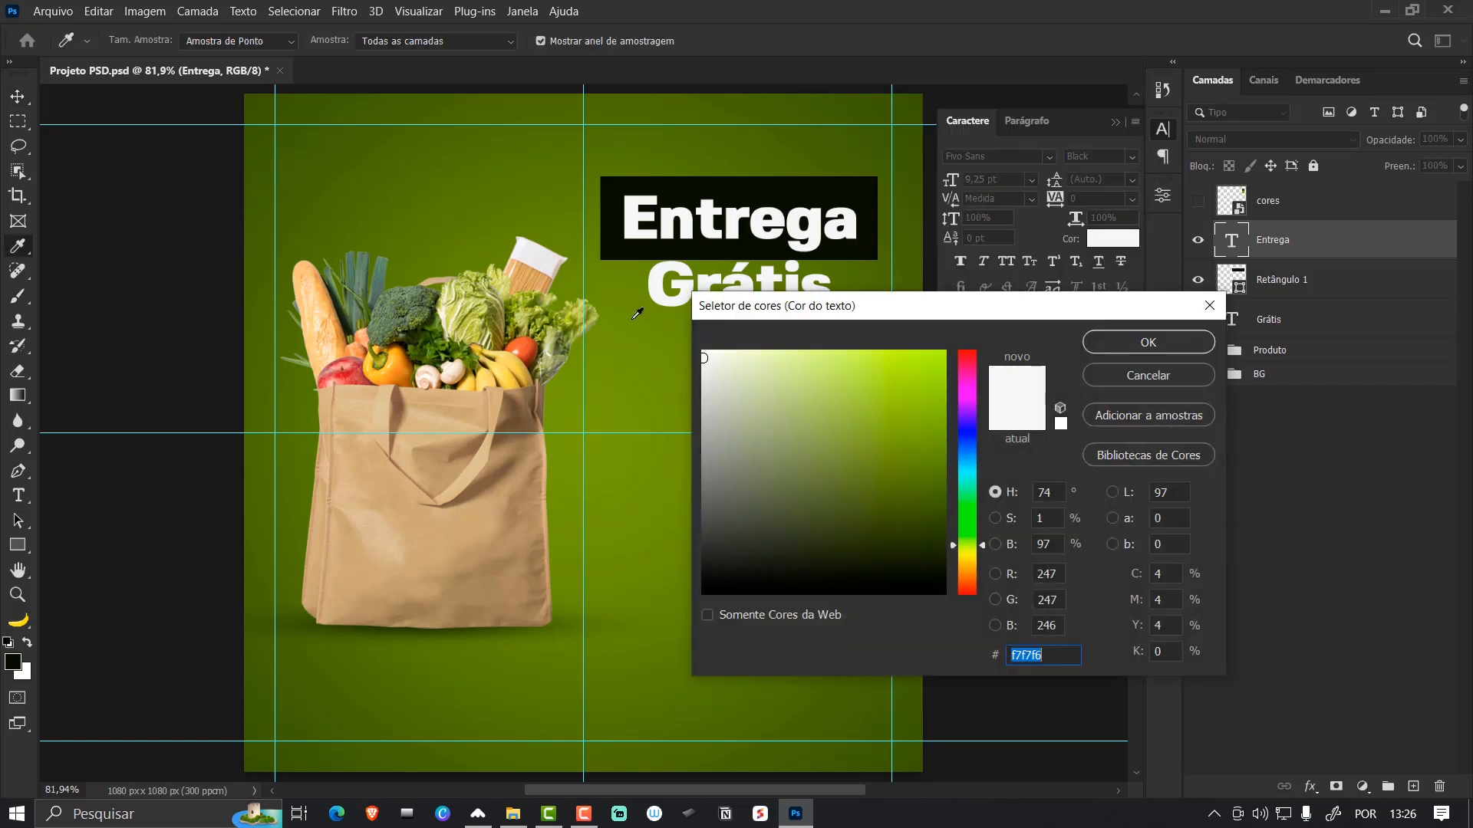
pyautogui.click(634, 313)
pyautogui.click(1143, 343)
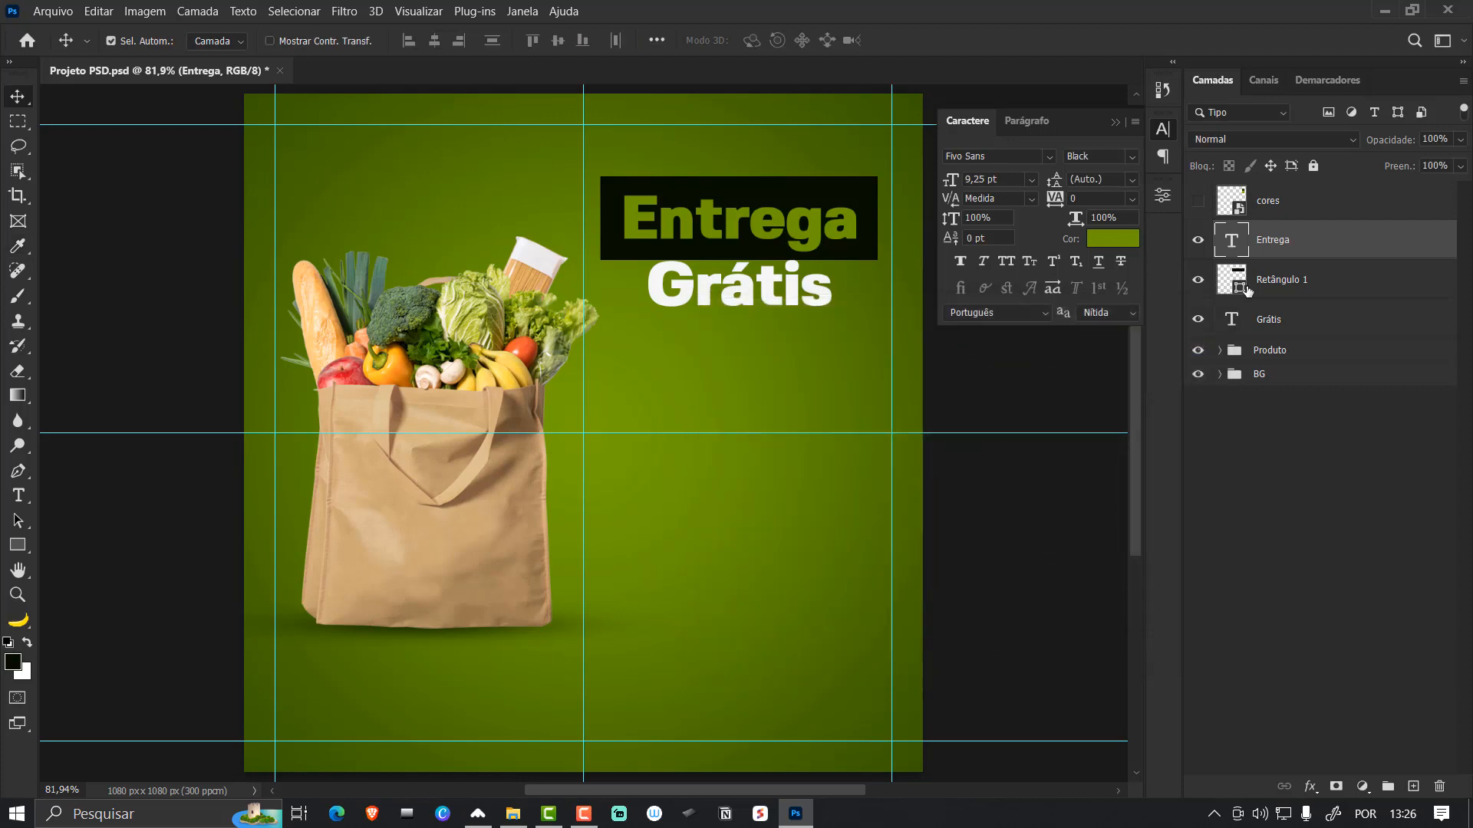
# - Fill the rectangle behind Entrega with the off-white sampled from the Grátis lettering
pyautogui.doubleClick(1238, 290)
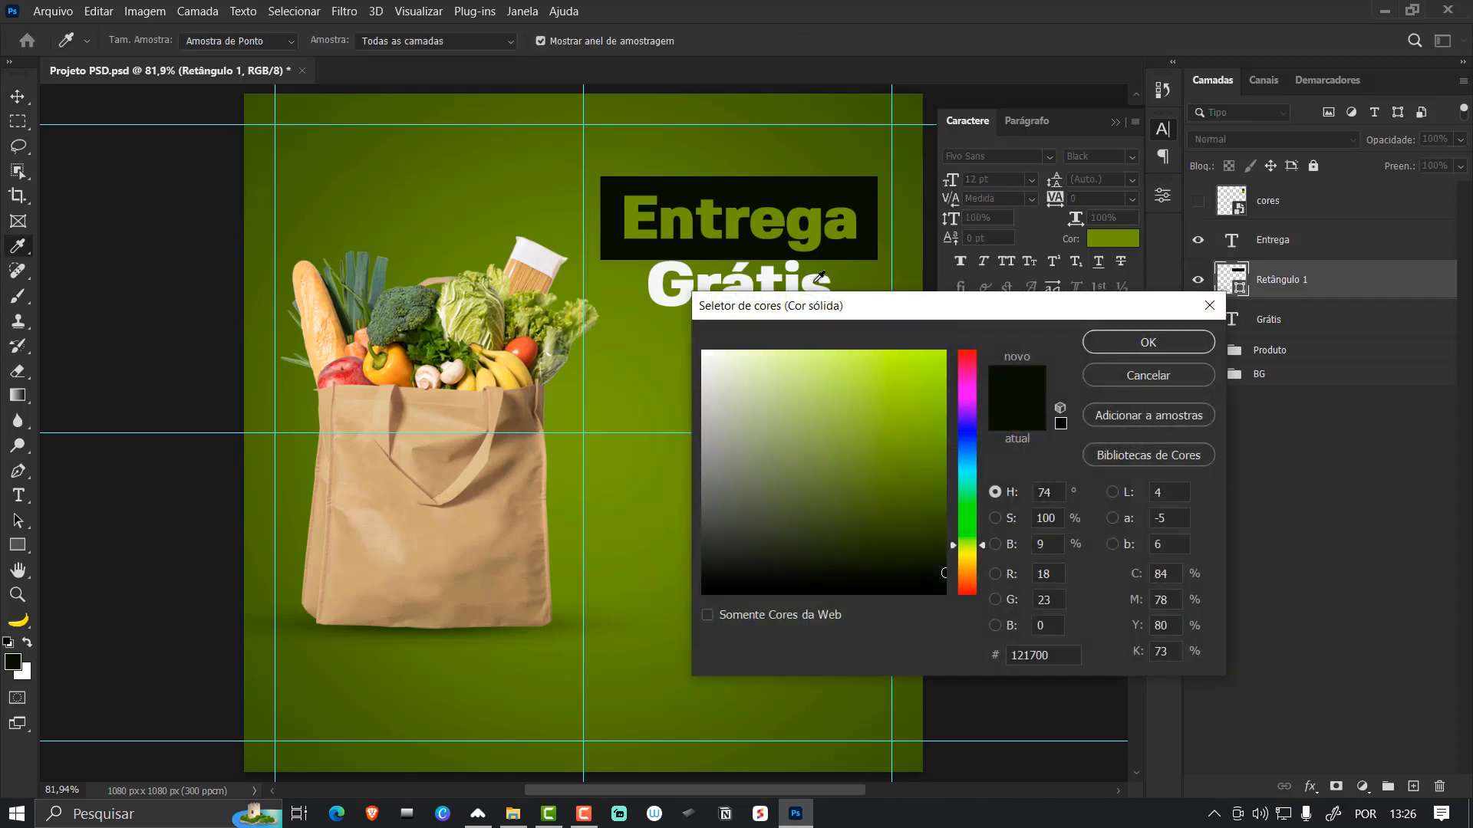
pyautogui.click(814, 278)
pyautogui.click(1157, 340)
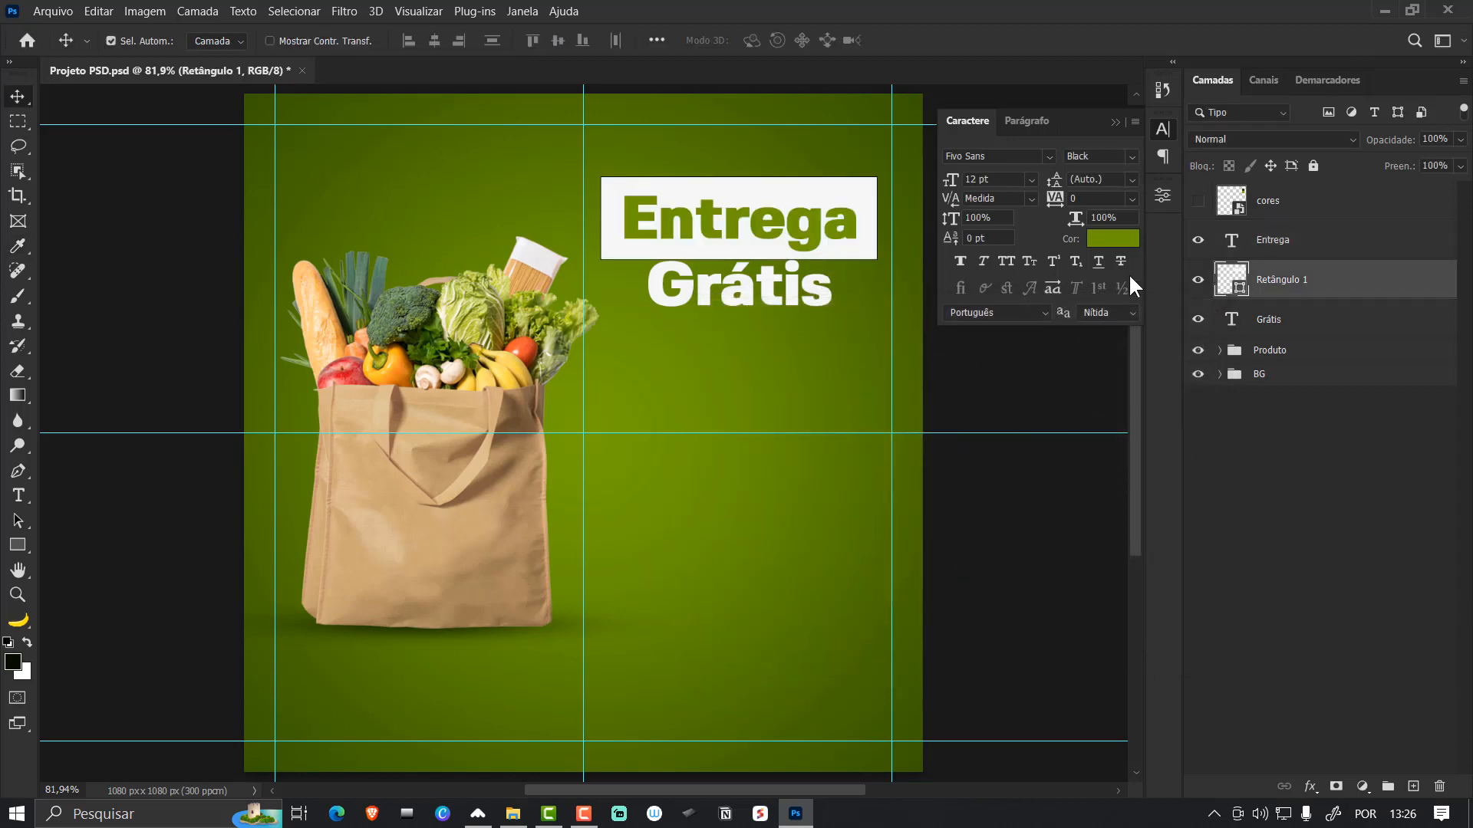
# - Remove the rectangle's stroke and round all four of its corners to 10 px
pyautogui.click(1163, 195)
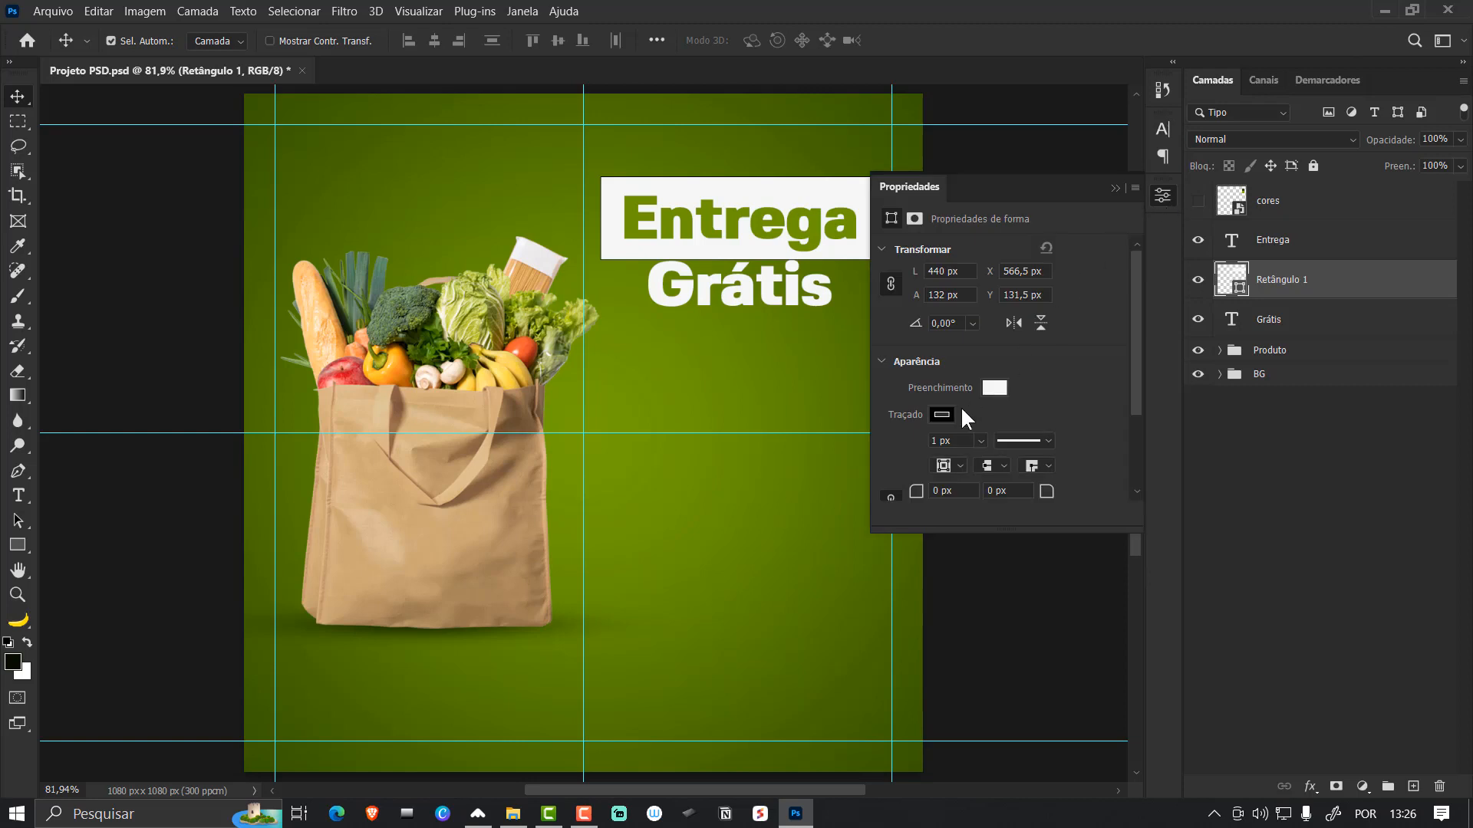
pyautogui.click(943, 415)
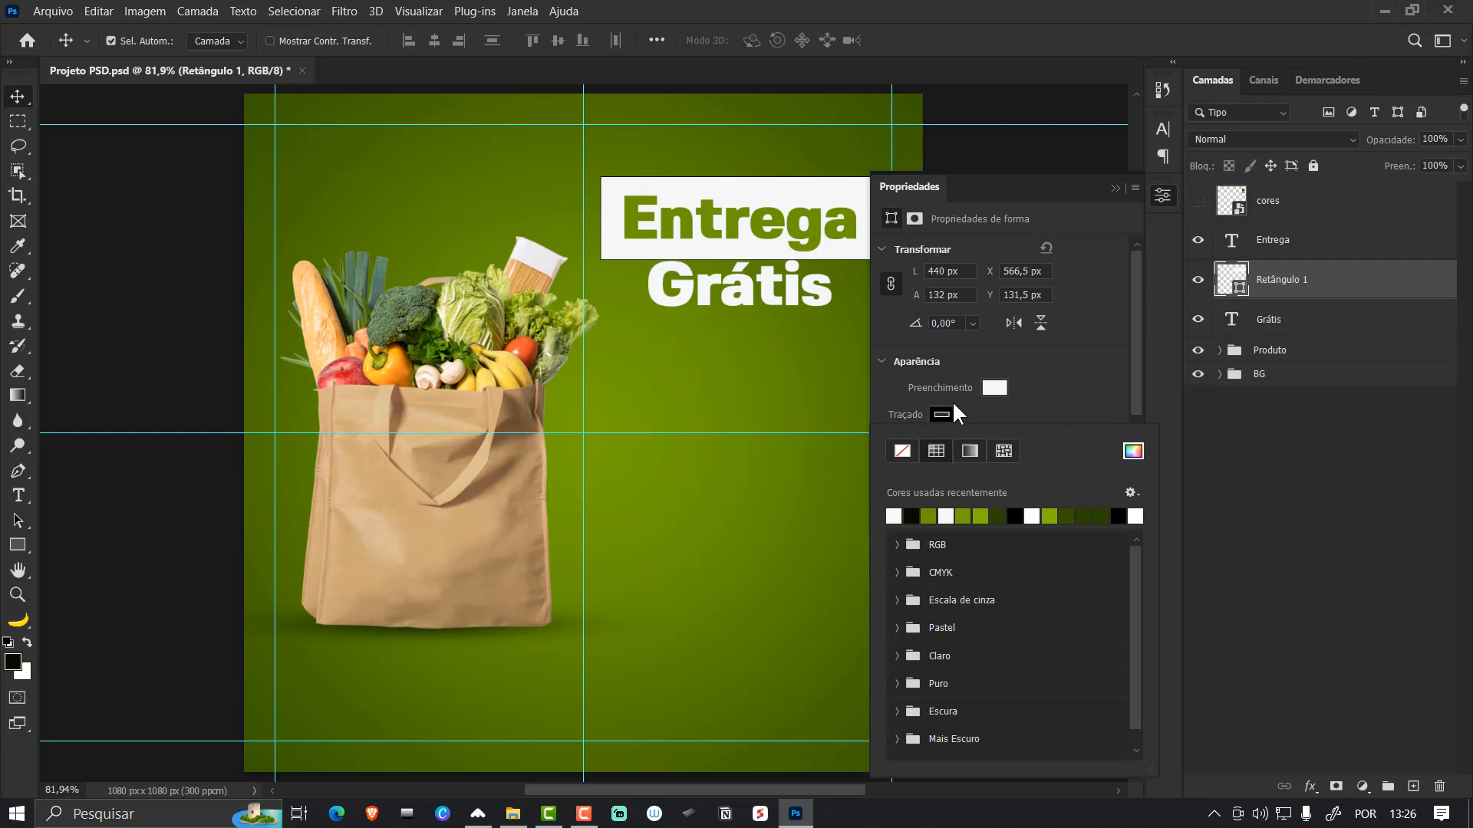
pyautogui.click(903, 450)
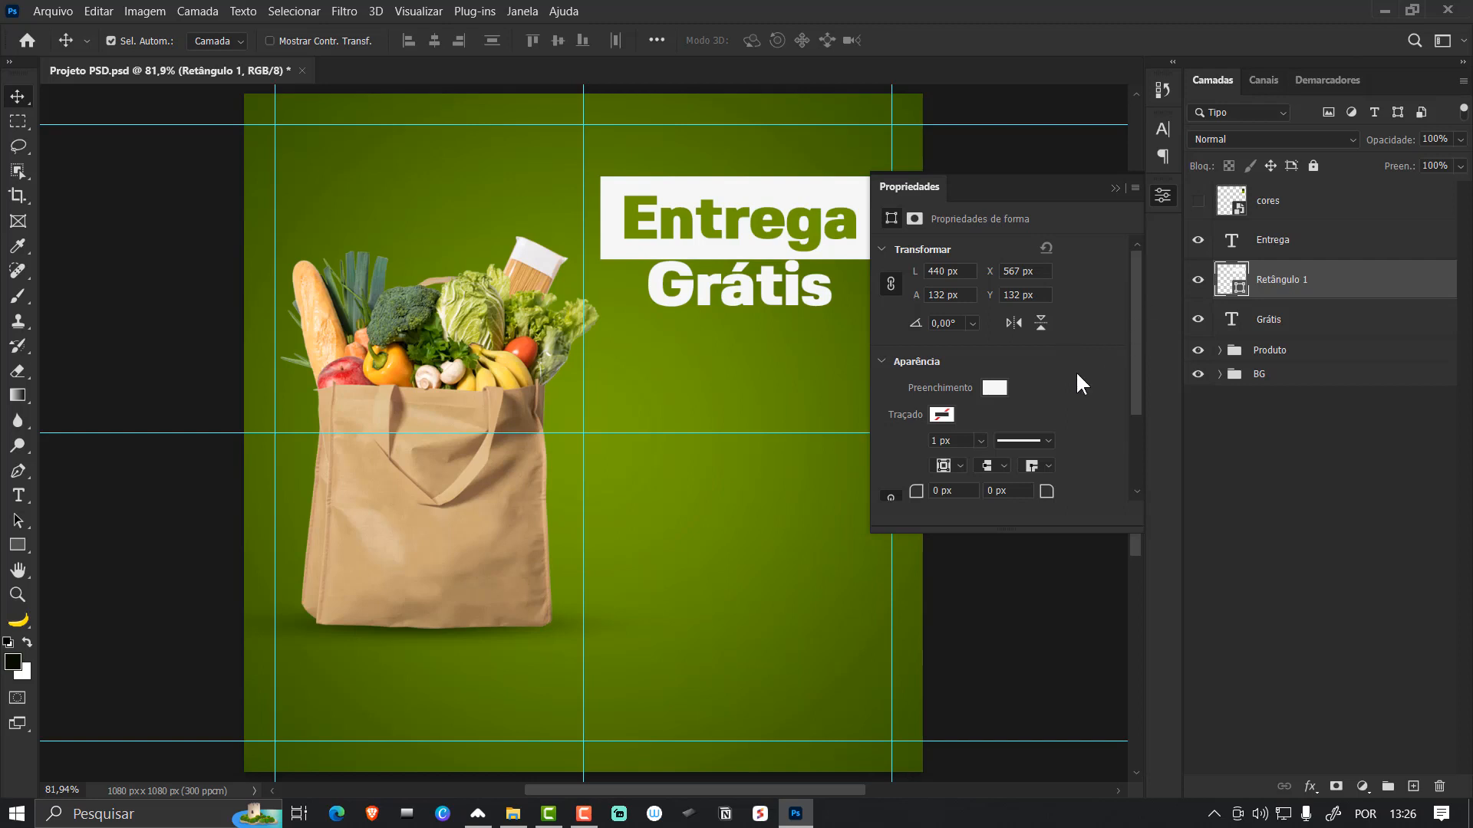
pyautogui.scroll(-3, 1076, 373)
pyautogui.moveTo(916, 384); pyautogui.dragTo(928, 386)
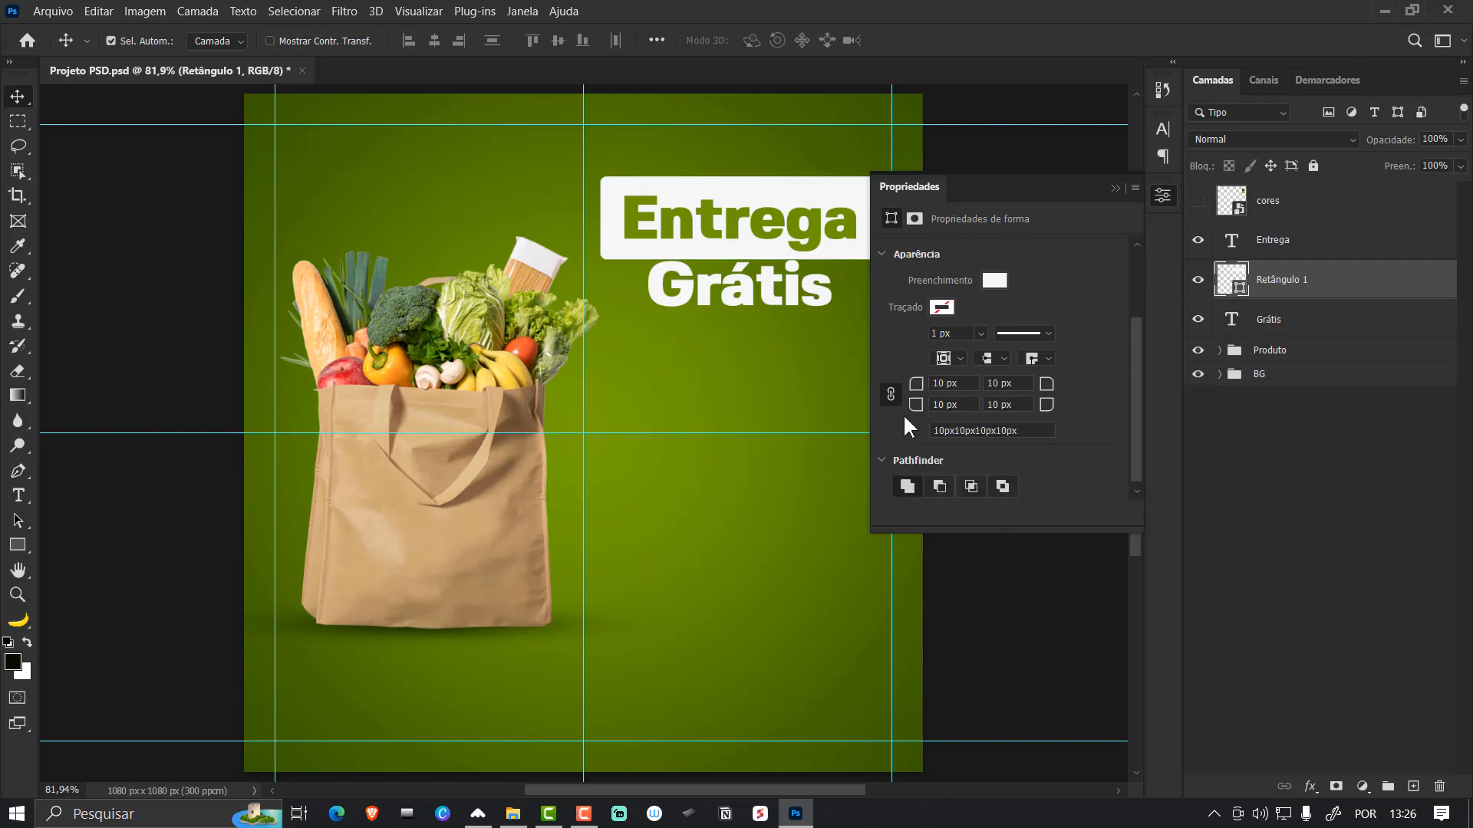
pyautogui.click(1115, 188)
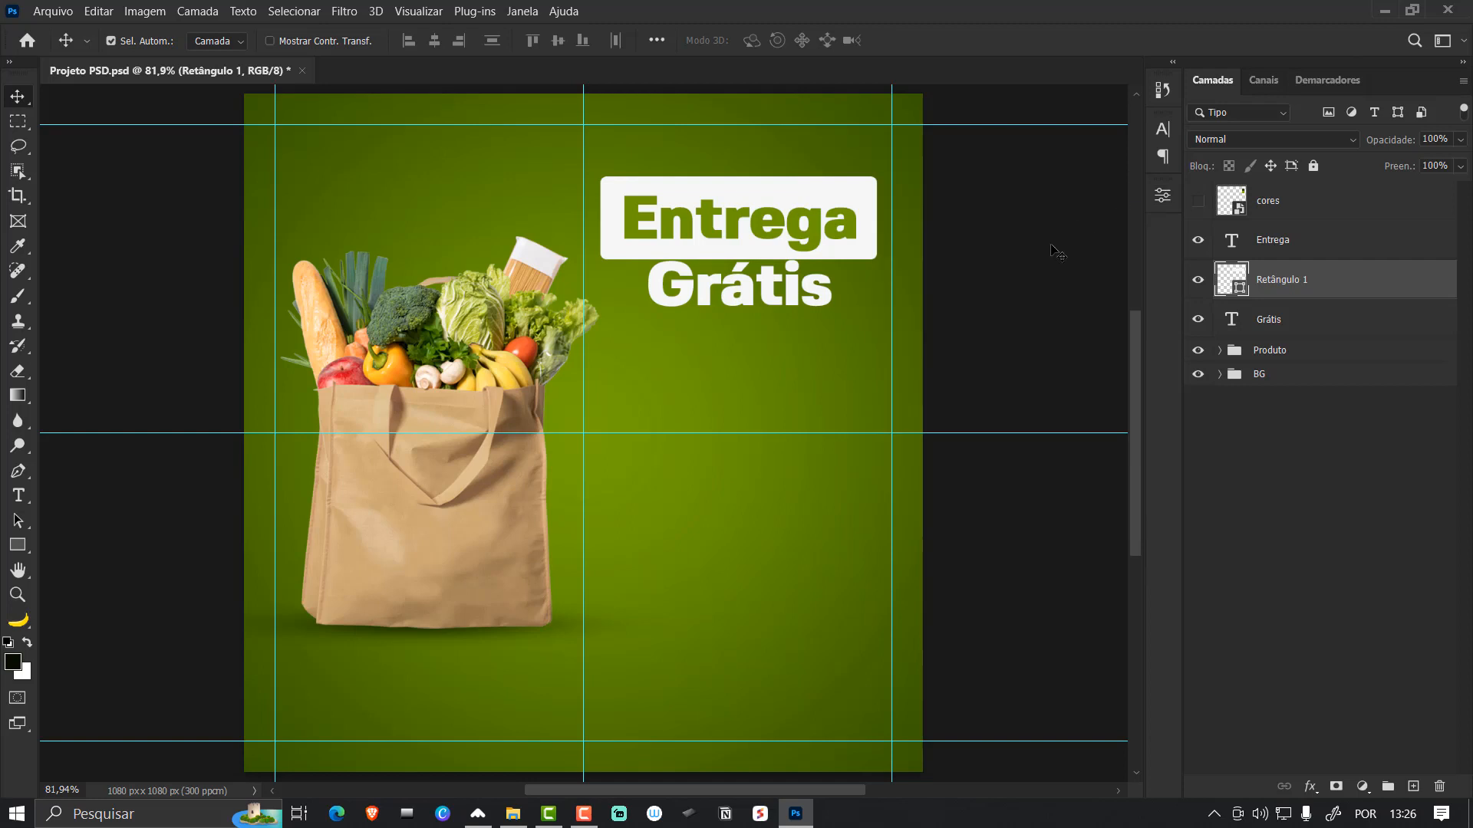
# - Rename the rectangle layer basa and align it with the Entrega text on horizontal and vertical centres
pyautogui.doubleClick(1279, 280)
pyautogui.write('basa')
pyautogui.press('Return')
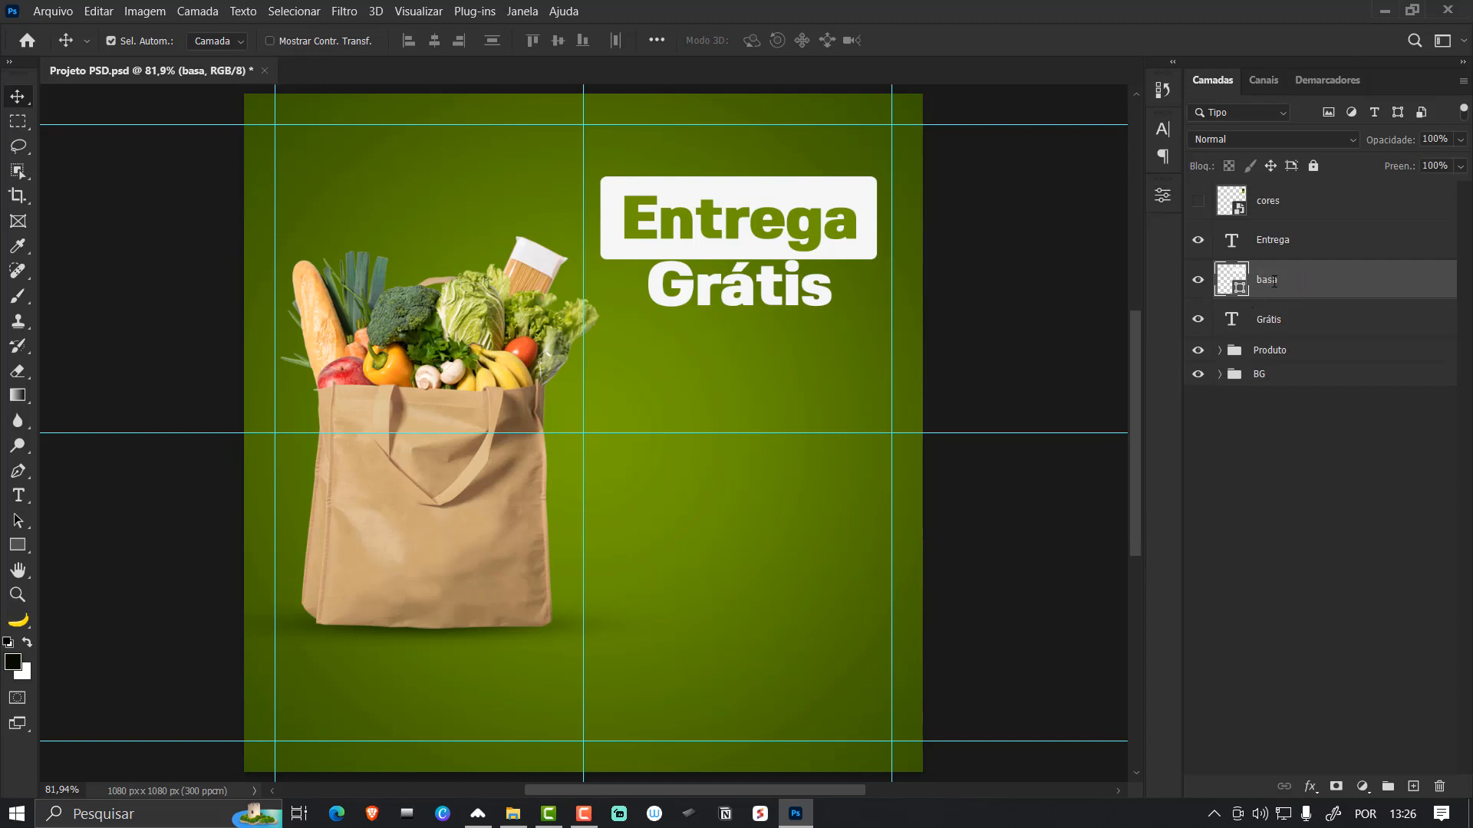
pyautogui.keyDown('shift'); pyautogui.click(1291, 242); pyautogui.keyUp('shift')
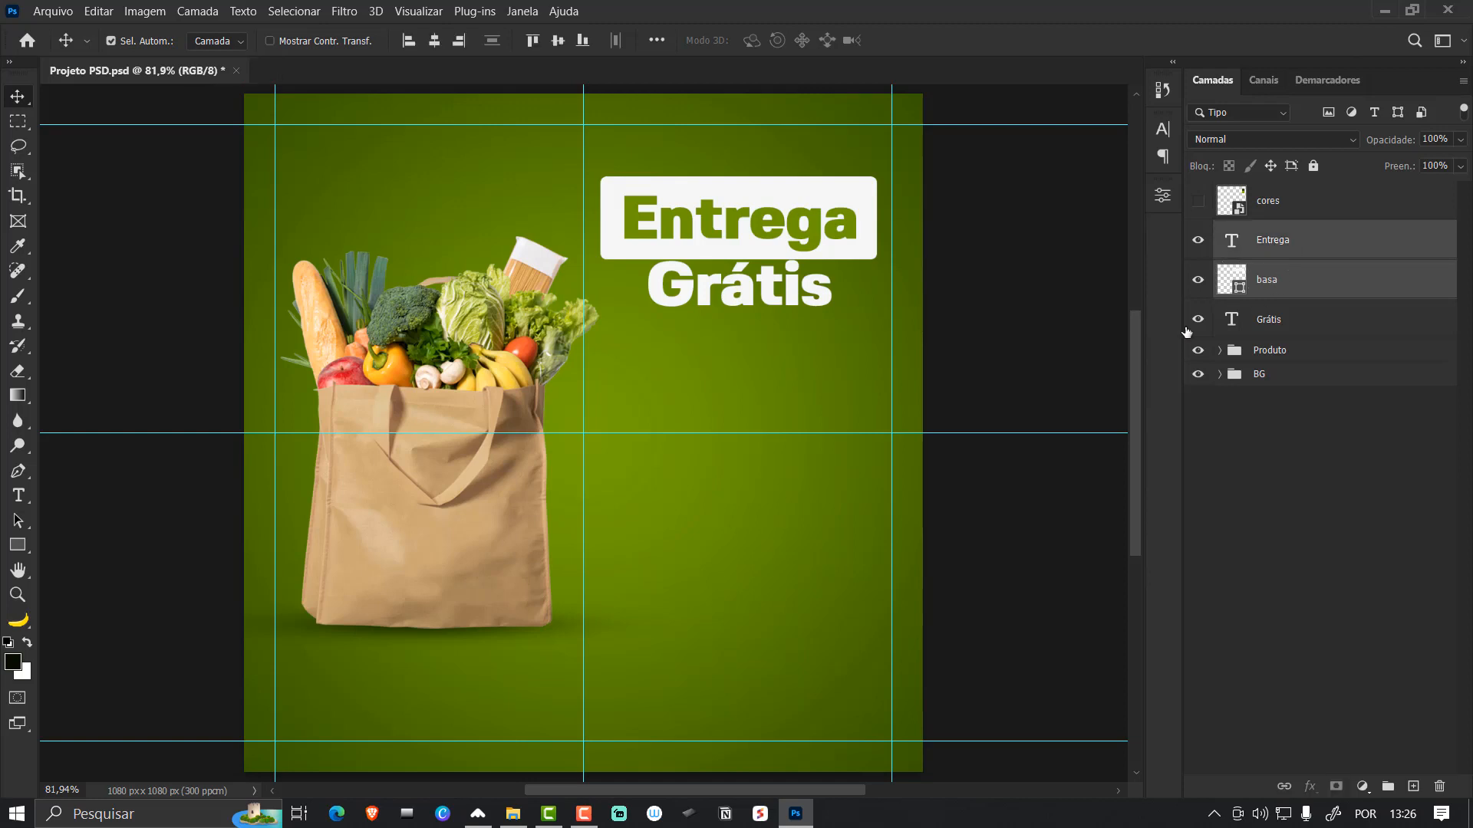
pyautogui.click(434, 40)
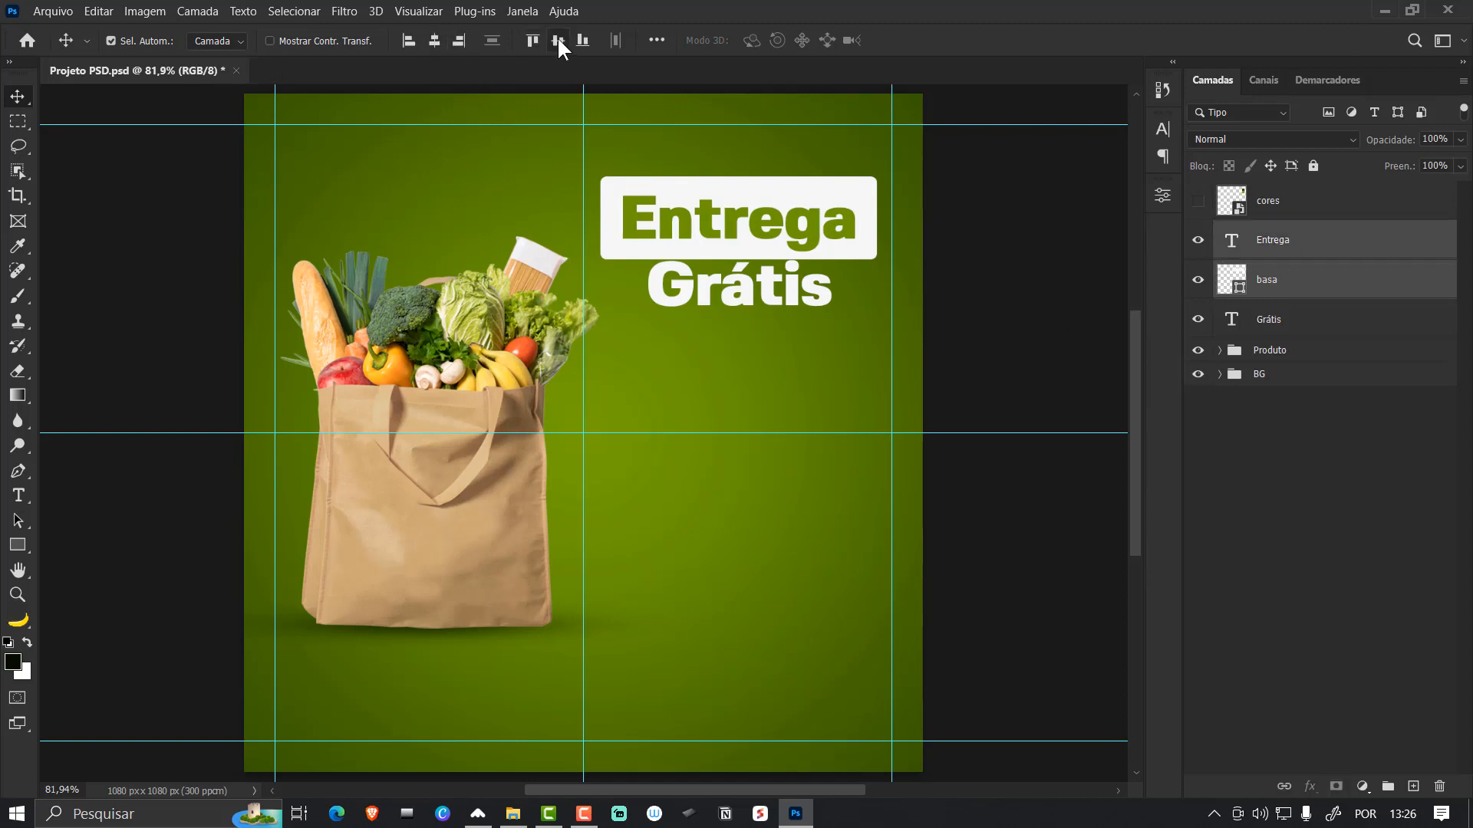
pyautogui.click(558, 39)
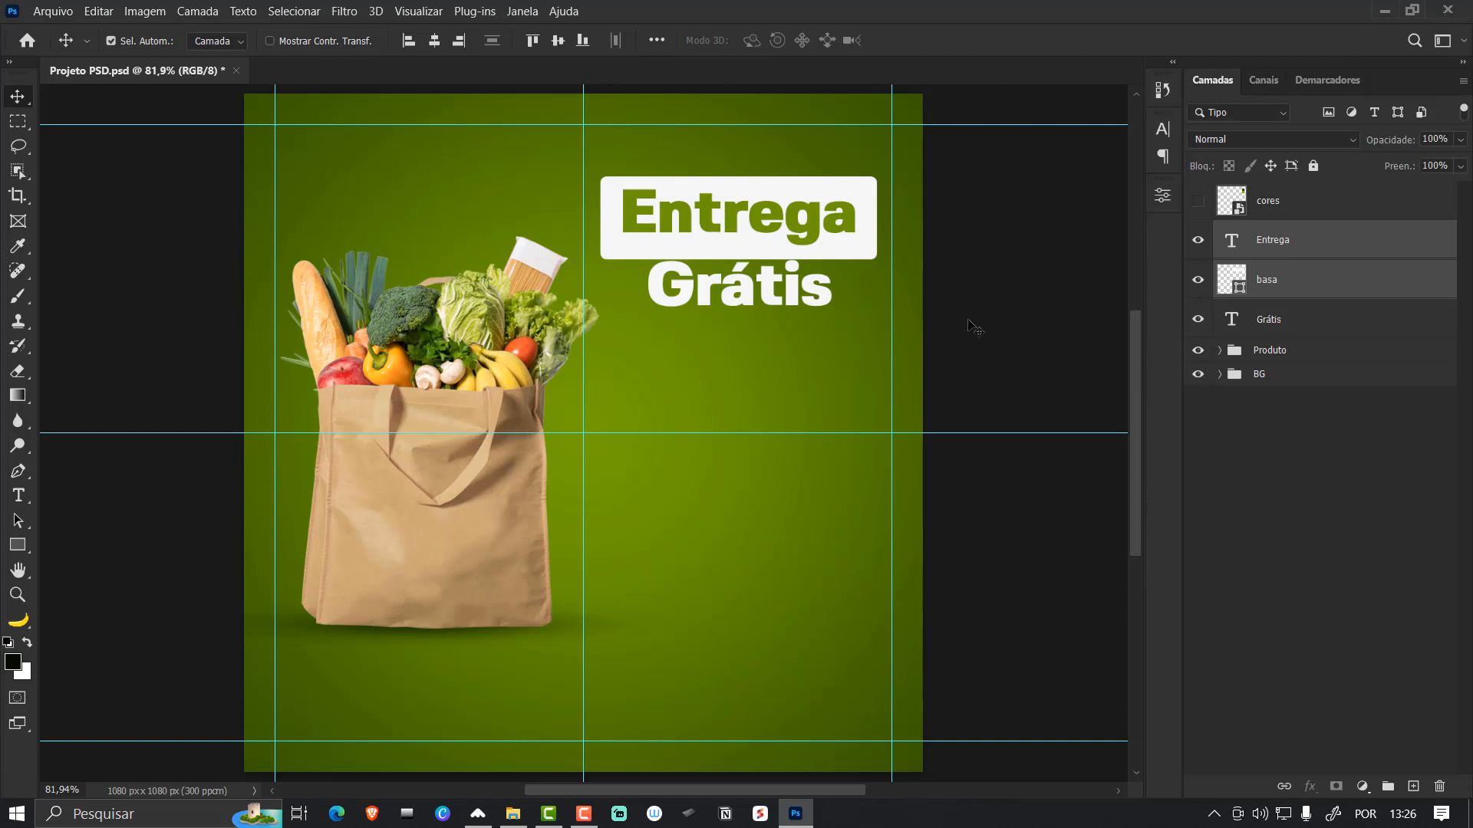
# - Move Grátis slightly down, centred beneath the white Entrega box, to leave a small gap
pyautogui.click(1024, 310)
pyautogui.click(794, 295)
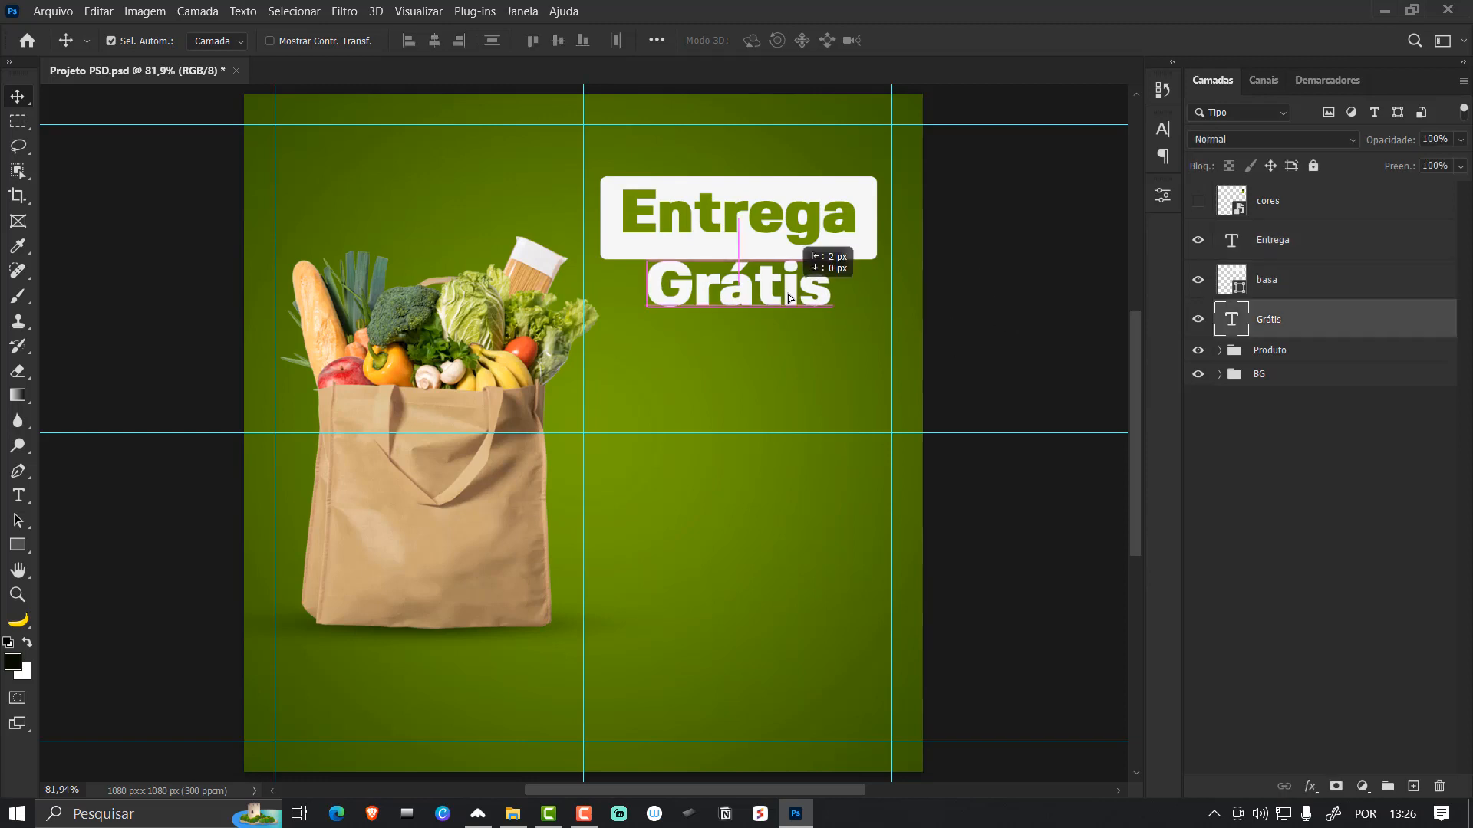
pyautogui.moveTo(789, 296); pyautogui.dragTo(788, 302)
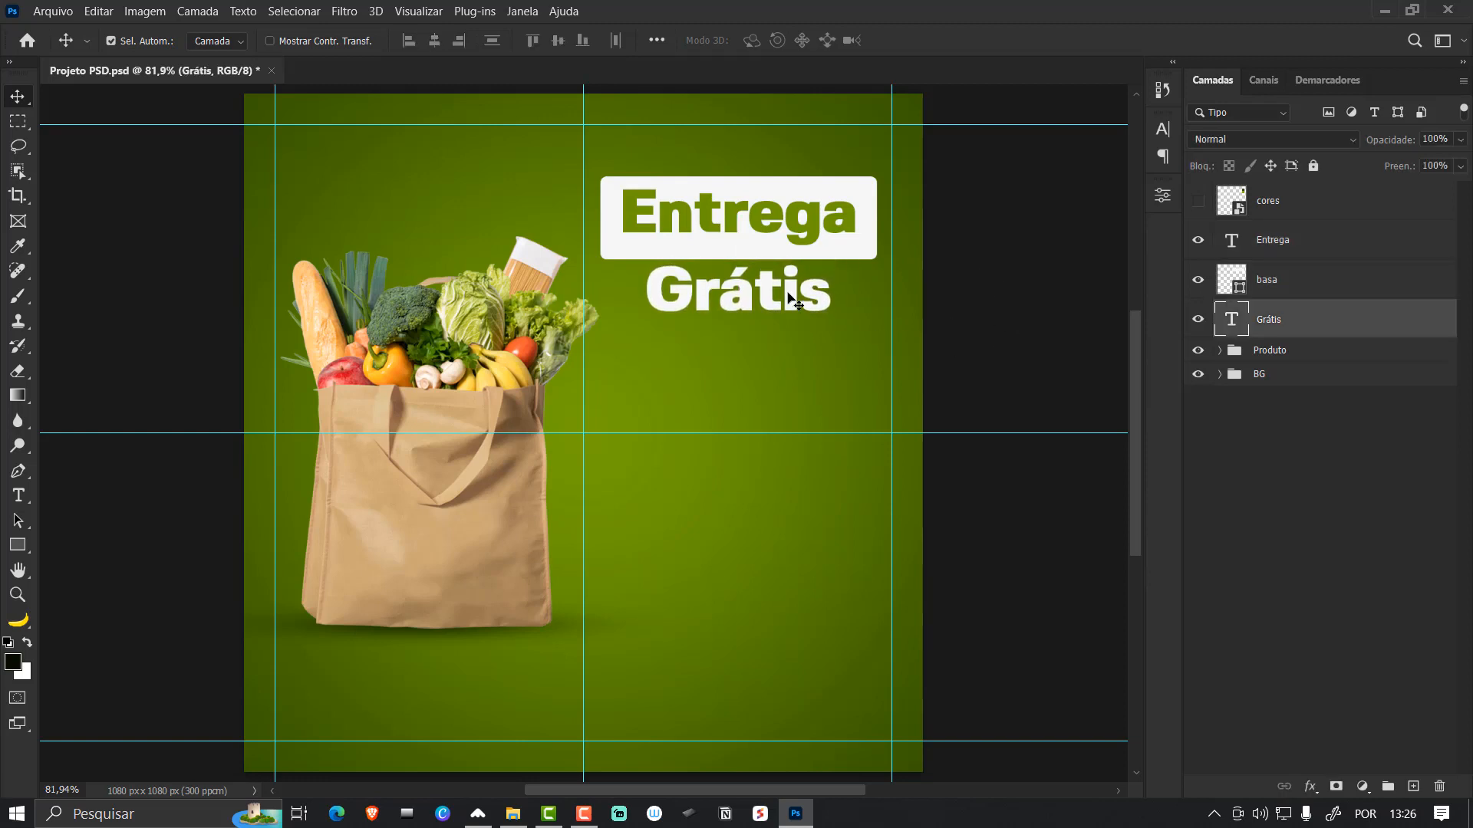
# - Scale the Entrega, basa and Grátis layers together to about 96%
pyautogui.keyDown('shift'); pyautogui.click(1298, 246); pyautogui.keyUp('shift')
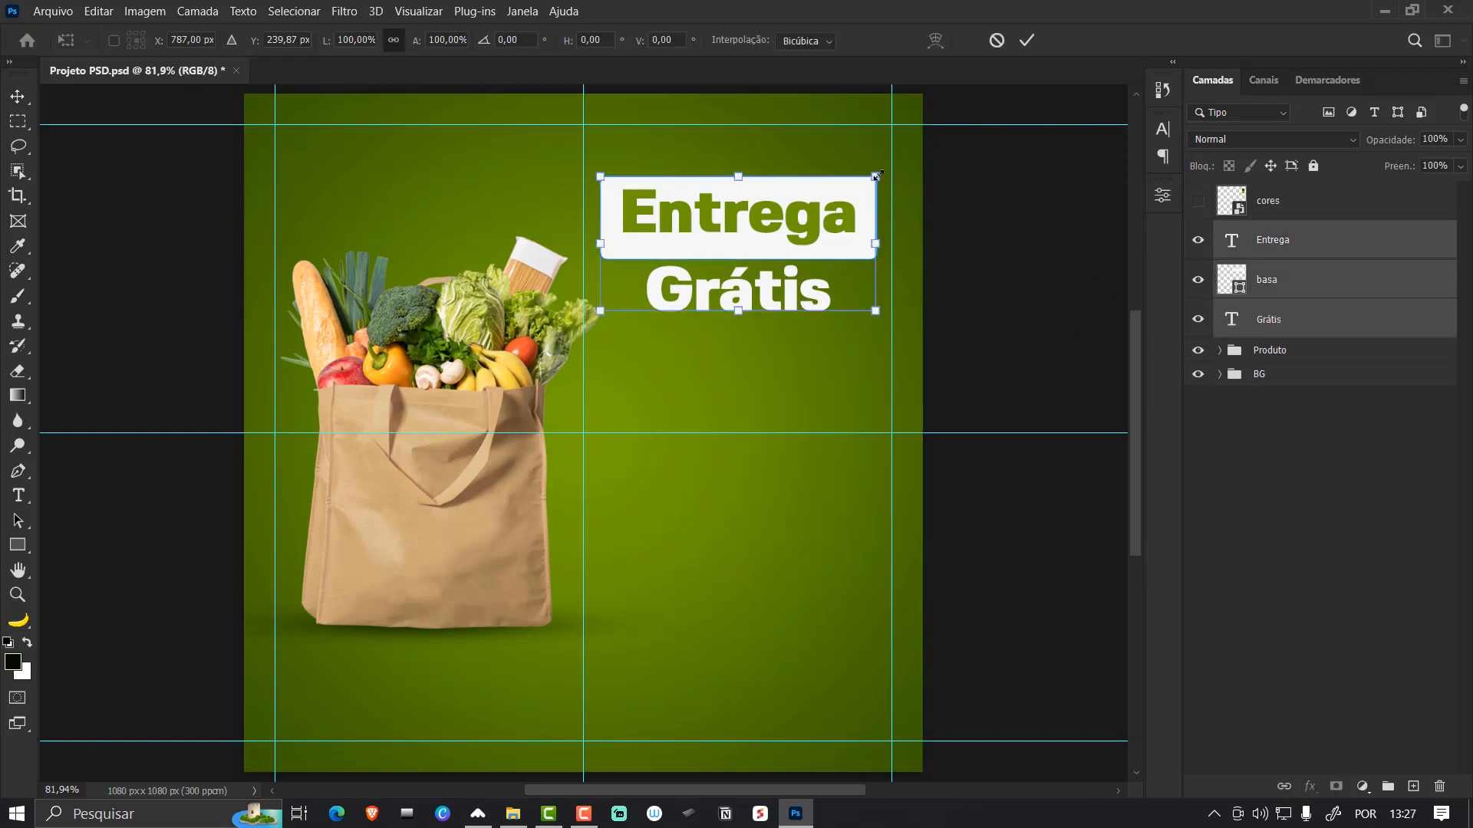
pyautogui.moveTo(875, 176); pyautogui.dragTo(873, 176)
pyautogui.press('Return')
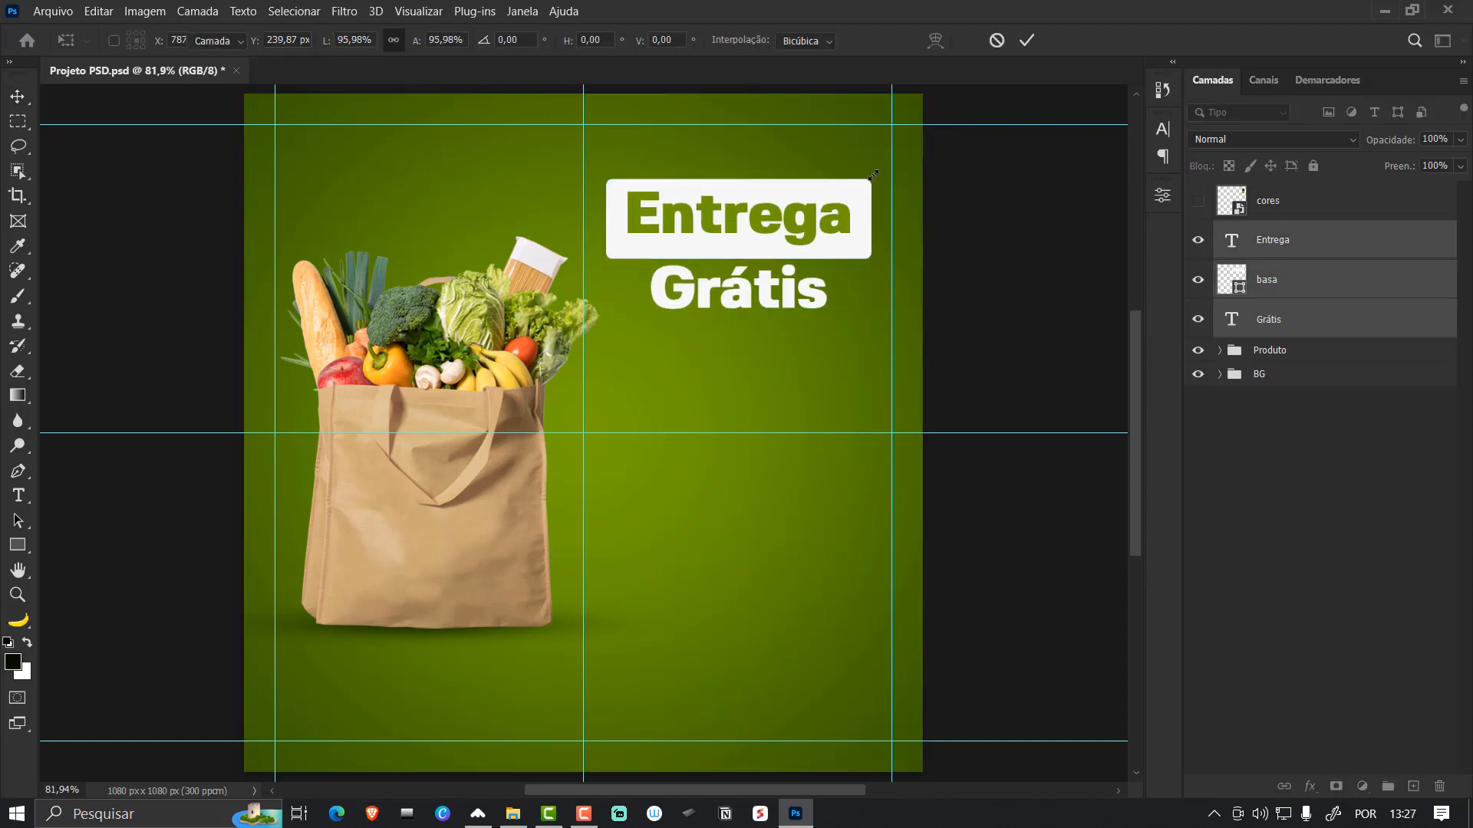
pyautogui.click(1028, 269)
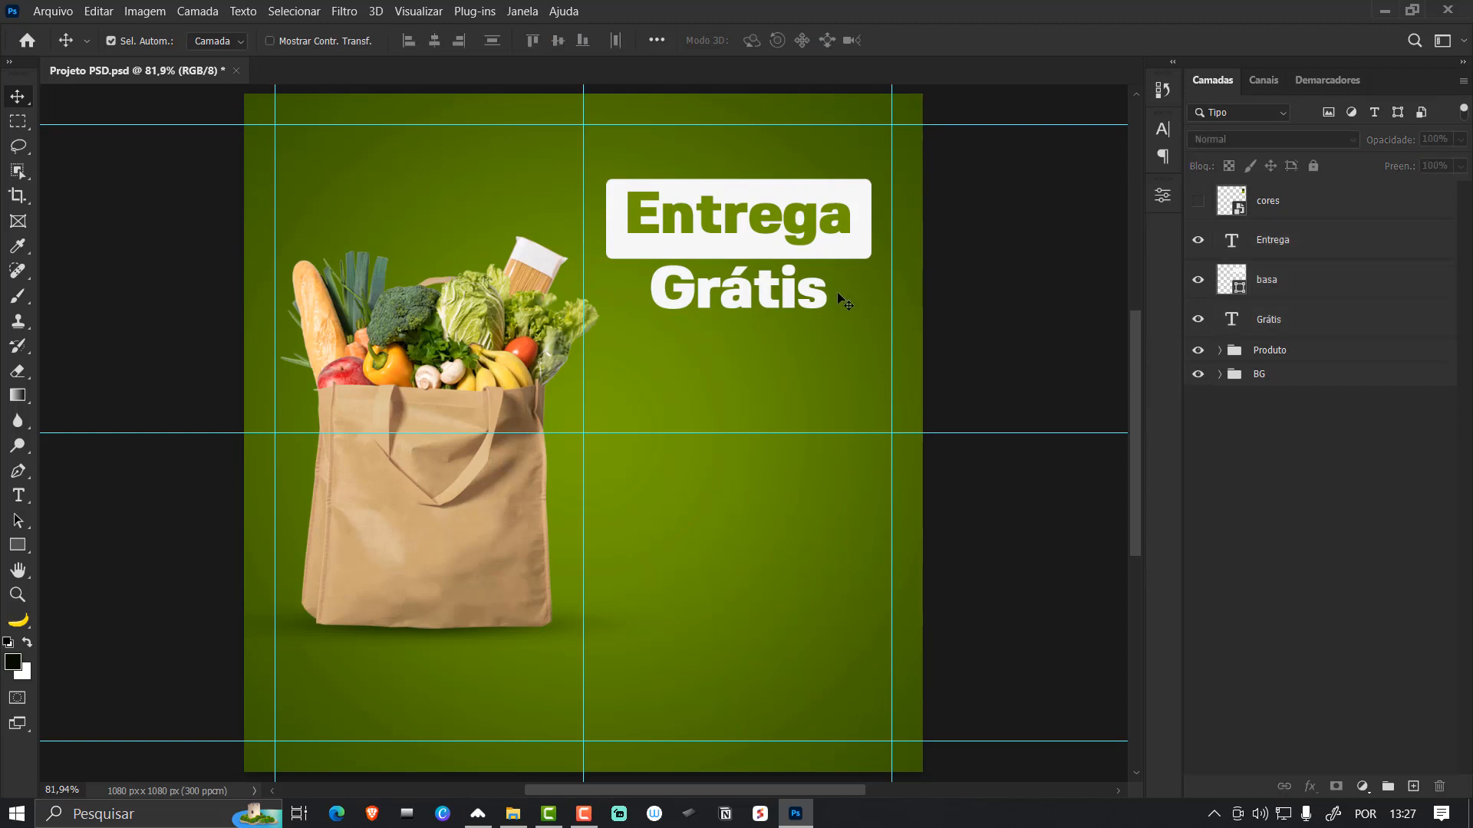
# - Duplicate the Grátis text layer and place the copy beneath the original in the layer stack
pyautogui.click(794, 299)
pyautogui.hotkey('ctrl', 'j')
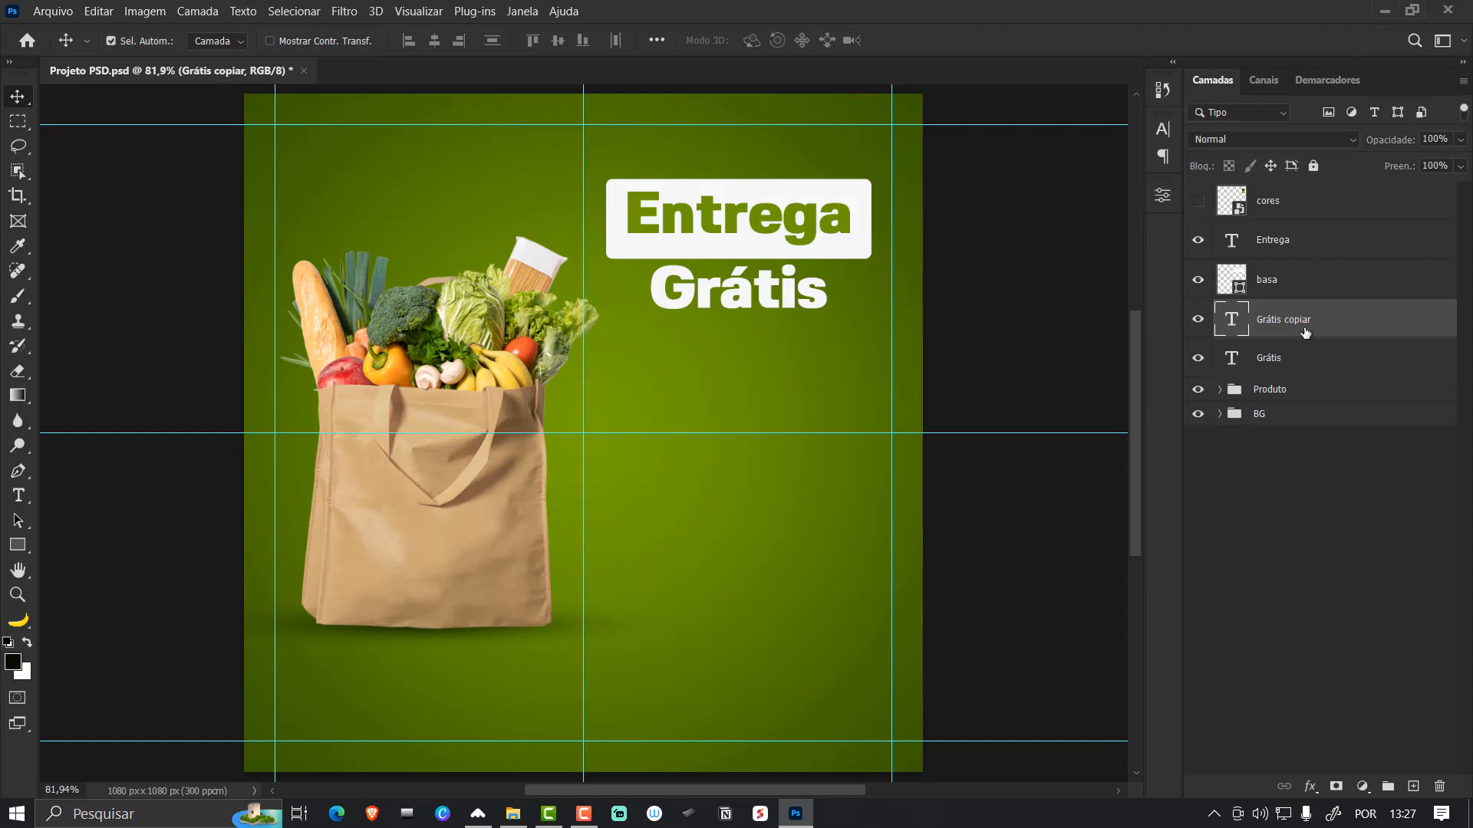
pyautogui.moveTo(1304, 331); pyautogui.dragTo(1293, 370)
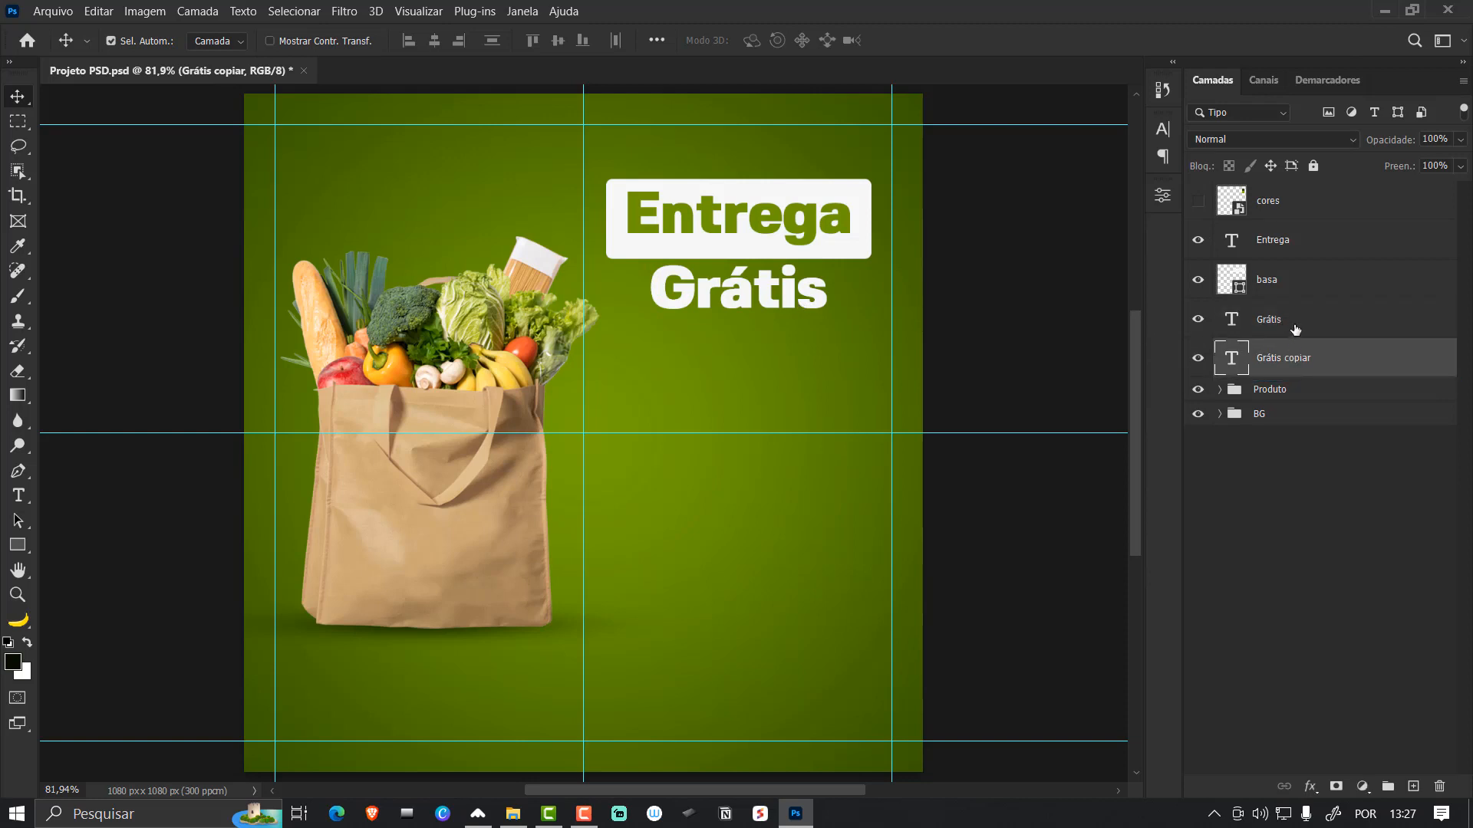
# - Group the Entrega, basa and original Grátis layers and name the group tema
pyautogui.click(1293, 328)
pyautogui.keyDown('shift'); pyautogui.click(1278, 245); pyautogui.keyUp('shift')
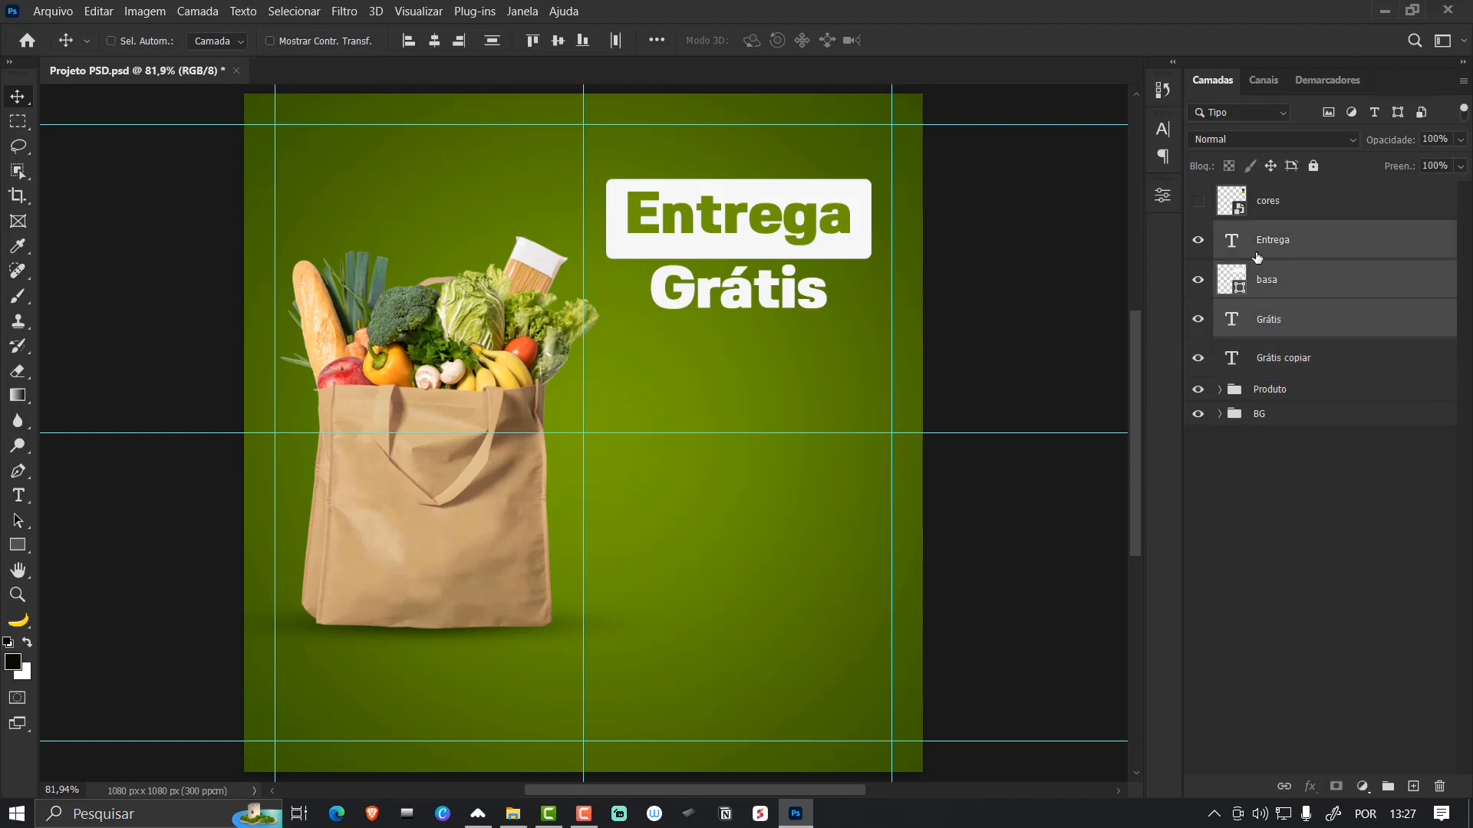
pyautogui.hotkey('ctrl', 'g')
pyautogui.doubleClick(1271, 231)
pyautogui.write('tema')
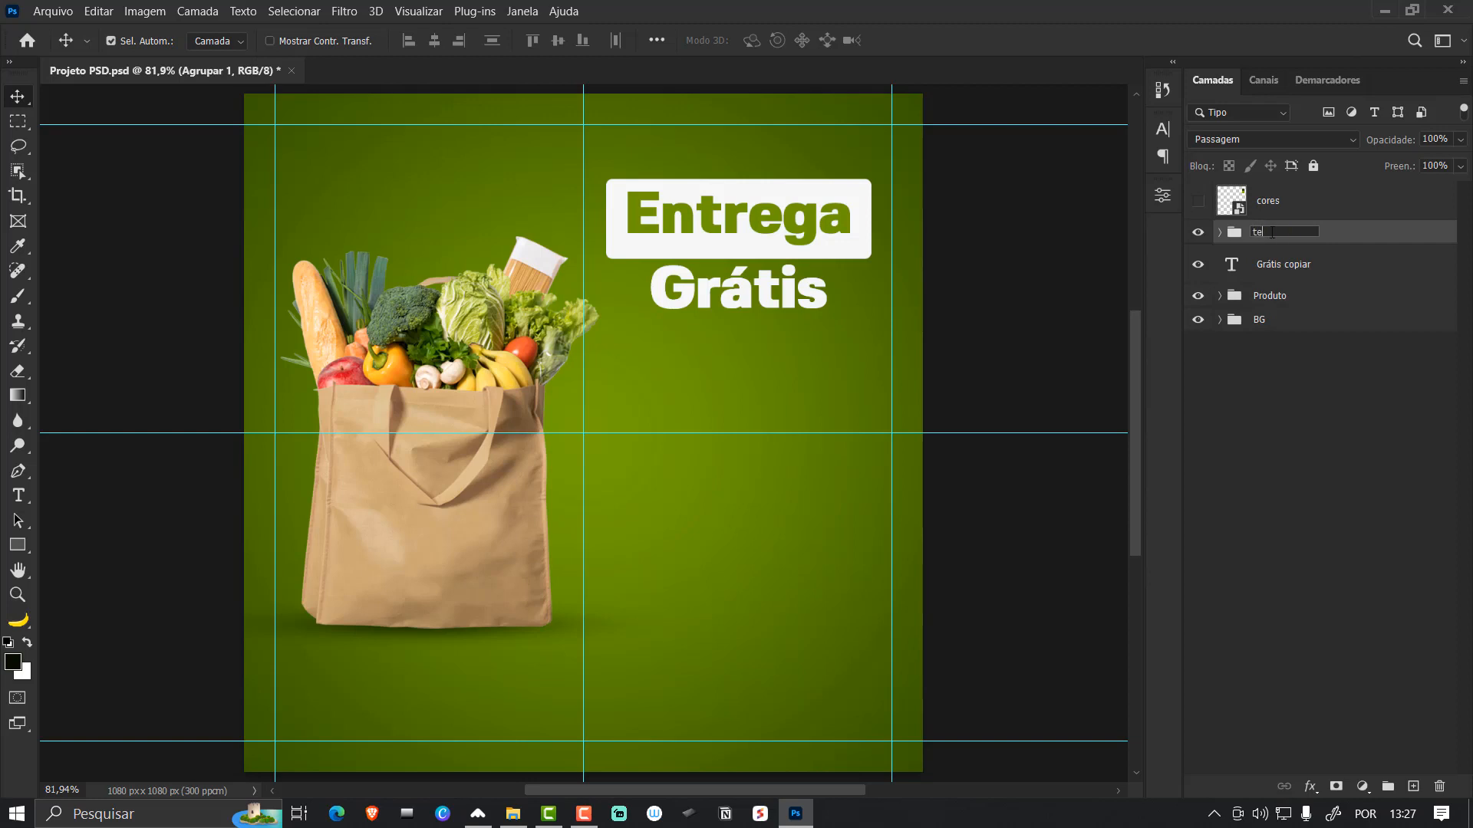
pyautogui.press('Return')
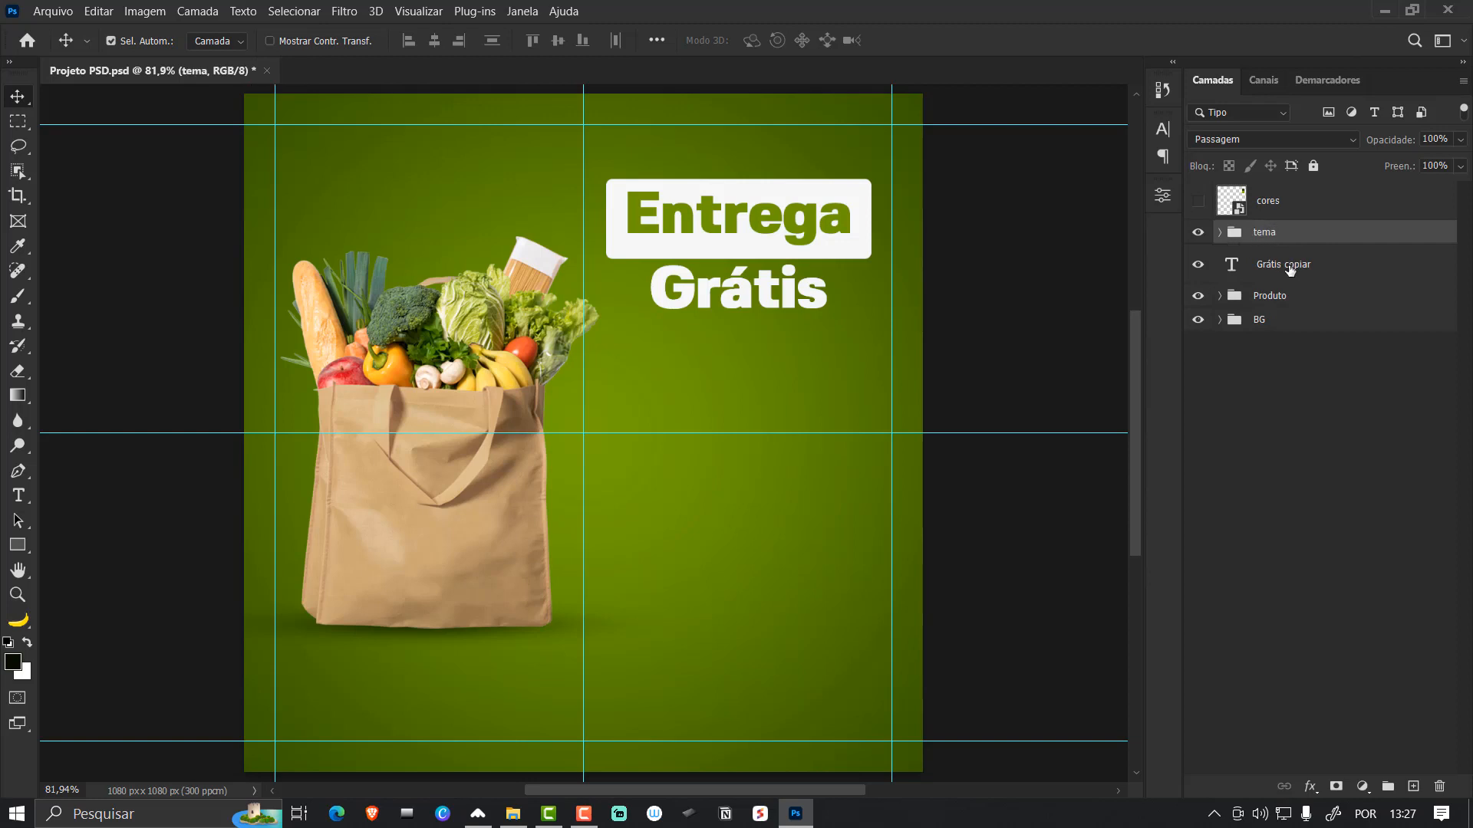
# - Move the Grátis copy straight down to just above the canvas's horizontal centre guide, centred under the headline
pyautogui.click(1291, 264)
pyautogui.hotkey('ctrl', 't')
pyautogui.moveTo(764, 295); pyautogui.dragTo(751, 416)
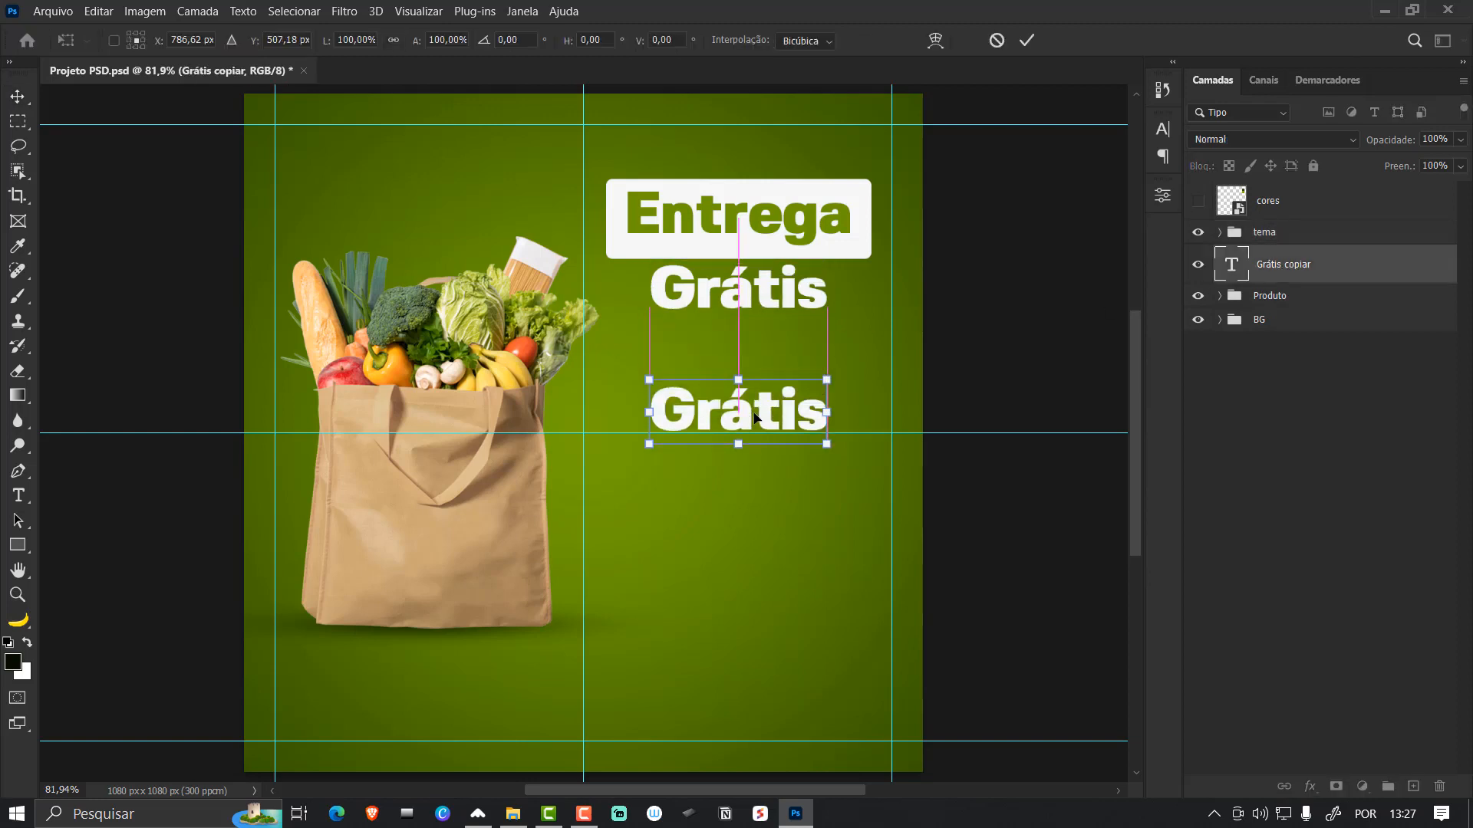
pyautogui.press('Return')
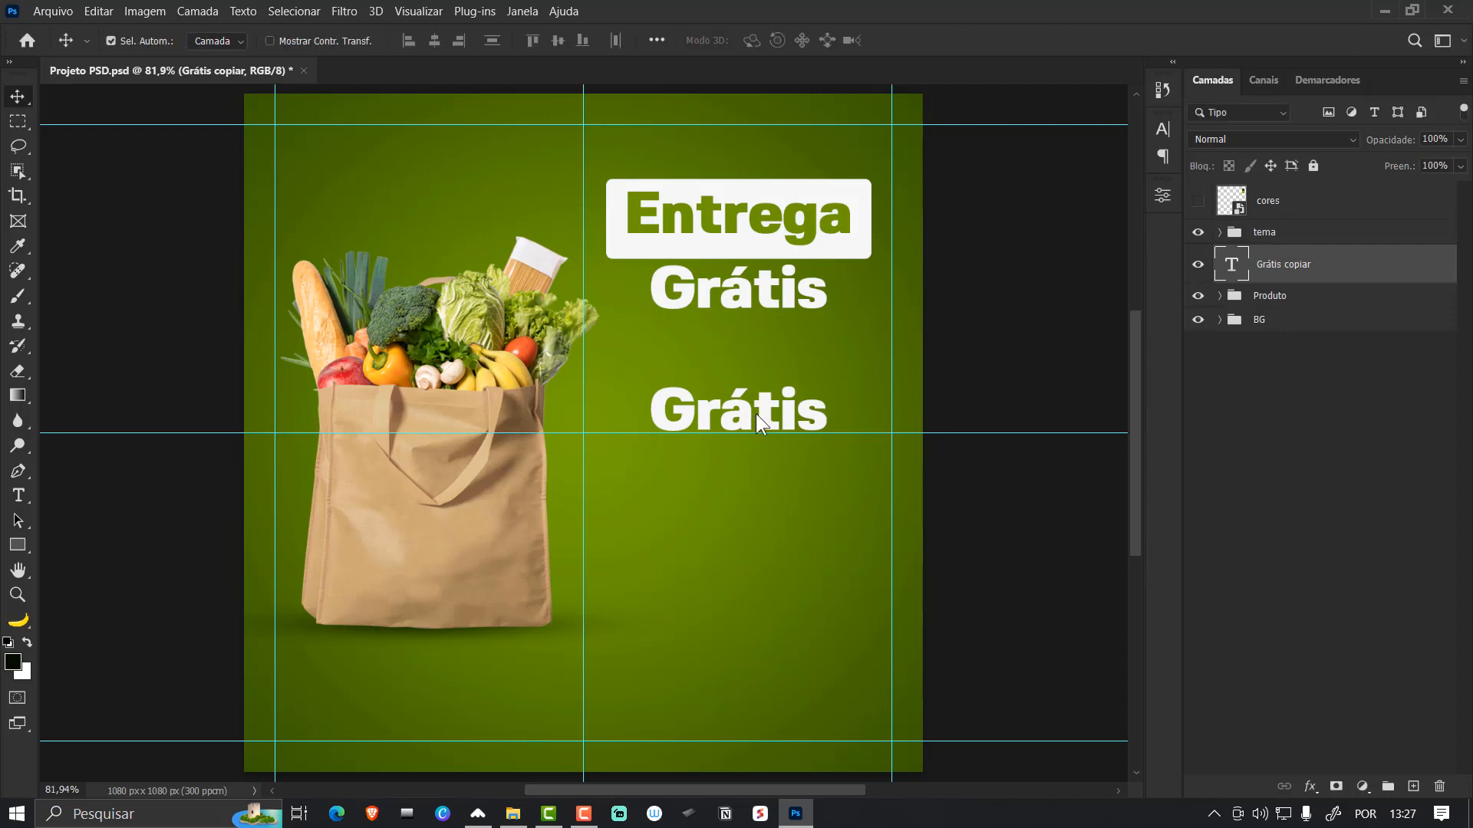
pyautogui.click(1163, 196)
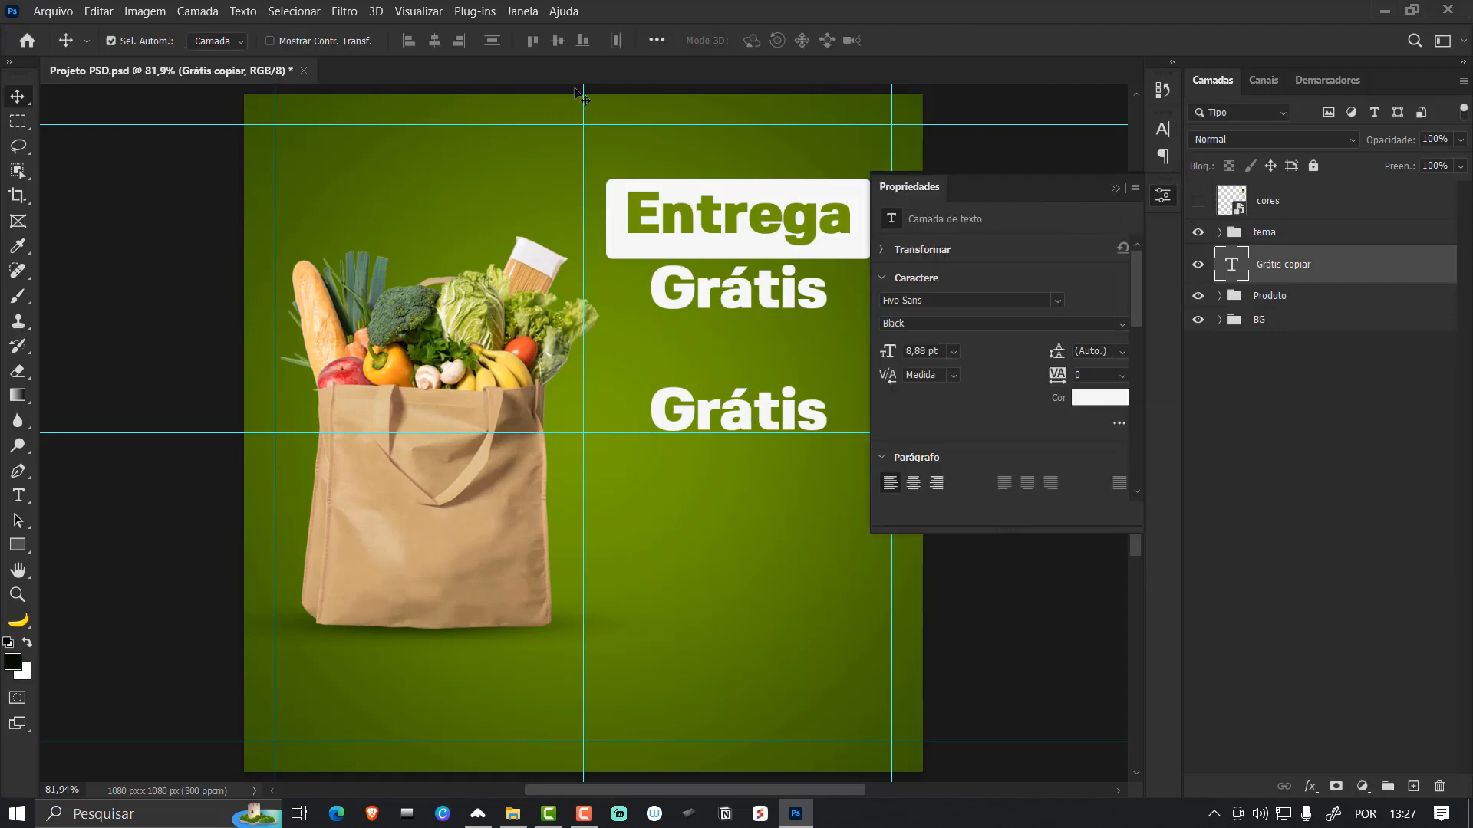
pyautogui.click(521, 11)
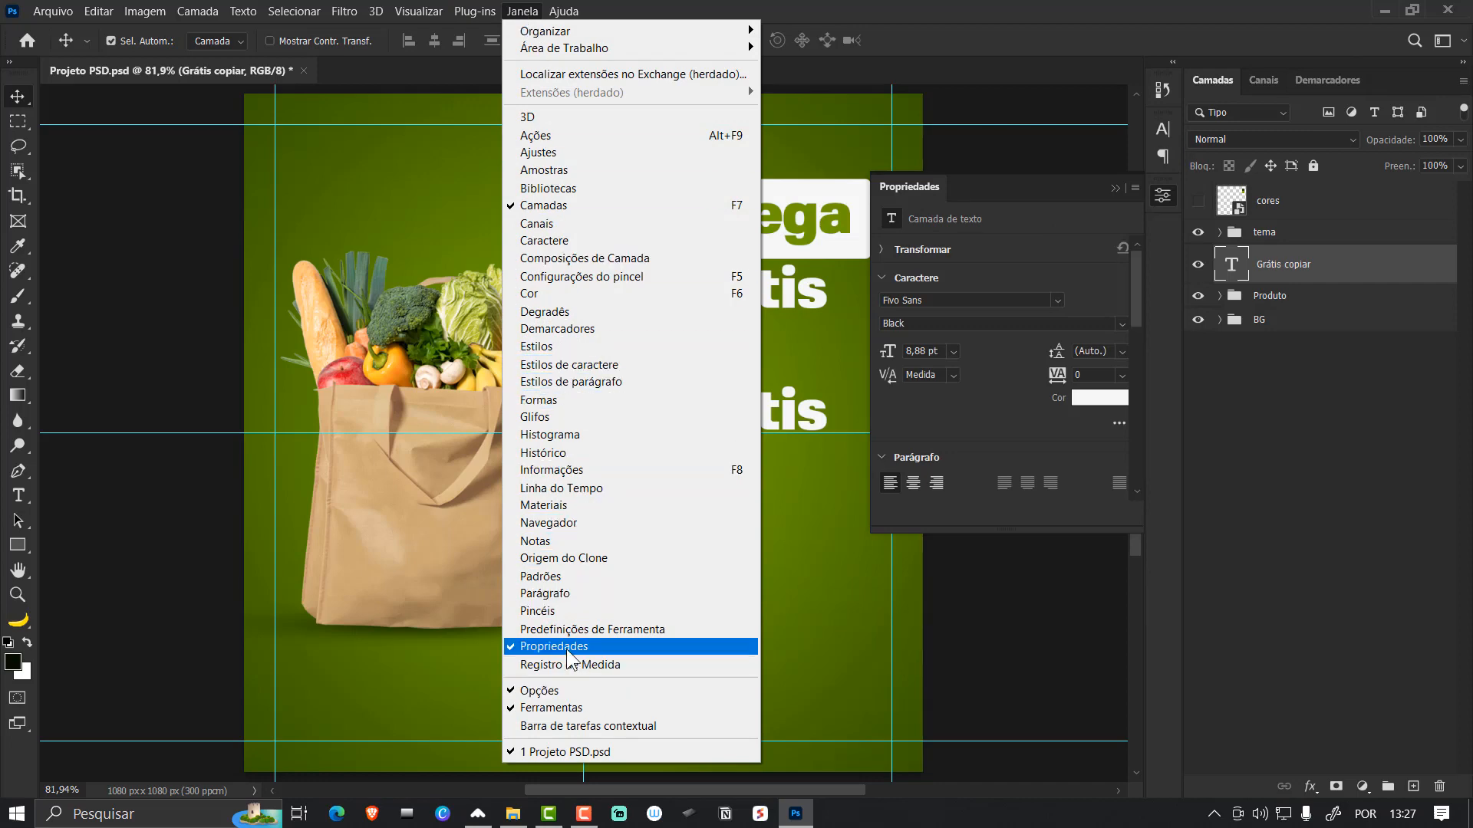
pyautogui.click(528, 11)
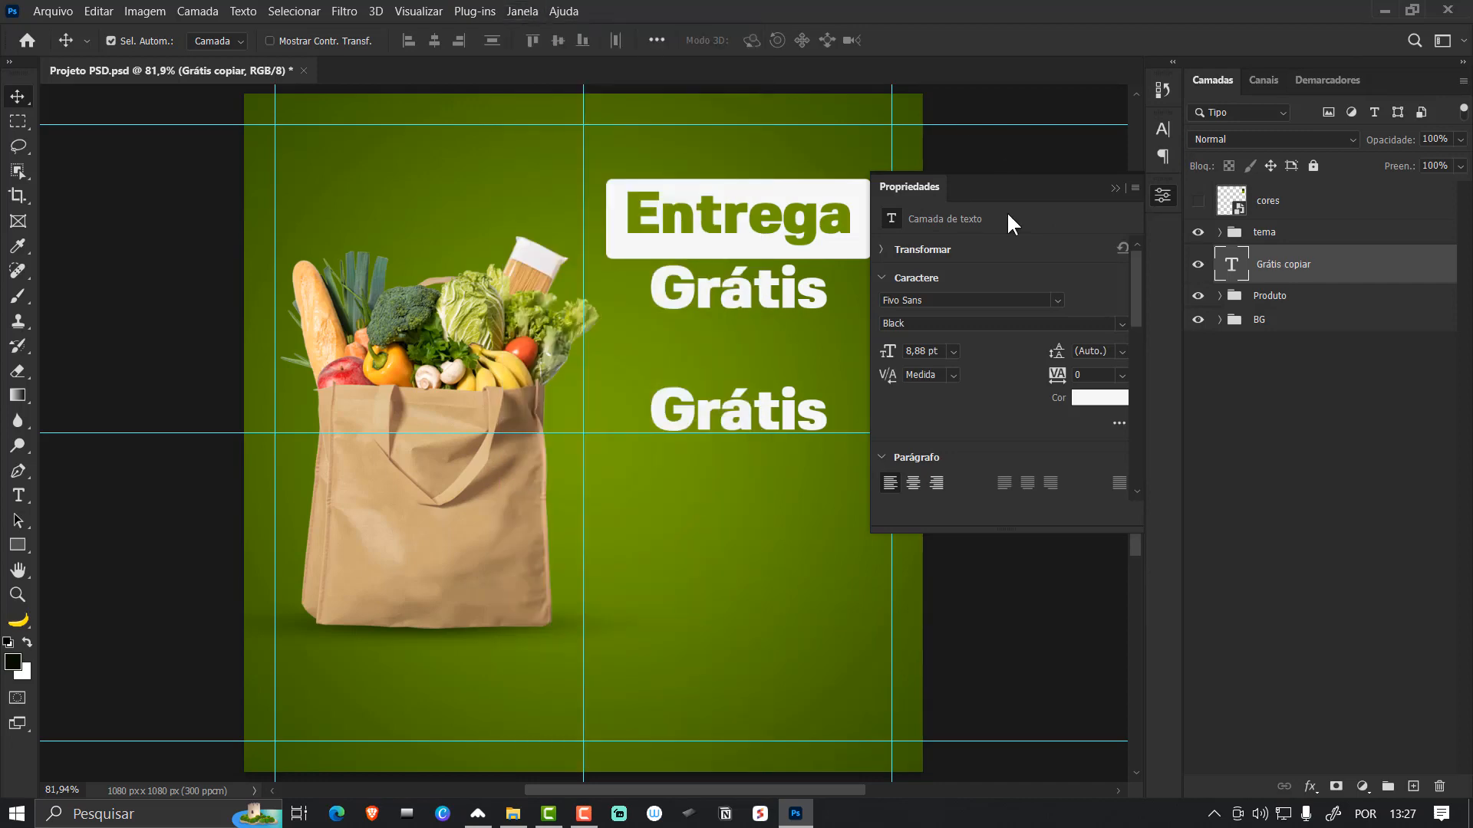
pyautogui.click(1160, 197)
# - Set the lower Grátis text to Fivo Sans Medium and scale it down to about 4,23 pt, its left edge in line with the Entrega box
pyautogui.moveTo(811, 413); pyautogui.dragTo(810, 414)
pyautogui.click(1164, 128)
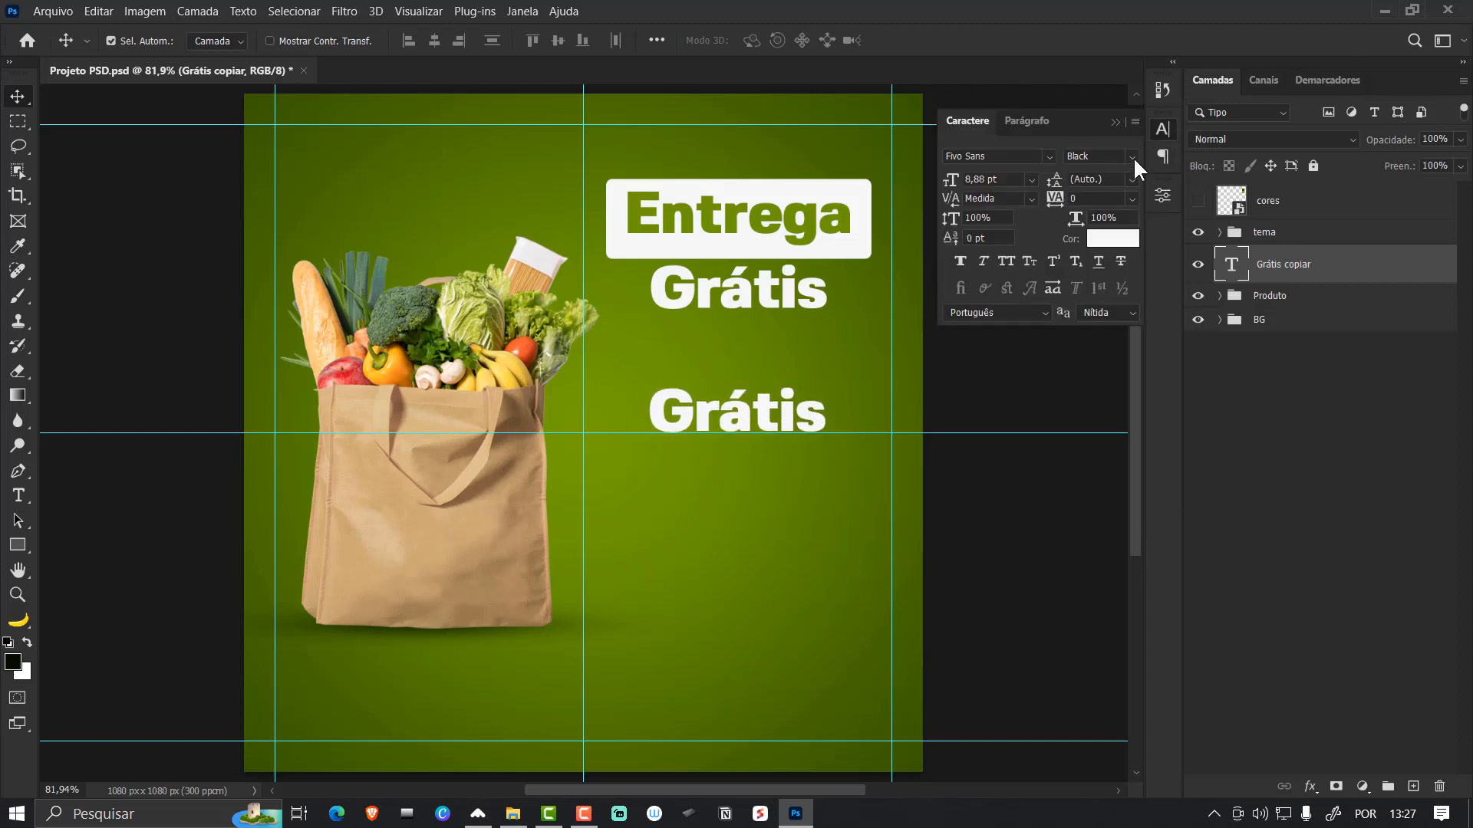
pyautogui.click(1132, 156)
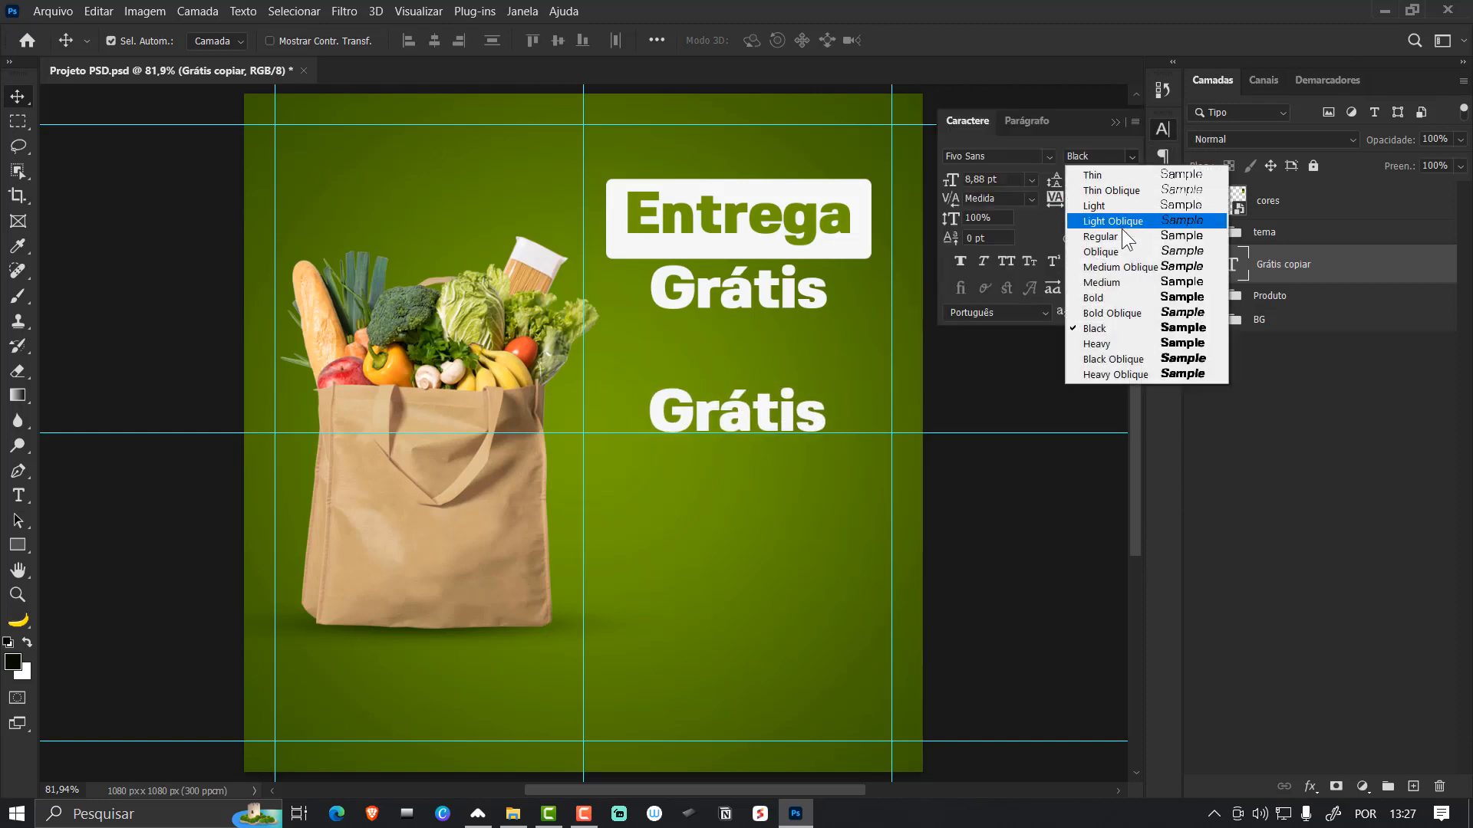
pyautogui.click(1116, 283)
pyautogui.hotkey('ctrl', 't')
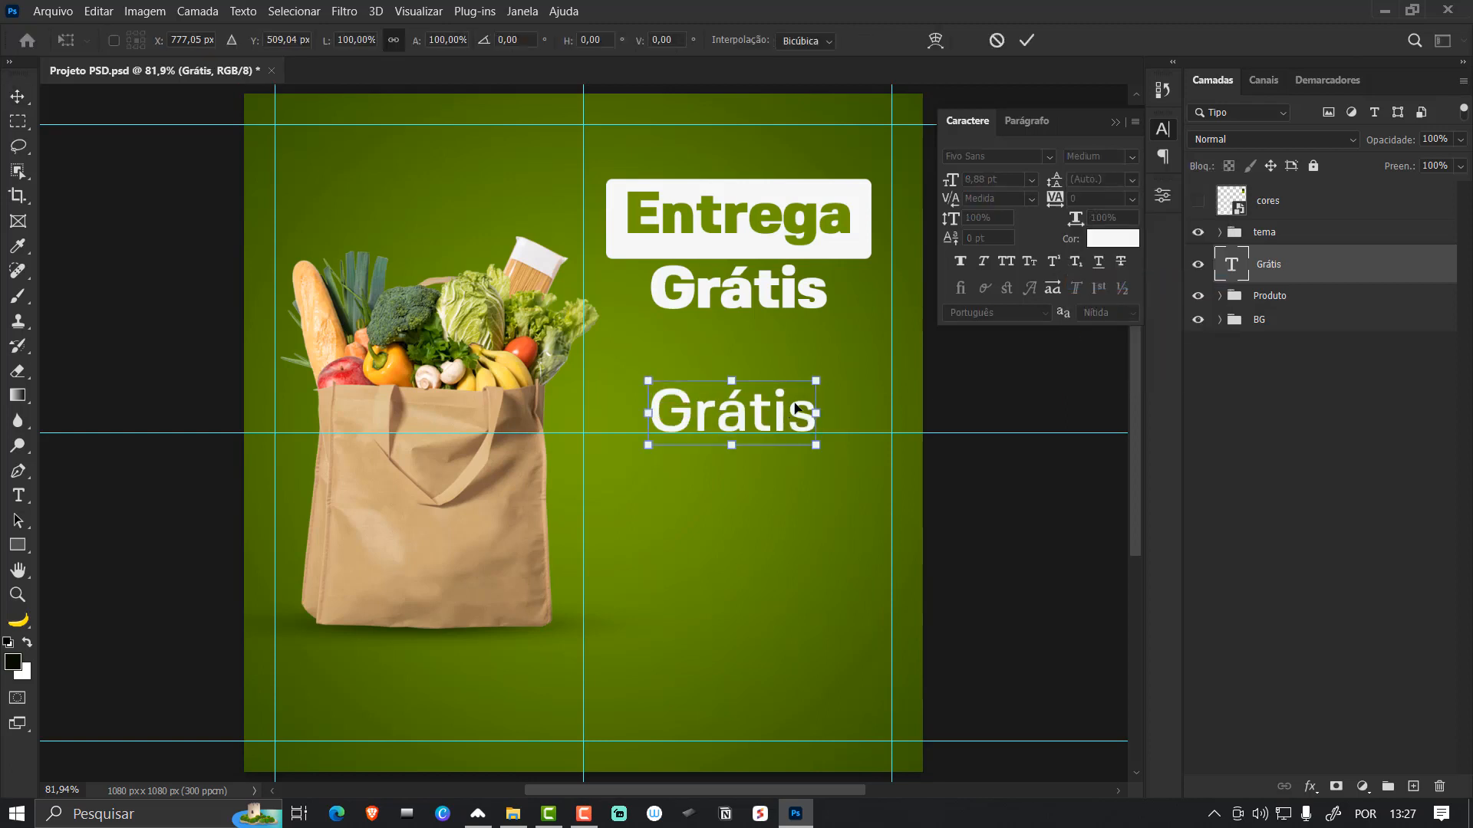
pyautogui.moveTo(824, 377); pyautogui.dragTo(668, 383)
pyautogui.press('Return')
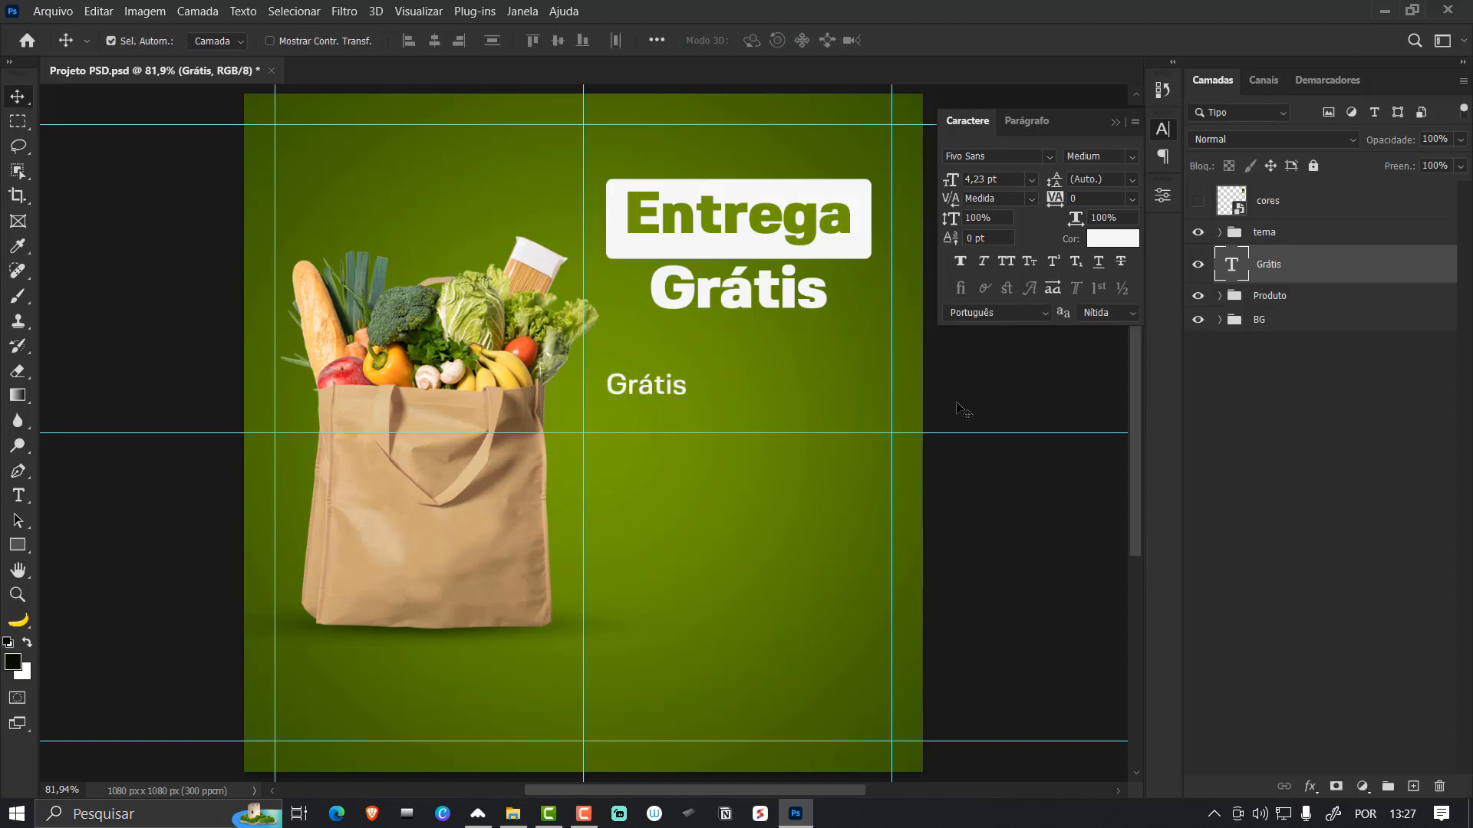
# - Scale the lower Grátis text down by a further 81% or so, to about 3,44 pt
pyautogui.press('t')
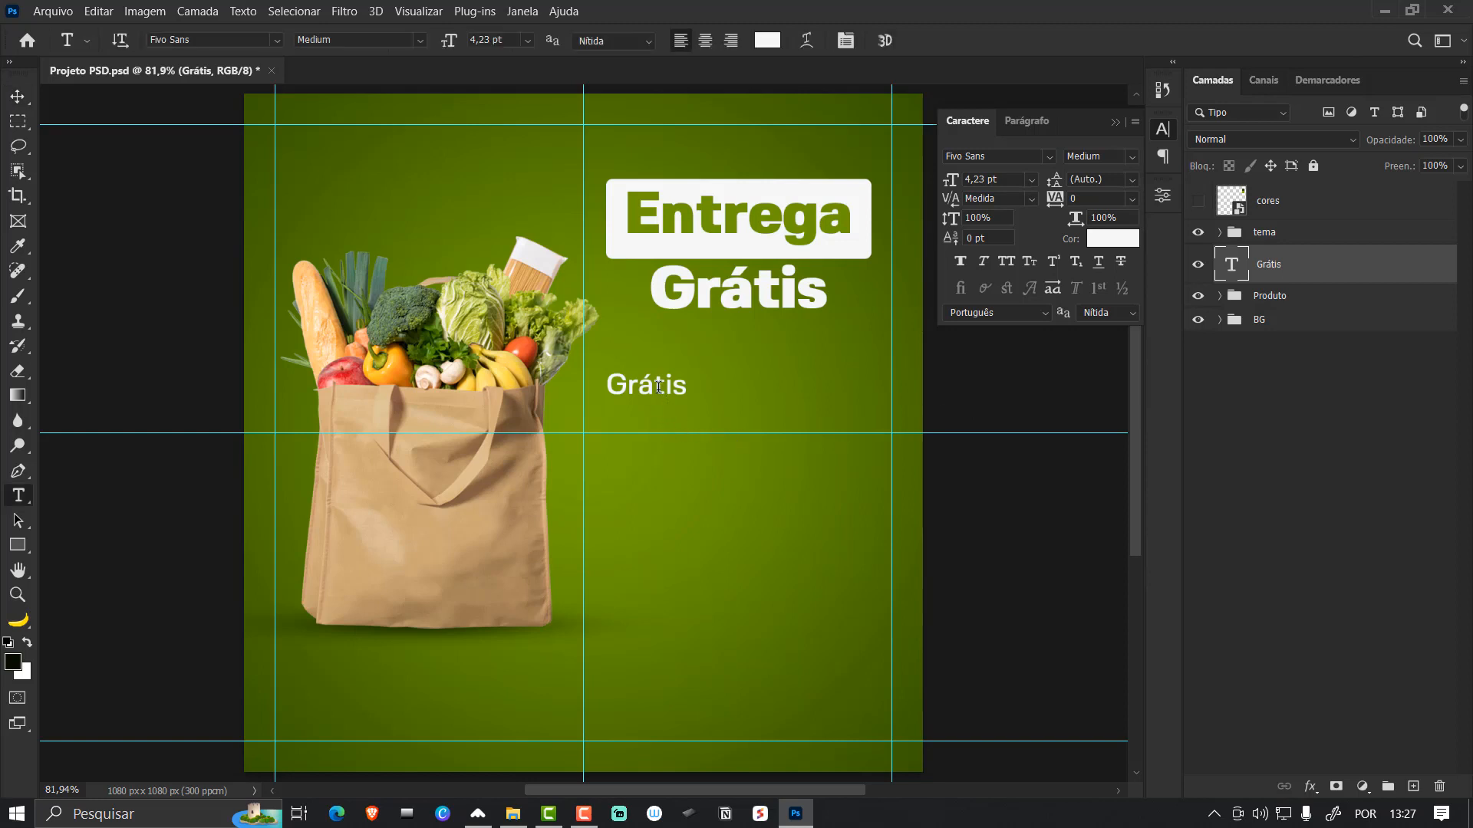
pyautogui.click(658, 384)
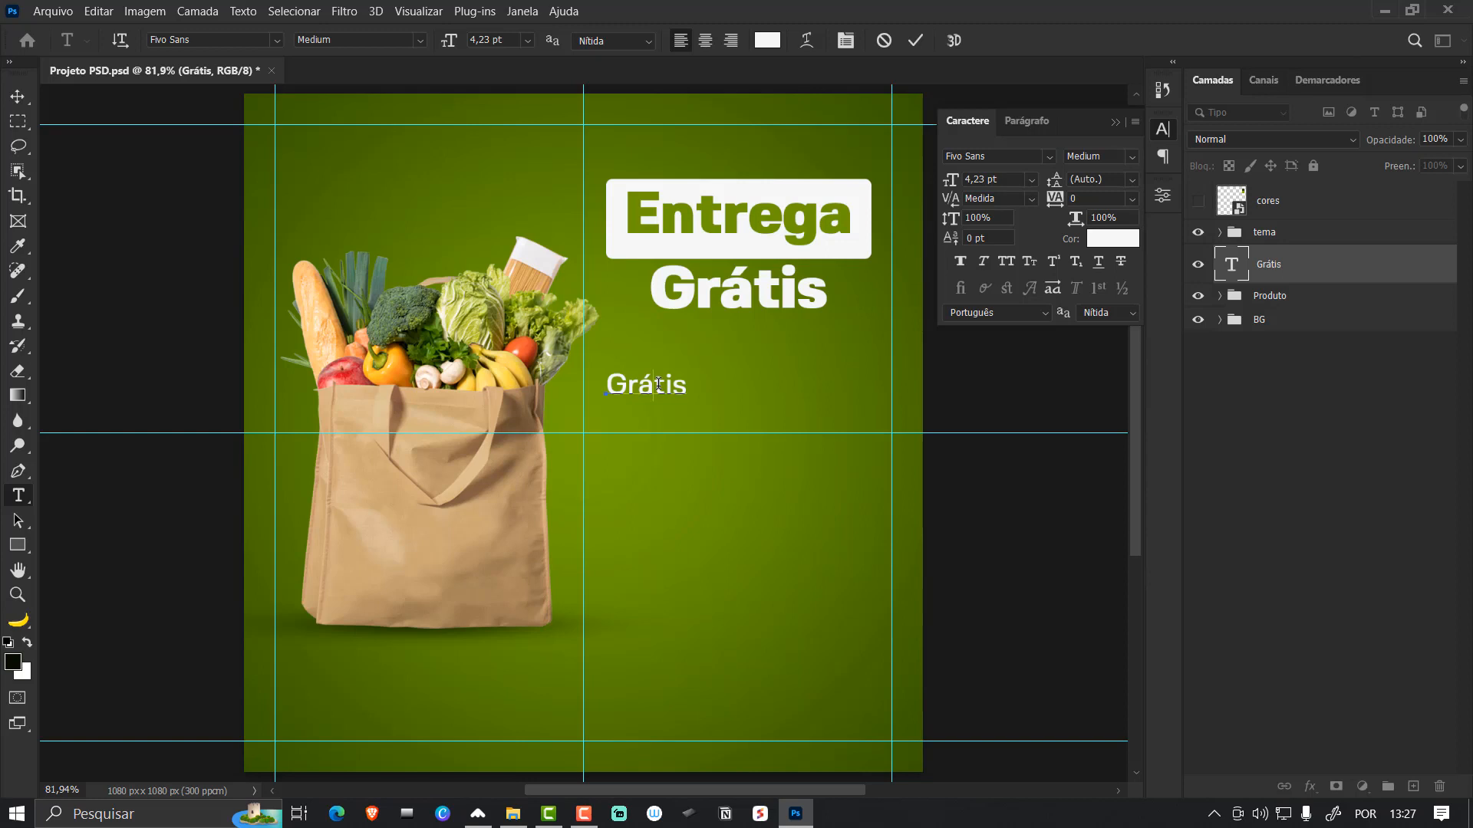
pyautogui.doubleClick(658, 383)
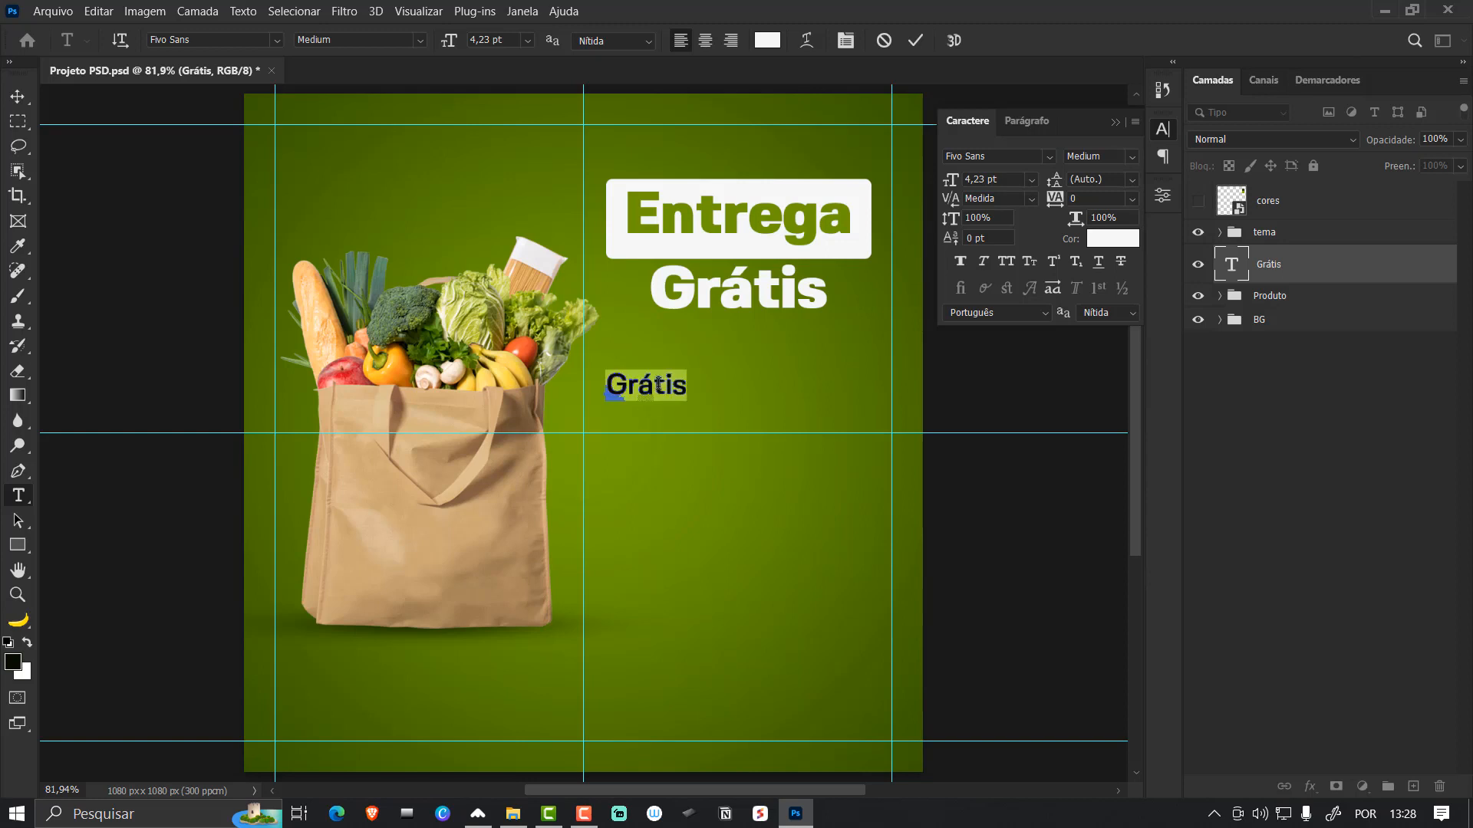
pyautogui.hotkey('ctrl', 'Return')
pyautogui.press('v')
pyautogui.hotkey('ctrl', 't')
pyautogui.moveTo(687, 370); pyautogui.dragTo(670, 375)
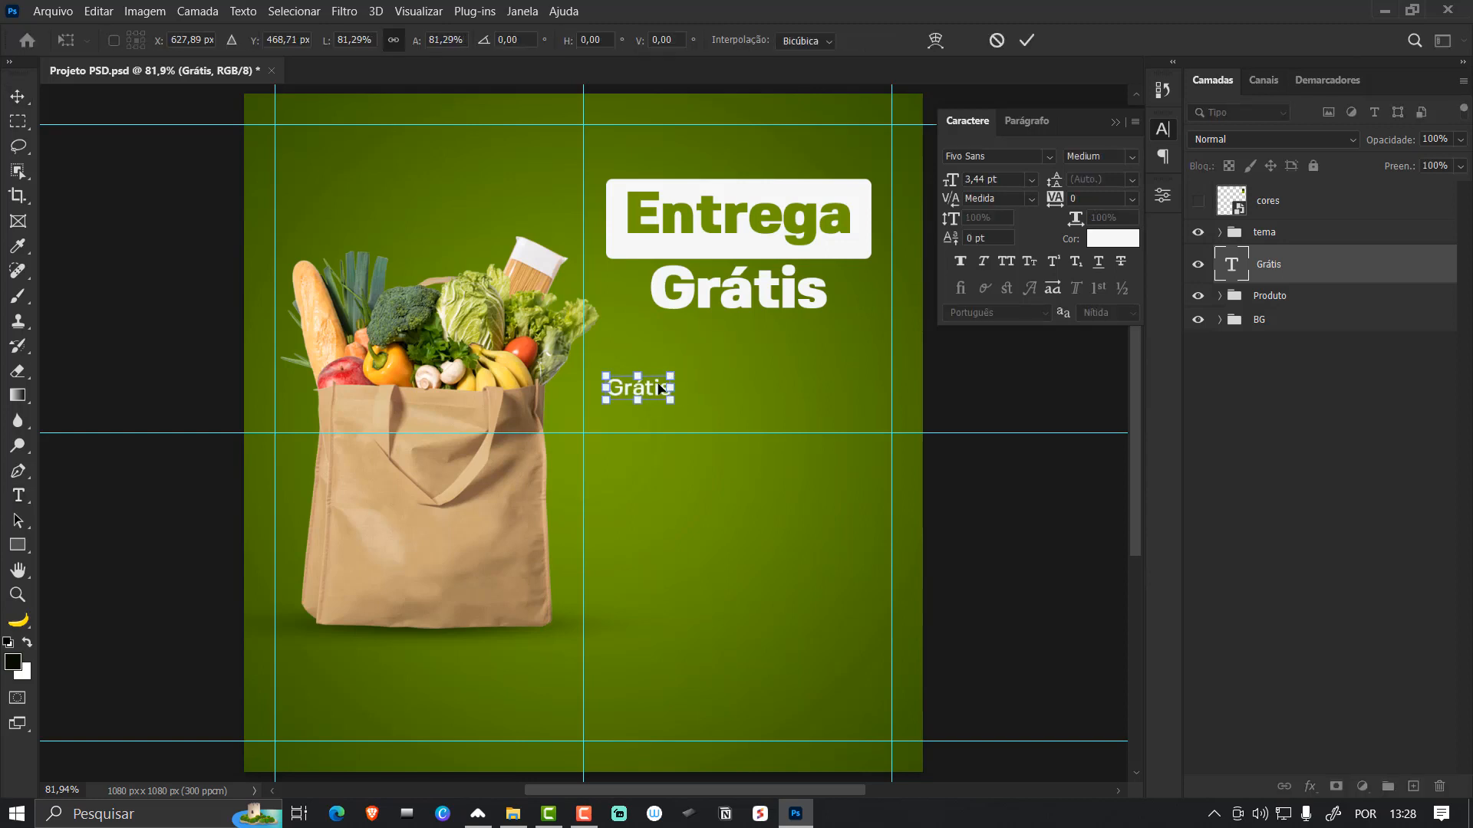
pyautogui.press('Return')
# - Replace the lower Grátis text with "Compras acima de R$800,00"
pyautogui.doubleClick(656, 386)
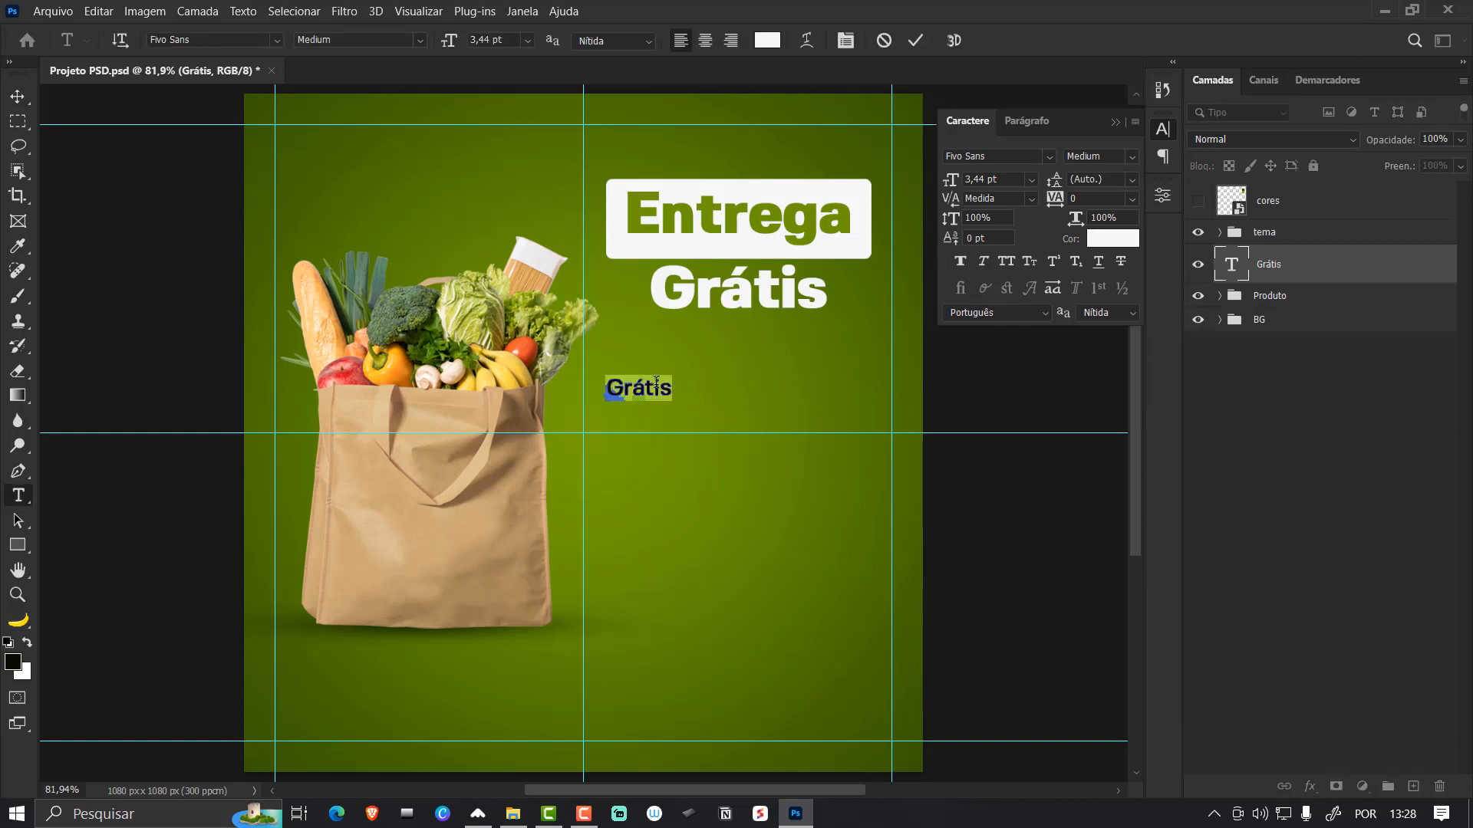
pyautogui.write('Compras acima de ')
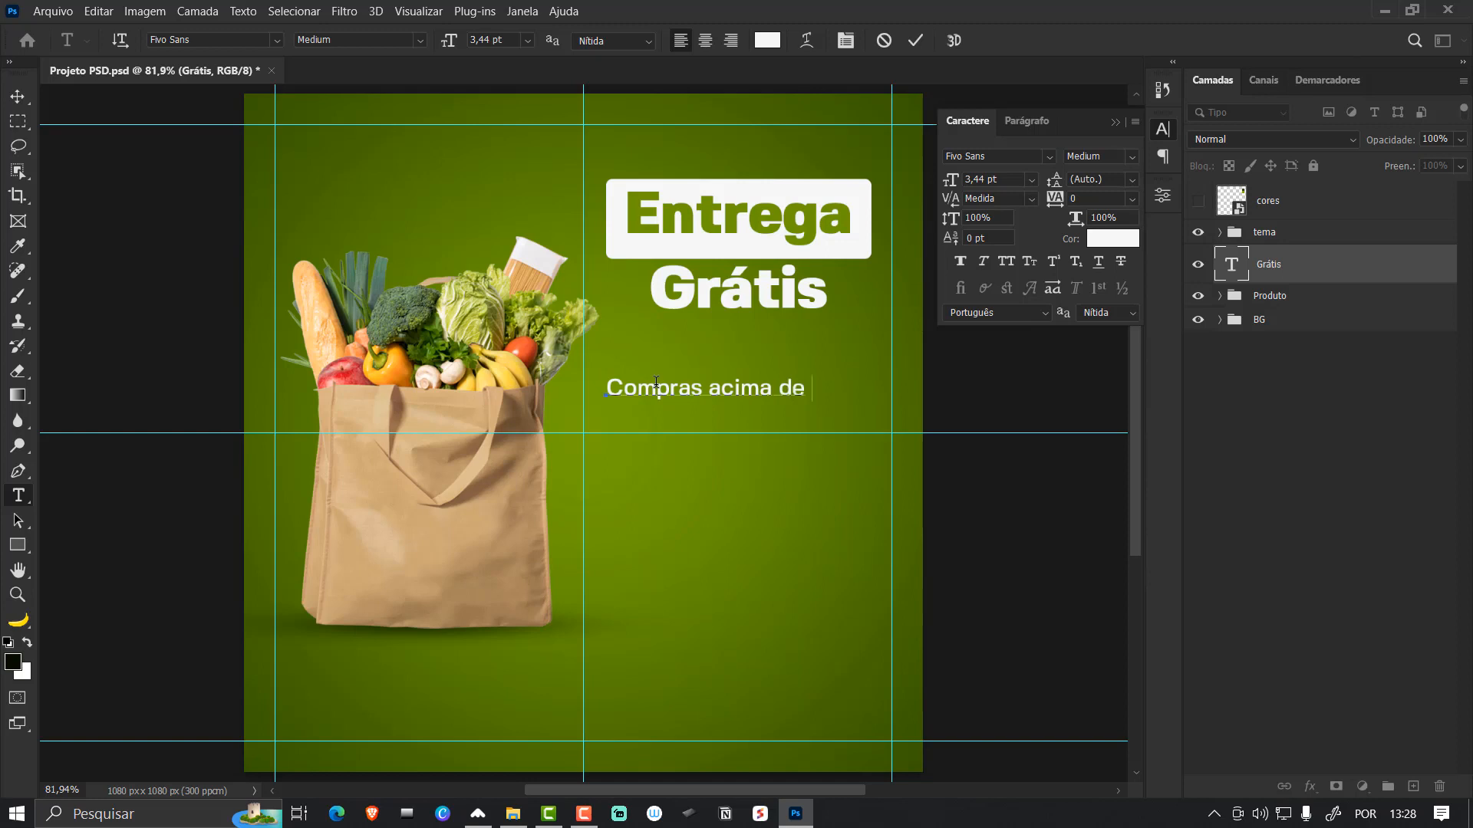
pyautogui.write('R$800,00')
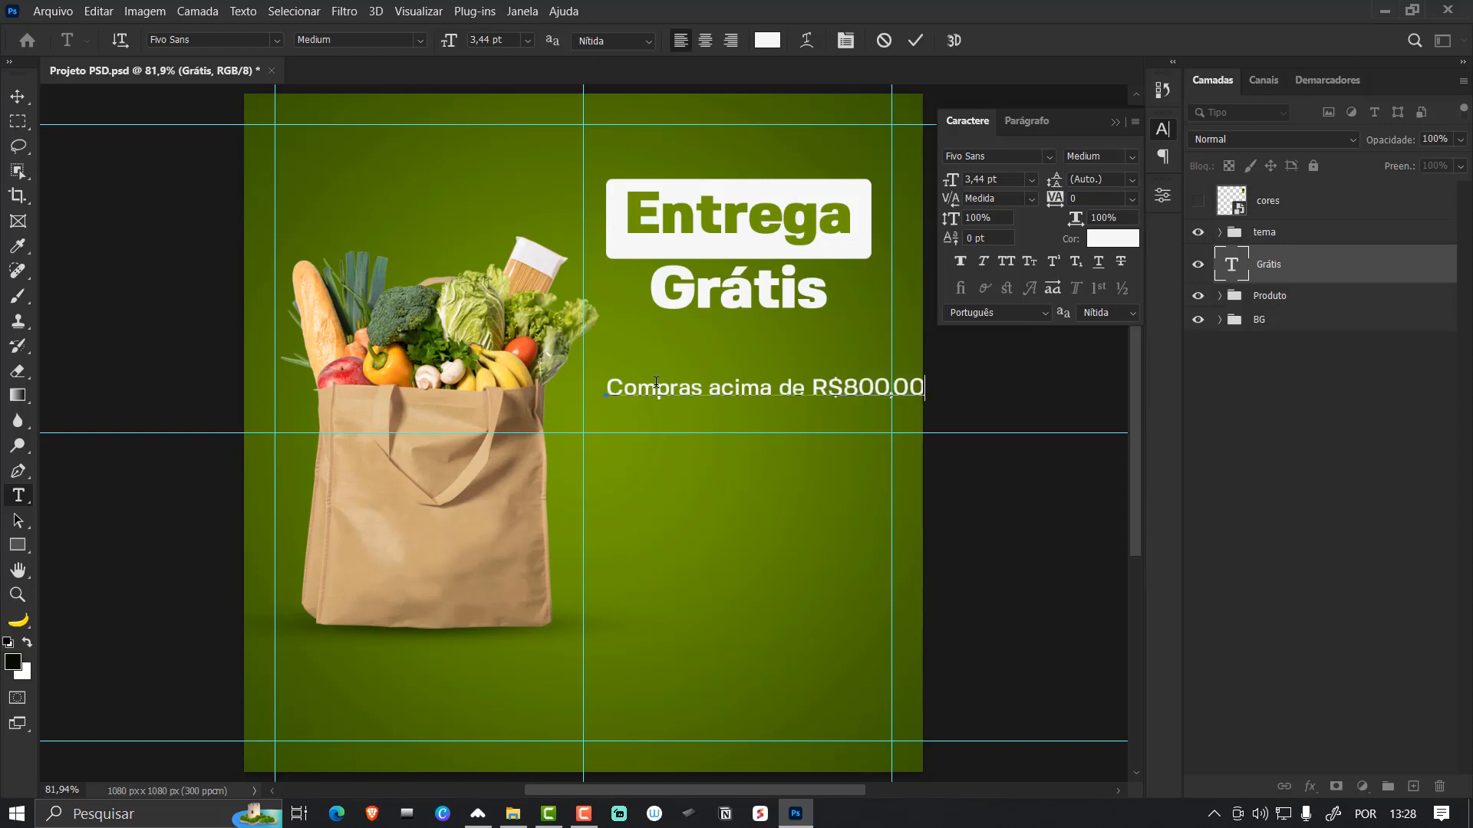
pyautogui.hotkey('ctrl', 'Return')
# - Scale the "Compras acima de R$800,00" text to about 78% (2,7 pt), keeping its left edge in place
pyautogui.press('v')
pyautogui.hotkey('ctrl', 't')
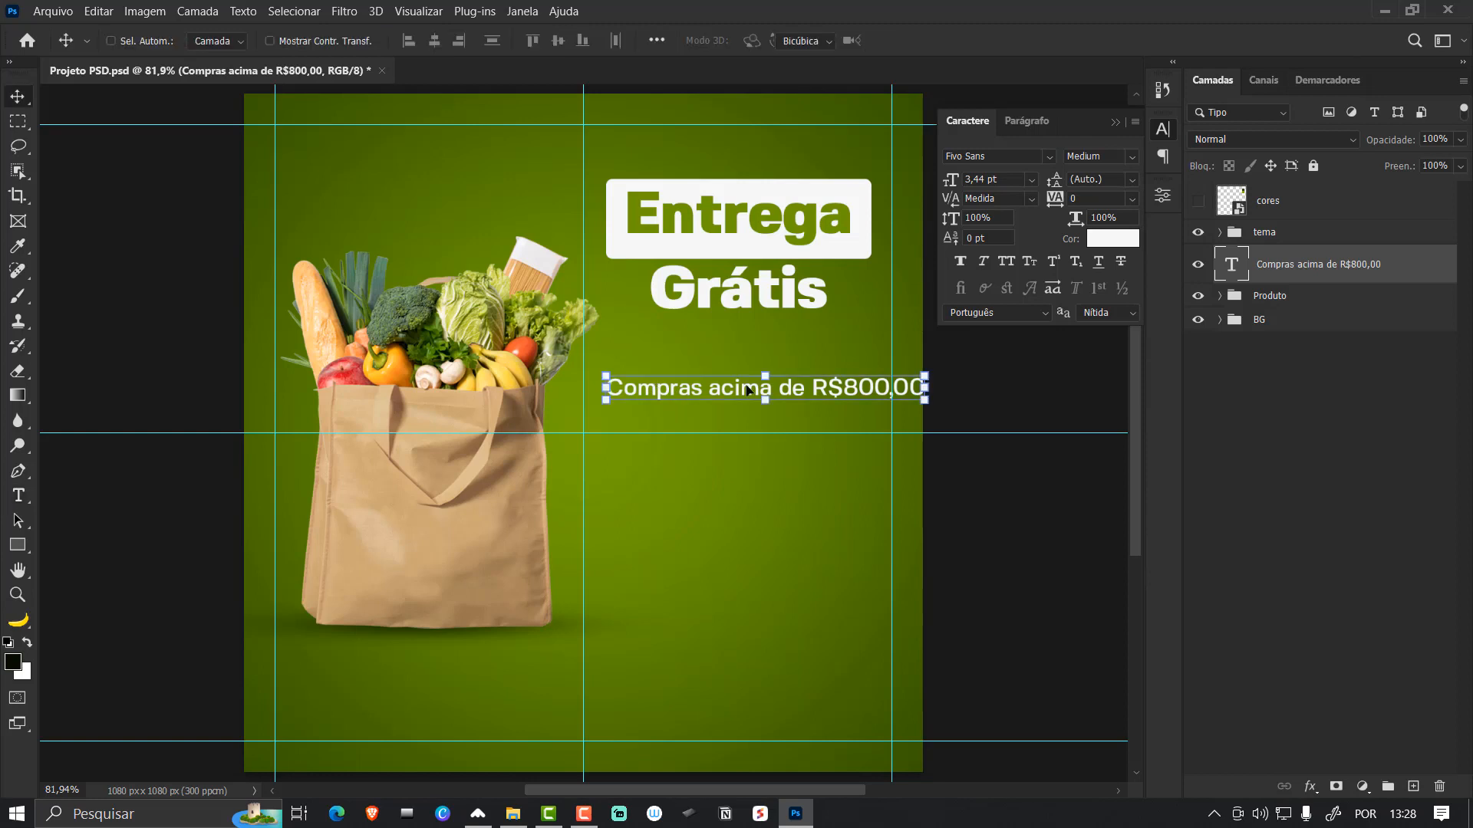
pyautogui.moveTo(925, 377); pyautogui.dragTo(865, 378)
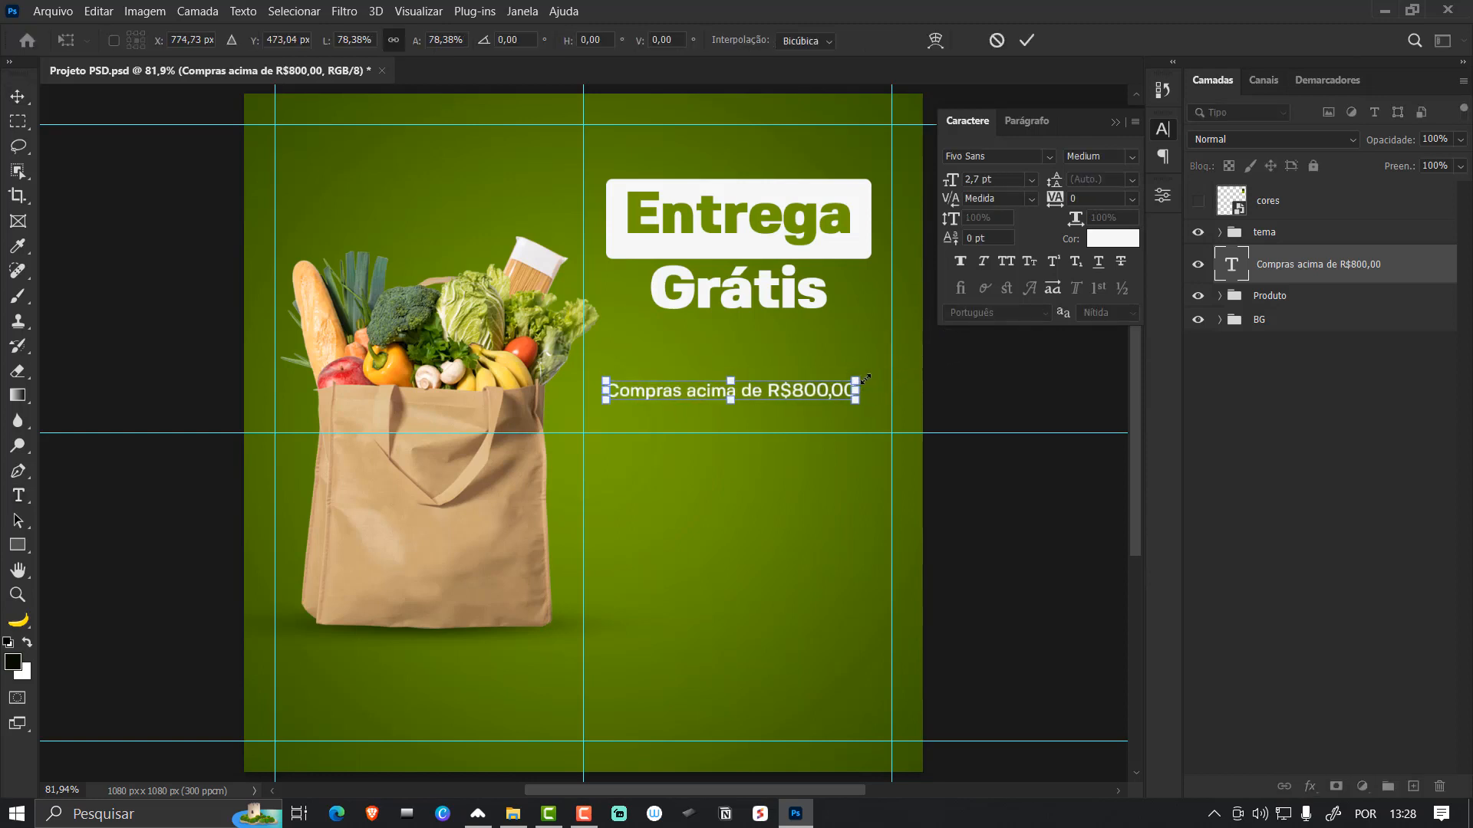
pyautogui.press('Return')
# - Add the lines "você não vai se preocupar na hora" and "de levar pra casa a ()" below the first line, and hide the guides
pyautogui.press('t')
pyautogui.click(845, 390)
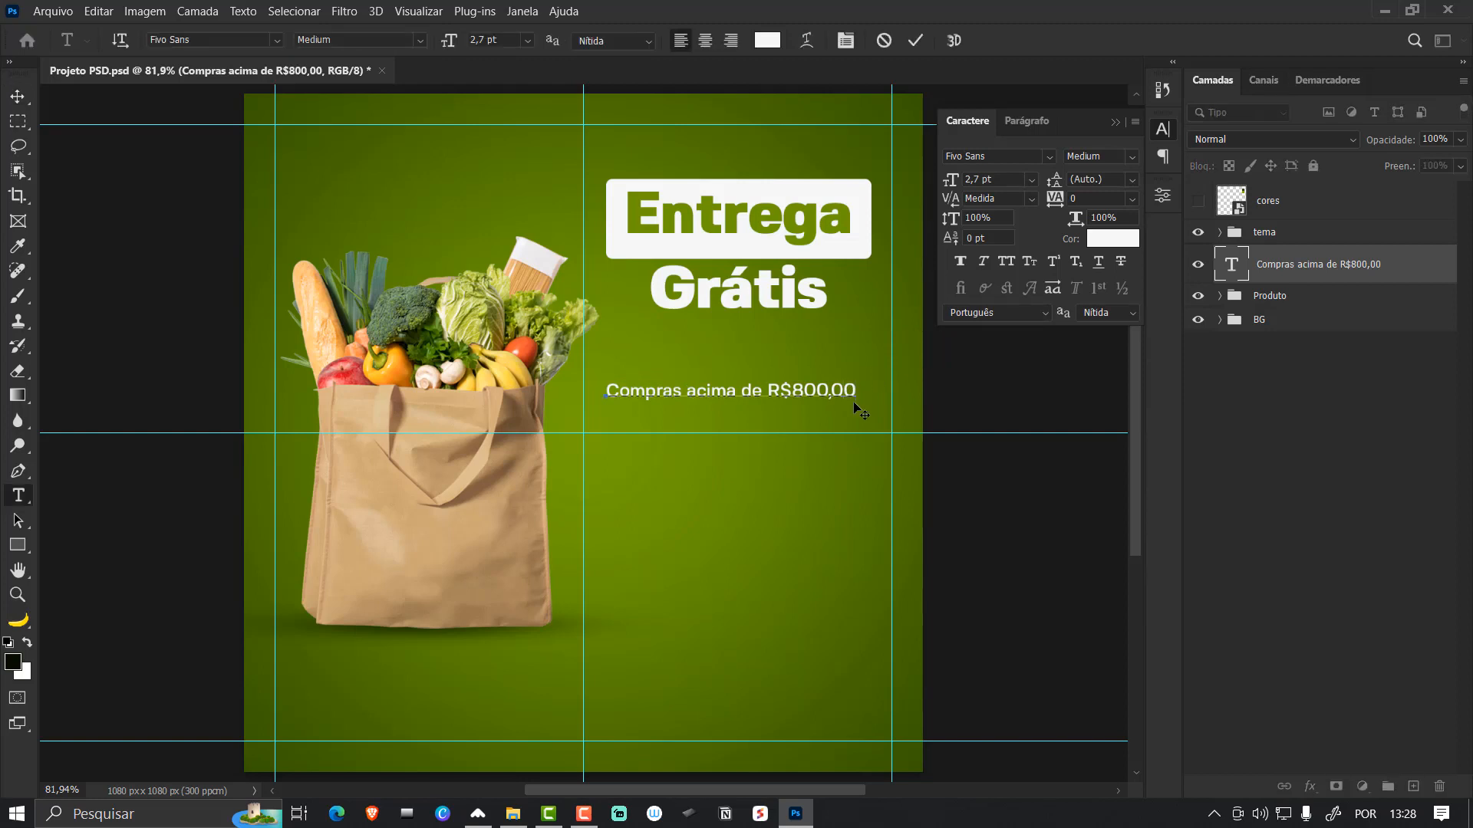
pyautogui.write('você não vai se preo')
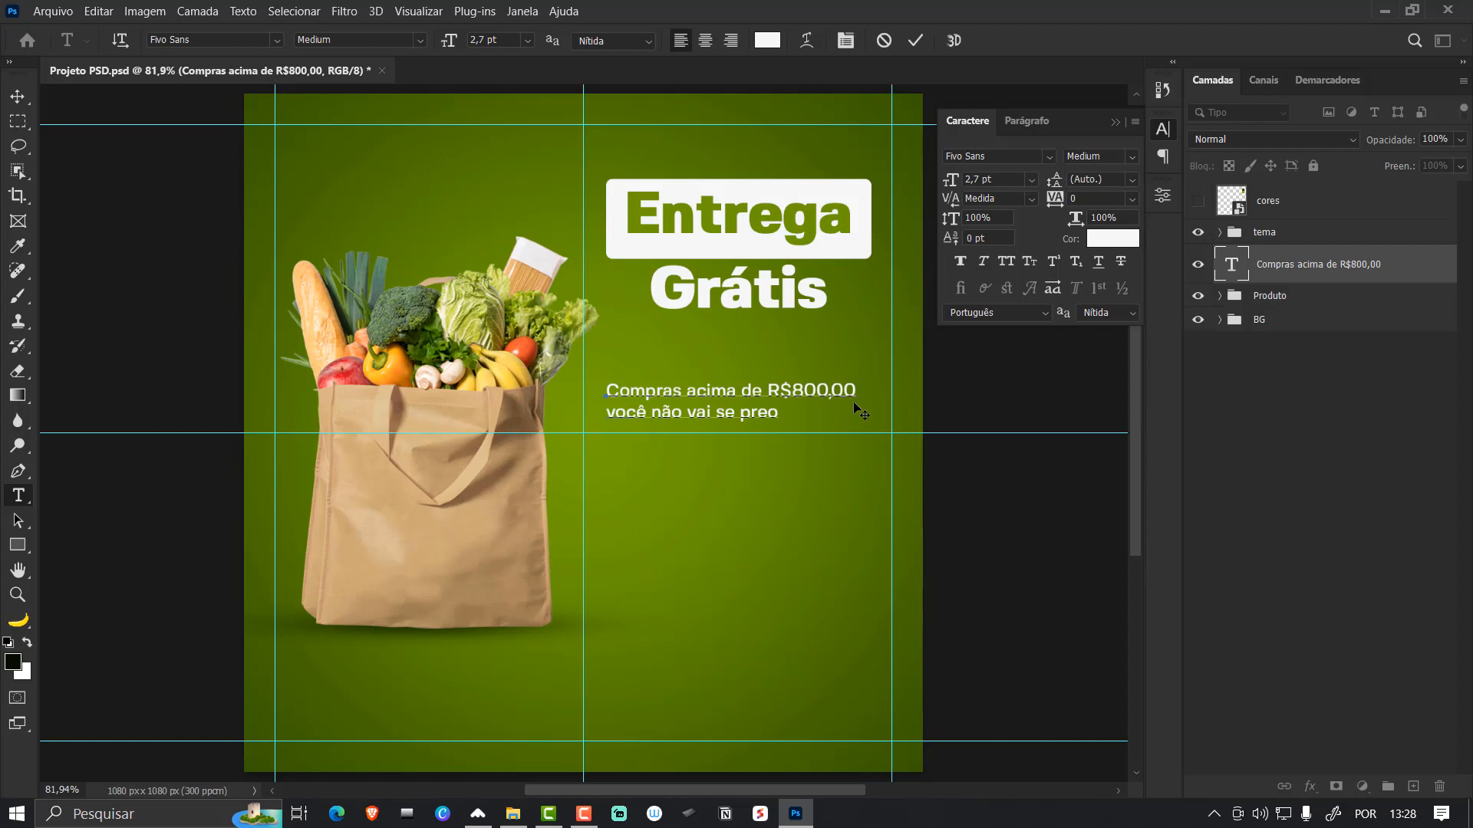
pyautogui.press('BackSpace')
pyautogui.write('ocupar na hora de leve')
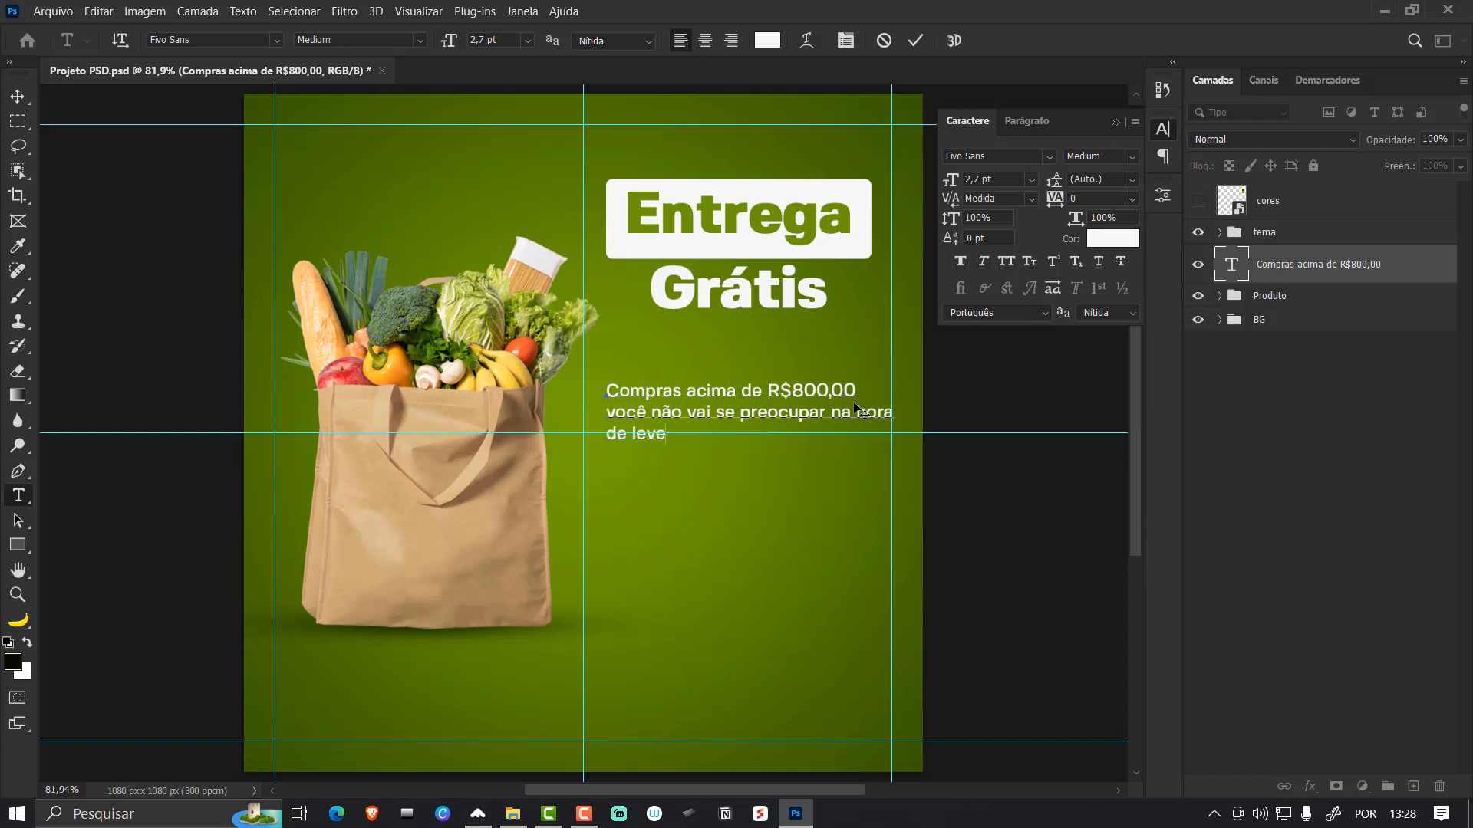
pyautogui.press('BackSpace')
pyautogui.press('BackSpace')
pyautogui.write('var pra casa a ()')
pyautogui.hotkey('ctrl', 'Return')
pyautogui.press('v')
pyautogui.hotkey('ctrl', 'h')
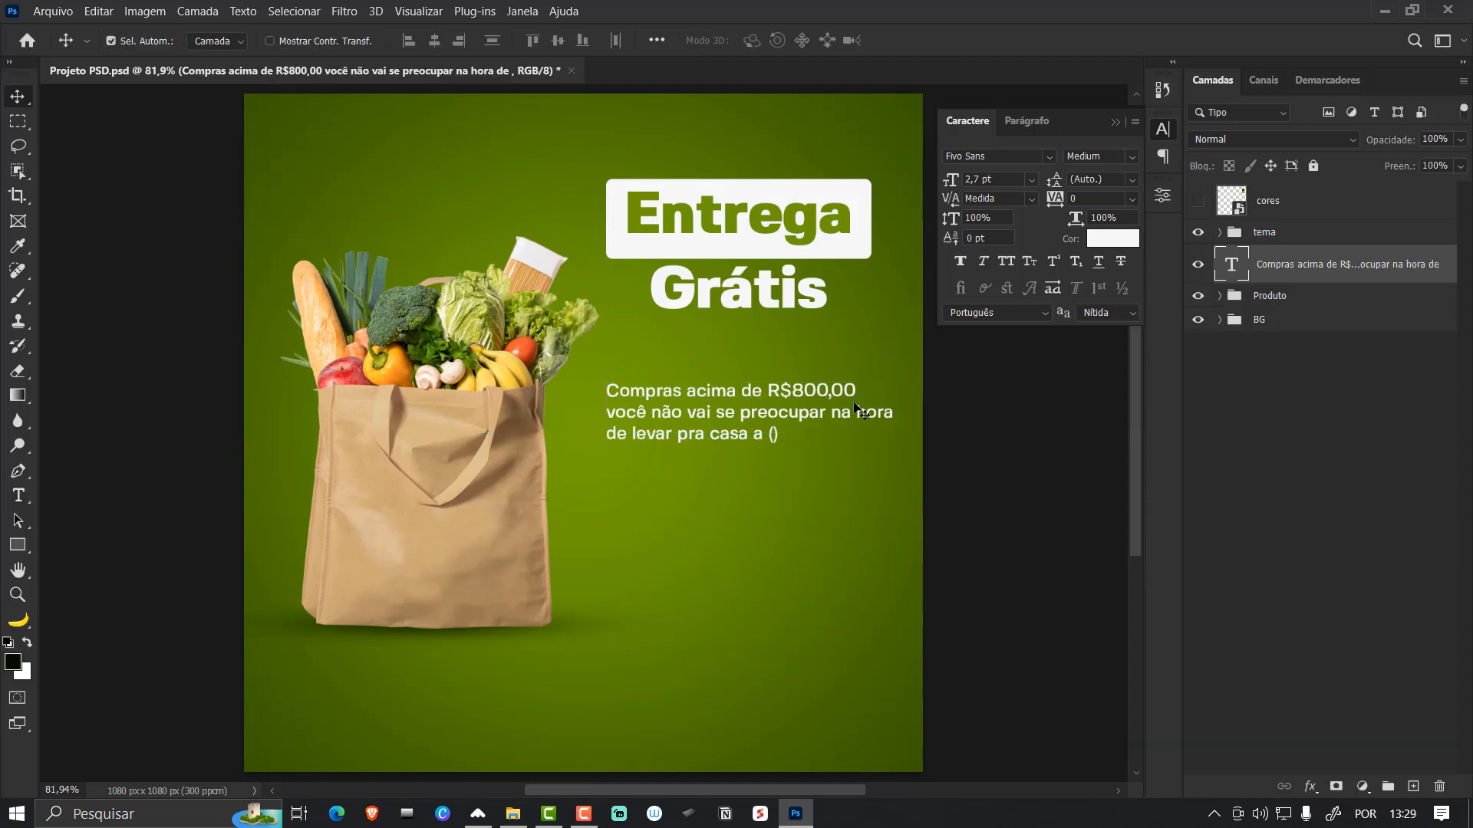
# - Fill in the parentheses at the end of the paragraph with "Nome da Empresa"
pyautogui.press('t')
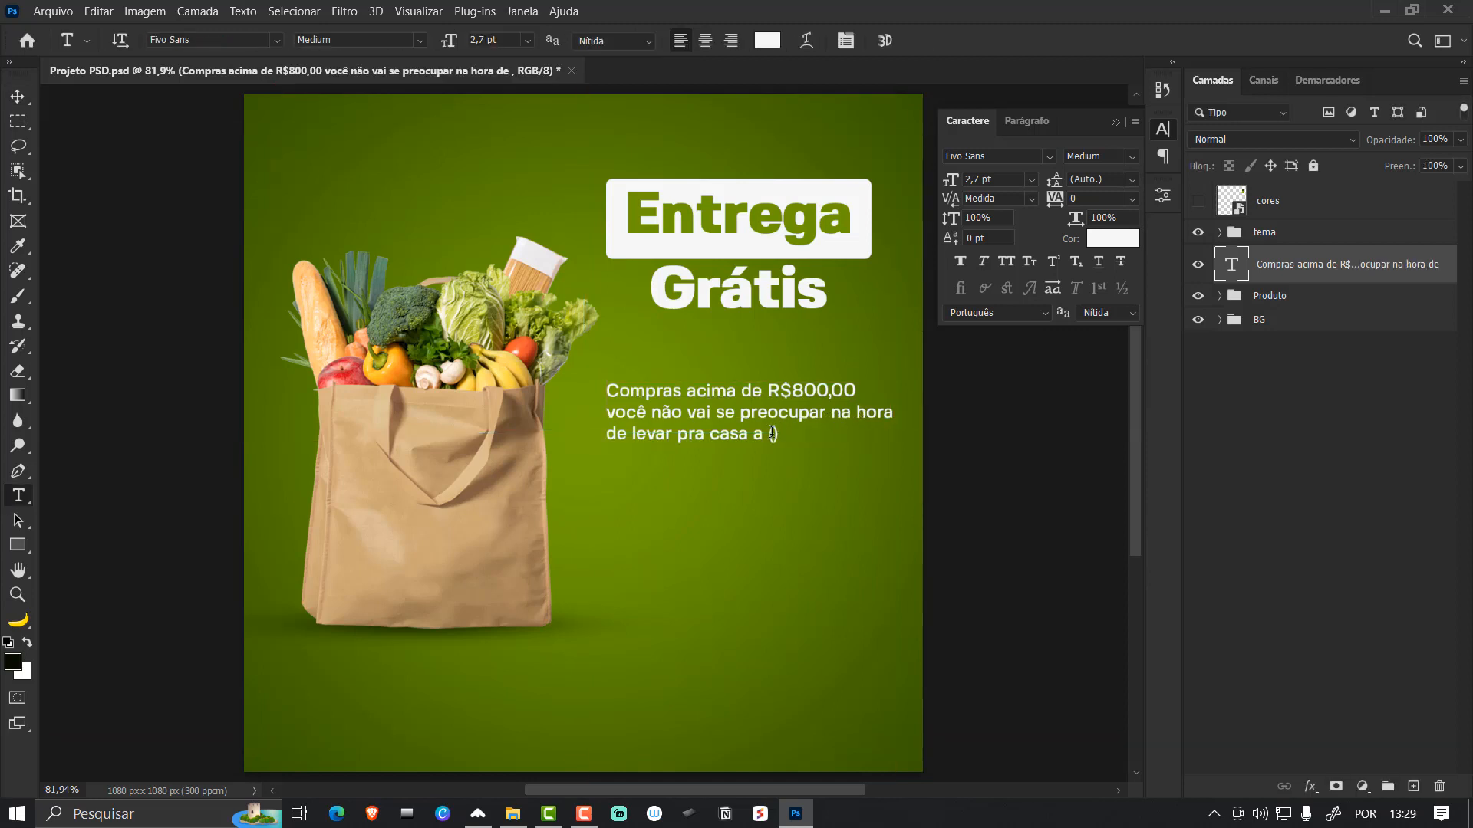
pyautogui.click(770, 429)
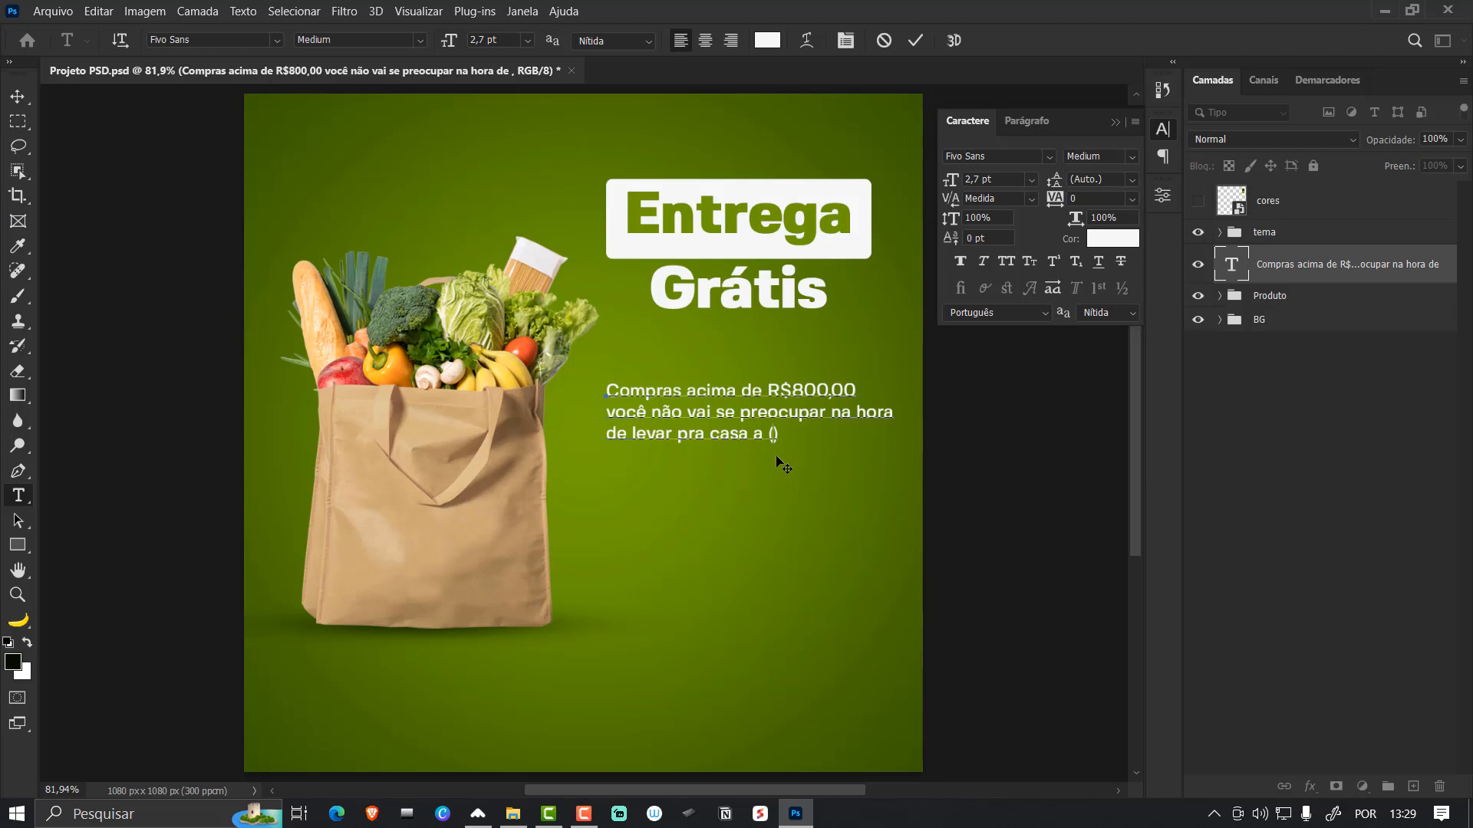
pyautogui.write('Nome ')
pyautogui.write('Empresa')
pyautogui.press('BackSpace')
pyautogui.press('BackSpace')
pyautogui.press('BackSpace')
pyautogui.press('BackSpace')
pyautogui.press('BackSpace')
pyautogui.press('BackSpace')
pyautogui.write('da mpresa')
pyautogui.hotkey('ctrl', 'Return')
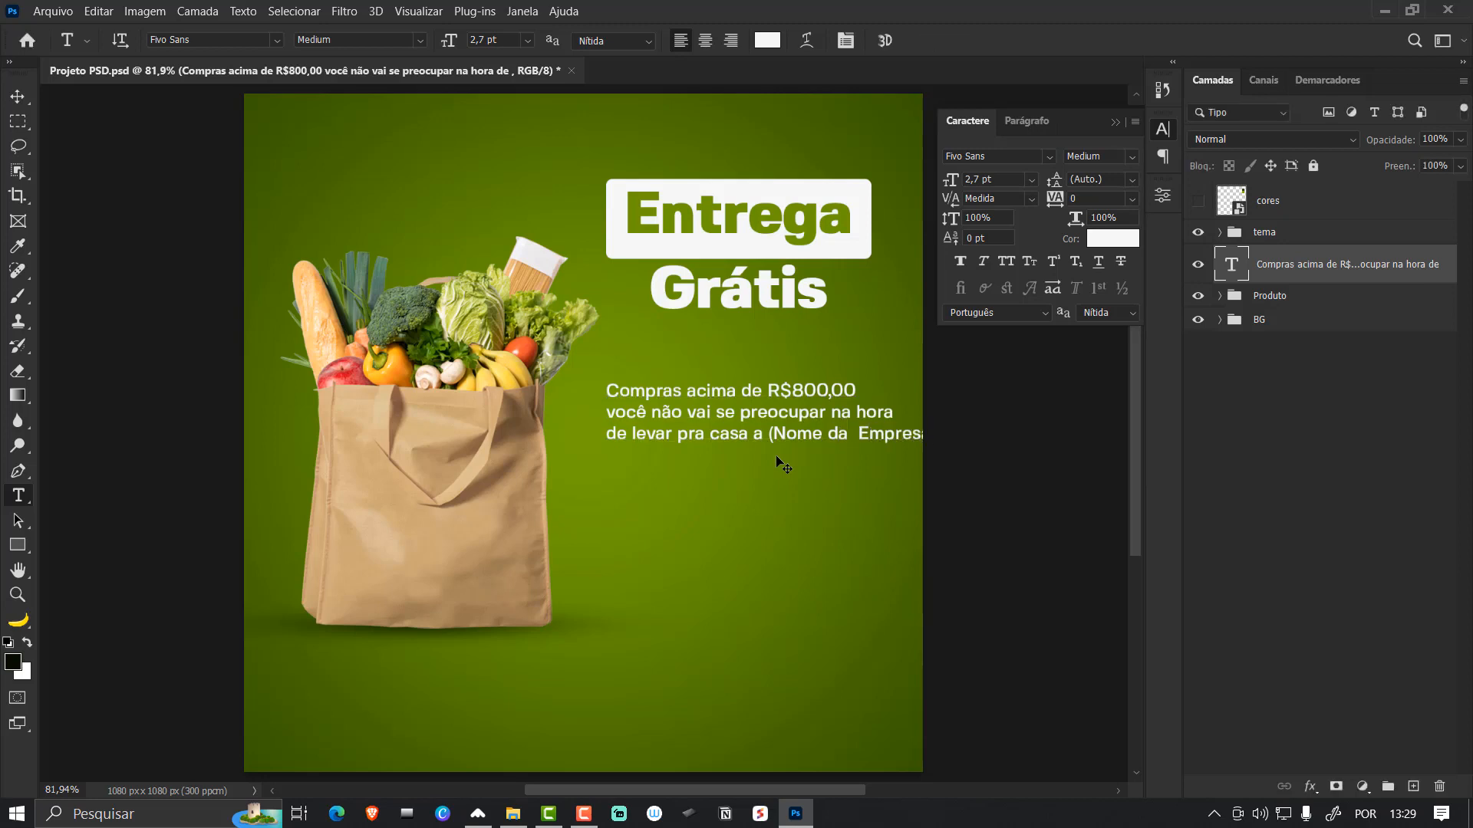
pyautogui.press('v')
# - Centre-align the paragraph's text and move the block right so it sits clear of the bag, centred under the Grátis headline
pyautogui.click(1020, 127)
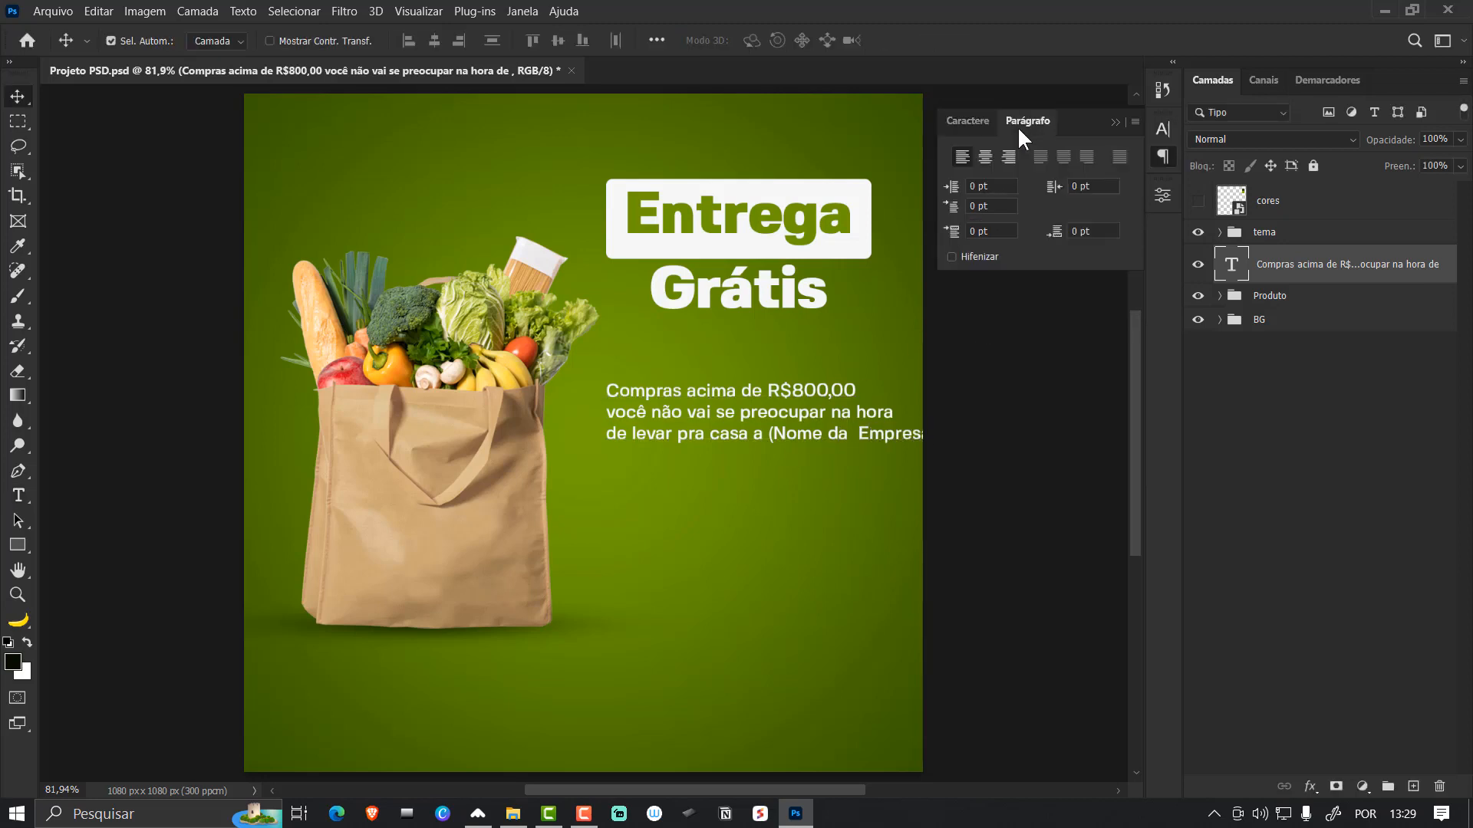
pyautogui.click(985, 158)
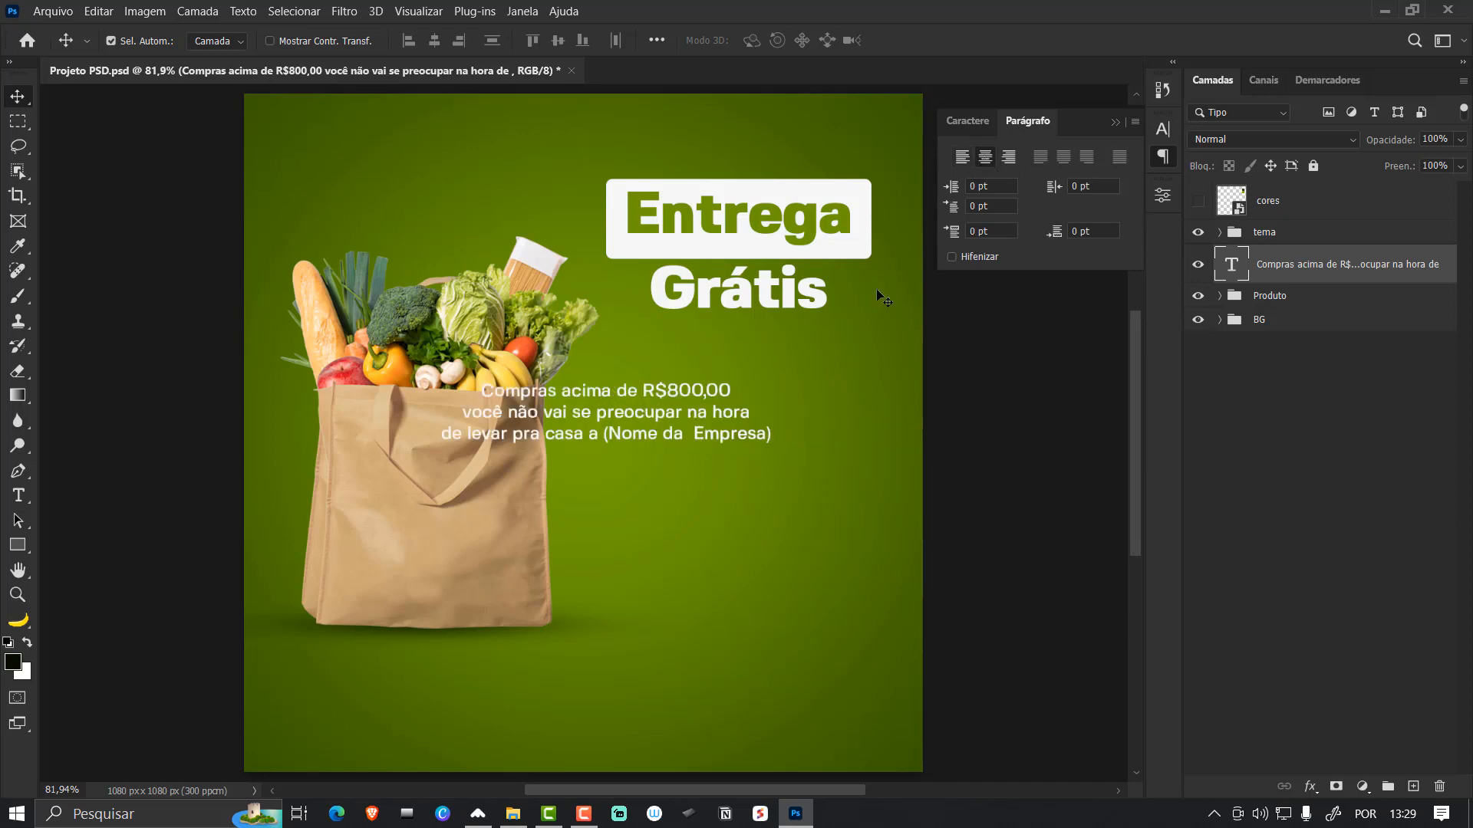
pyautogui.hotkey('ctrl', 't')
pyautogui.moveTo(624, 415); pyautogui.dragTo(751, 407)
pyautogui.press('Return')
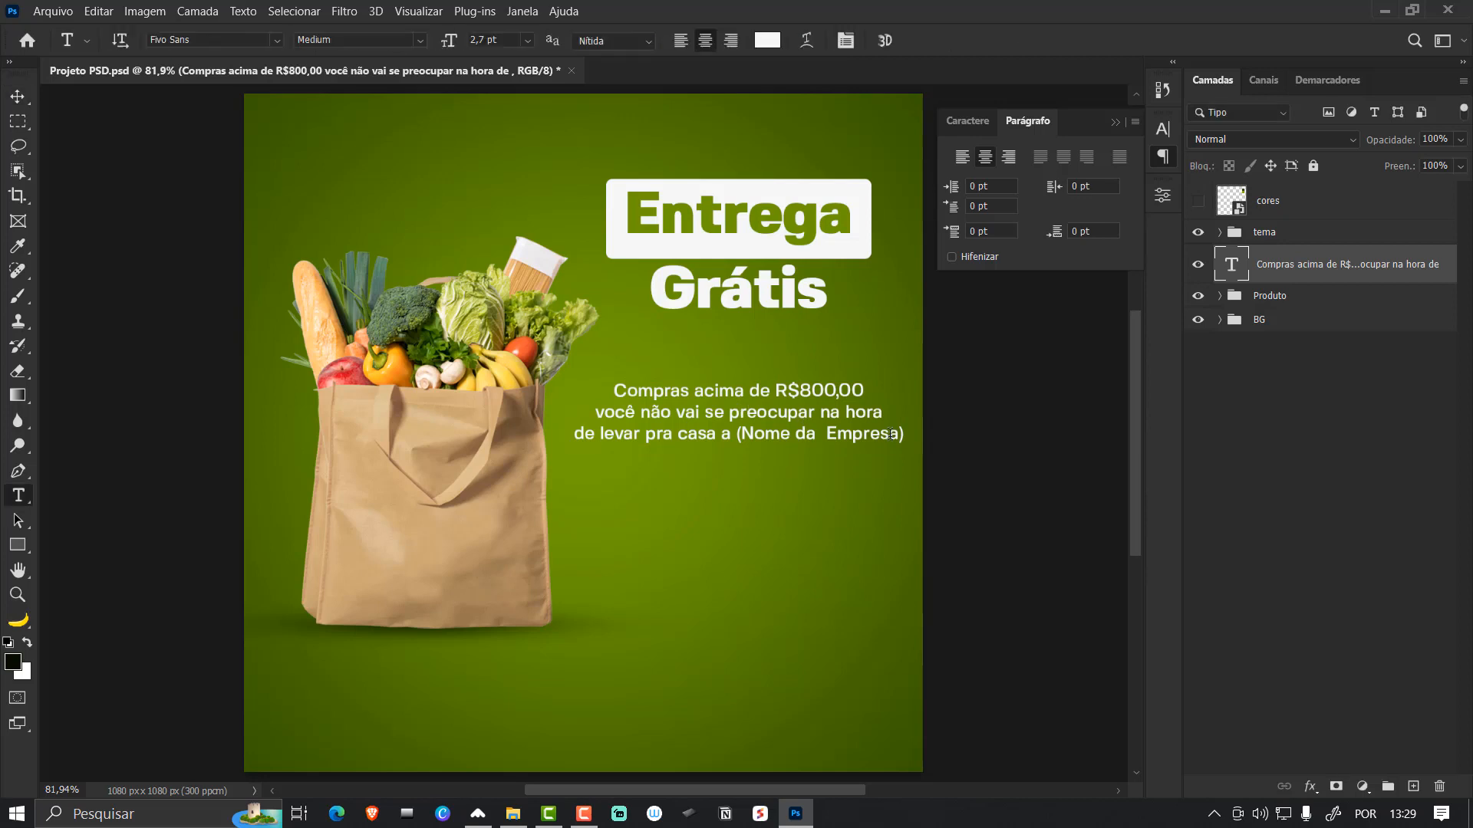
# - Add a fourth line "cuida pra você!" to the end of the paragraph
pyautogui.click(902, 433)
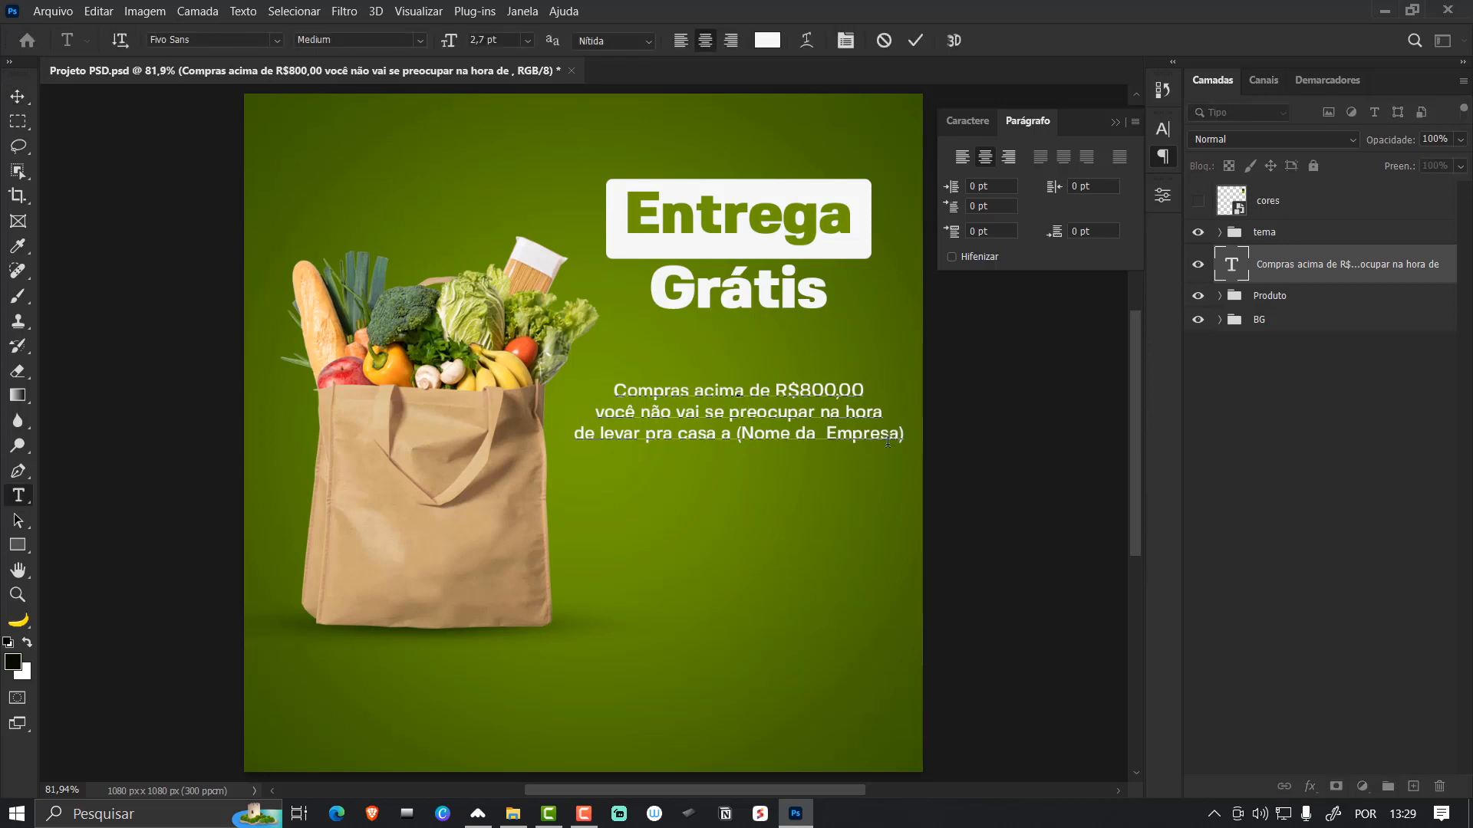
pyautogui.write('cuida pra você!')
pyautogui.hotkey('ctrl', 'Return')
pyautogui.press('v')
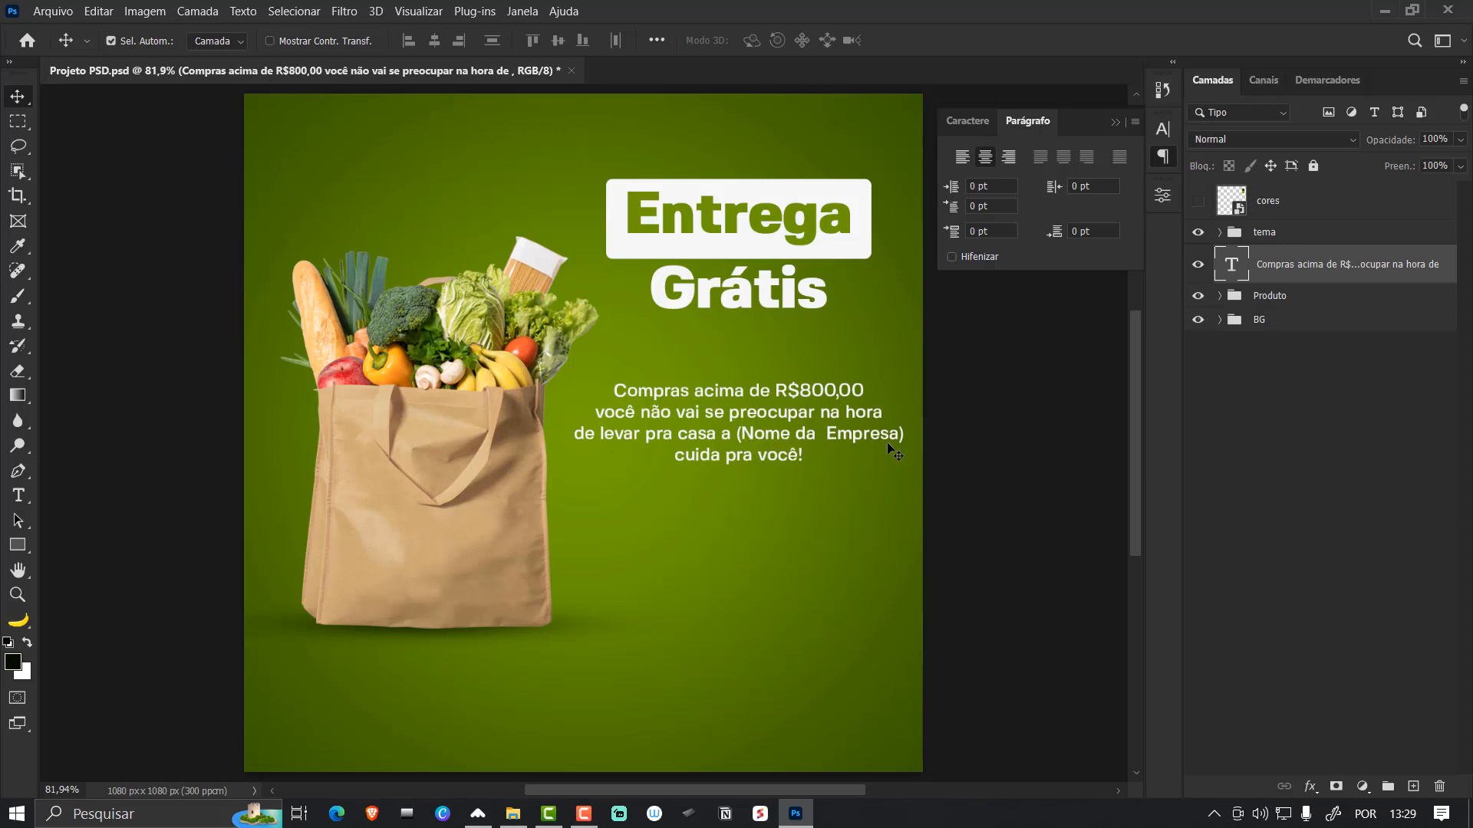
# - Move the paragraph about 12 px left and 10 px up, and show the guides again
pyautogui.hotkey('shift', 'Up')
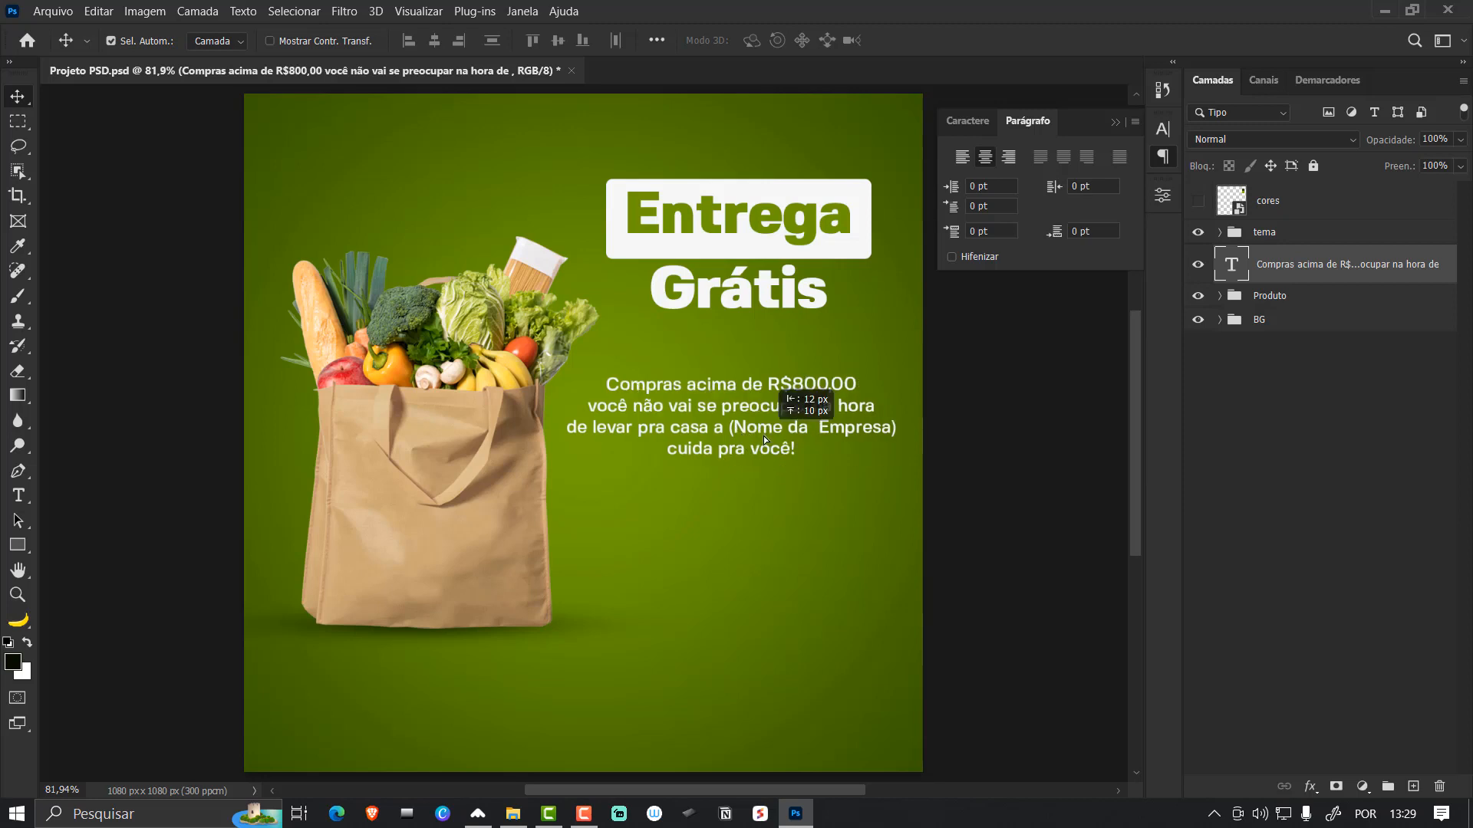
pyautogui.moveTo(766, 437); pyautogui.dragTo(765, 438)
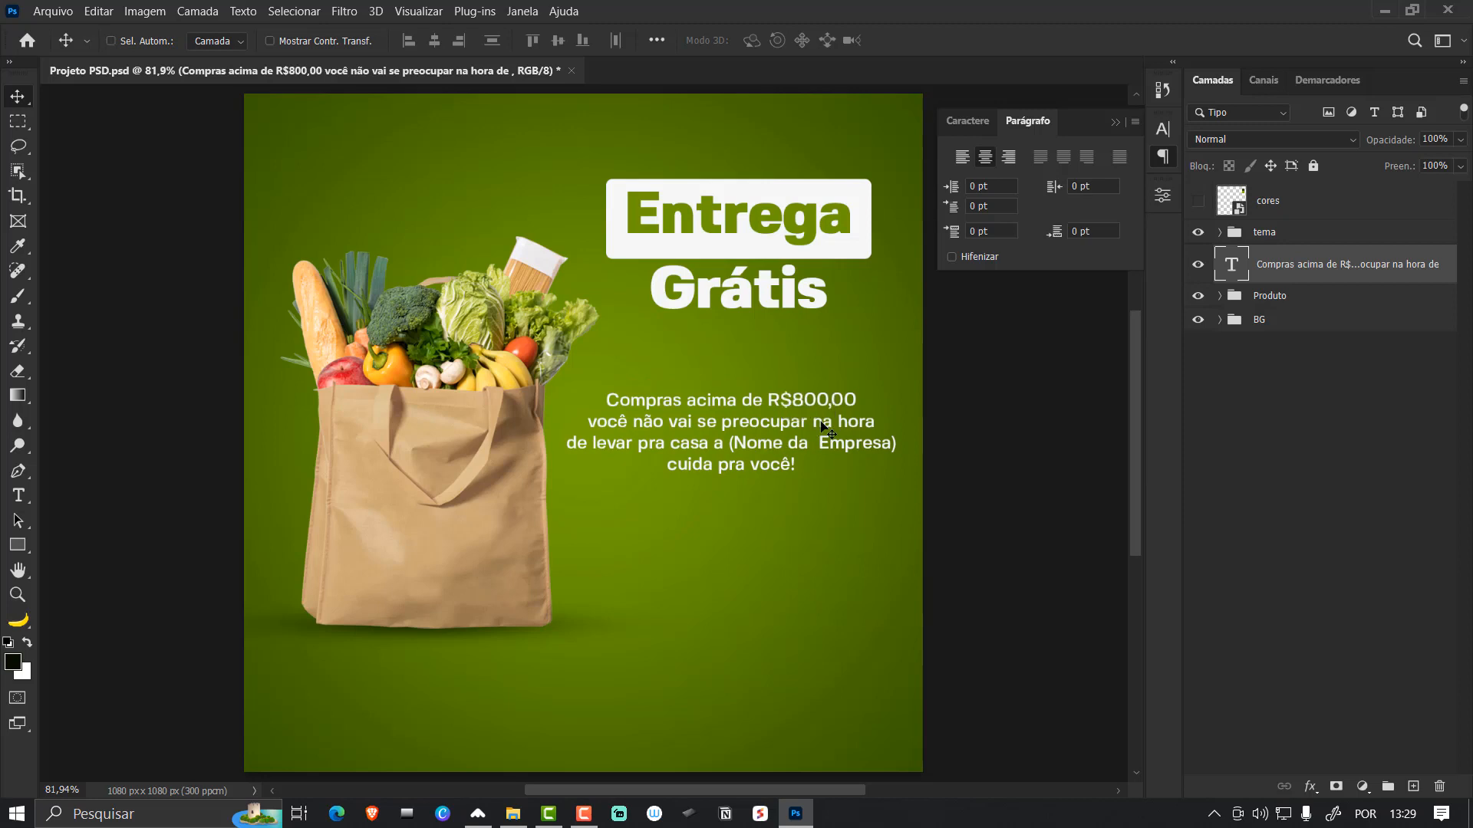
pyautogui.hotkey('ctrl', ';')
pyautogui.moveTo(821, 410)
pyautogui.mouseDown()
pyautogui.moveTo(828, 380)
pyautogui.moveTo(816, 390)
pyautogui.mouseUp()
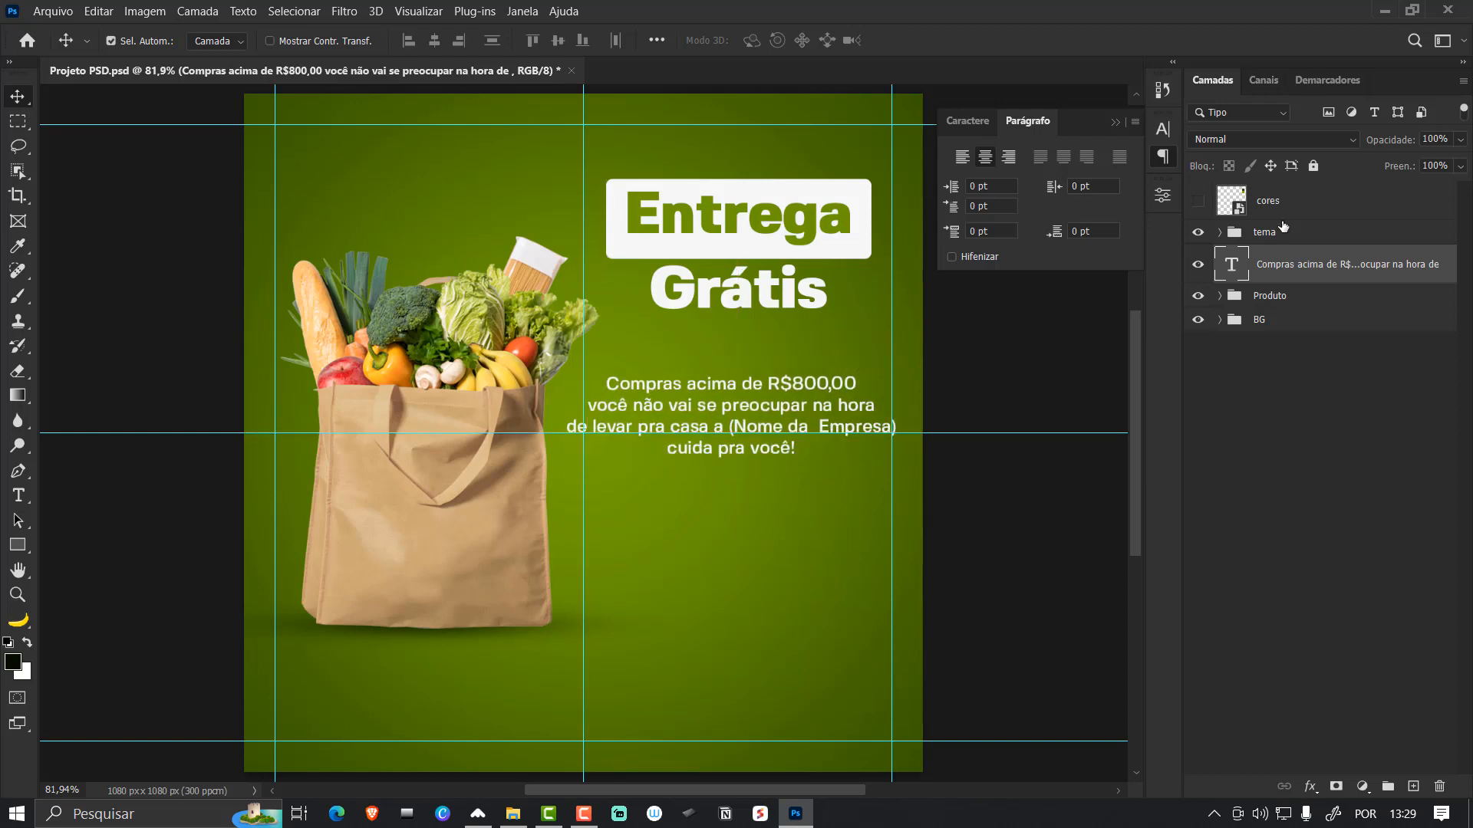
# - Align the horizontal centres of the tema group and the paragraph text layer
pyautogui.click(1275, 235)
pyautogui.keyDown('ctrl'); pyautogui.click(1297, 272); pyautogui.keyUp('ctrl')
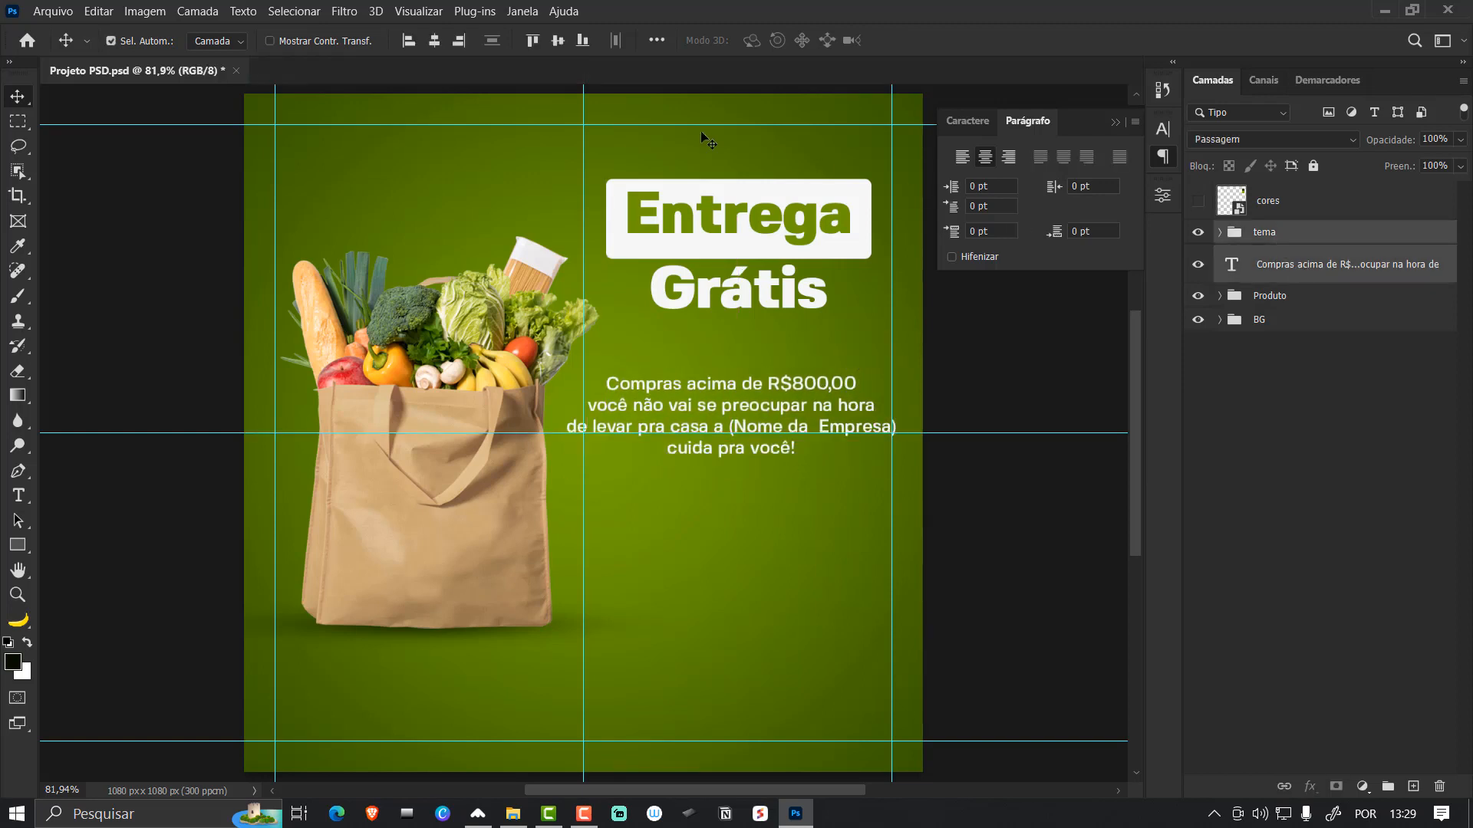
pyautogui.click(440, 37)
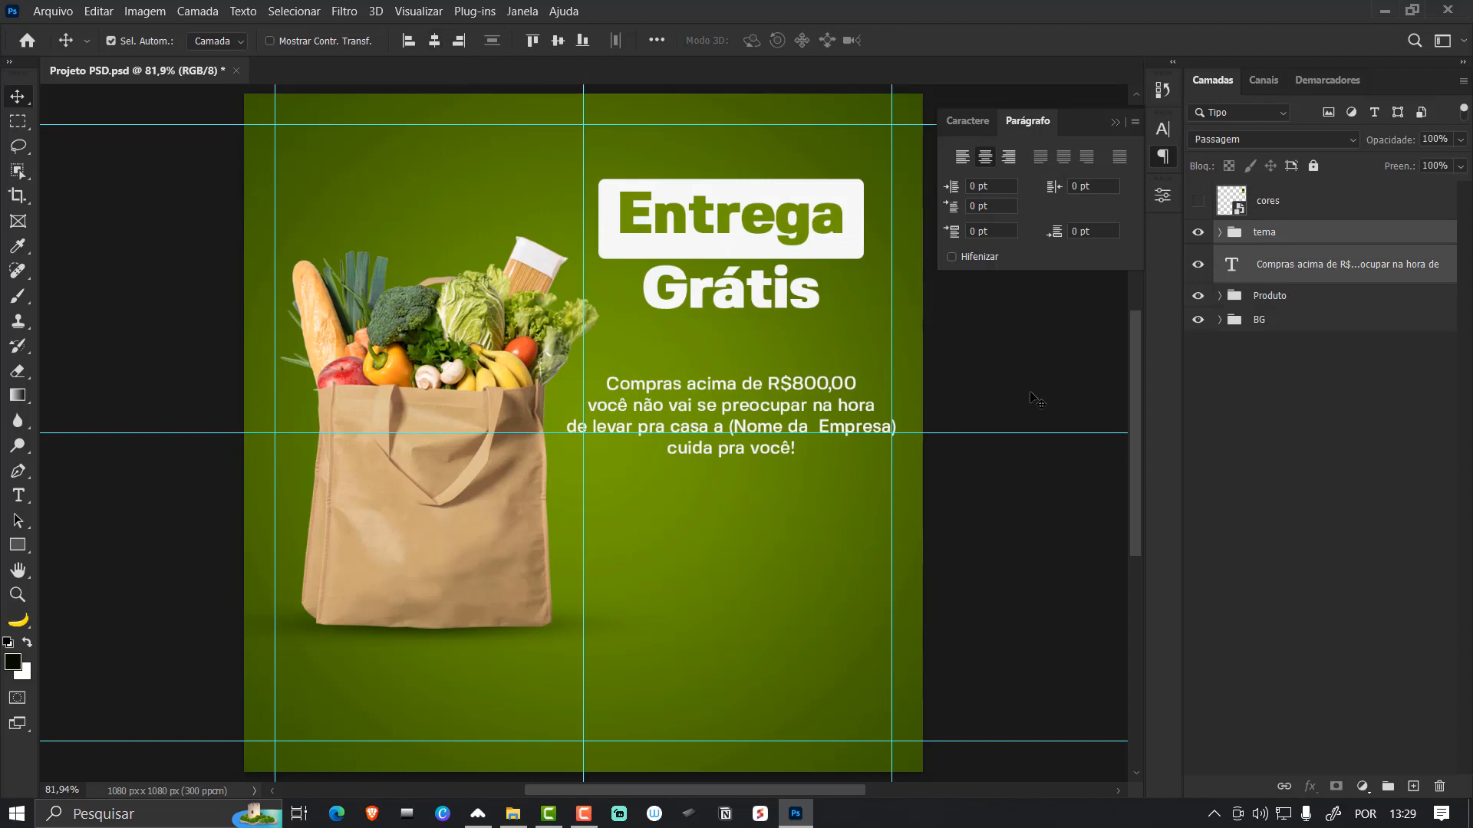
pyautogui.click(1089, 368)
# - Scale the paragraph to about 97% so it ends at the right margin guide, and move it slightly down
pyautogui.click(1324, 263)
pyautogui.hotkey('ctrl', 't')
pyautogui.moveTo(896, 461); pyautogui.dragTo(890, 458)
pyautogui.moveTo(798, 409); pyautogui.dragTo(798, 415)
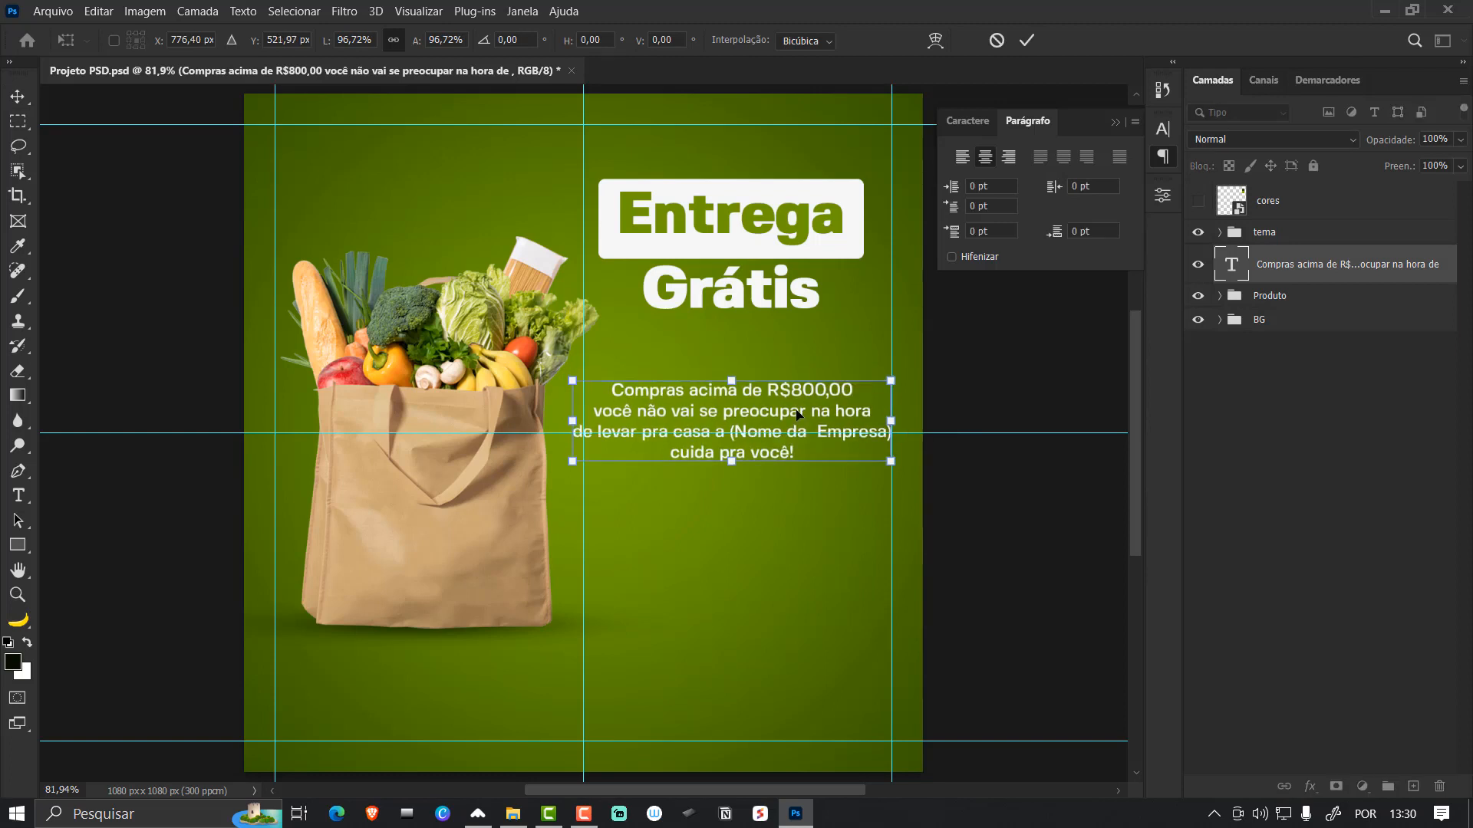
pyautogui.press('Return')
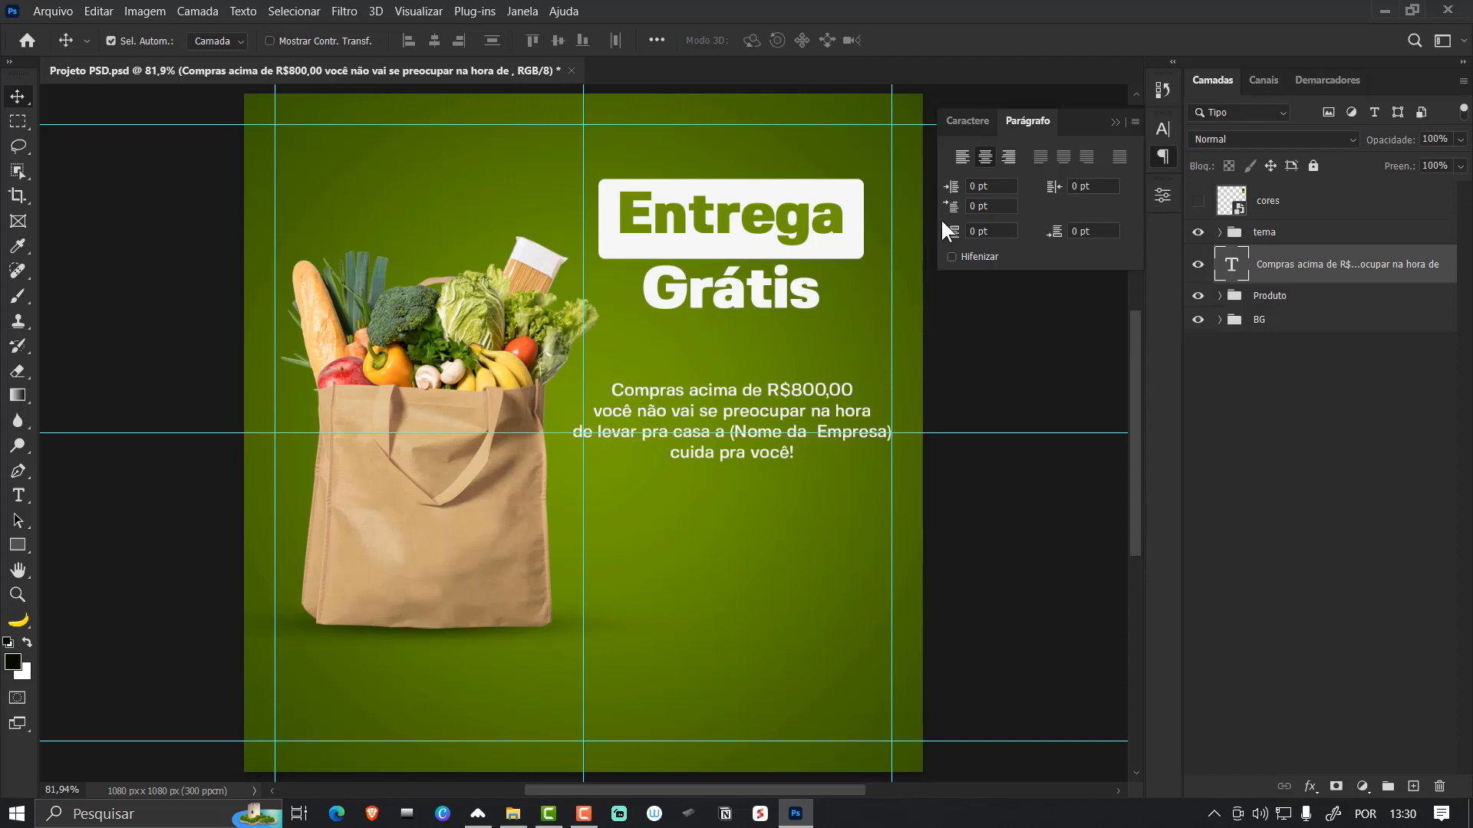
# - Clear all guides from the canvas
pyautogui.click(418, 10)
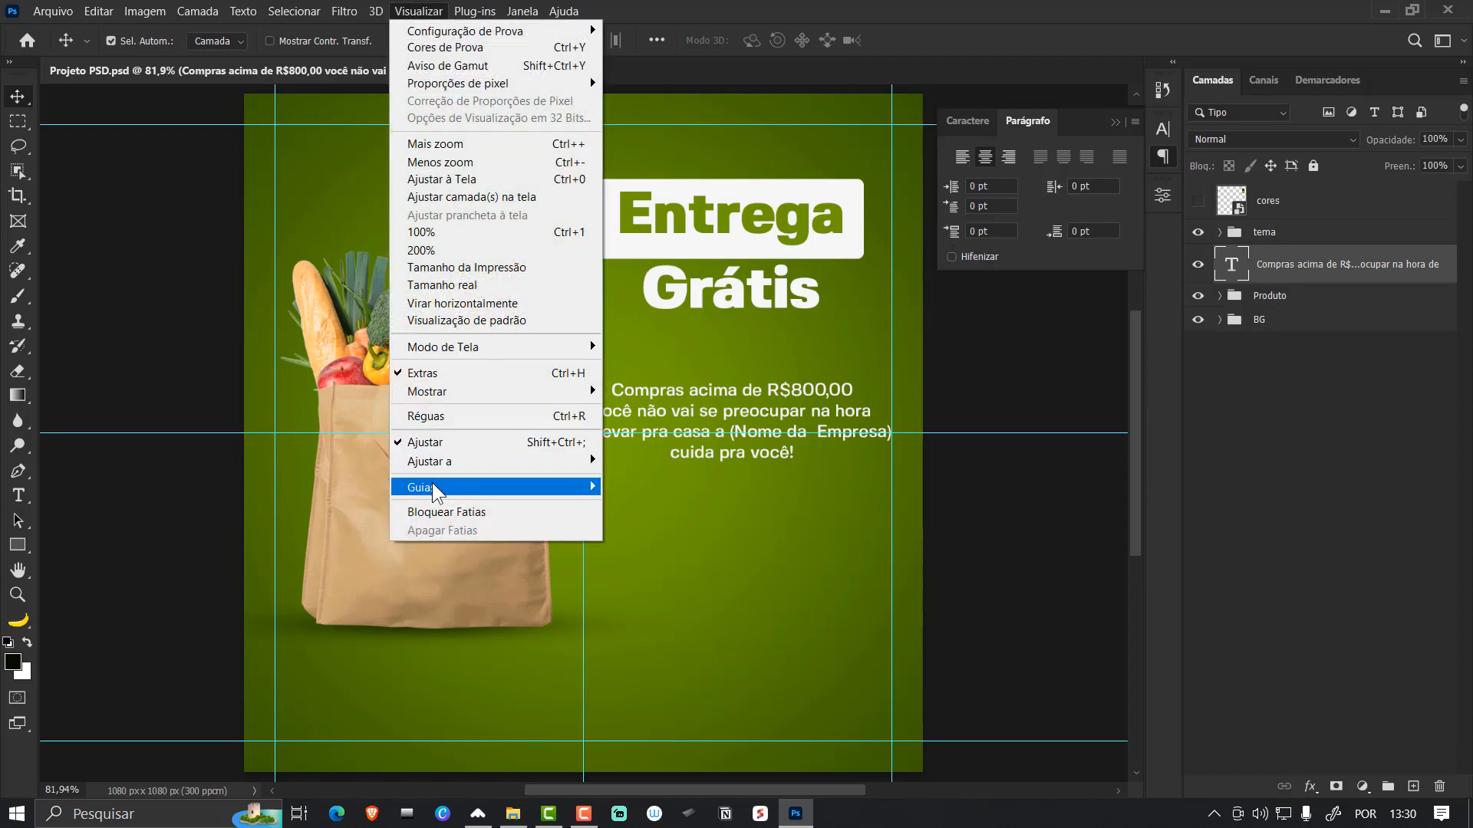
pyautogui.moveTo(487, 489)
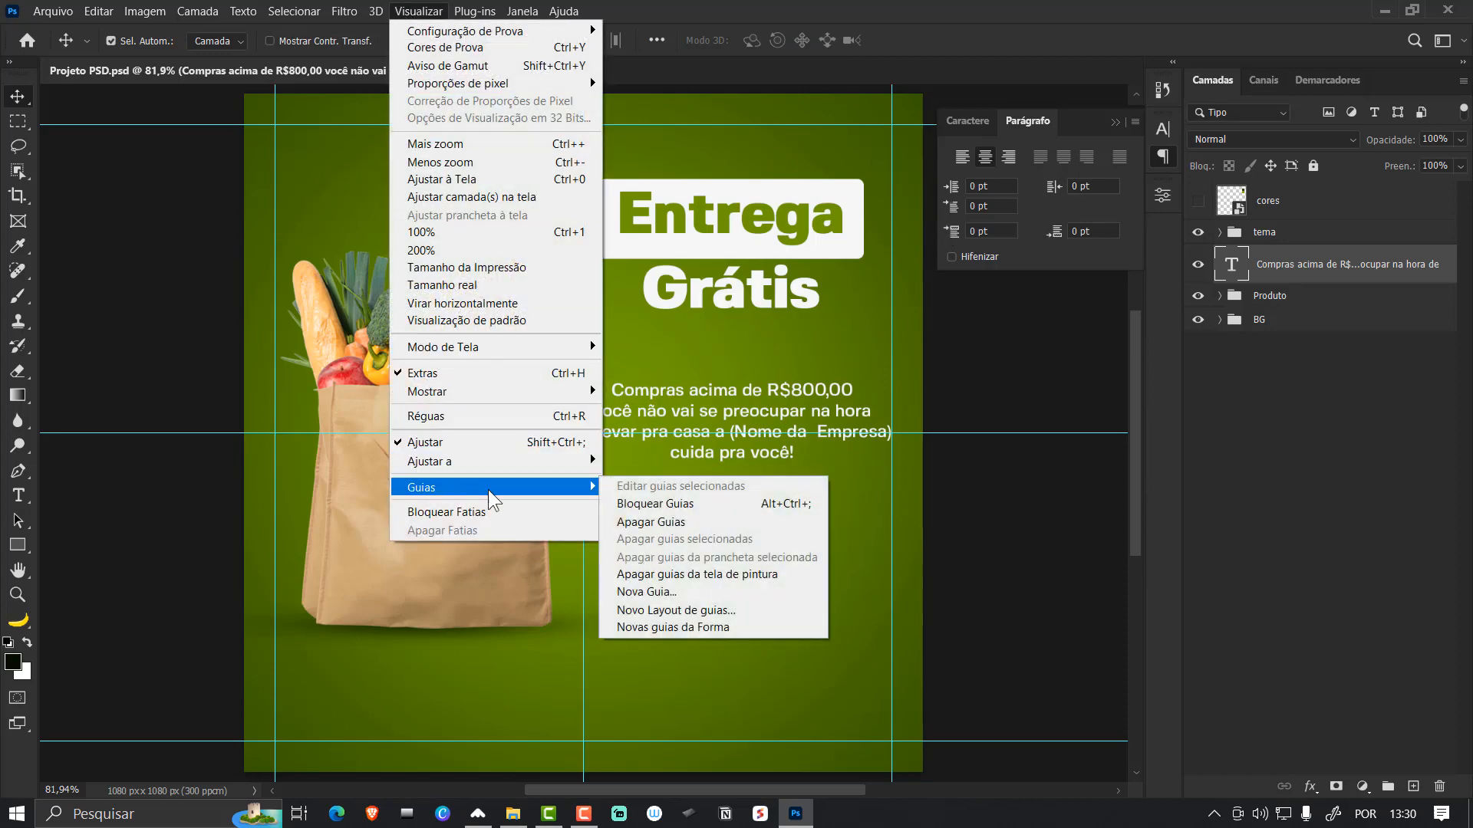
pyautogui.click(686, 574)
# - Create a new guide layout with 2 columns, 2 rows and 30 px margins on all four sides
pyautogui.click(426, 10)
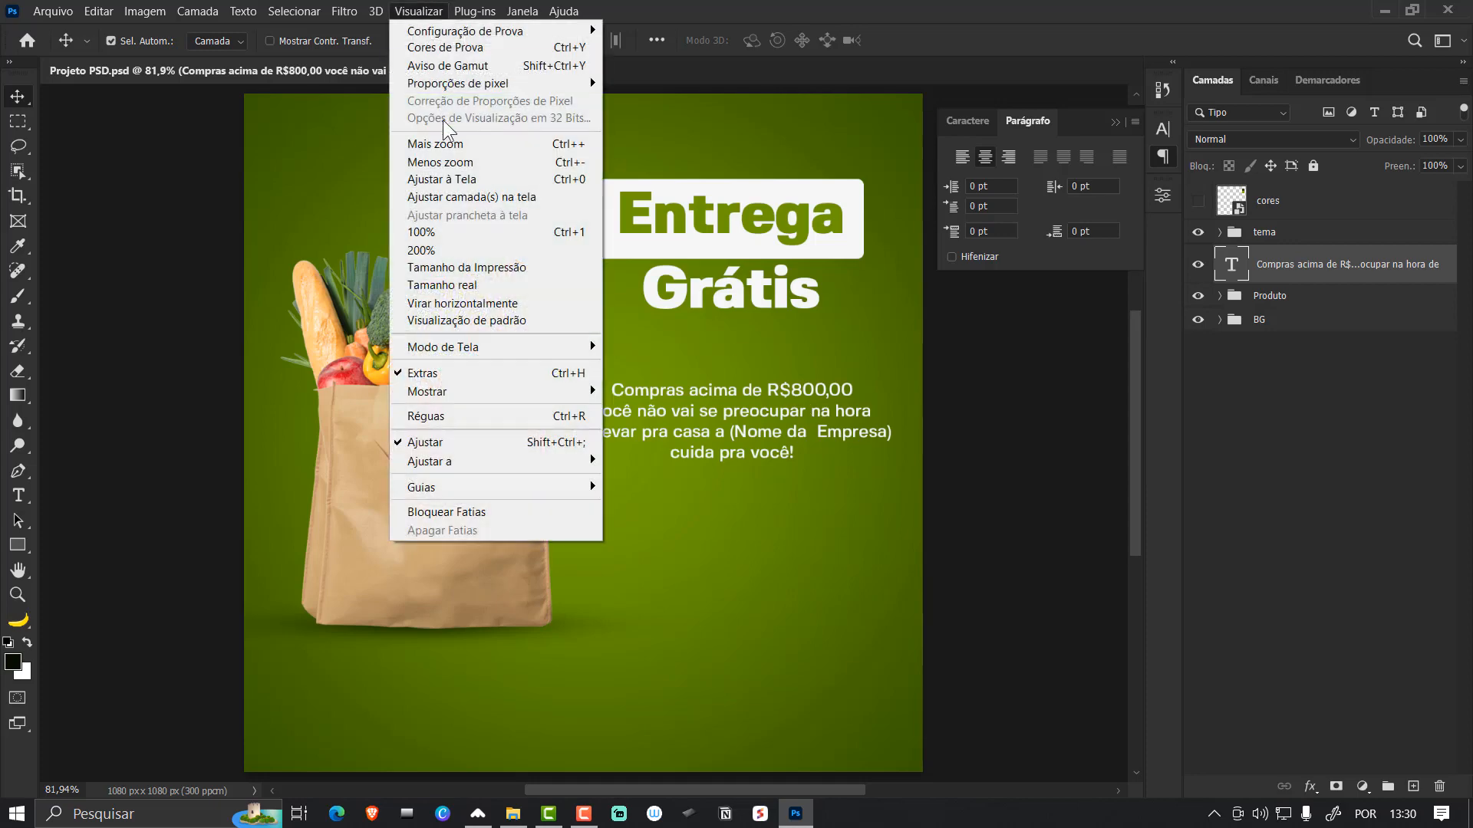
pyautogui.moveTo(486, 485)
pyautogui.click(687, 609)
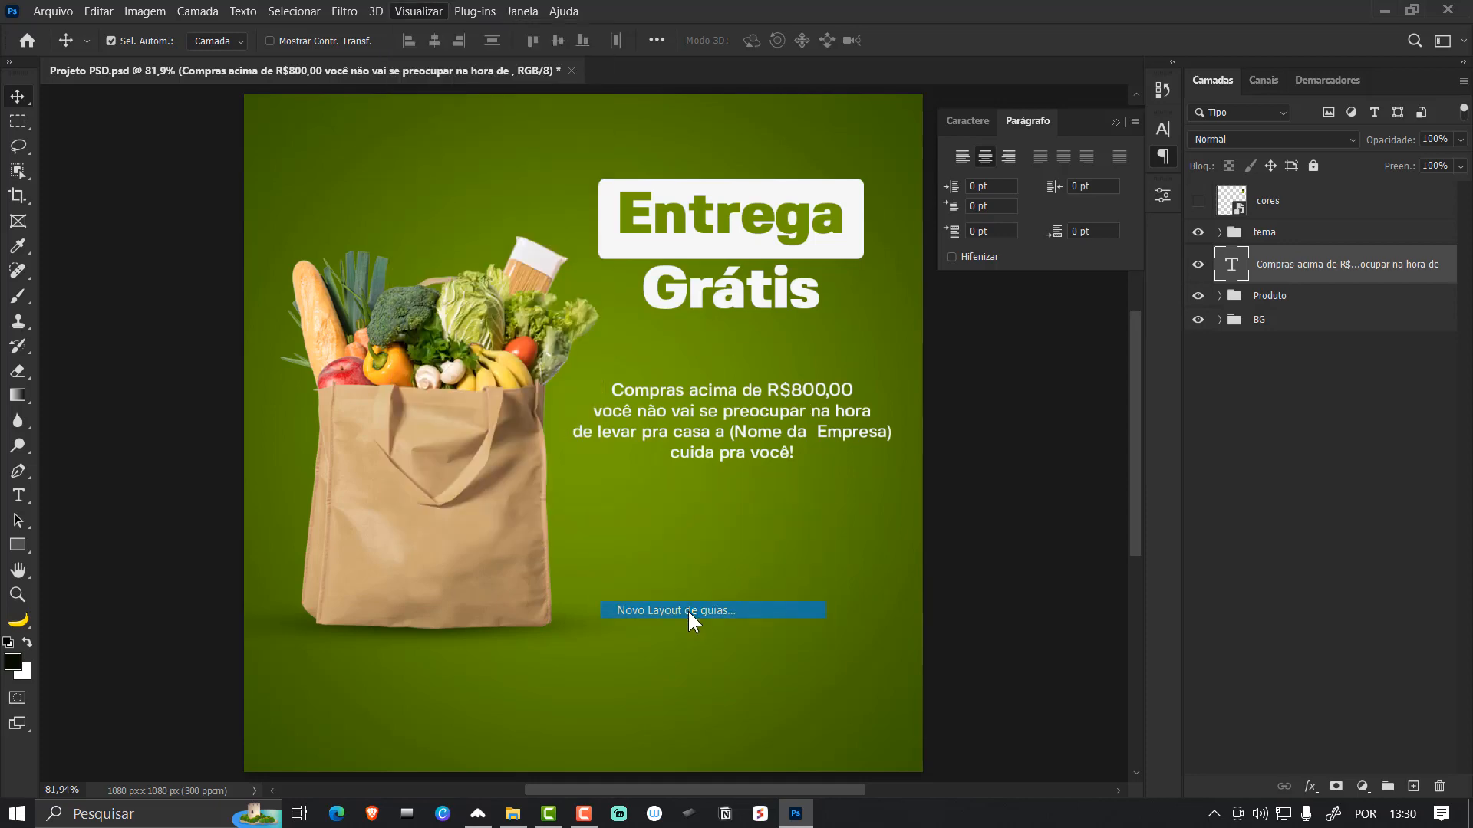
pyautogui.doubleClick(904, 471)
pyautogui.write('30')
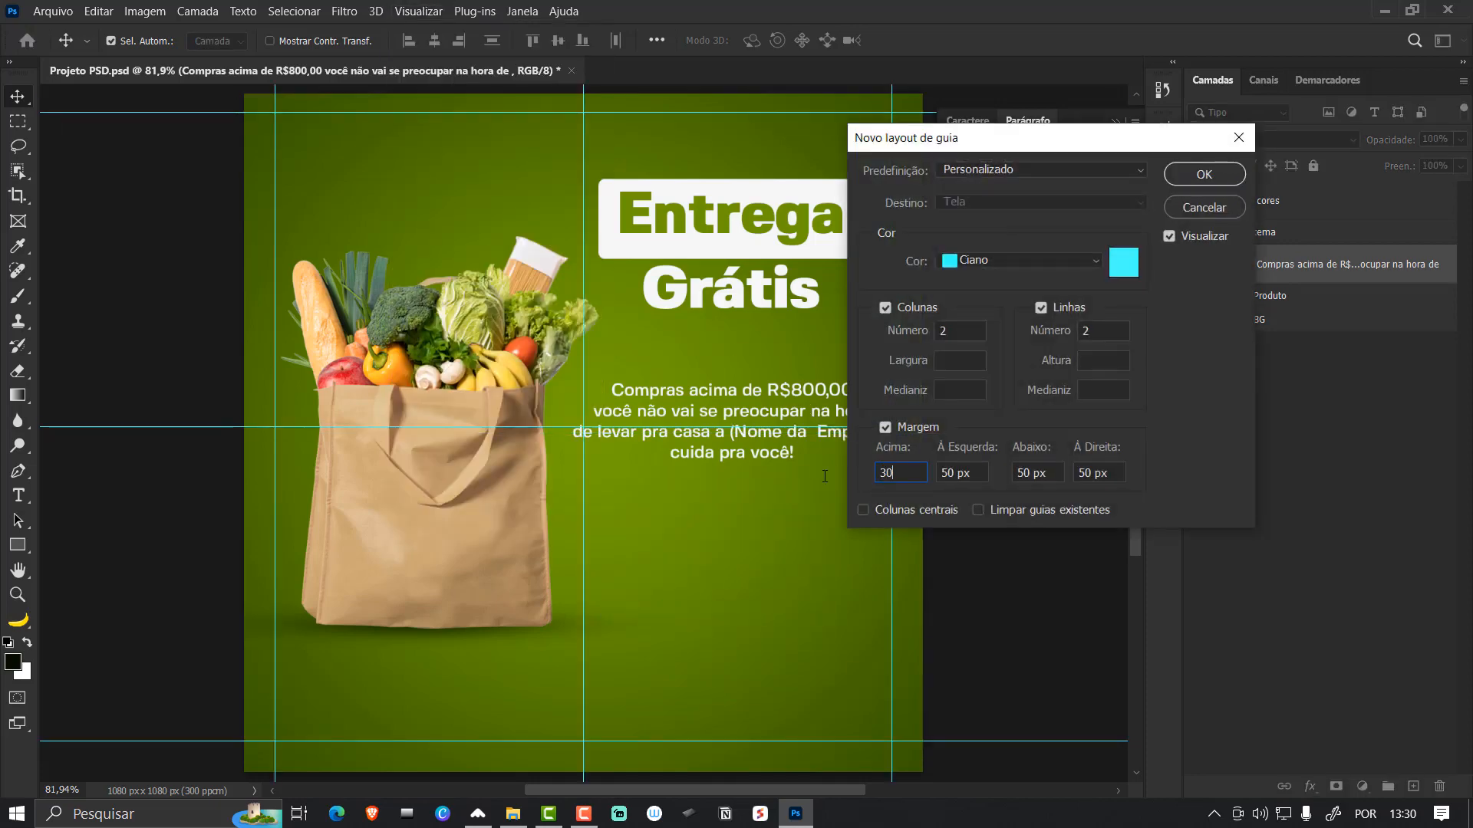
pyautogui.press('Tab')
pyautogui.write('30')
pyautogui.press('Tab')
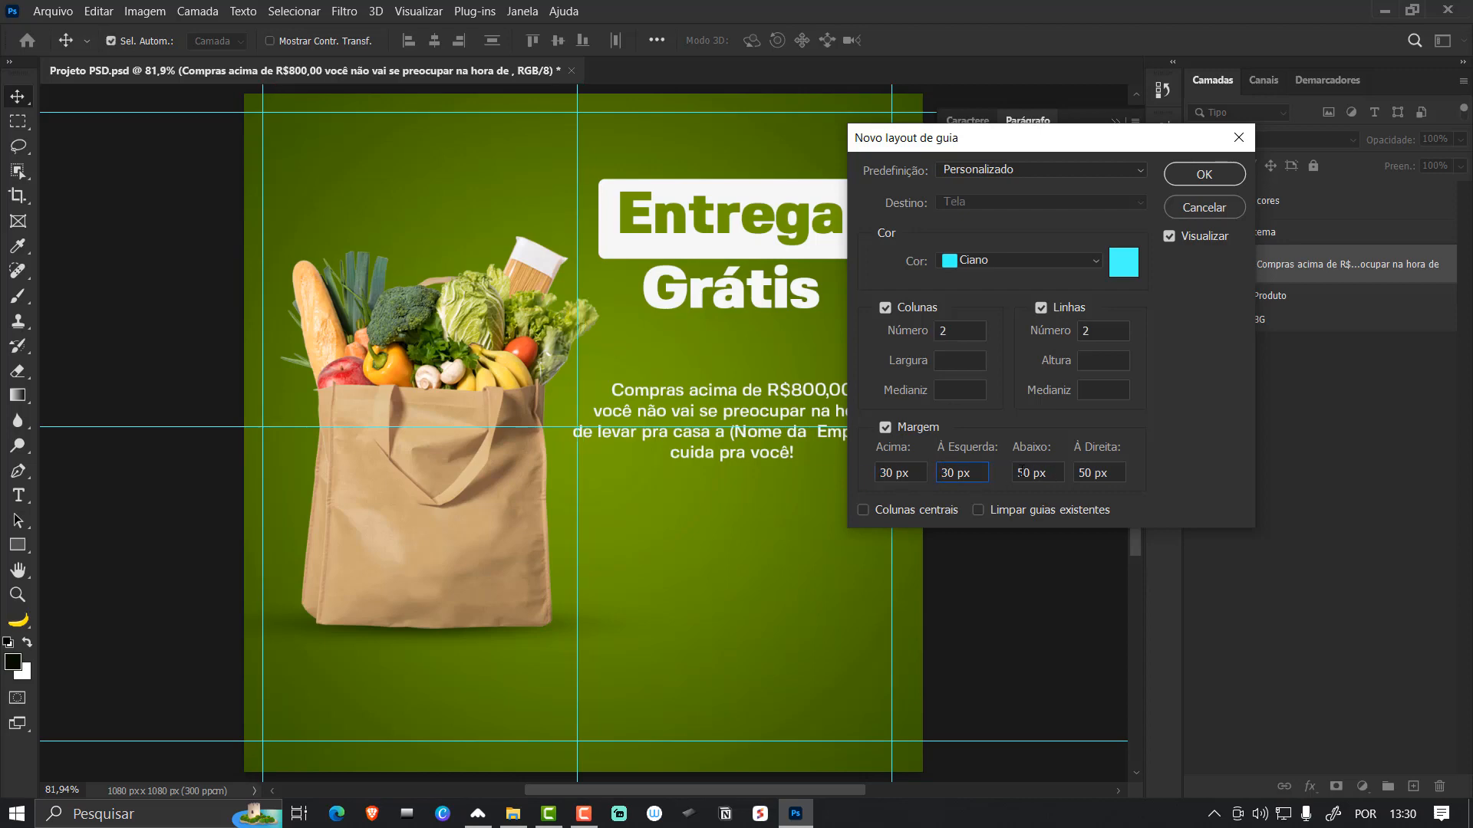
pyautogui.write('30')
pyautogui.press('Tab')
pyautogui.write('30')
pyautogui.click(1203, 174)
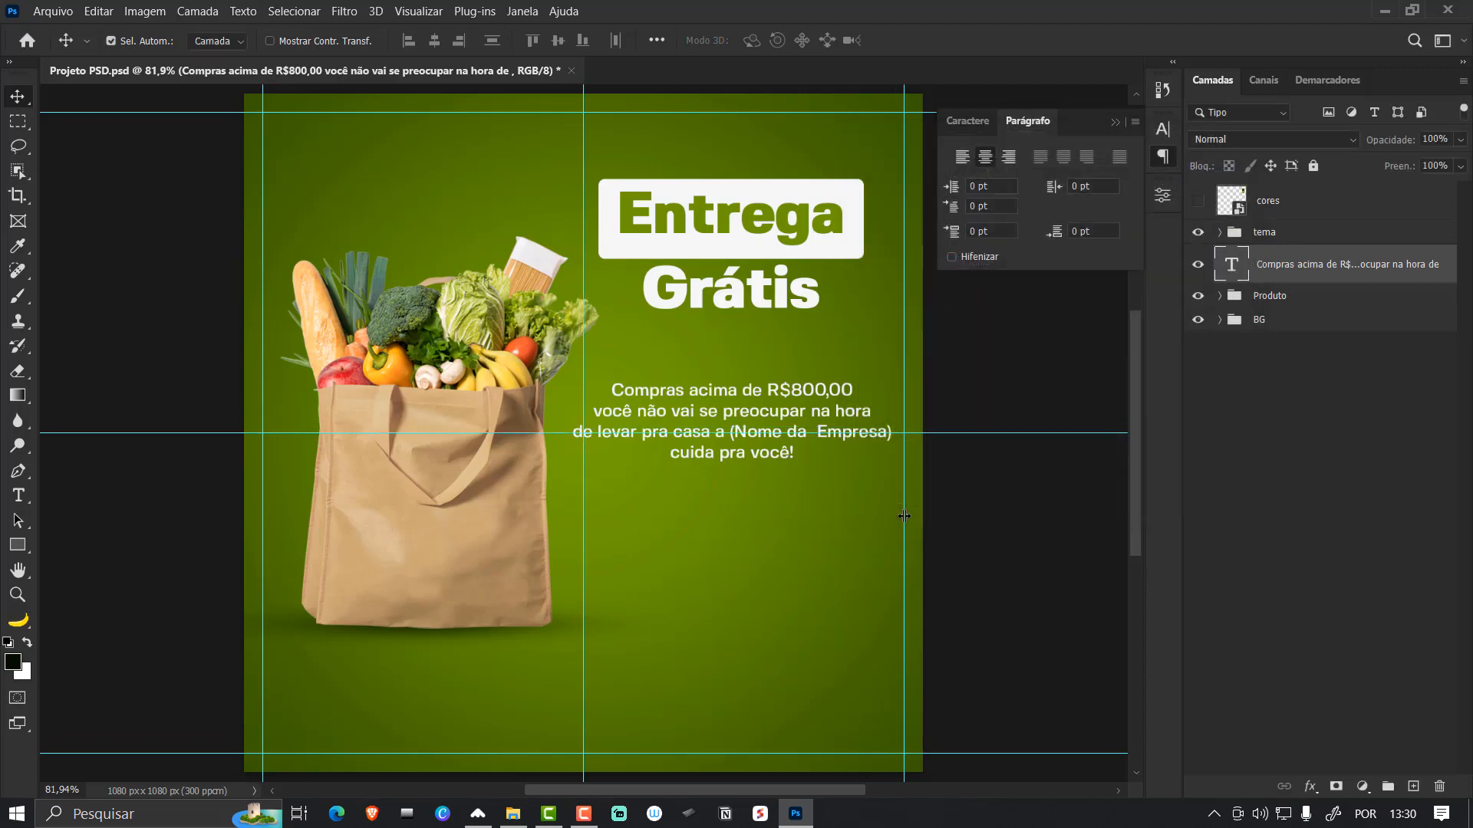
# - Move the tema group and the paragraph together about 16 px right so the paragraph ends at the right margin guide
pyautogui.moveTo(846, 422); pyautogui.dragTo(850, 418)
pyautogui.moveTo(850, 413); pyautogui.dragTo(846, 418)
pyautogui.keyDown('ctrl'); pyautogui.click(1266, 232); pyautogui.keyUp('ctrl')
pyautogui.hotkey('ctrl', 't')
pyautogui.moveTo(775, 326); pyautogui.dragTo(784, 325)
pyautogui.press('Return')
pyautogui.click(1005, 382)
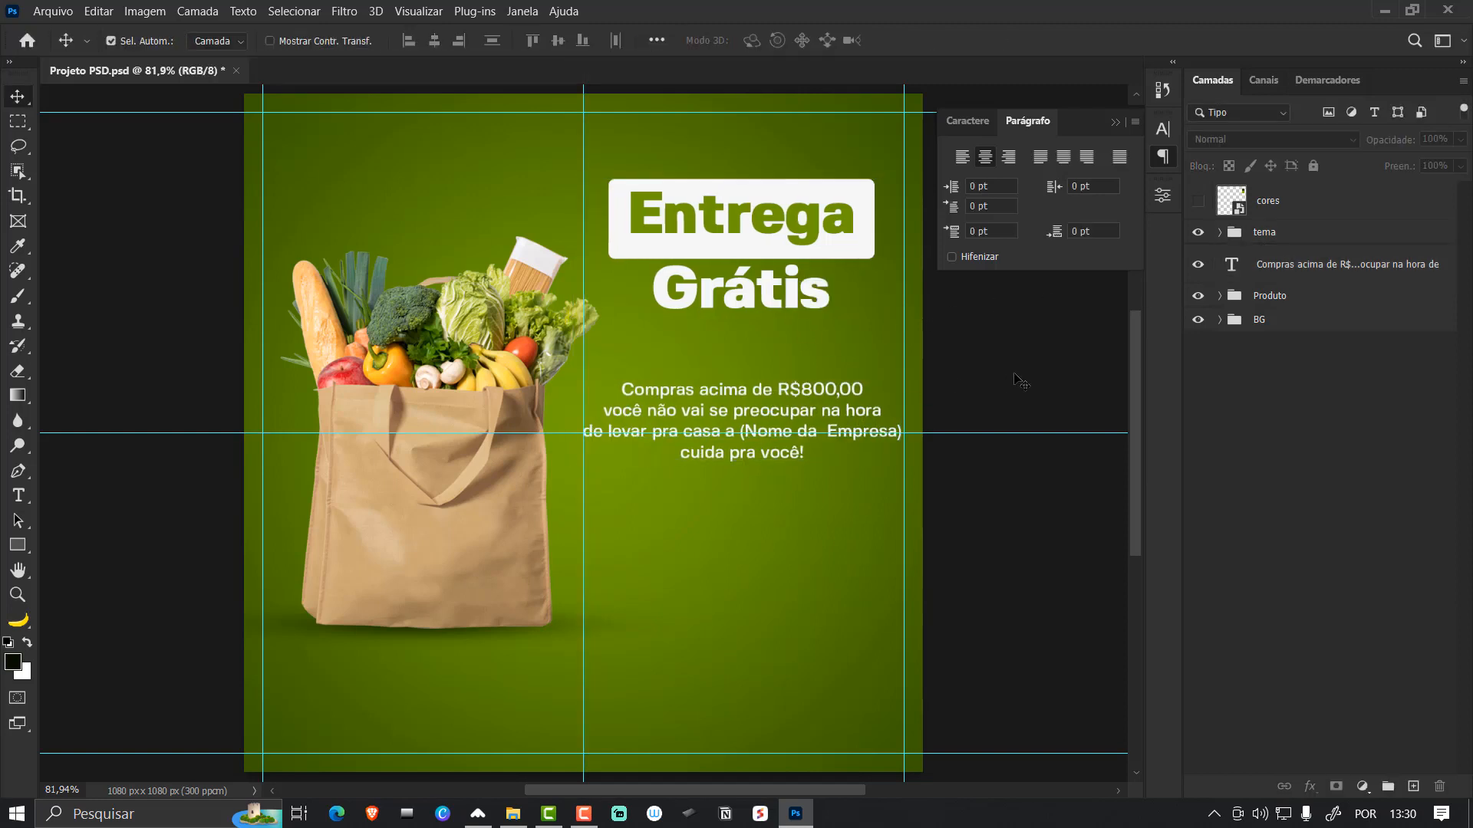
# - Duplicate the paragraph layer, place the copy about 180 px lower on the canvas, and stack it beneath the original layer
pyautogui.click(832, 394)
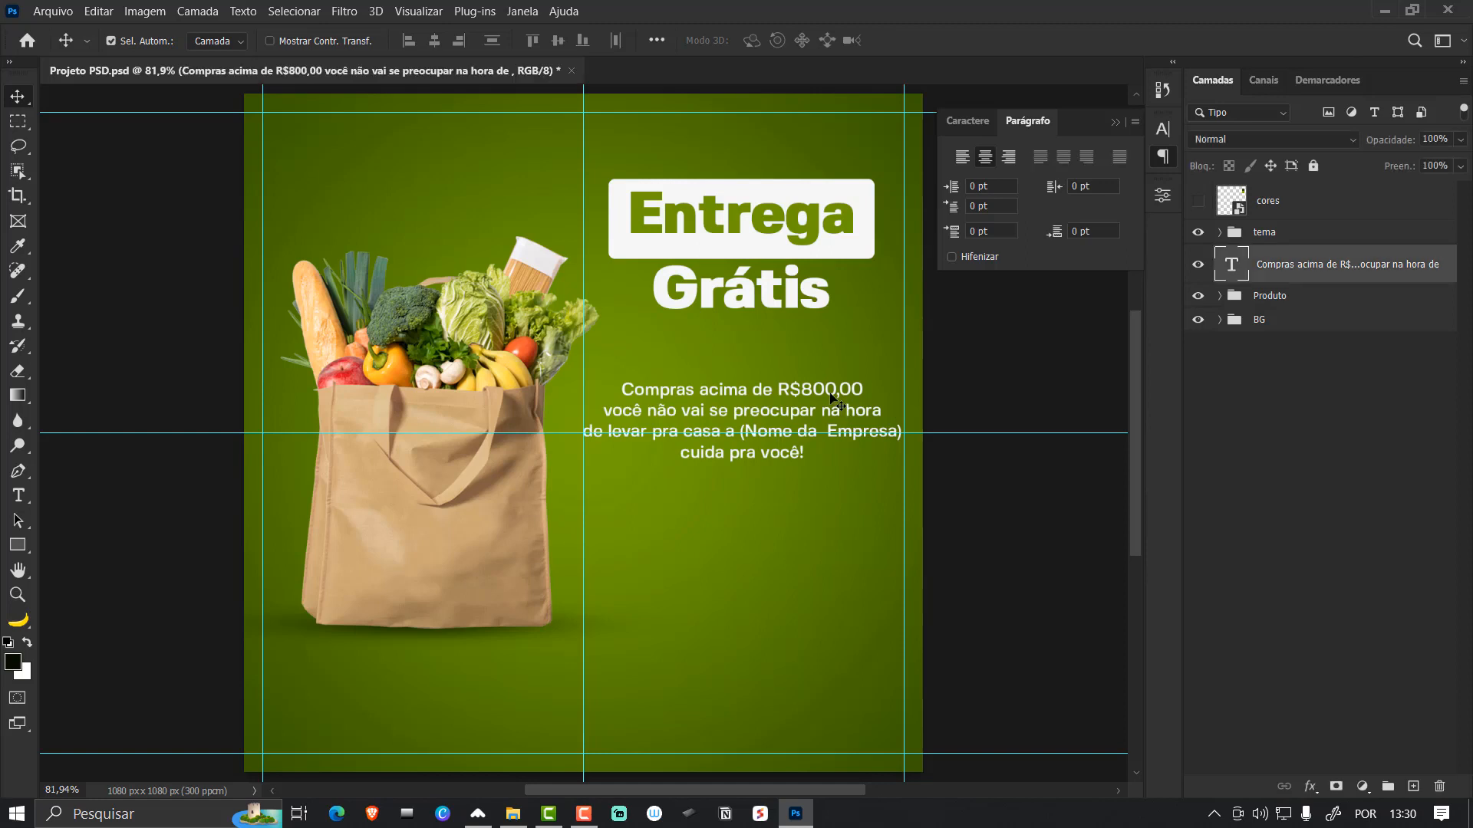
pyautogui.hotkey('ctrl', 'j')
pyautogui.hotkey('ctrl', 't')
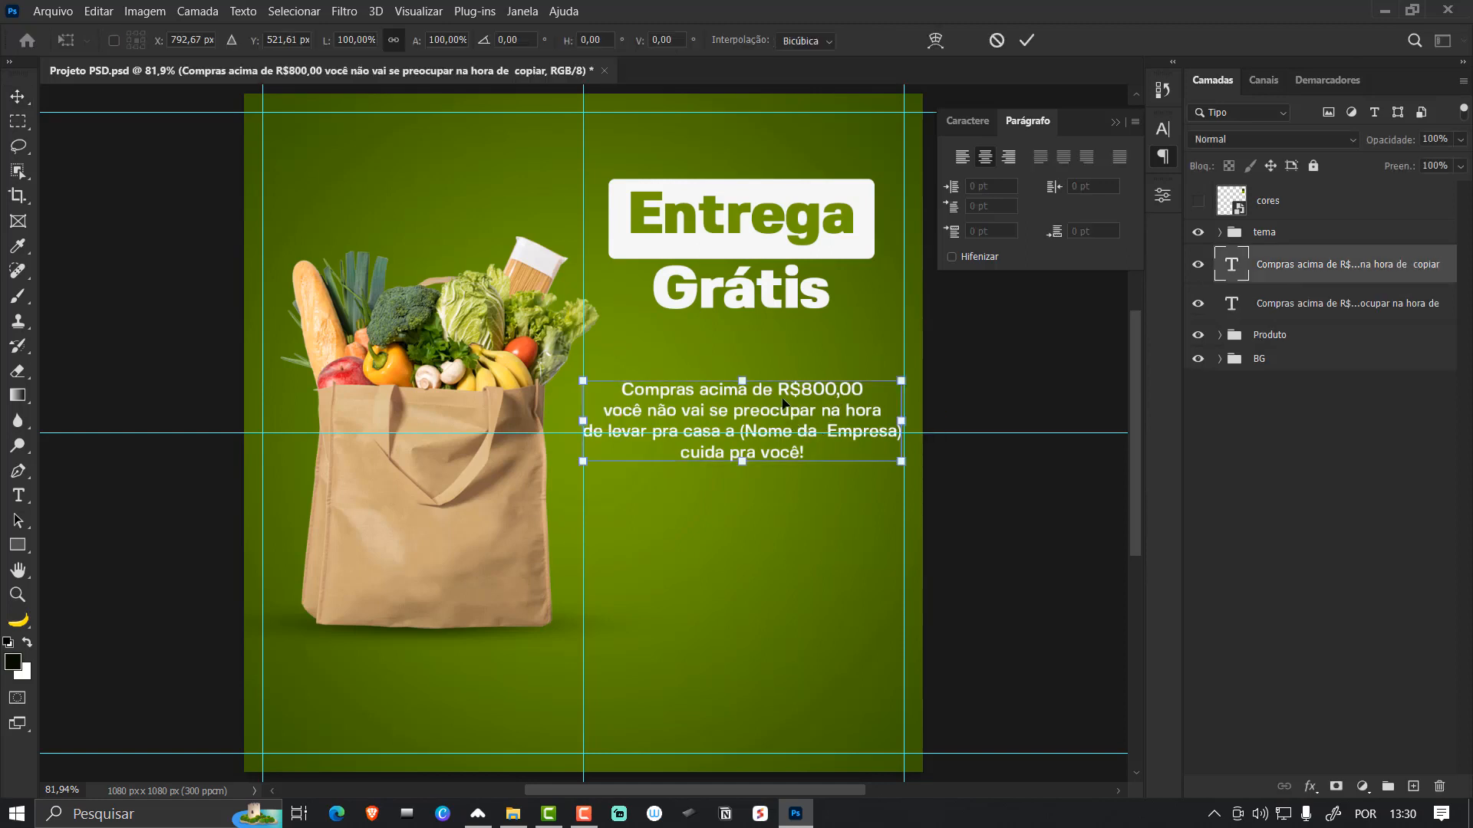
pyautogui.moveTo(766, 403); pyautogui.dragTo(766, 516)
pyautogui.press('Return')
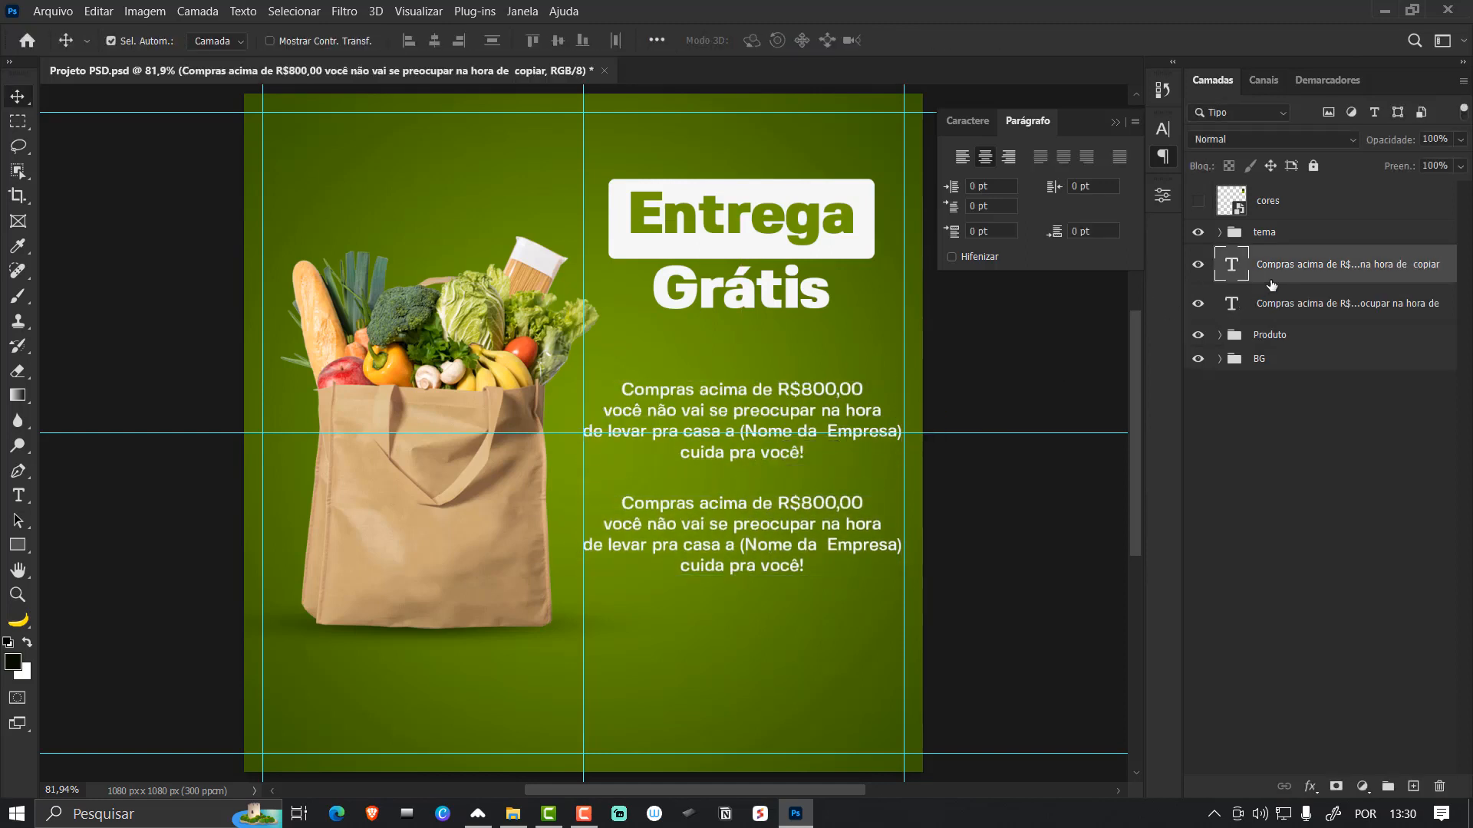
pyautogui.moveTo(1272, 269); pyautogui.dragTo(1267, 312)
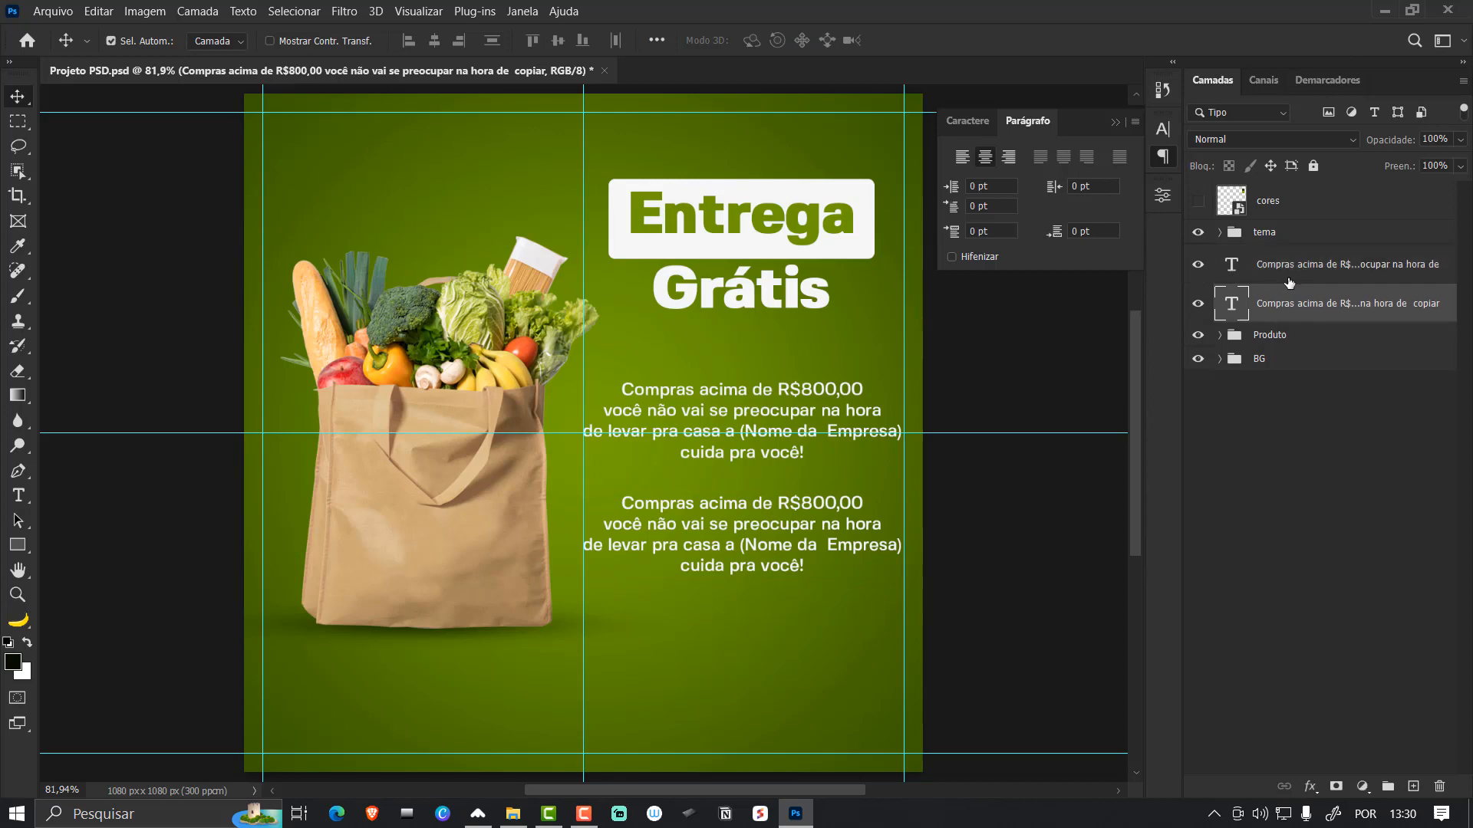
# - Group the original paragraph layer, name the group frase and collapse it
pyautogui.click(1312, 270)
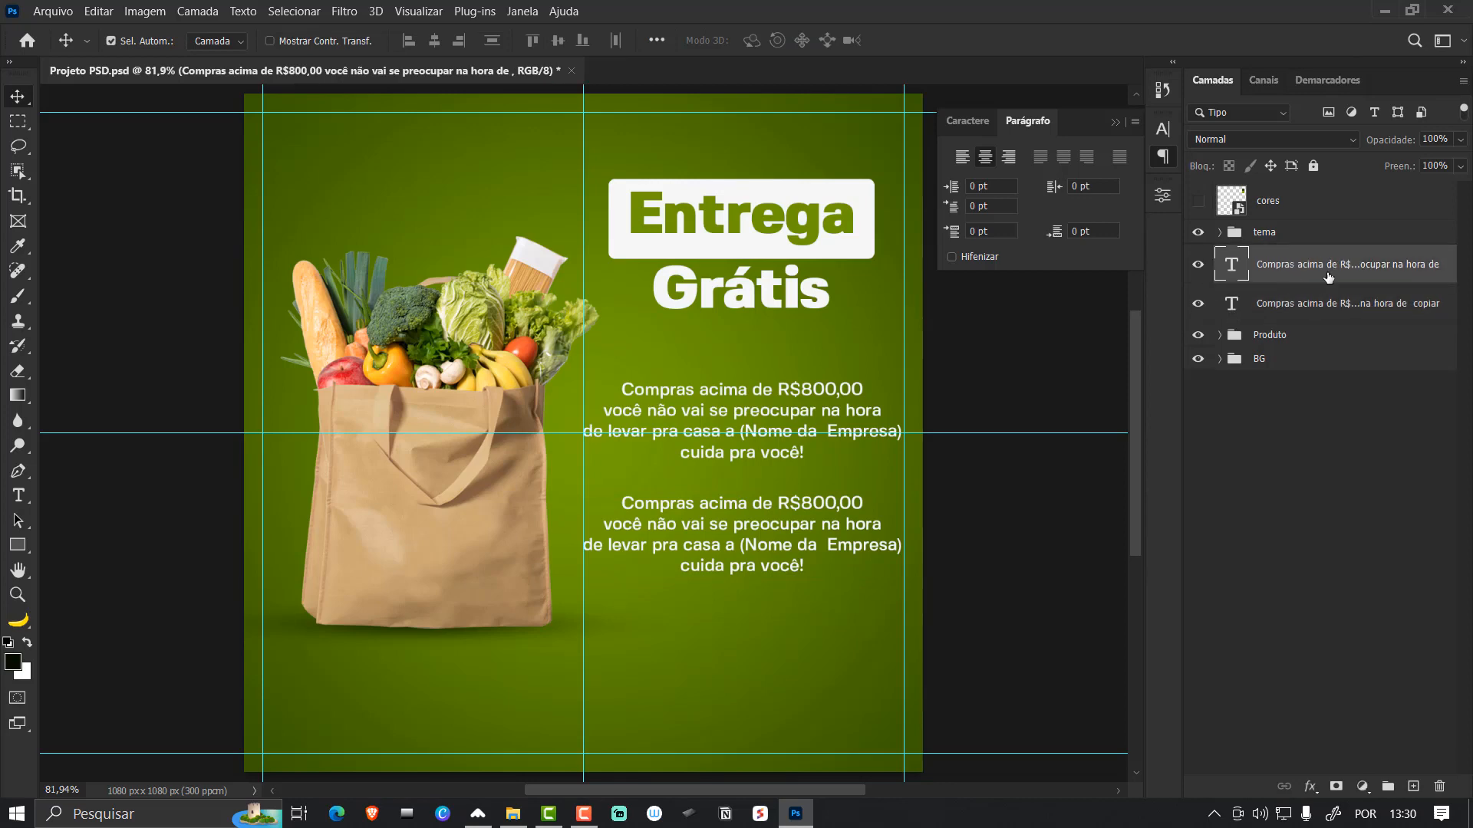
pyautogui.hotkey('ctrl', 'g')
pyautogui.doubleClick(1276, 261)
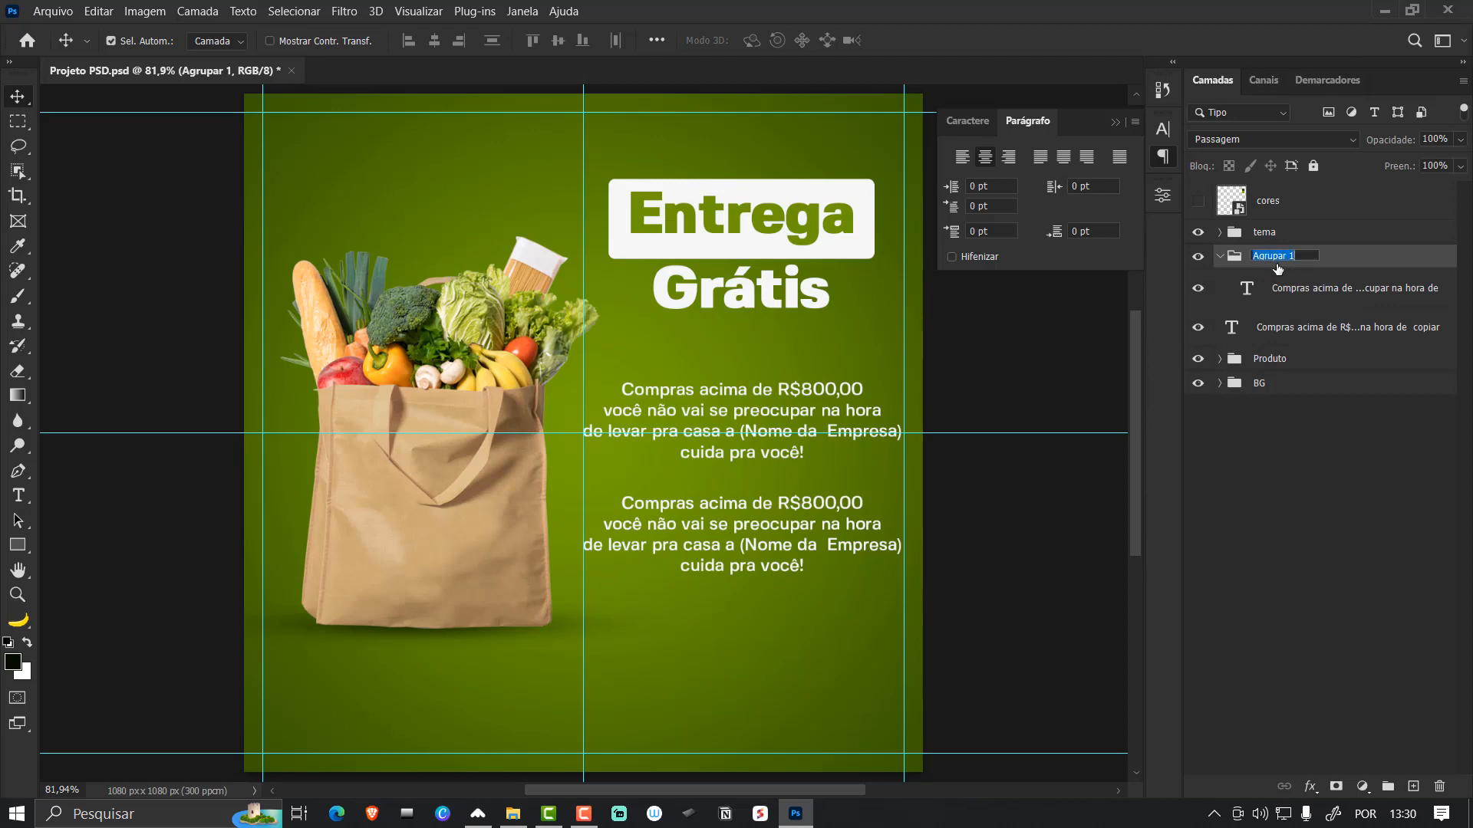
pyautogui.write('p')
pyautogui.write('rase')
pyautogui.press('Return')
pyautogui.click(1220, 256)
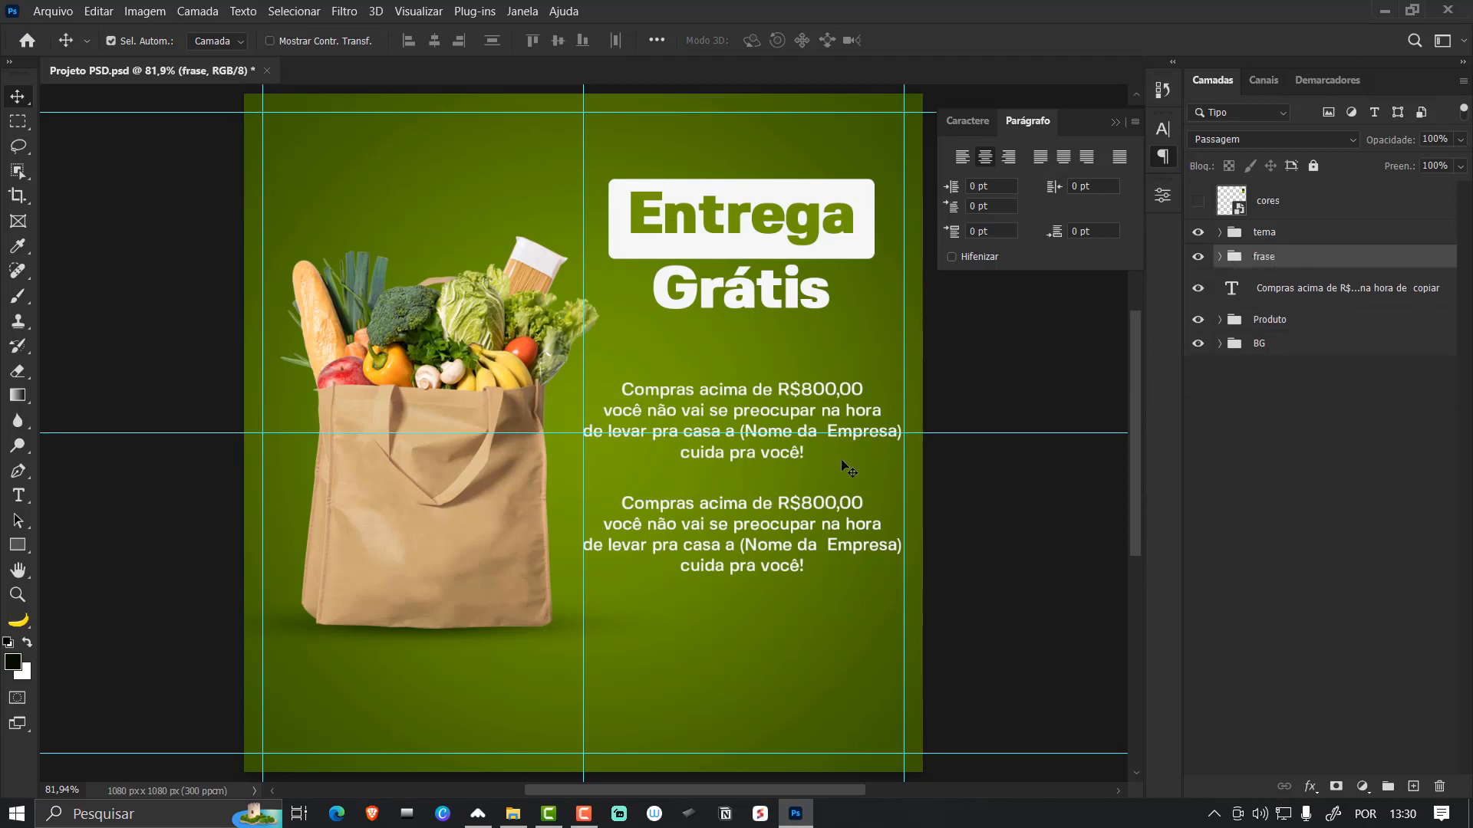
pyautogui.doubleClick(775, 513)
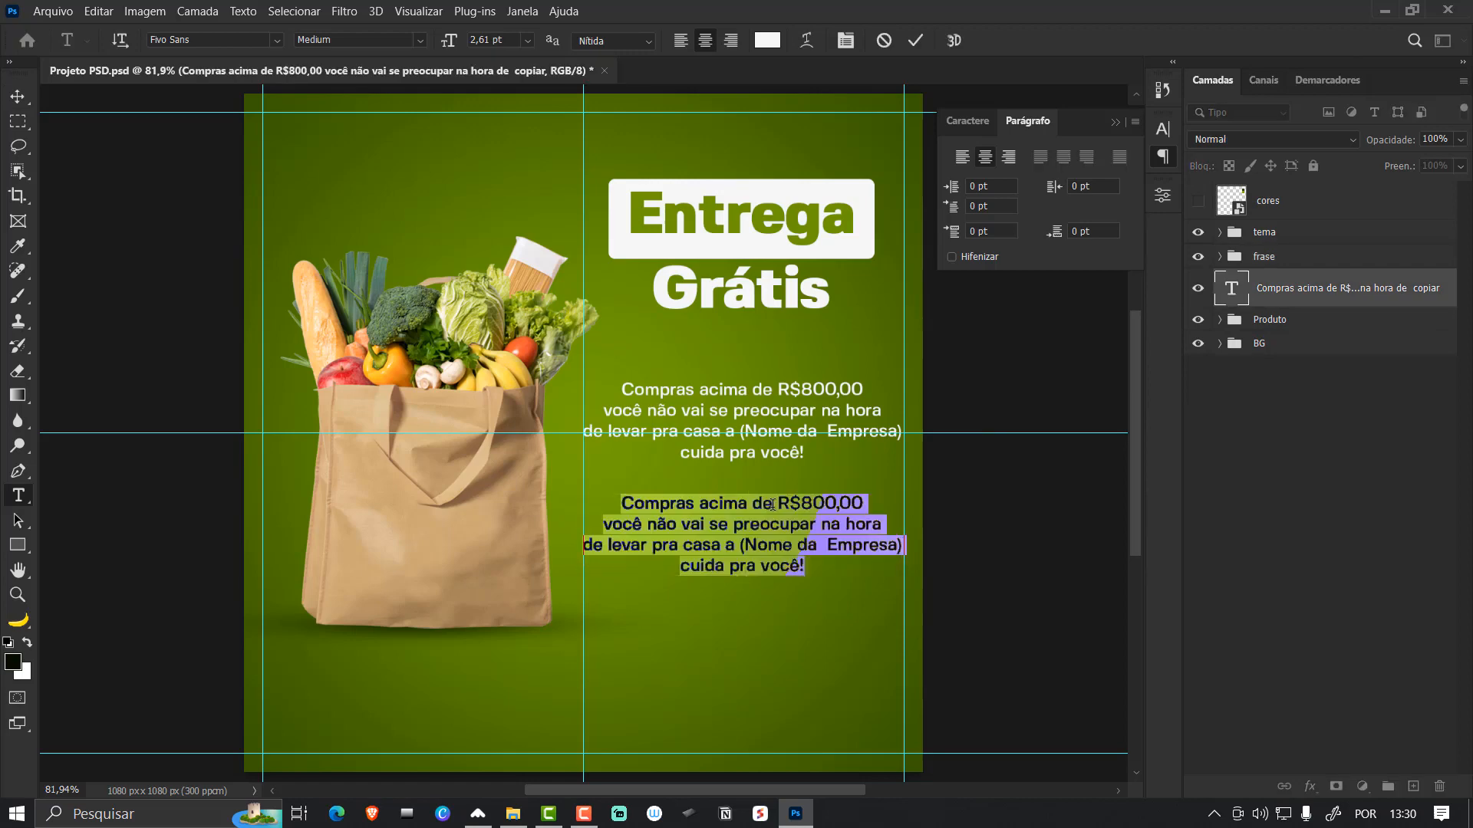
pyautogui.hotkey('ctrl', 'Return')
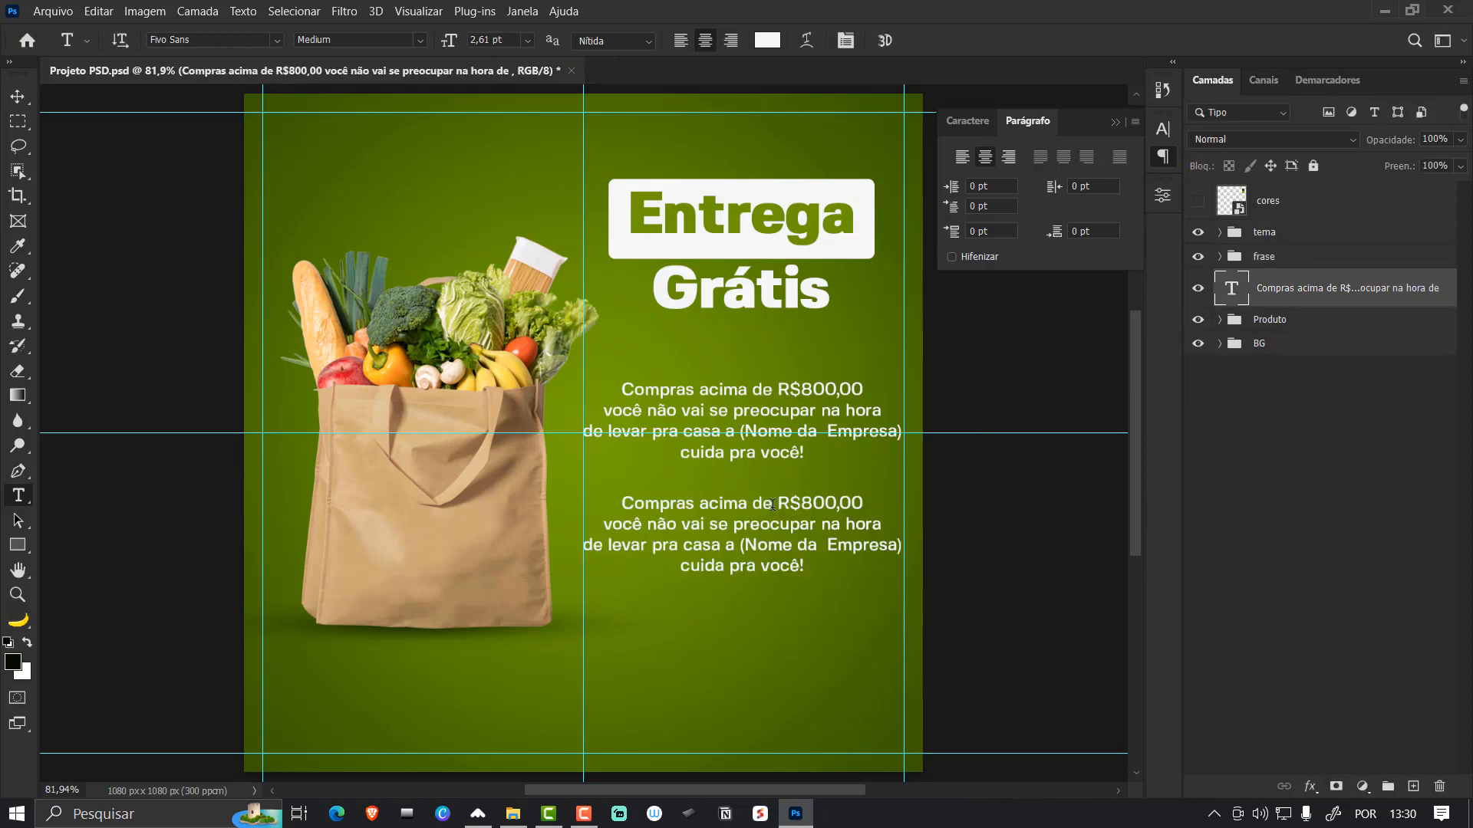
pyautogui.press('v')
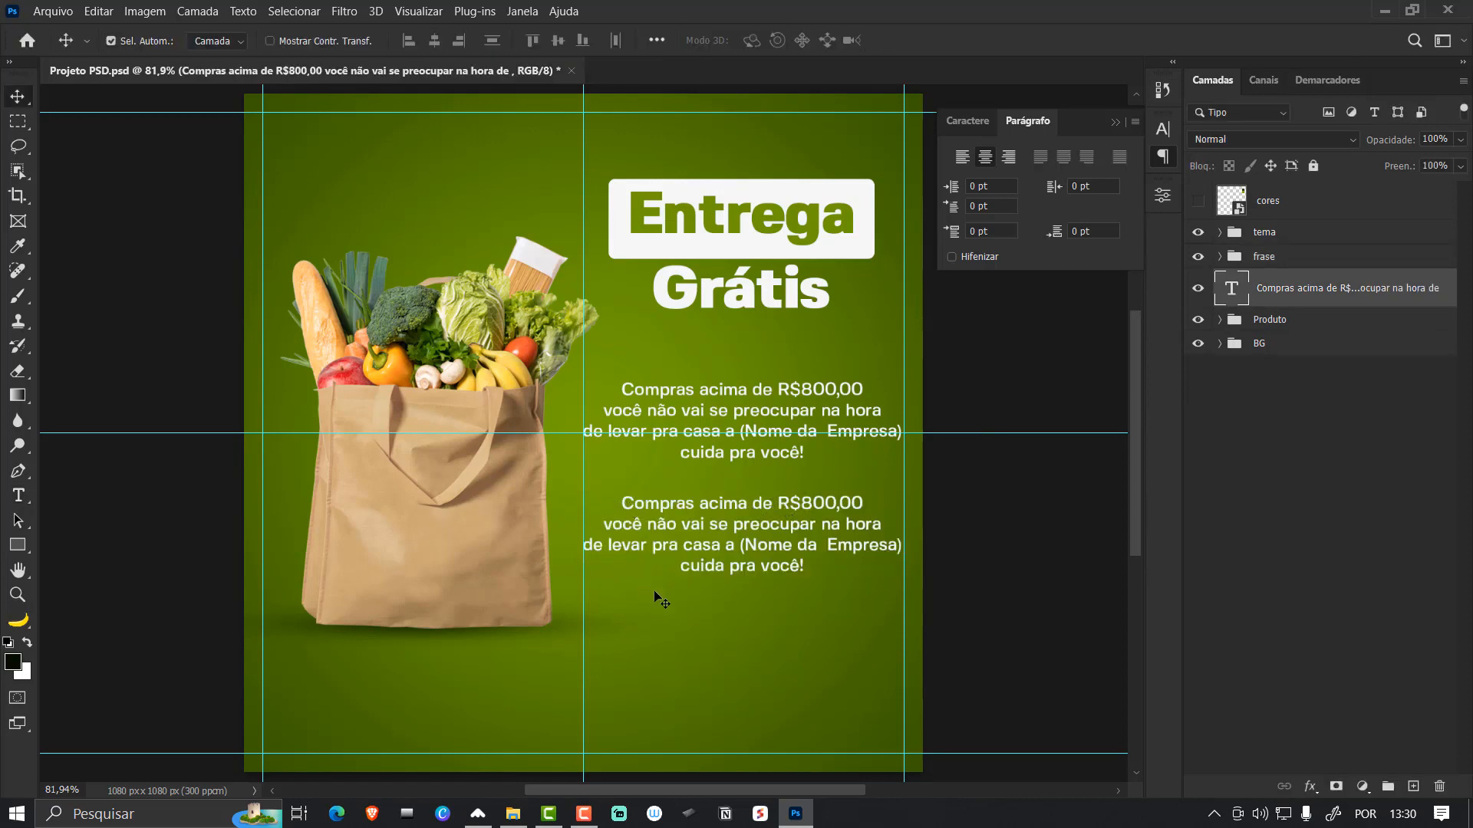
# - Replace the lower paragraph's text with three lines: "Parcele em até 12x", "sem juros com nosso" and "cartão(nome aqui)"
pyautogui.doubleClick(753, 507)
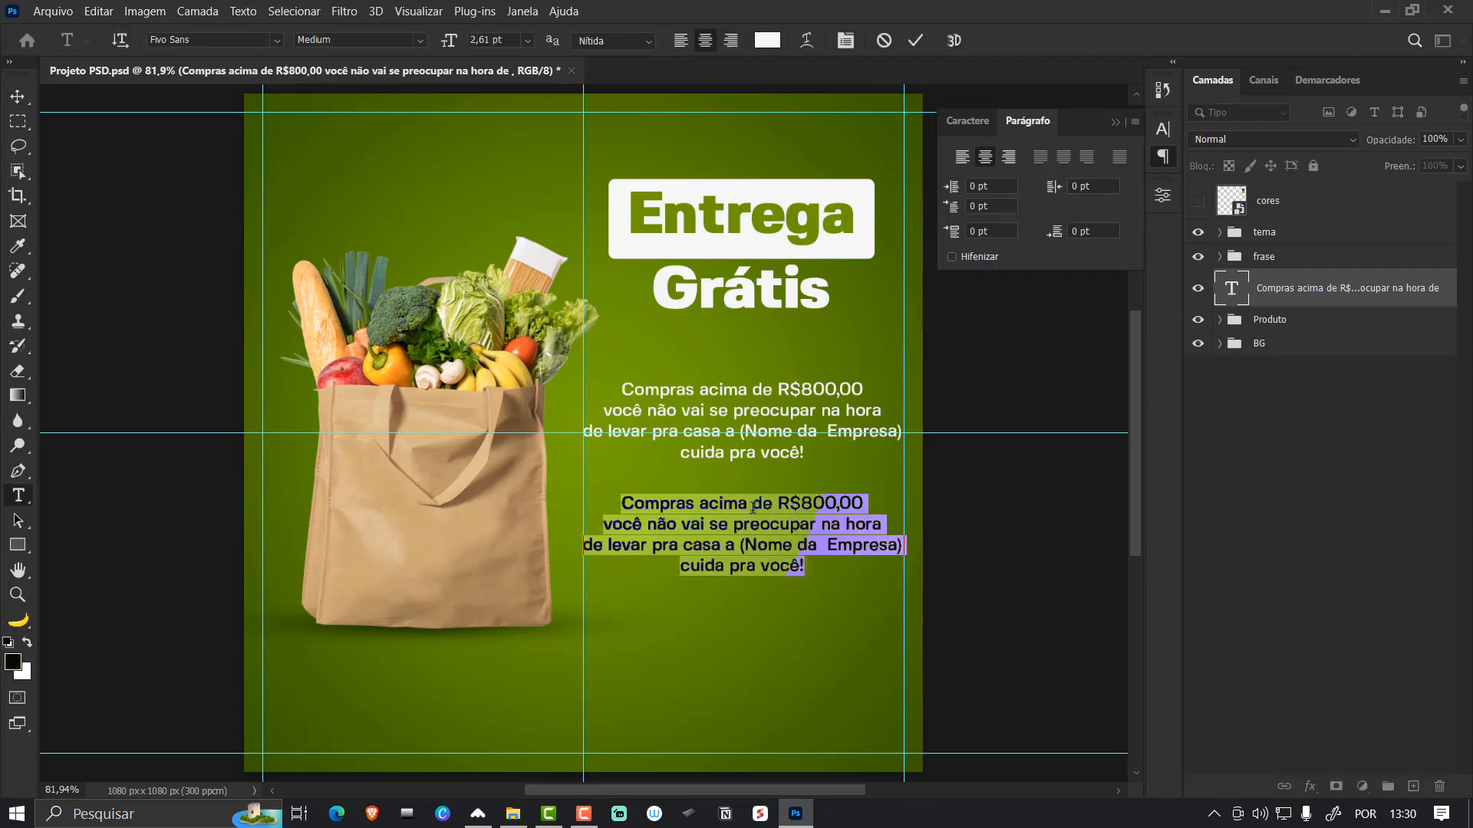
pyautogui.write('Pa')
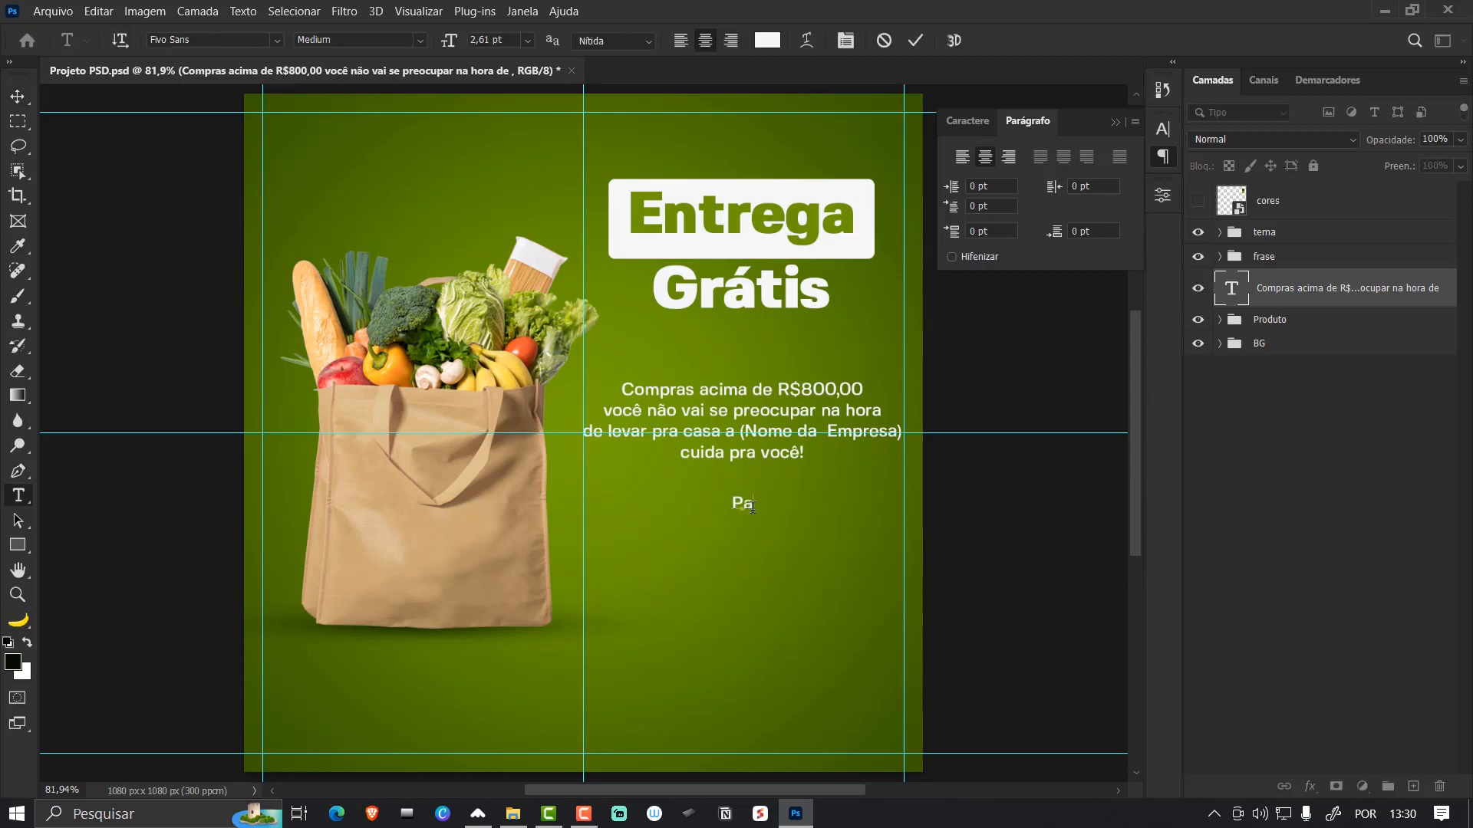
pyautogui.write('rcele em at')
pyautogui.write('e')
pyautogui.press('BackSpace')
pyautogui.write('[e')
pyautogui.press('BackSpace')
pyautogui.press('BackSpace')
pyautogui.write('é 12xsem ju')
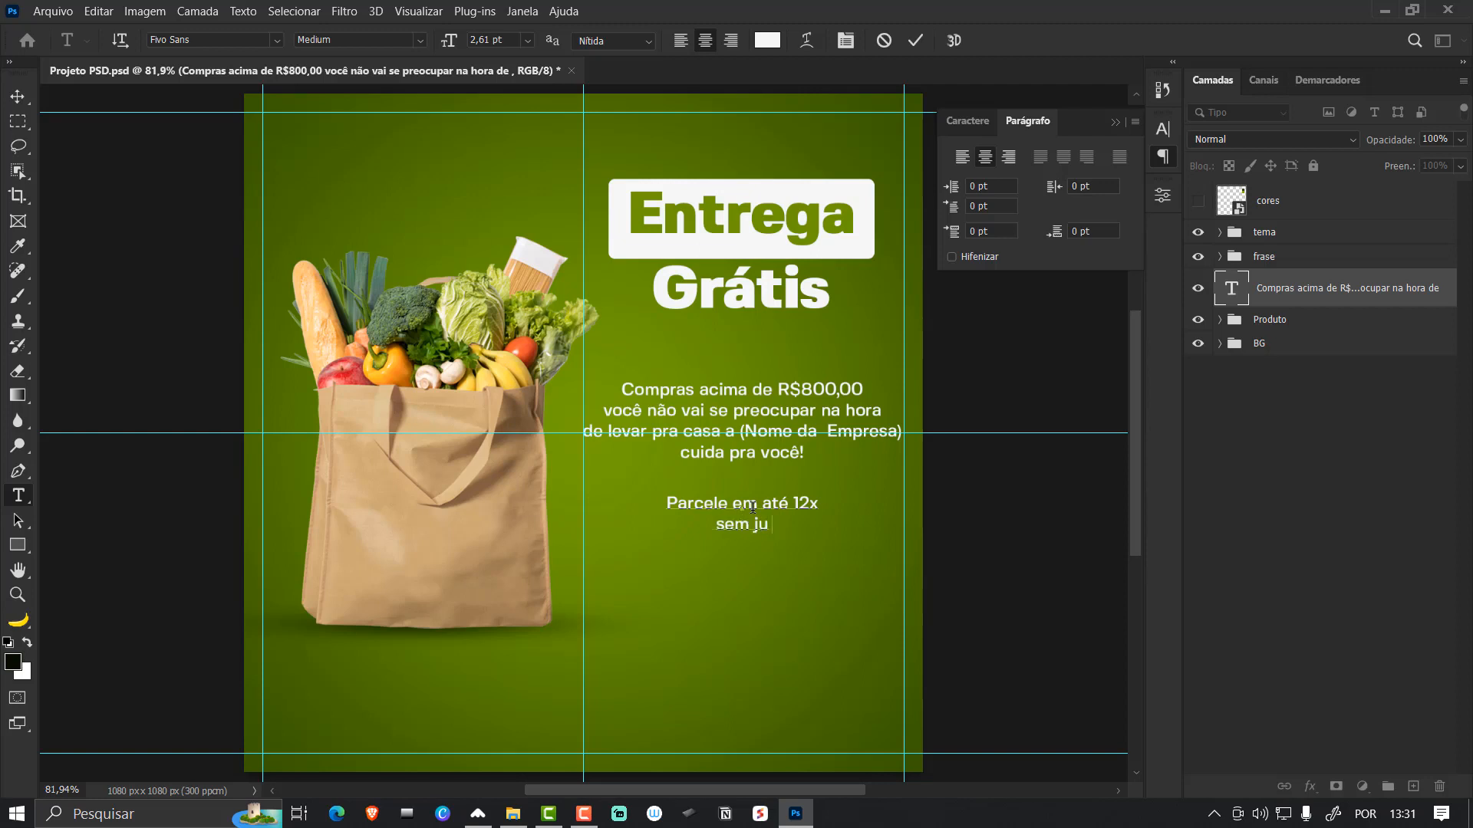
pyautogui.write('ros com nosso')
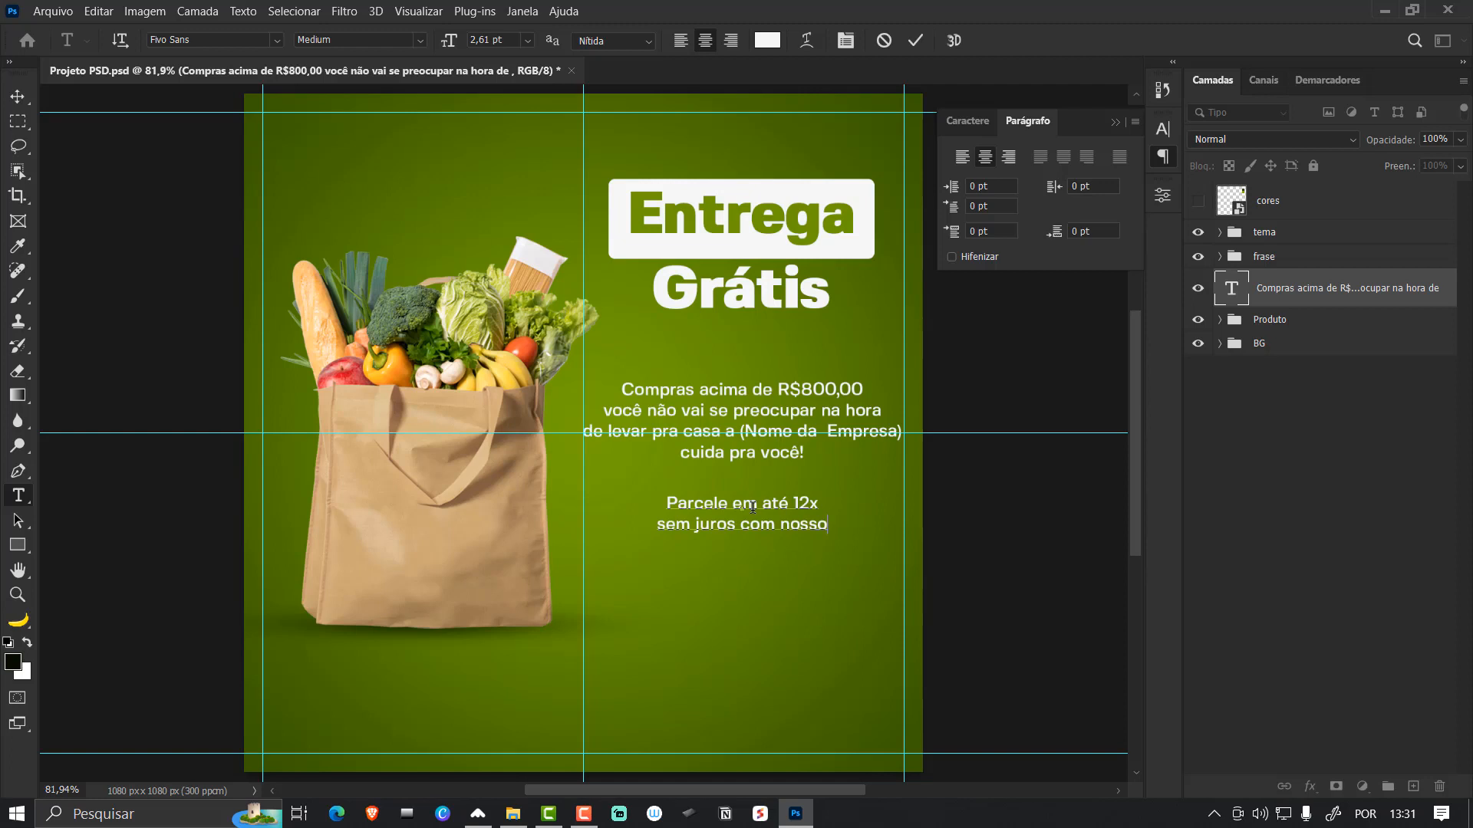
pyautogui.write('cartão')
pyautogui.write('()')
pyautogui.write('nome aqui')
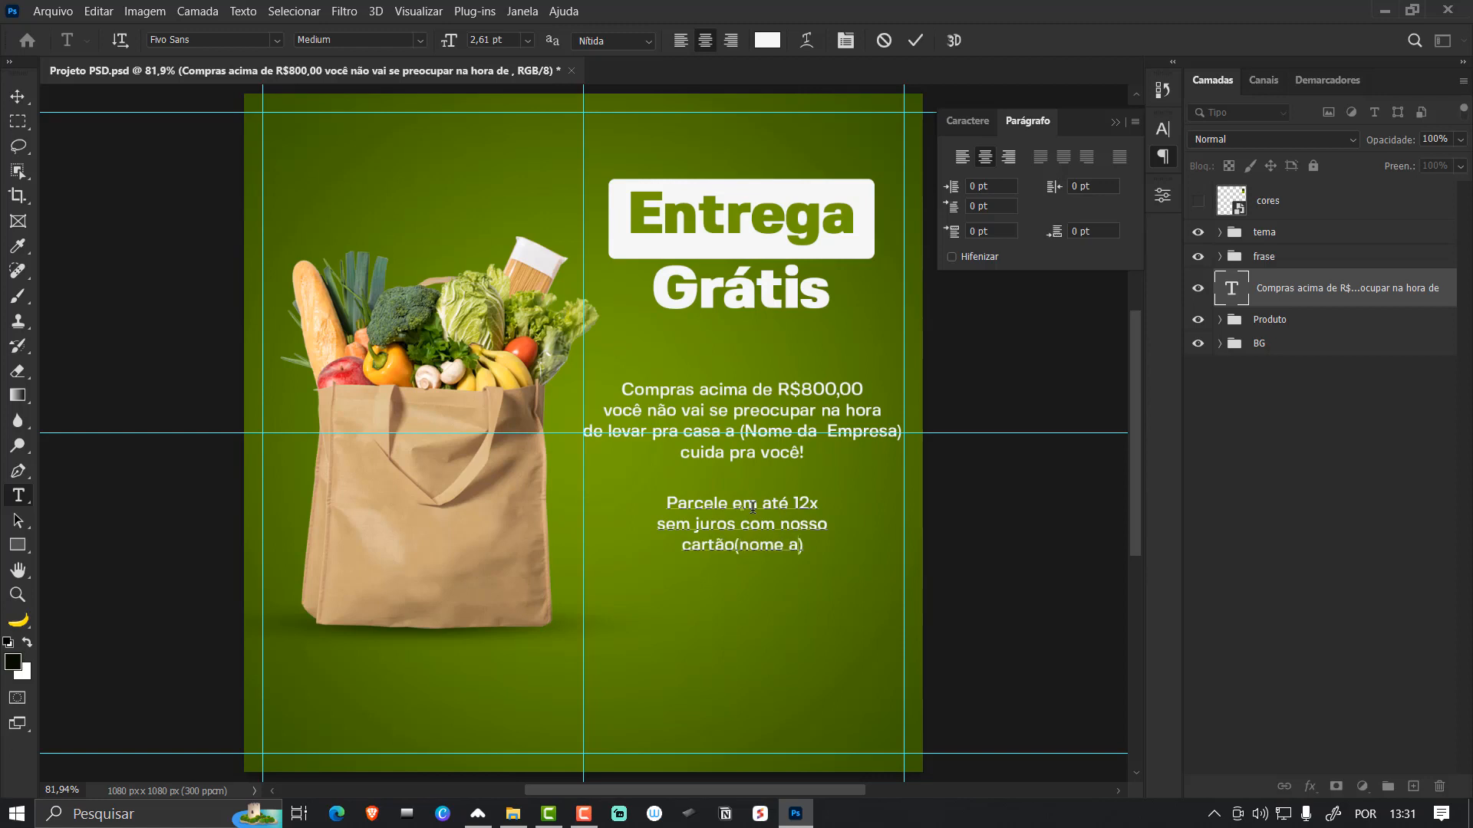
pyautogui.hotkey('ctrl', 'Return')
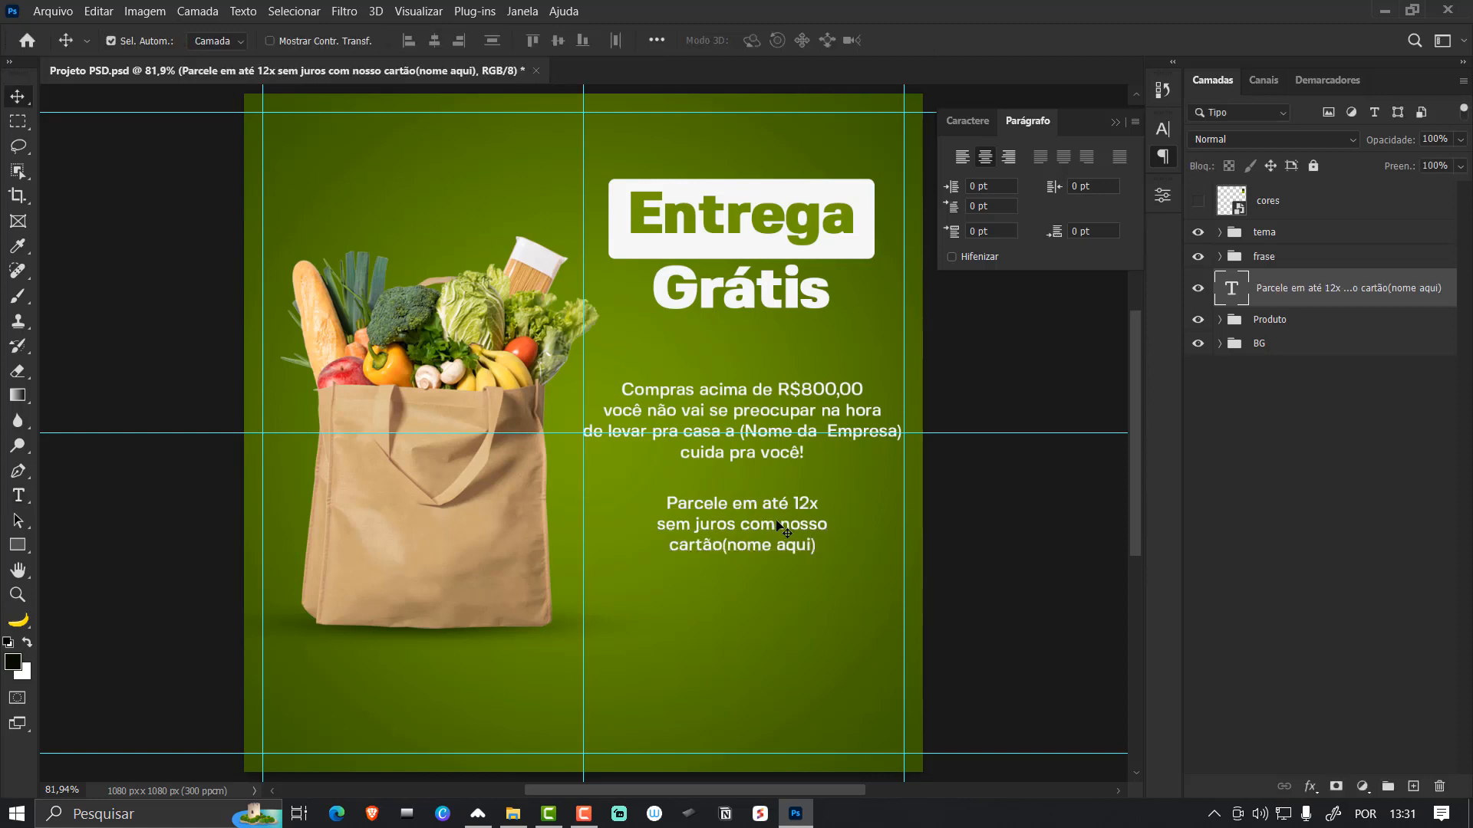
# - Enlarge the Parcele text to about 130% and set its font style to Oblique
pyautogui.hotkey('ctrl', 't')
pyautogui.moveTo(834, 495); pyautogui.dragTo(794, 533)
pyautogui.press('Return')
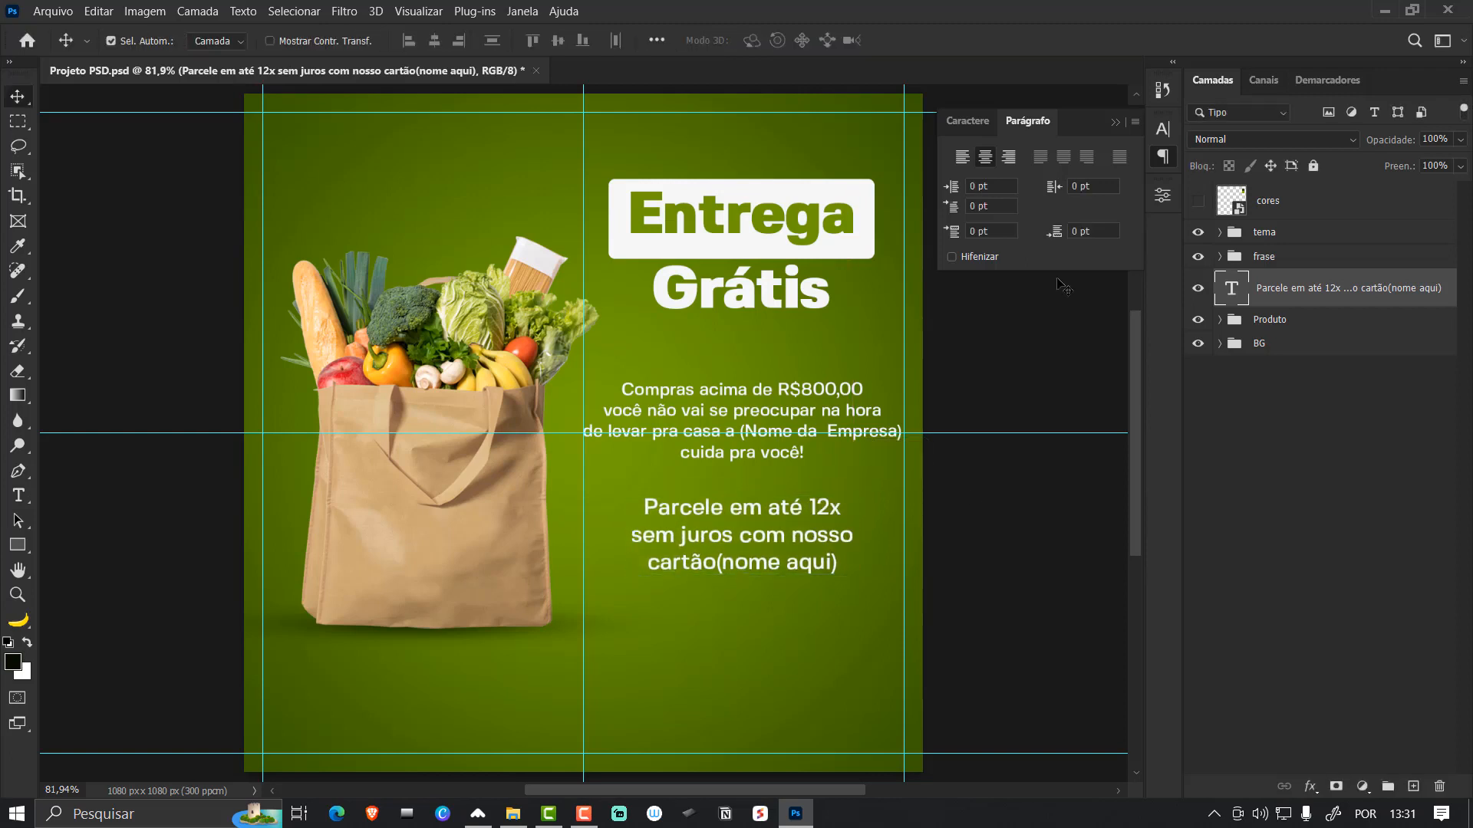
pyautogui.click(976, 124)
pyautogui.click(1131, 157)
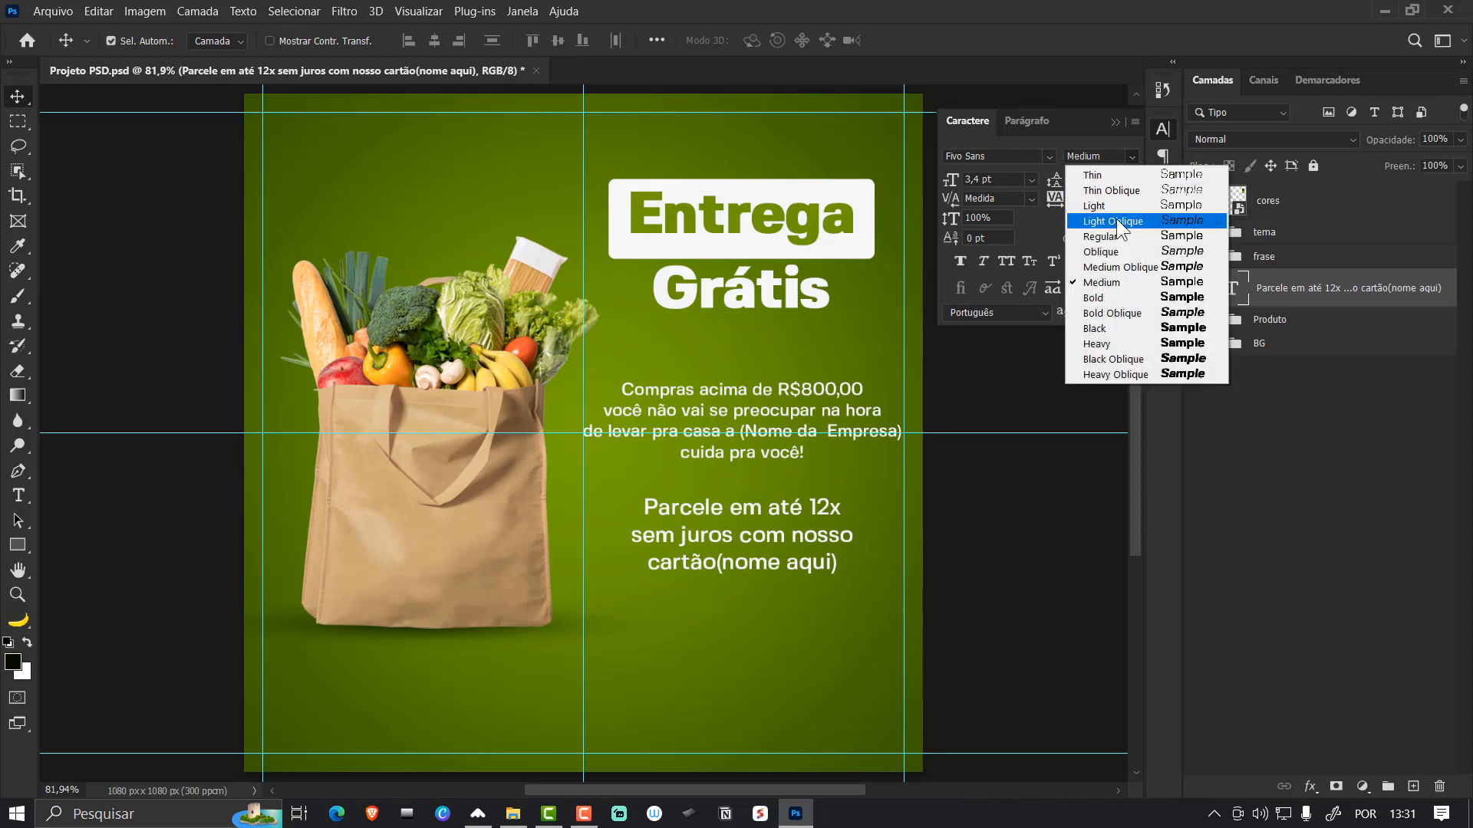
pyautogui.click(1114, 250)
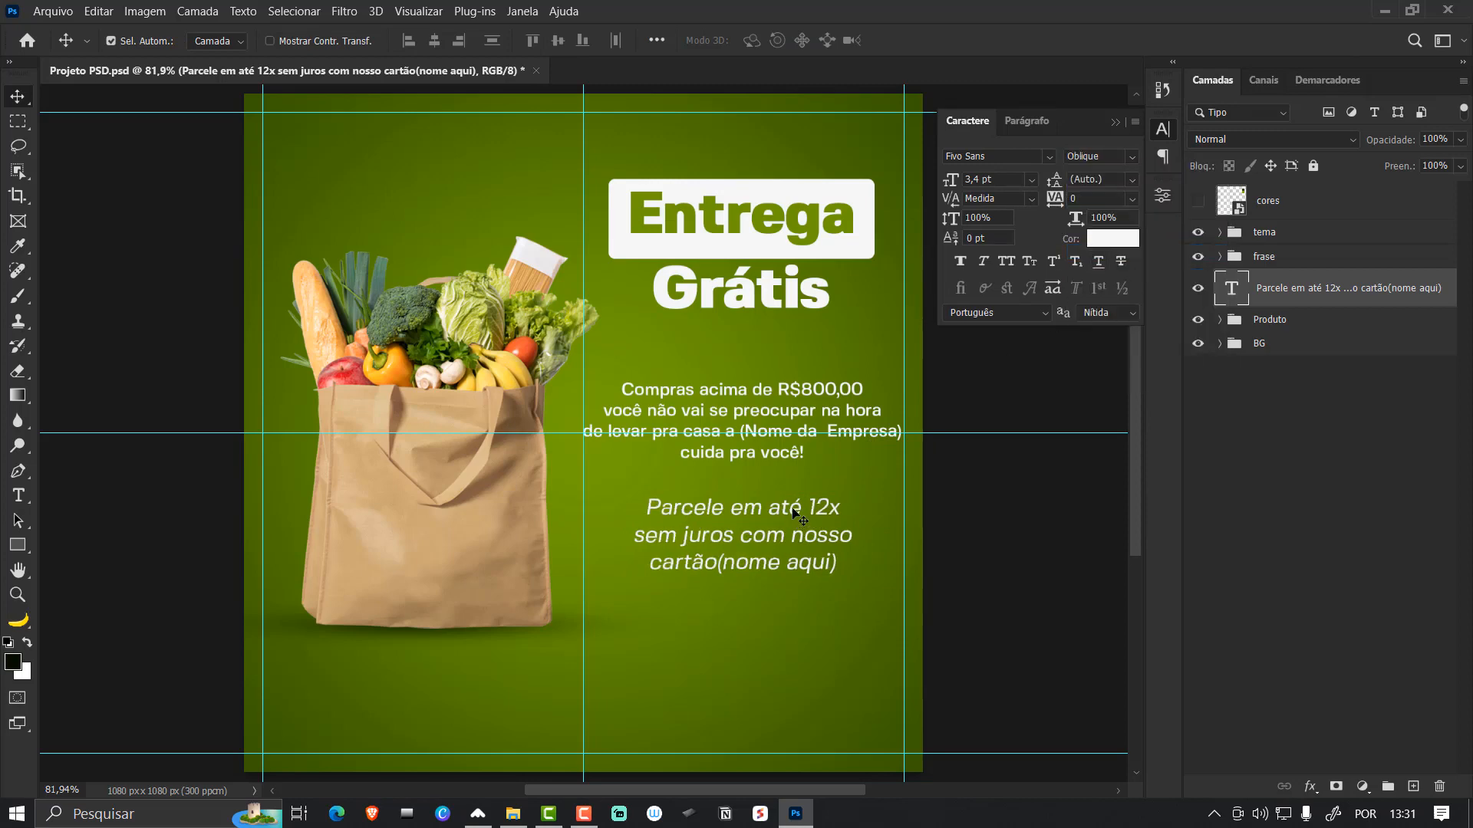
# - Scale the Parcele text to about 108% and nudge it slightly upward
pyautogui.moveTo(802, 524); pyautogui.dragTo(857, 499)
pyautogui.hotkey('ctrl', 't')
pyautogui.moveTo(790, 550); pyautogui.dragTo(788, 542)
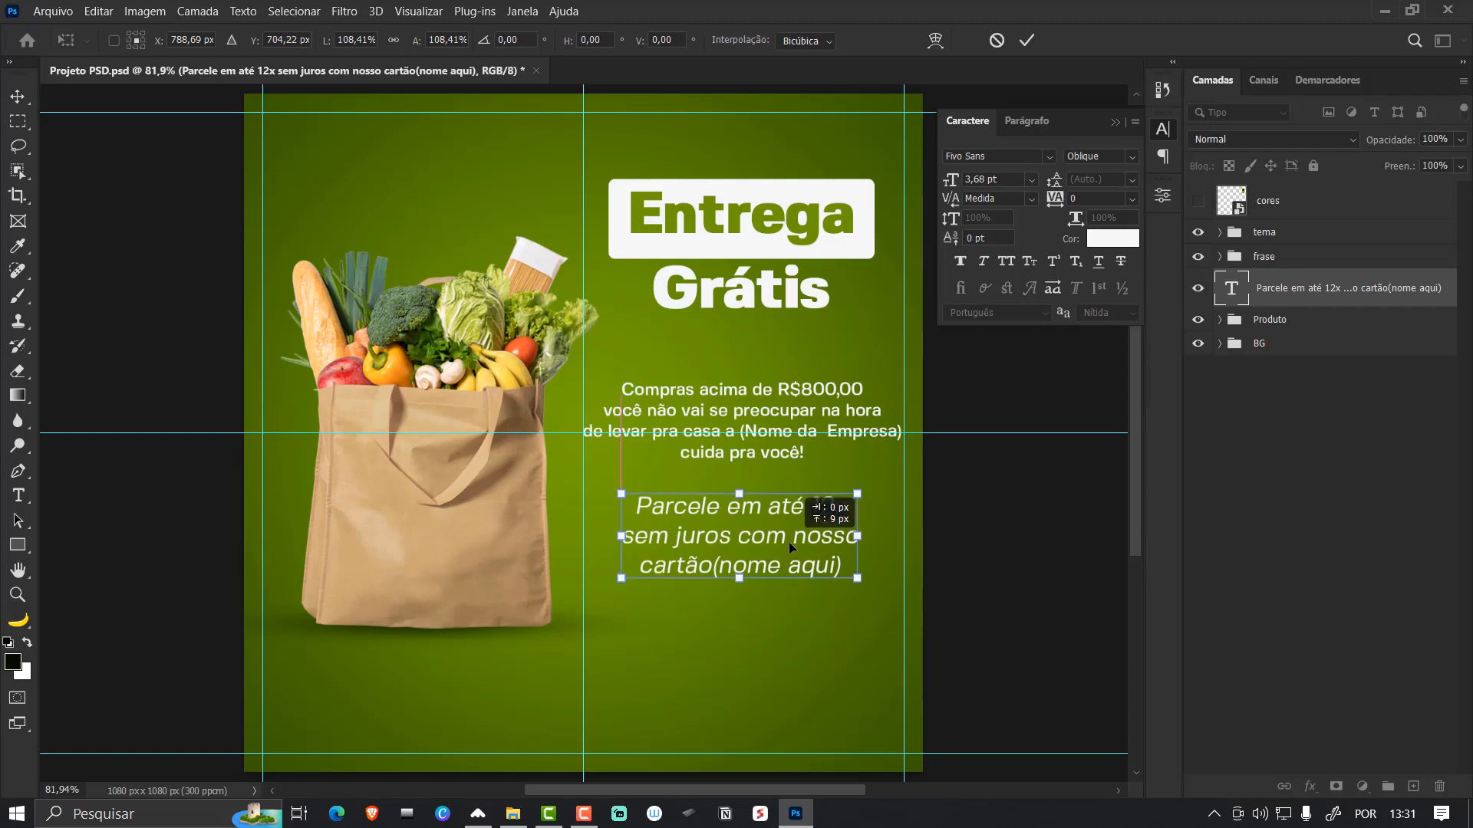
pyautogui.press('Return')
# - Scale the Compras acima de R$800,00 paragraph to about 102% and move it about 33 px up
pyautogui.click(819, 433)
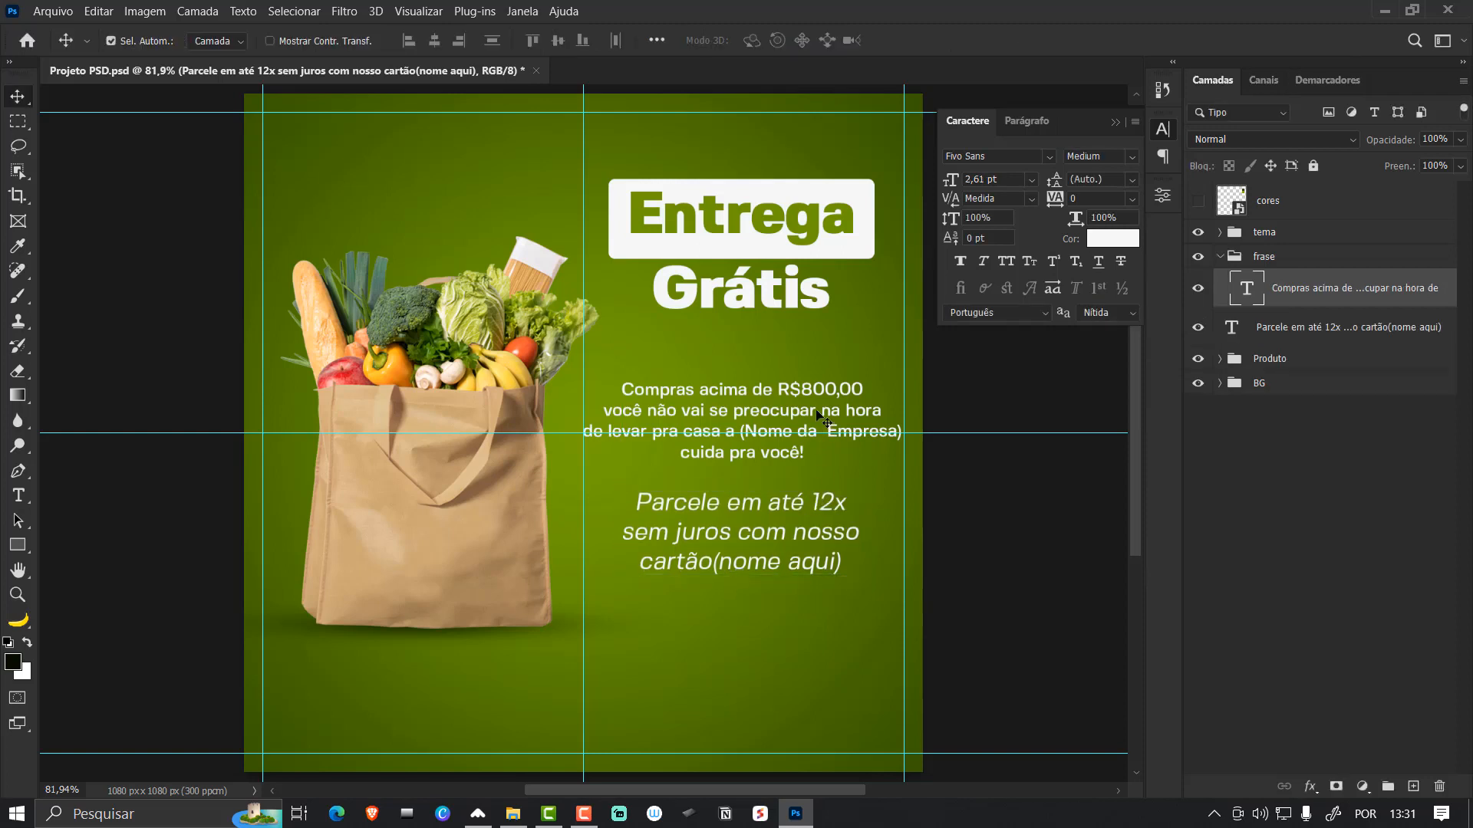
pyautogui.hotkey('ctrl', 't')
pyautogui.moveTo(902, 379); pyautogui.dragTo(904, 376)
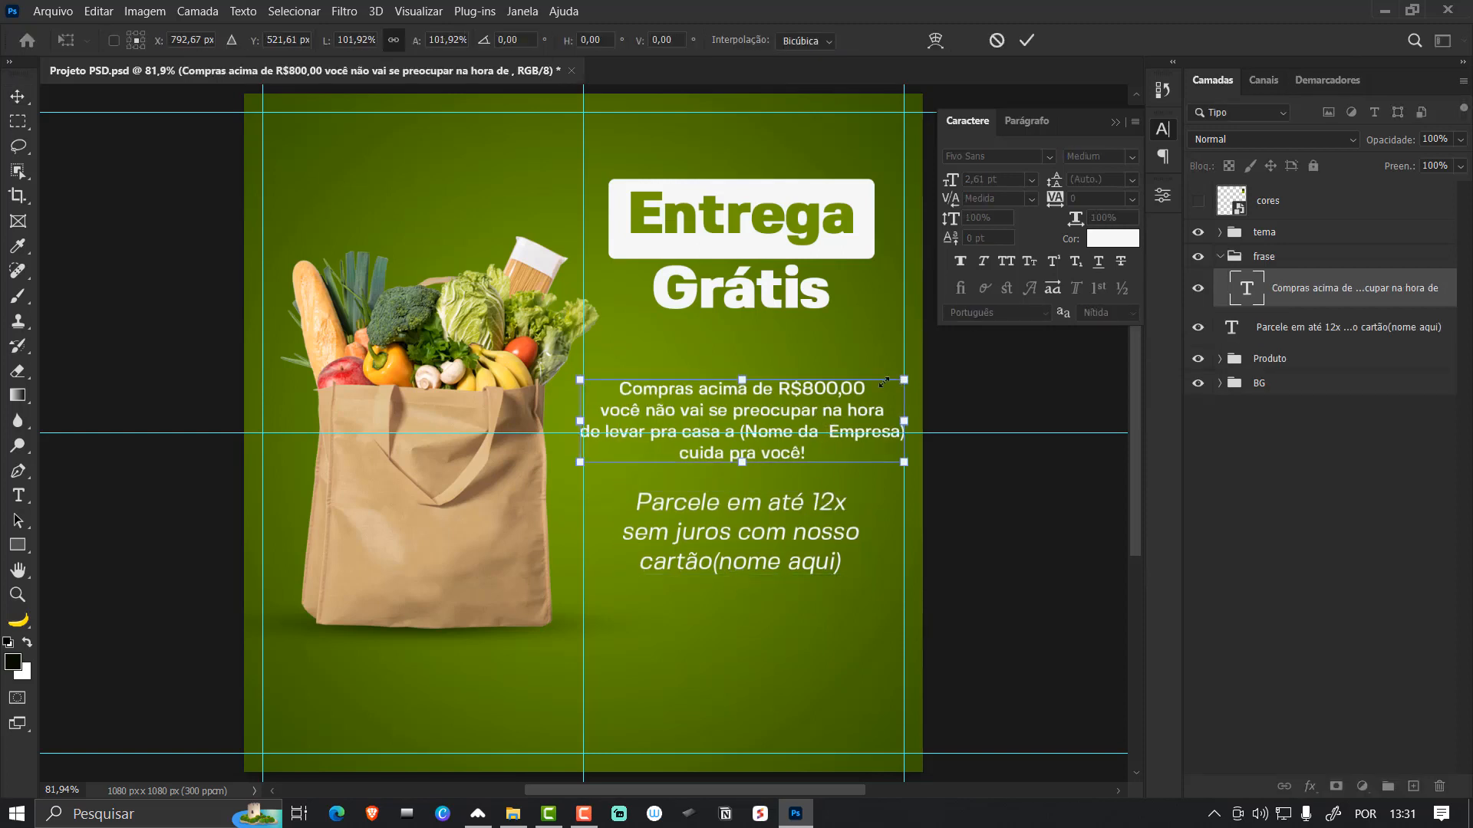
pyautogui.moveTo(795, 420); pyautogui.dragTo(796, 398)
pyautogui.press('Return')
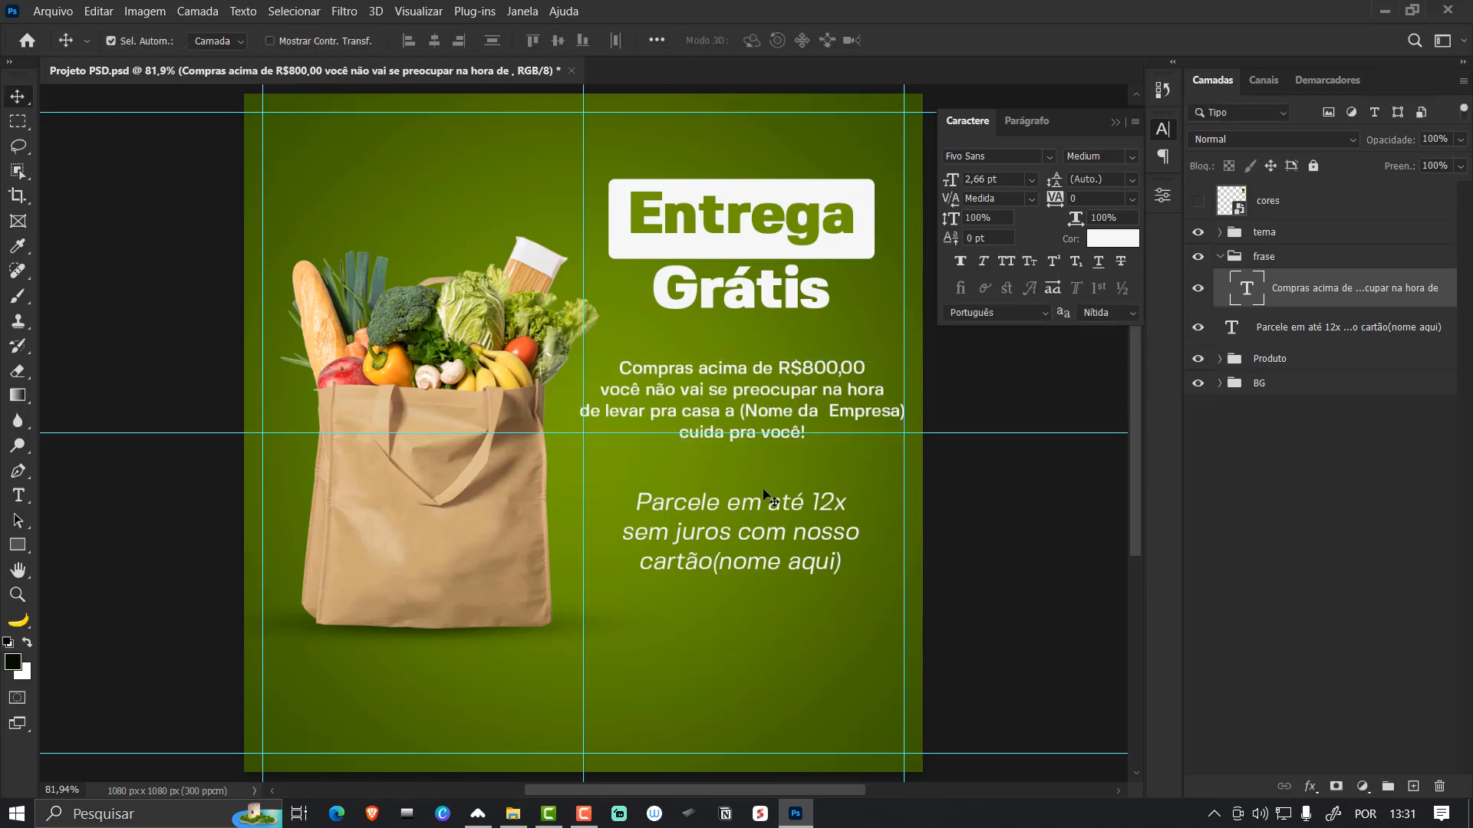
# - Group the Parcele text layer, name the group parcelamento, and collapse both the frase and parcelamento groups
pyautogui.click(1221, 259)
pyautogui.click(1289, 289)
pyautogui.hotkey('ctrl', 'g')
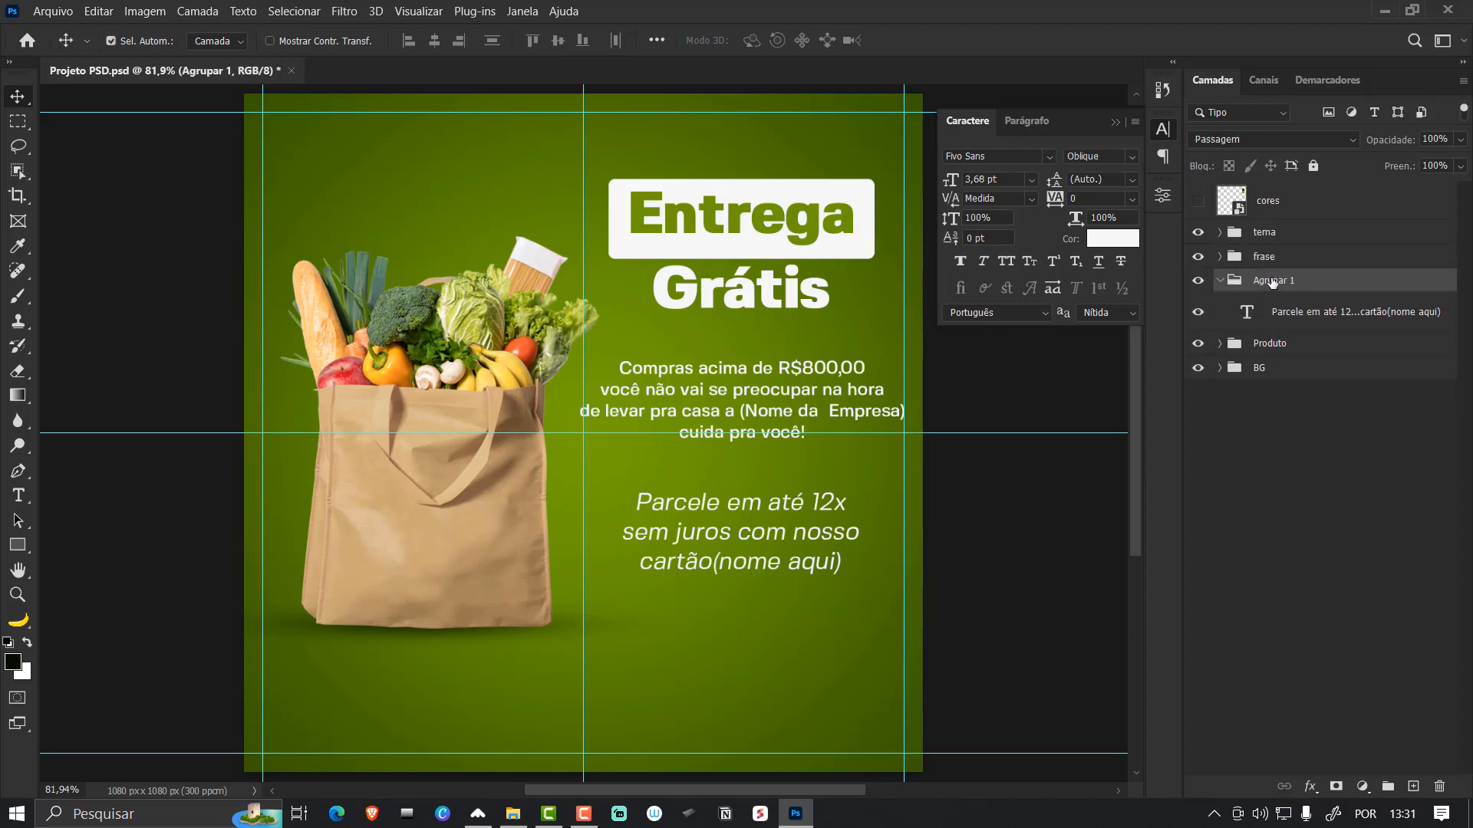
pyautogui.doubleClick(1272, 281)
pyautogui.write('parcelamento')
pyautogui.press('Return')
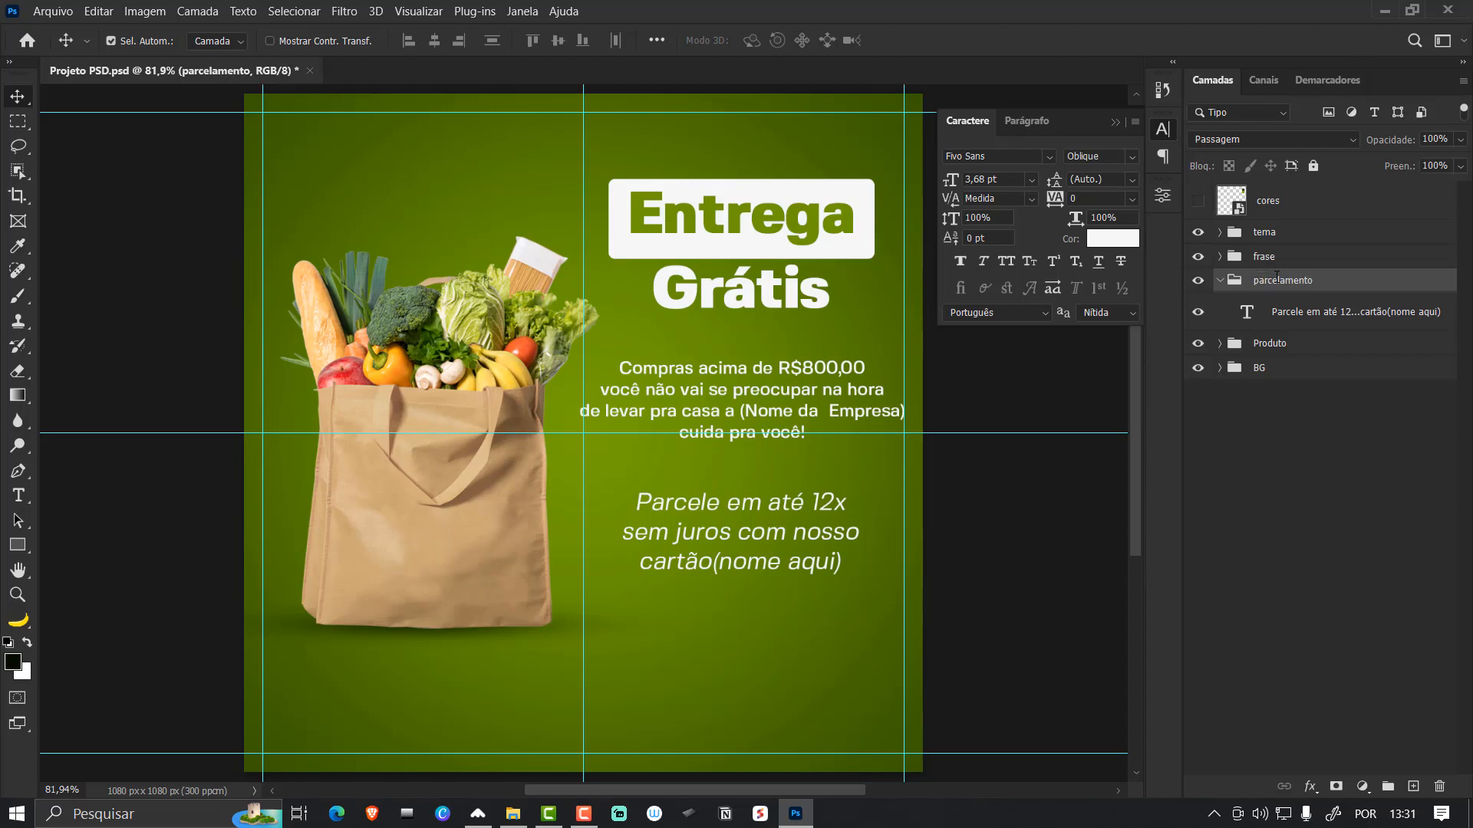
pyautogui.click(1219, 281)
# - Move the Parcele text about 20 px up, closer to the paragraph above it
pyautogui.click(887, 478)
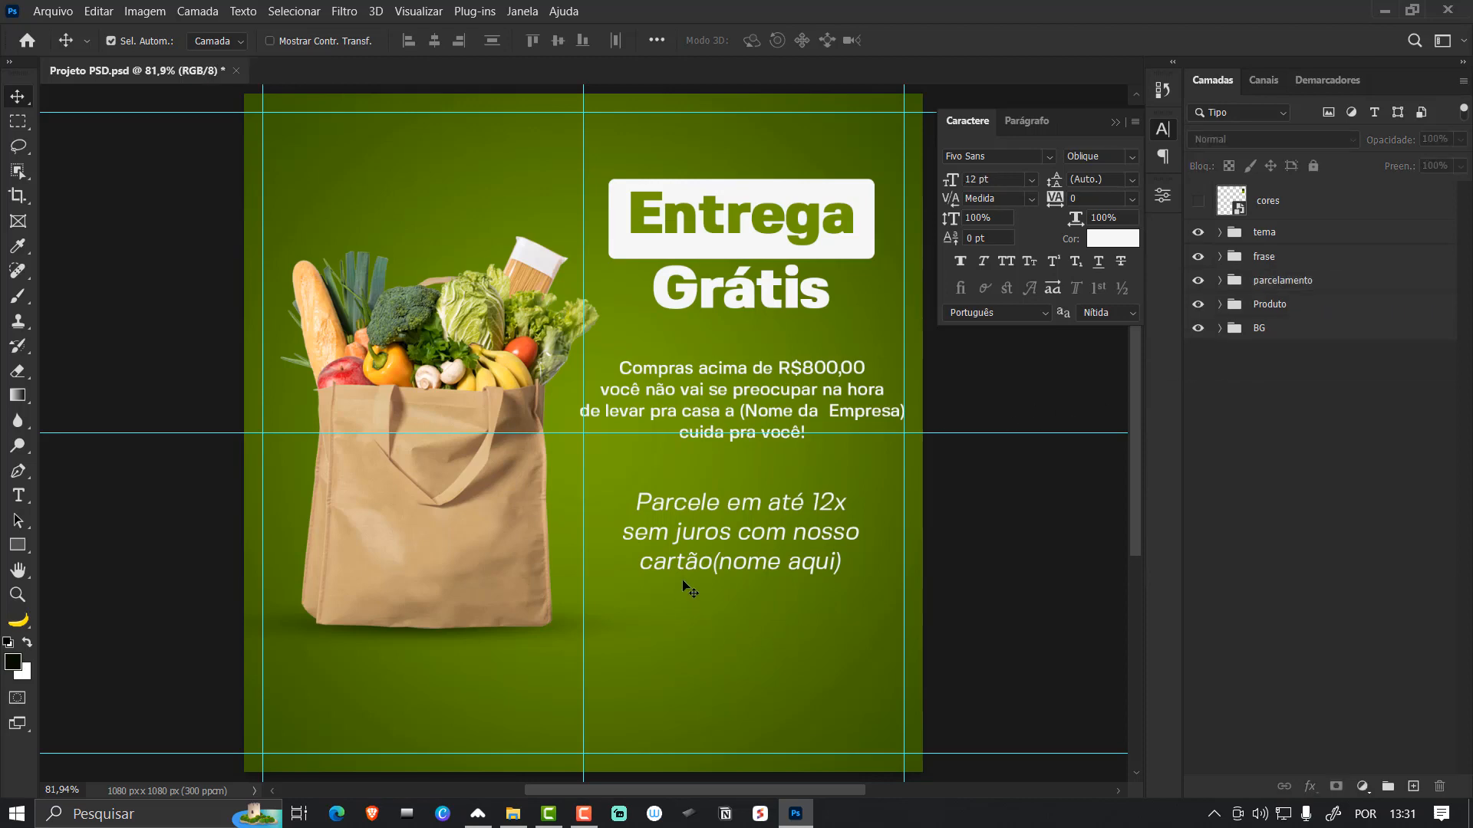
pyautogui.moveTo(751, 512); pyautogui.dragTo(746, 500)
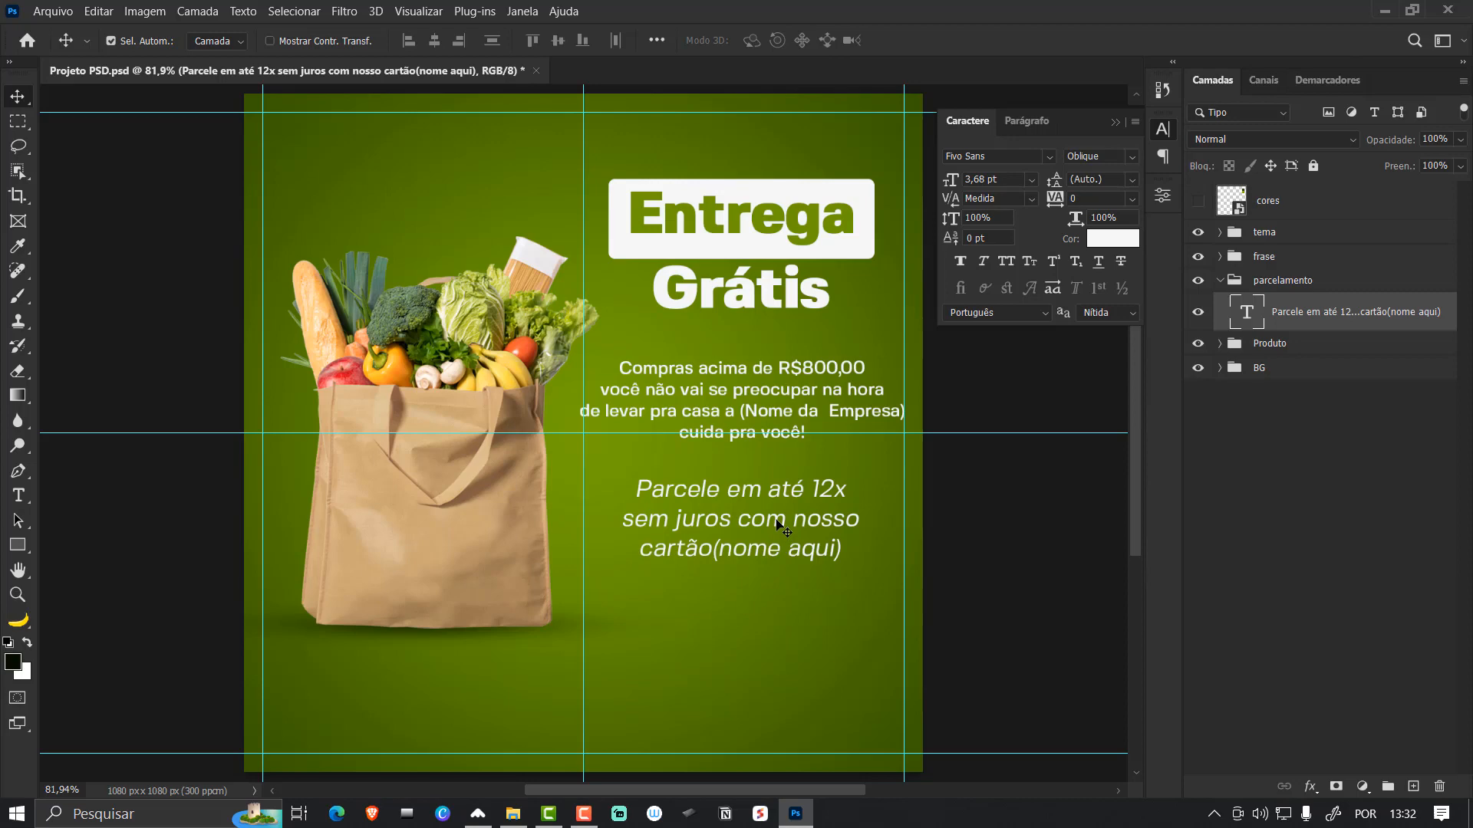
# - Duplicate the Parcele text, take the copy out of the parcelamento group, and move it about 175 px below the original
pyautogui.hotkey('ctrl', 'j')
pyautogui.moveTo(1308, 314); pyautogui.dragTo(1279, 328)
pyautogui.click(1220, 321)
pyautogui.hotkey('ctrl', 't')
pyautogui.moveTo(777, 526); pyautogui.dragTo(771, 666)
pyautogui.press('Return')
# - Replace the wording of the lower Parcele copy with "sua logo"
pyautogui.doubleClick(777, 631)
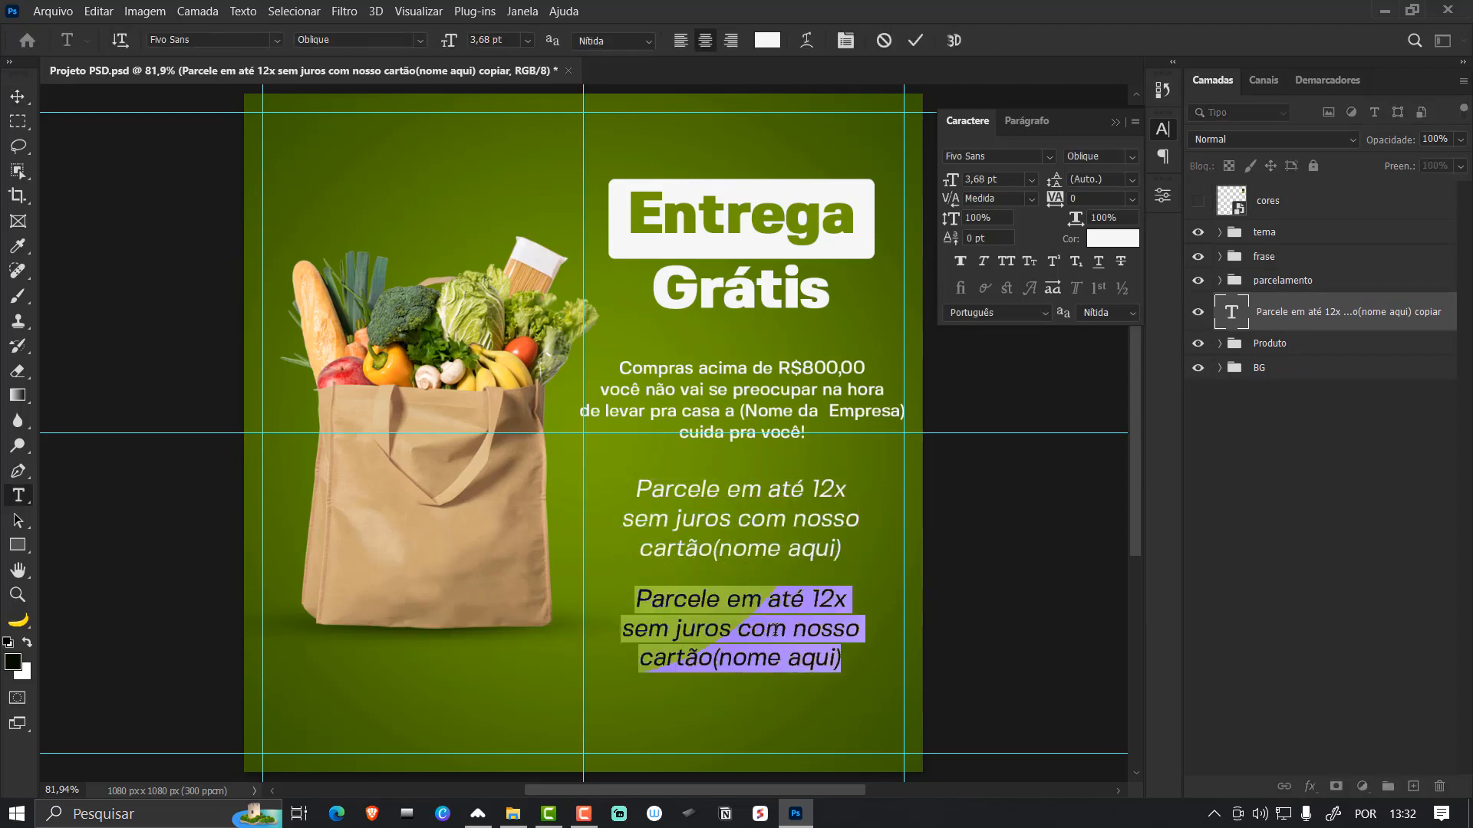
pyautogui.write('sua')
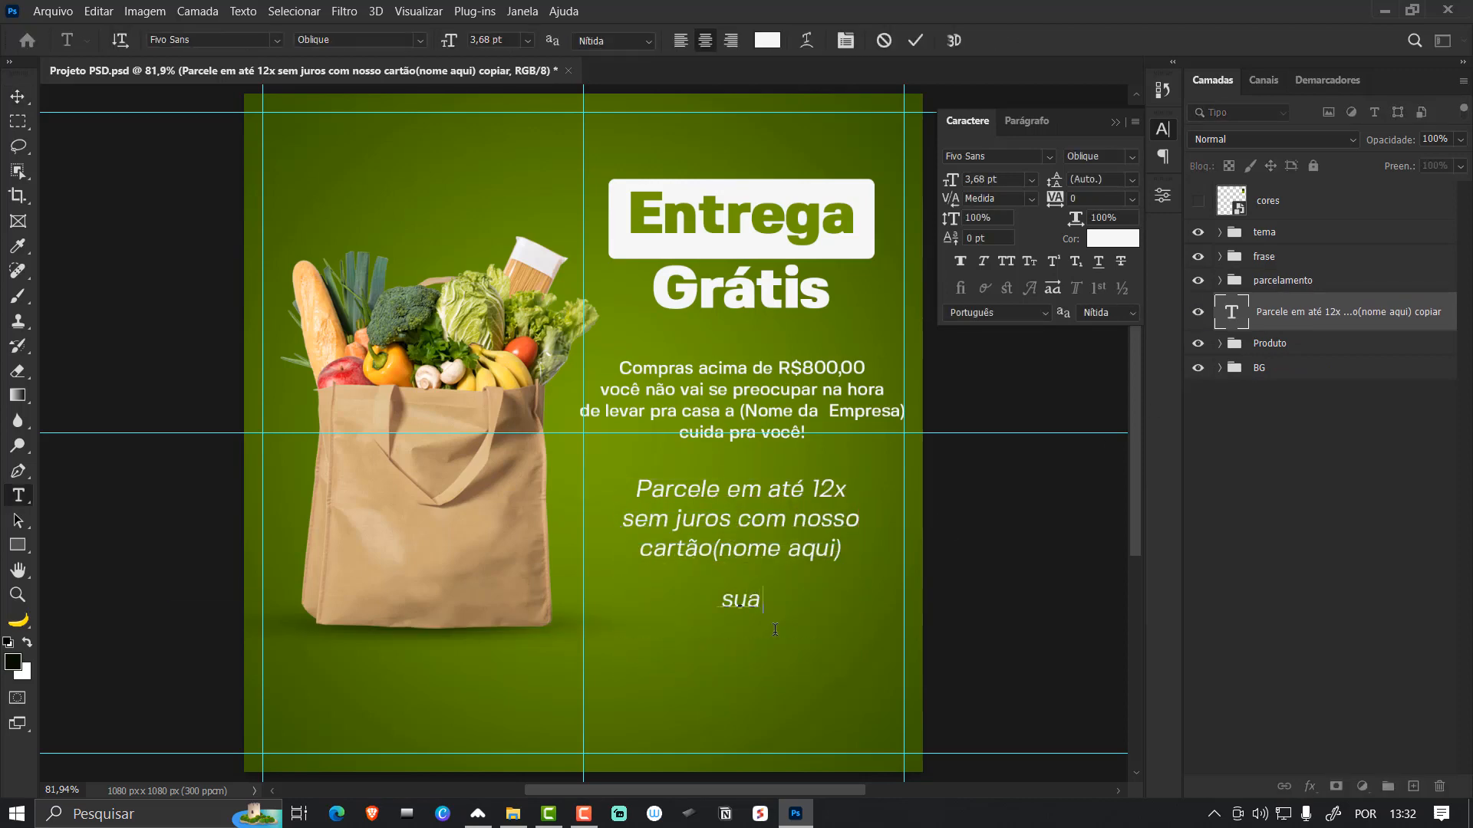
pyautogui.write(' logo')
pyautogui.press('Return')
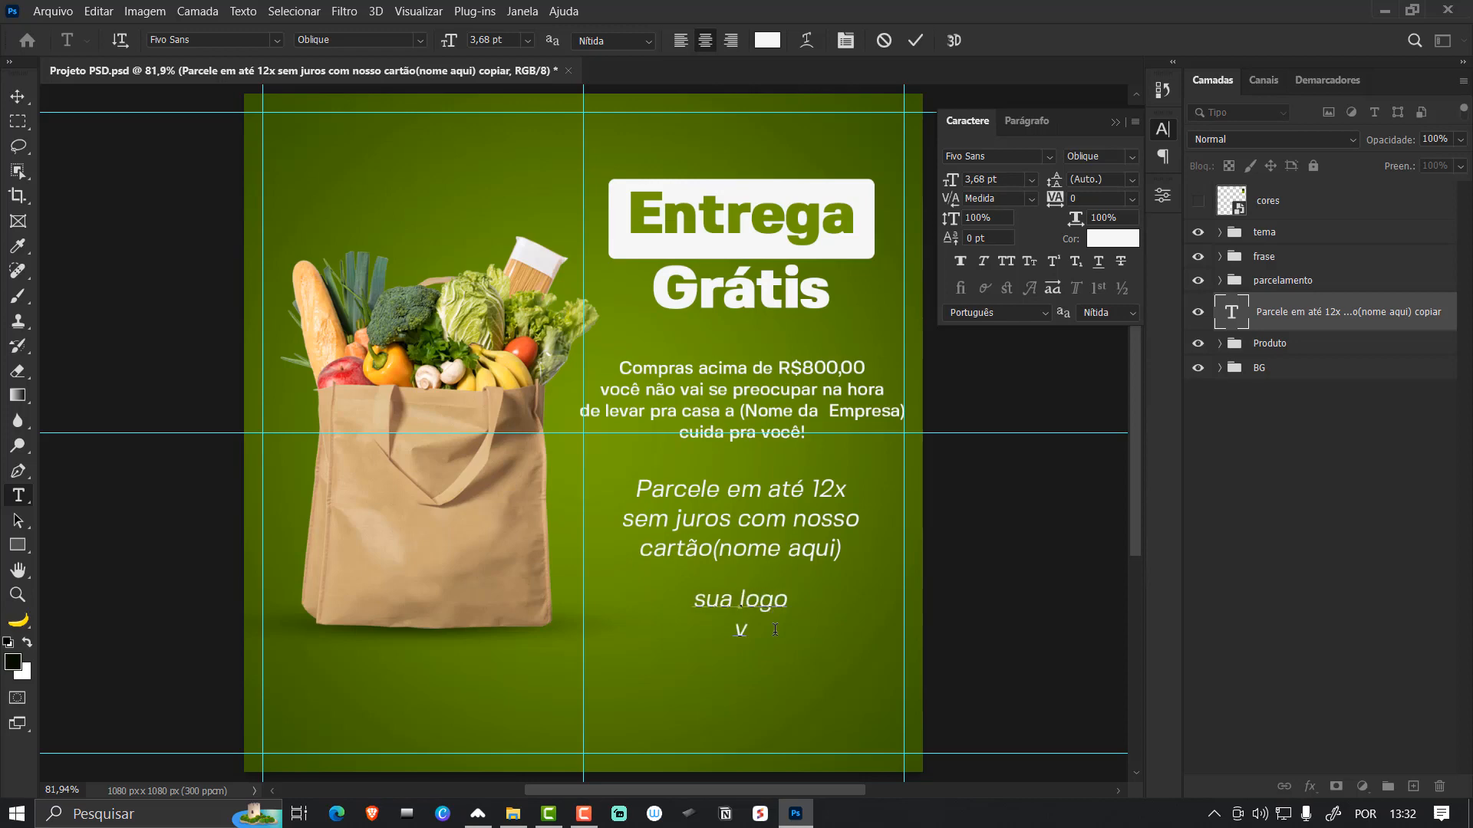
pyautogui.hotkey('ctrl', 'Return')
# - Enlarge the sua logo text to about 6.04 pt and shift it slightly down below the Parcele text
pyautogui.hotkey('ctrl', 't')
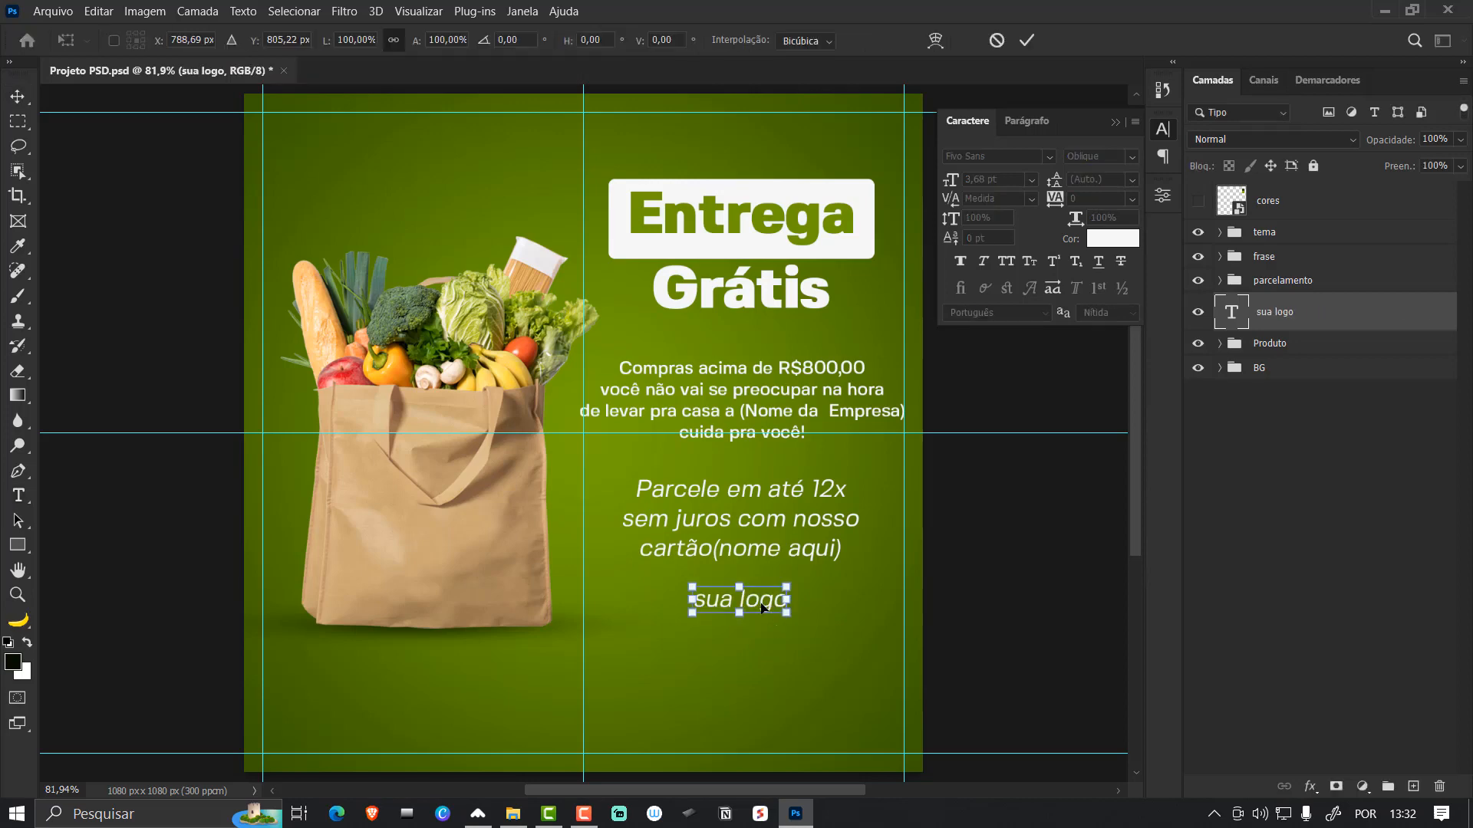
pyautogui.moveTo(764, 608)
pyautogui.mouseDown()
pyautogui.moveTo(764, 639)
pyautogui.moveTo(835, 652)
pyautogui.moveTo(771, 629)
pyautogui.mouseUp()
pyautogui.press('Return')
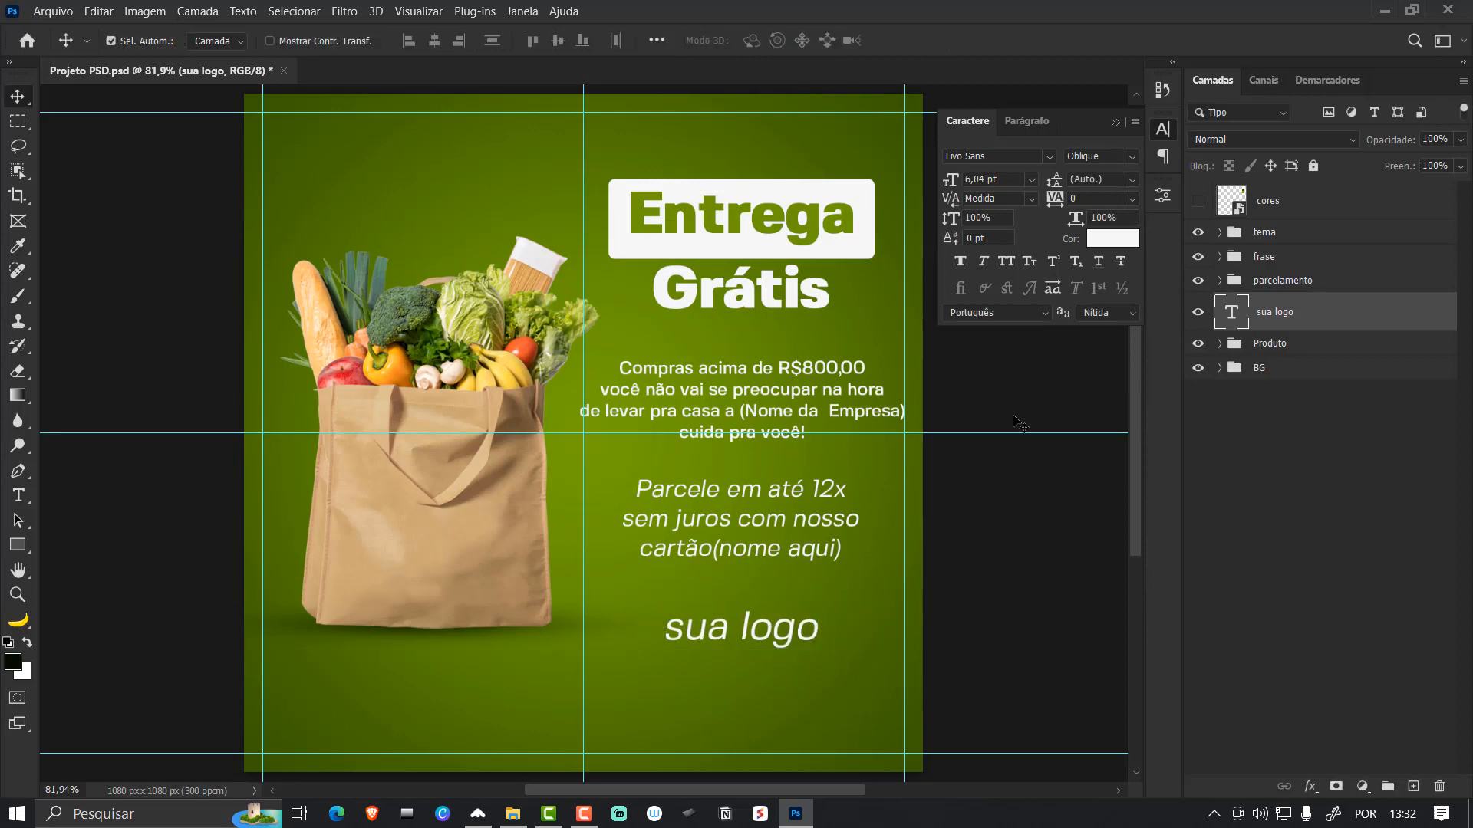
# - Duplicate the Parcele text again and place the copy directly above the parcelamento group, leaving that group collapsed
pyautogui.click(1216, 286)
pyautogui.click(1220, 281)
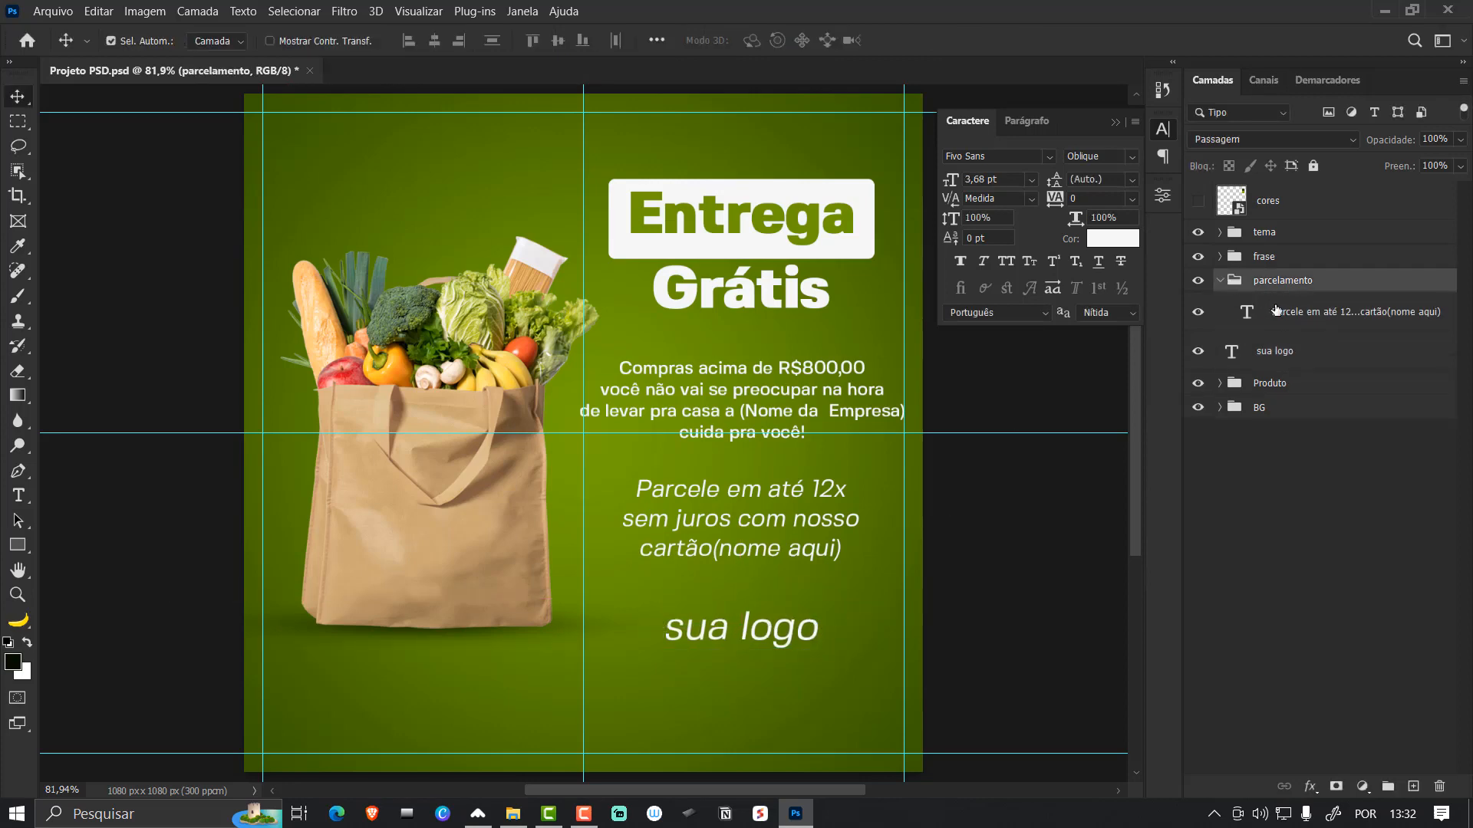
pyautogui.click(1285, 313)
pyautogui.hotkey('ctrl', 'j')
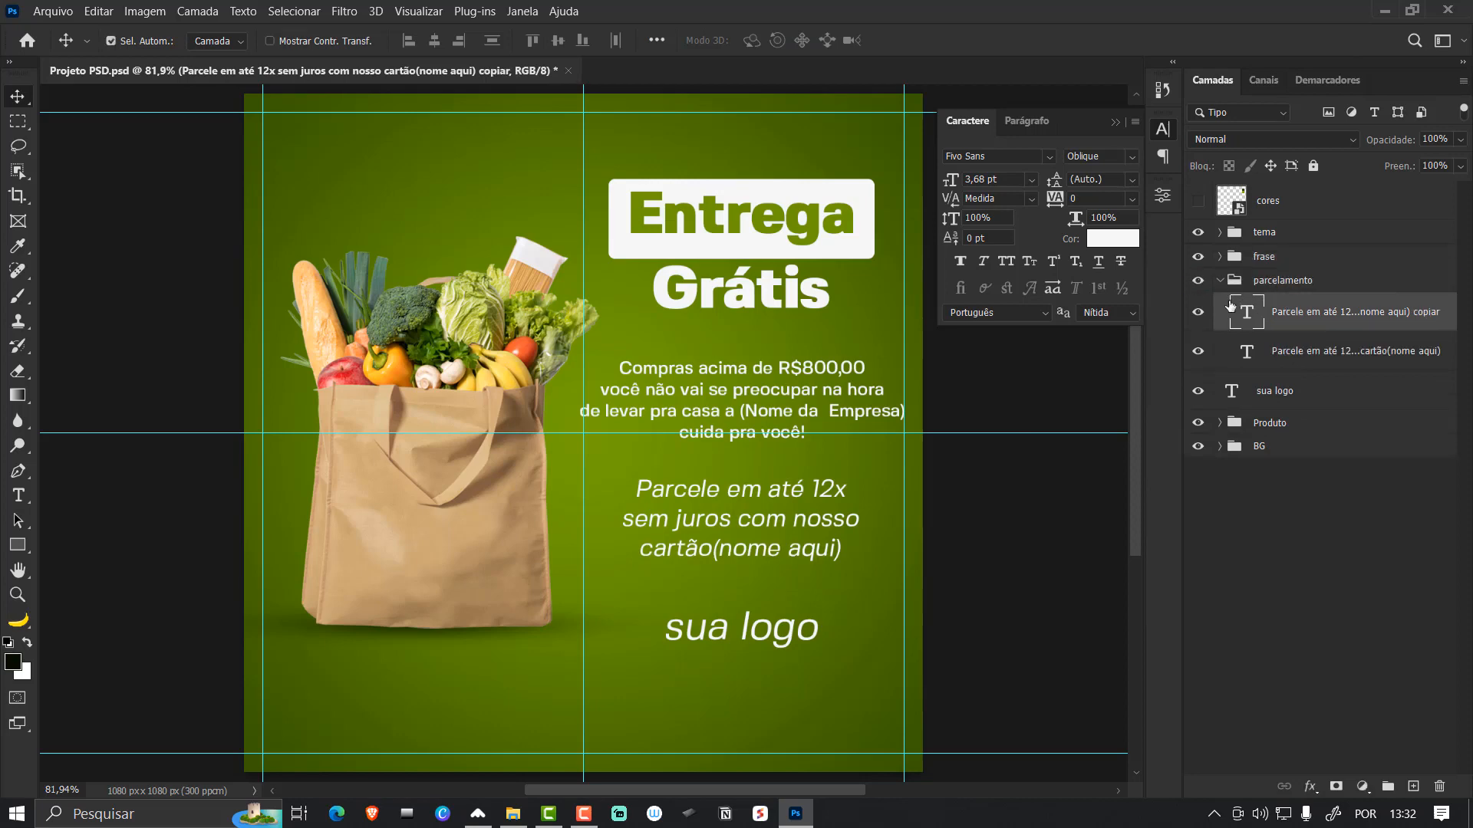
pyautogui.moveTo(1283, 312); pyautogui.dragTo(1293, 275)
pyautogui.click(1220, 319)
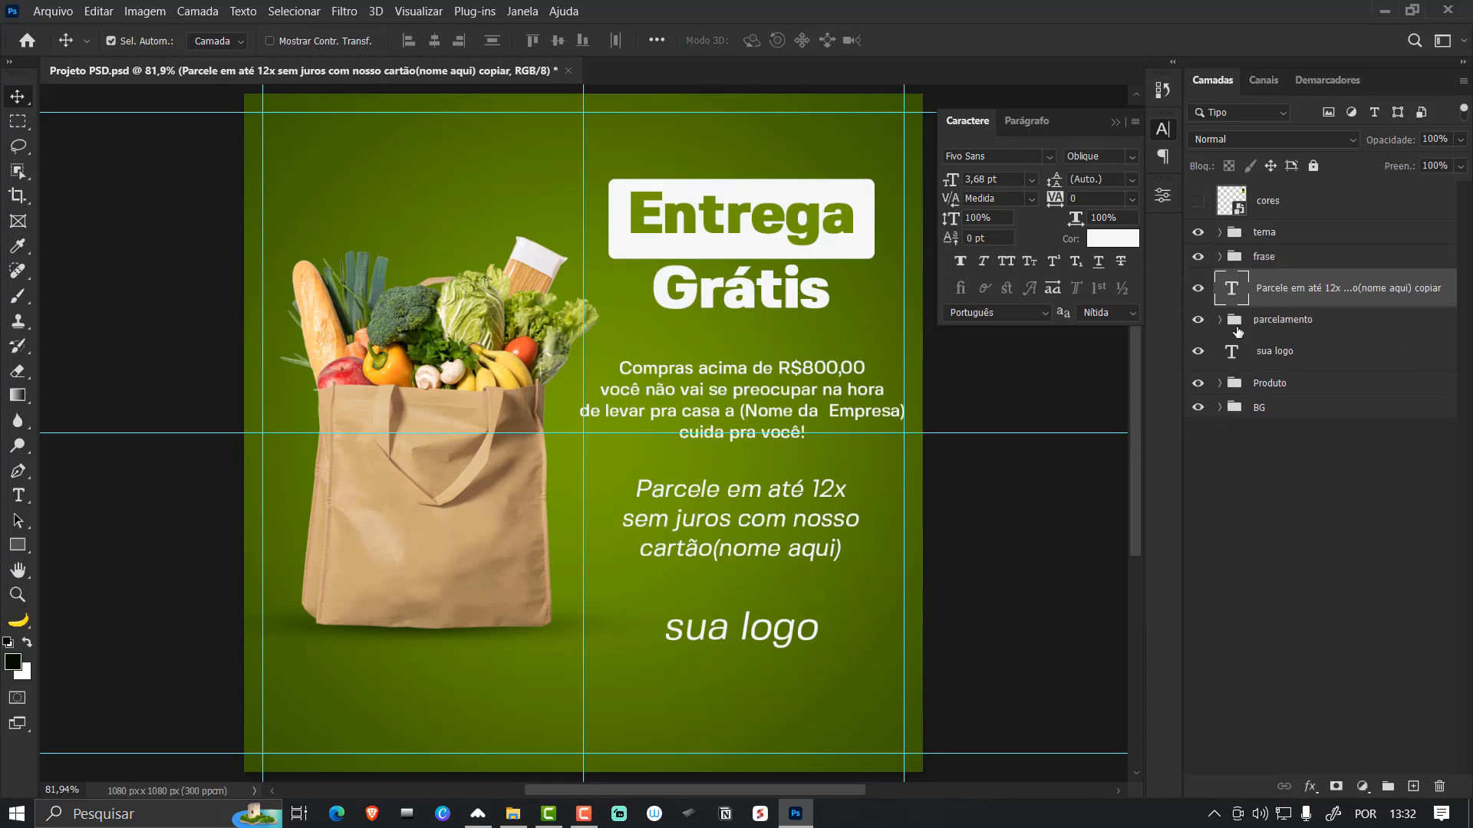
# - Shrink the new Parcele copy to about 1.97 pt and position it beneath the sua logo text
pyautogui.hotkey('ctrl', 't')
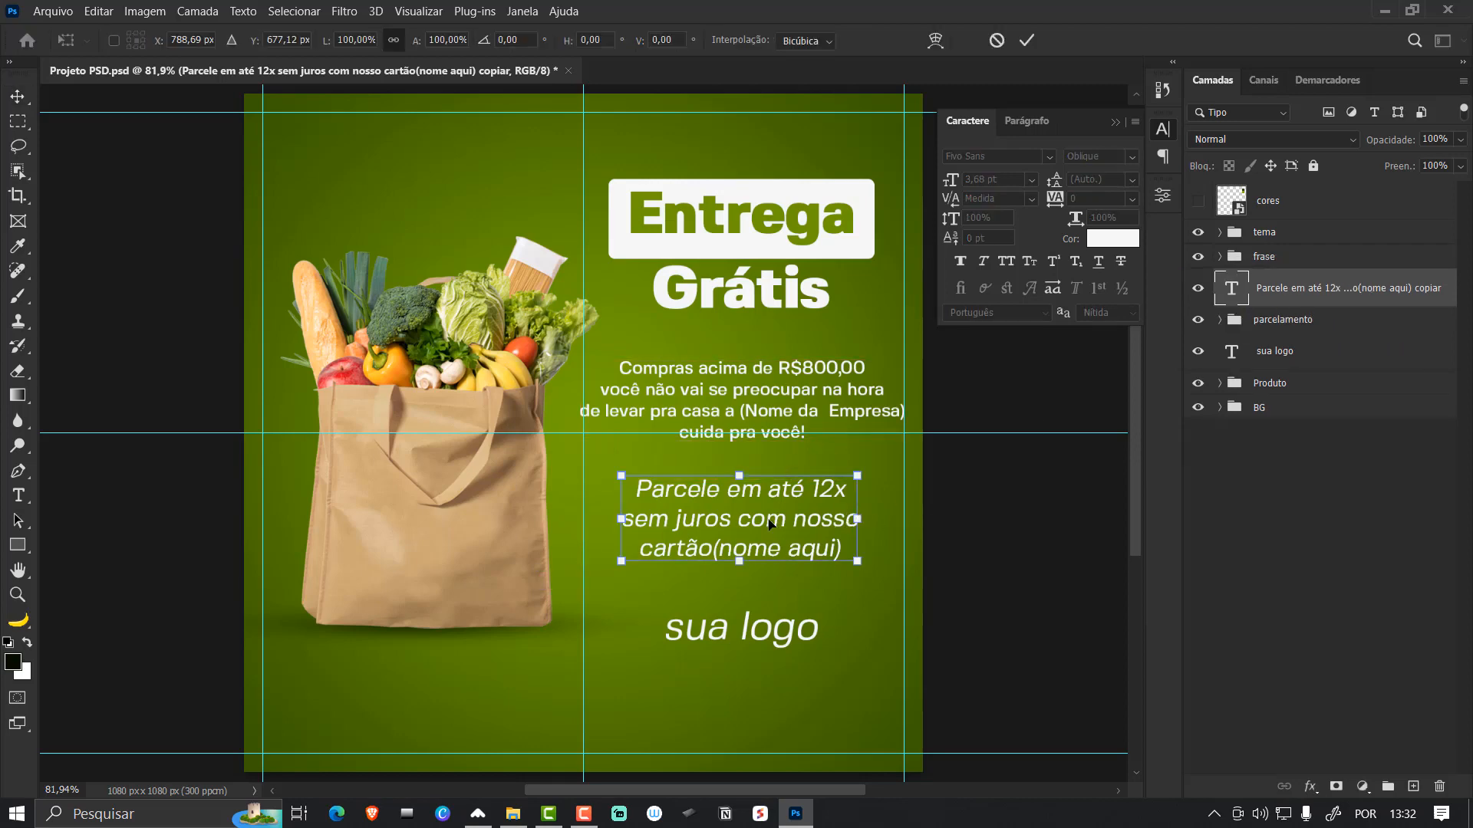
pyautogui.moveTo(767, 523); pyautogui.dragTo(646, 678)
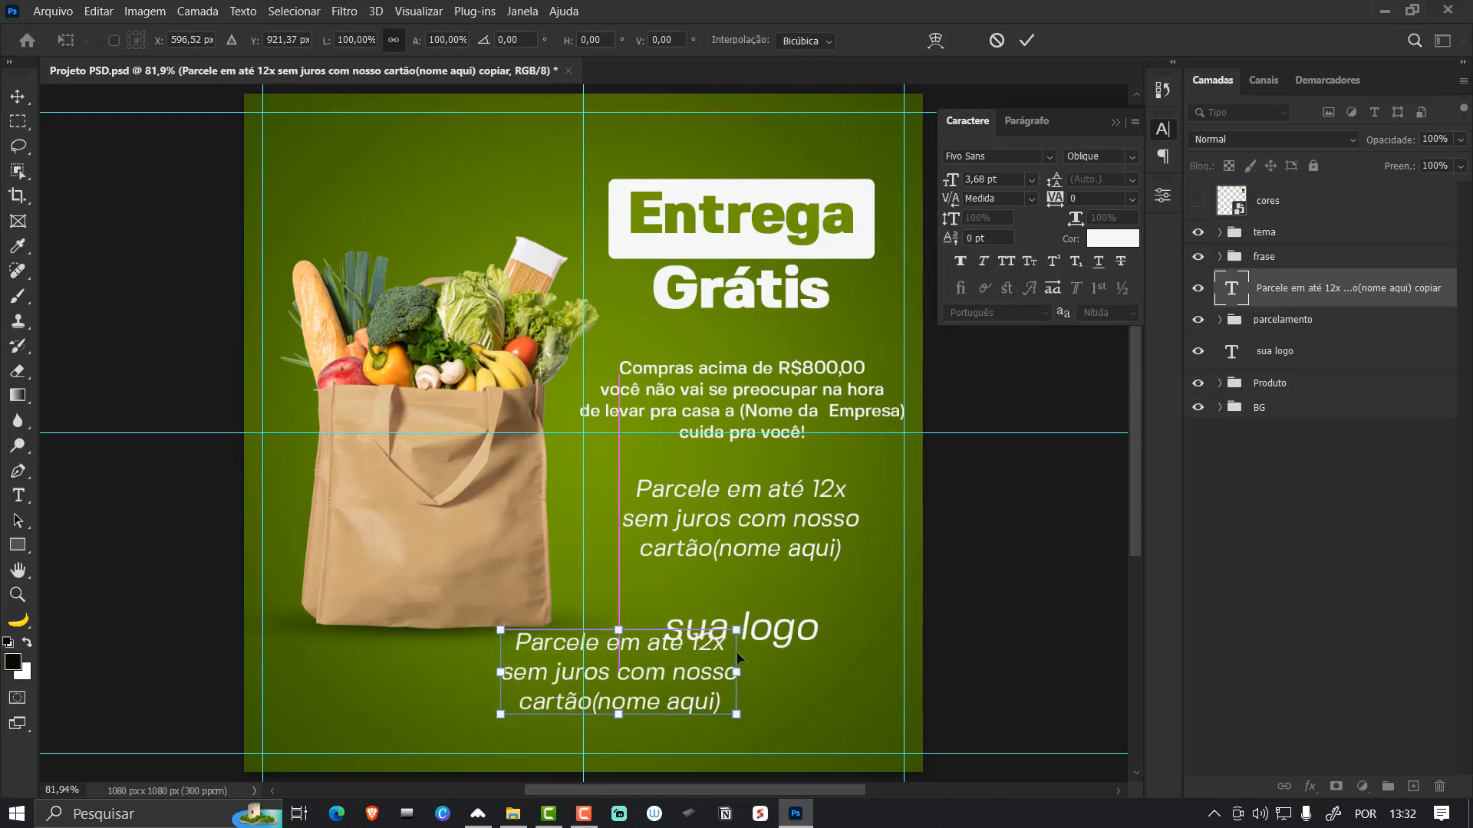
pyautogui.moveTo(738, 629); pyautogui.dragTo(723, 693)
pyautogui.press('Return')
# - Scale the small Parcele copy under the logo text up to about 112%, keeping its wording
pyautogui.press('t')
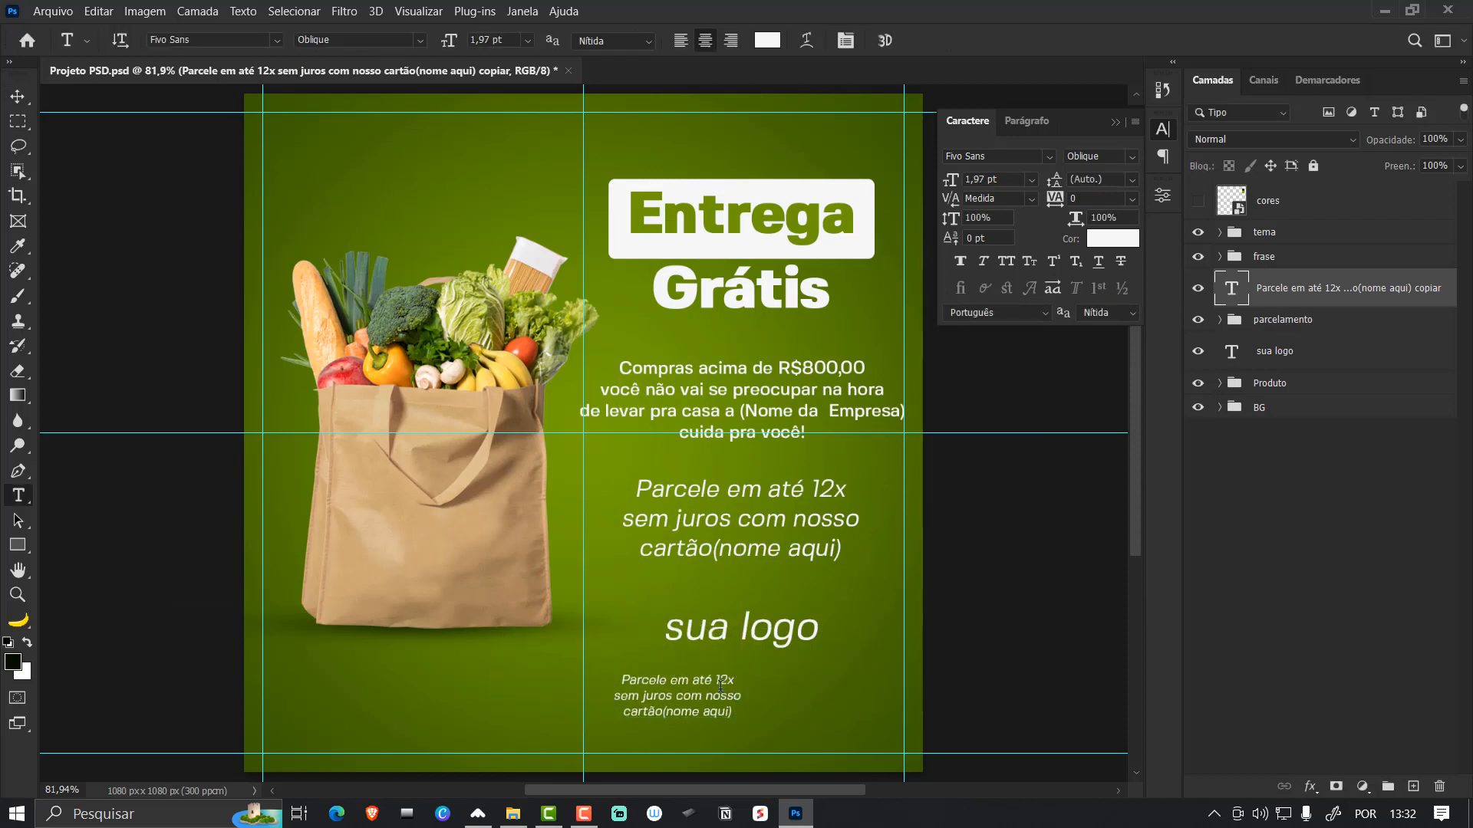
pyautogui.click(719, 689)
pyautogui.hotkey('ctrl', 'a')
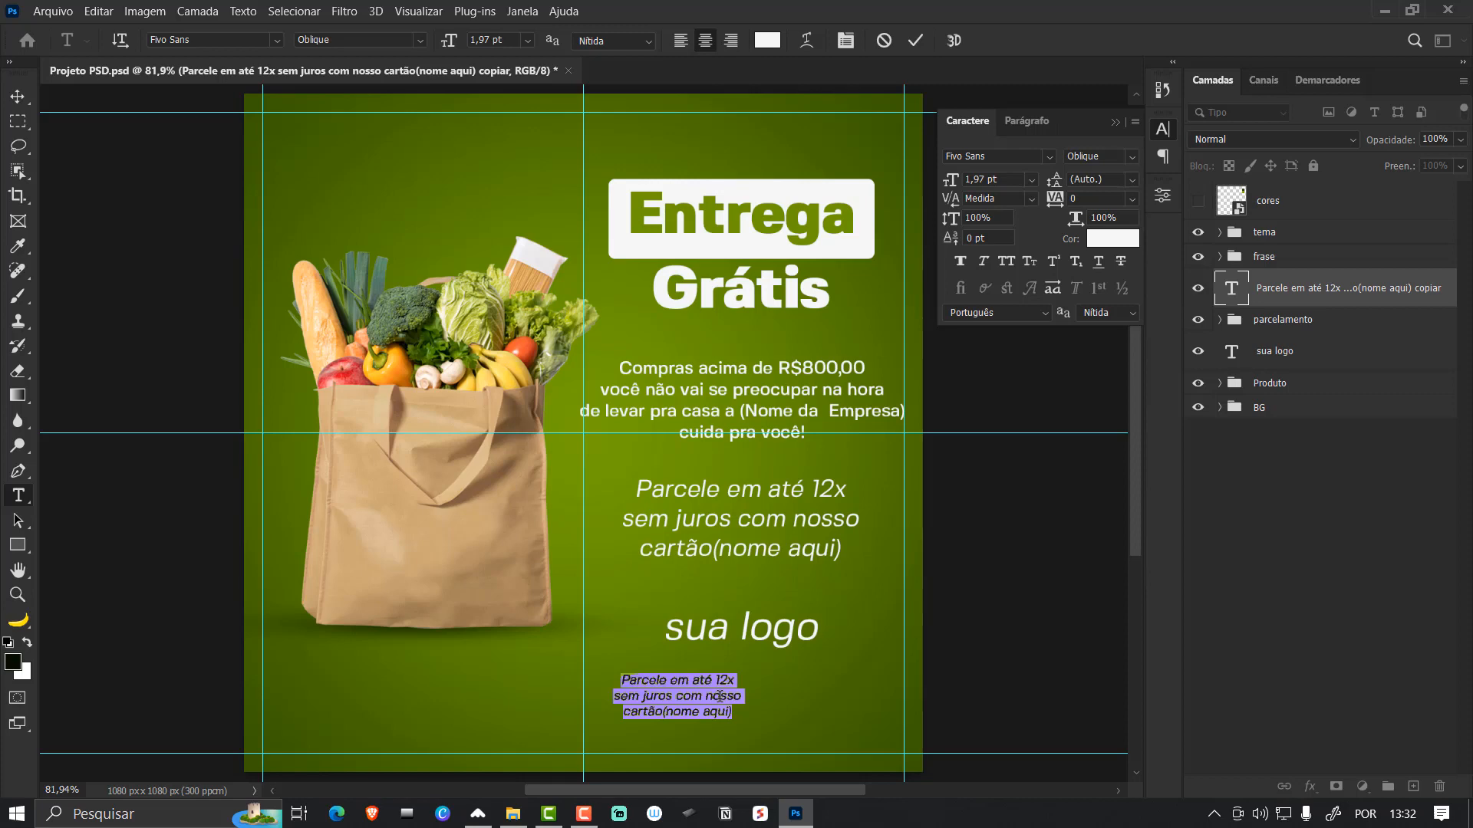
pyautogui.hotkey('ctrl', 'Return')
pyautogui.hotkey('ctrl', 't')
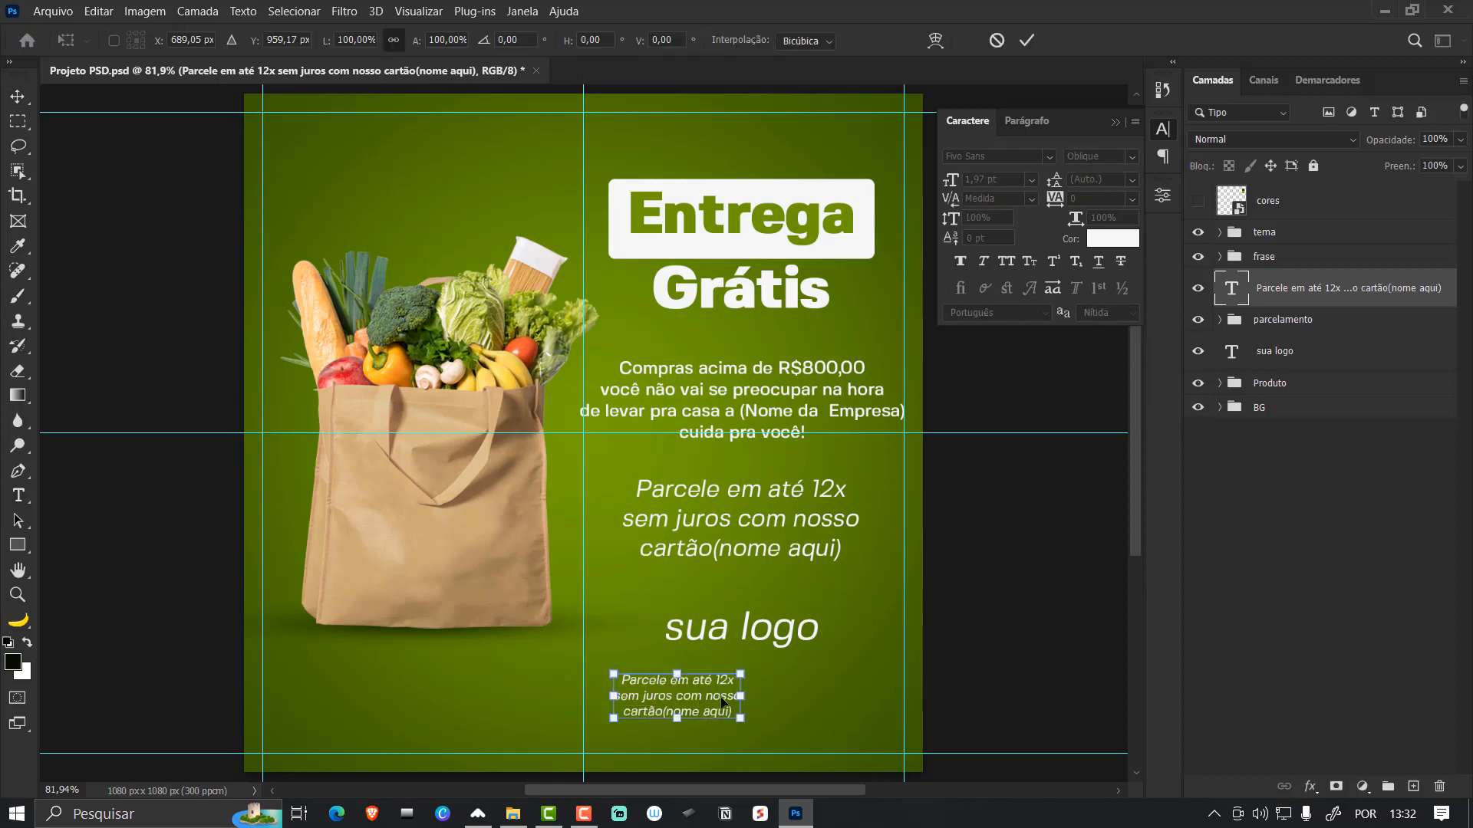
pyautogui.moveTo(747, 675); pyautogui.dragTo(765, 672)
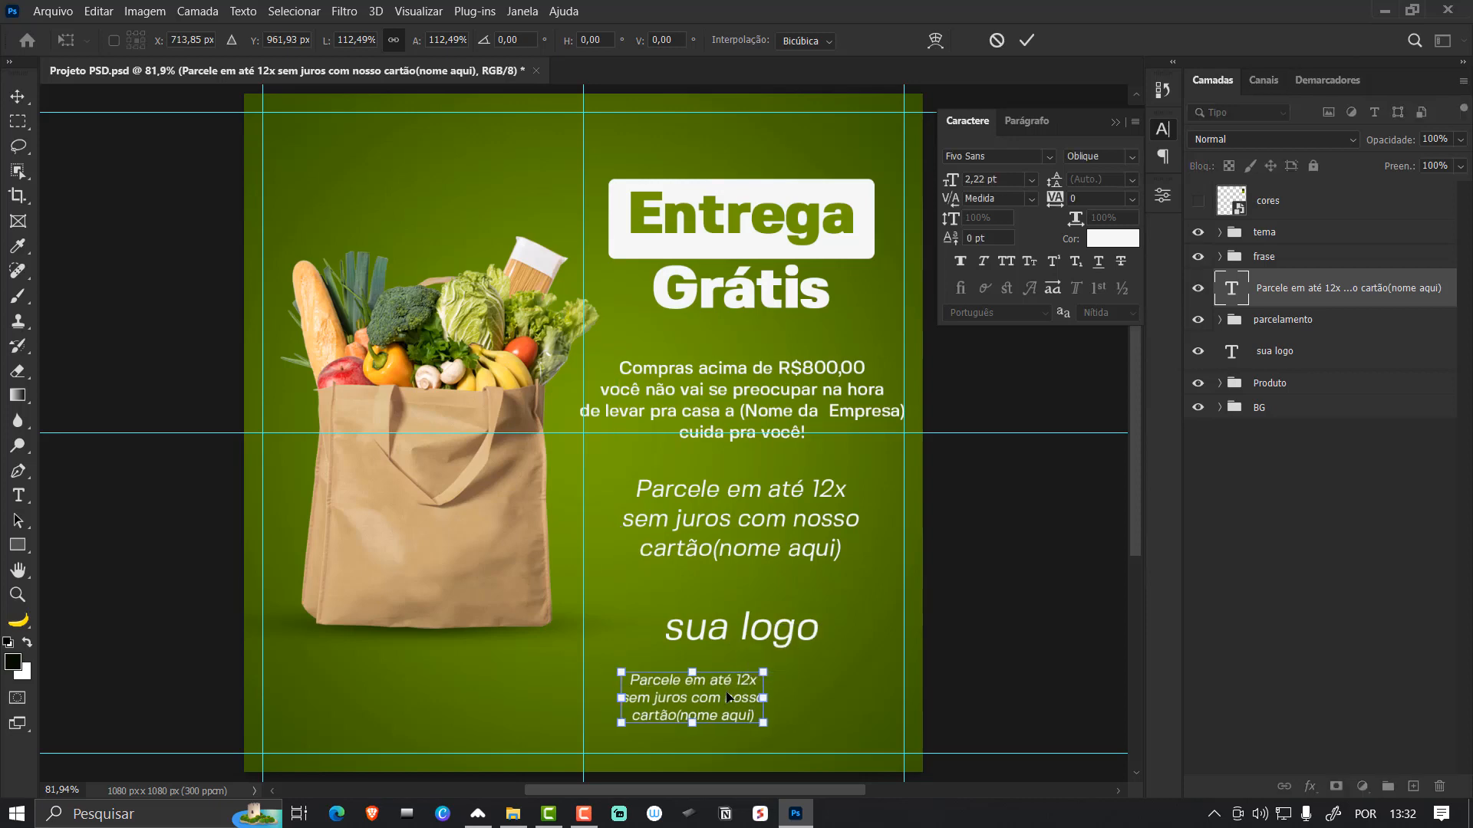
pyautogui.press('Return')
# - Try the Medium font style on the small Parcele copy, and settle on Regular
pyautogui.click(1133, 157)
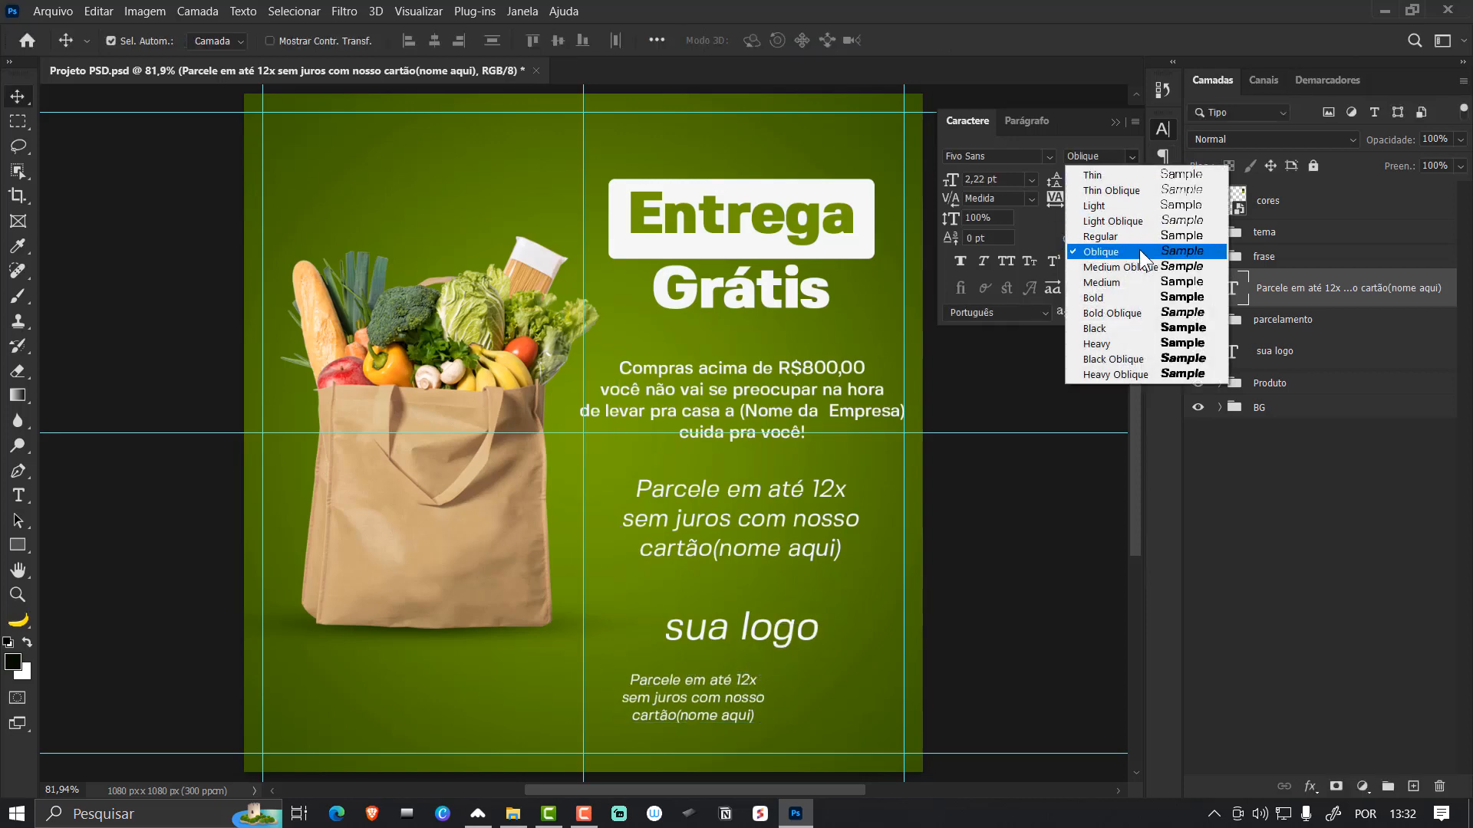
pyautogui.click(1136, 280)
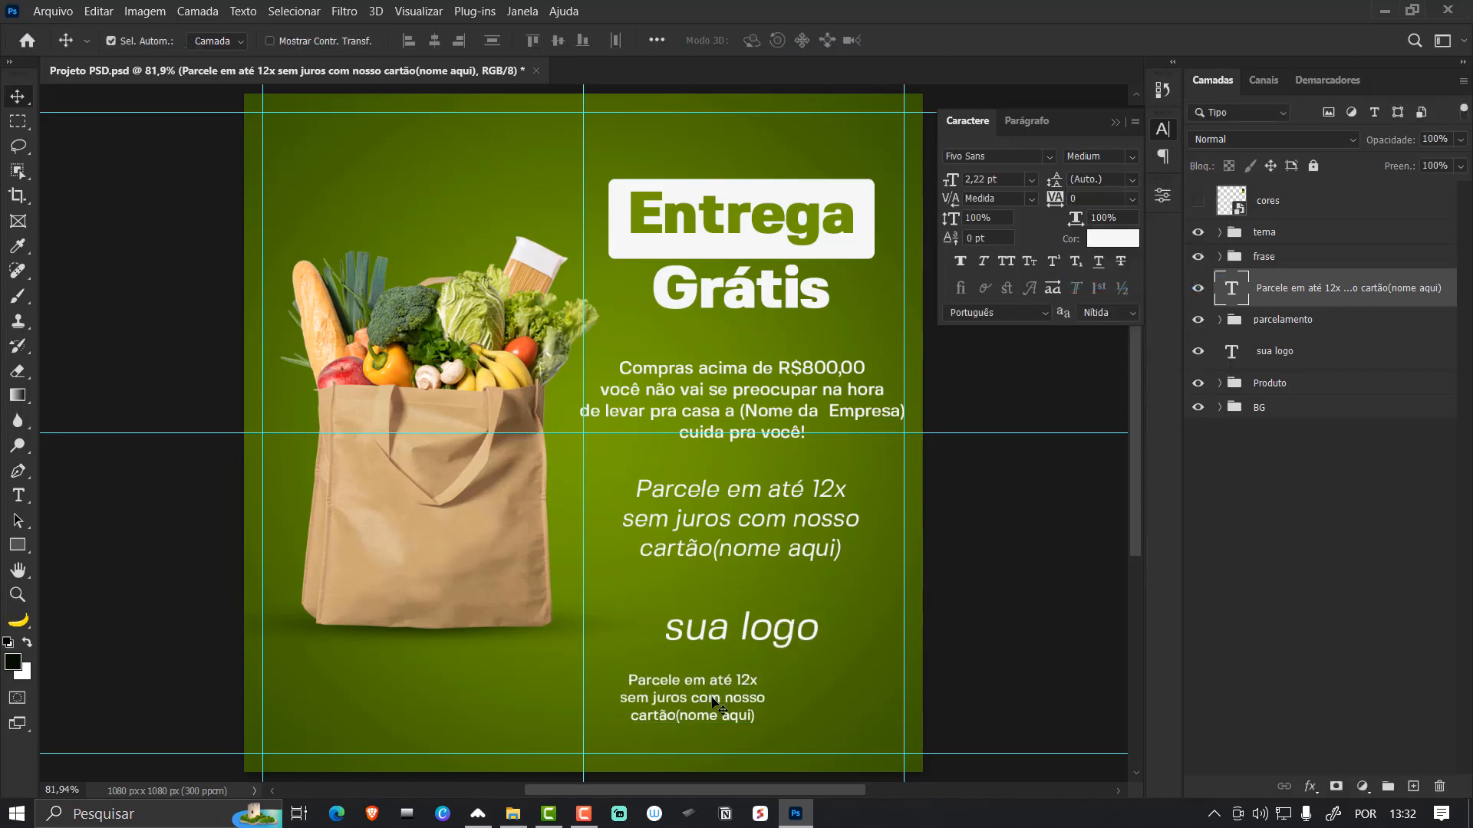
pyautogui.click(1127, 159)
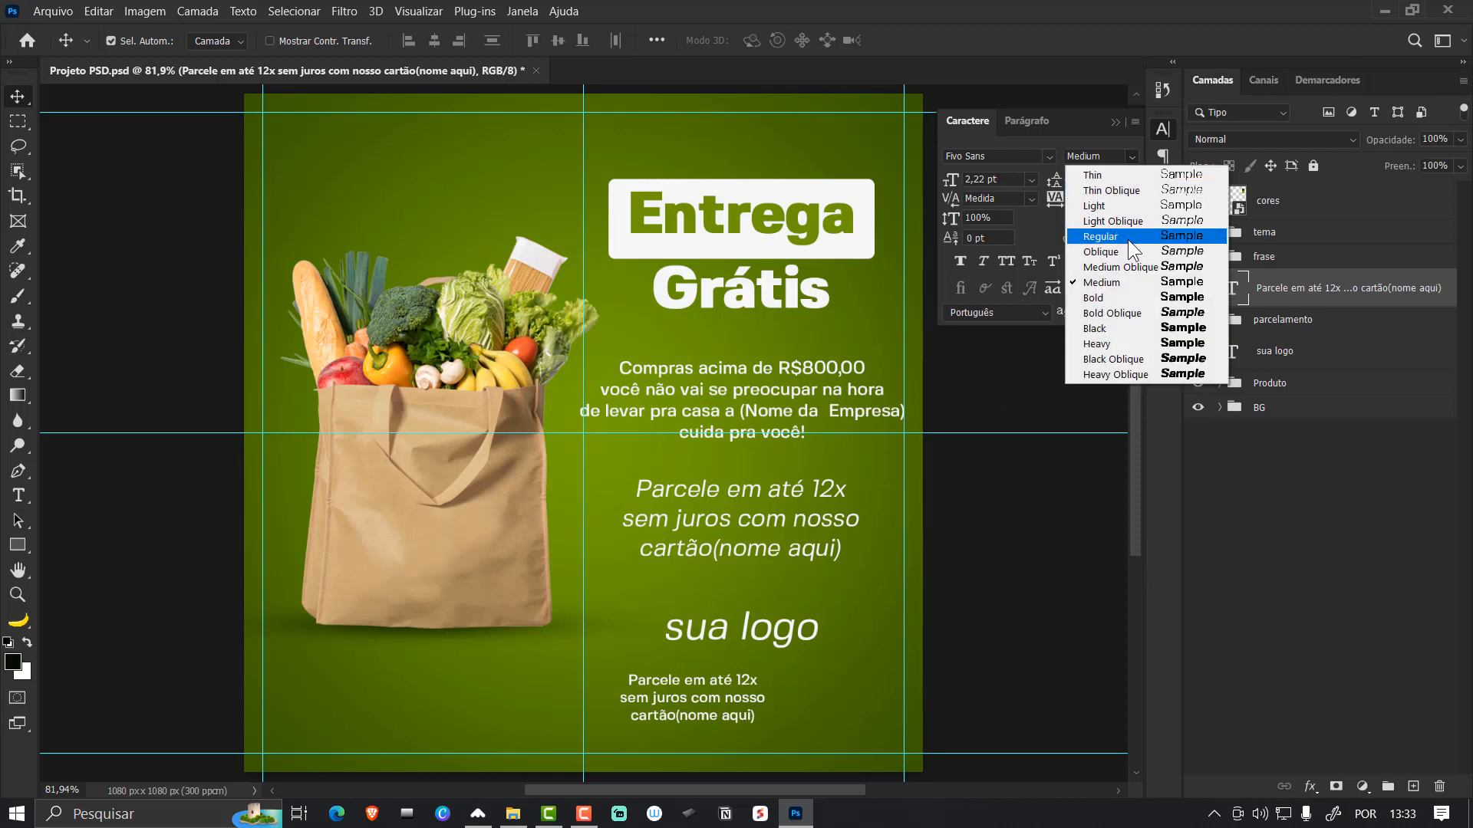
pyautogui.click(1128, 239)
# - Replace the small copy's wording with the address placeholder "Coloque o nome da sua rua aqui Nº 00 - Cidade - AA"
pyautogui.doubleClick(721, 695)
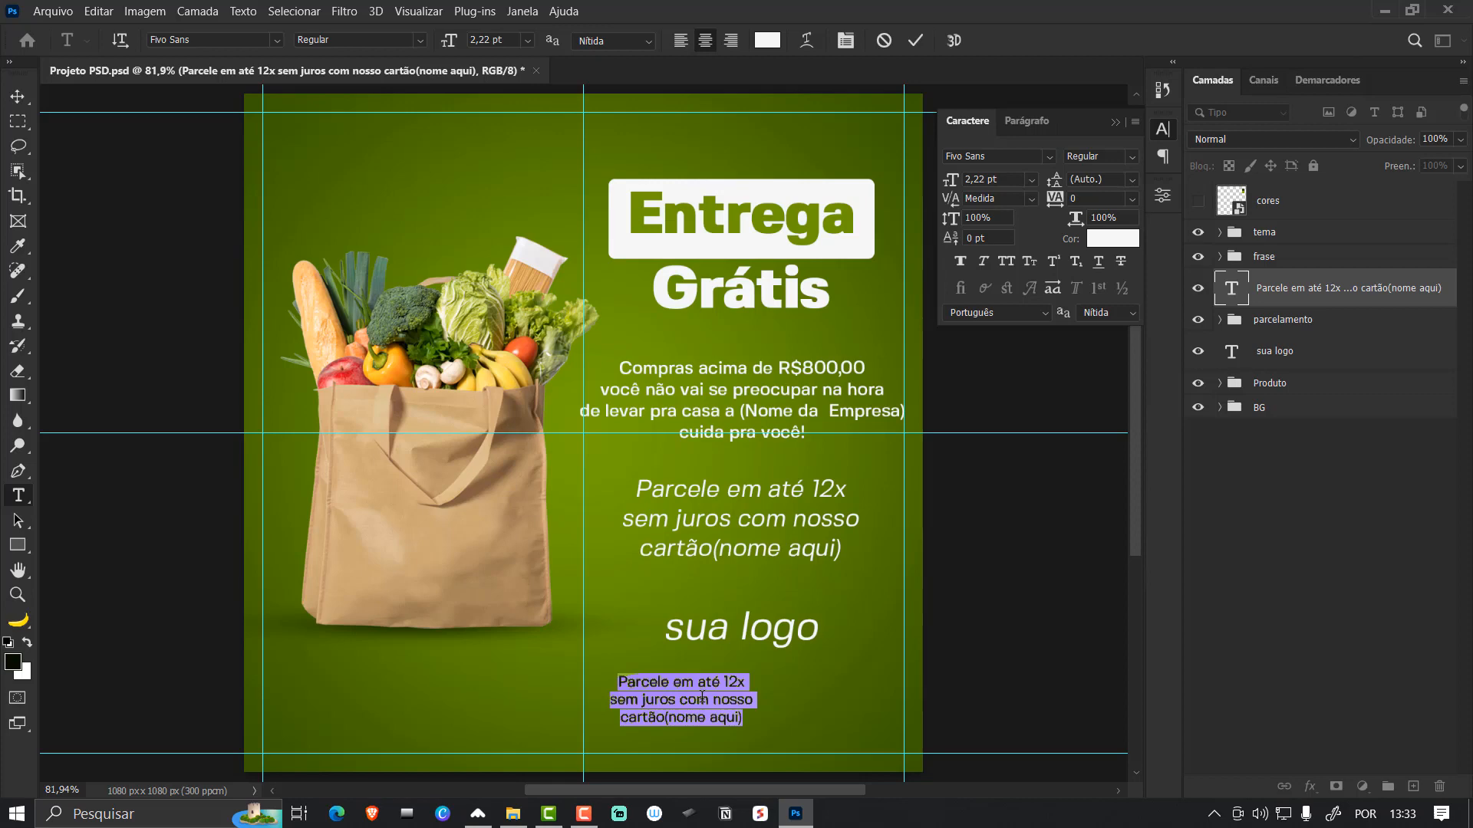
pyautogui.write('Coloque')
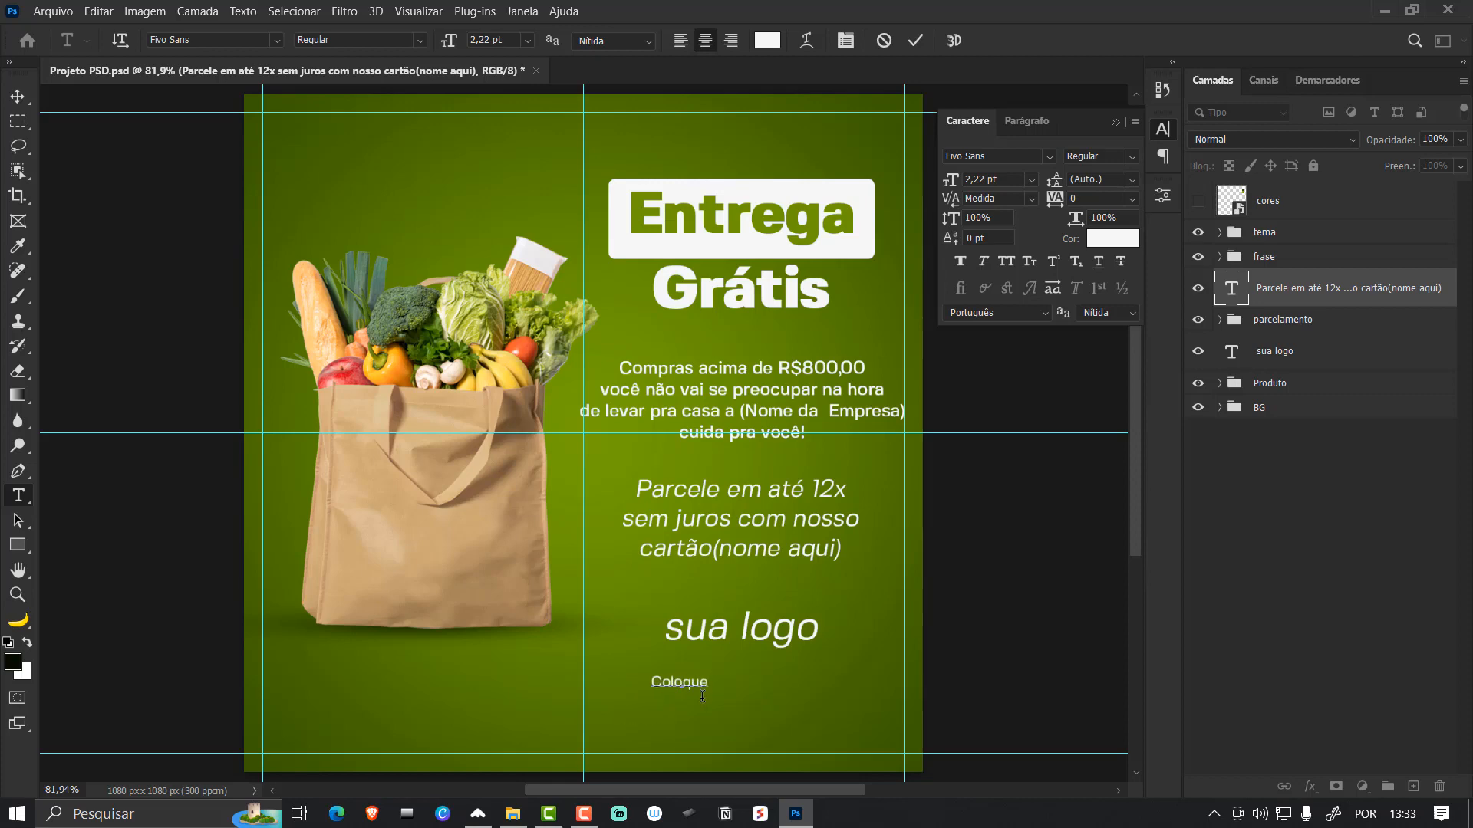
pyautogui.write(' o nome da sua ')
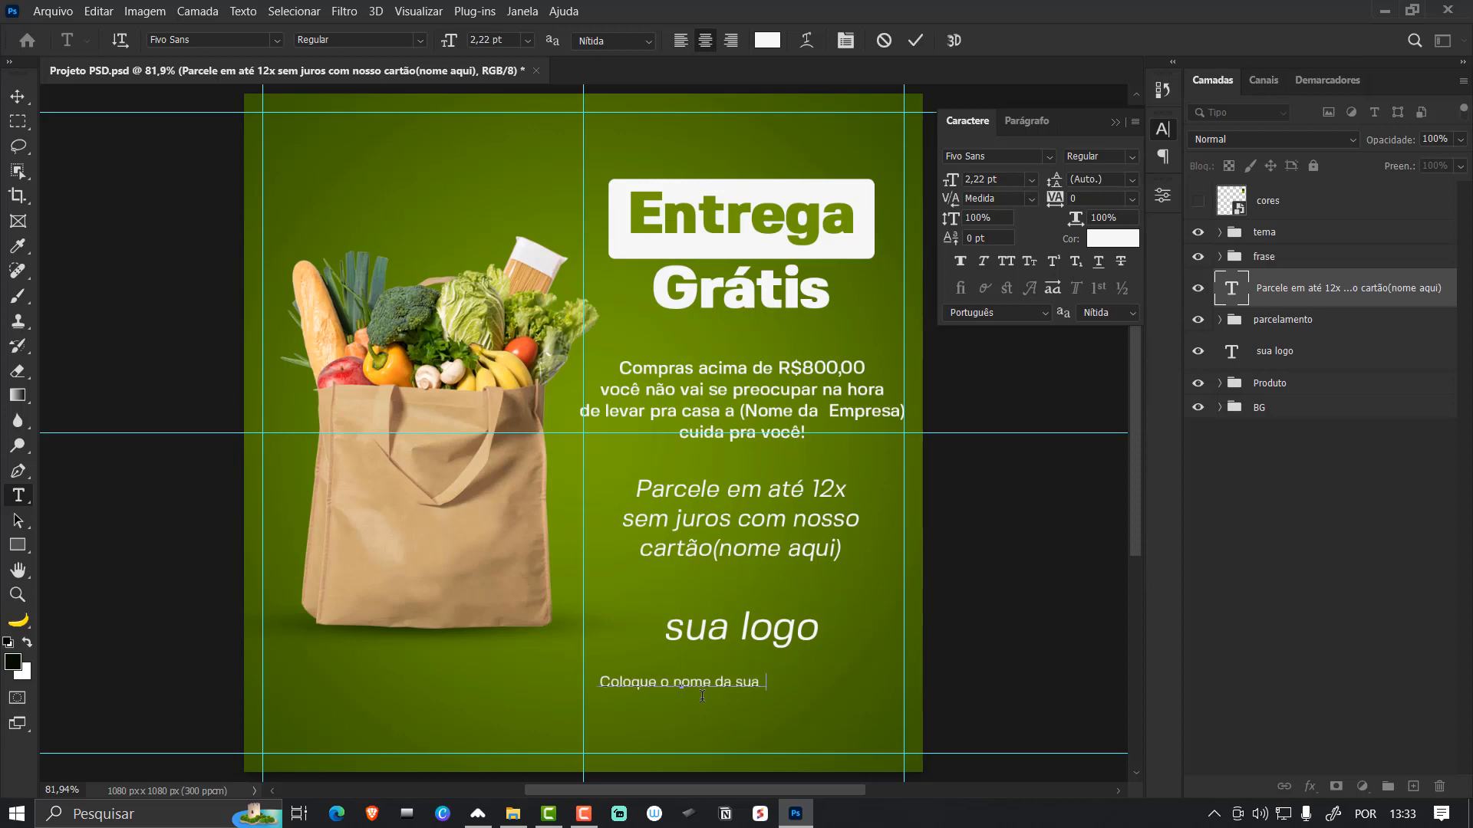
pyautogui.write('rua aqui n')
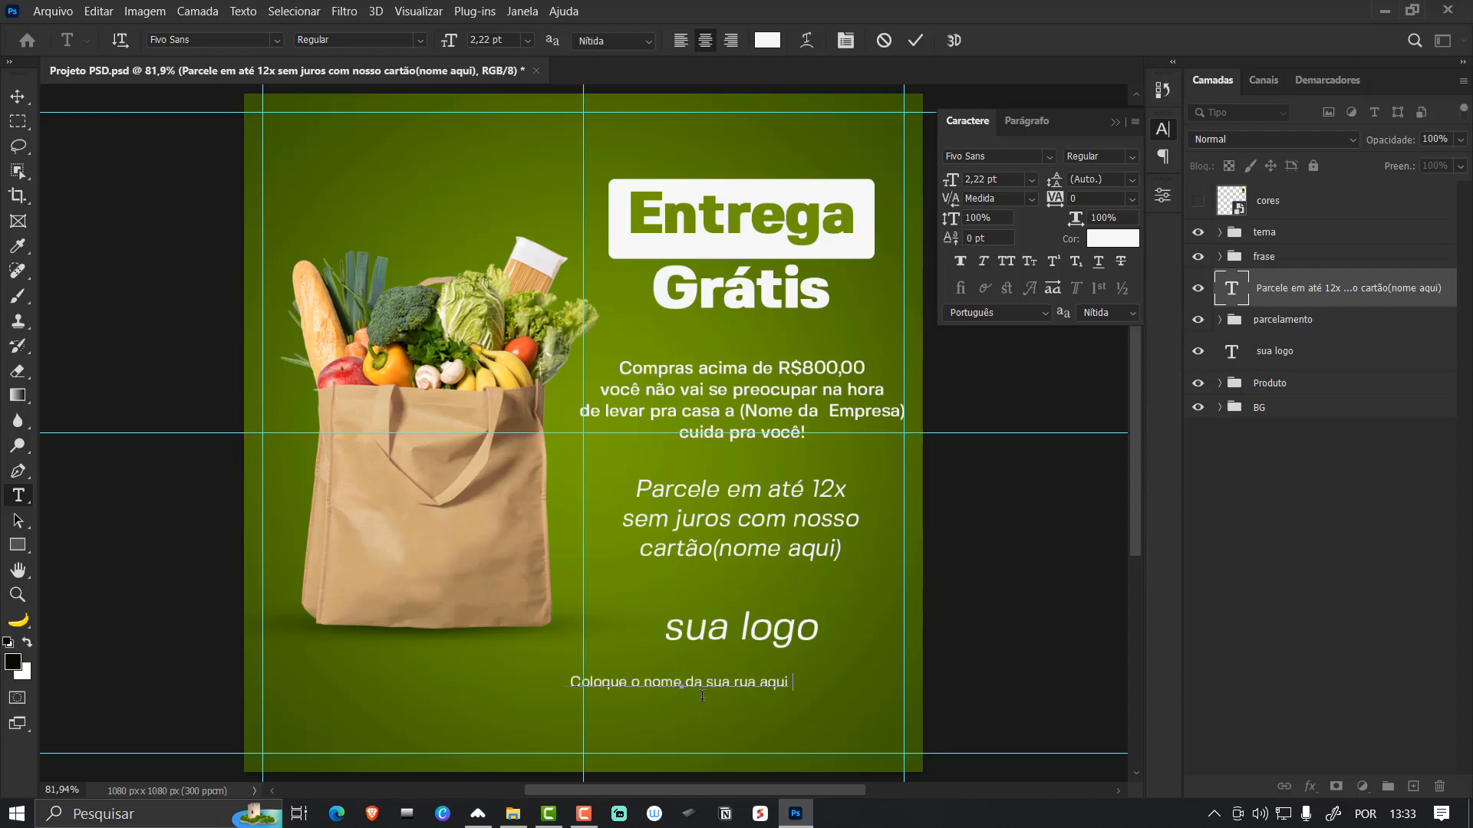
pyautogui.press('BackSpace')
pyautogui.press('BackSpace')
pyautogui.write('Nº')
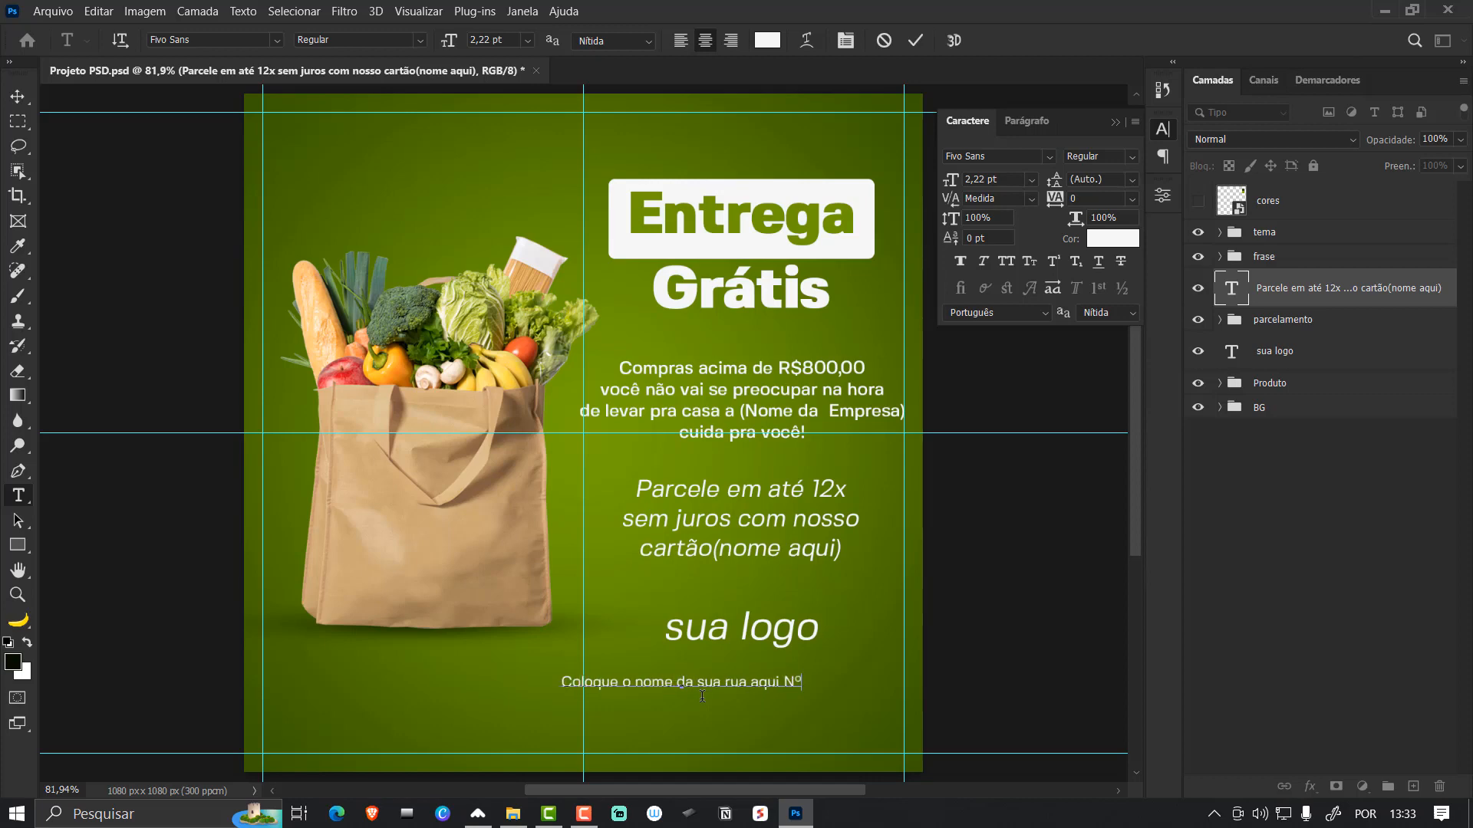
pyautogui.write(' 00 - ')
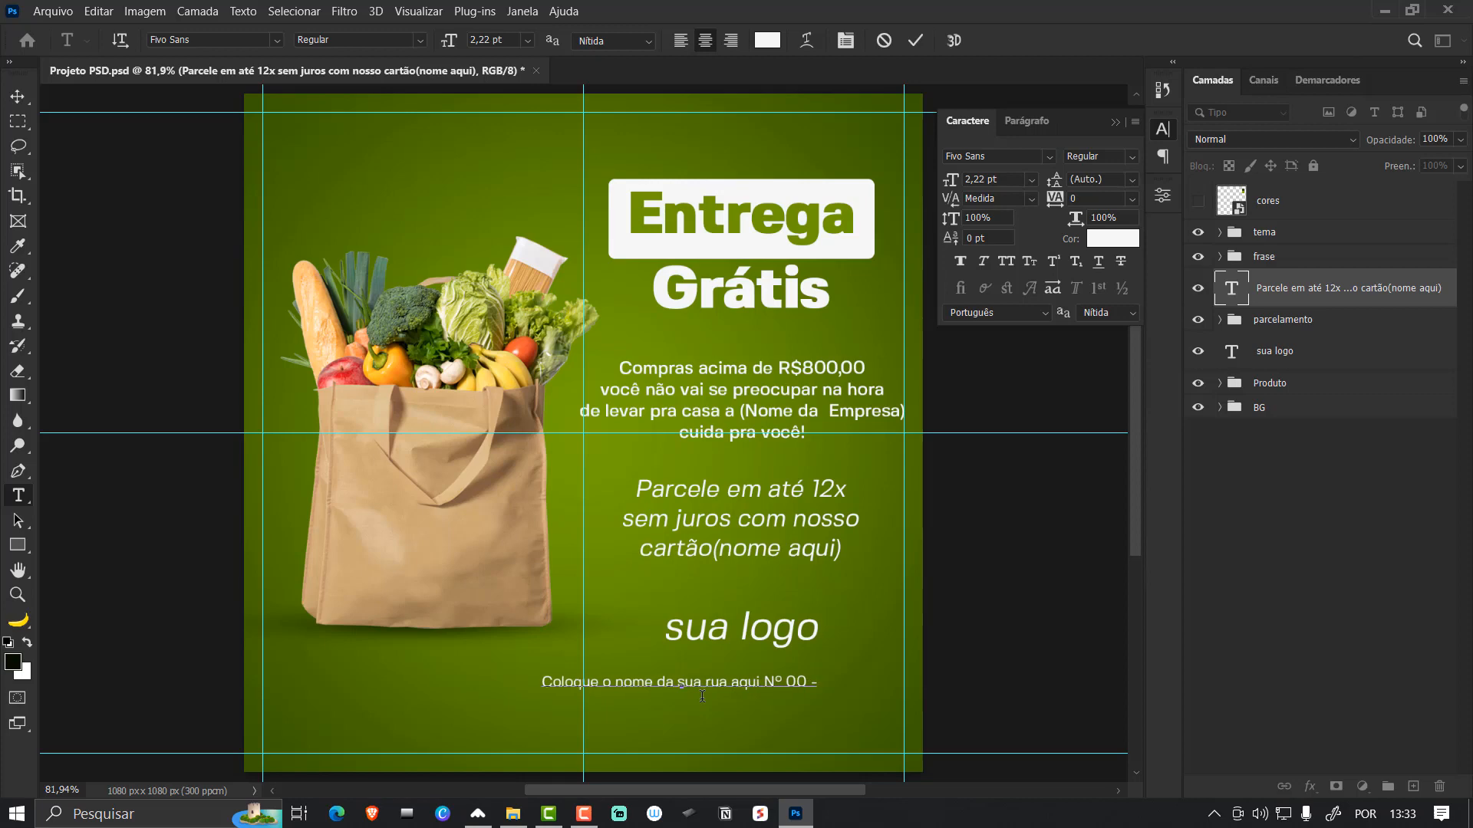
pyautogui.write('Cidade')
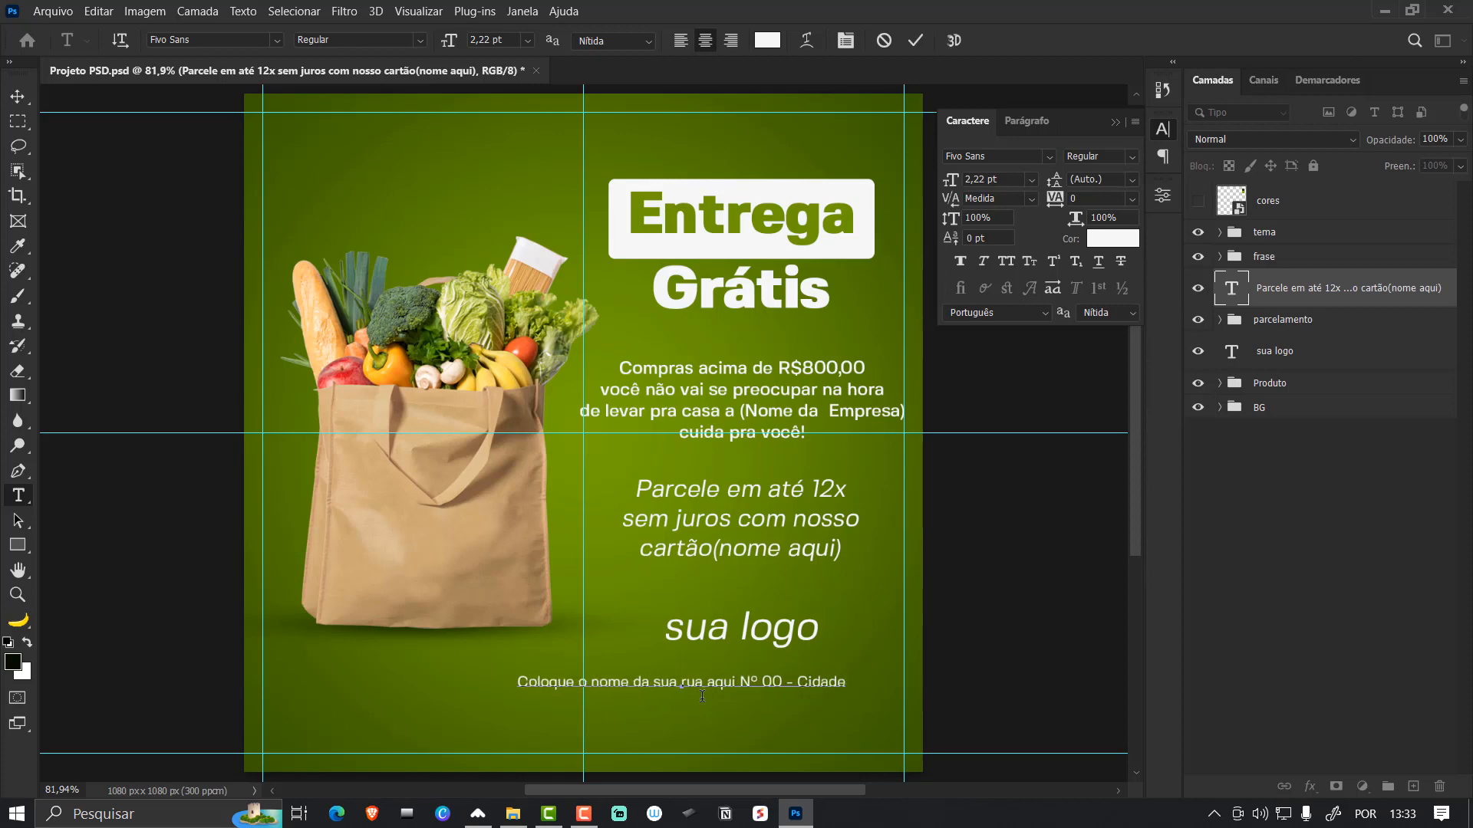
pyautogui.write(' -')
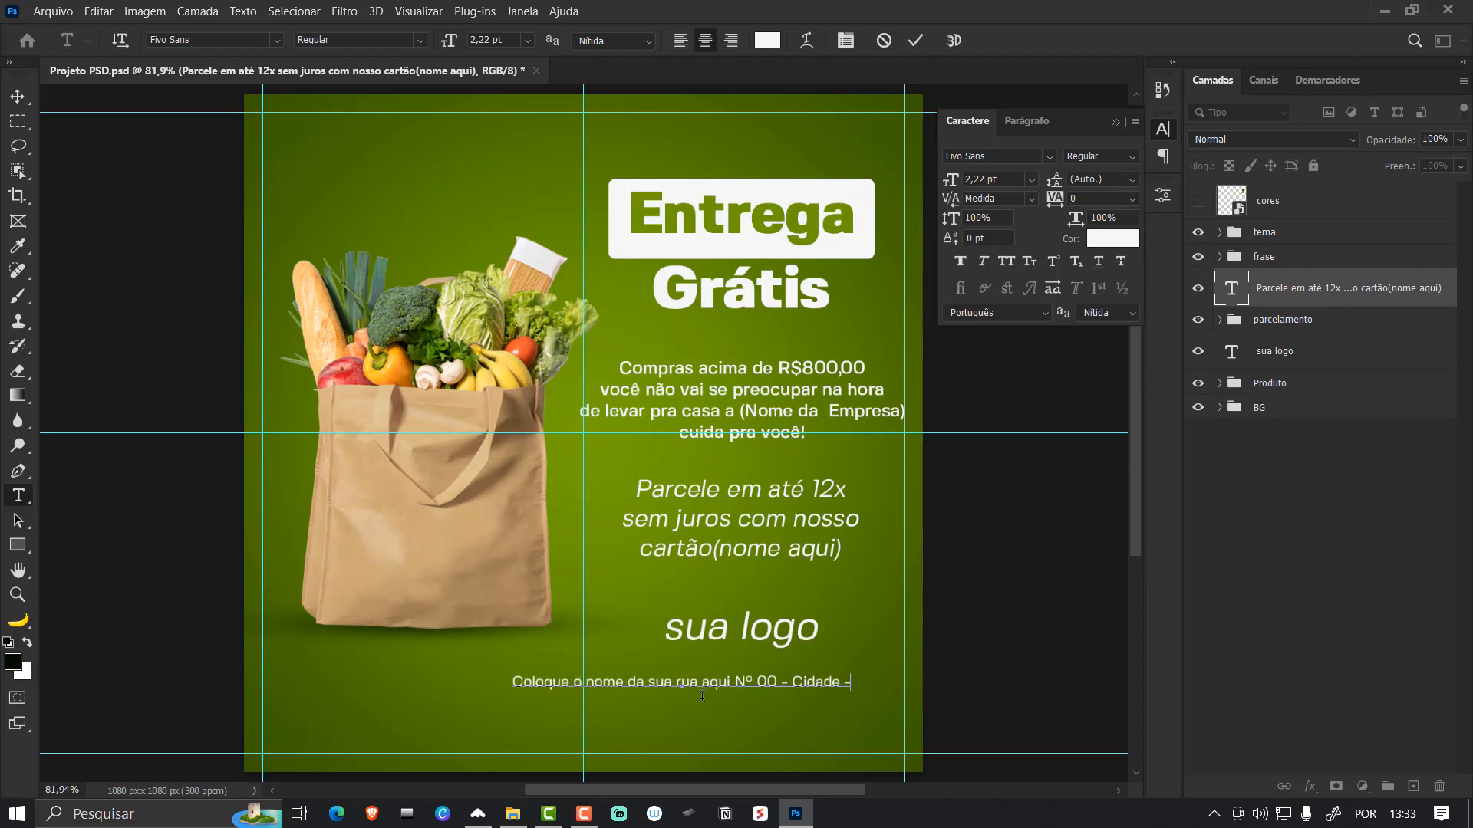
pyautogui.write(' AA')
# - Enlarge the address line to about 2.61 pt and place it near the post's bottom edge, just above the lower guide
pyautogui.hotkey('ctrl', 't')
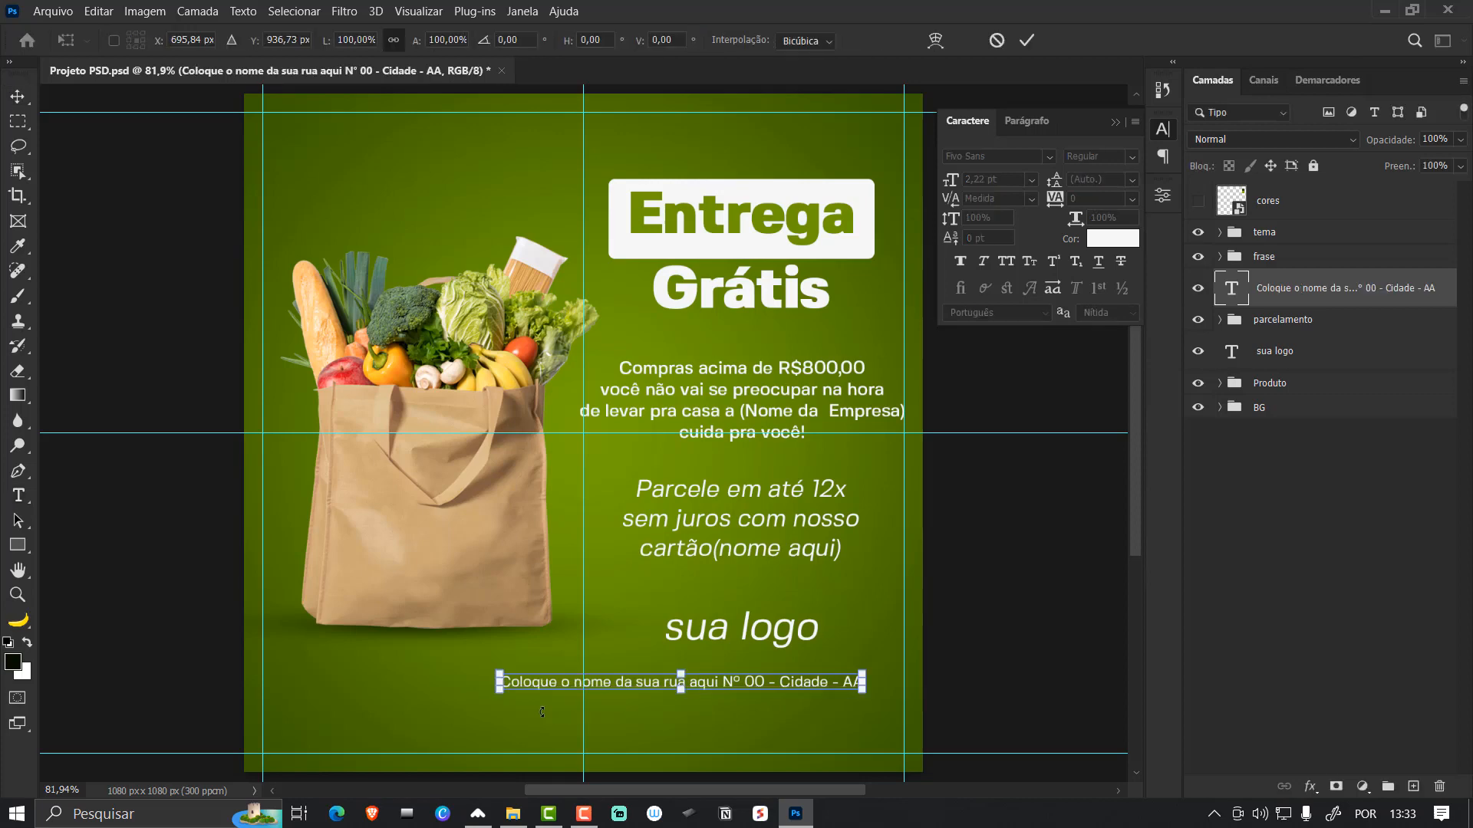
pyautogui.moveTo(502, 696); pyautogui.dragTo(434, 701)
pyautogui.moveTo(665, 689); pyautogui.dragTo(755, 716)
pyautogui.press('Return')
pyautogui.hotkey('ctrl', 't')
pyautogui.press('Return')
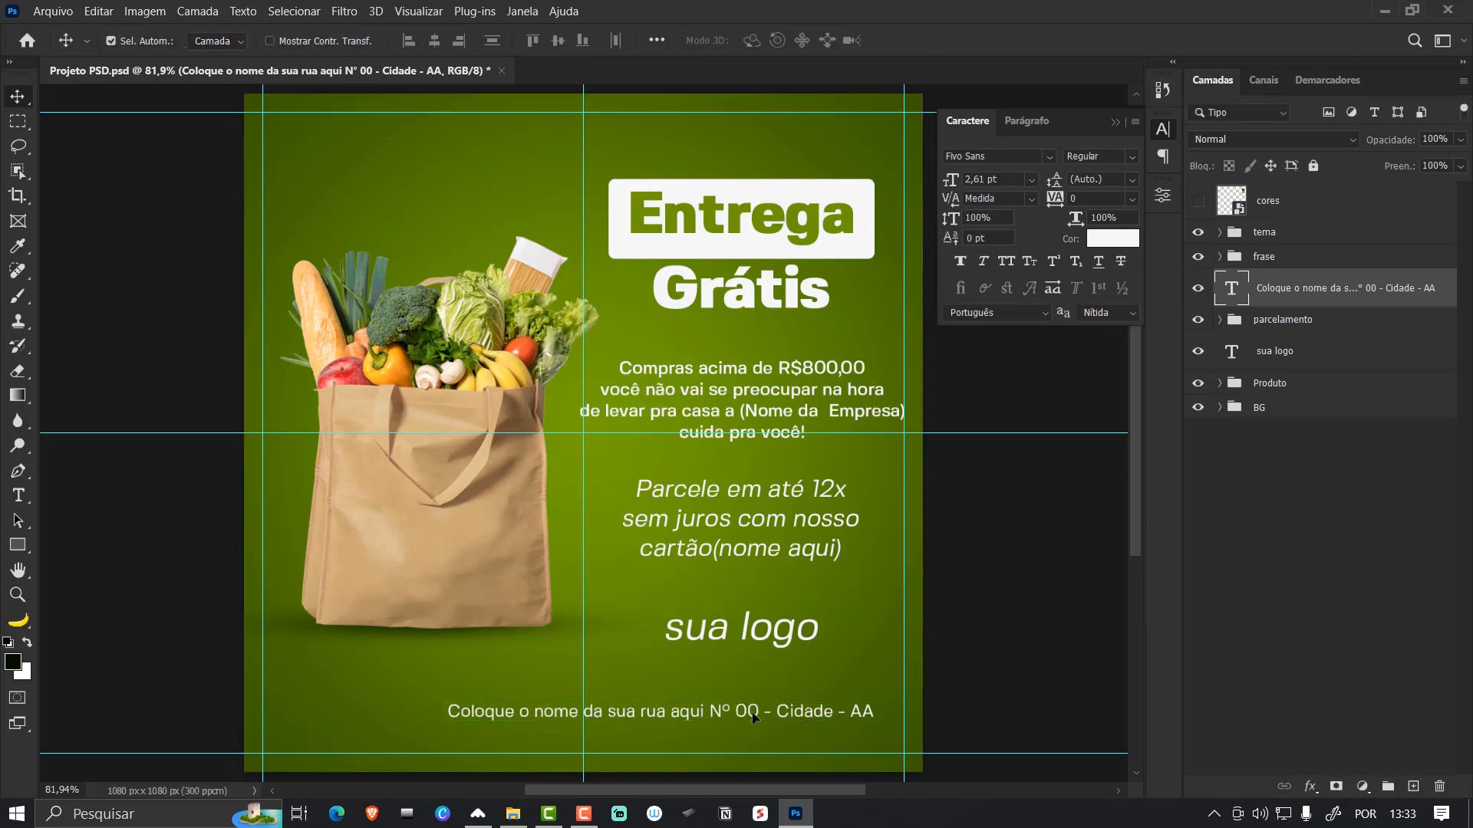
# - Group the address text layer, name the group endereço, and collapse it
pyautogui.hotkey('ctrl', 'g')
pyautogui.doubleClick(1270, 280)
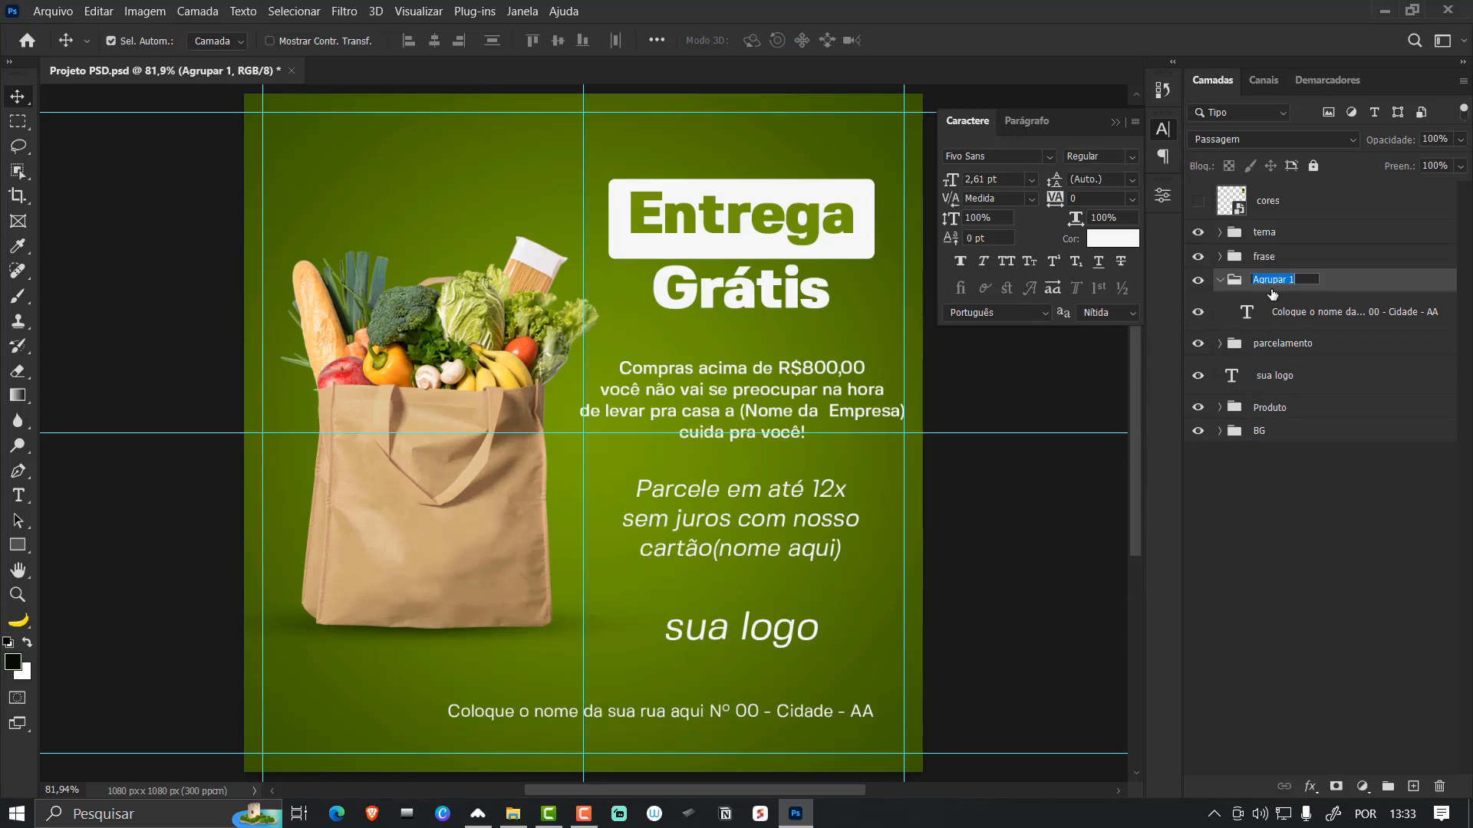
pyautogui.write('endereço')
pyautogui.press('Return')
pyautogui.click(1221, 282)
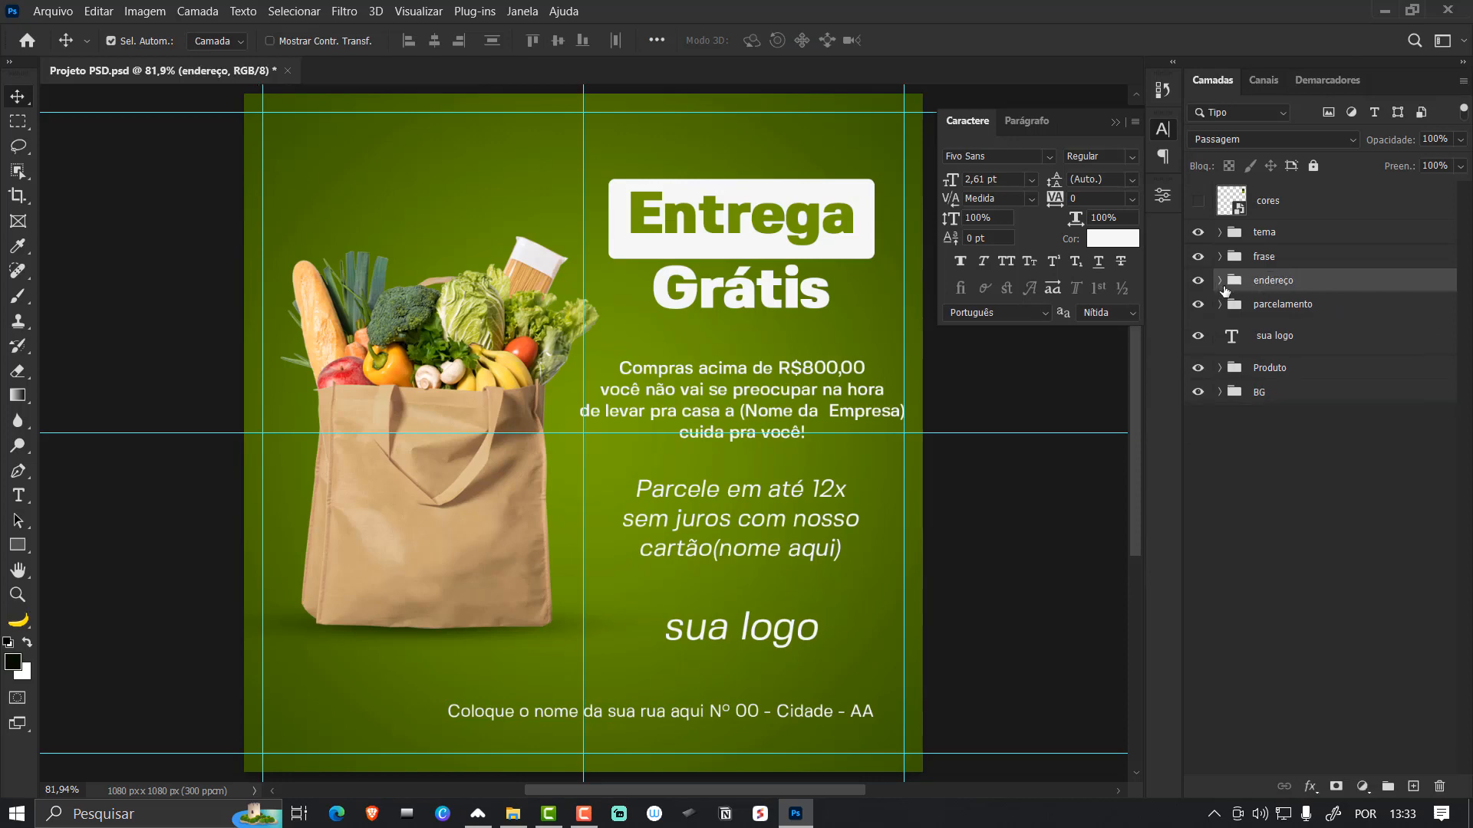
# - Group the sua logo text layer, name the group logo, and collapse it
pyautogui.click(1292, 307)
pyautogui.click(1280, 341)
pyautogui.hotkey('ctrl', 'g')
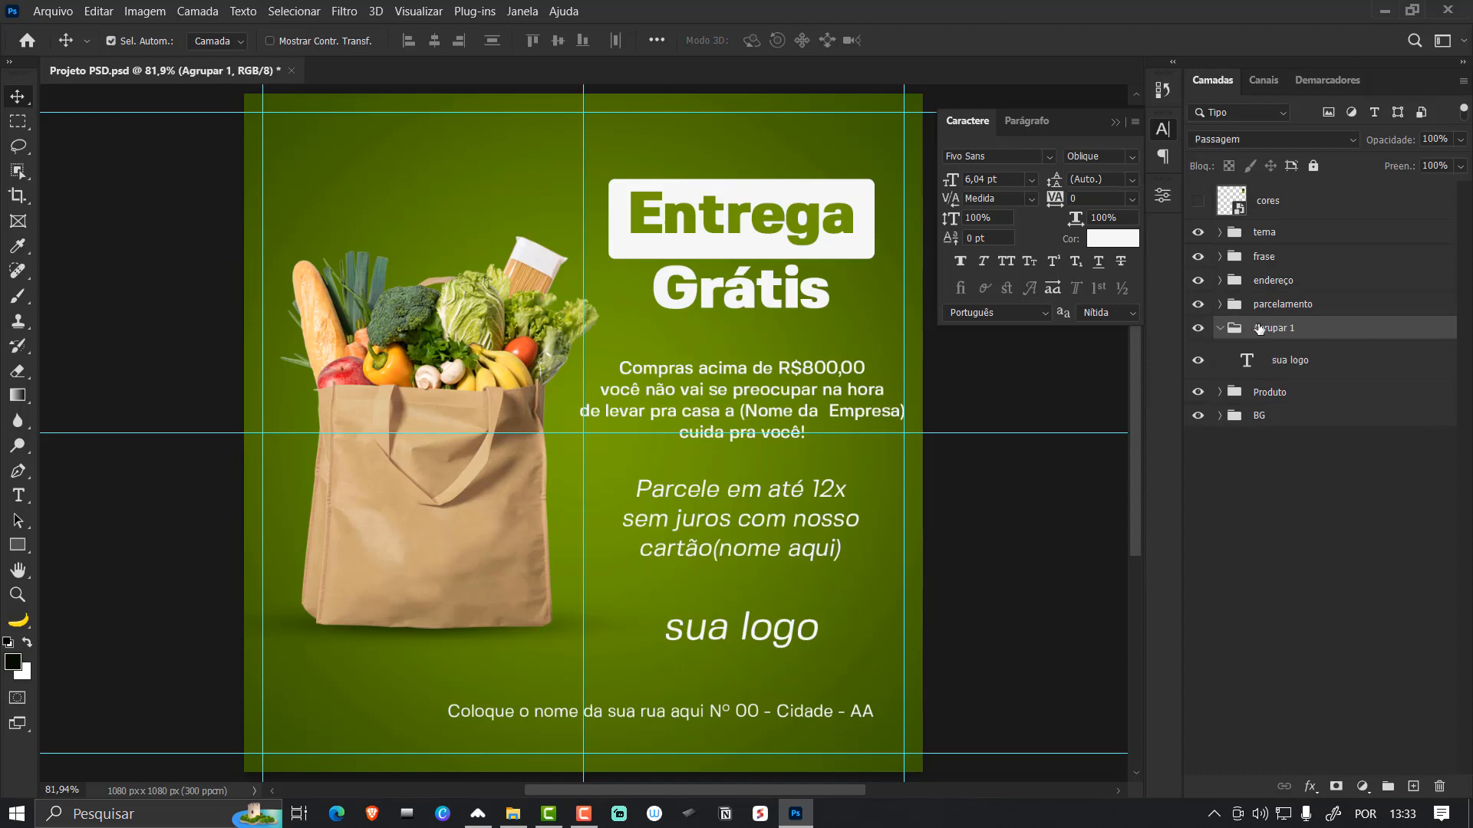
pyautogui.doubleClick(1271, 328)
pyautogui.write('loog')
pyautogui.press('Return')
pyautogui.doubleClick(1263, 328)
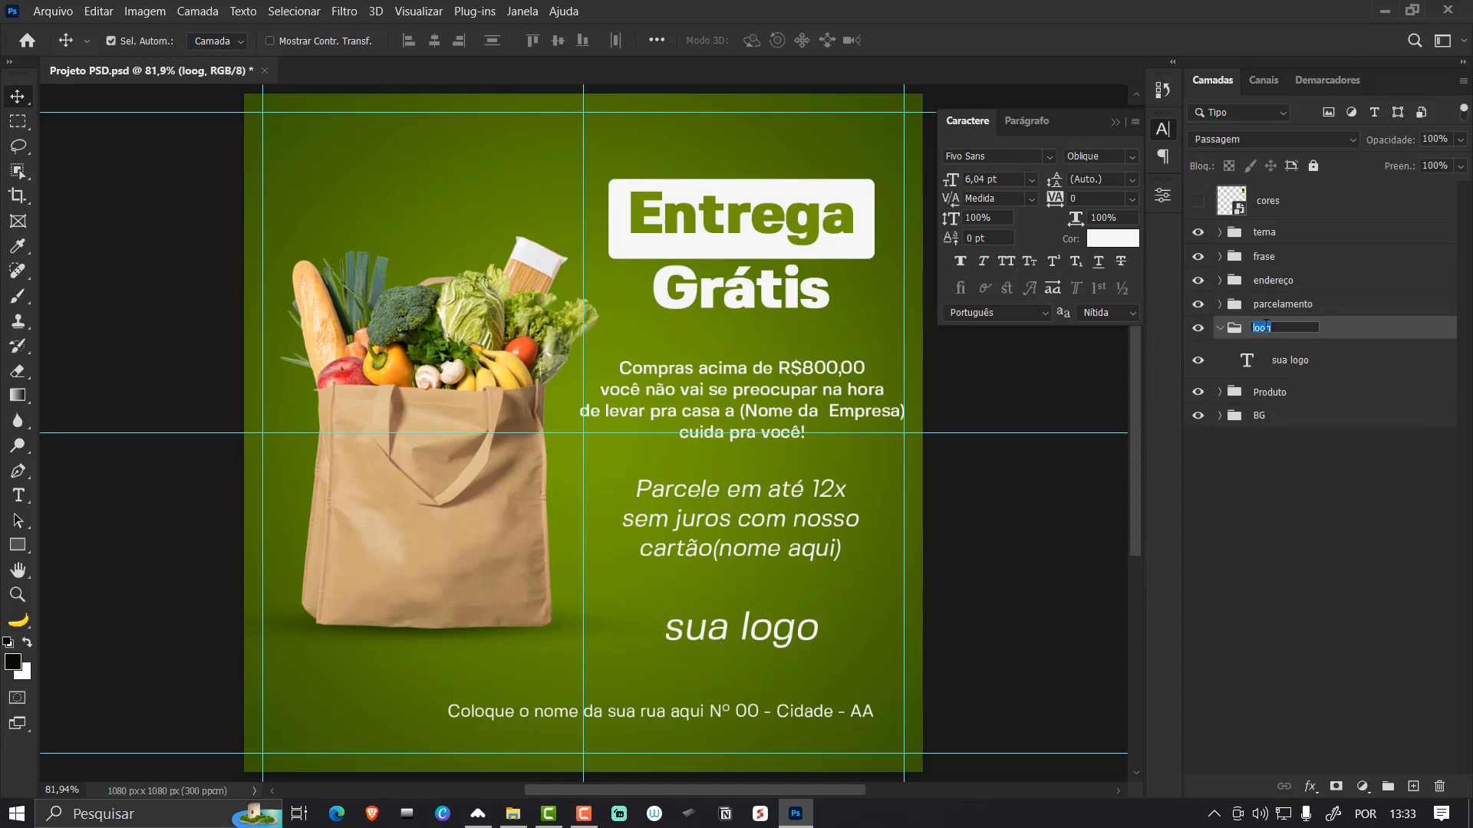
pyautogui.write('logo')
pyautogui.press('Return')
pyautogui.click(1220, 328)
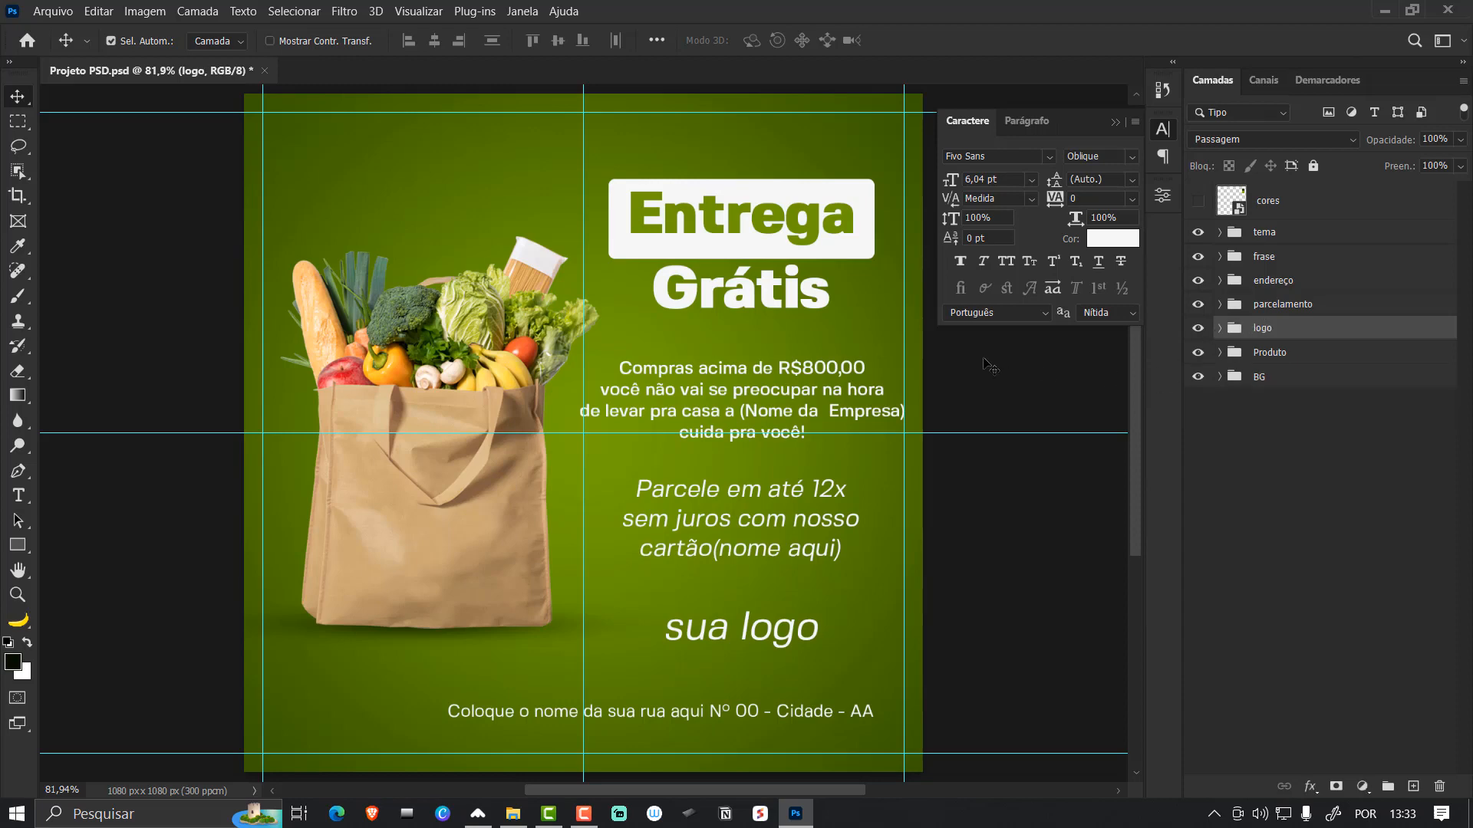
# - Deselect all layers, hide the character settings, and save the document
pyautogui.click(1037, 391)
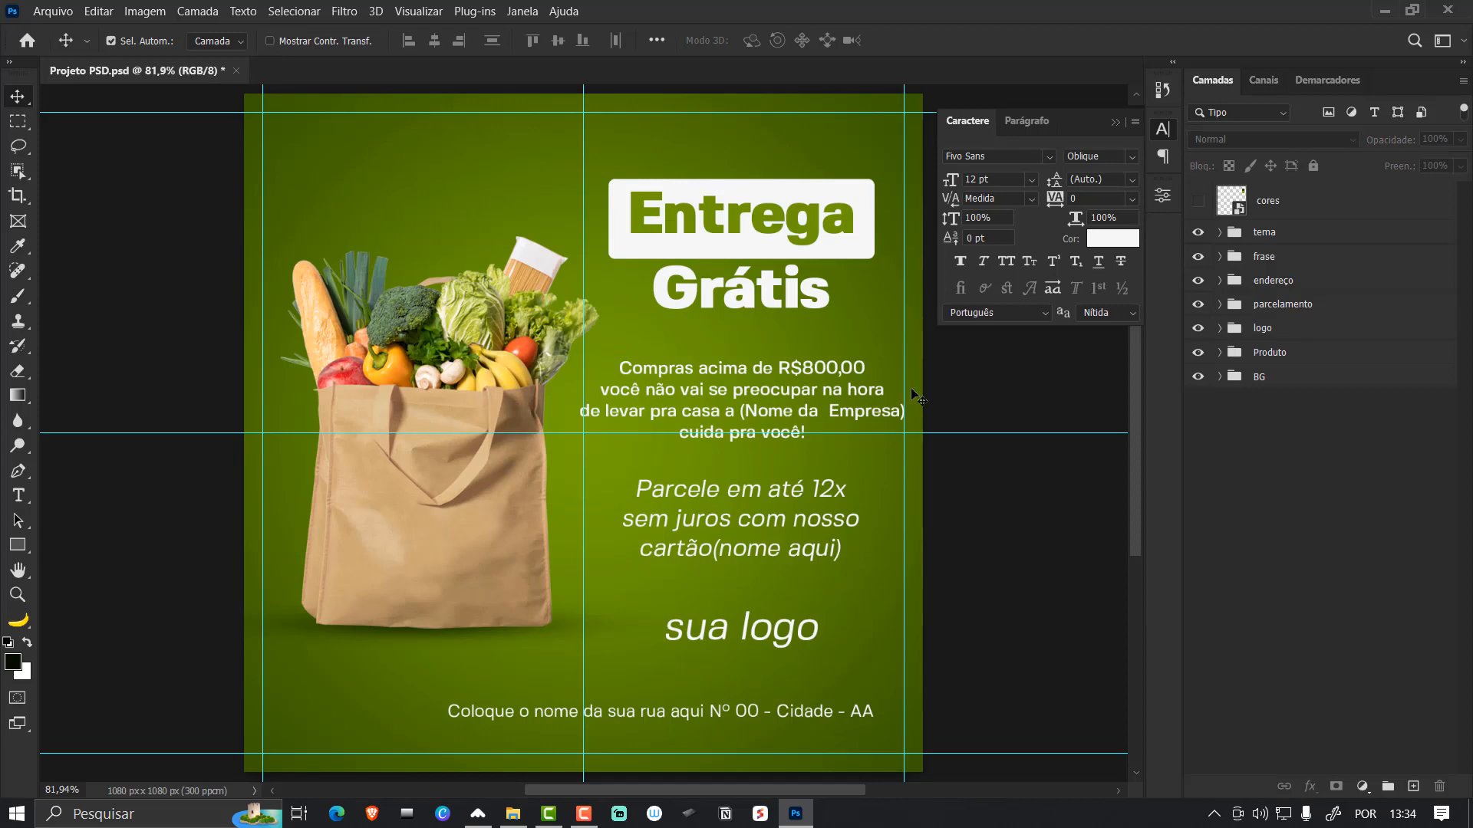
pyautogui.click(1115, 121)
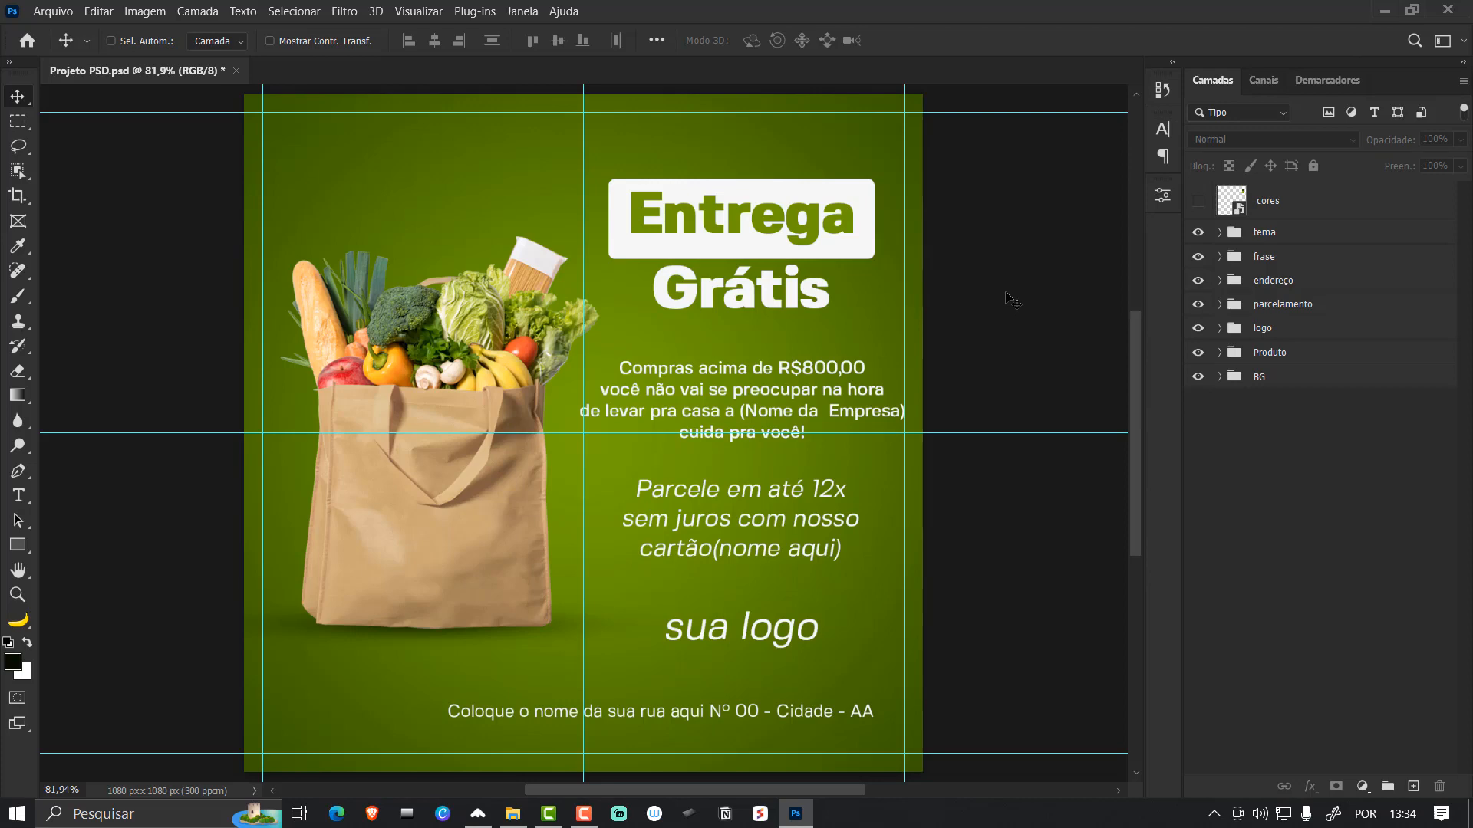
pyautogui.hotkey('ctrl', 's')
# - Place the textura (1) image from the Textura folder above Camada 1 in the BG group, enlarged to cover the whole canvas
pyautogui.click(1264, 377)
pyautogui.click(1219, 377)
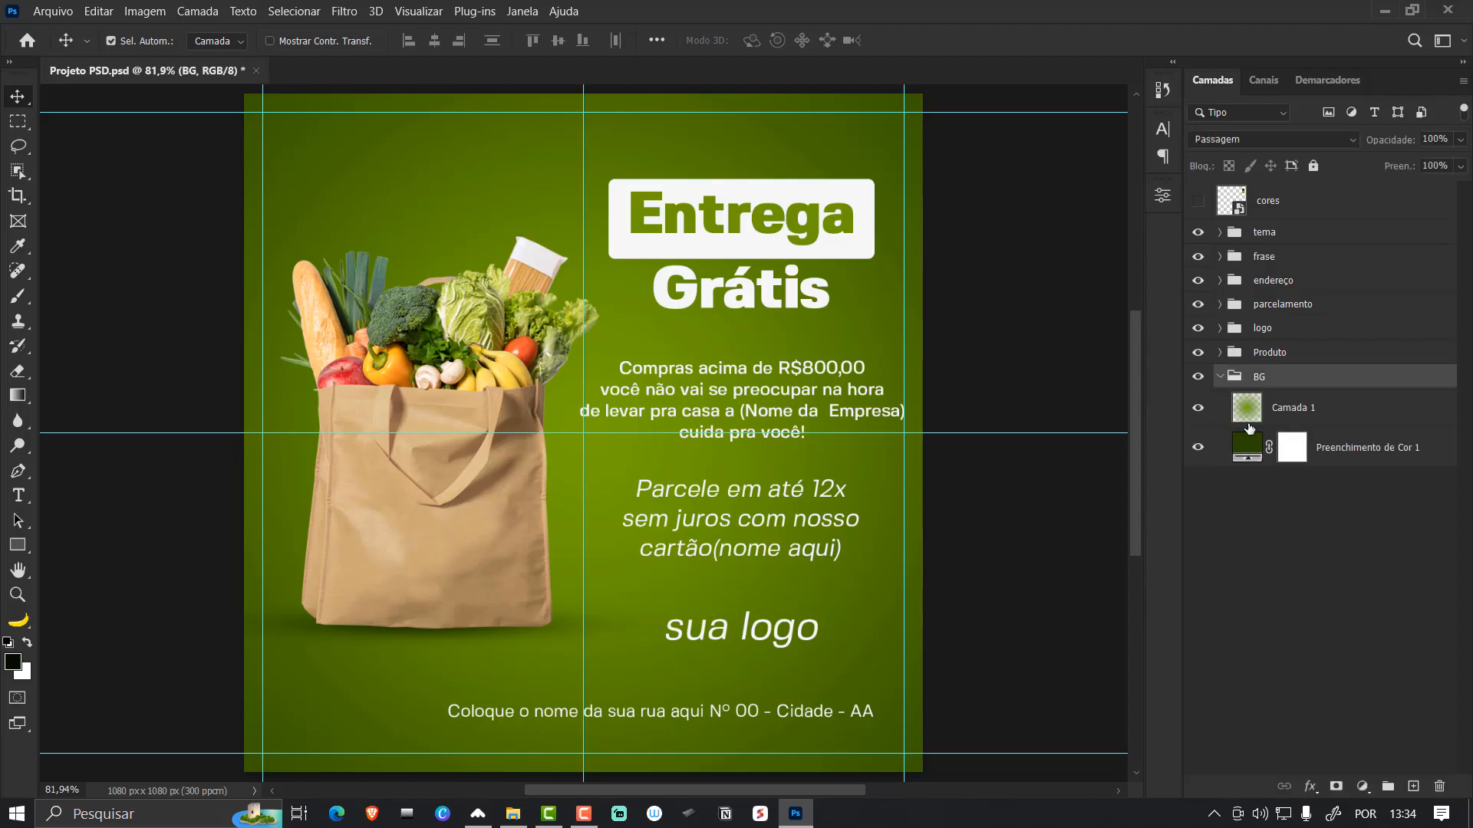
pyautogui.click(1277, 418)
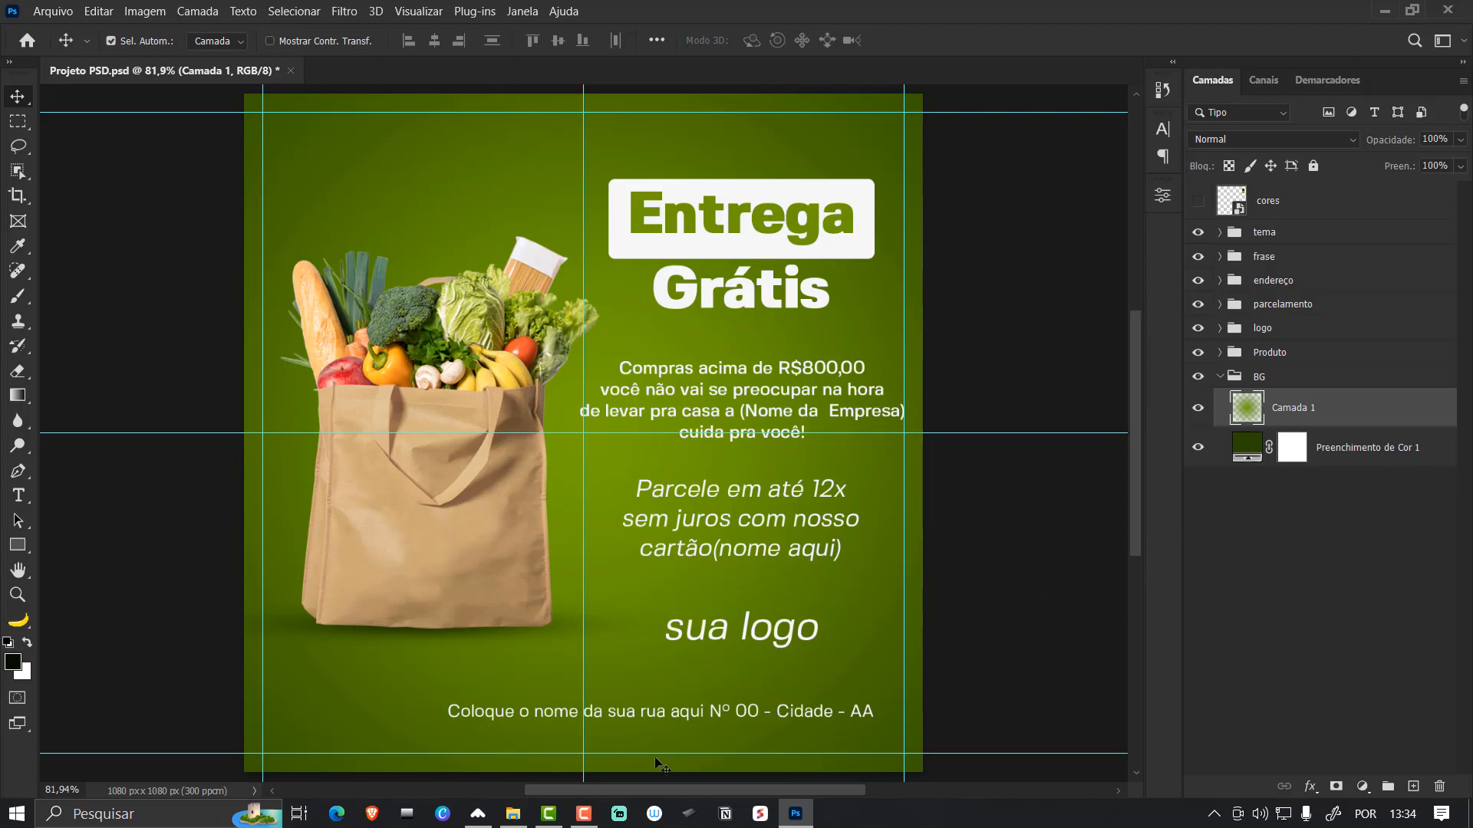
pyautogui.click(521, 810)
pyautogui.hotkey('alt', 'Left')
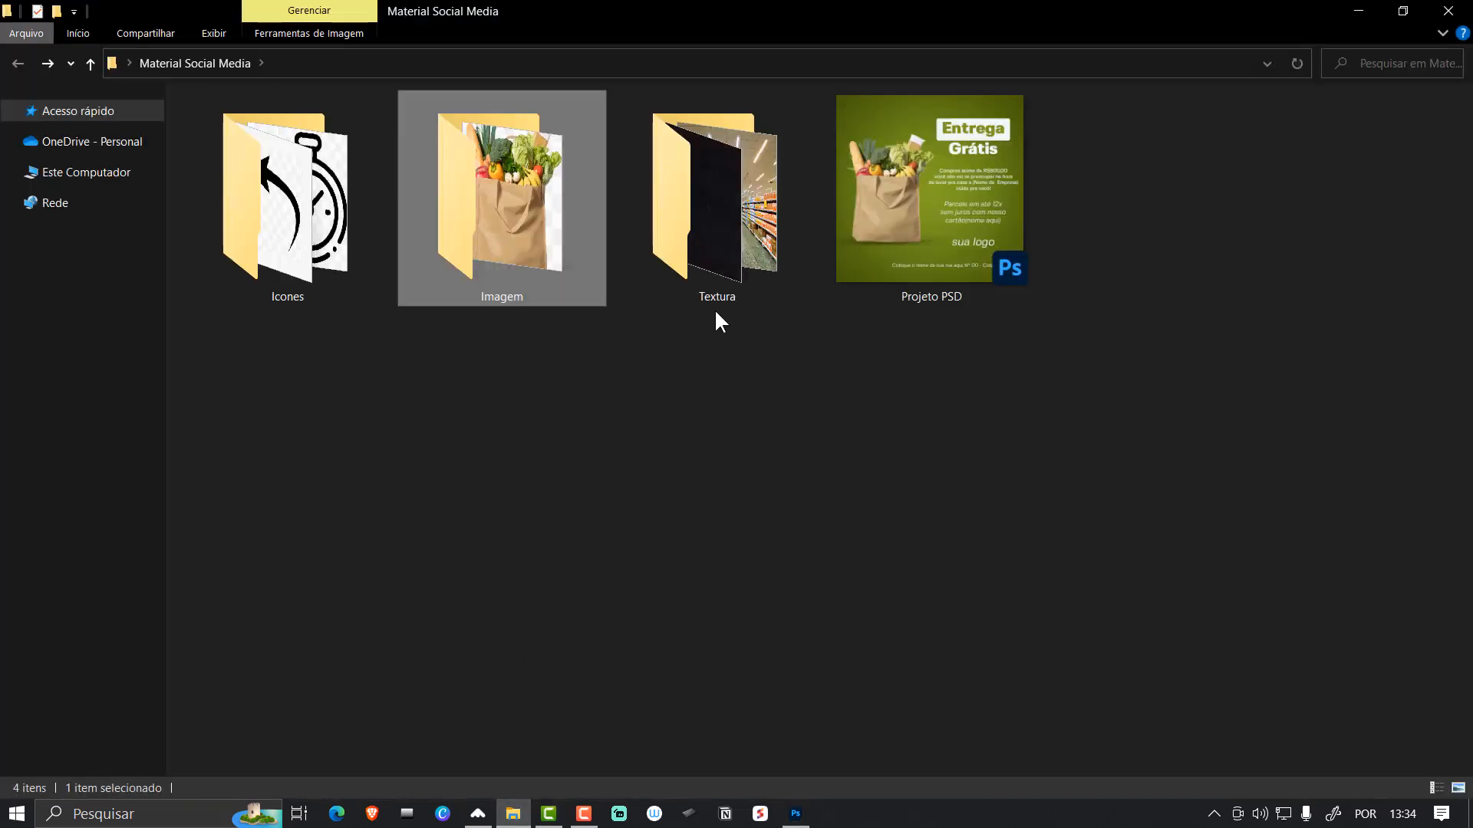
pyautogui.doubleClick(701, 237)
pyautogui.click(213, 188)
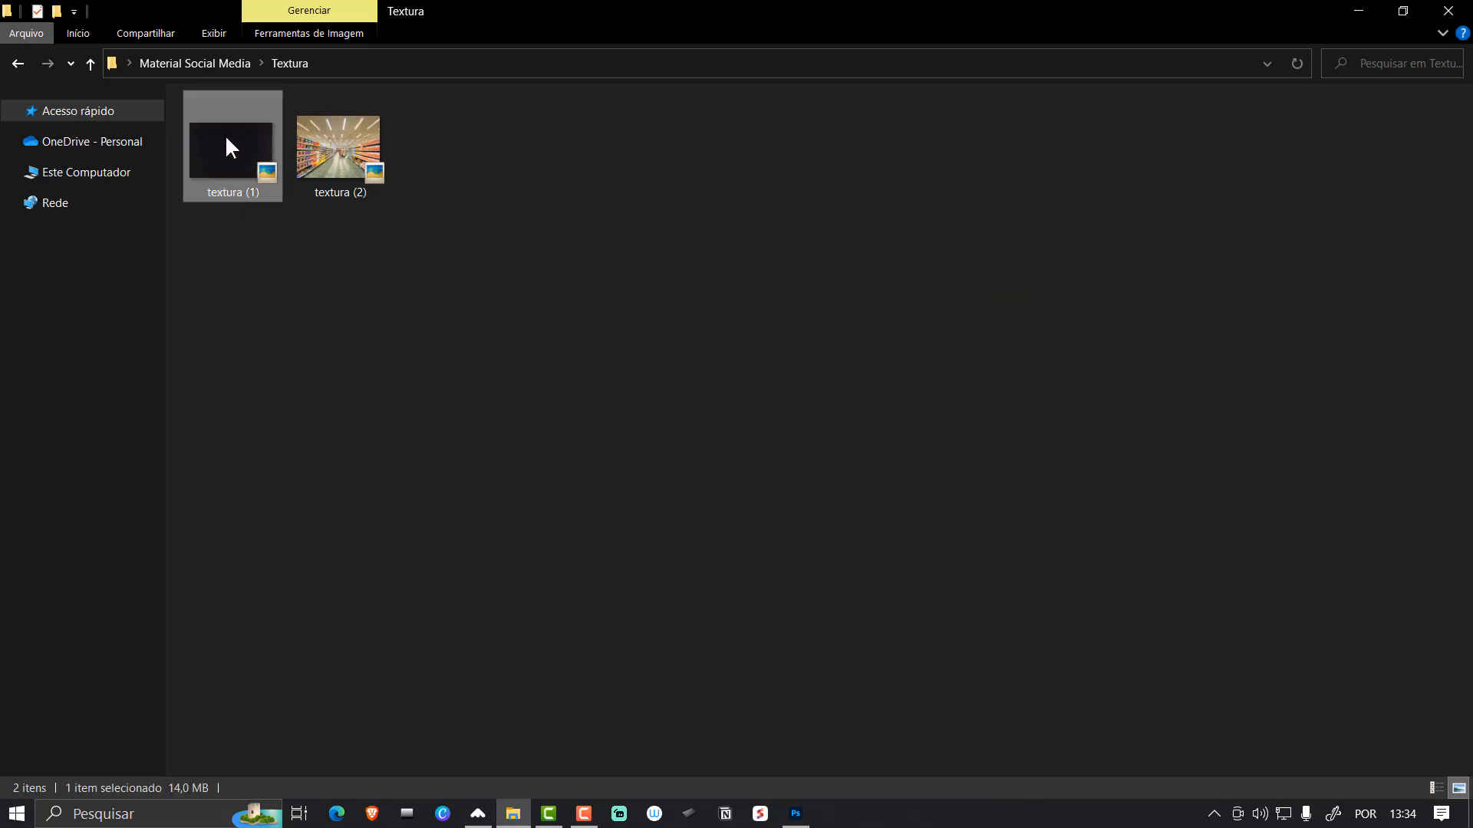
pyautogui.moveTo(226, 140); pyautogui.dragTo(710, 629)
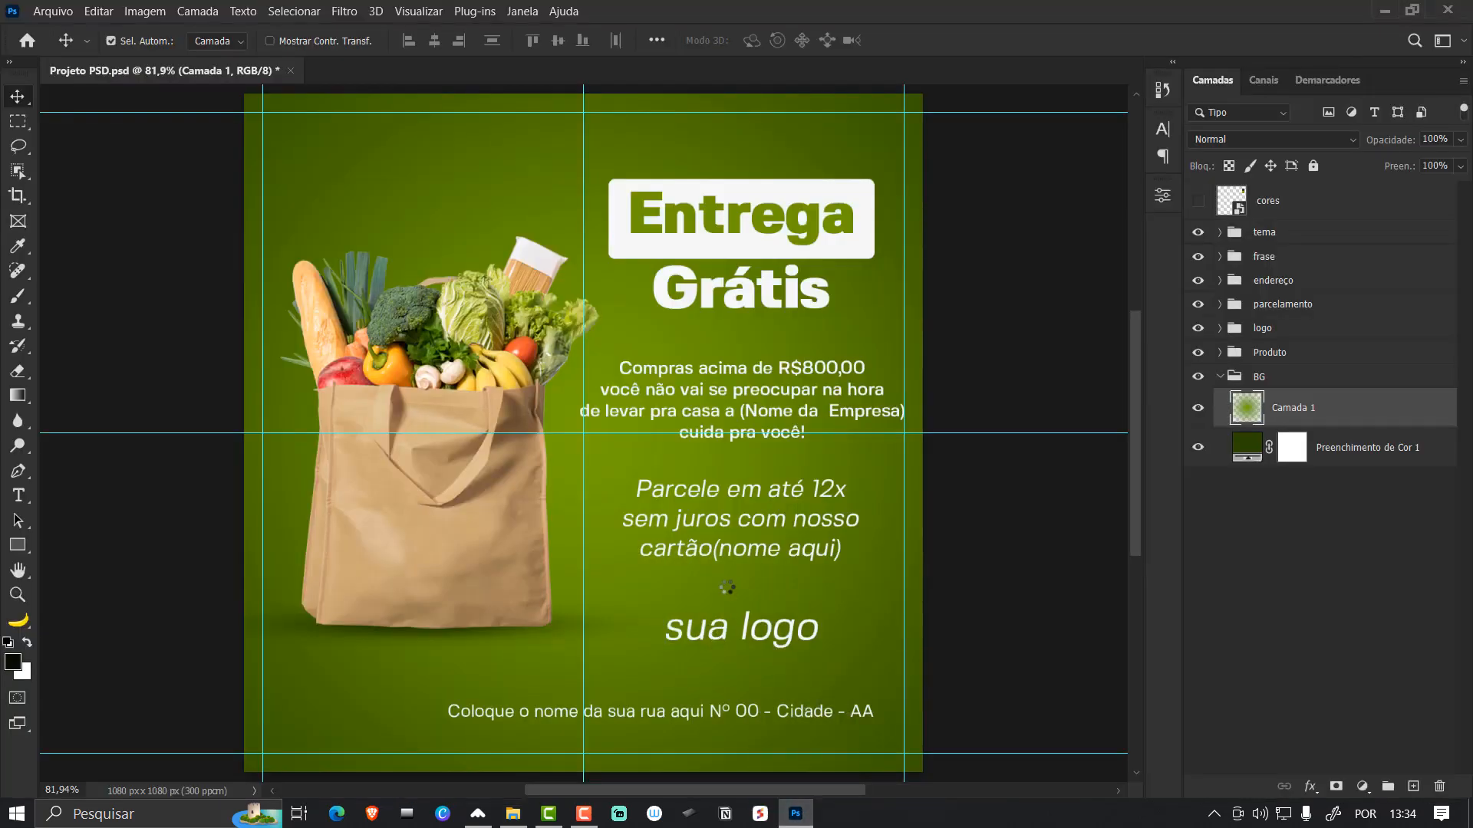
pyautogui.moveTo(921, 433); pyautogui.dragTo(1110, 432)
pyautogui.press('Return')
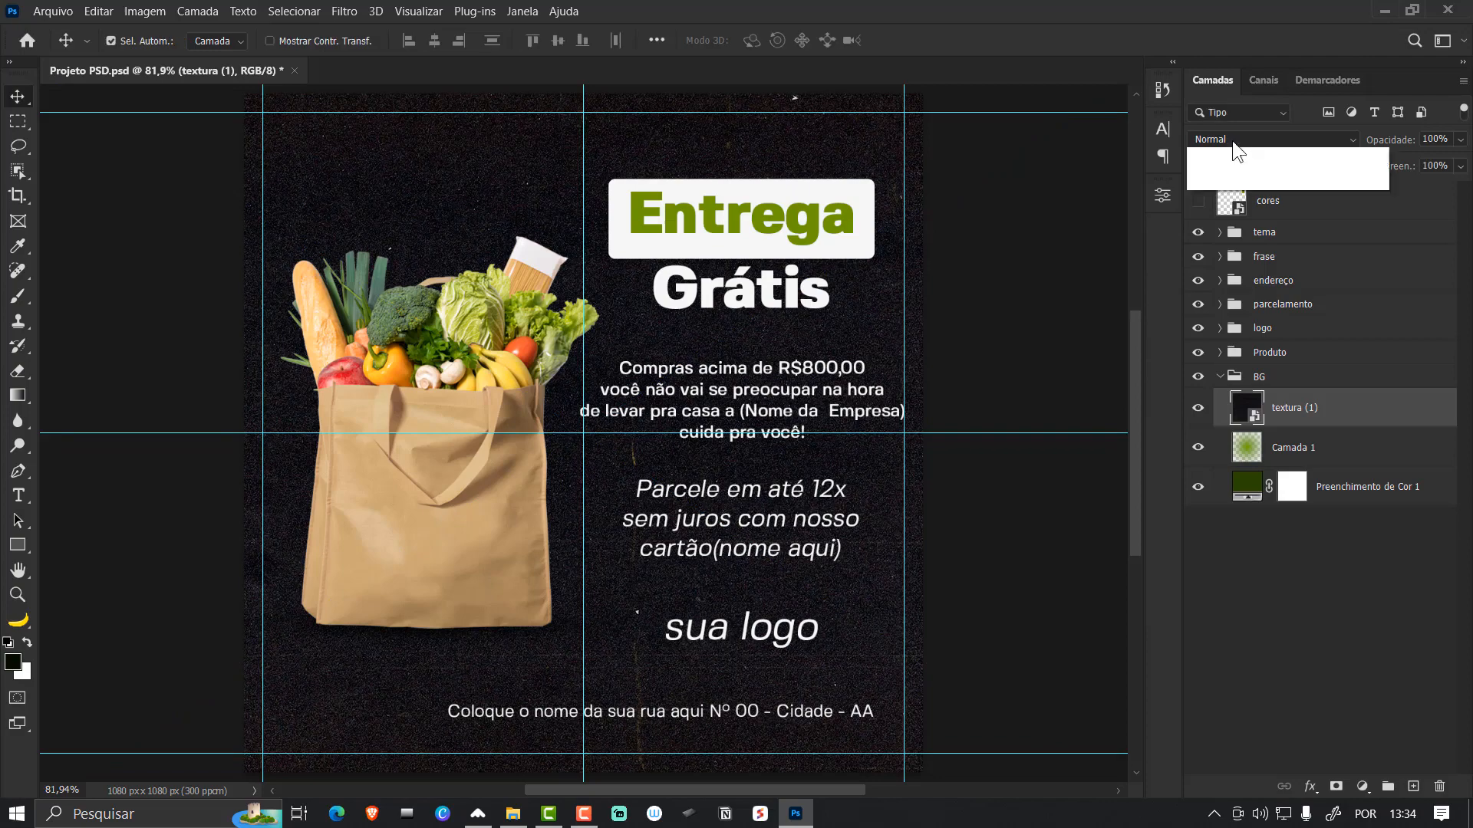
# - Set the textura (1) layer's blend mode to Subexposição de Cores and its fill to 38%
pyautogui.click(1232, 141)
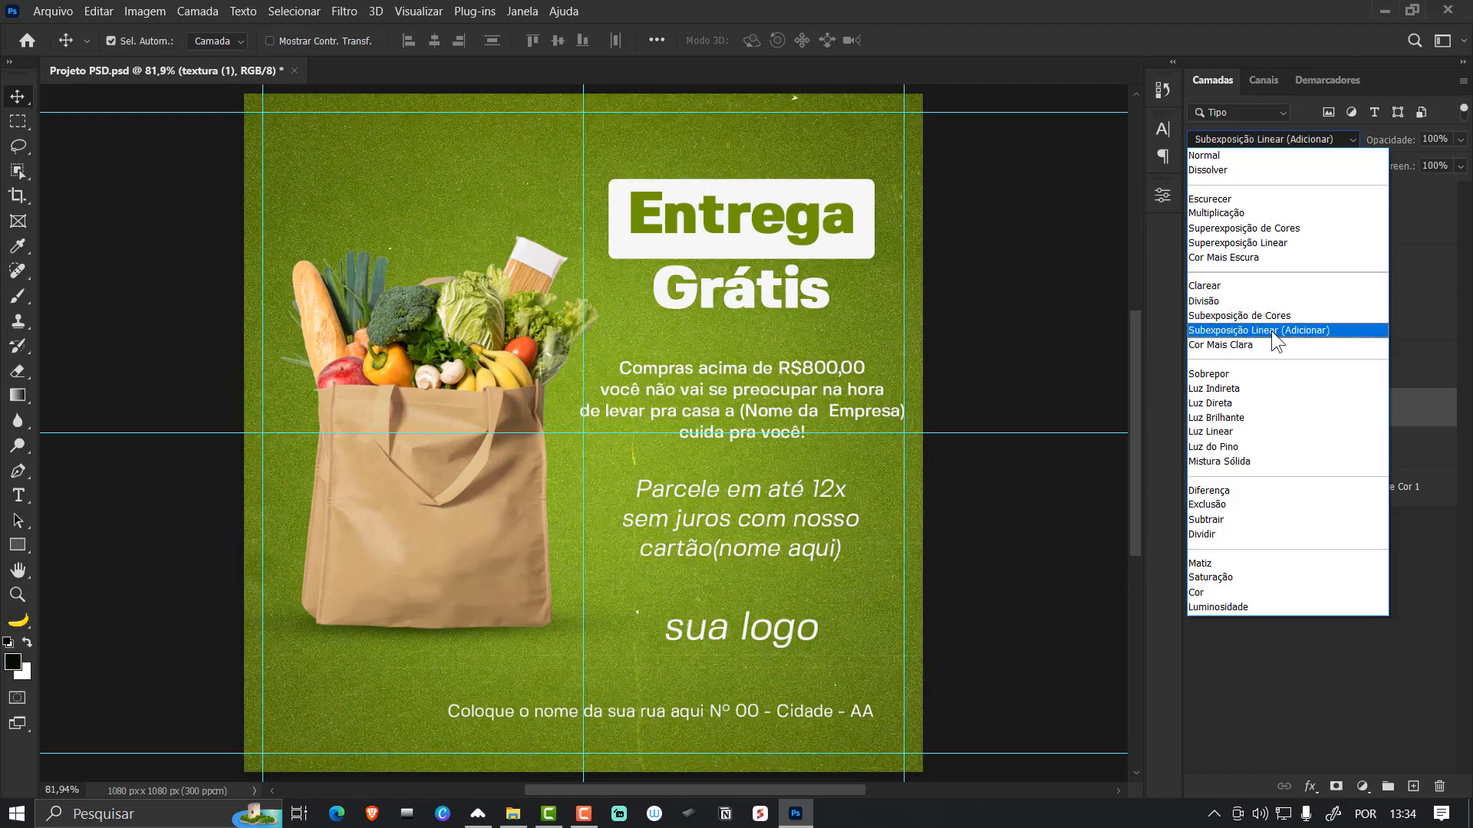
pyautogui.click(1265, 315)
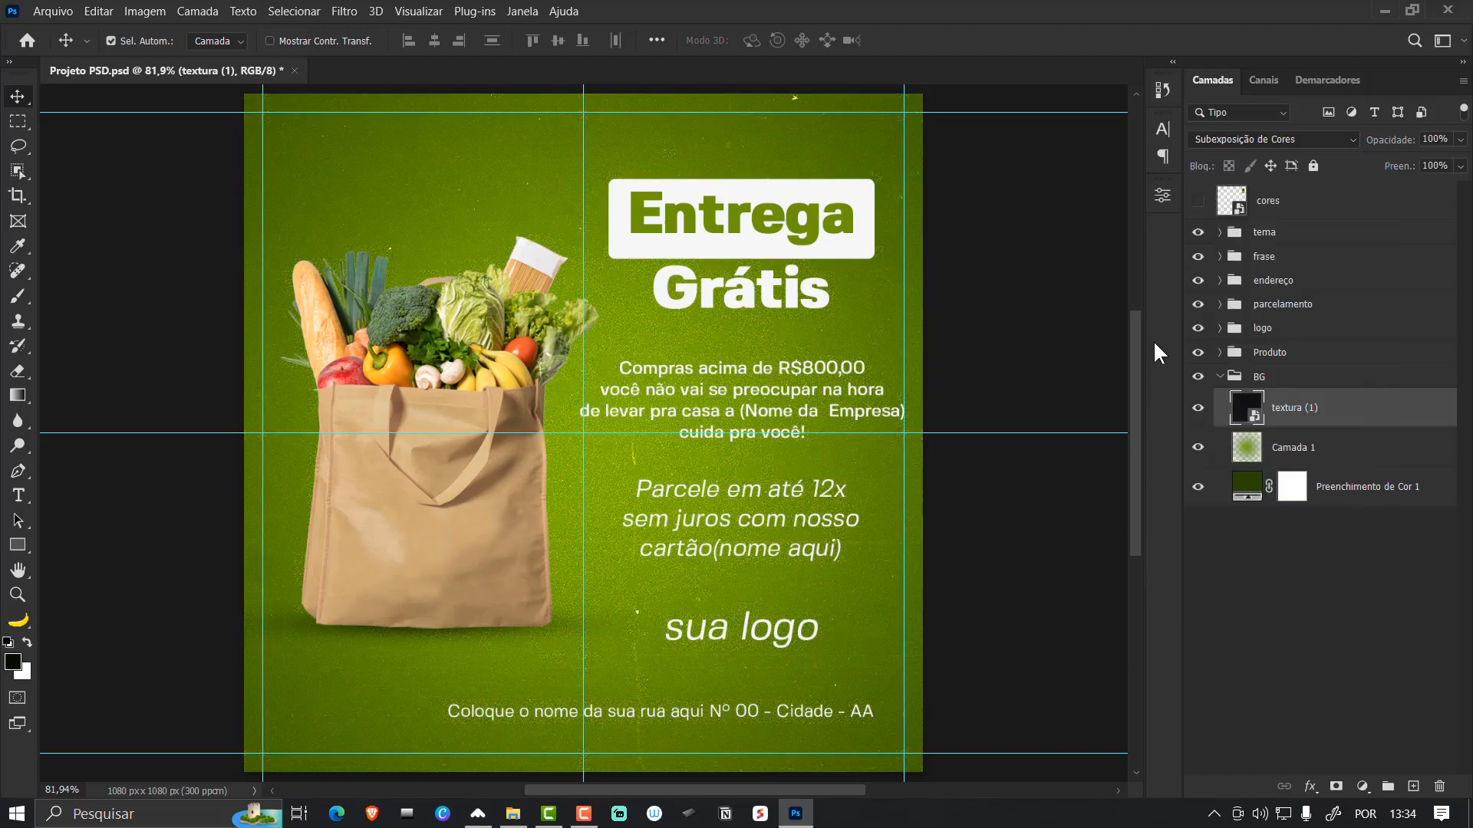
pyautogui.click(1460, 166)
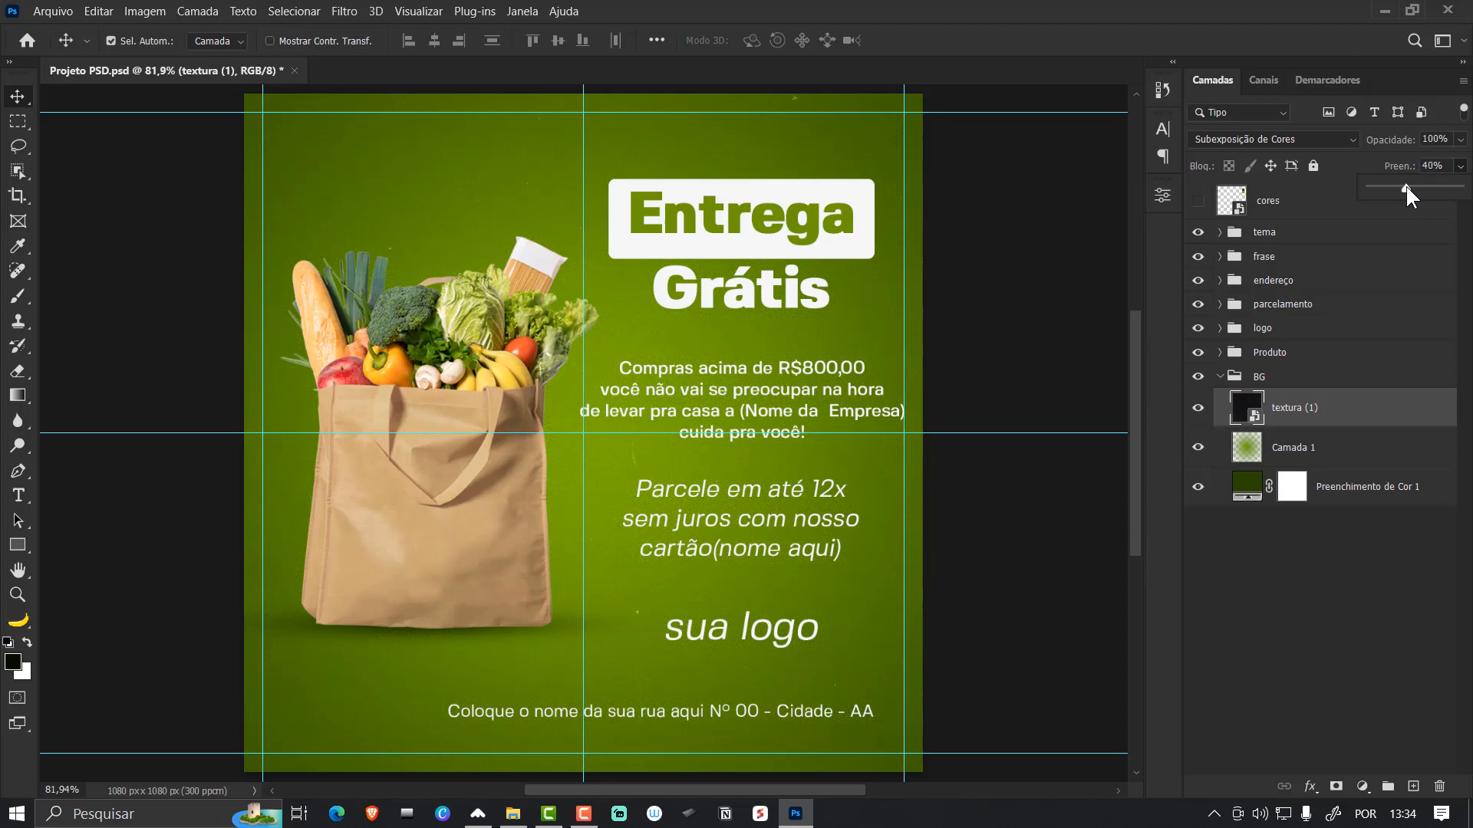
pyautogui.click(1047, 407)
# - Scale the textura (1) layer down about its centre so its sides end just outside the canvas
pyautogui.hotkey('ctrl', 't')
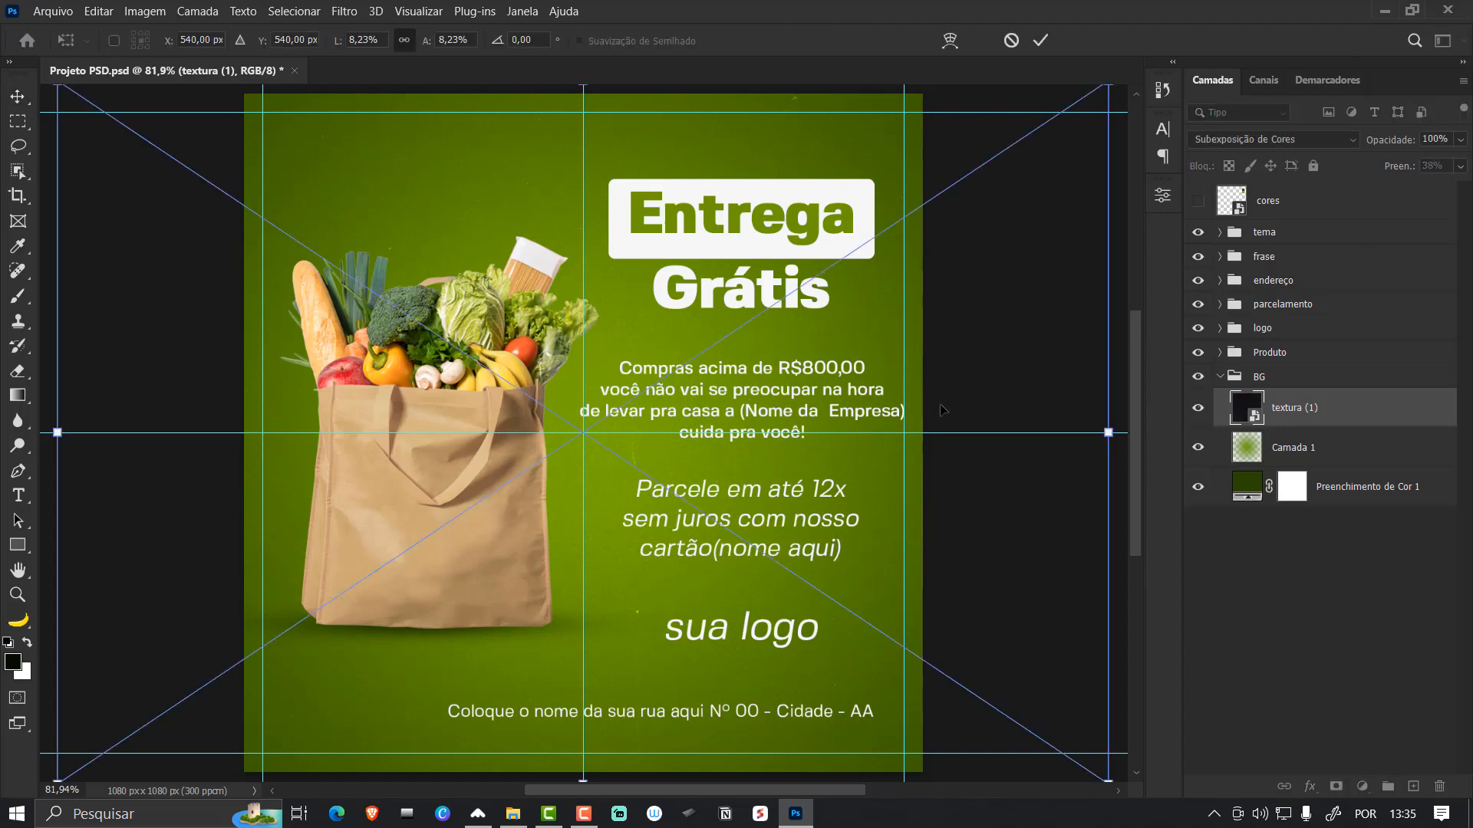
pyautogui.moveTo(1110, 433); pyautogui.dragTo(946, 444)
pyautogui.press('Return')
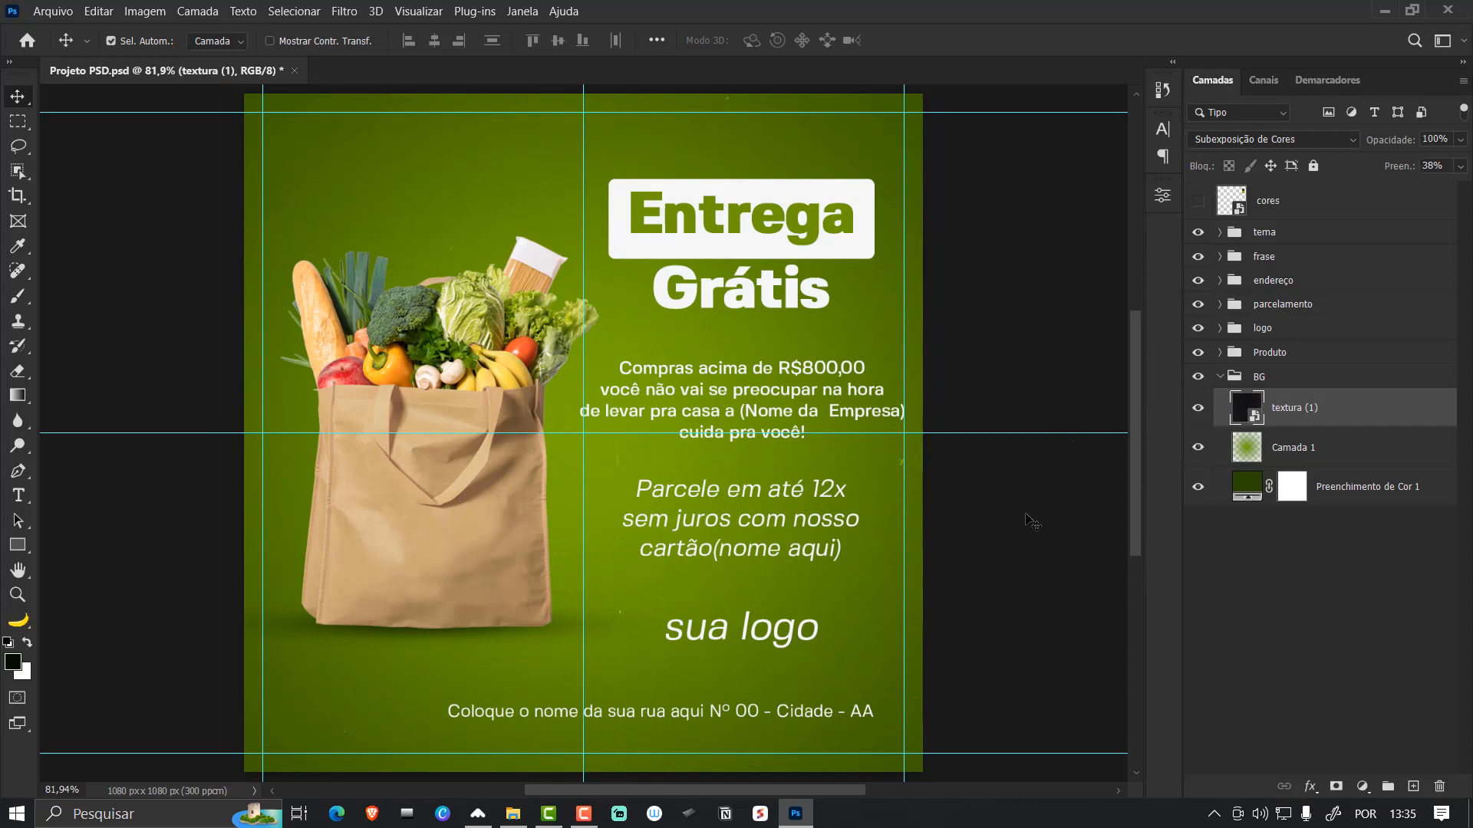
# - Preview the textura (2) supermarket photo and place it above textura (1), scaled to about 3.58% to cover the canvas
pyautogui.click(513, 814)
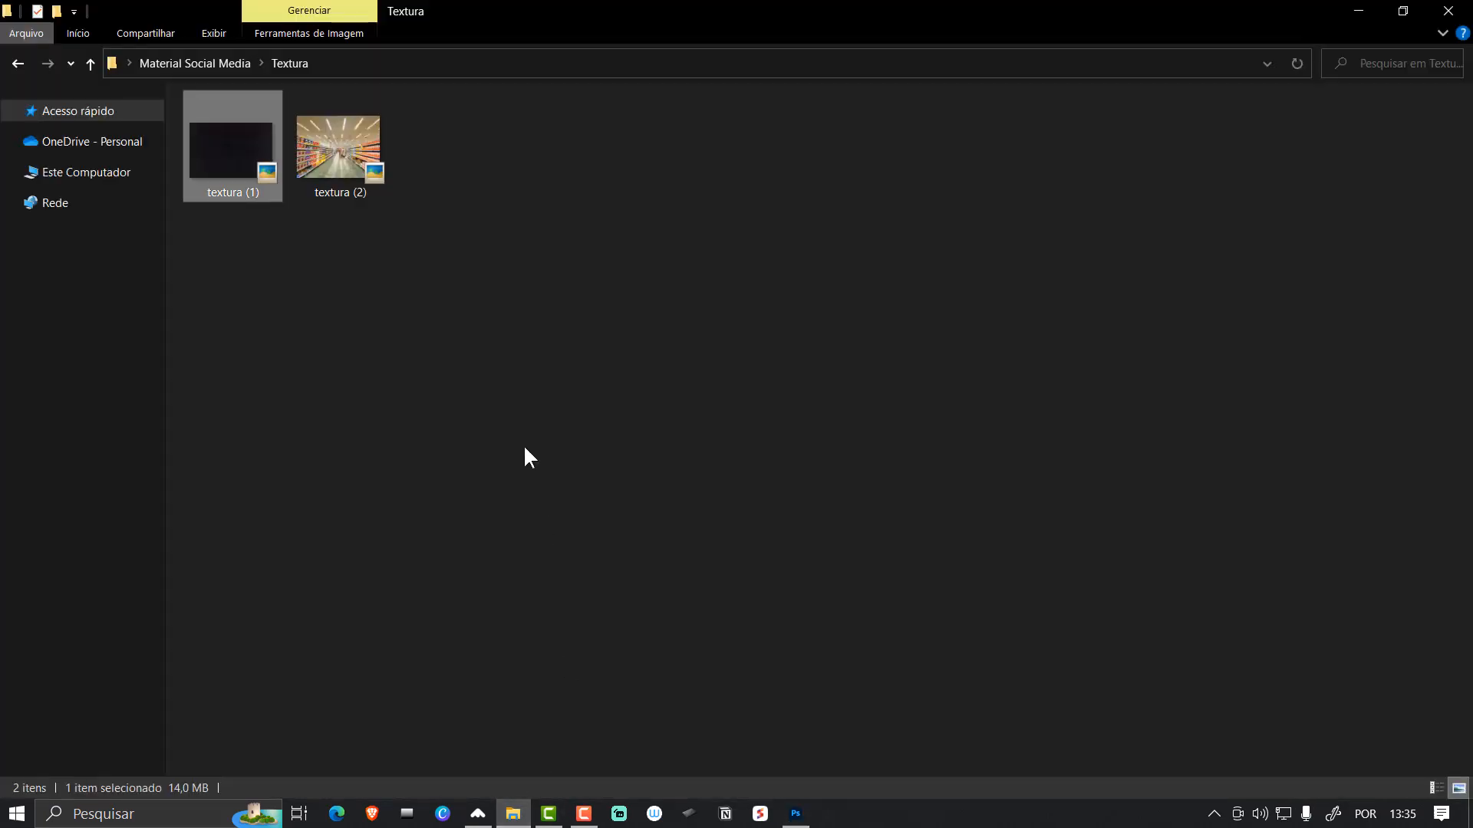
pyautogui.click(339, 152)
pyautogui.doubleClick(338, 151)
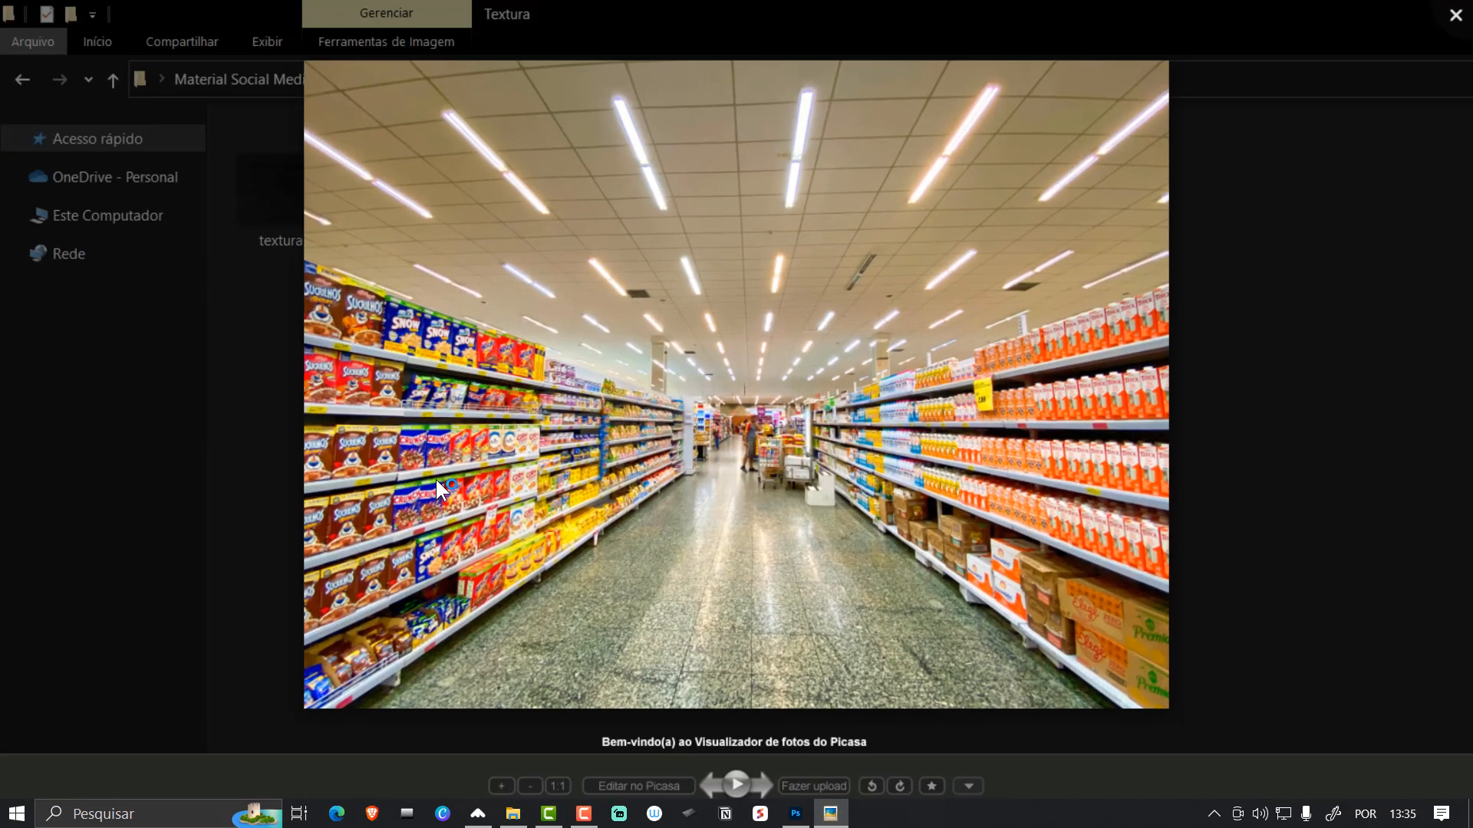
pyautogui.press('Escape')
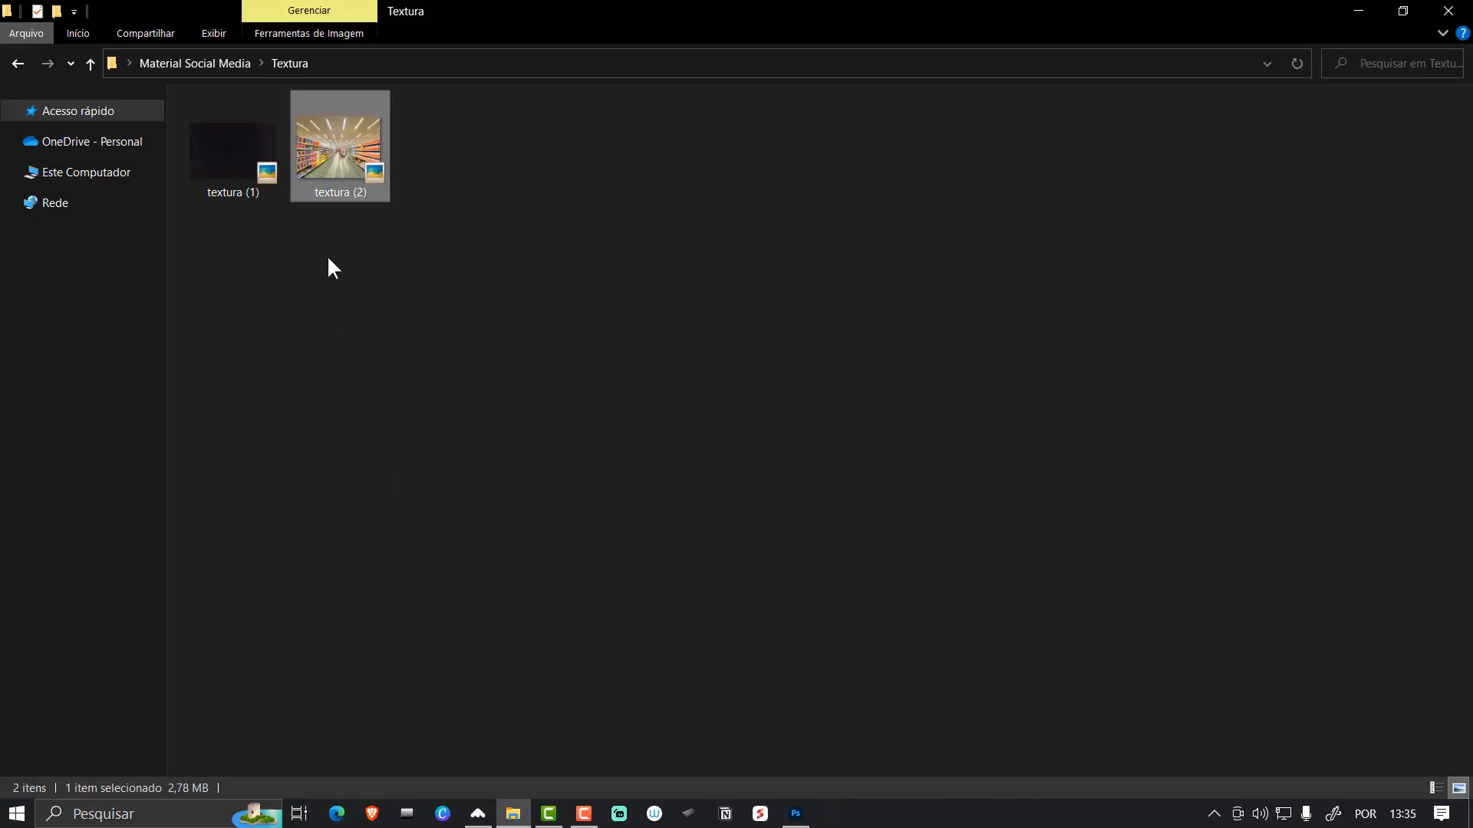
pyautogui.moveTo(338, 153); pyautogui.dragTo(666, 609)
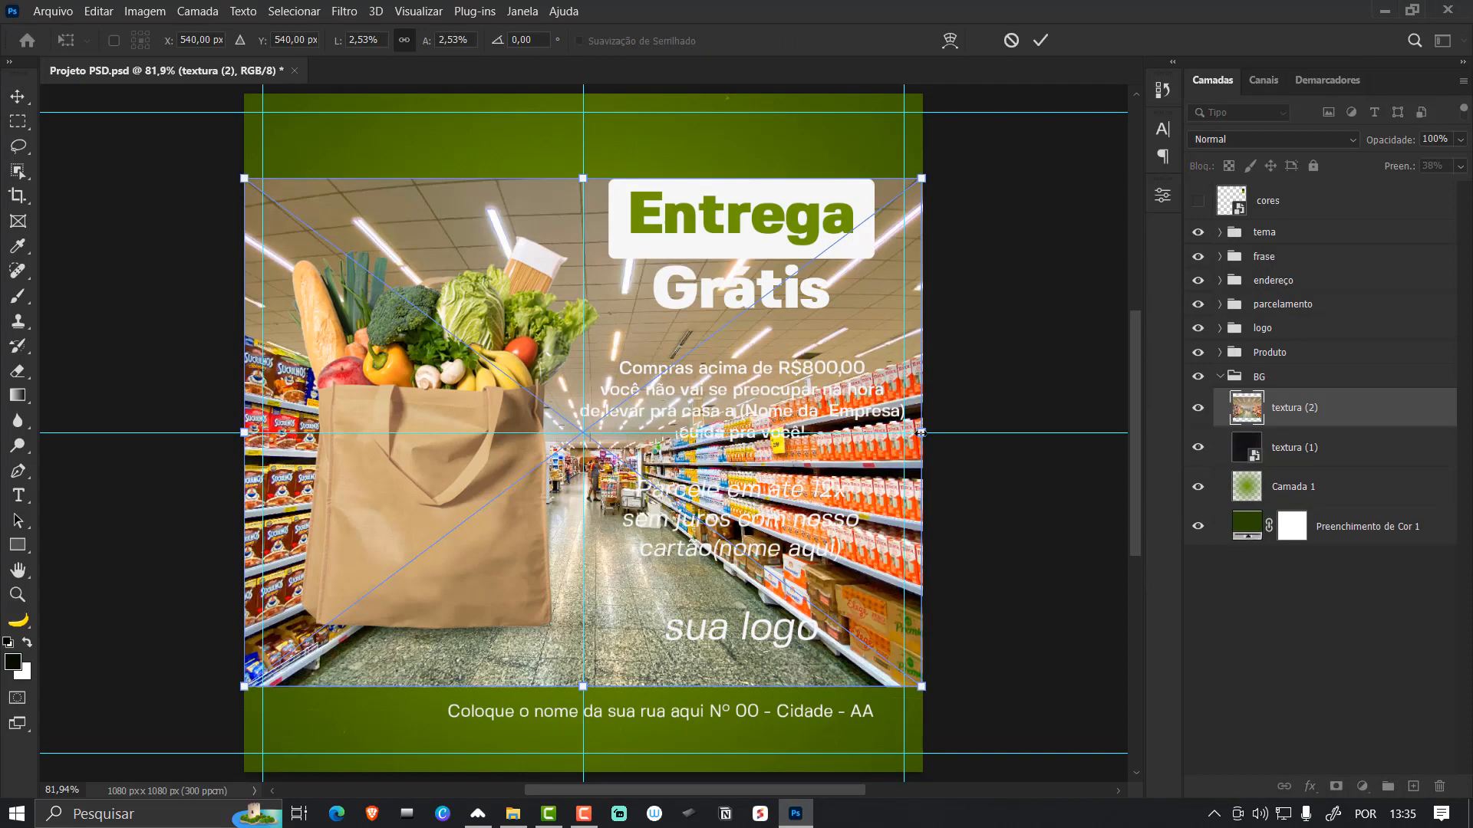
pyautogui.moveTo(921, 433); pyautogui.dragTo(1060, 426)
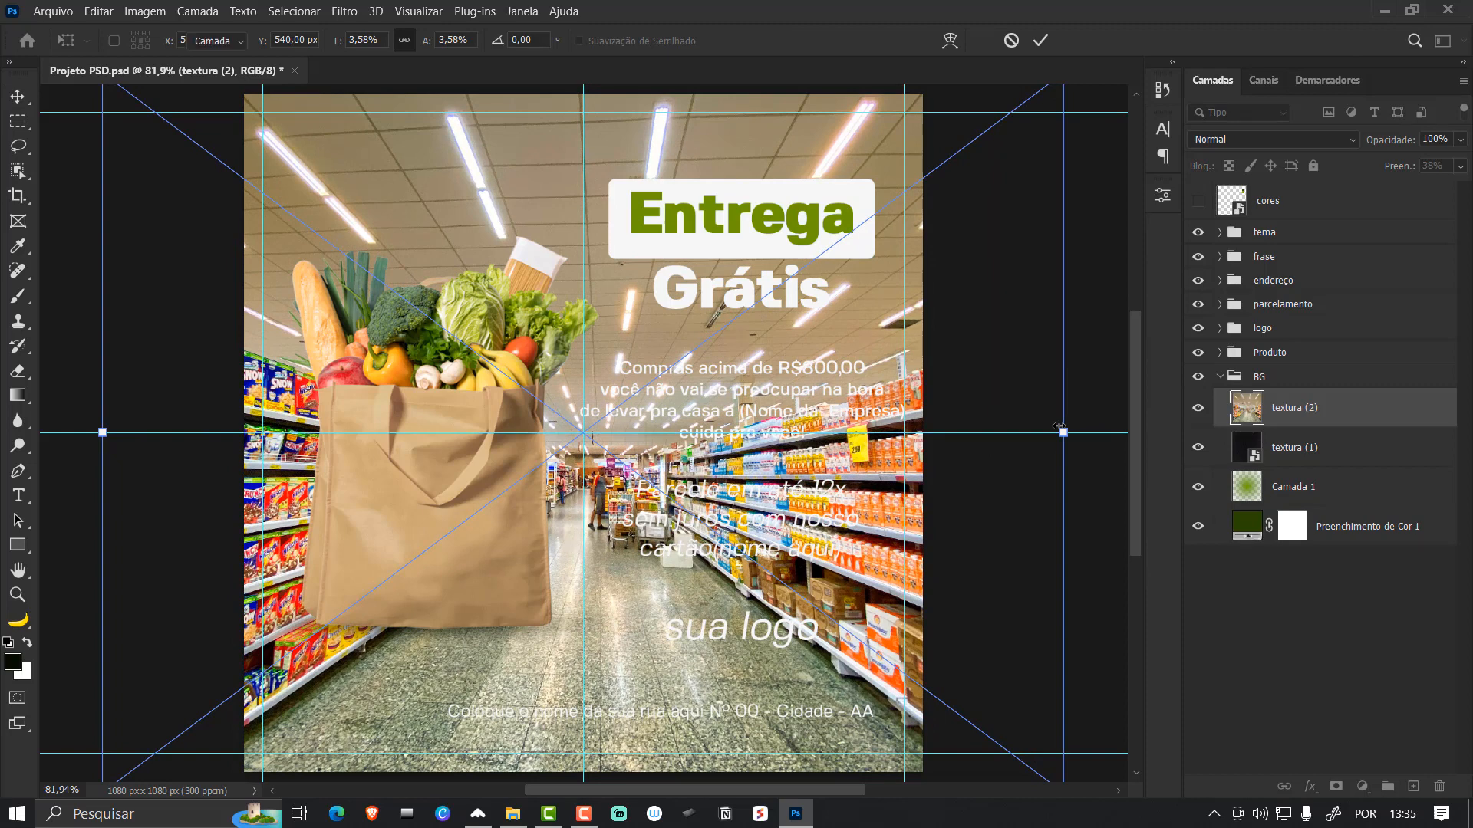
pyautogui.press('Return')
# - Turn the supermarket photo black and white with a Hue/Saturation adjustment, setting the saturation to -100
pyautogui.hotkey('ctrl', 'u')
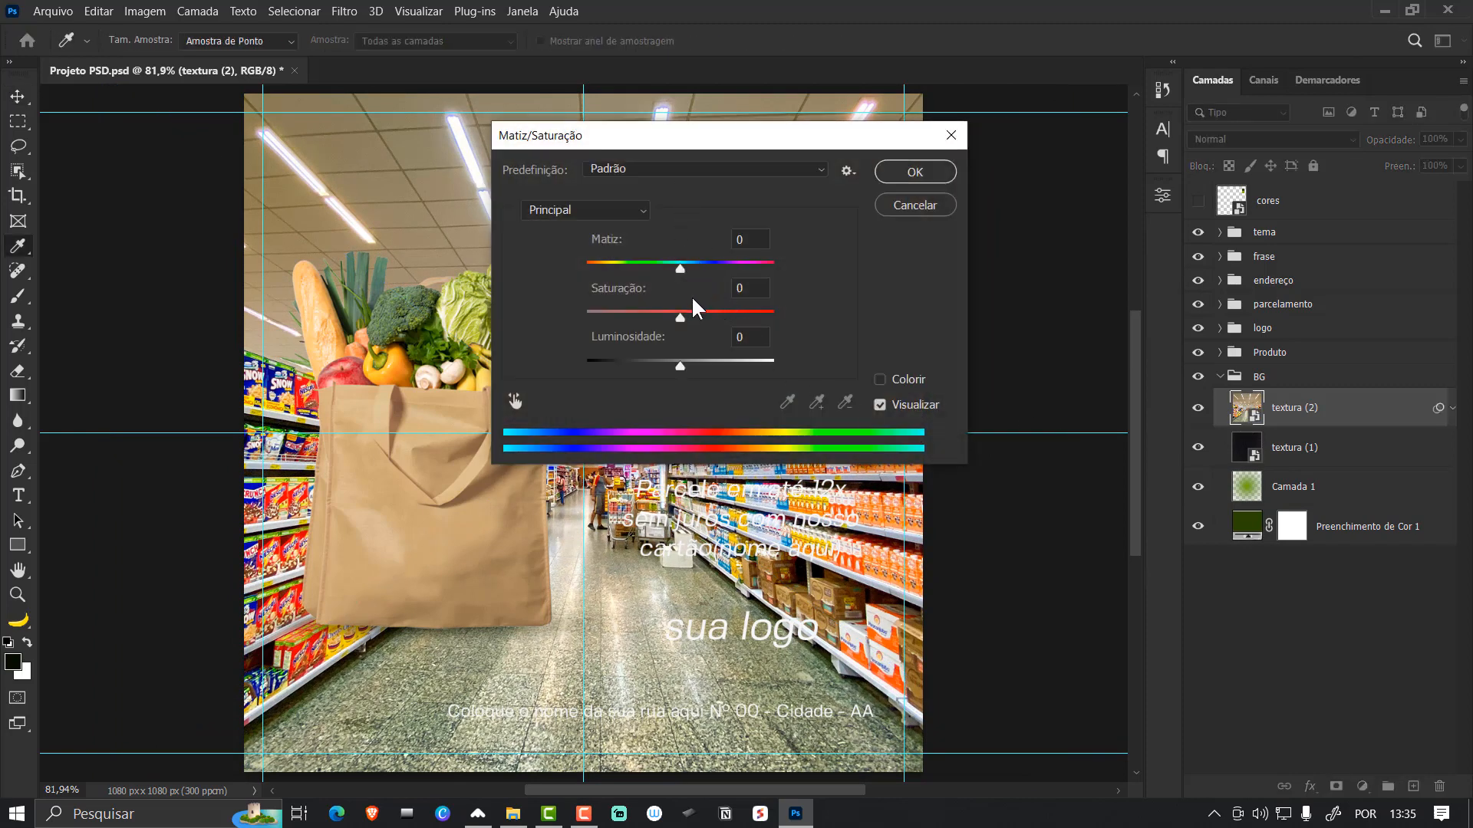
pyautogui.moveTo(680, 316); pyautogui.dragTo(567, 319)
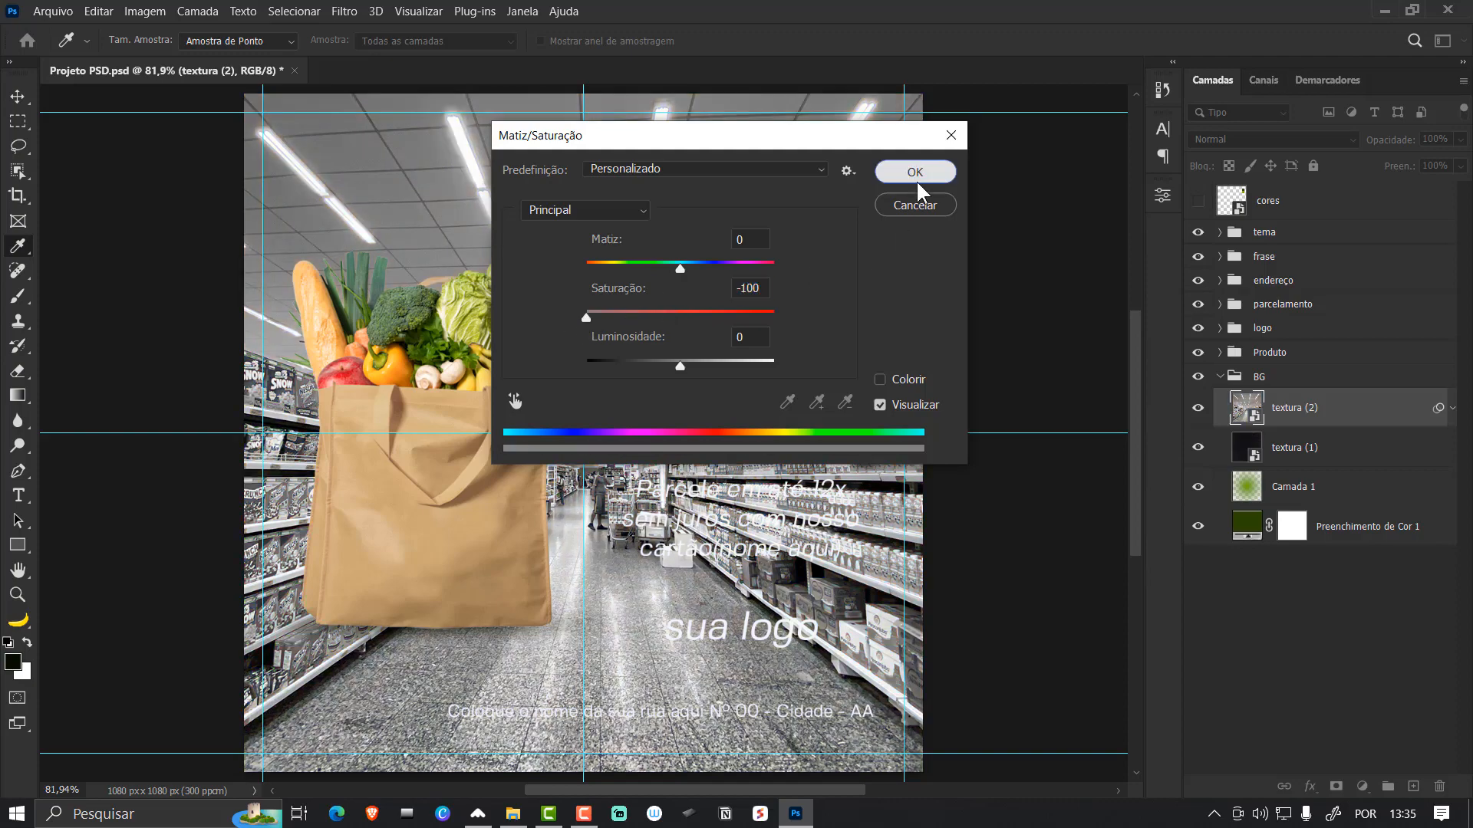
pyautogui.click(916, 178)
# - Set the textura (2) layer's blend mode to Sobrepor and its fill to 16%, then collapse its smart filters
pyautogui.click(1230, 138)
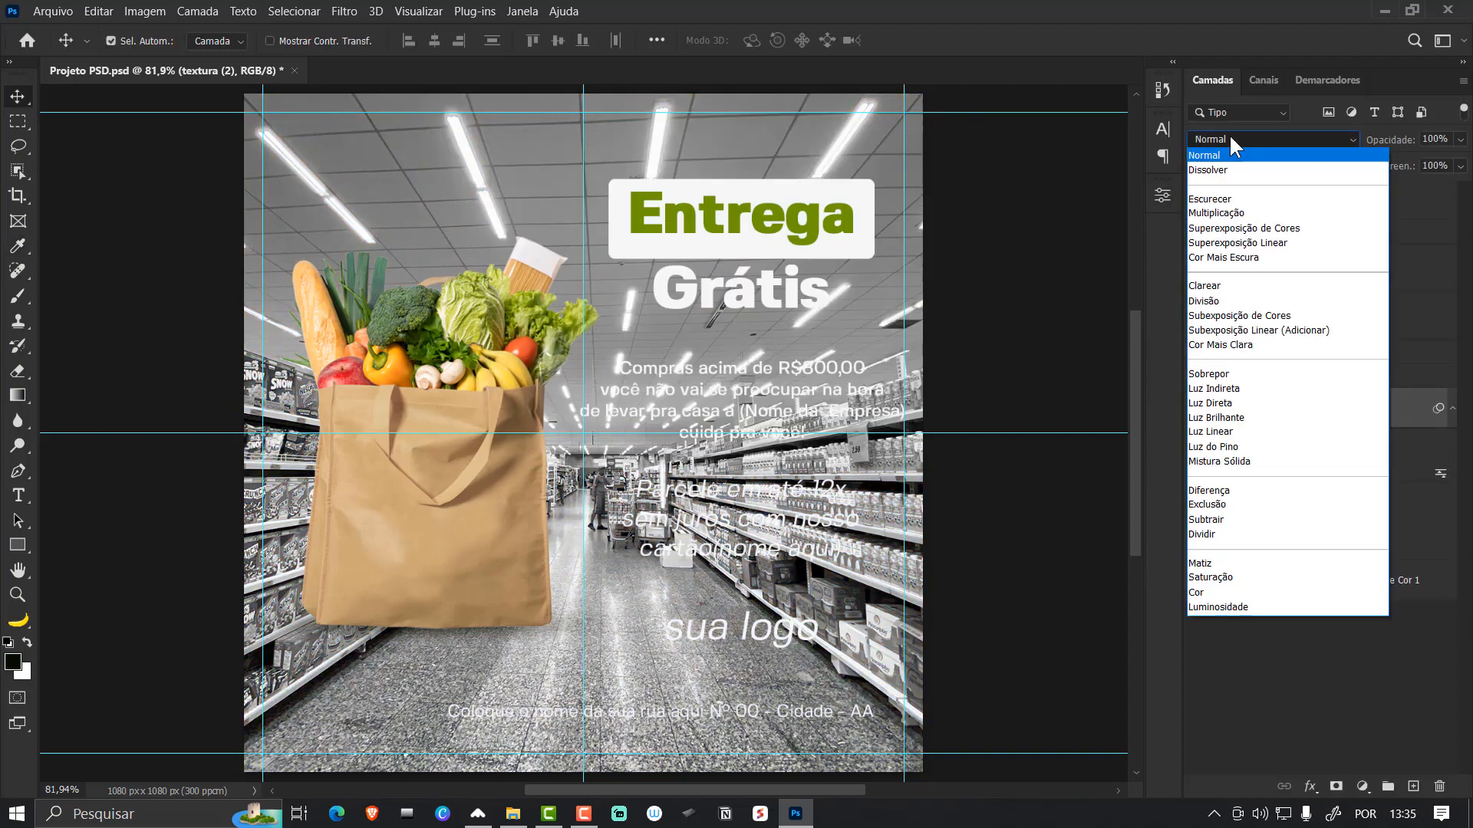
pyautogui.click(1225, 375)
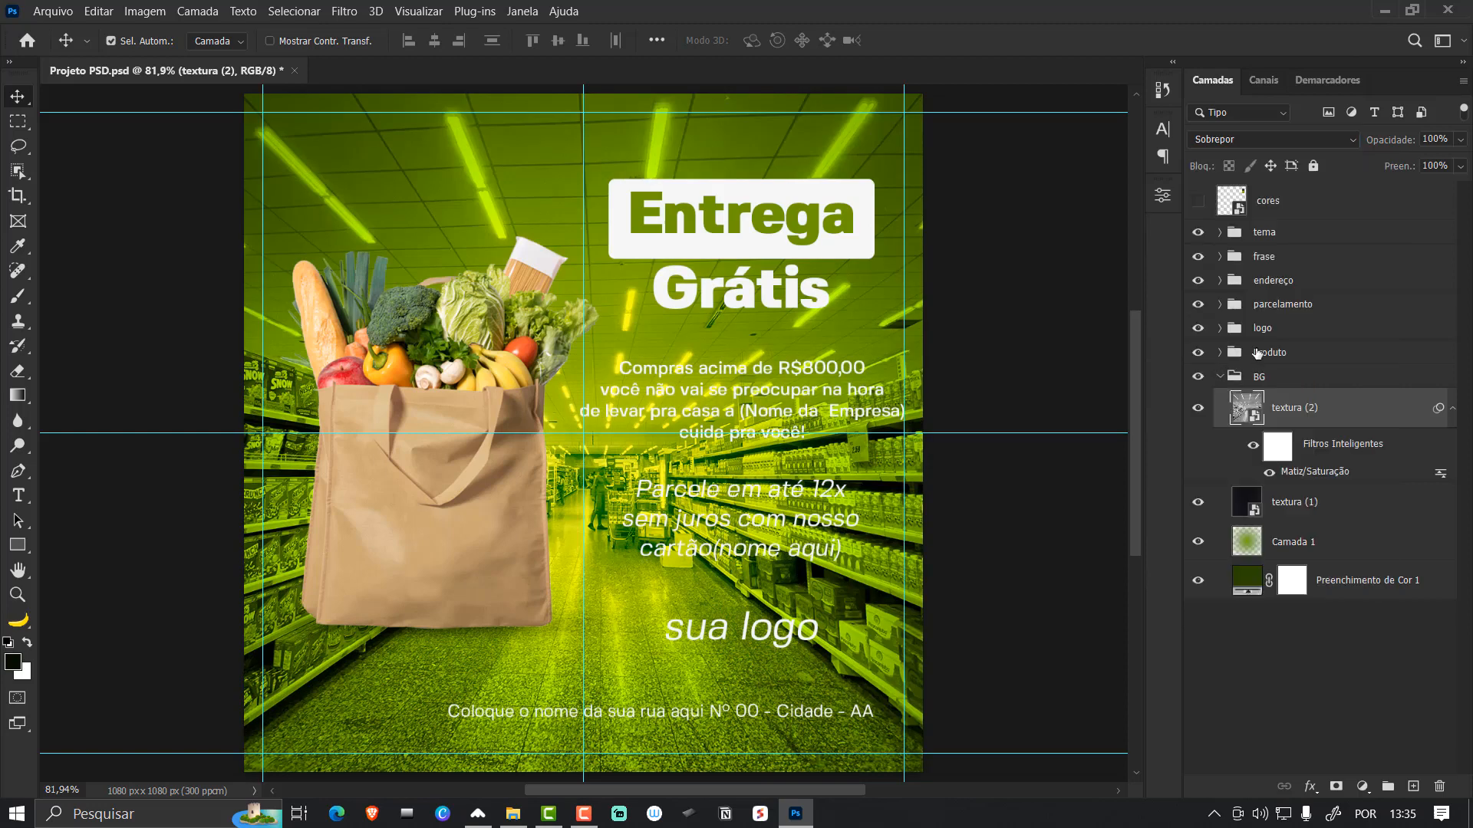
pyautogui.click(1460, 166)
pyautogui.moveTo(1460, 186); pyautogui.dragTo(1442, 187)
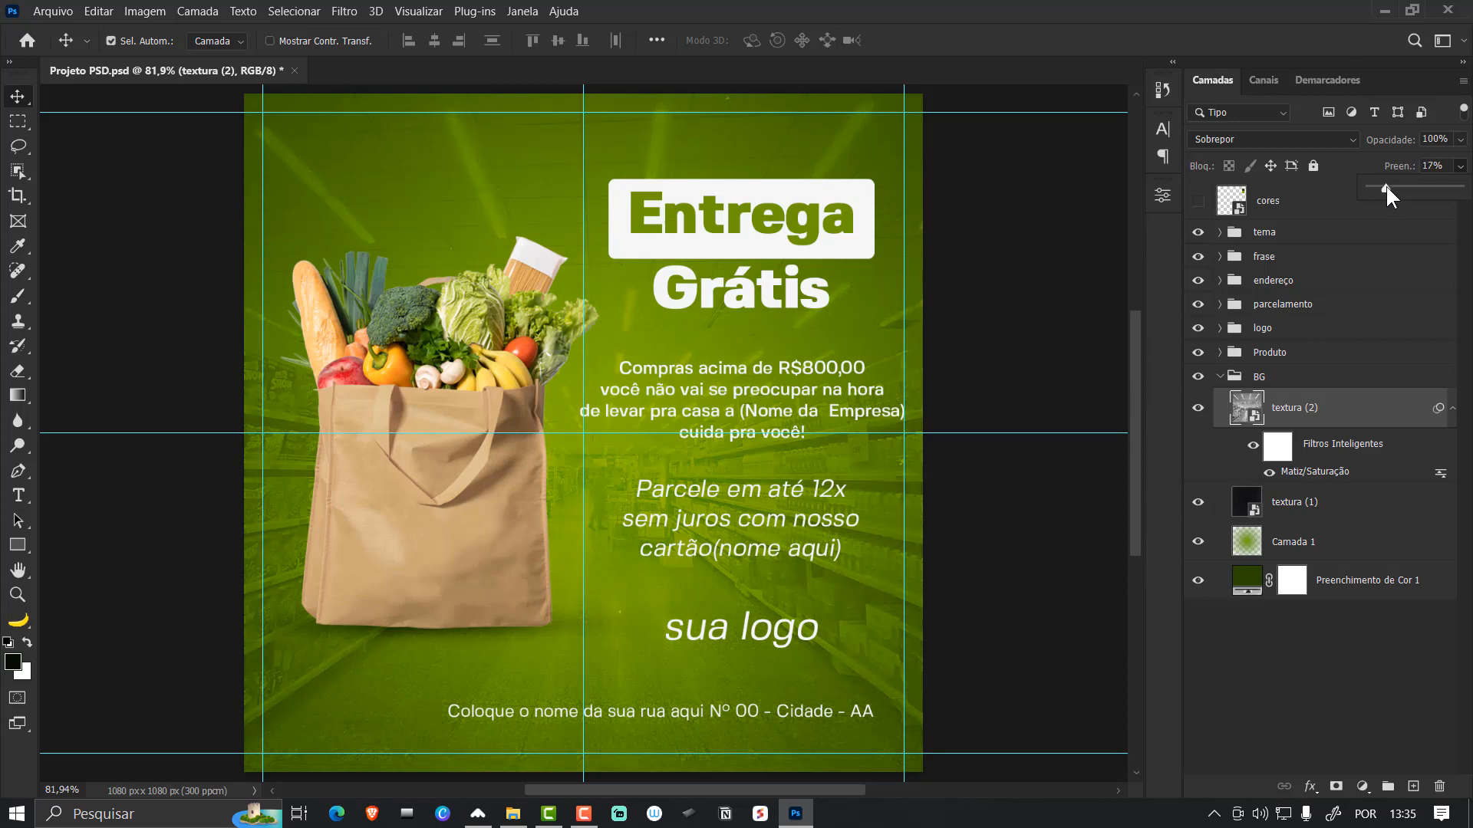
pyautogui.moveTo(1386, 186); pyautogui.dragTo(1385, 187)
pyautogui.click(1452, 408)
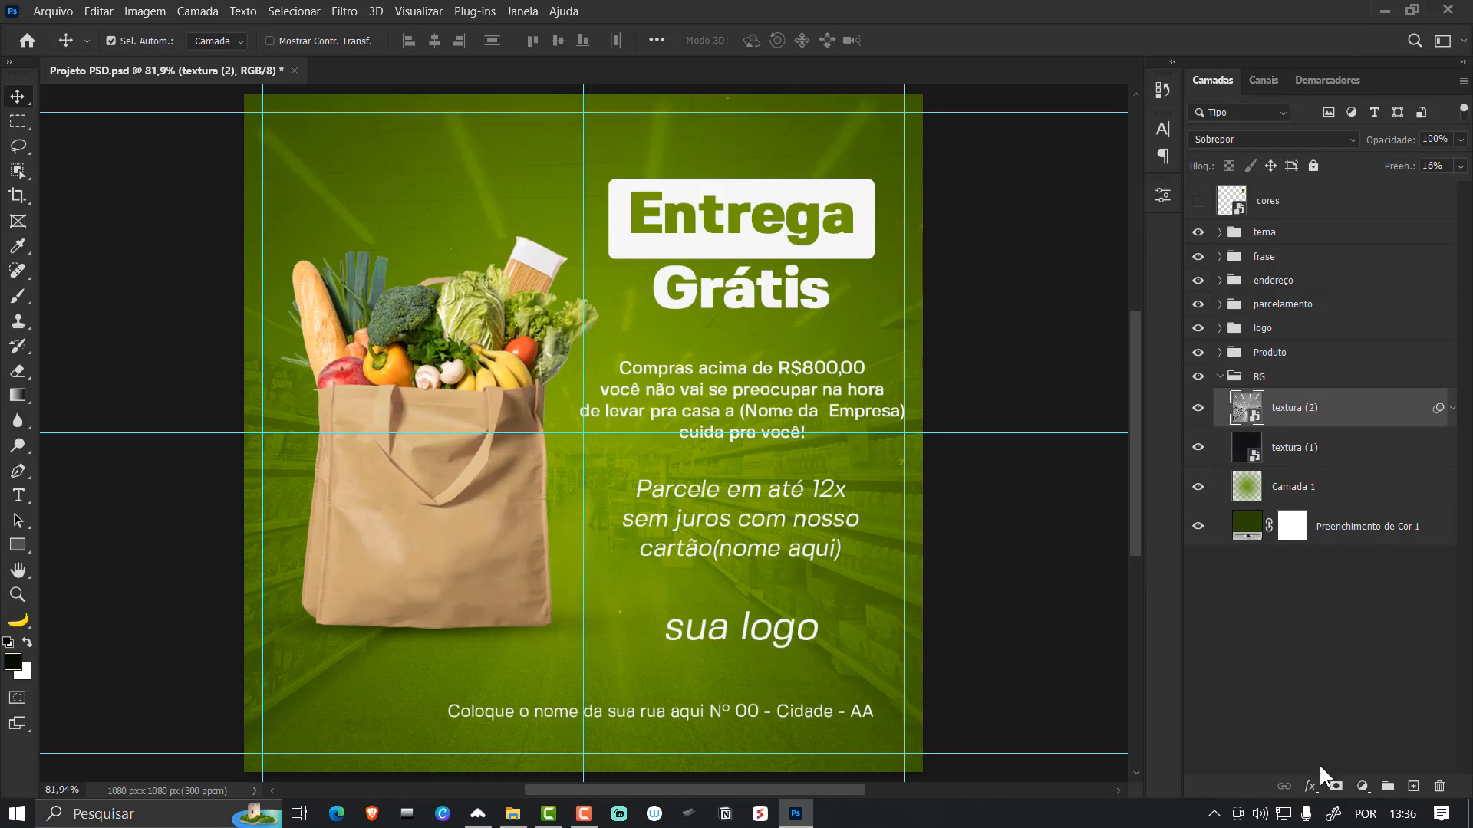
# - Add a layer mask to textura (2) and set up a round soft brush of about 623 px at 100% opacity
pyautogui.click(1335, 786)
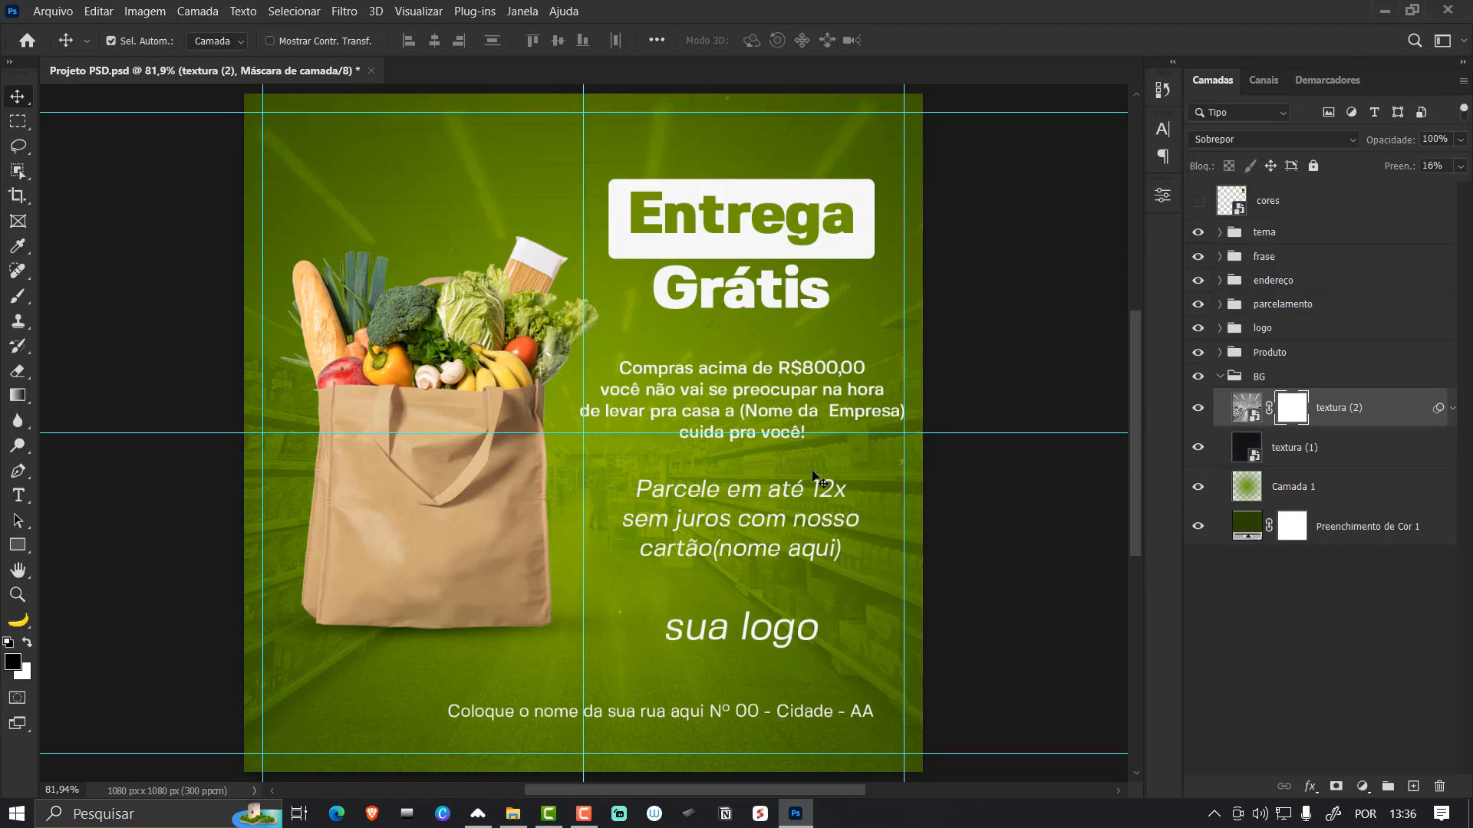
pyautogui.press('b')
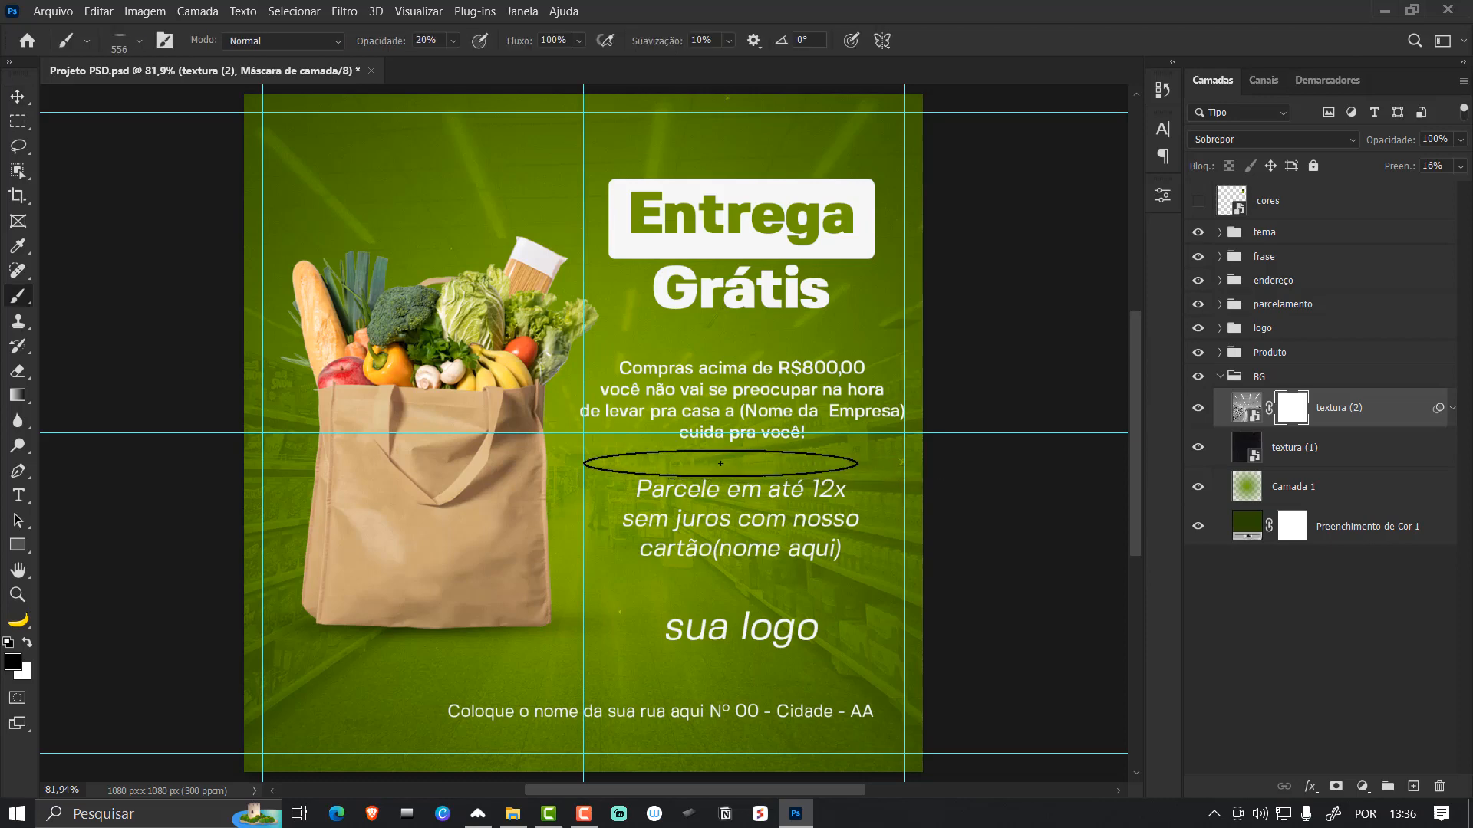
pyautogui.rightClick(634, 370)
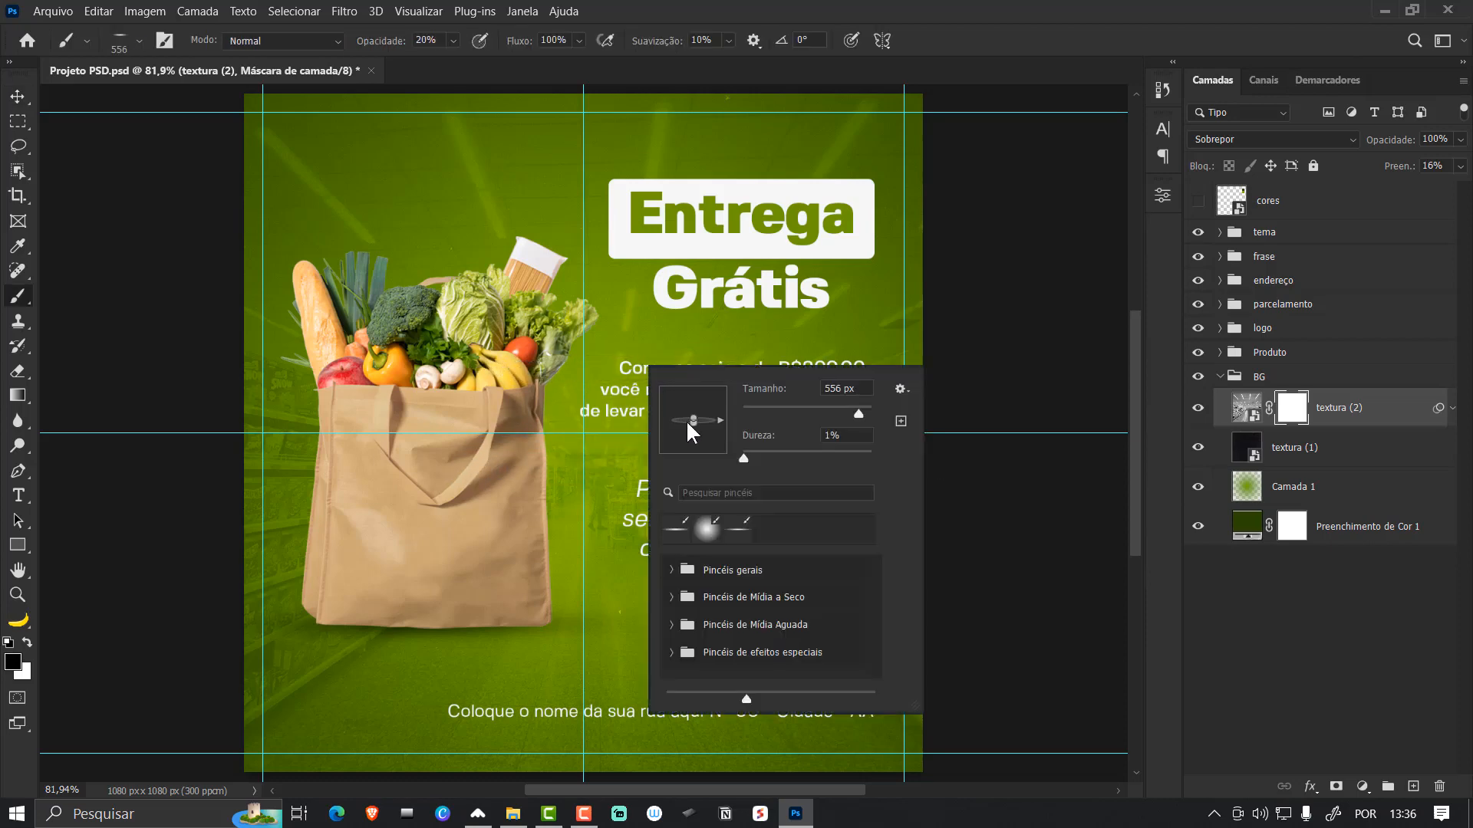
pyautogui.moveTo(695, 434); pyautogui.dragTo(694, 452)
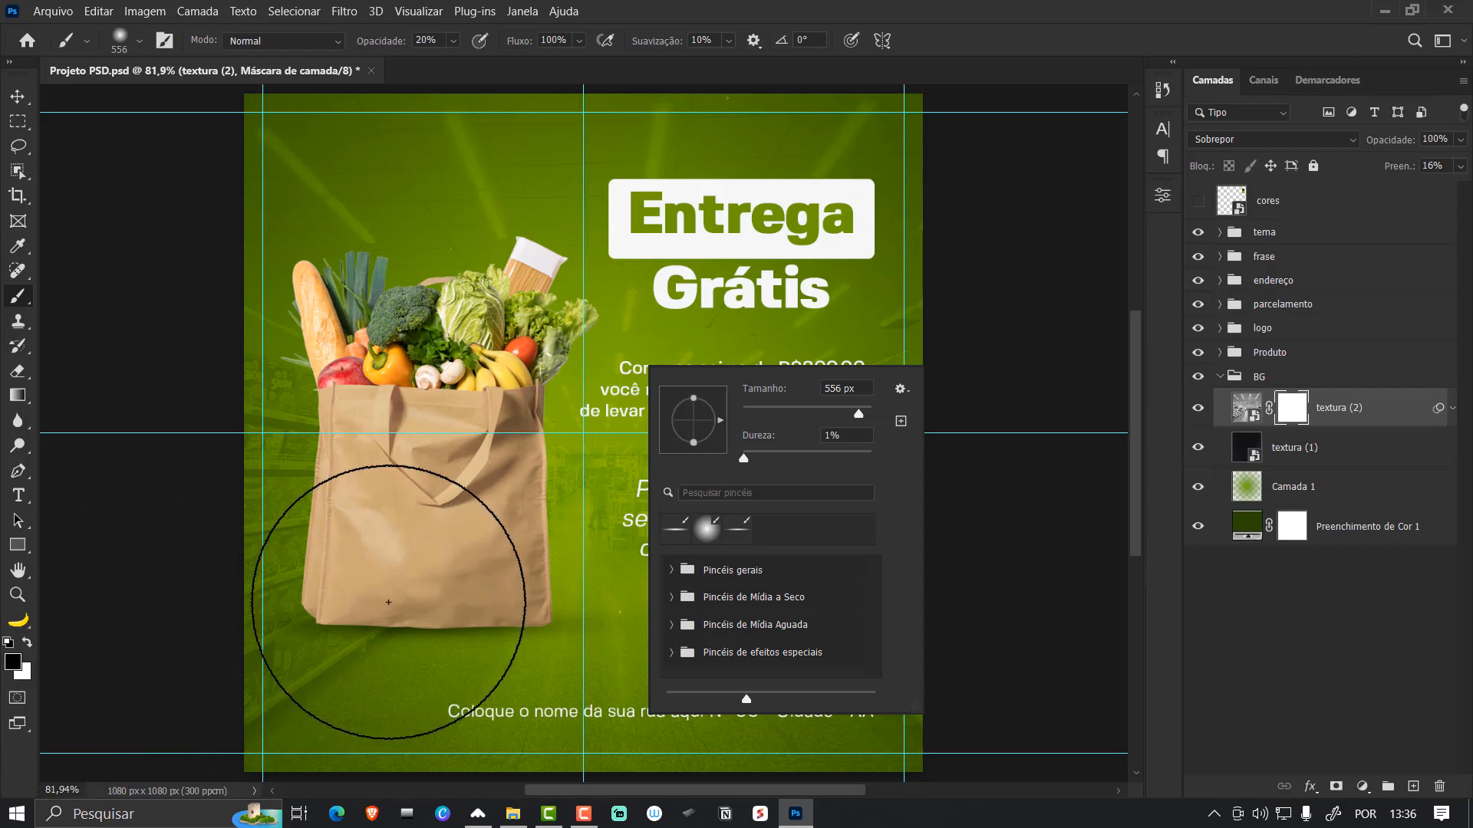
pyautogui.moveTo(388, 601); pyautogui.dragTo(417, 593)
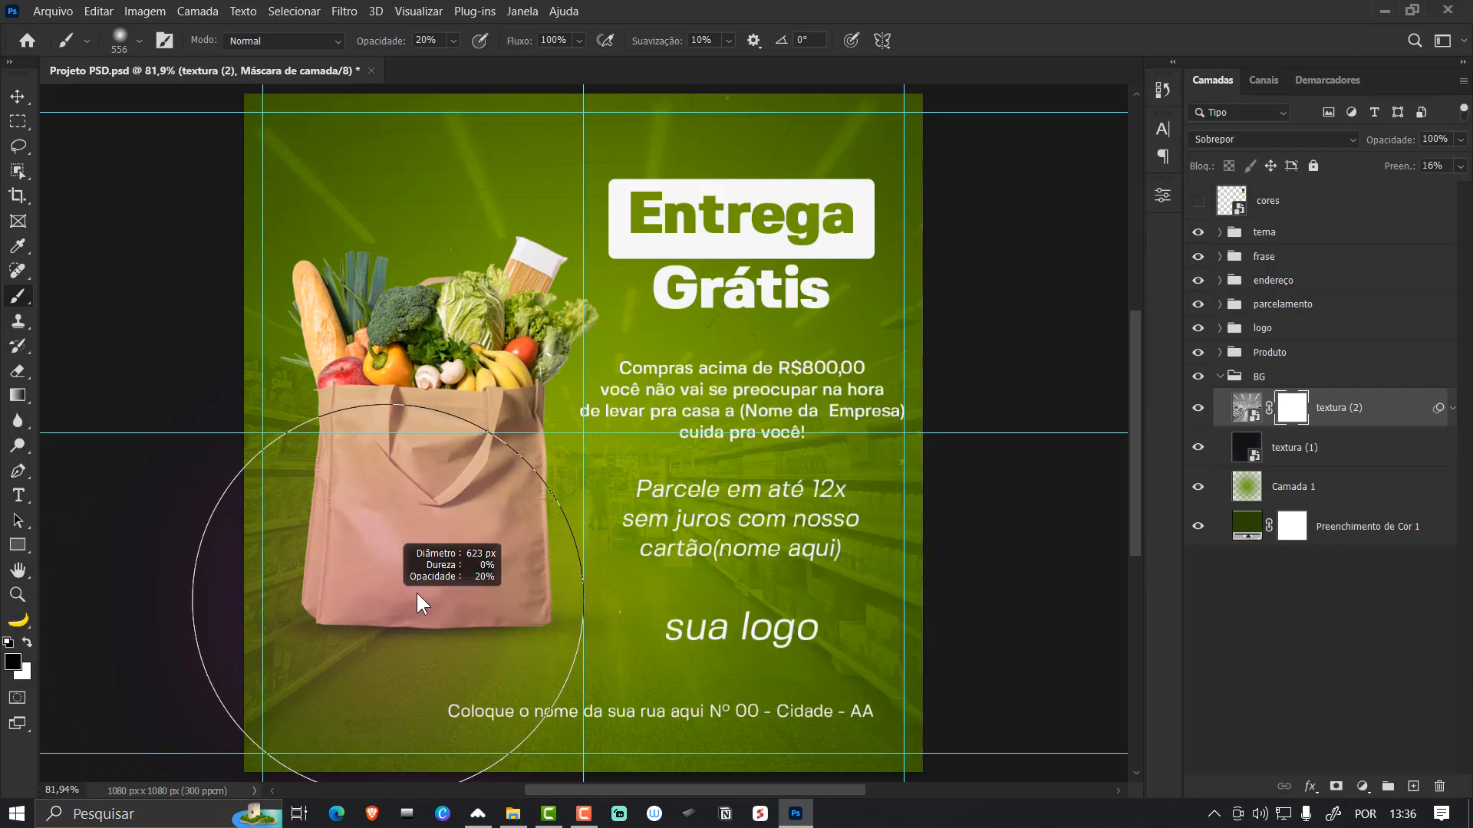
pyautogui.click(452, 40)
pyautogui.moveTo(458, 62); pyautogui.dragTo(547, 63)
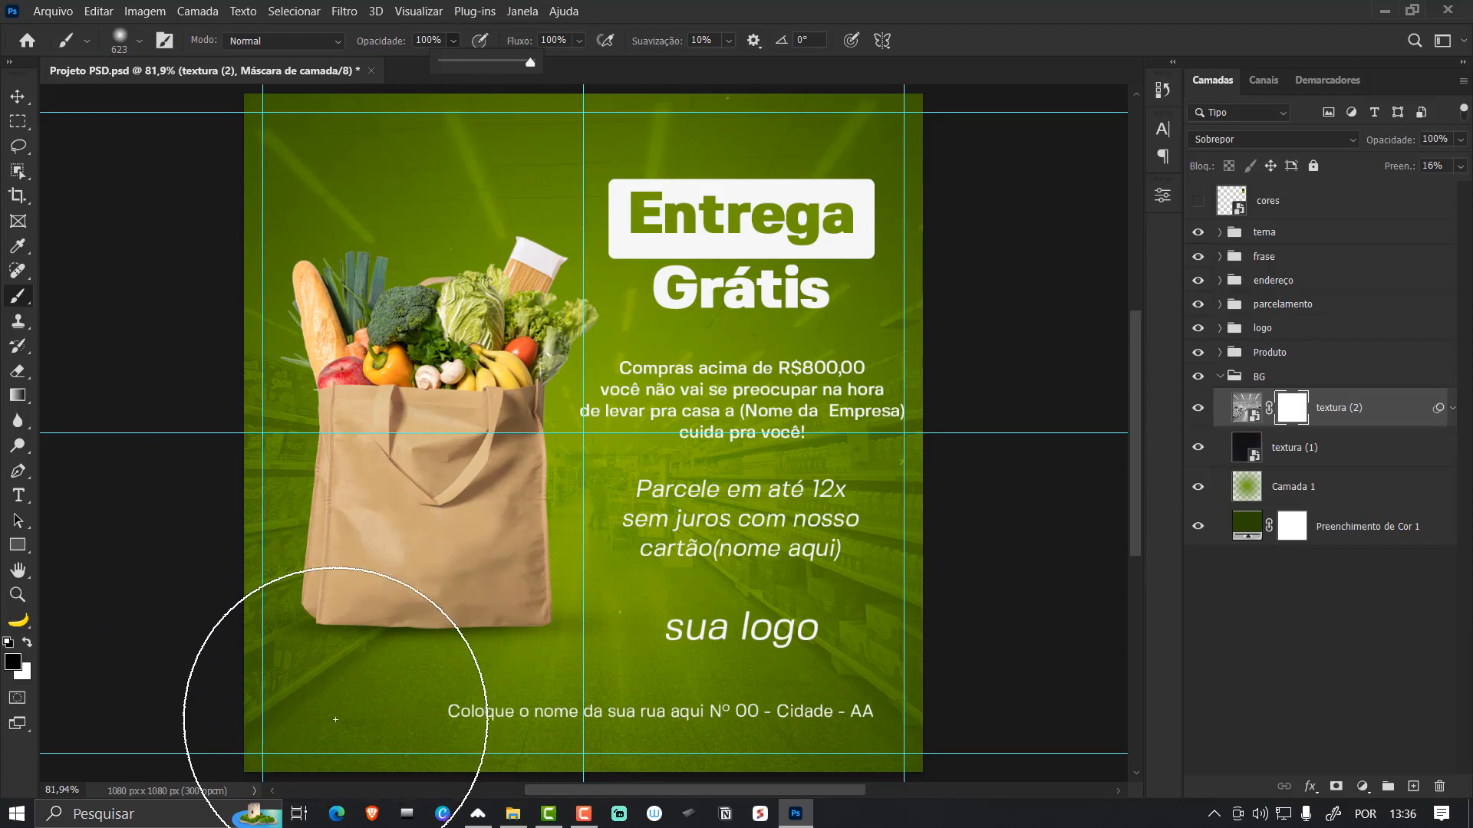
# - Enlarge the brush to about 724 px and paint black across the bottom of the mask to fade out the supermarket floor
pyautogui.moveTo(354, 685); pyautogui.dragTo(400, 667)
pyautogui.moveTo(334, 742)
pyautogui.mouseDown()
pyautogui.moveTo(955, 769)
pyautogui.moveTo(336, 769)
pyautogui.moveTo(774, 779)
pyautogui.moveTo(947, 743)
pyautogui.mouseUp()
pyautogui.press('v')
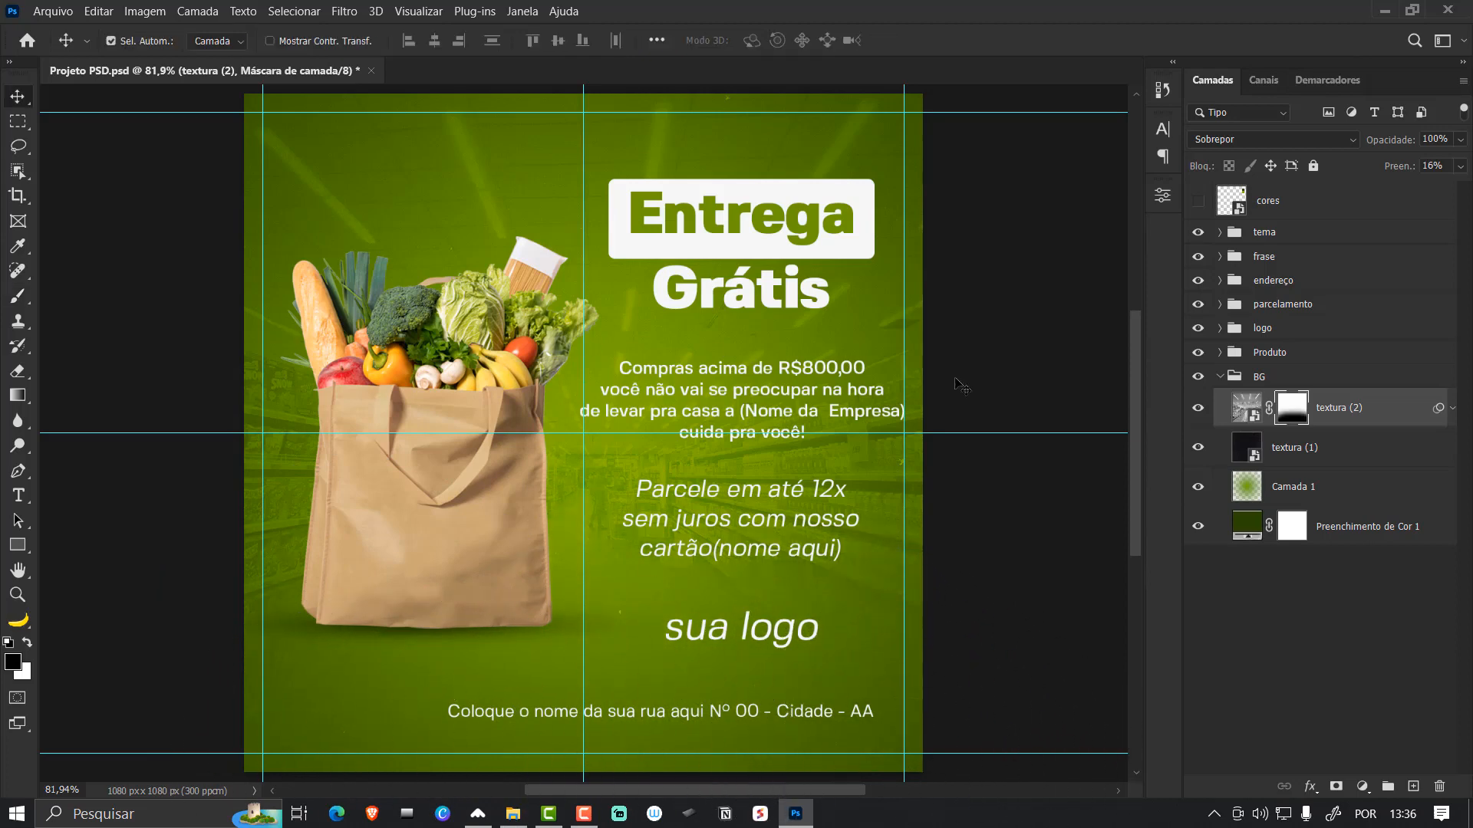
# - Scale the textura (2) photo to about 98.24%, shift it down slightly to about Y 553 px, and hide the guides
pyautogui.click(1244, 414)
pyautogui.hotkey('ctrl', 't')
pyautogui.hotkey('ctrl', '0')
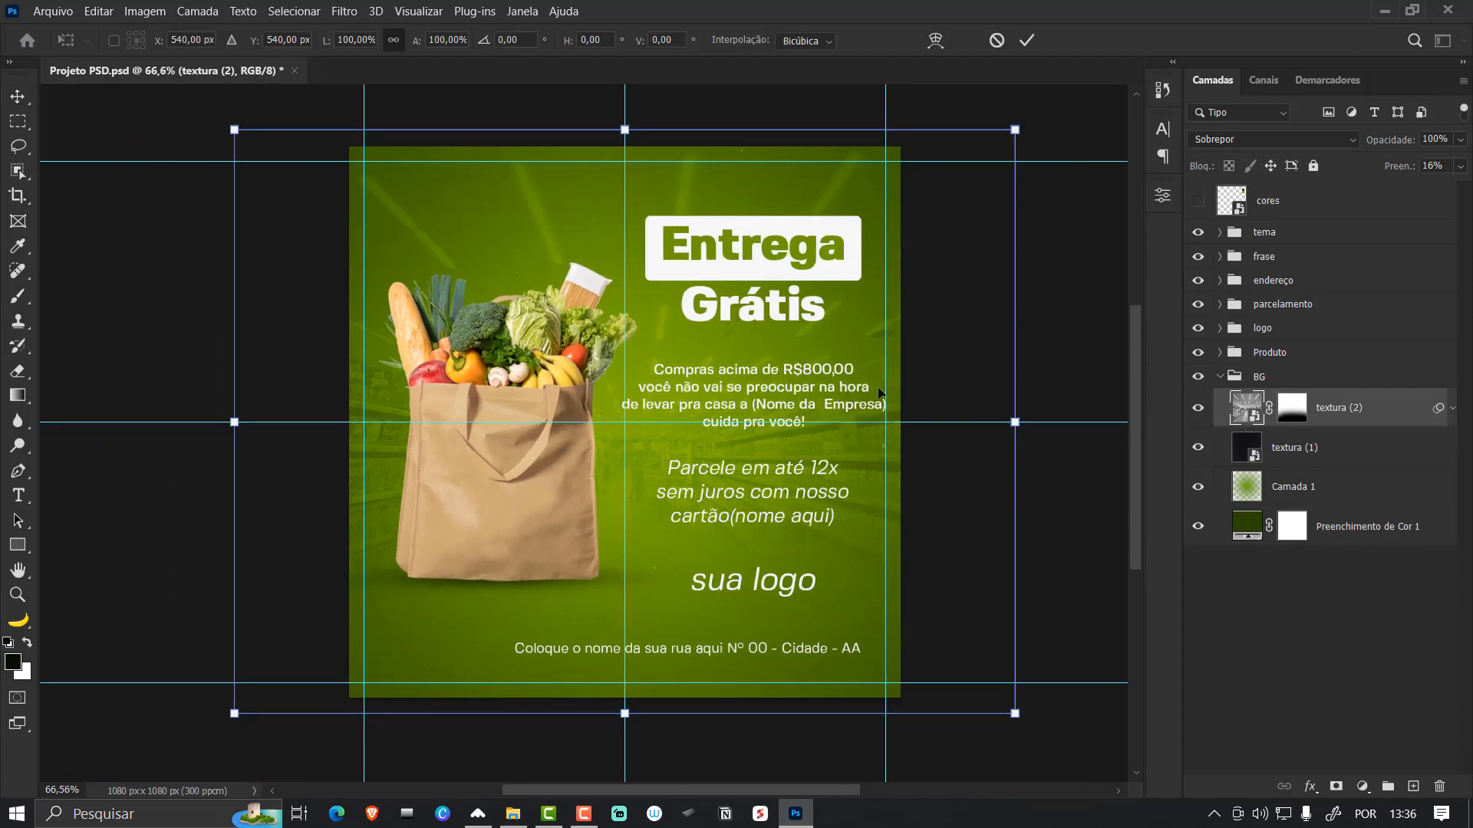
pyautogui.moveTo(1013, 422); pyautogui.dragTo(1007, 422)
pyautogui.moveTo(814, 363); pyautogui.dragTo(815, 370)
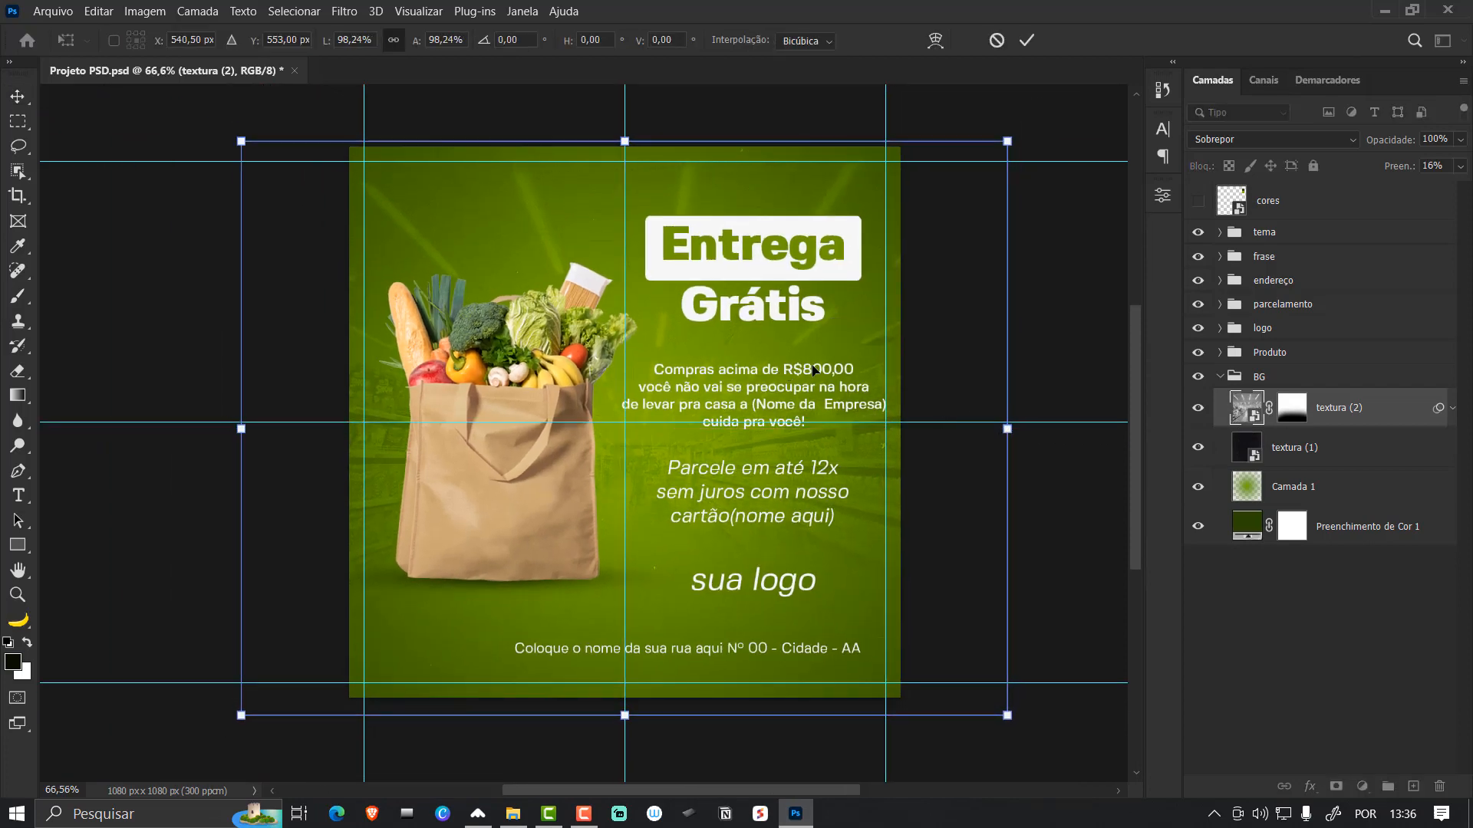
pyautogui.press('Return')
pyautogui.hotkey('ctrl', '0')
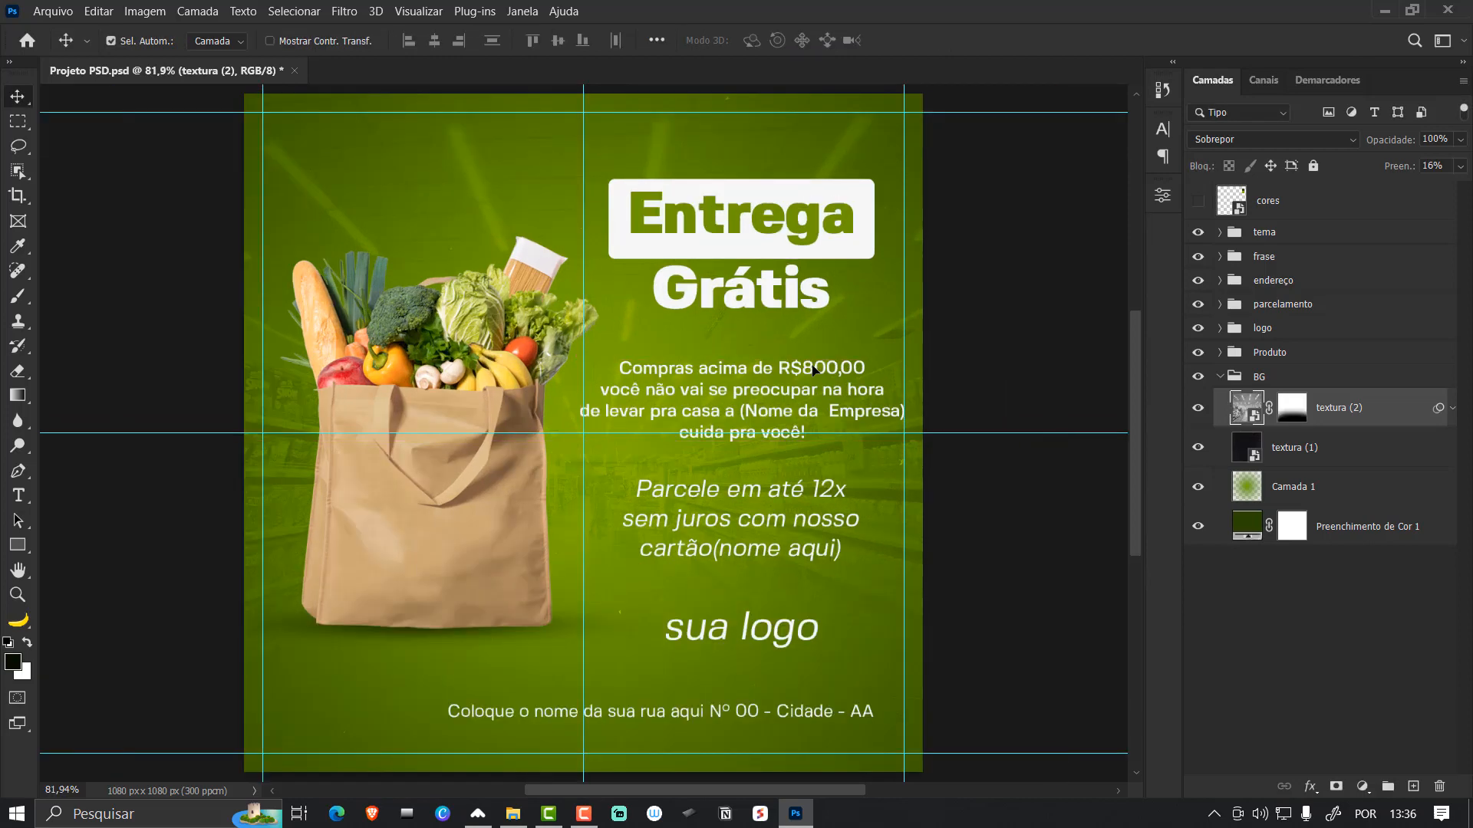
pyautogui.hotkey('ctrl', ';')
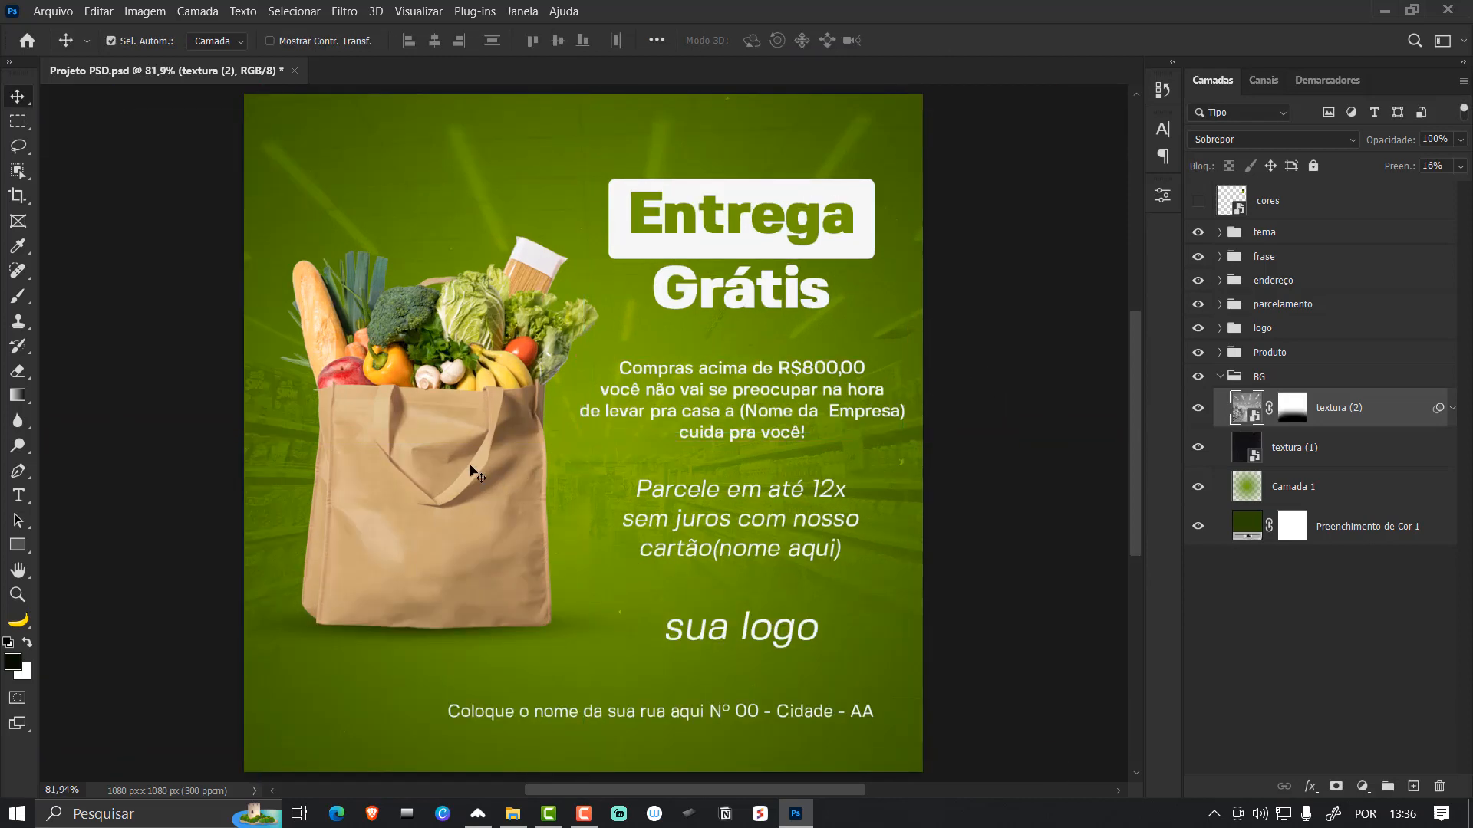
# - Reduce the brush to about 576 px and paint black on the textura (2) mask to soften the photo's outer edges
pyautogui.click(1292, 407)
pyautogui.press('b')
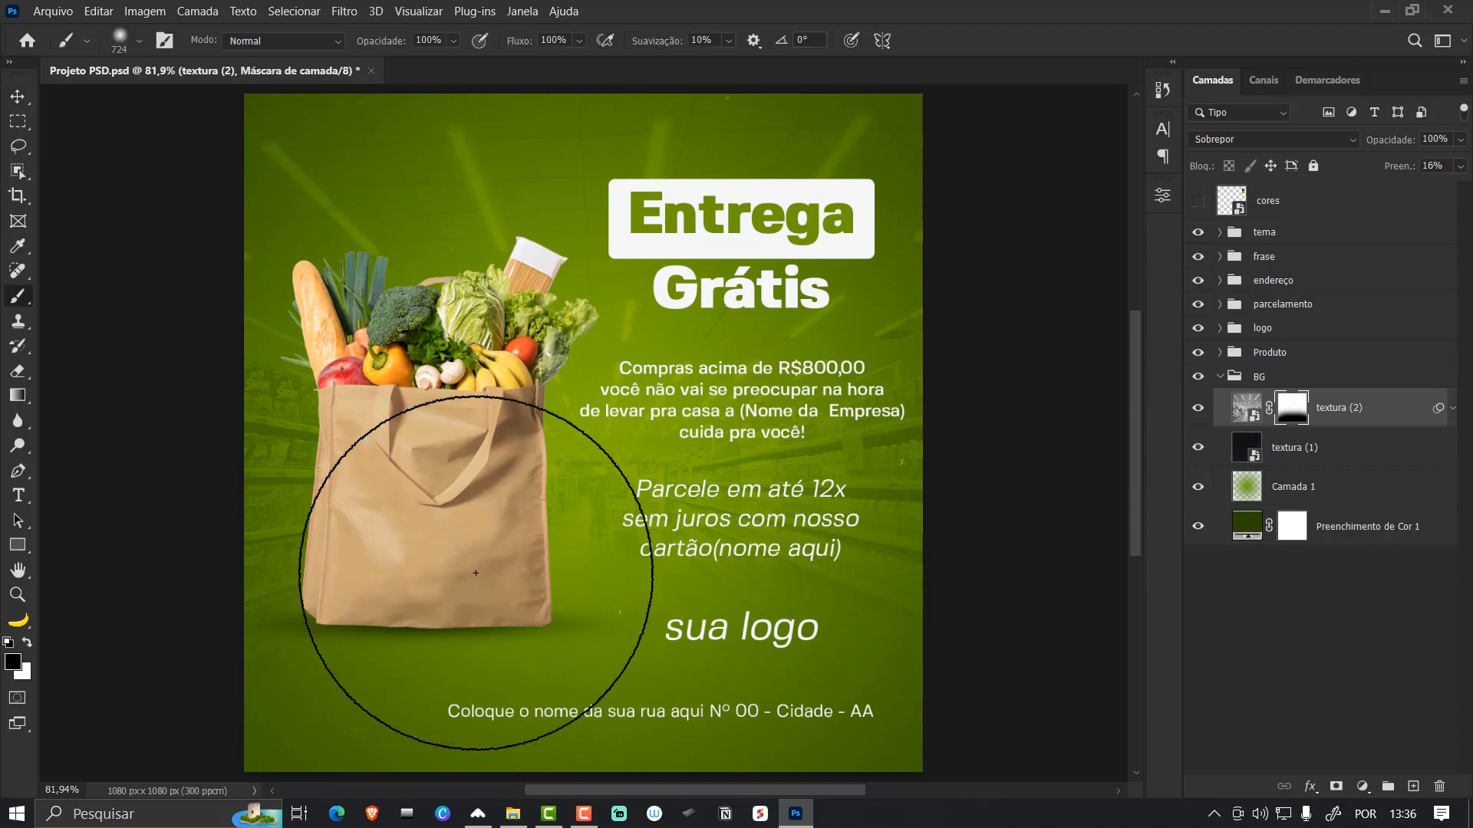
pyautogui.moveTo(407, 564); pyautogui.dragTo(353, 581)
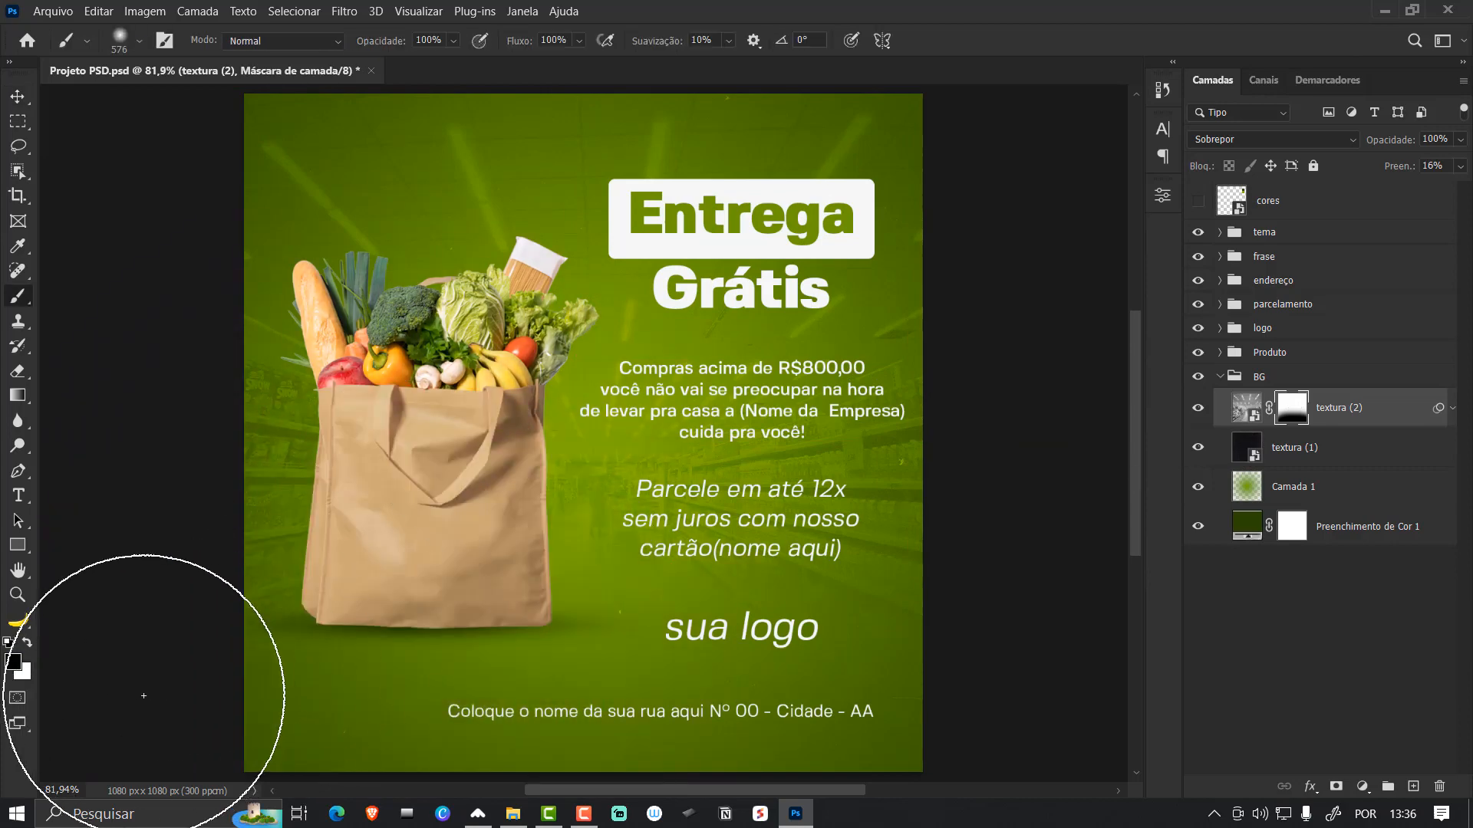
pyautogui.scroll(2, 122, 192)
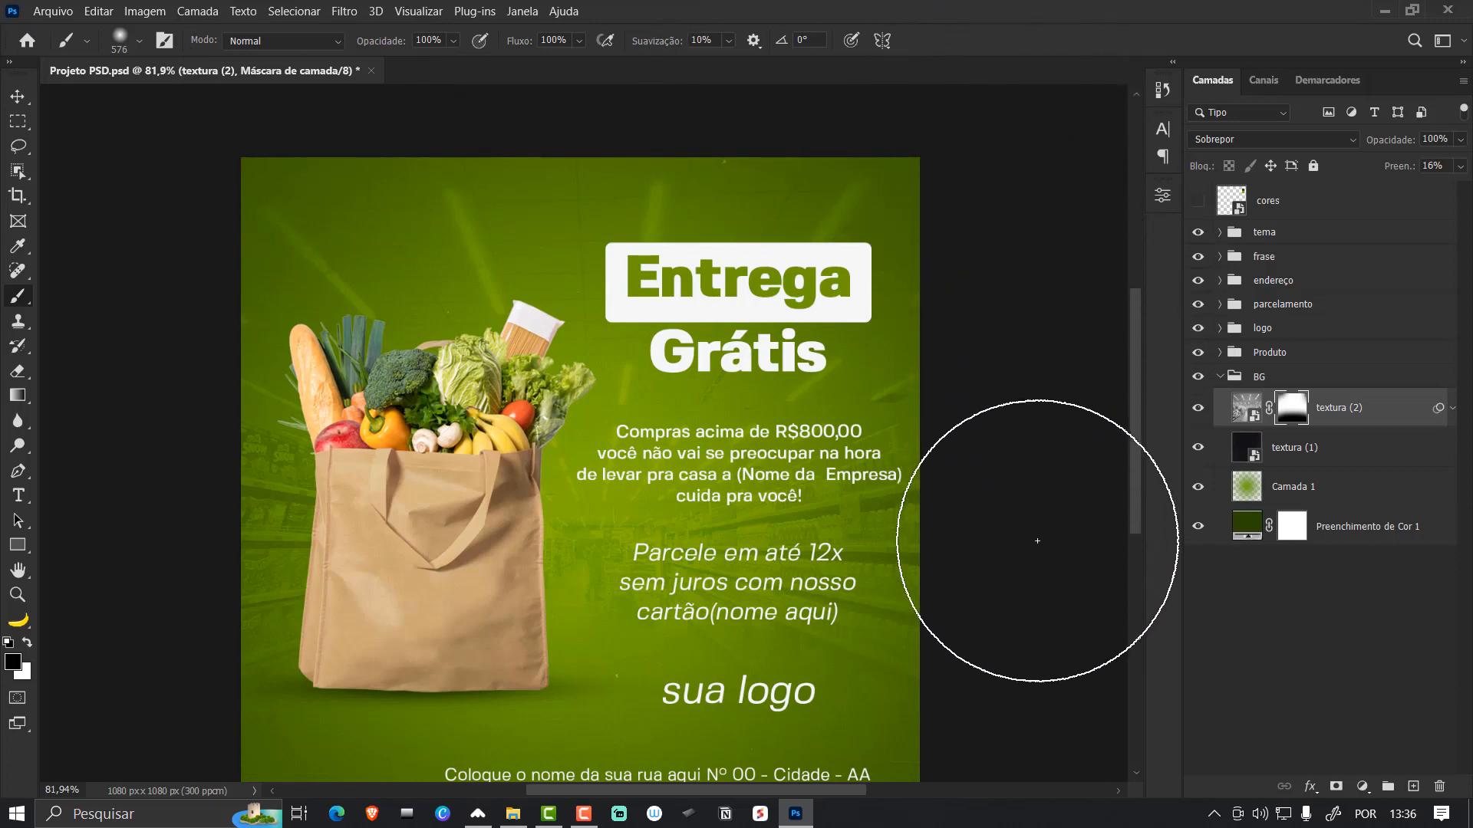
# - Set the fill of the textura (2) layer to 21%
pyautogui.press('v')
pyautogui.click(1247, 408)
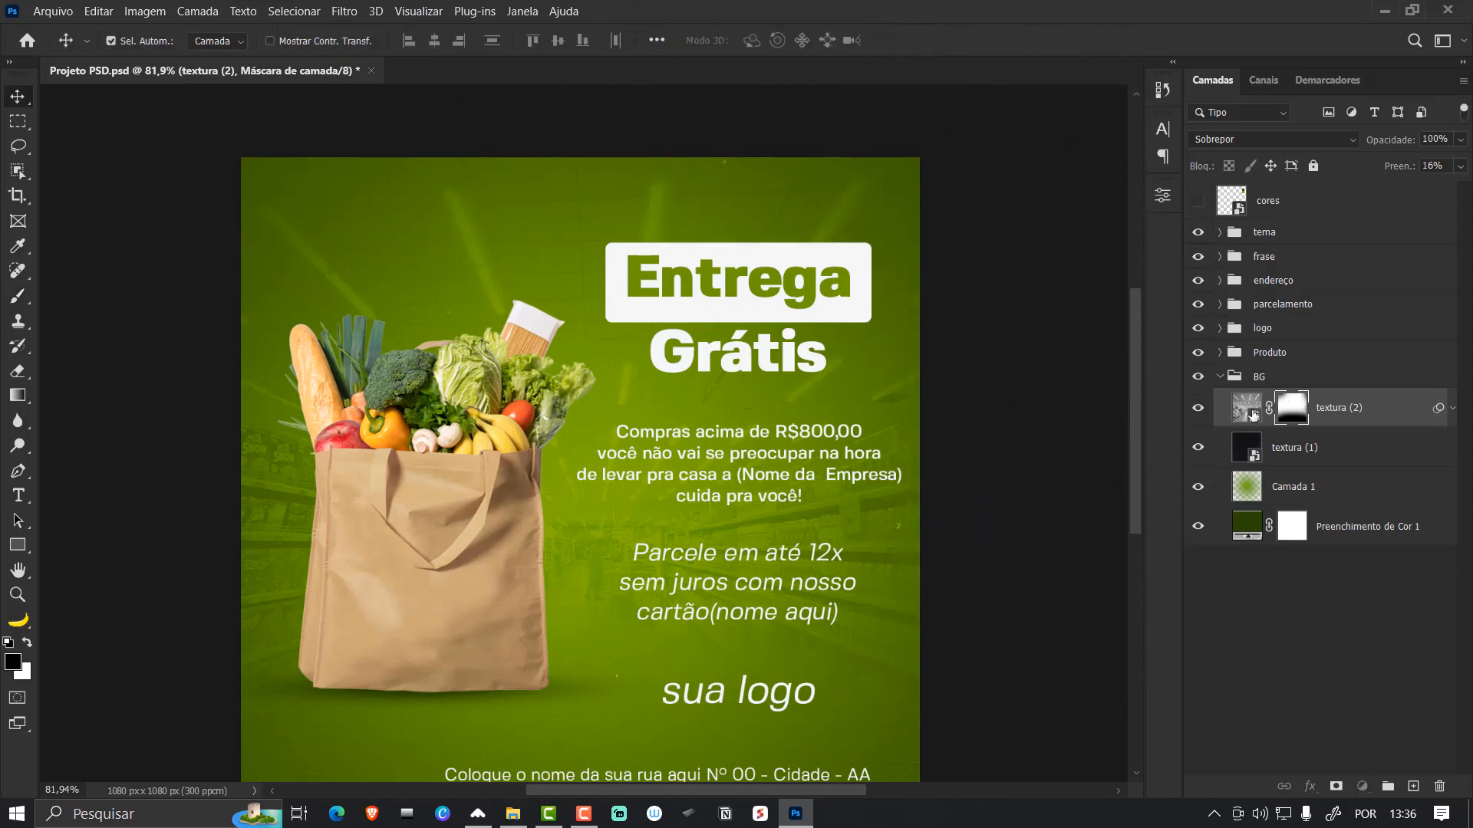
pyautogui.click(1461, 165)
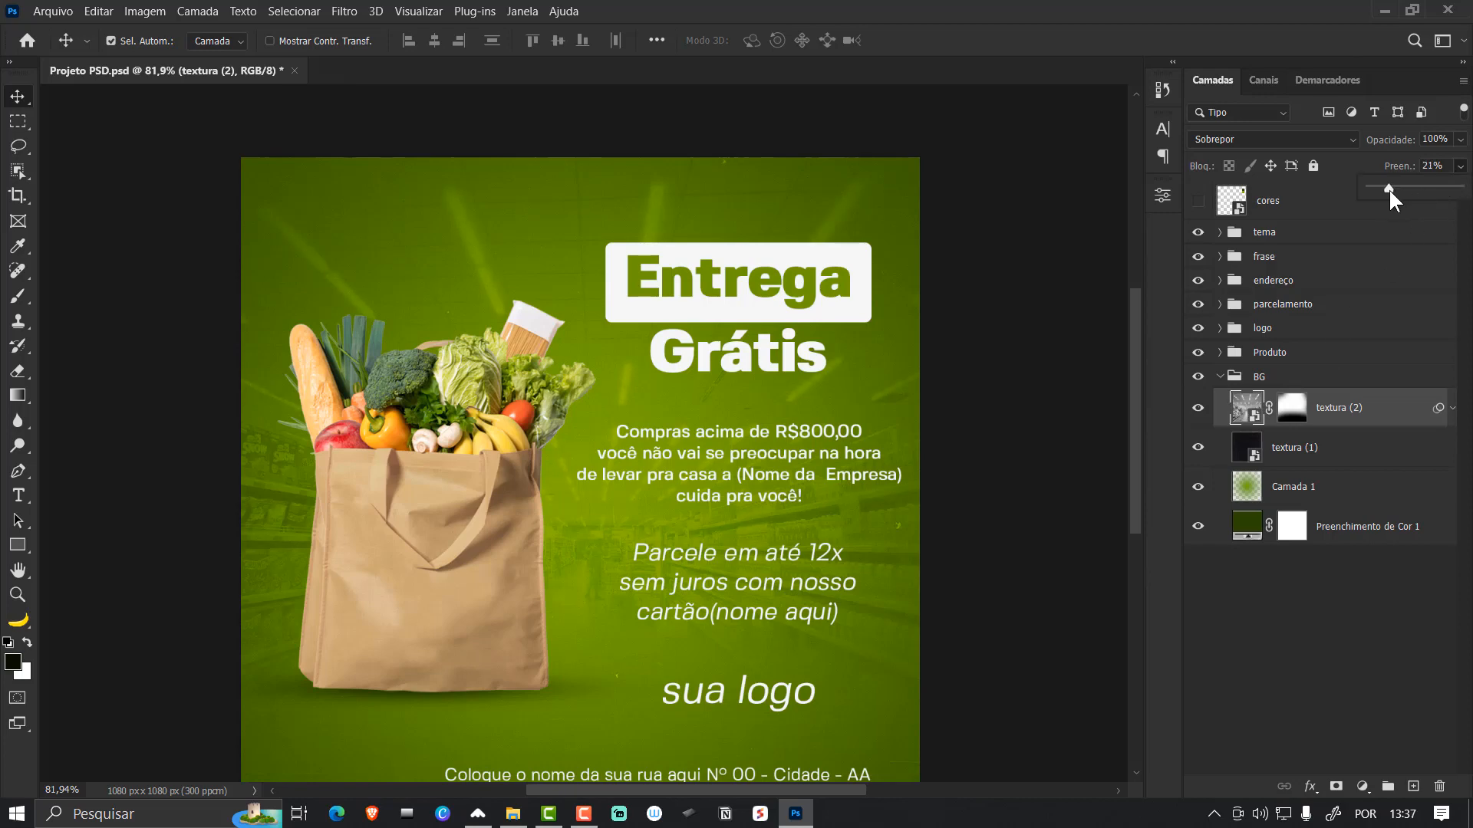
pyautogui.scroll(-2, 1022, 449)
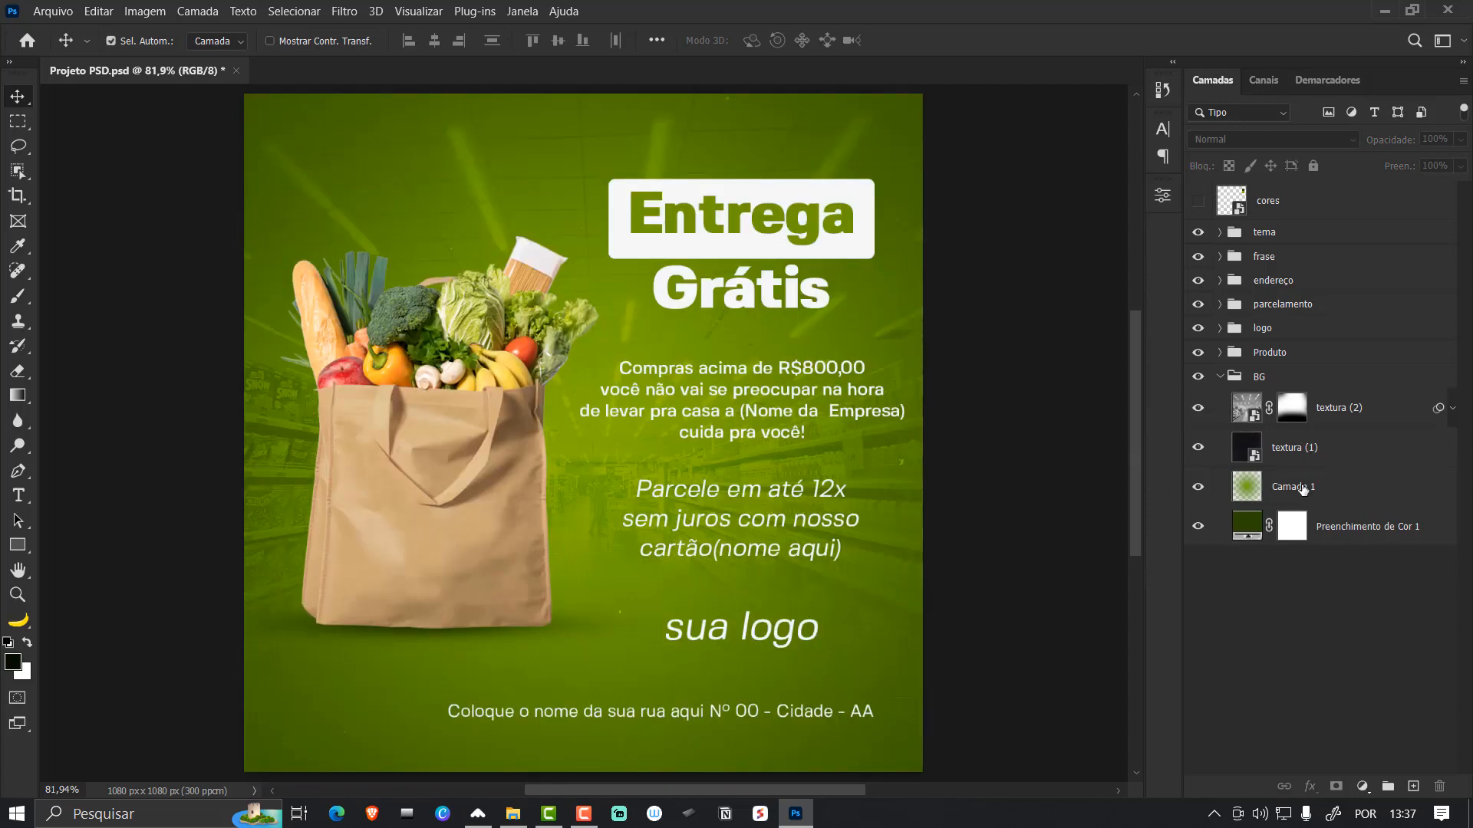
# - Show the cores swatches and add a new empty layer directly above Camada 1 in the BG group
pyautogui.click(1304, 488)
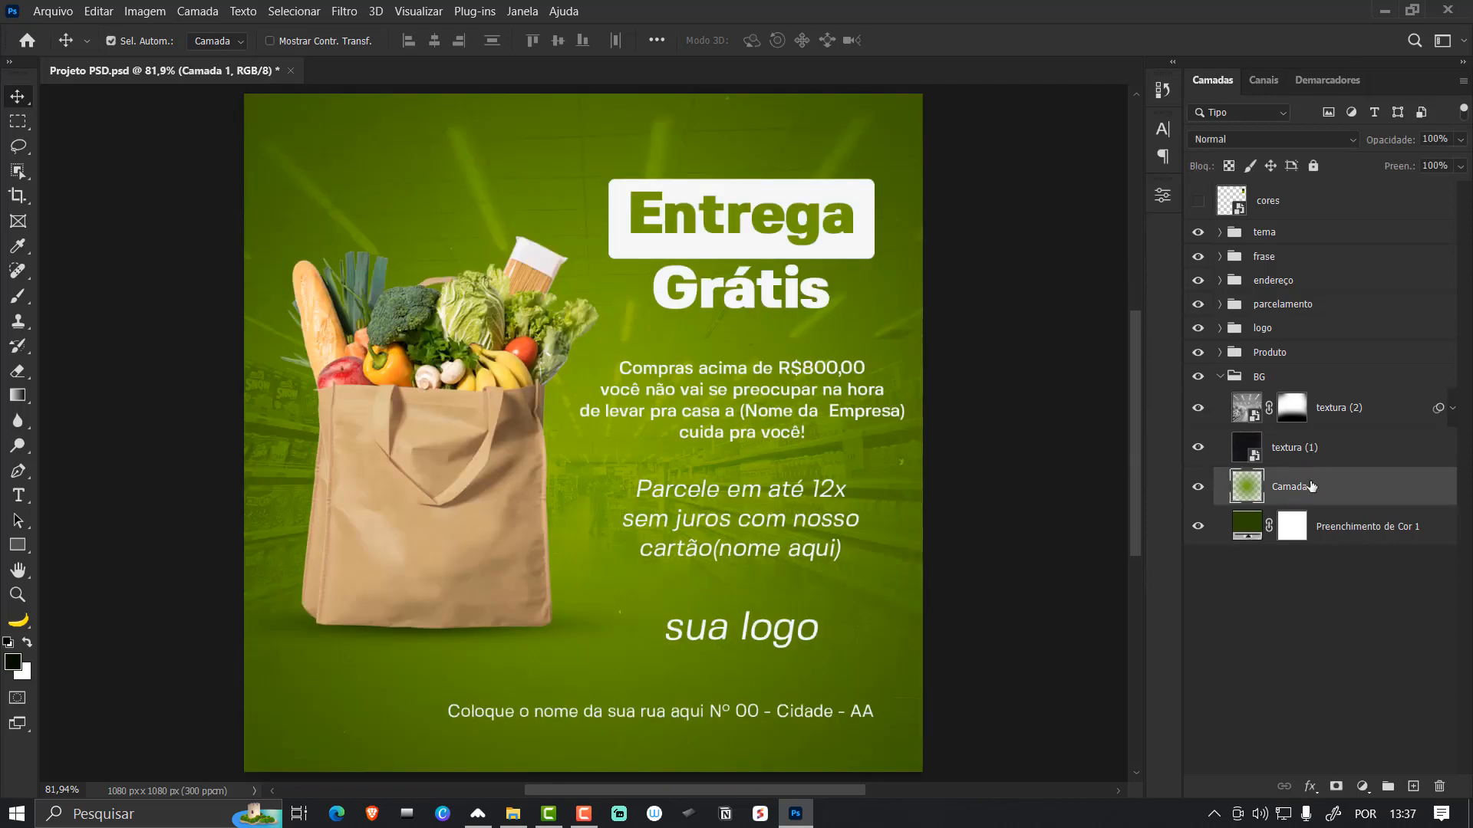
pyautogui.click(1204, 488)
pyautogui.click(1204, 488)
pyautogui.click(1198, 201)
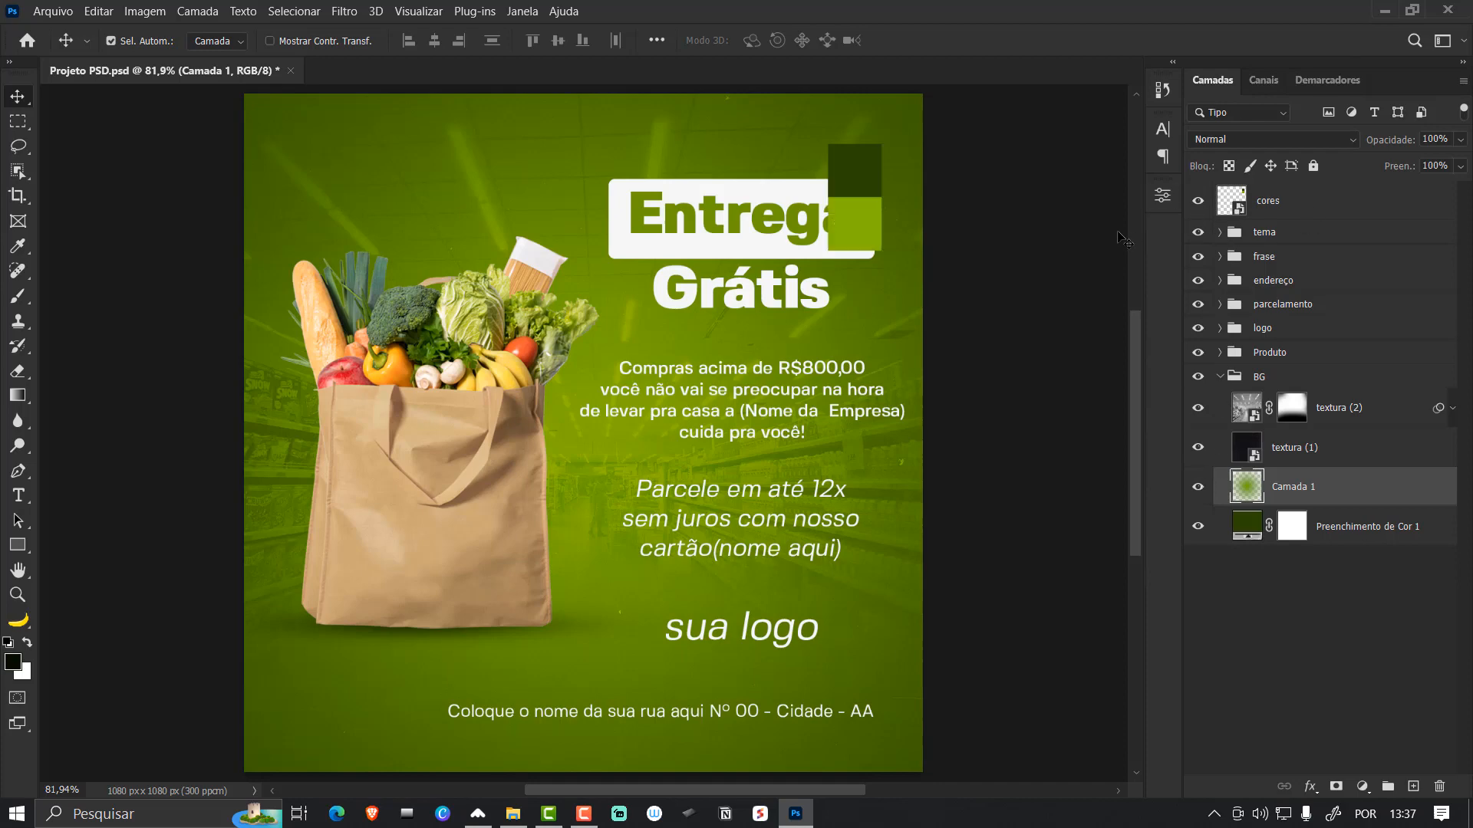
pyautogui.click(1304, 204)
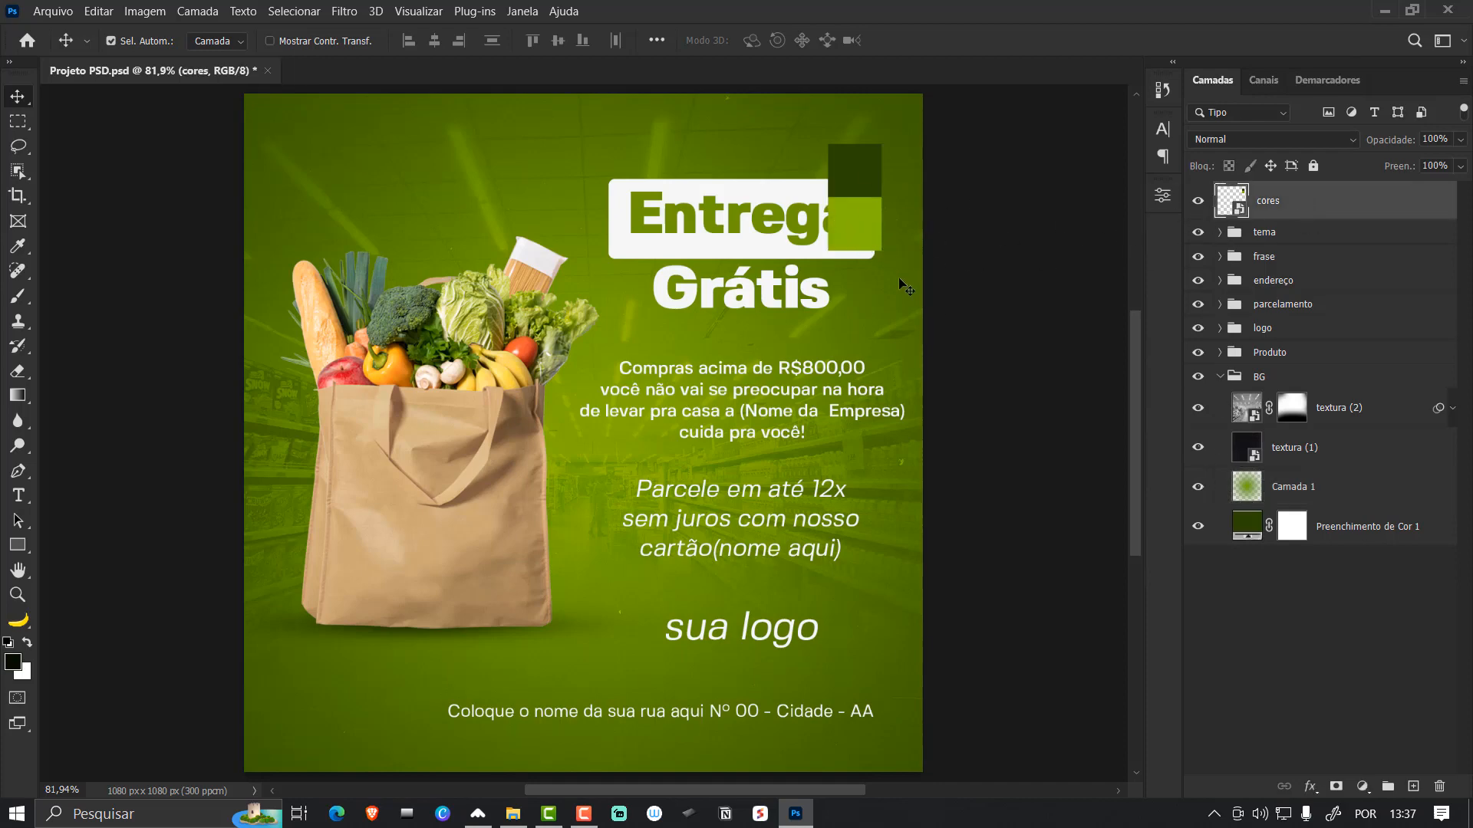
pyautogui.click(1289, 483)
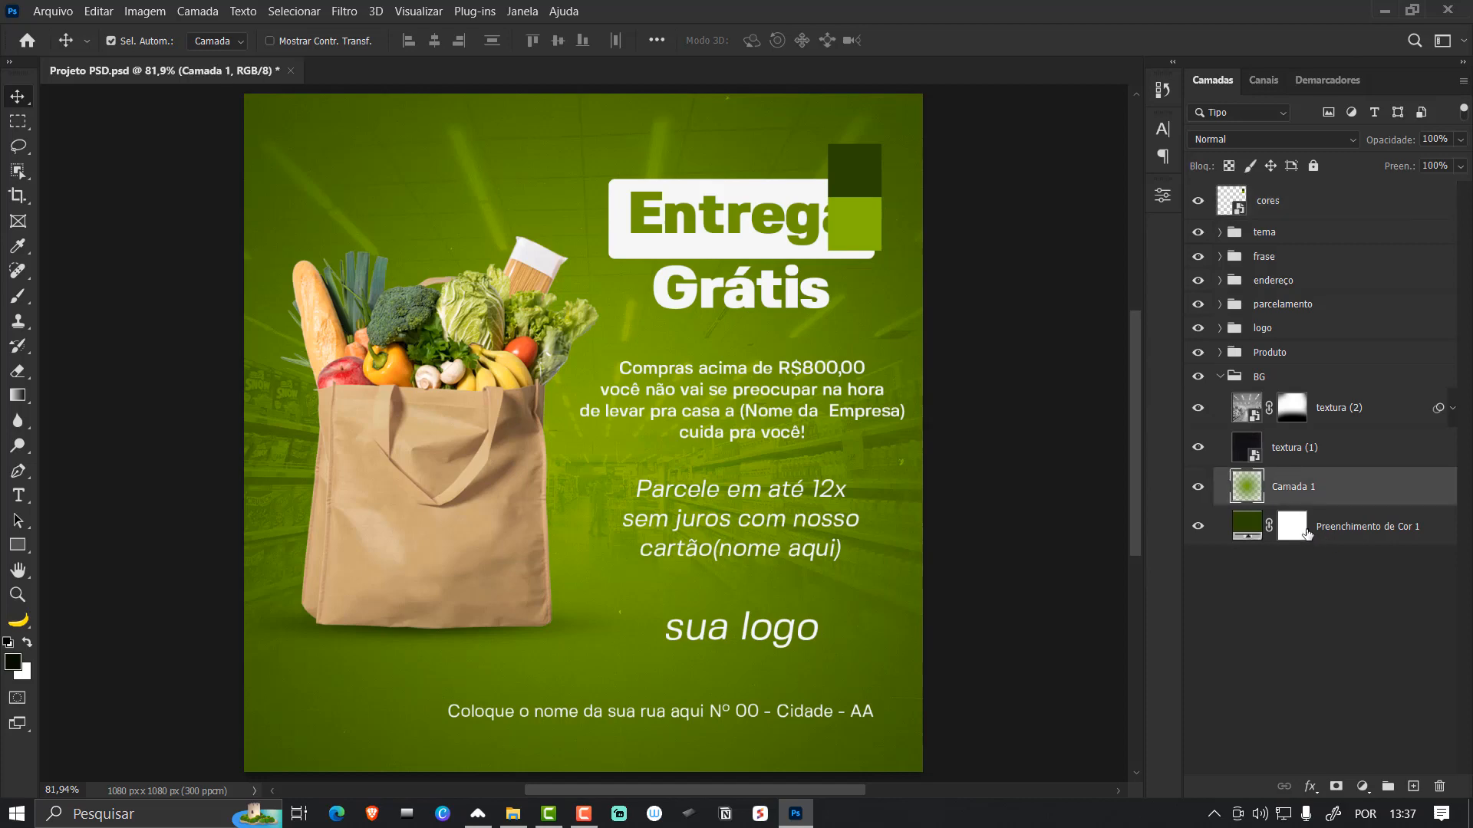
pyautogui.click(1414, 787)
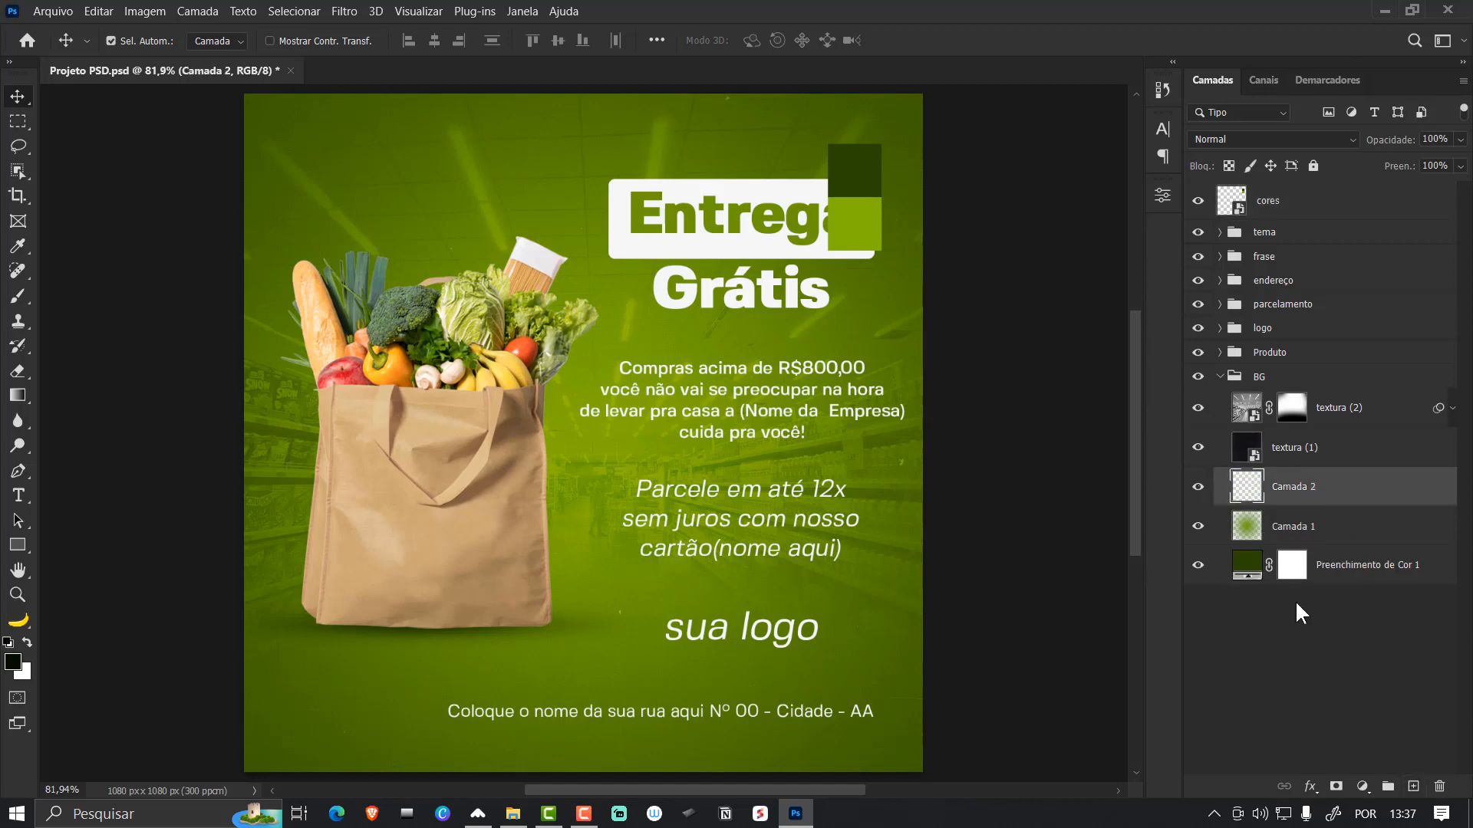
# - Sample the light green swatch with the brush, brighten the foreground color to a3c82a, and hide the cores layer
pyautogui.press('b')
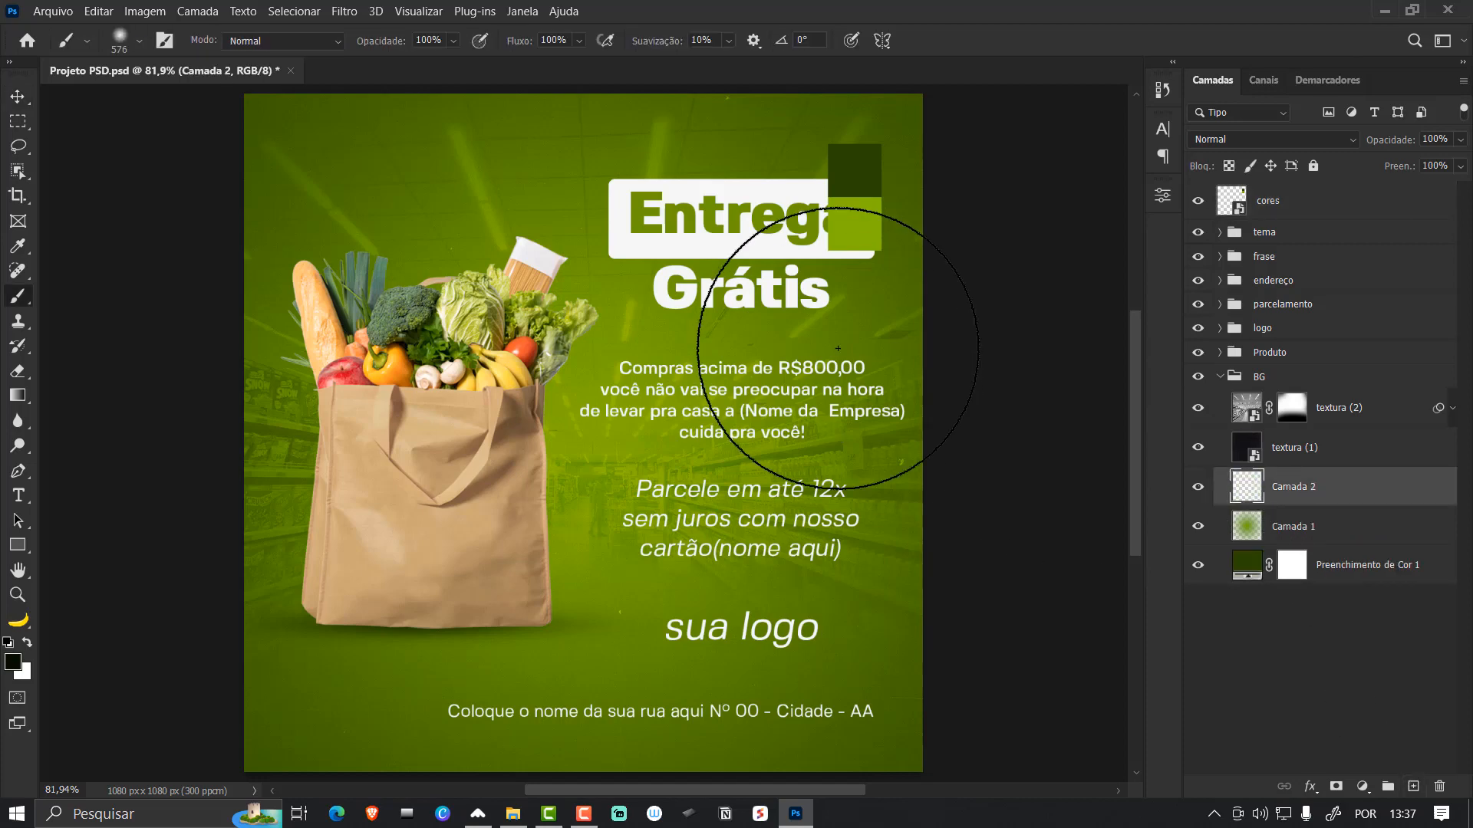
pyautogui.keyDown('alt'); pyautogui.click(866, 224); pyautogui.keyUp('alt')
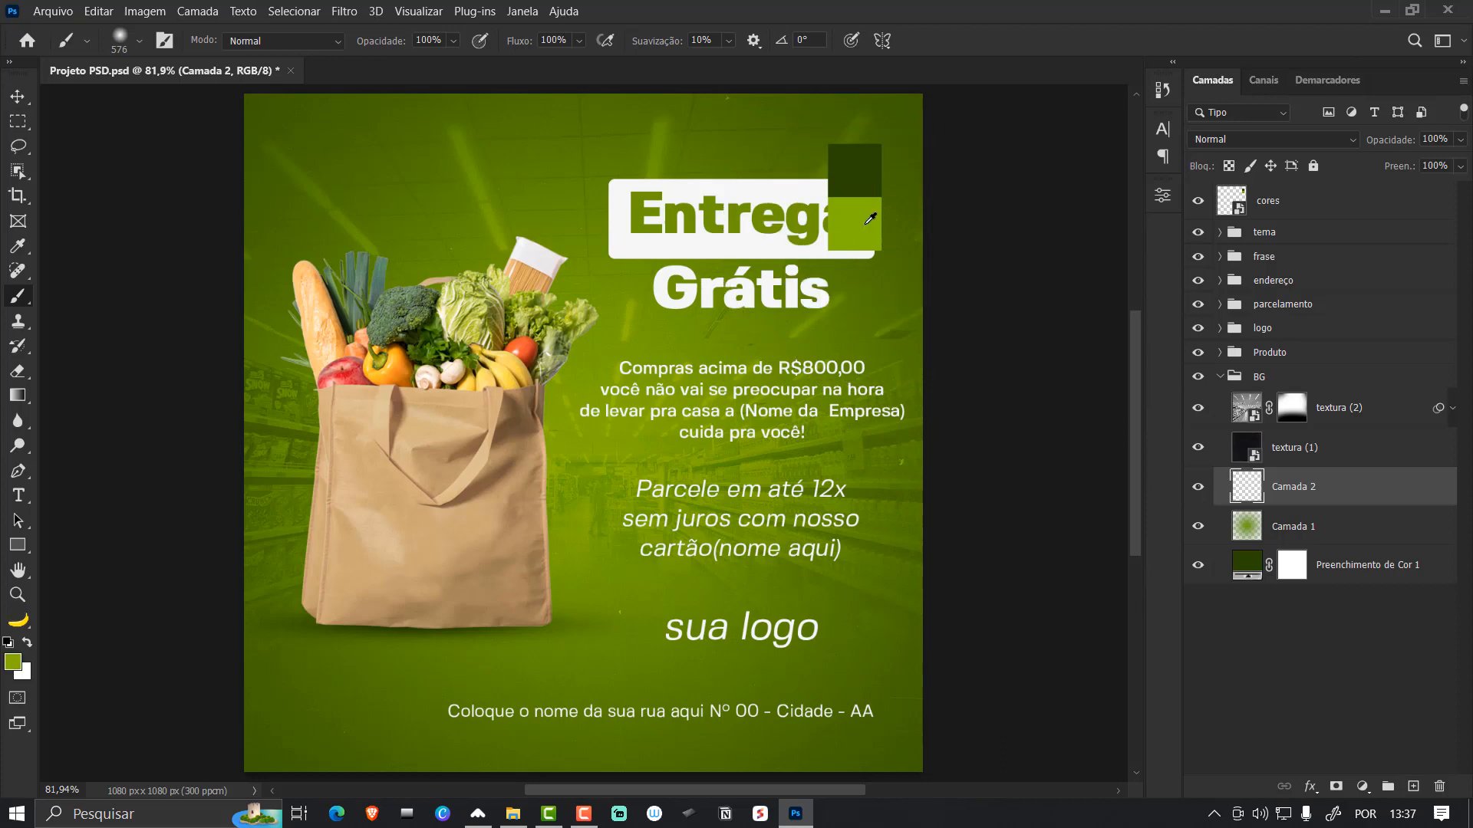
pyautogui.click(15, 666)
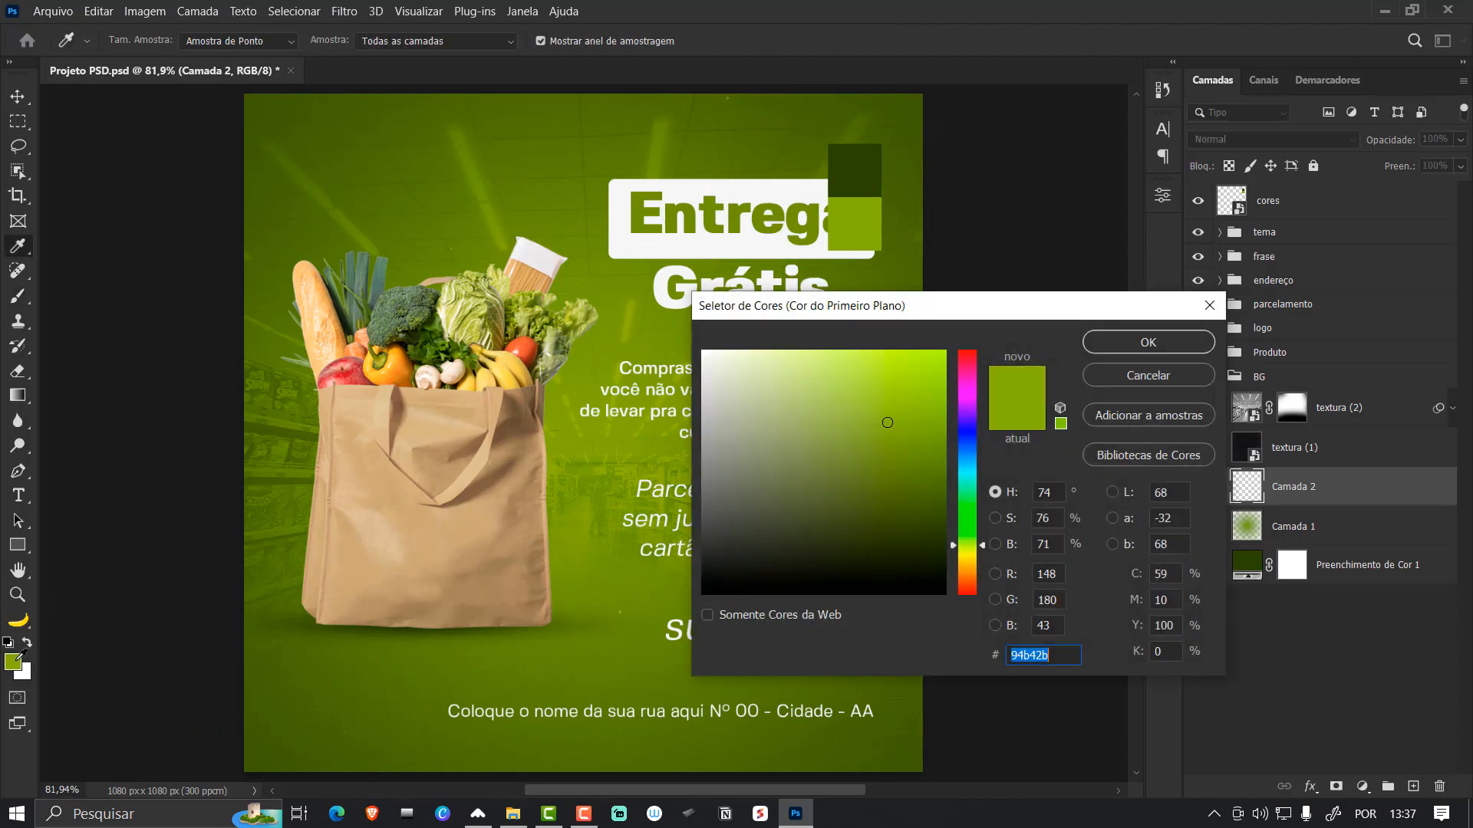
pyautogui.write('a3c82a')
pyautogui.click(1105, 349)
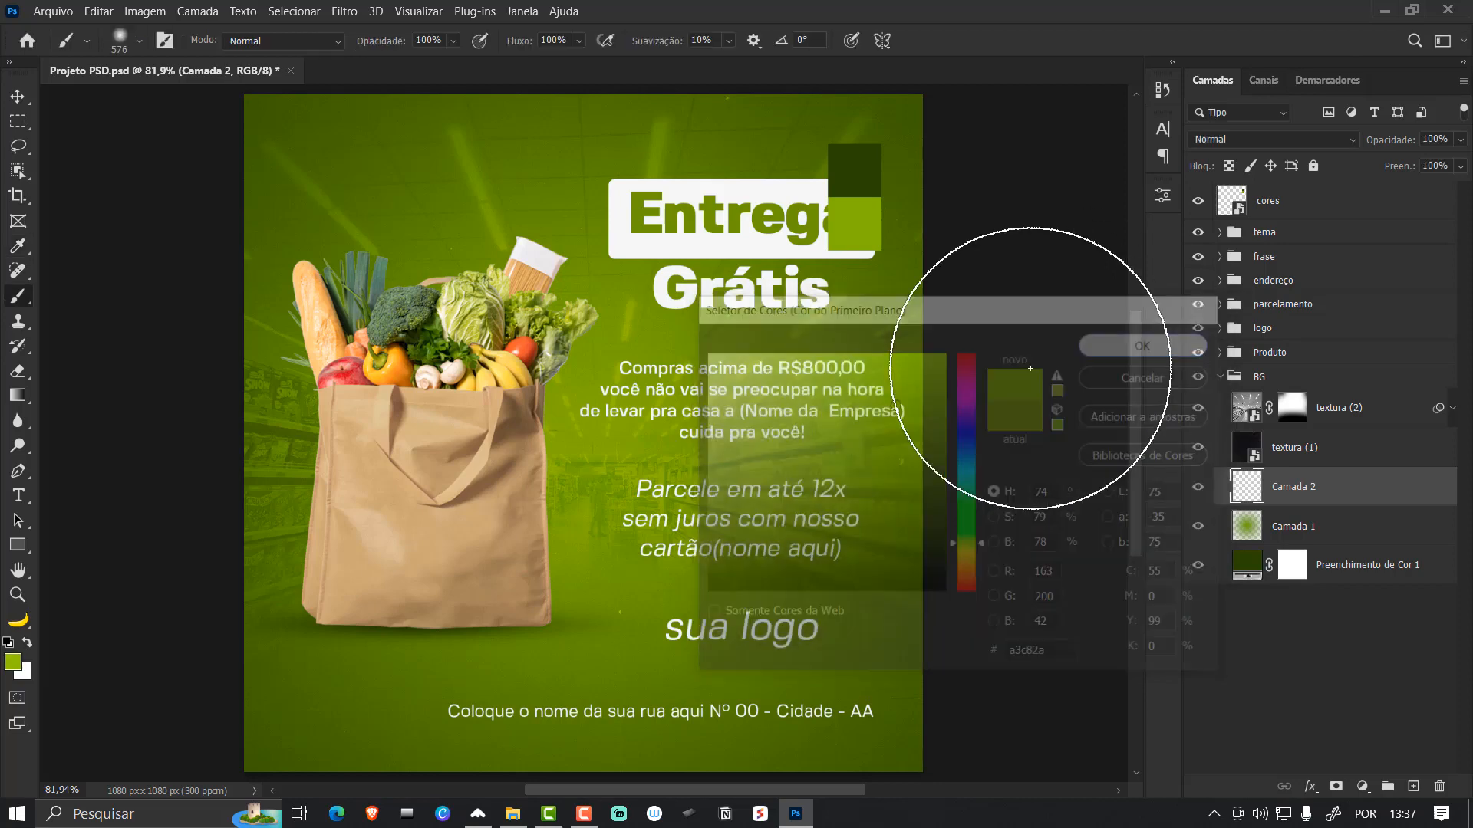
pyautogui.click(1197, 201)
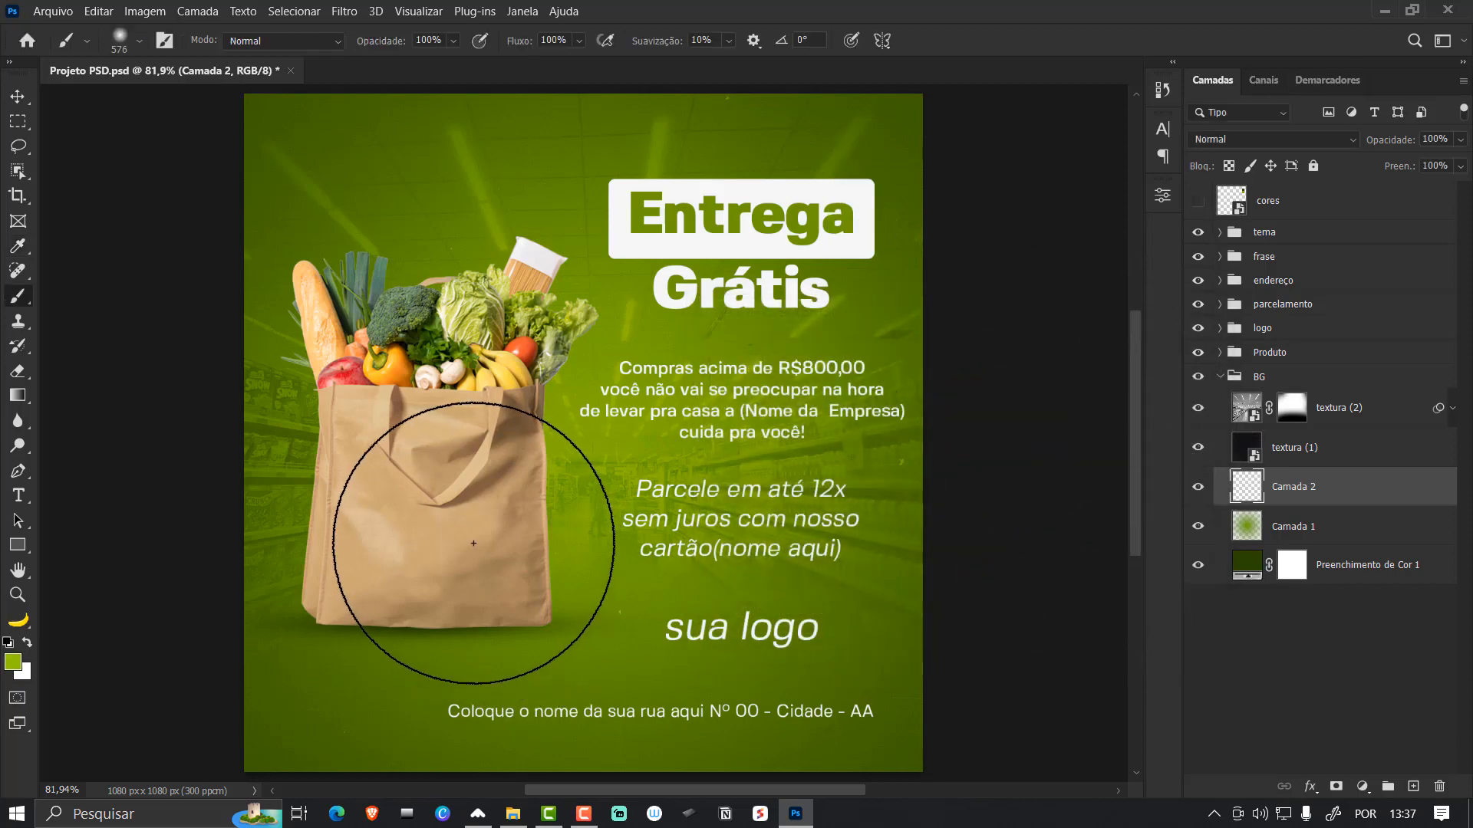
# - Enlarge the brush to about 1093 px, paint a light green glow behind the grocery bag, and collapse the BG group
pyautogui.moveTo(476, 545); pyautogui.dragTo(618, 518)
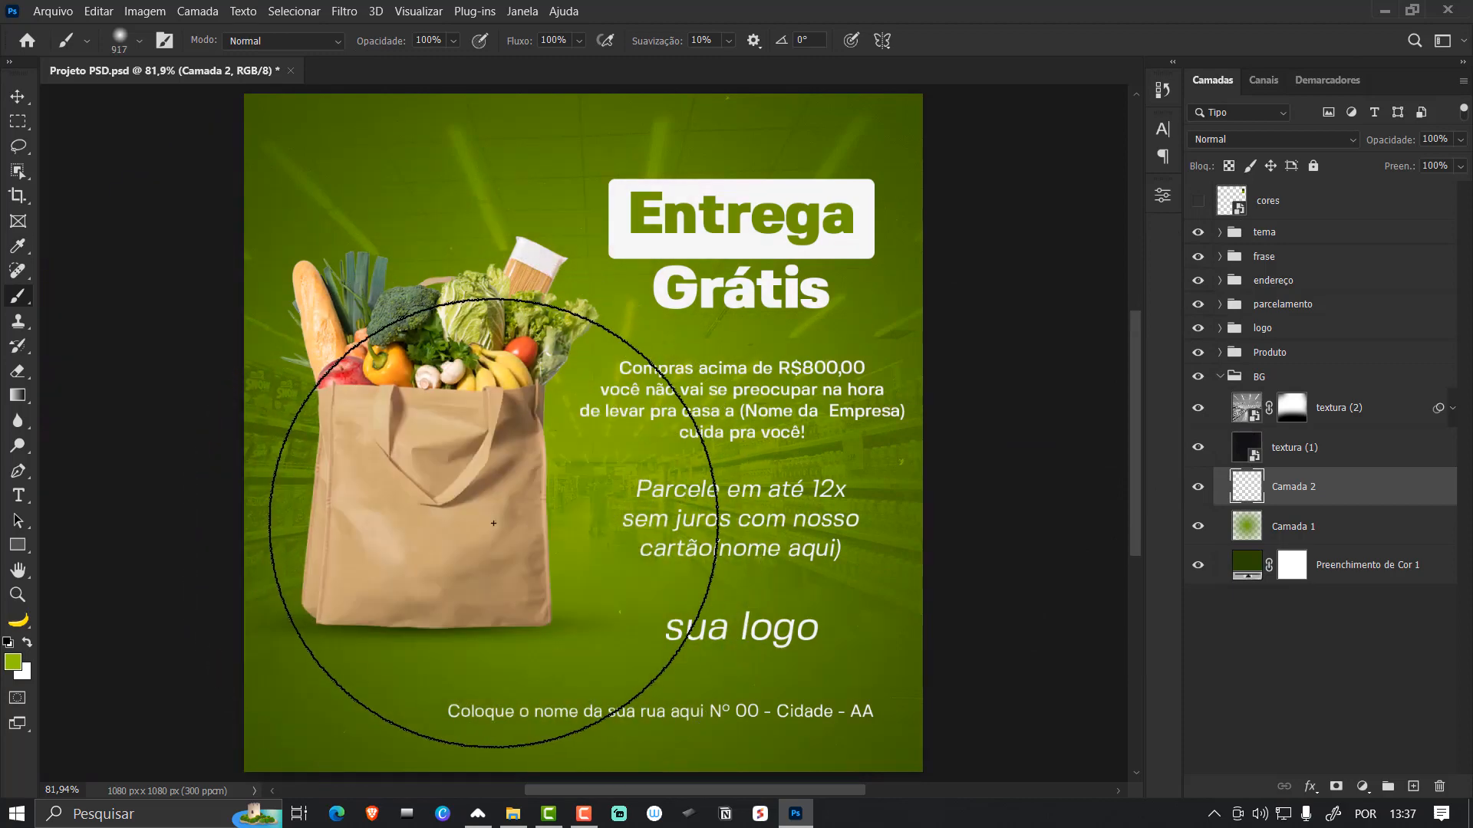
pyautogui.moveTo(443, 515); pyautogui.dragTo(512, 519)
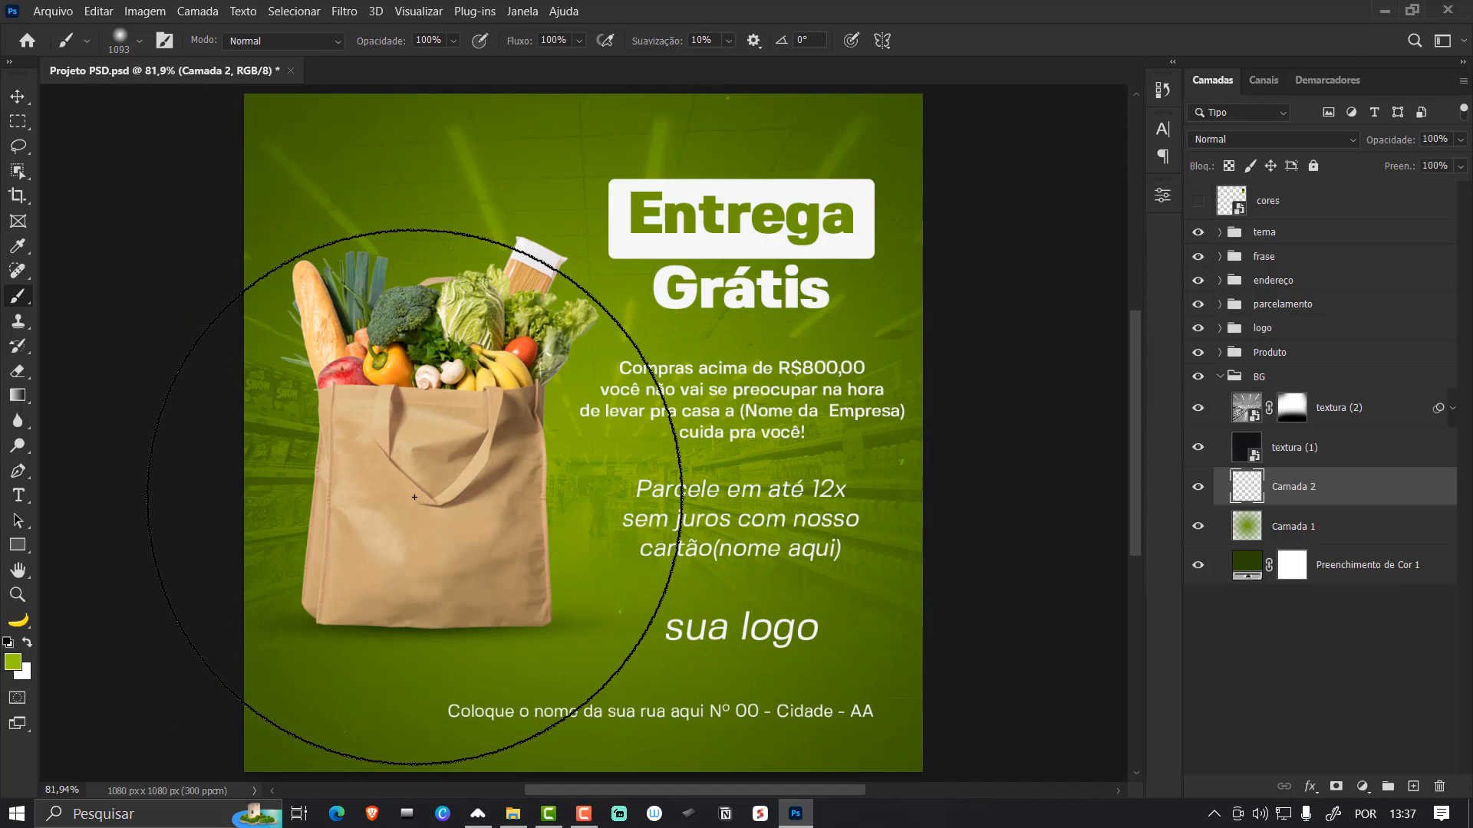
pyautogui.moveTo(407, 503); pyautogui.dragTo(384, 541)
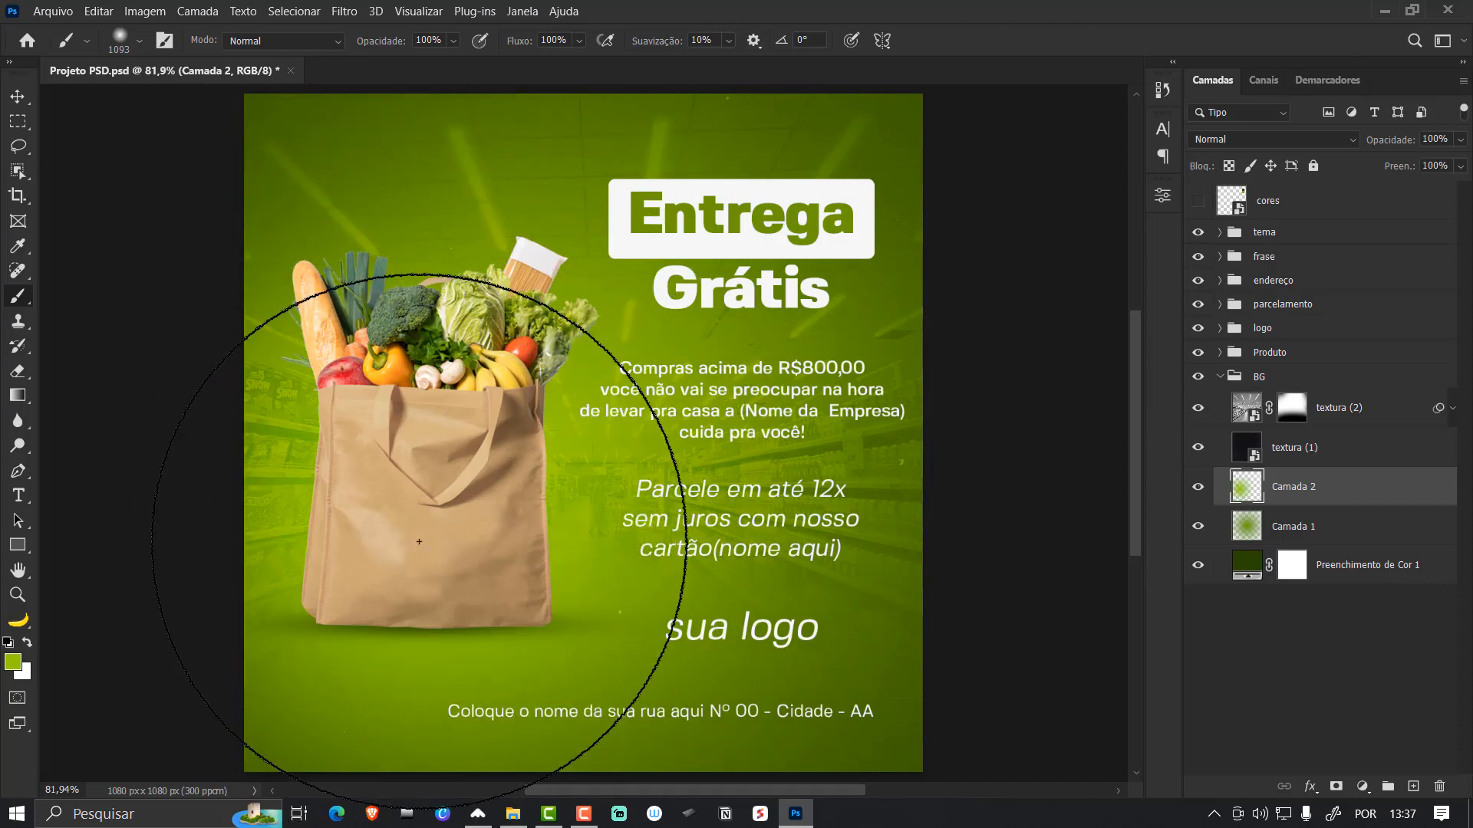
pyautogui.press('v')
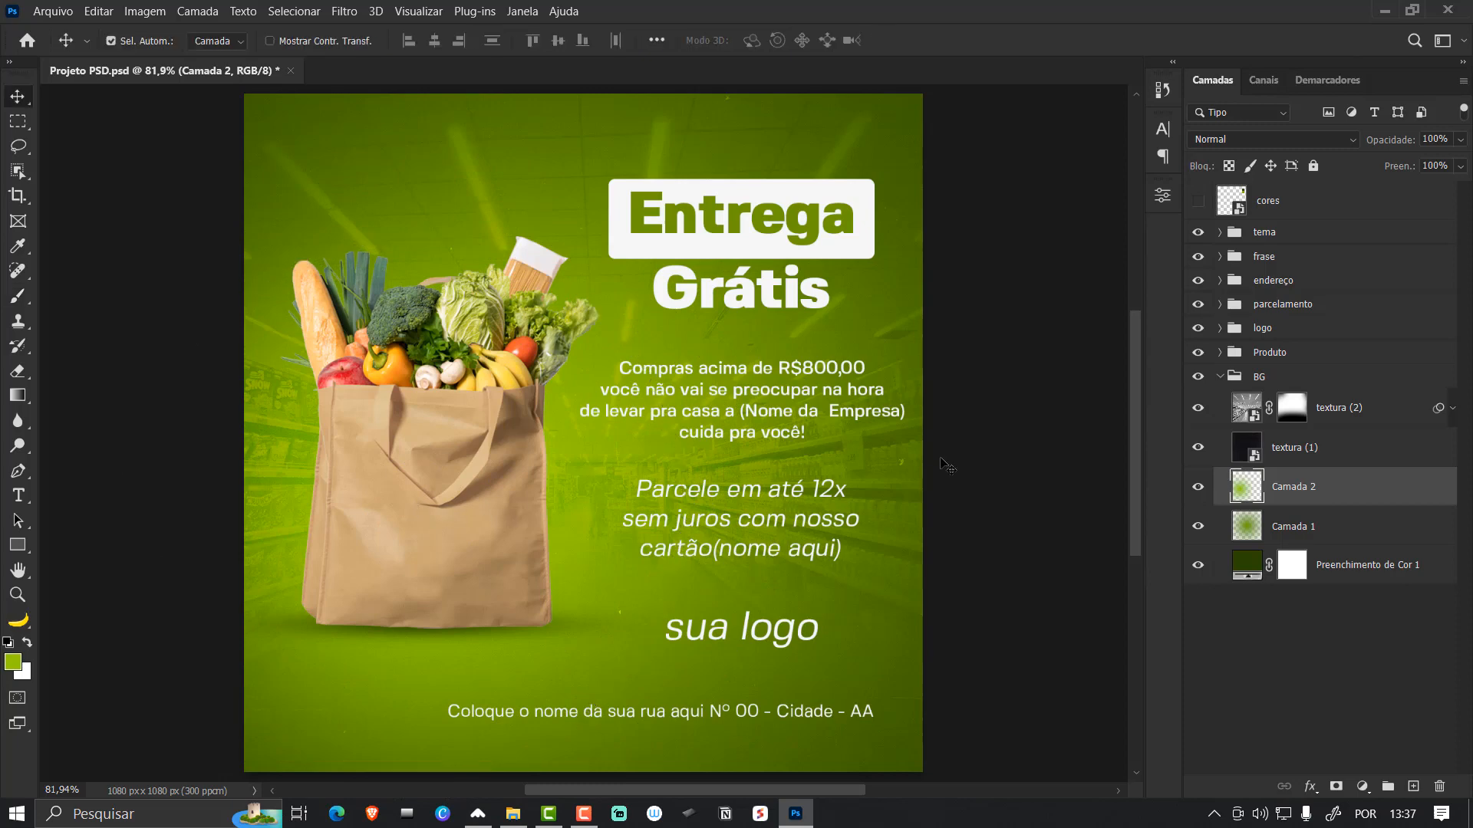
pyautogui.click(1220, 378)
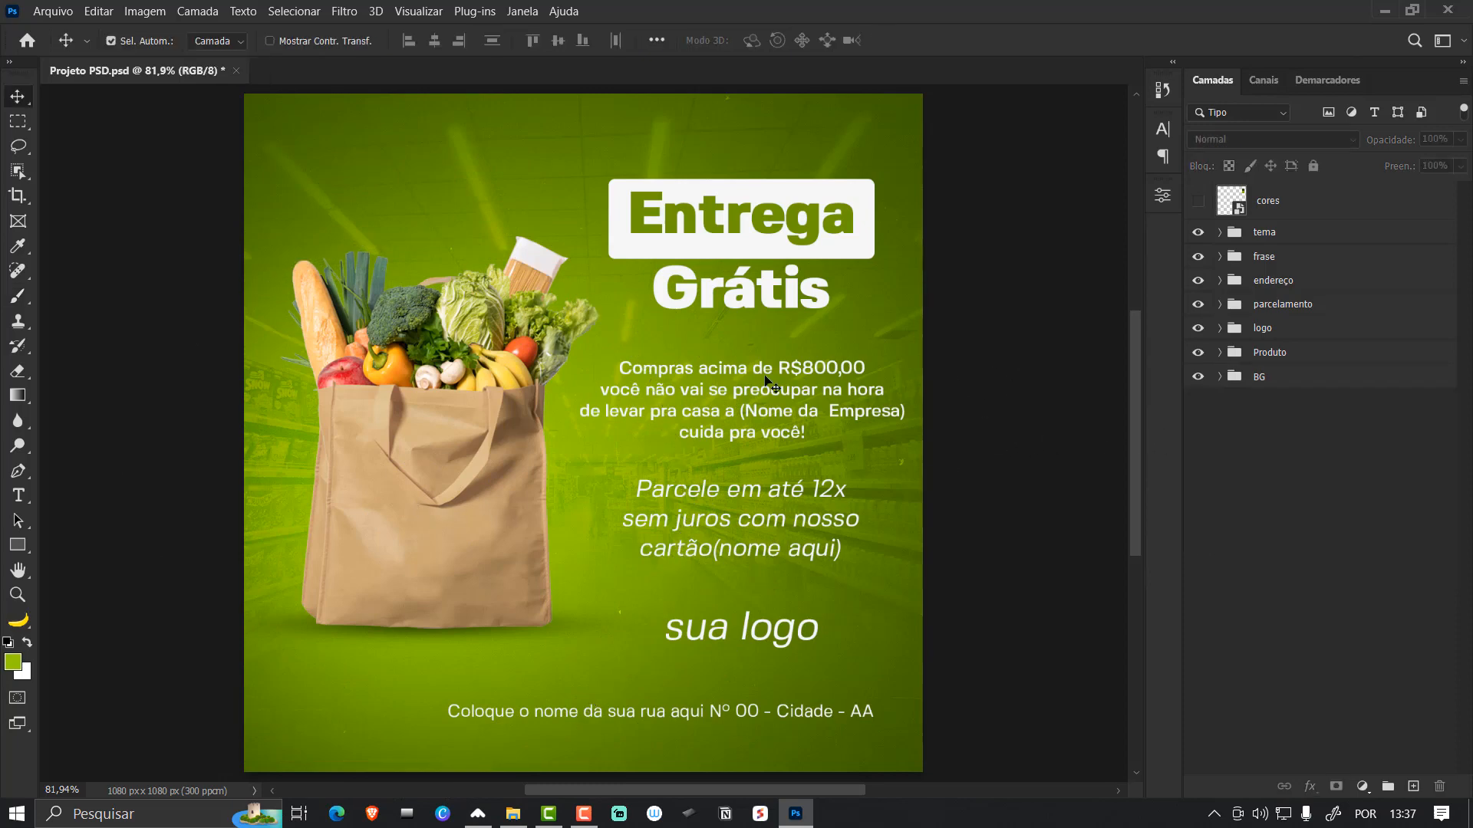
# - Apply Curves to the bag's imagem layer, slightly lowering the shadows and raising input 187 to output 193, then collapse its smart filters
pyautogui.click(478, 415)
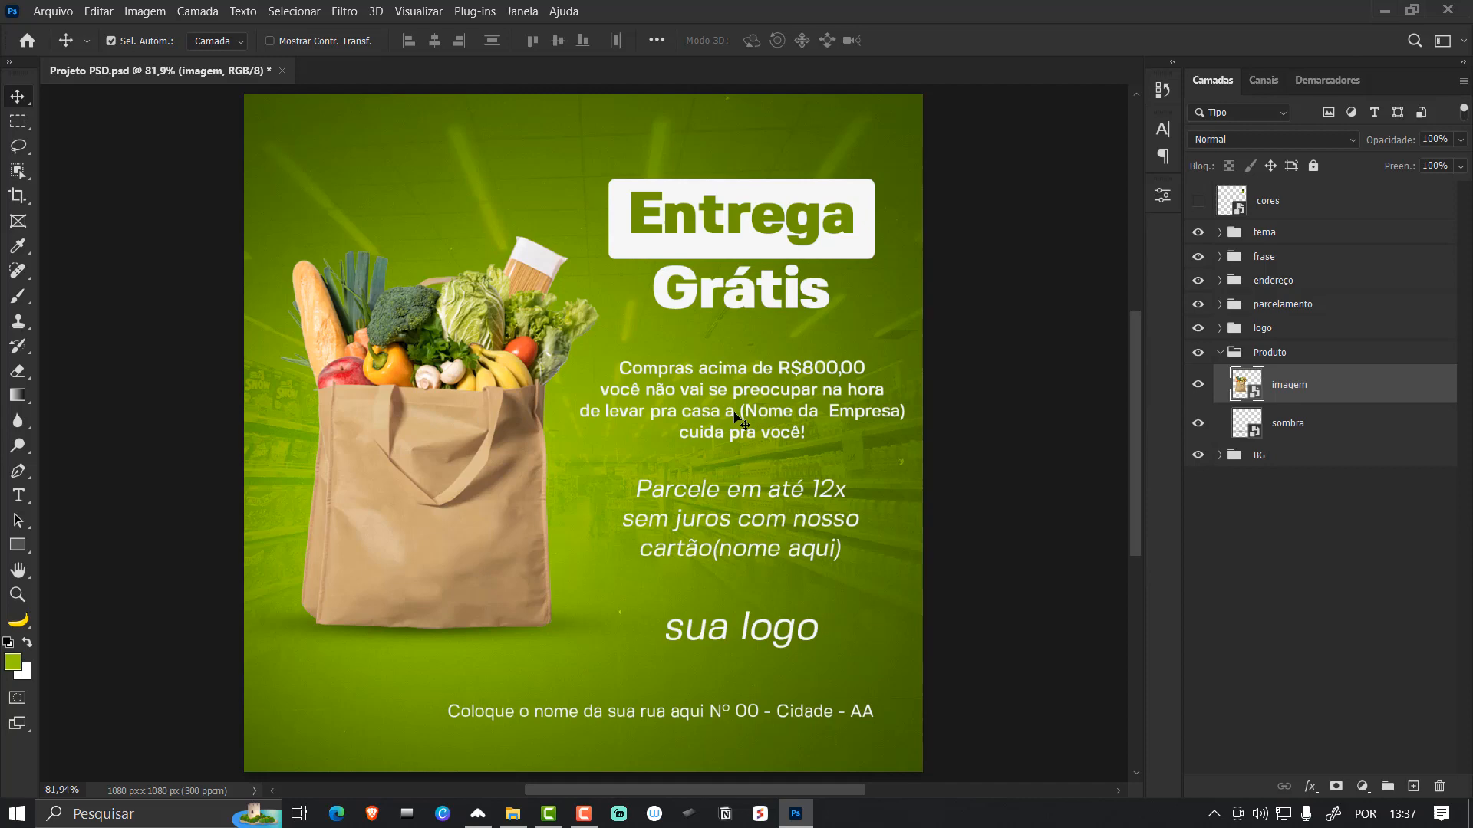
pyautogui.hotkey('ctrl', 'm')
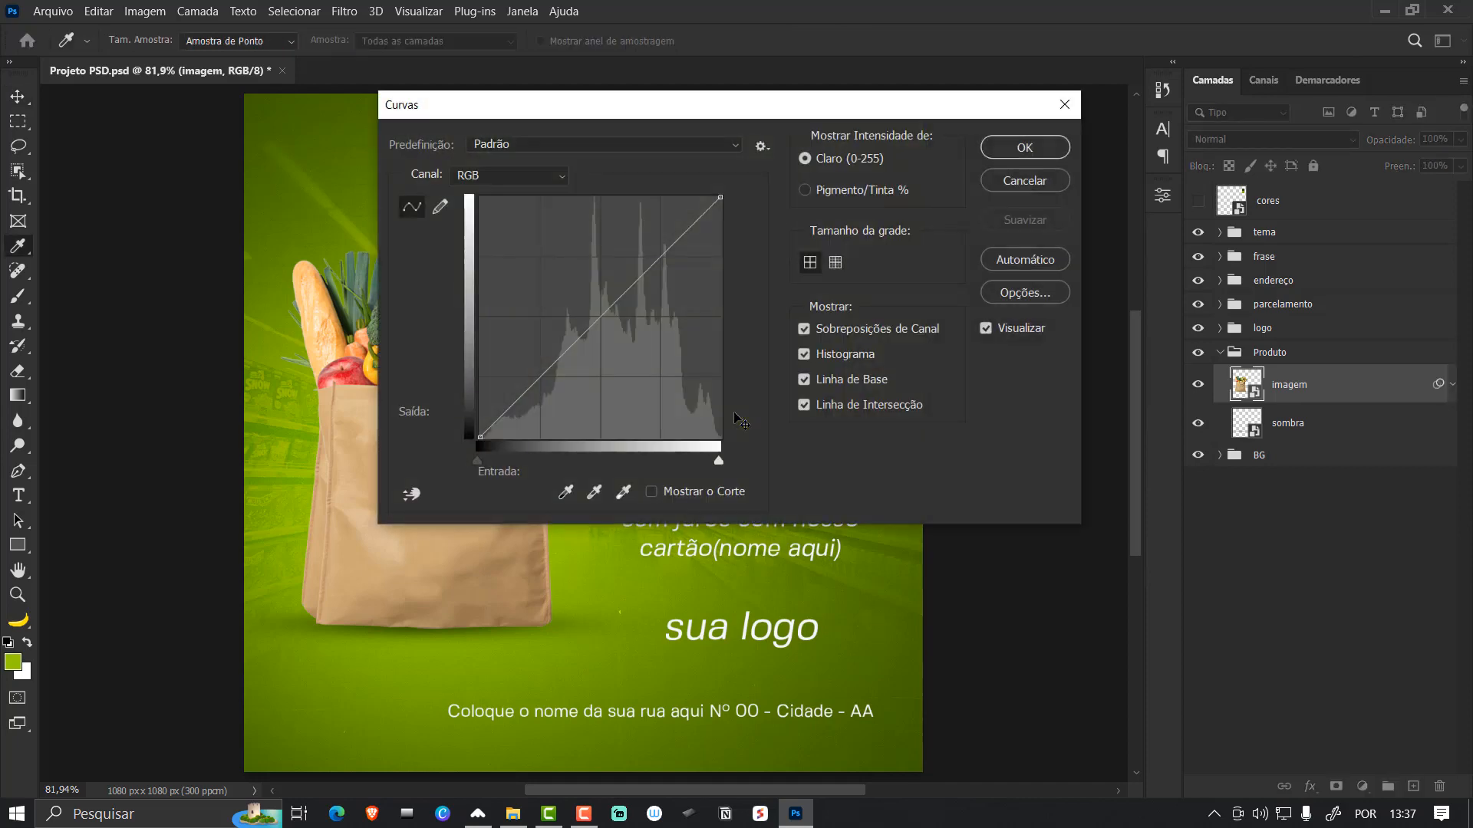
pyautogui.moveTo(670, 131); pyautogui.dragTo(956, 183)
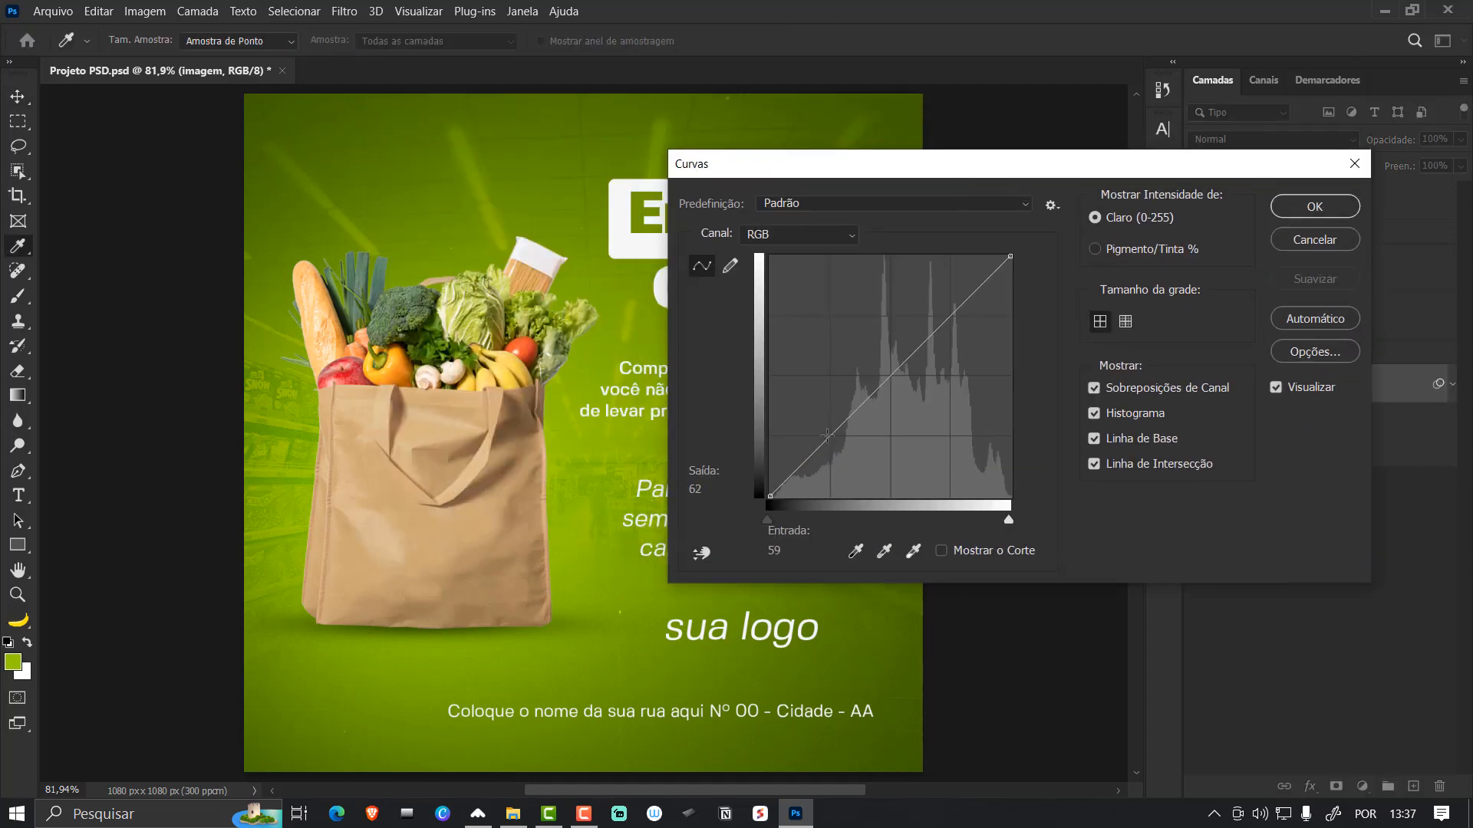
pyautogui.moveTo(829, 434); pyautogui.dragTo(833, 442)
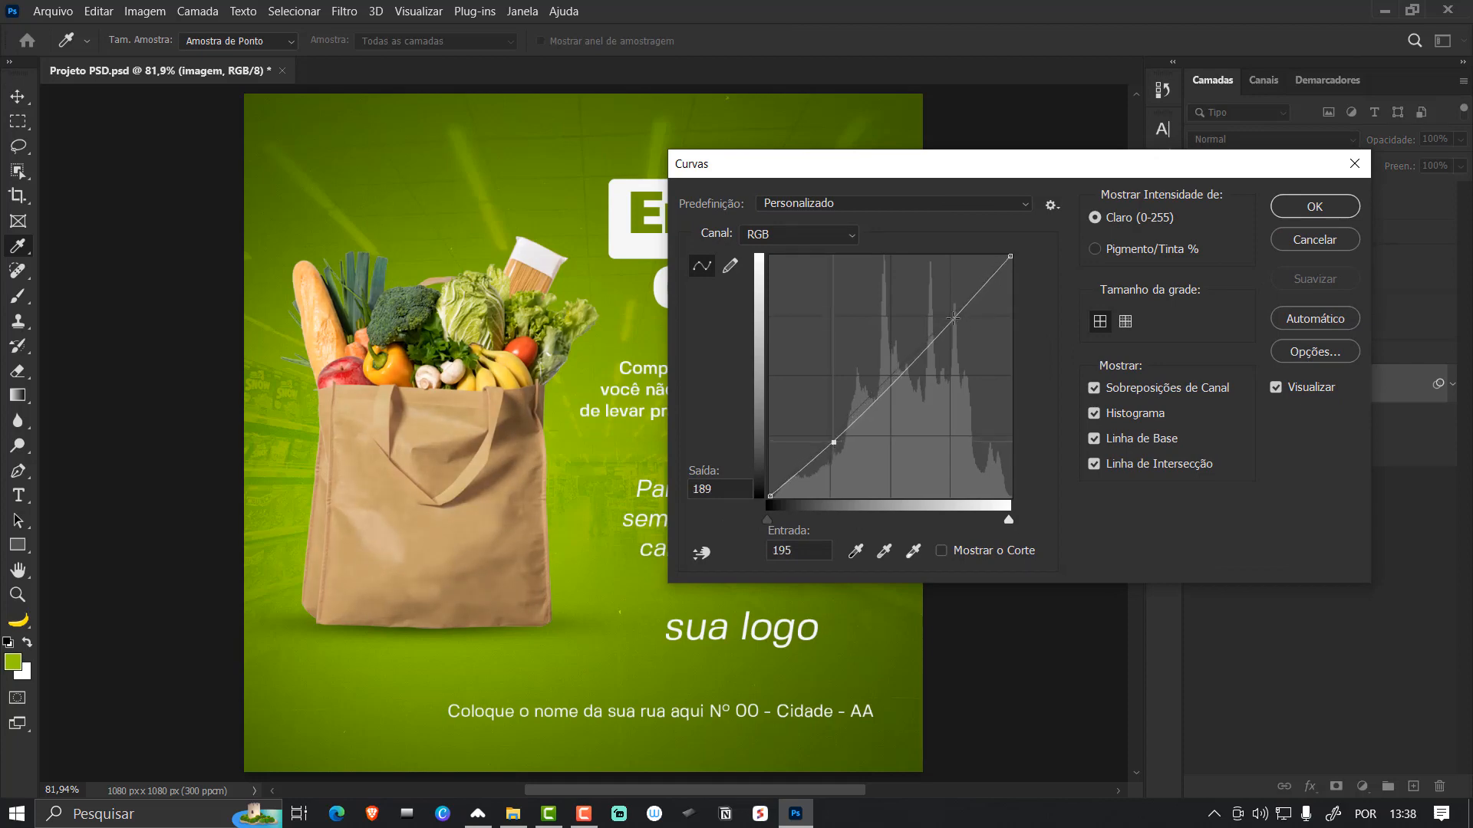
pyautogui.moveTo(949, 321); pyautogui.dragTo(947, 313)
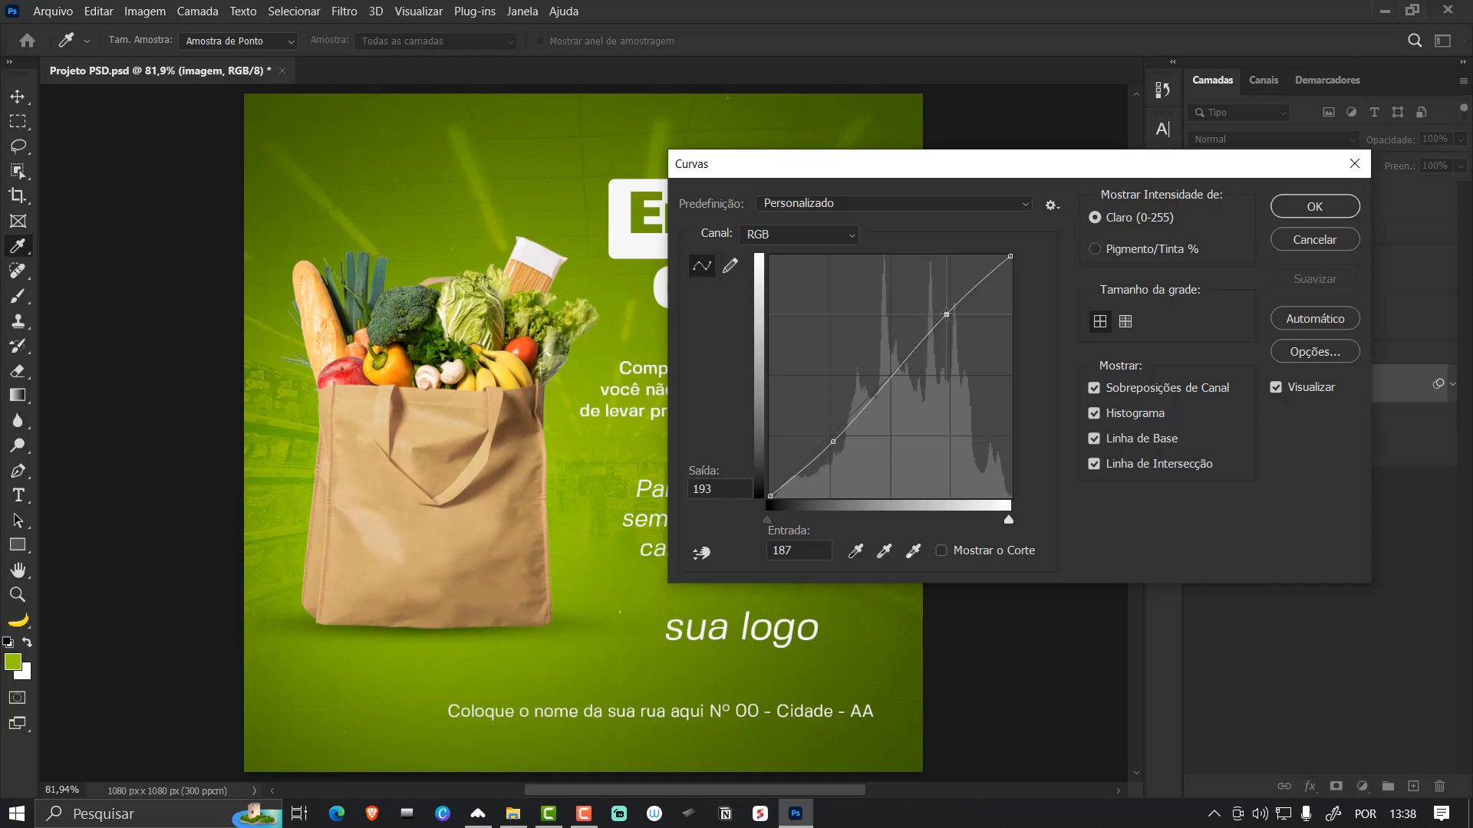
pyautogui.click(1314, 207)
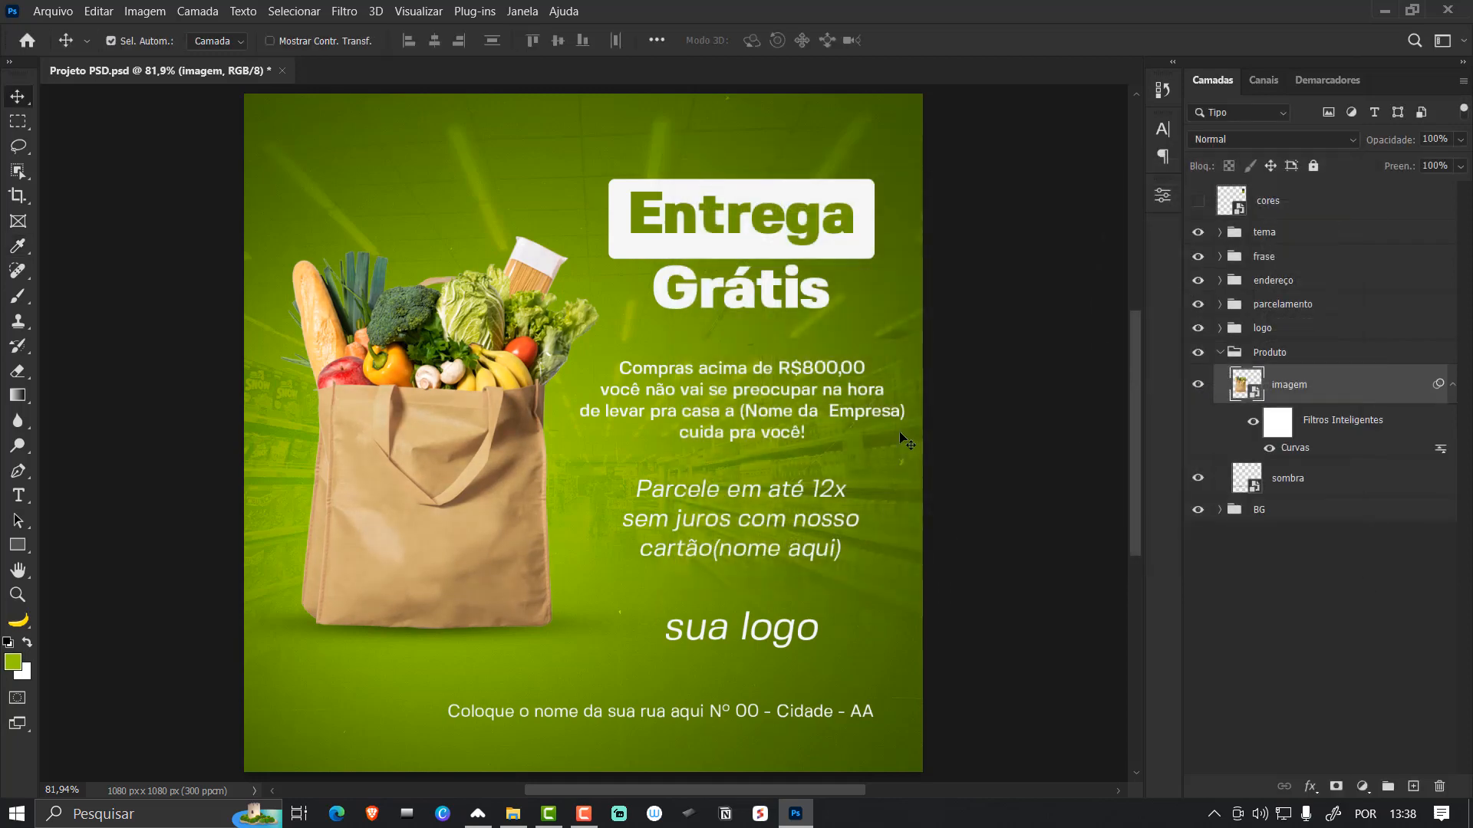
pyautogui.click(1451, 388)
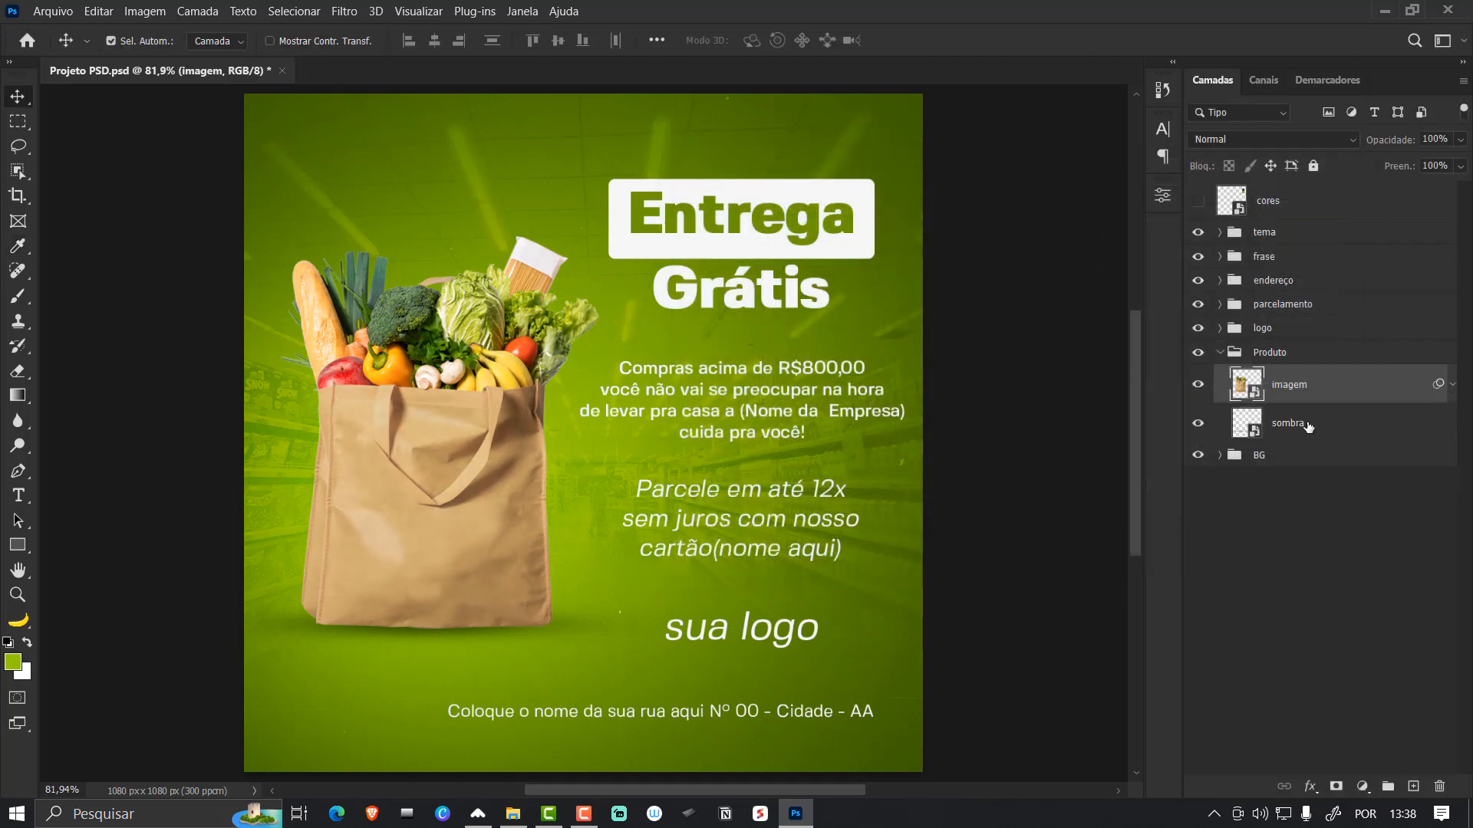
# - Scale the collapsed Produto group to about 109.79% and position it at about X 288 px, Y 603 px
pyautogui.click(1234, 354)
pyautogui.click(1220, 353)
pyautogui.hotkey('ctrl', 't')
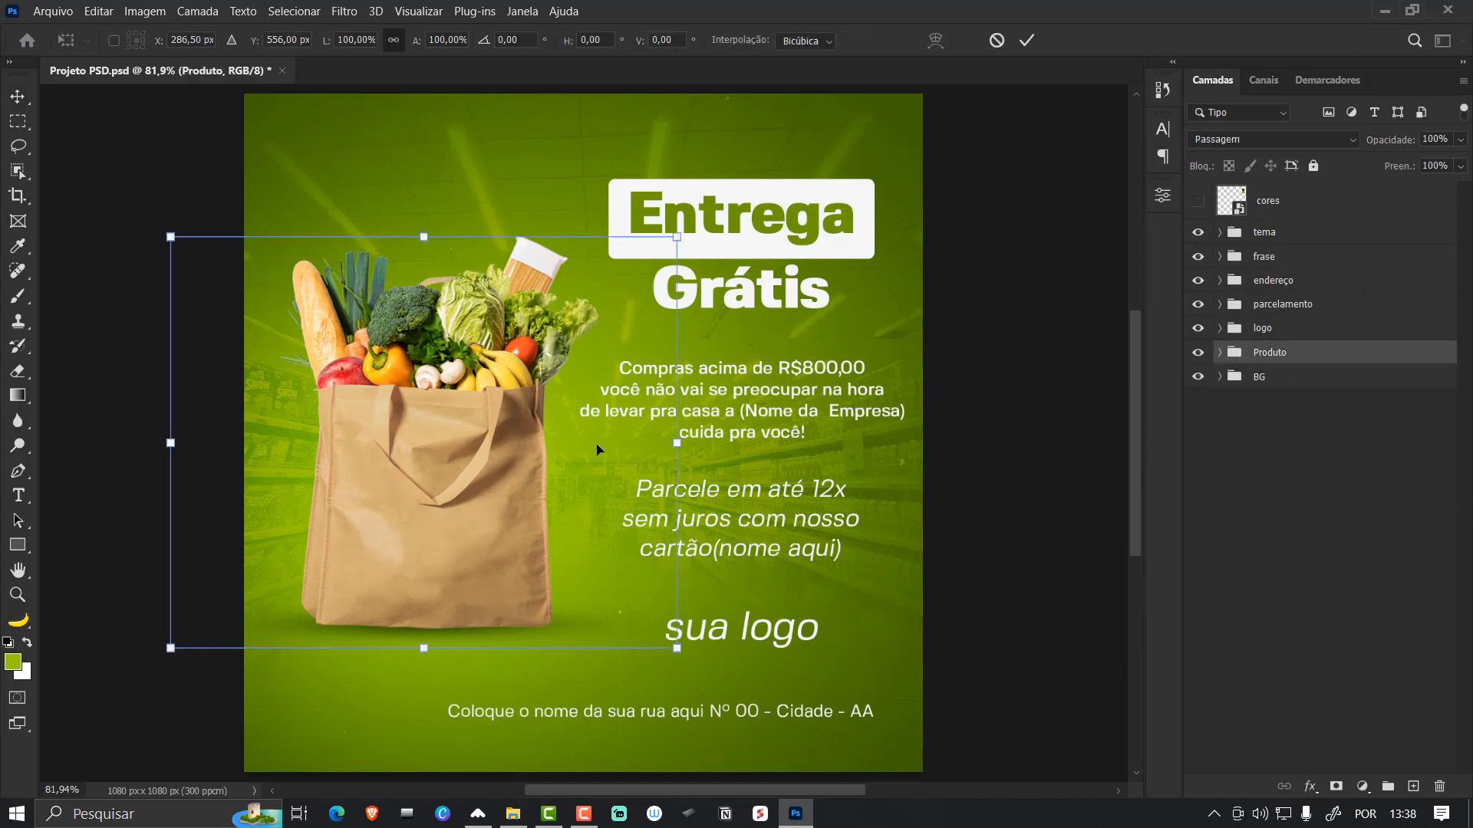
pyautogui.moveTo(677, 237); pyautogui.dragTo(694, 224)
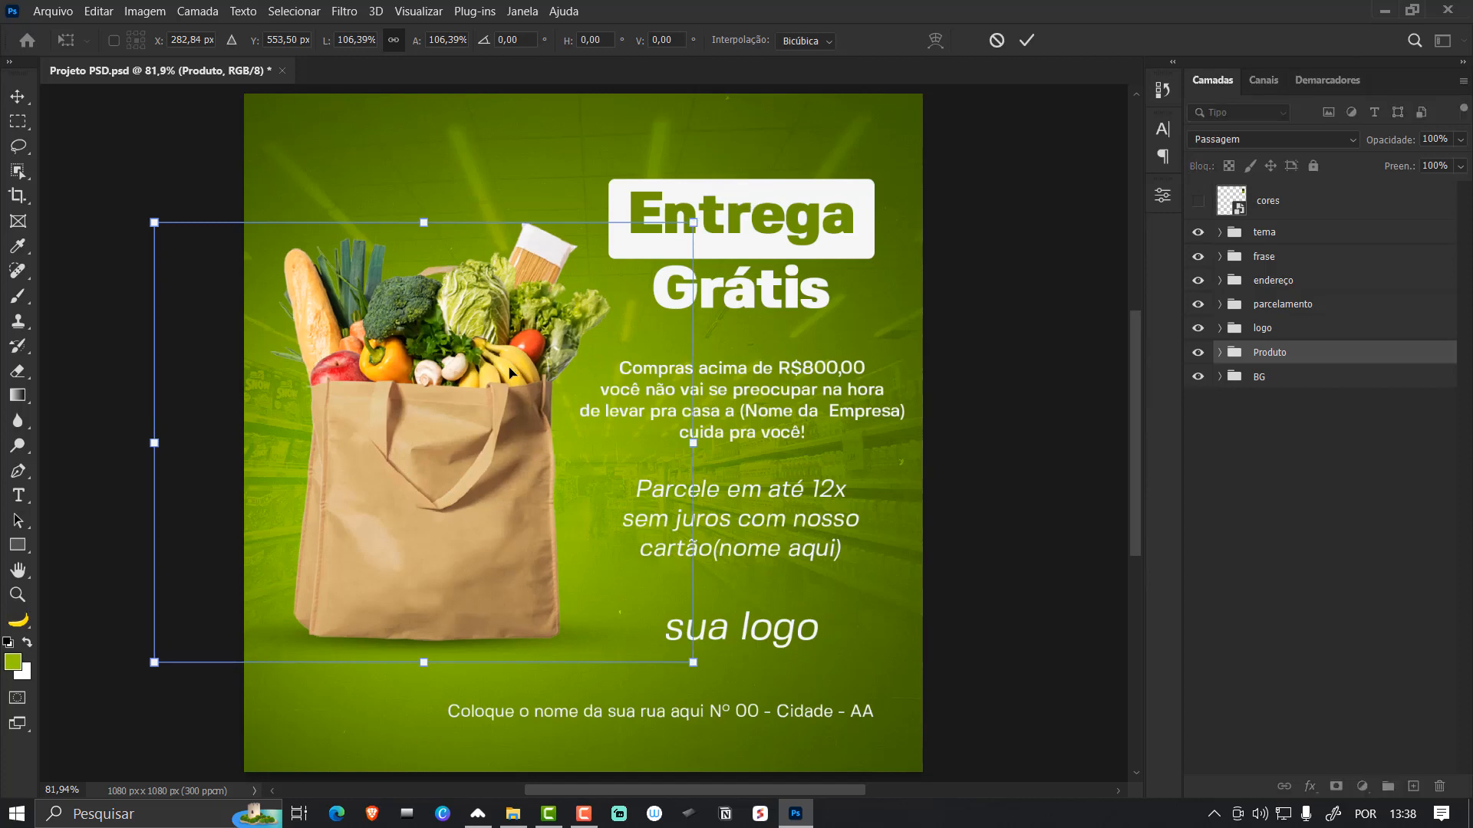
pyautogui.moveTo(514, 376); pyautogui.dragTo(512, 399)
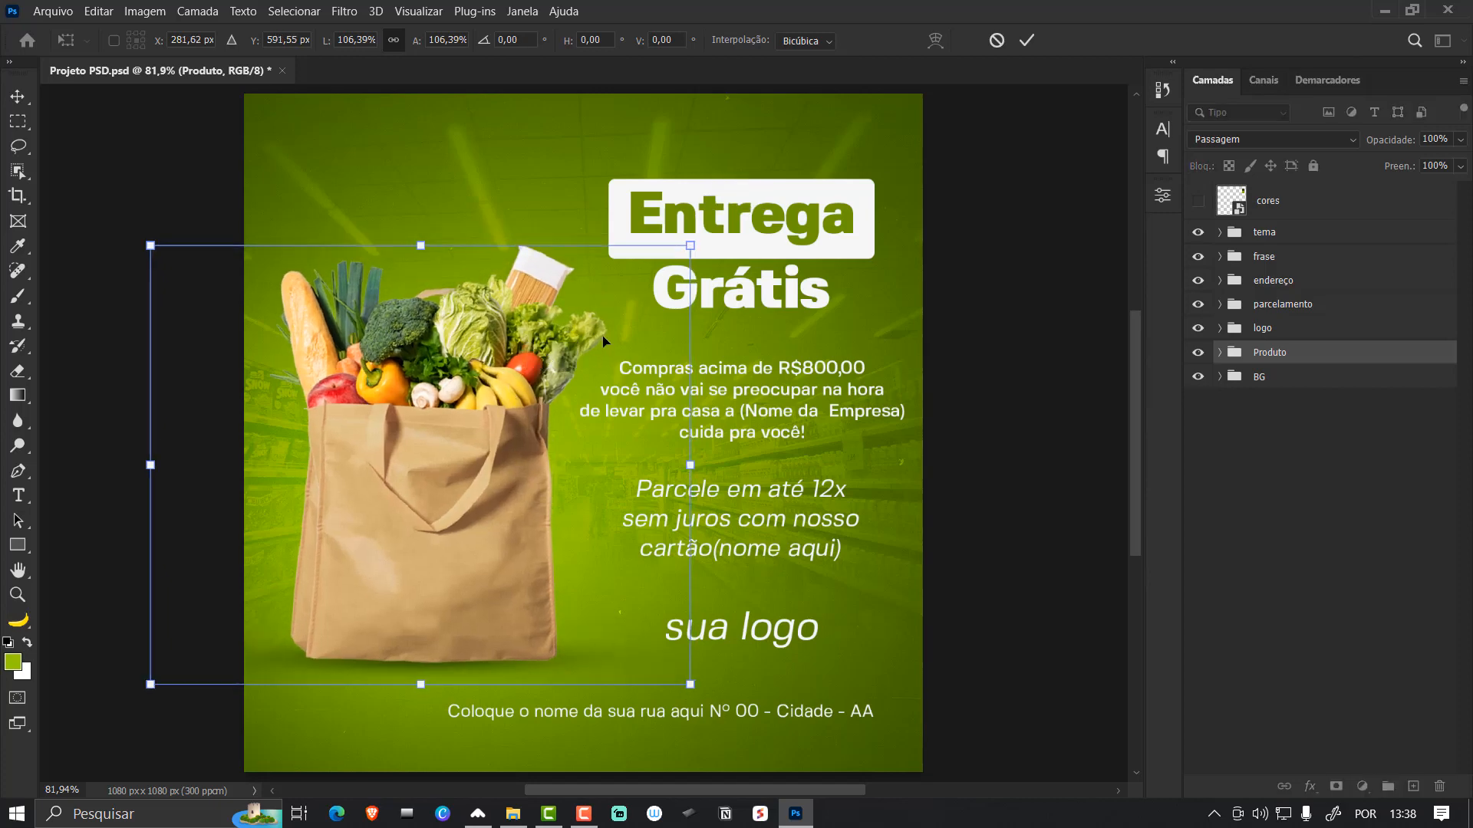
pyautogui.moveTo(698, 256); pyautogui.dragTo(708, 247)
pyautogui.moveTo(540, 355); pyautogui.dragTo(537, 374)
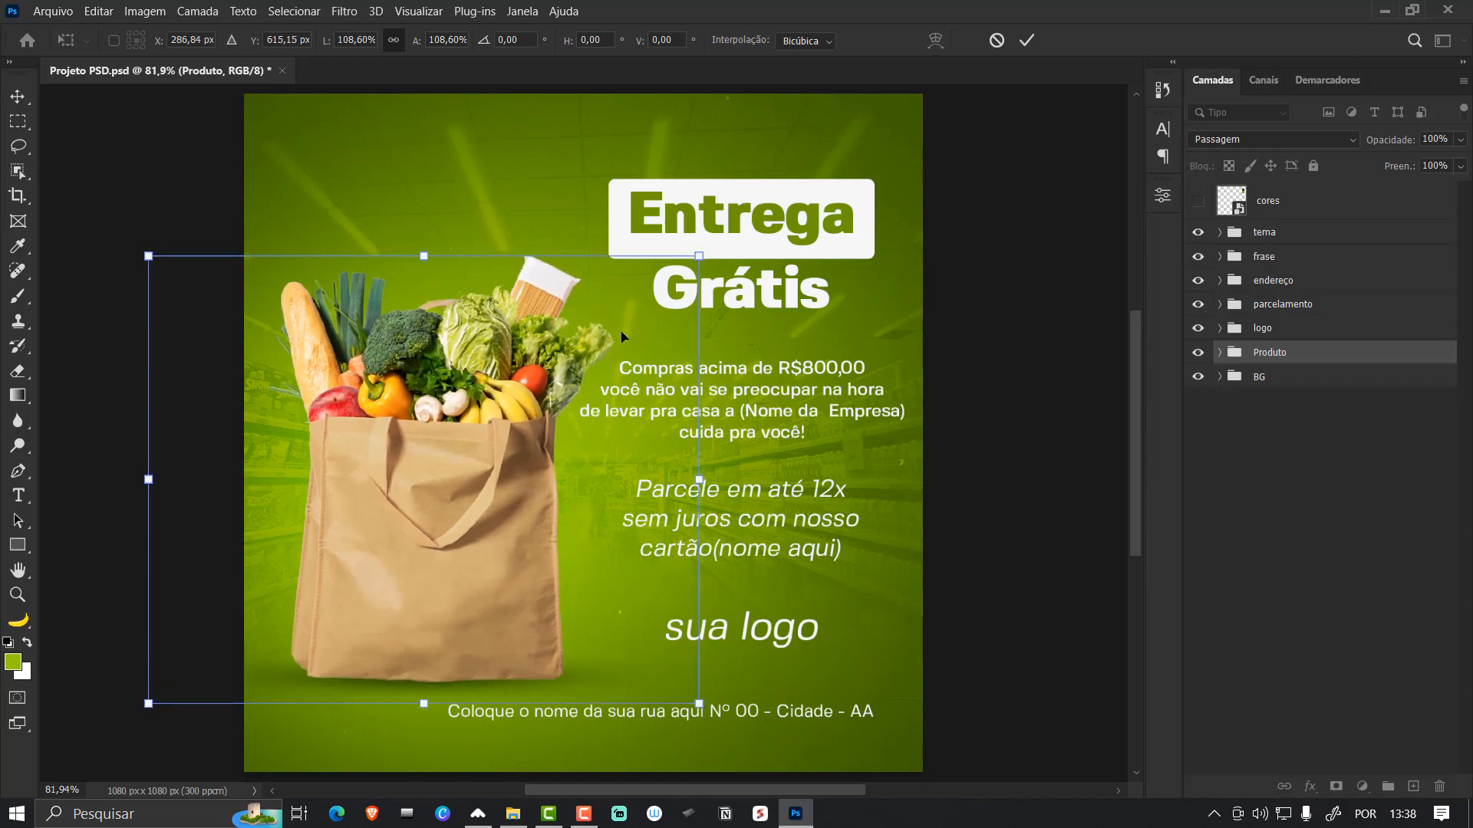
pyautogui.moveTo(698, 256); pyautogui.dragTo(705, 251)
pyautogui.moveTo(534, 351); pyautogui.dragTo(531, 344)
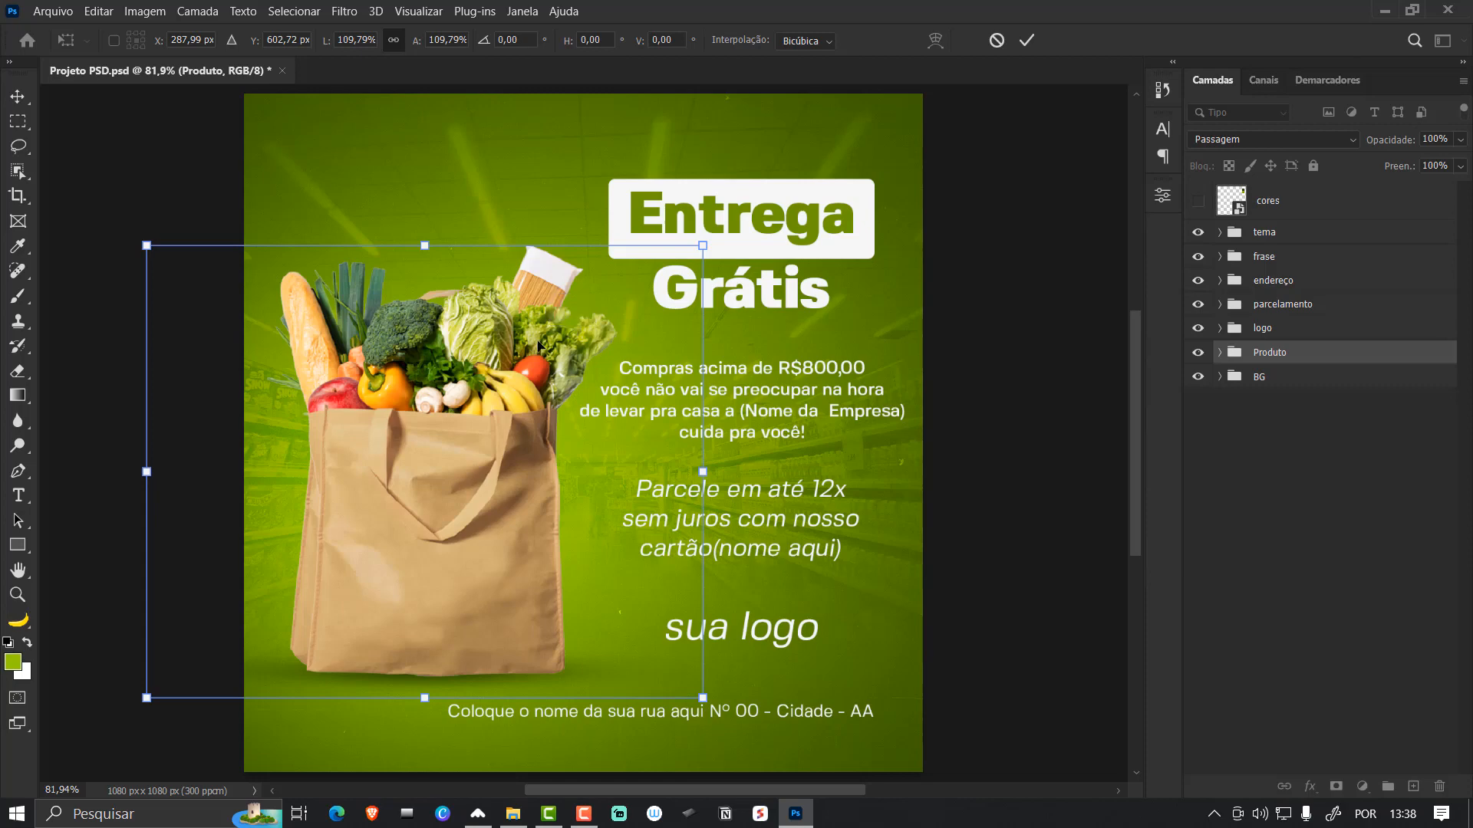
pyautogui.press('Return')
pyautogui.click(1017, 315)
# - Confirm the Produto transform, switch to File Explorer, and place icone (1) from the Icones folder above the tema group
pyautogui.click(1257, 234)
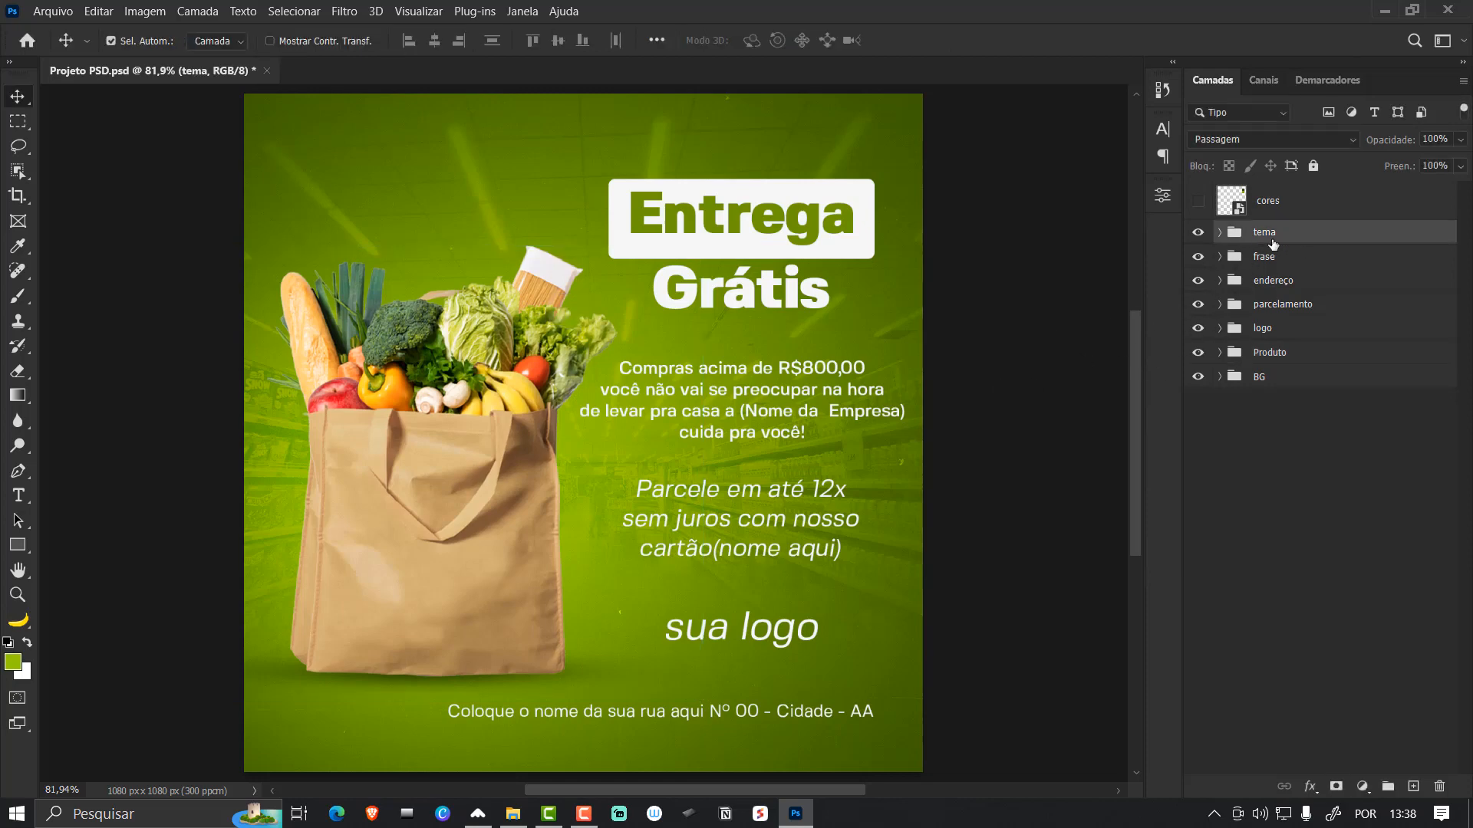
pyautogui.click(513, 813)
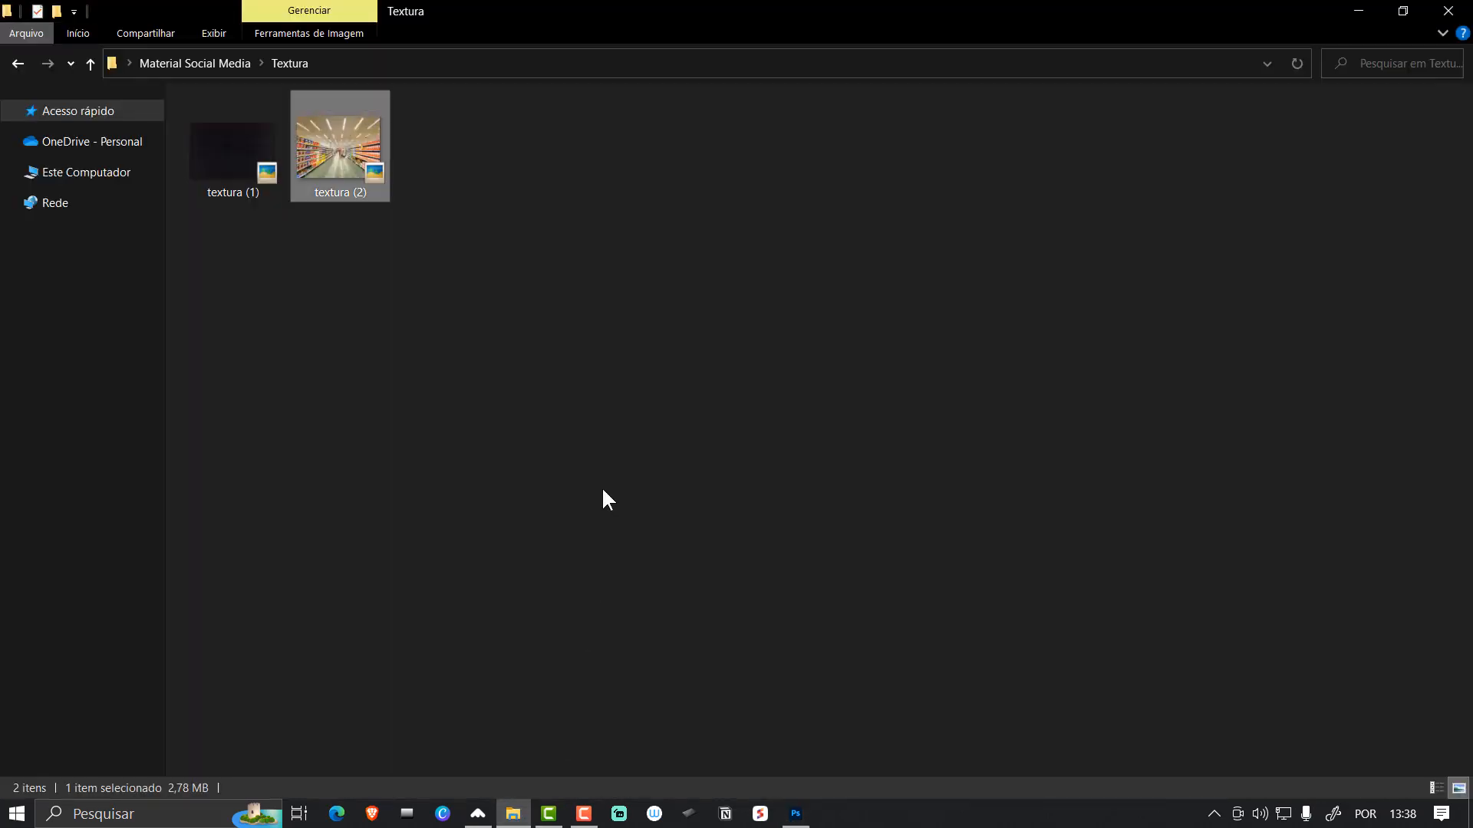
pyautogui.press('BackSpace')
pyautogui.doubleClick(288, 229)
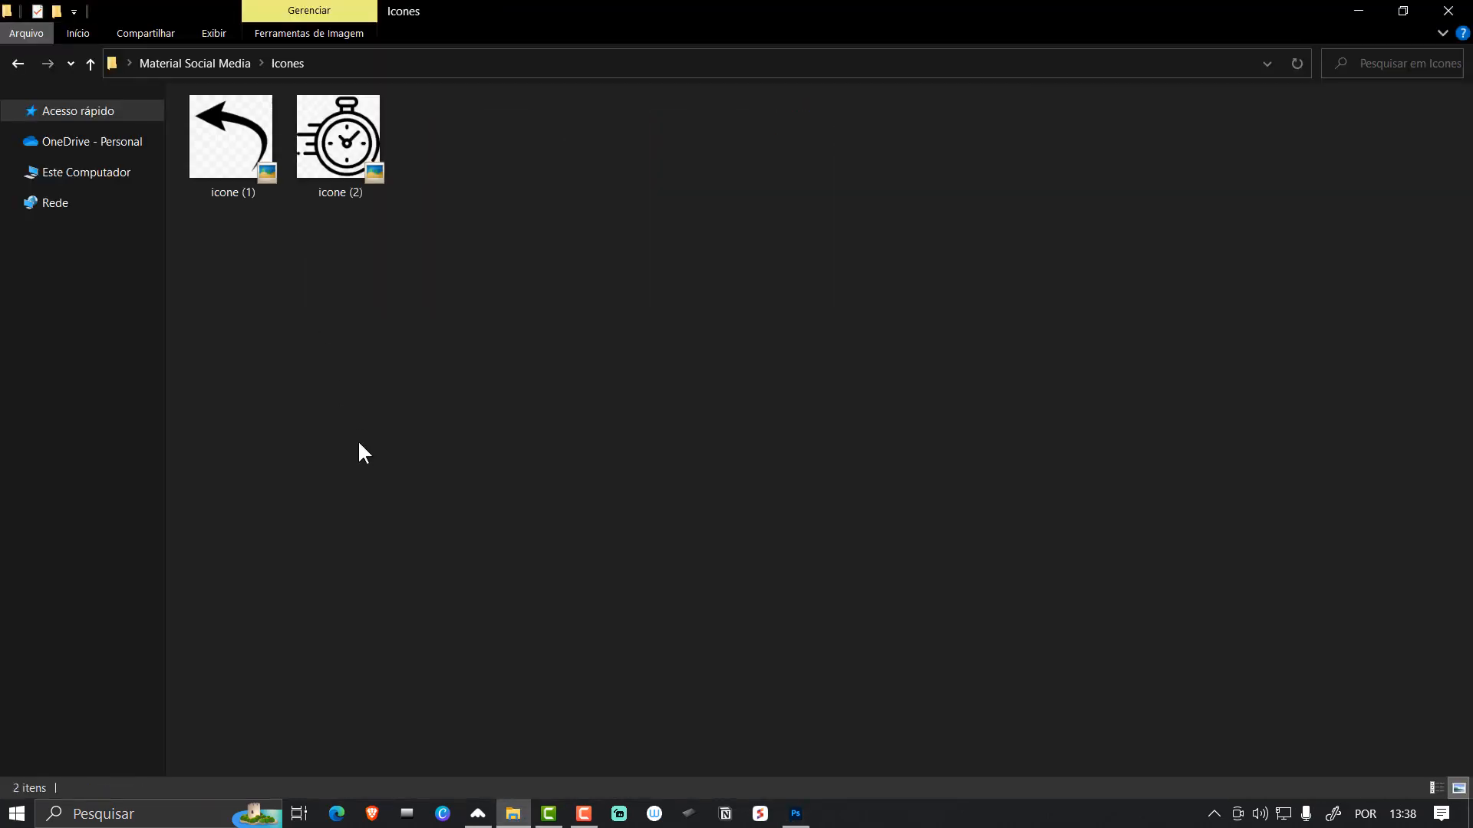
pyautogui.moveTo(257, 184); pyautogui.dragTo(592, 493)
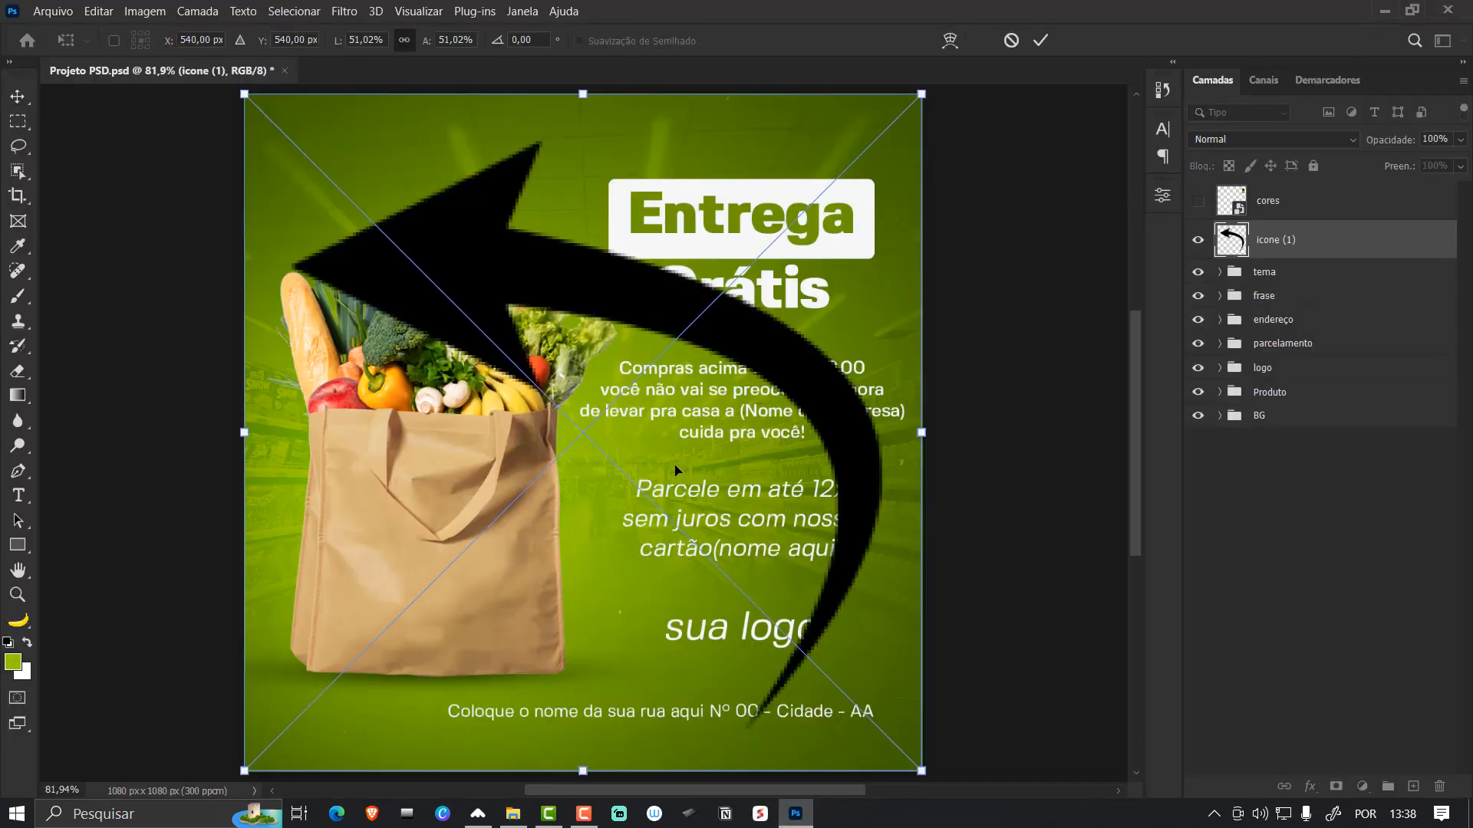
# - Flip the arrow icon horizontally, scale it to about 13.70%, and place it above the bag, pointing at the Entrega headline
pyautogui.rightClick(634, 406)
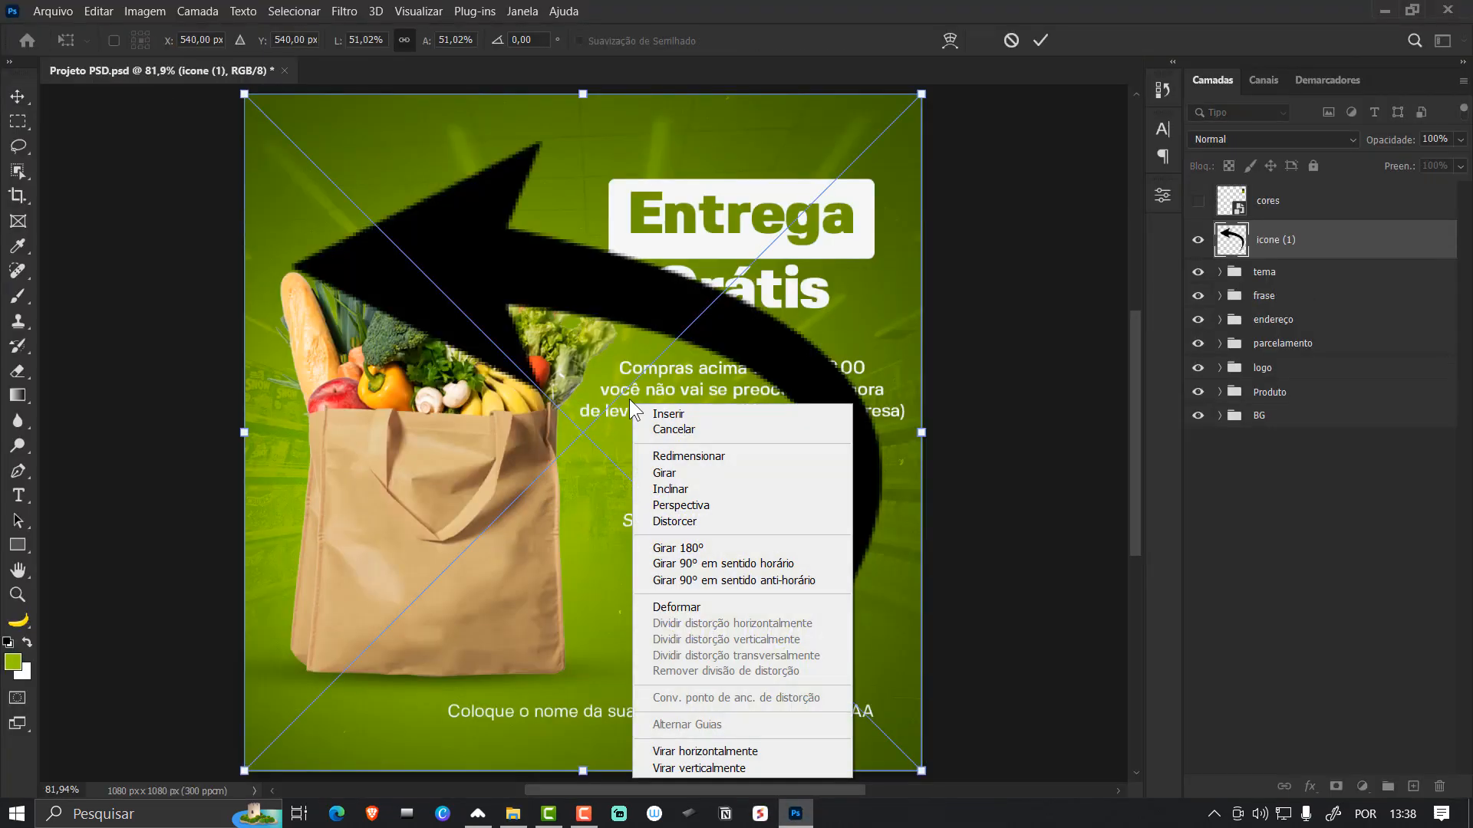
pyautogui.click(695, 754)
pyautogui.moveTo(932, 436); pyautogui.dragTo(681, 439)
pyautogui.moveTo(550, 415); pyautogui.dragTo(481, 246)
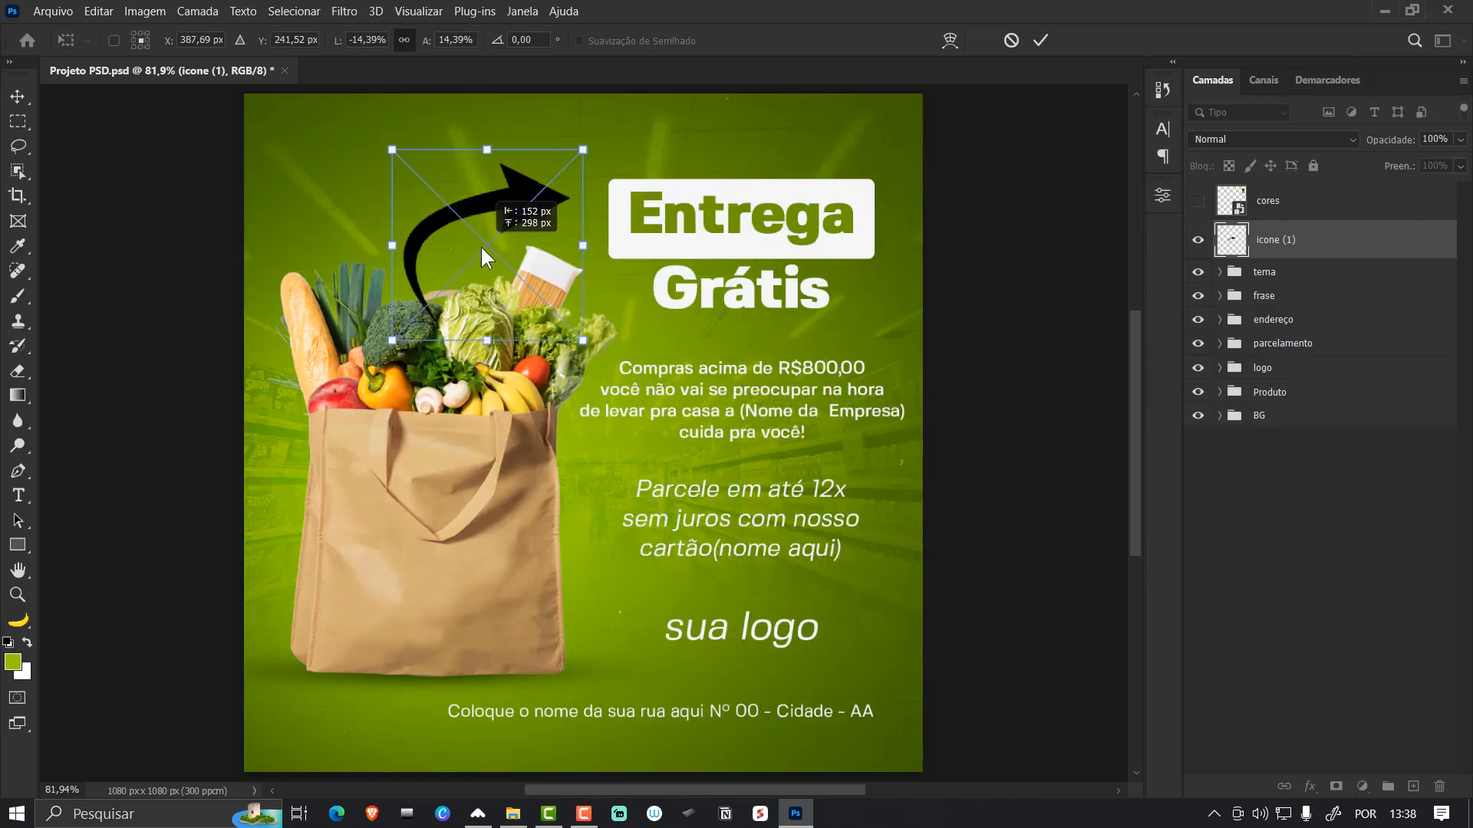
pyautogui.moveTo(582, 151); pyautogui.dragTo(575, 157)
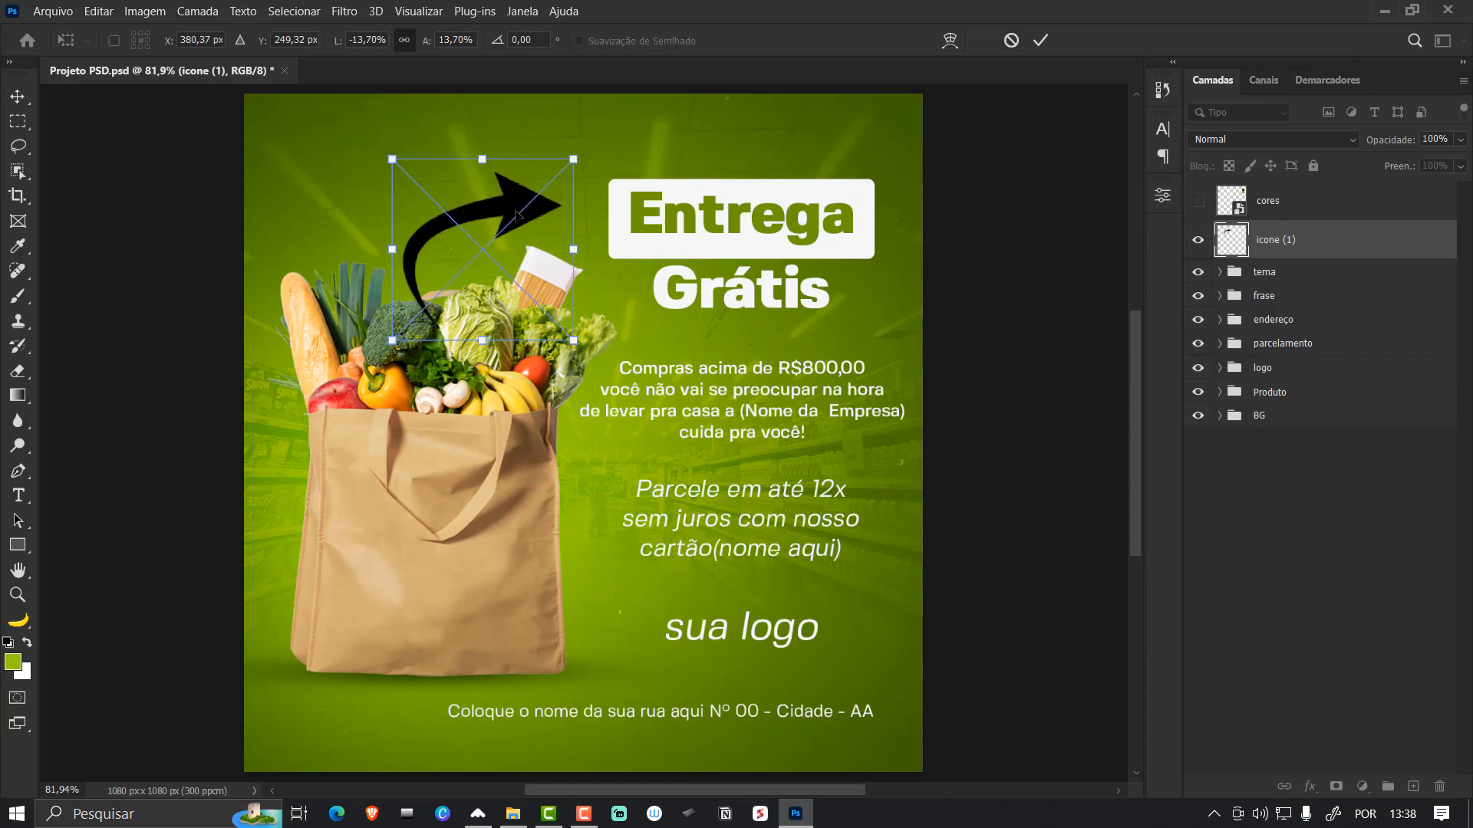
pyautogui.moveTo(515, 208); pyautogui.dragTo(520, 203)
pyautogui.press('Return')
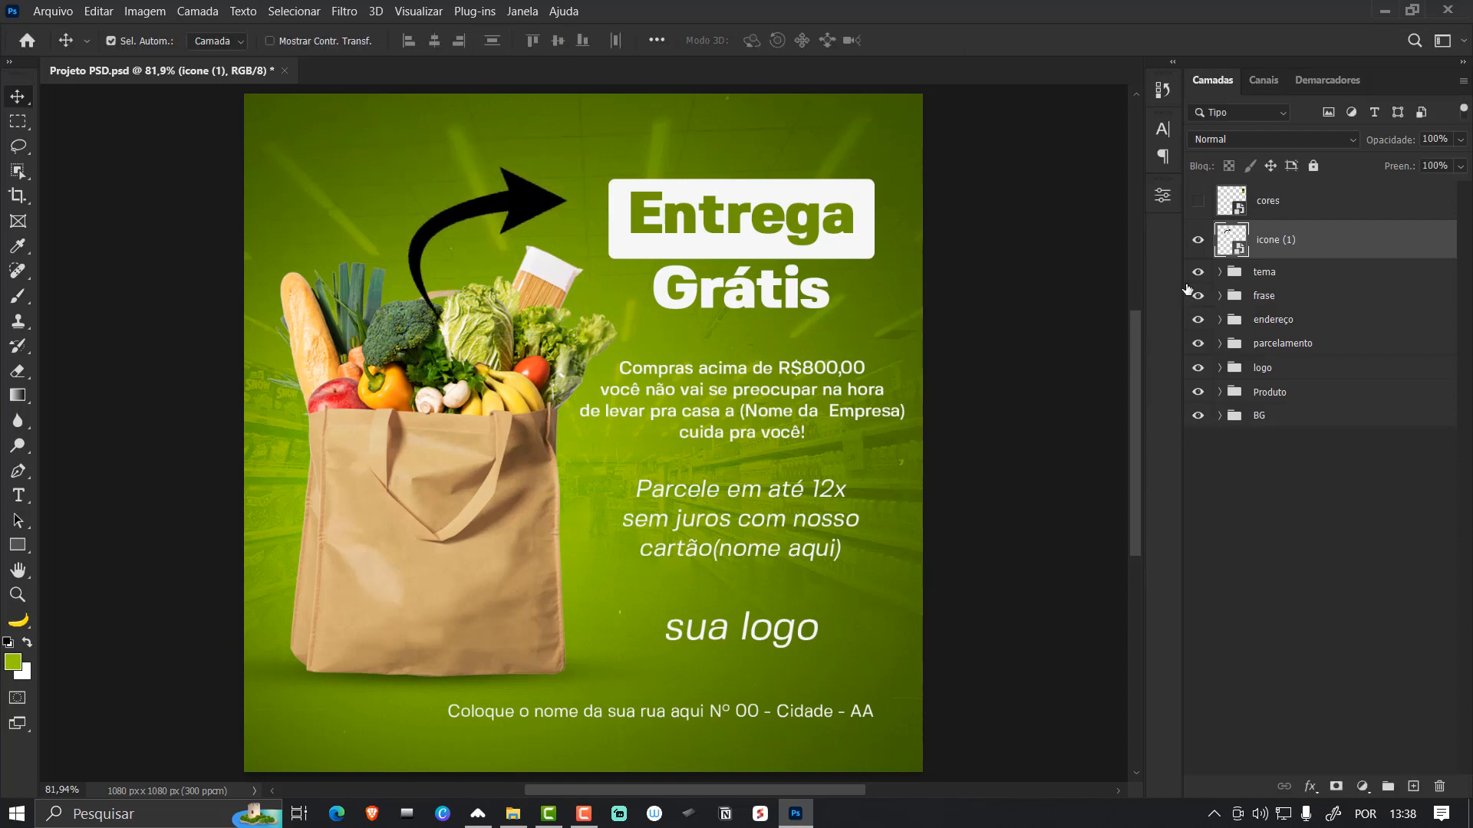
# - Move the tema, frase, parcelamento and logo groups up together to about X 792.5 px, Y 452 px
pyautogui.click(1304, 279)
pyautogui.keyDown('ctrl'); pyautogui.click(1300, 299); pyautogui.keyUp('ctrl')
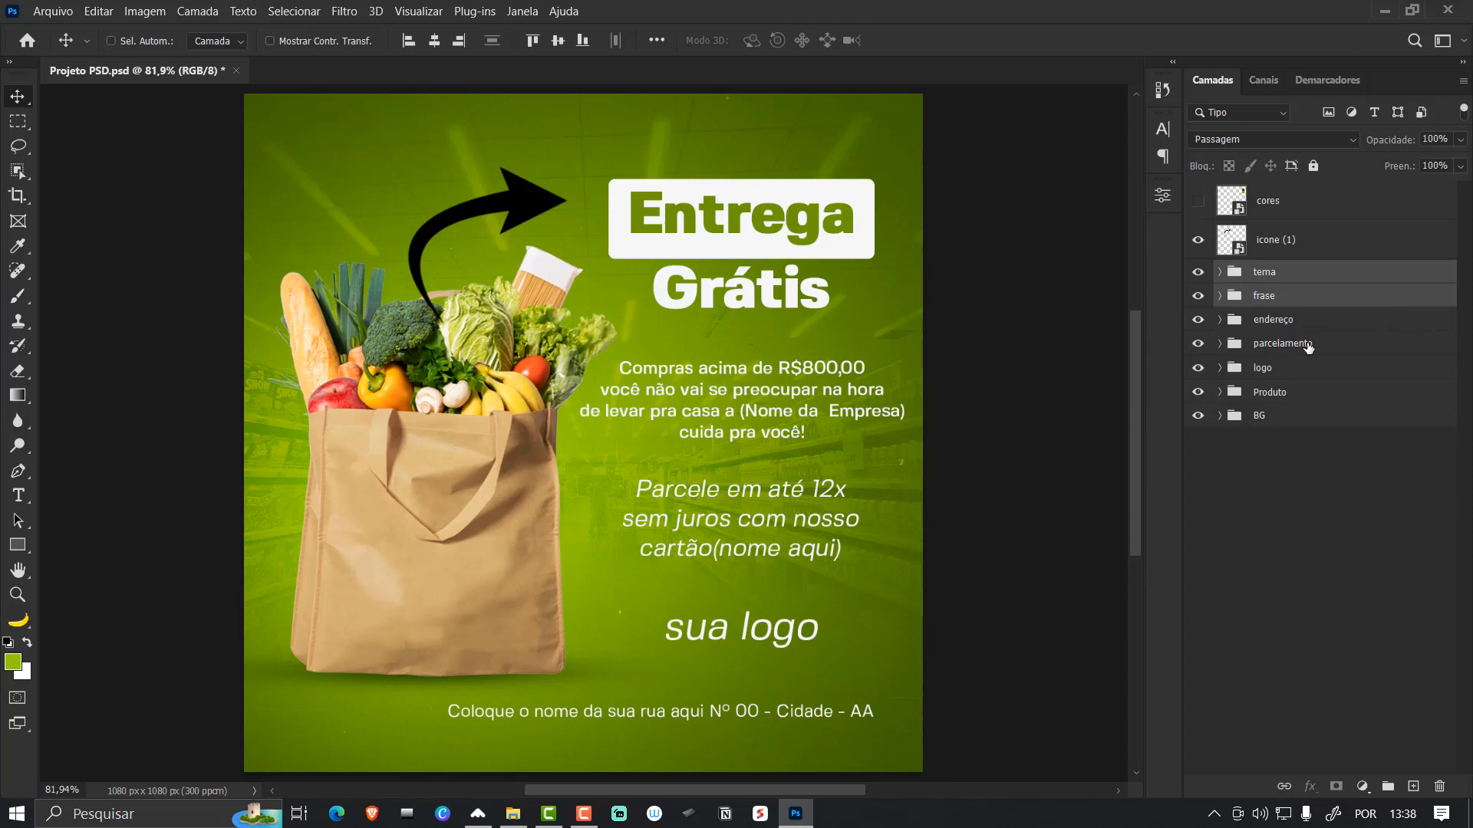
pyautogui.keyDown('ctrl'); pyautogui.click(1307, 345); pyautogui.keyUp('ctrl')
pyautogui.keyDown('ctrl'); pyautogui.click(1292, 375); pyautogui.keyUp('ctrl')
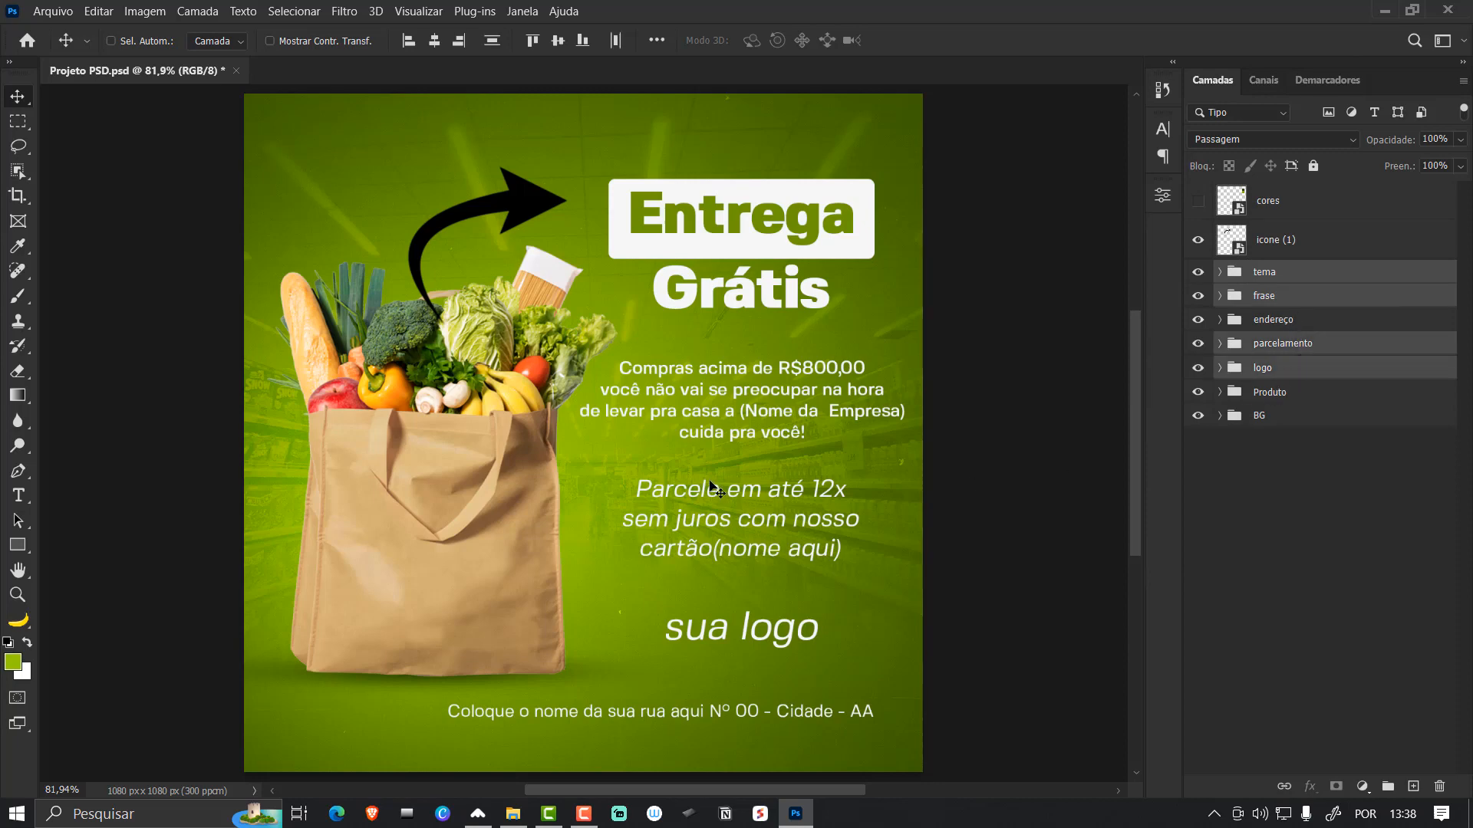
pyautogui.hotkey('ctrl', 't')
pyautogui.moveTo(745, 408); pyautogui.dragTo(743, 385)
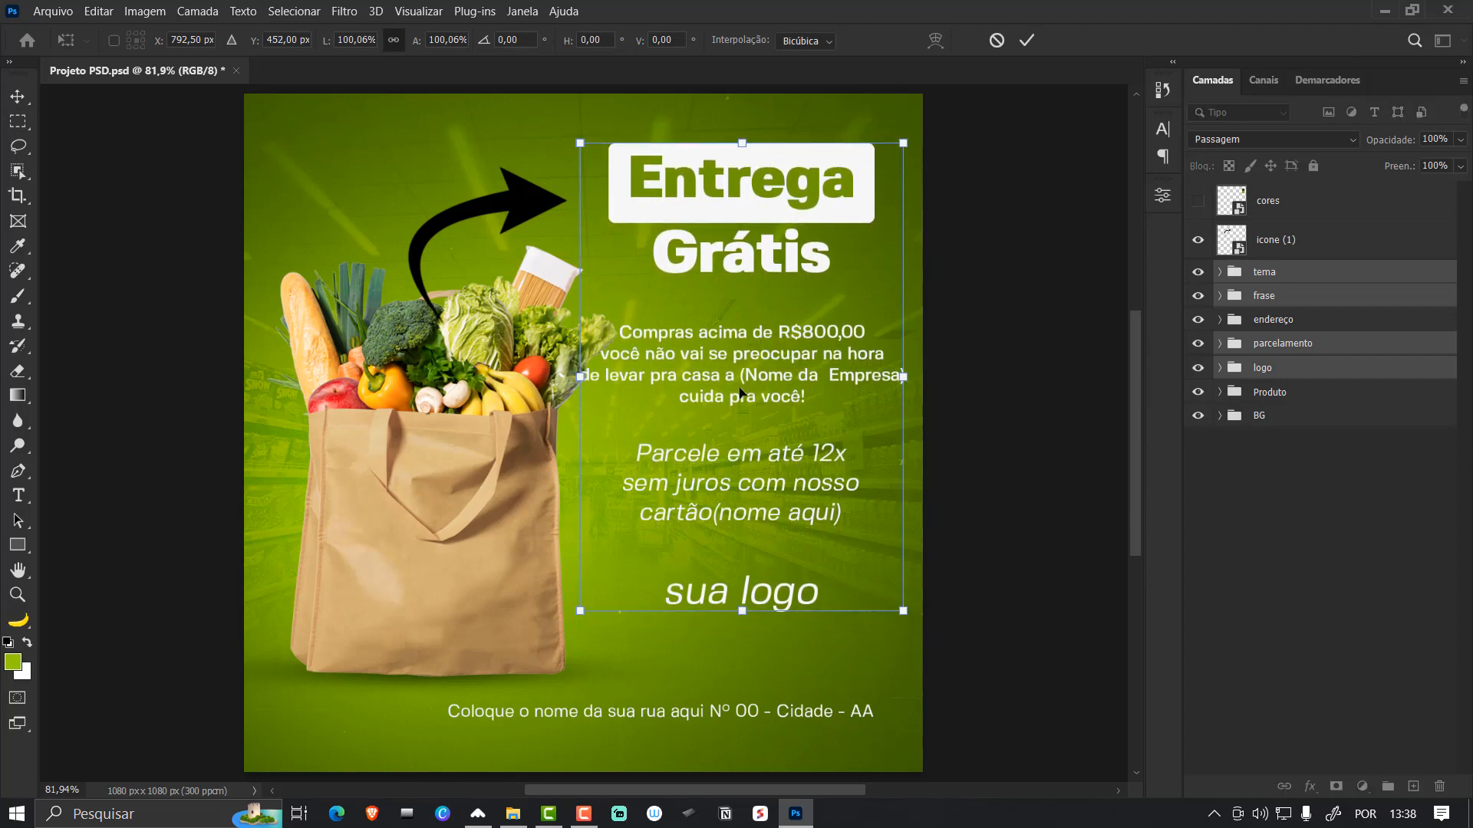
pyautogui.press('Return')
# - Scale the Produto group down to about 94.57%, reposition the bag beside the texts, and deselect it
pyautogui.click(1313, 328)
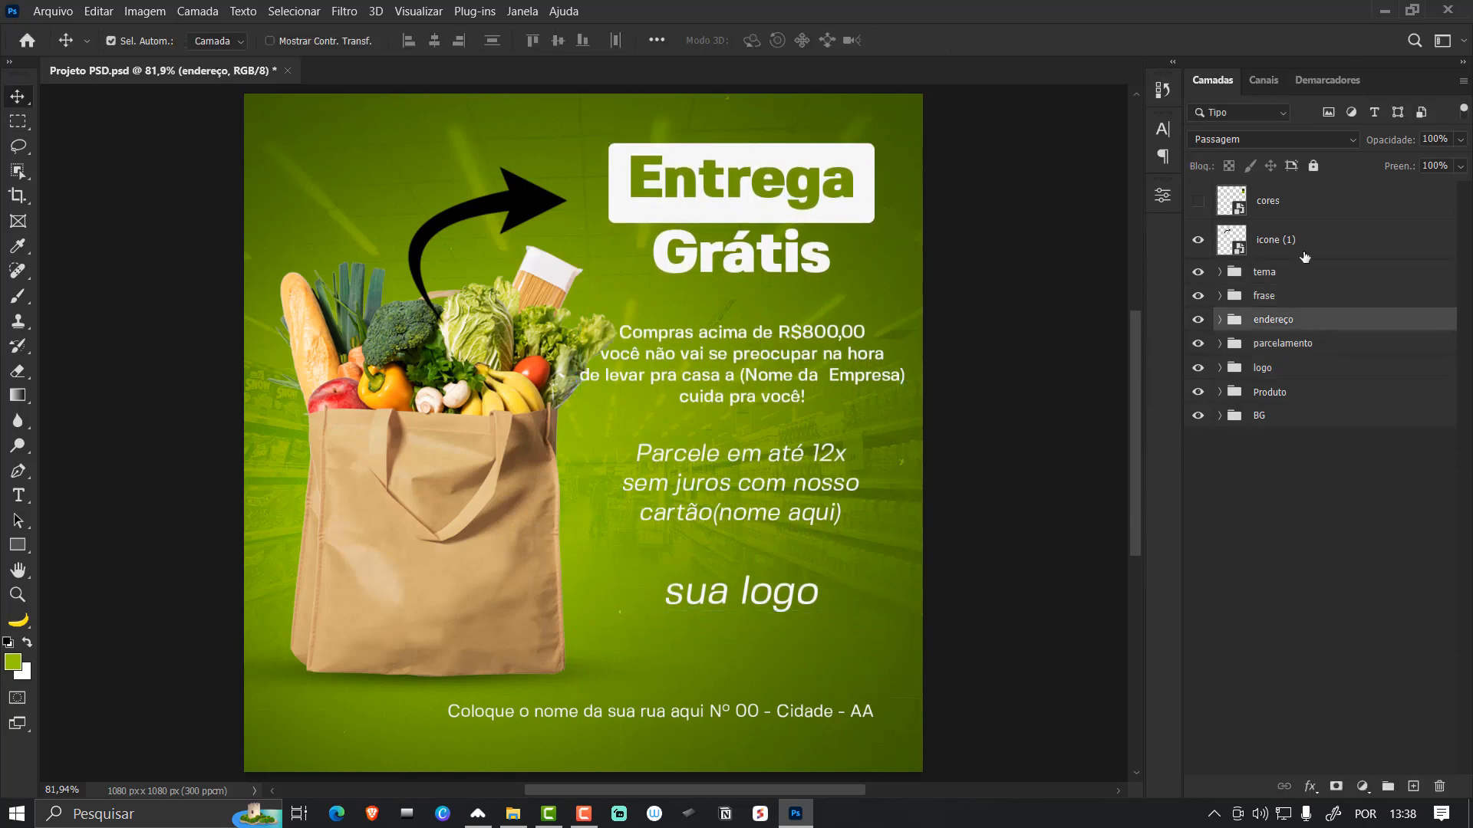
pyautogui.click(1293, 391)
pyautogui.hotkey('ctrl', 't')
pyautogui.moveTo(504, 466); pyautogui.dragTo(487, 467)
pyautogui.moveTo(684, 245); pyautogui.dragTo(671, 257)
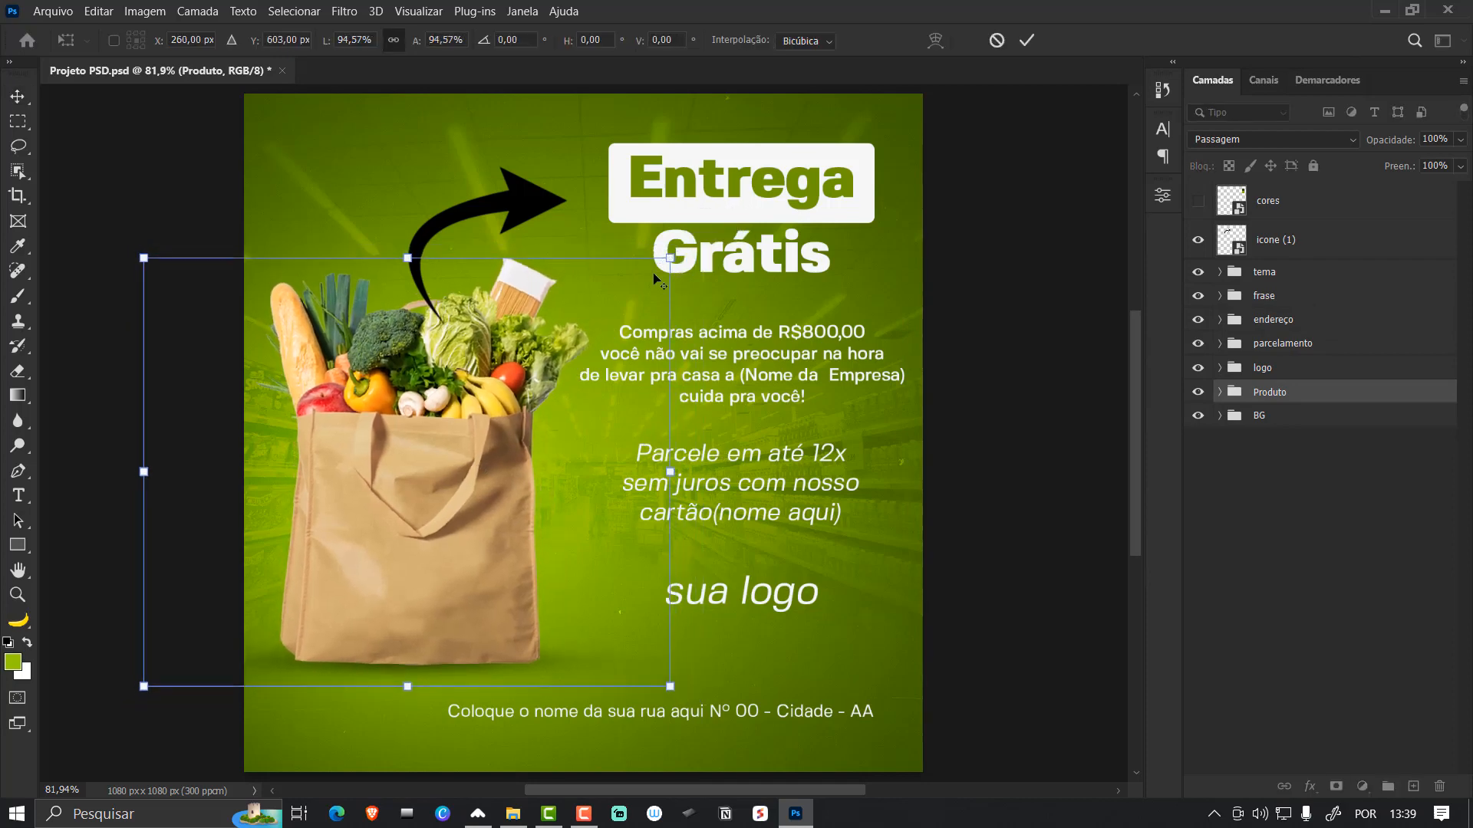
pyautogui.moveTo(579, 308); pyautogui.dragTo(588, 302)
pyautogui.press('Return')
pyautogui.click(992, 305)
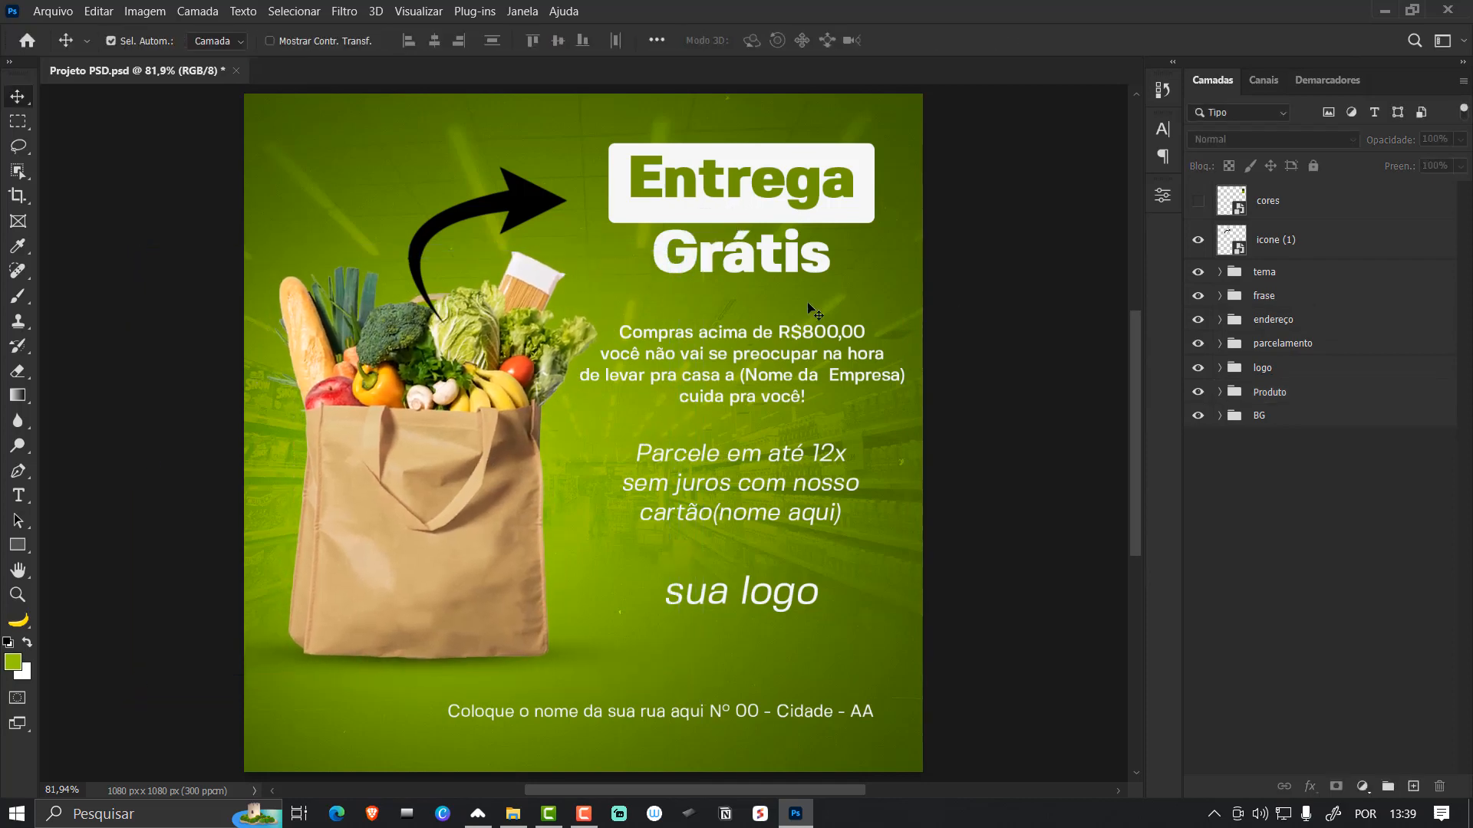
# - Shrink the arrow icon slightly and move it up between the bag and the Entrega headline
pyautogui.click(561, 237)
pyautogui.hotkey('ctrl', 't')
pyautogui.moveTo(583, 149); pyautogui.dragTo(588, 160)
pyautogui.moveTo(485, 201); pyautogui.dragTo(493, 180)
pyautogui.press('Return')
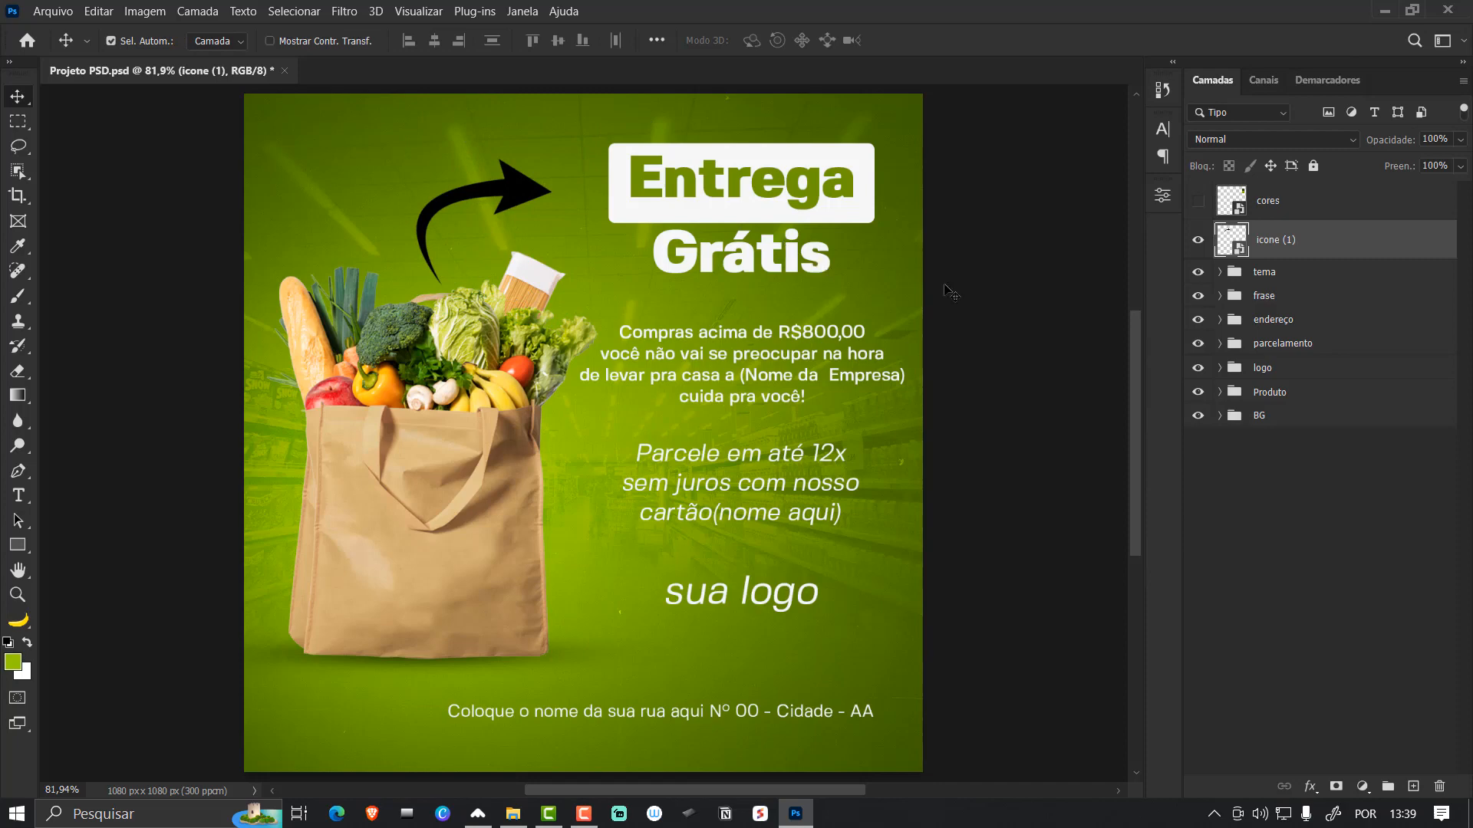
# - Apply an off-white f7f7f6 Color Overlay at 100% opacity to the icone (1) arrow layer and collapse its effects
pyautogui.rightClick(1374, 246)
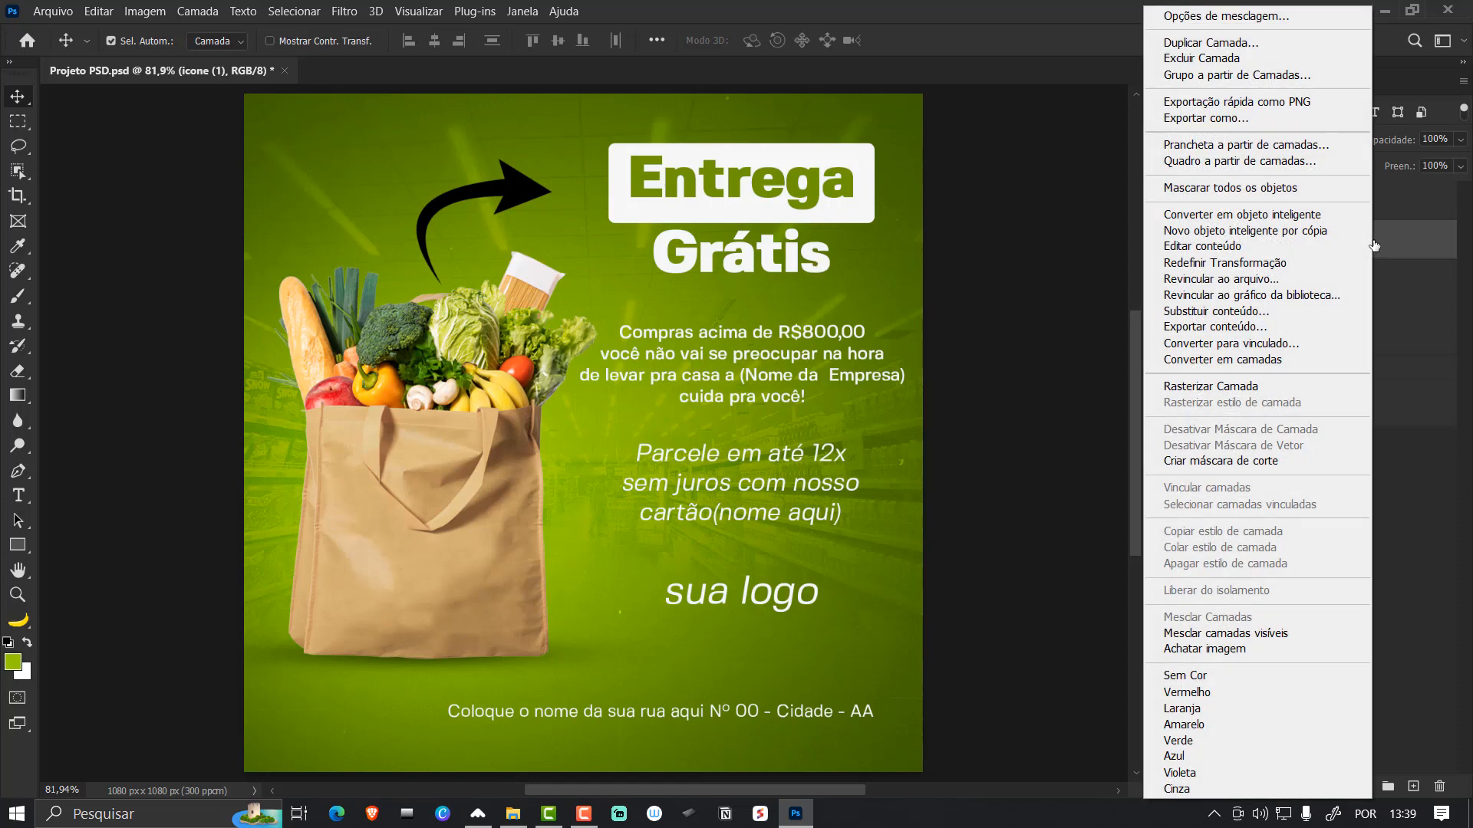
pyautogui.click(1232, 21)
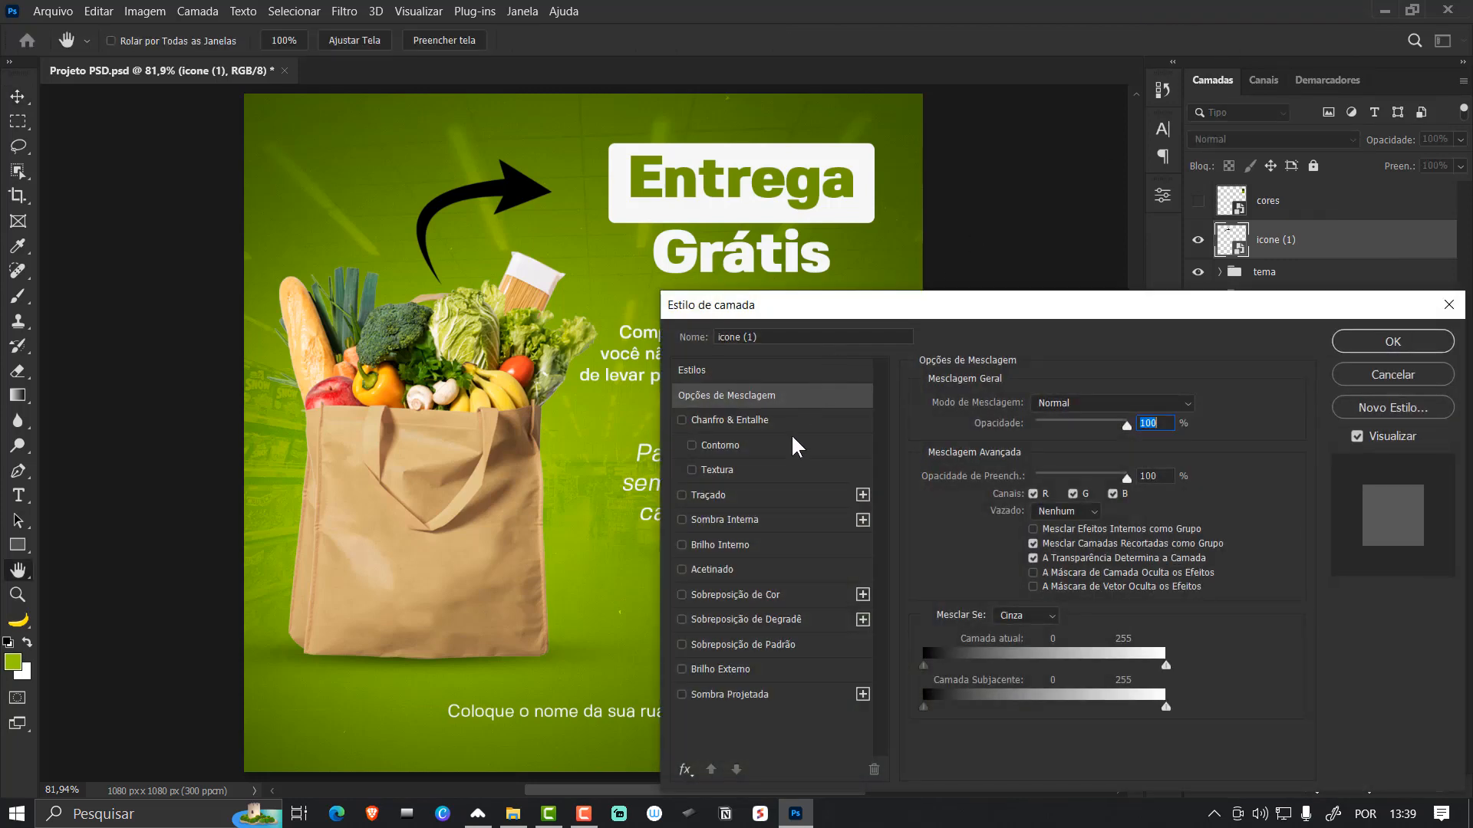
pyautogui.click(806, 597)
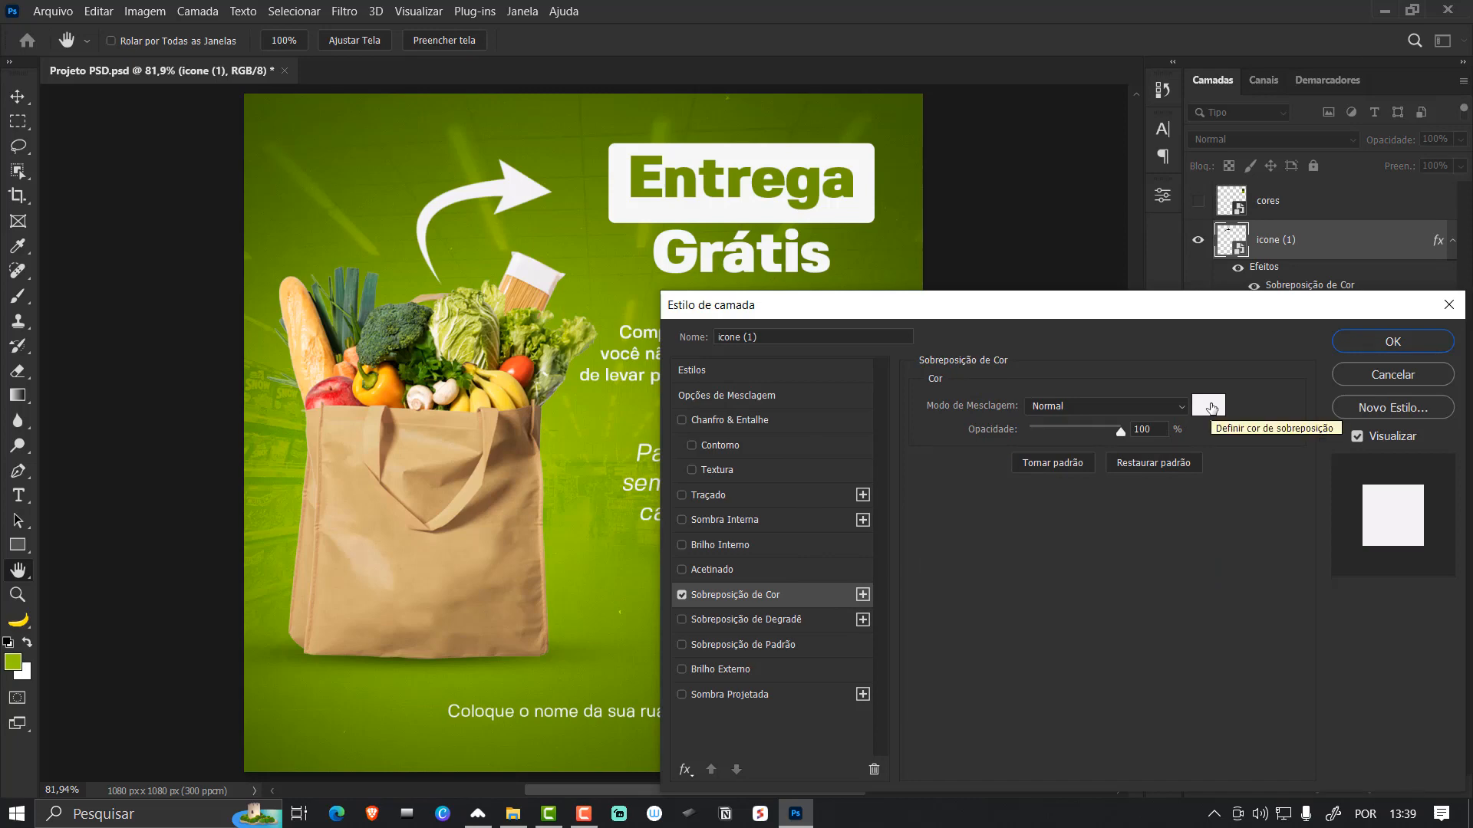
pyautogui.click(1211, 408)
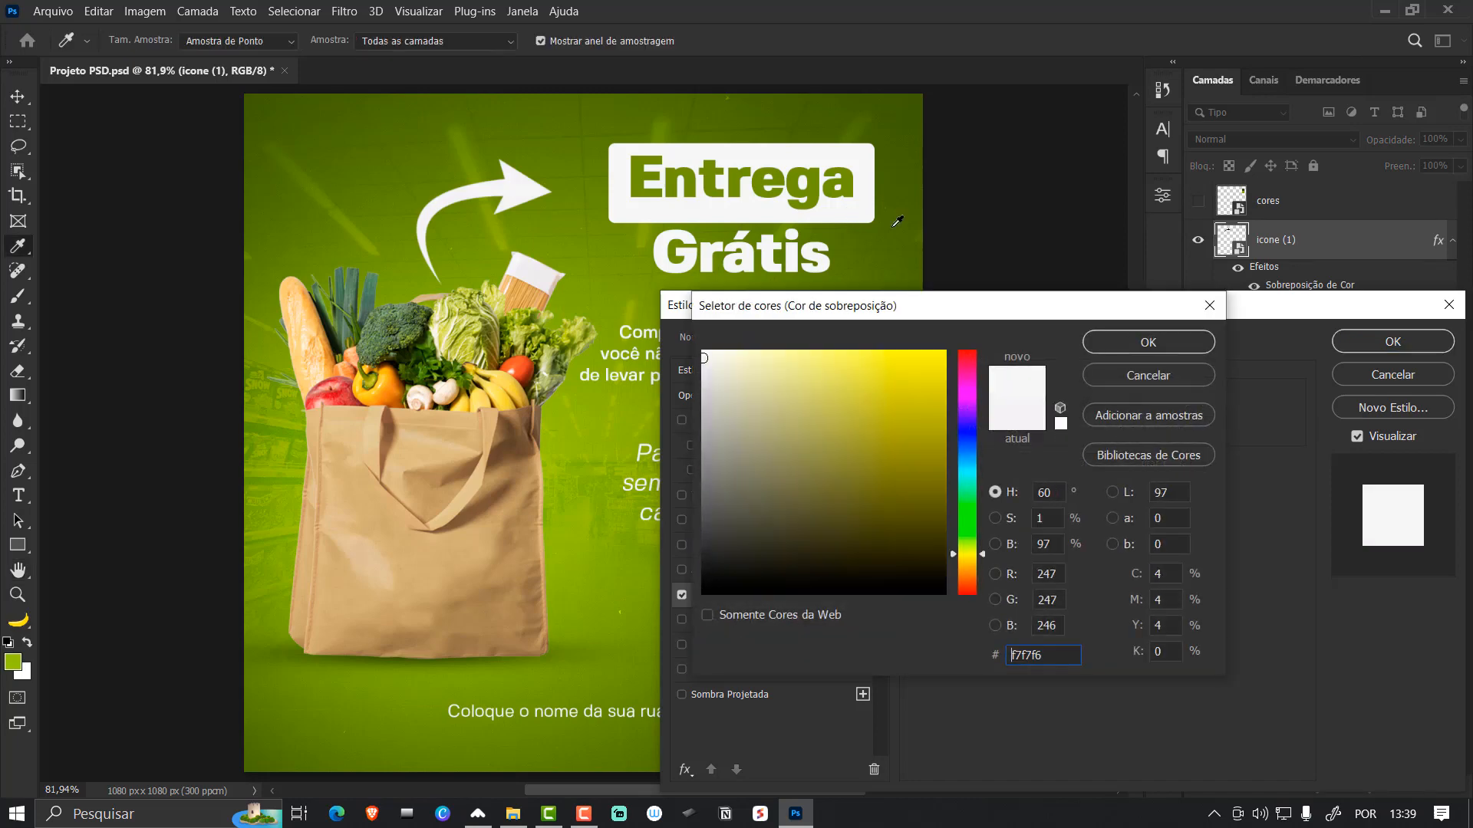
pyautogui.click(1182, 368)
pyautogui.click(1365, 380)
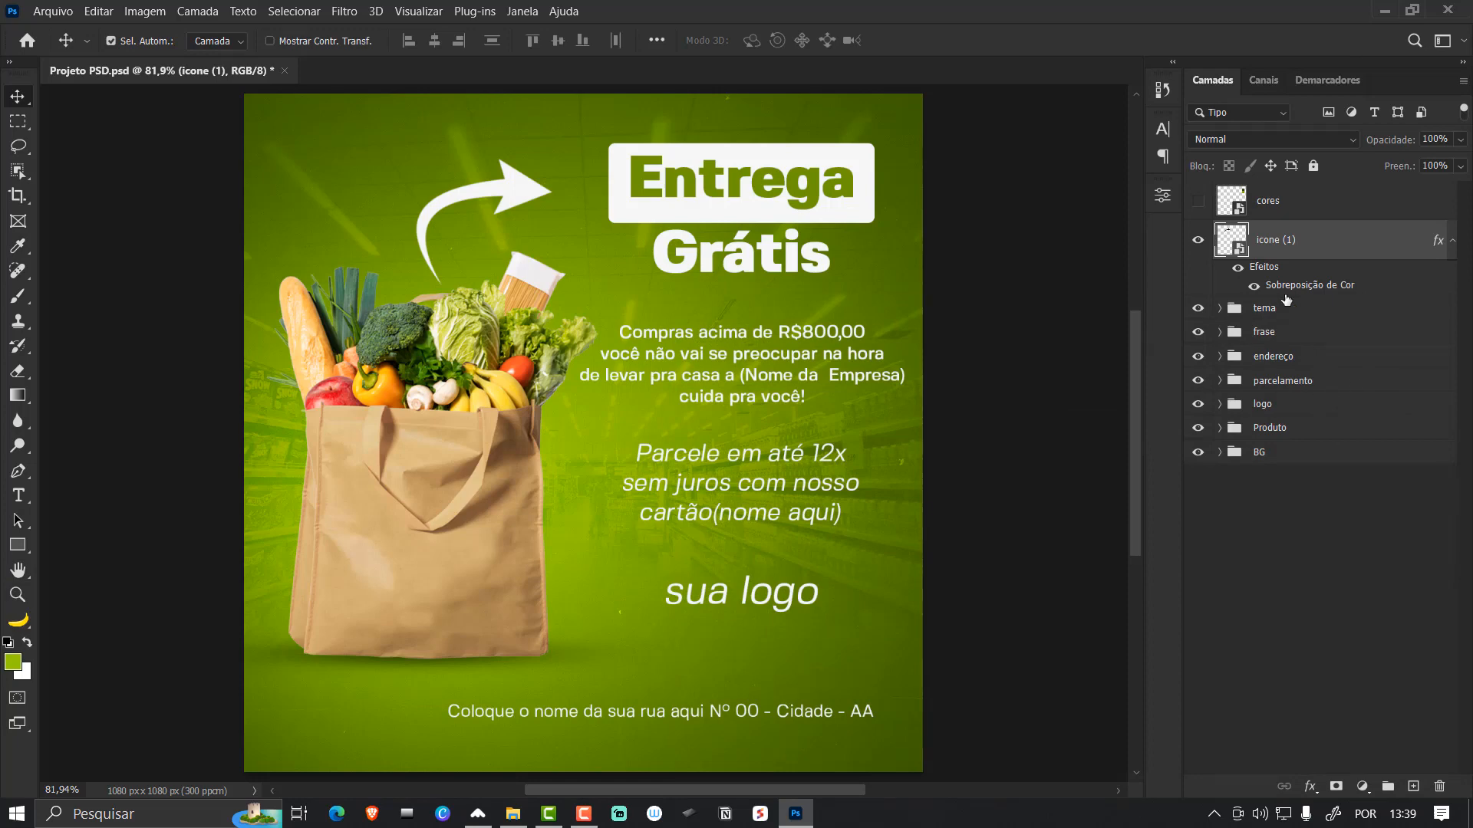
pyautogui.click(1452, 241)
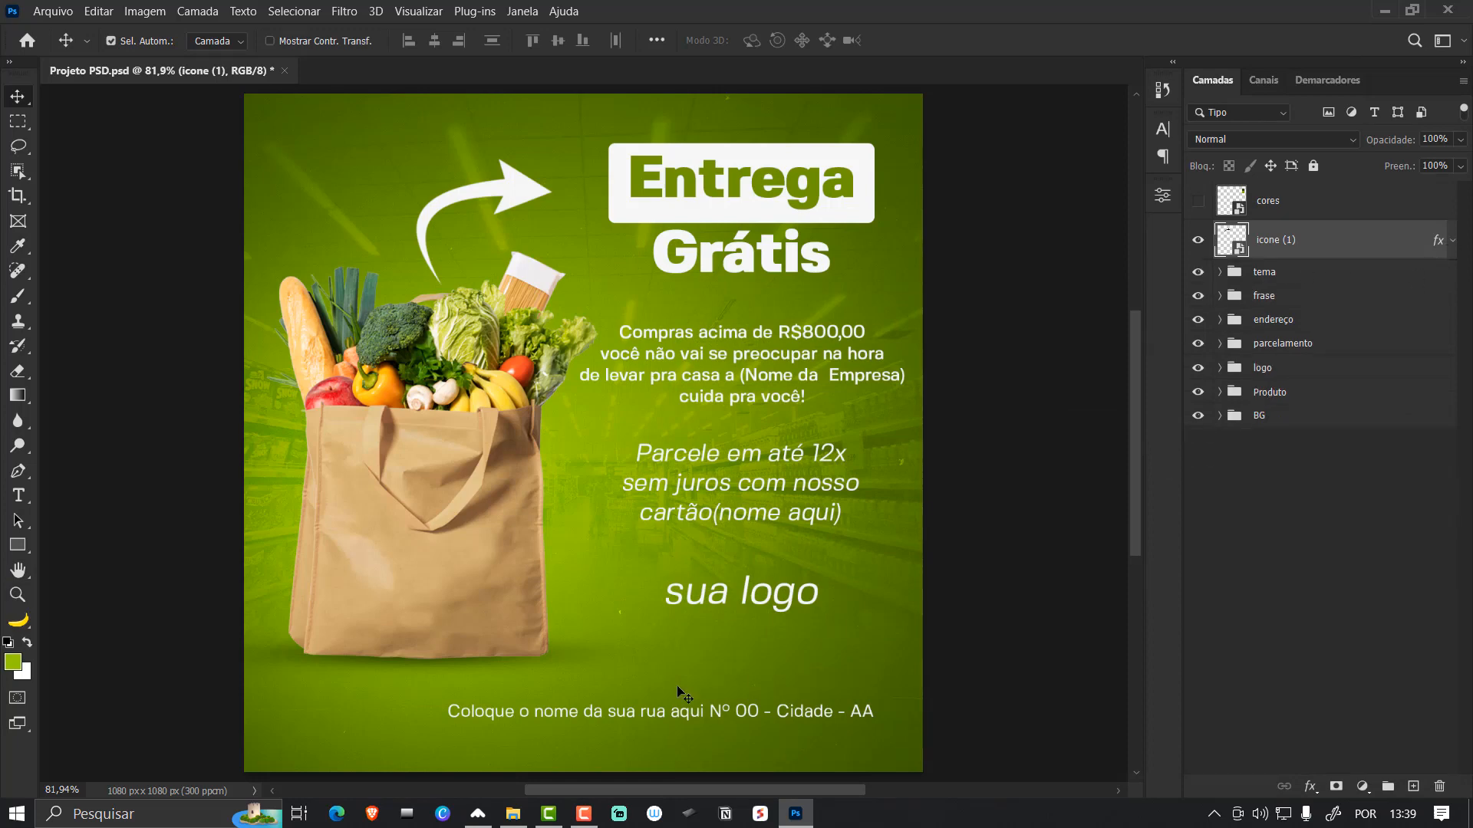
# - Place icone (2) from the Icones folder, scaled to about 2.73% at X 217.51 px, Y 150.20 px, beside the arrow
pyautogui.click(513, 814)
pyautogui.click(333, 169)
pyautogui.moveTo(332, 167); pyautogui.dragTo(579, 503)
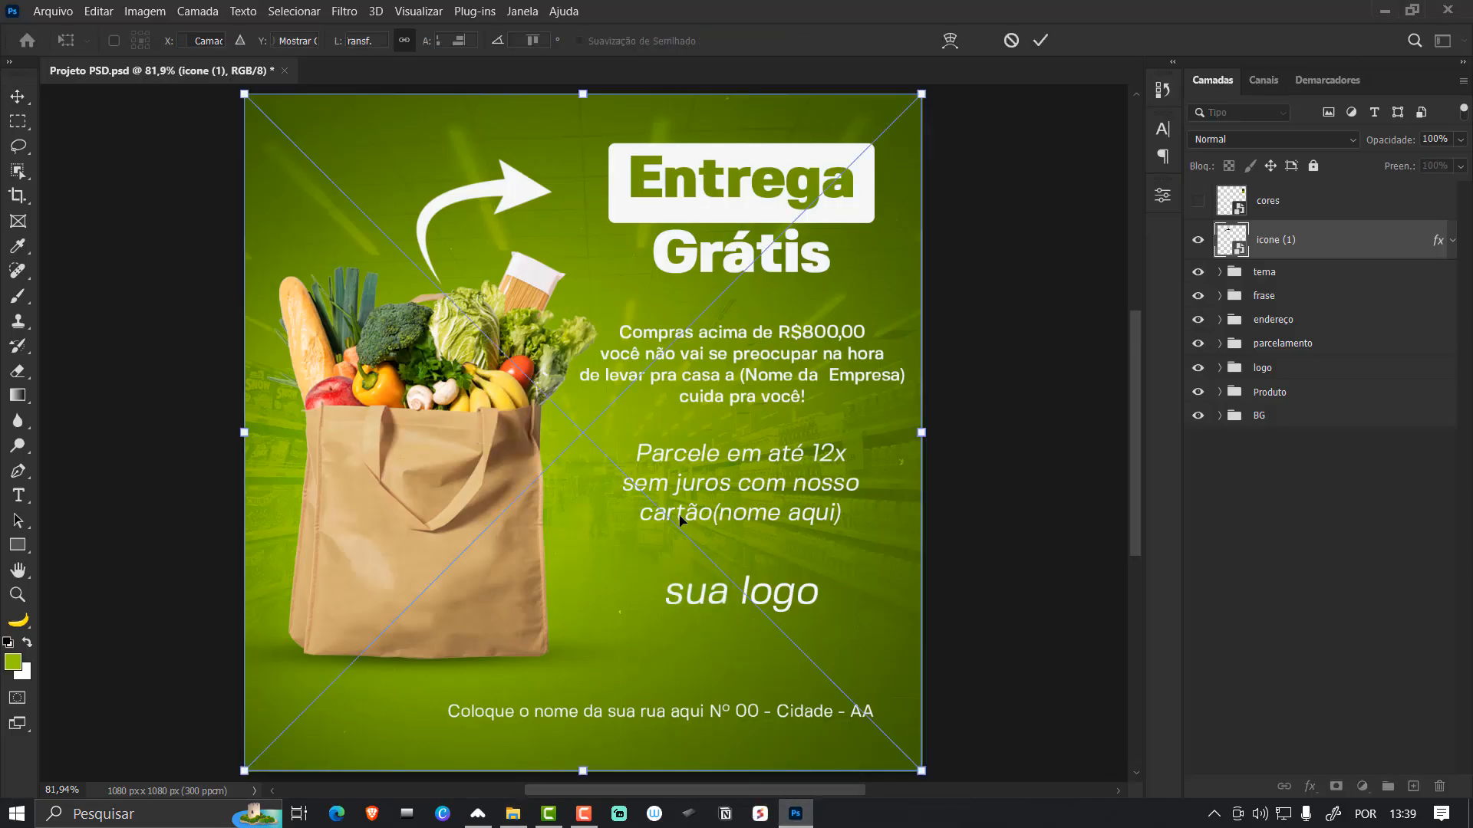
pyautogui.moveTo(930, 439); pyautogui.dragTo(378, 186)
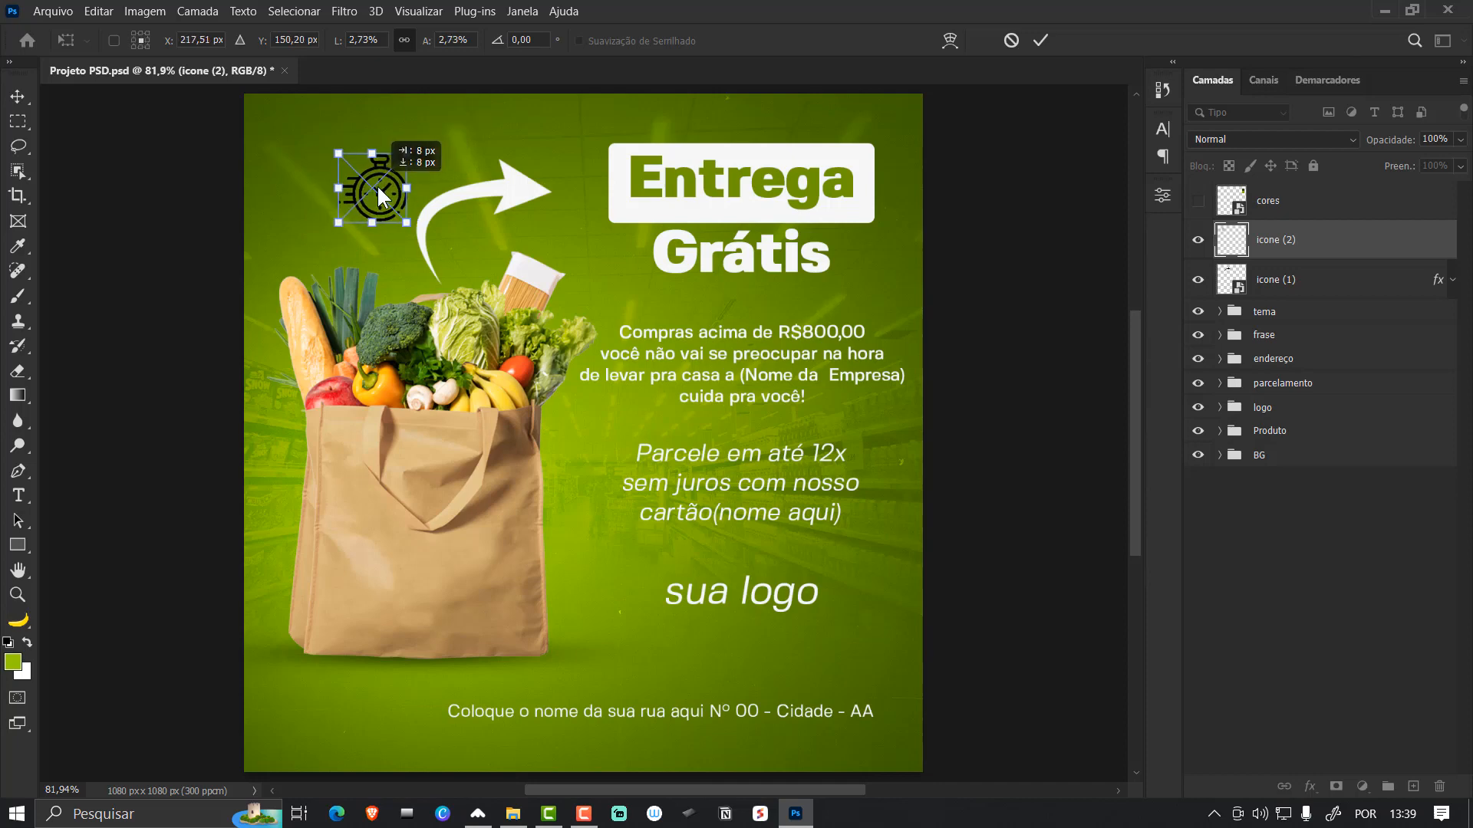
pyautogui.press('Return')
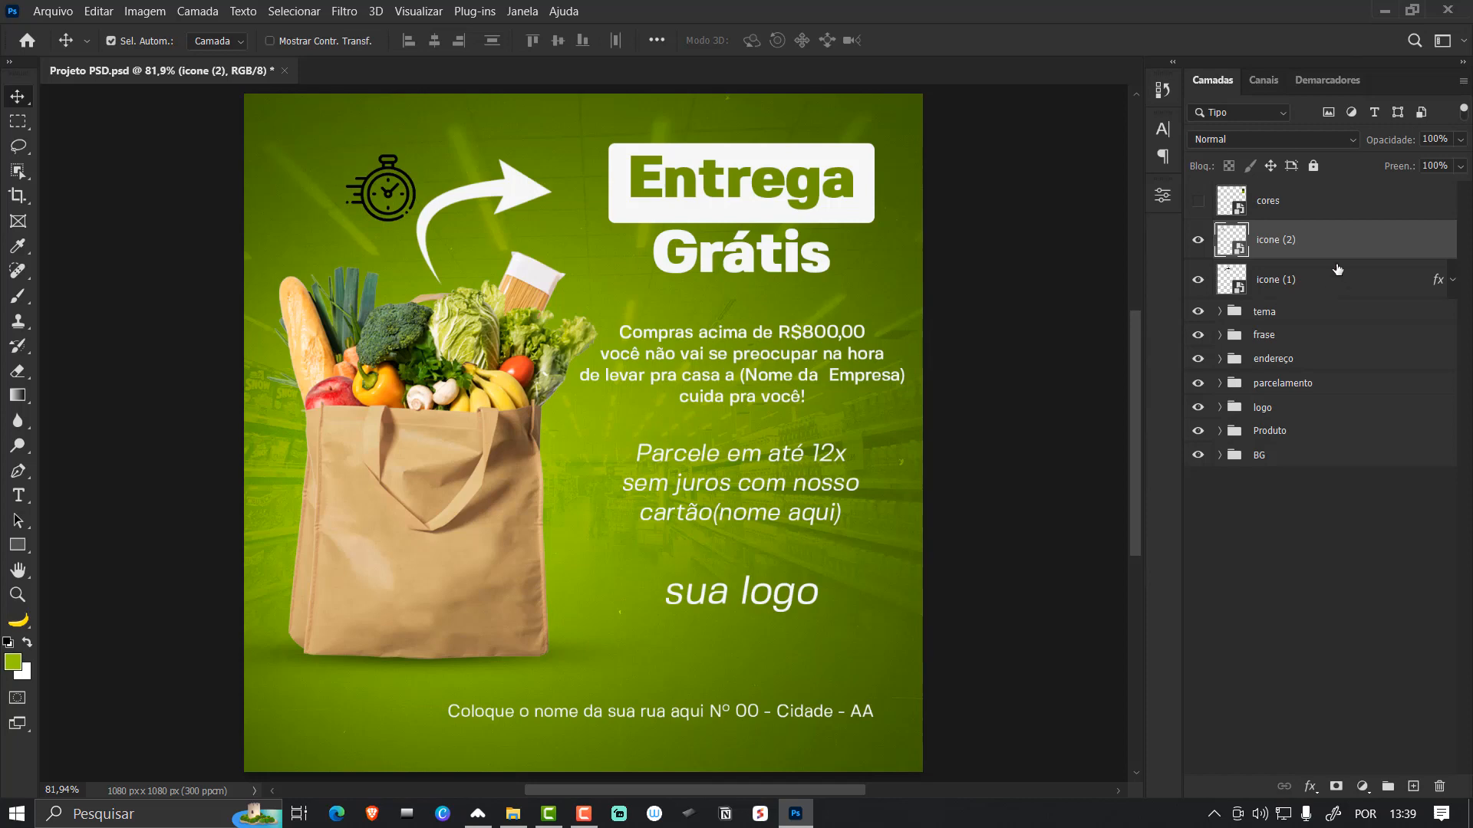
pyautogui.rightClick(1383, 249)
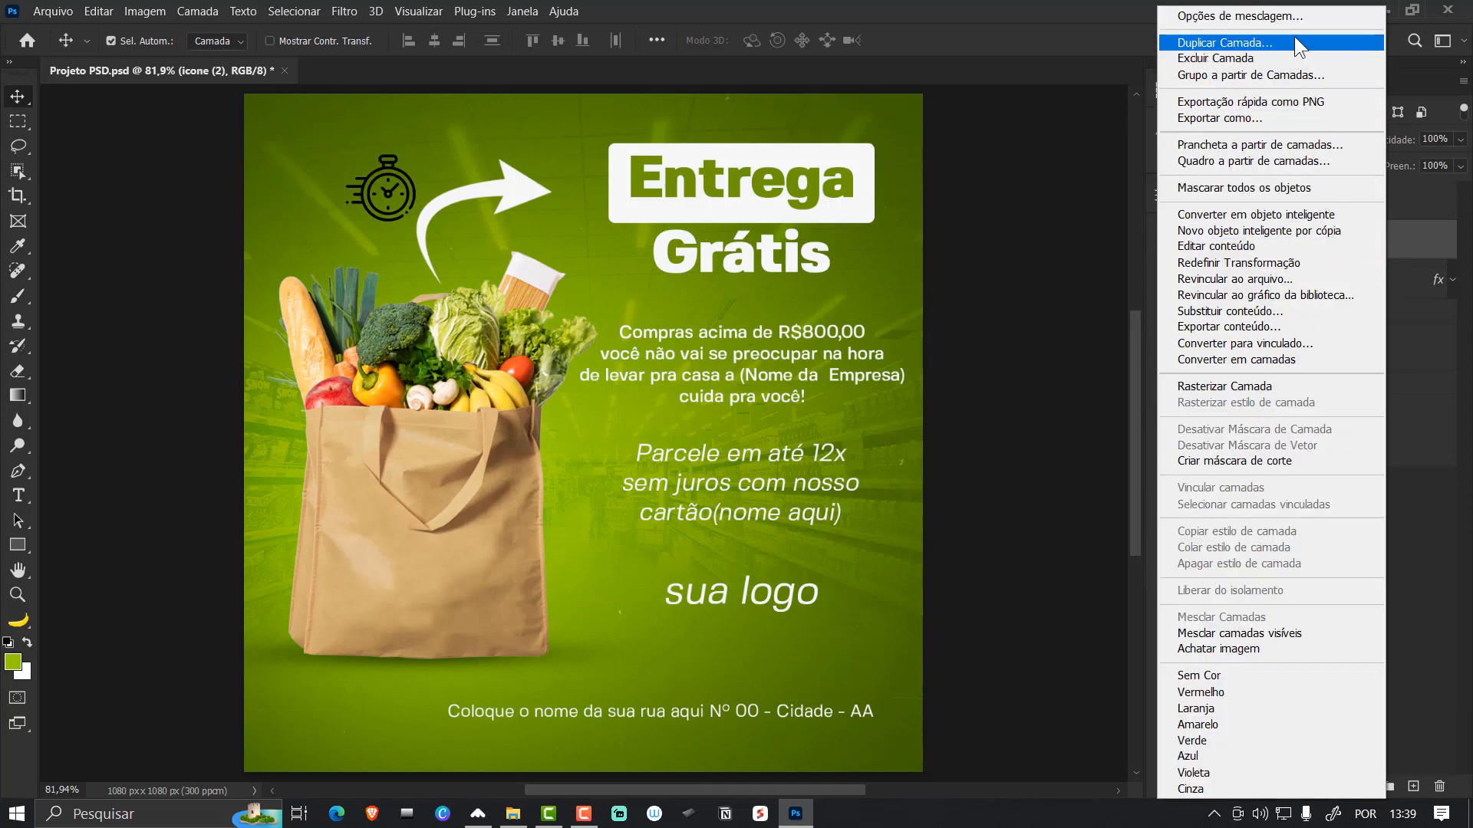
pyautogui.click(1265, 16)
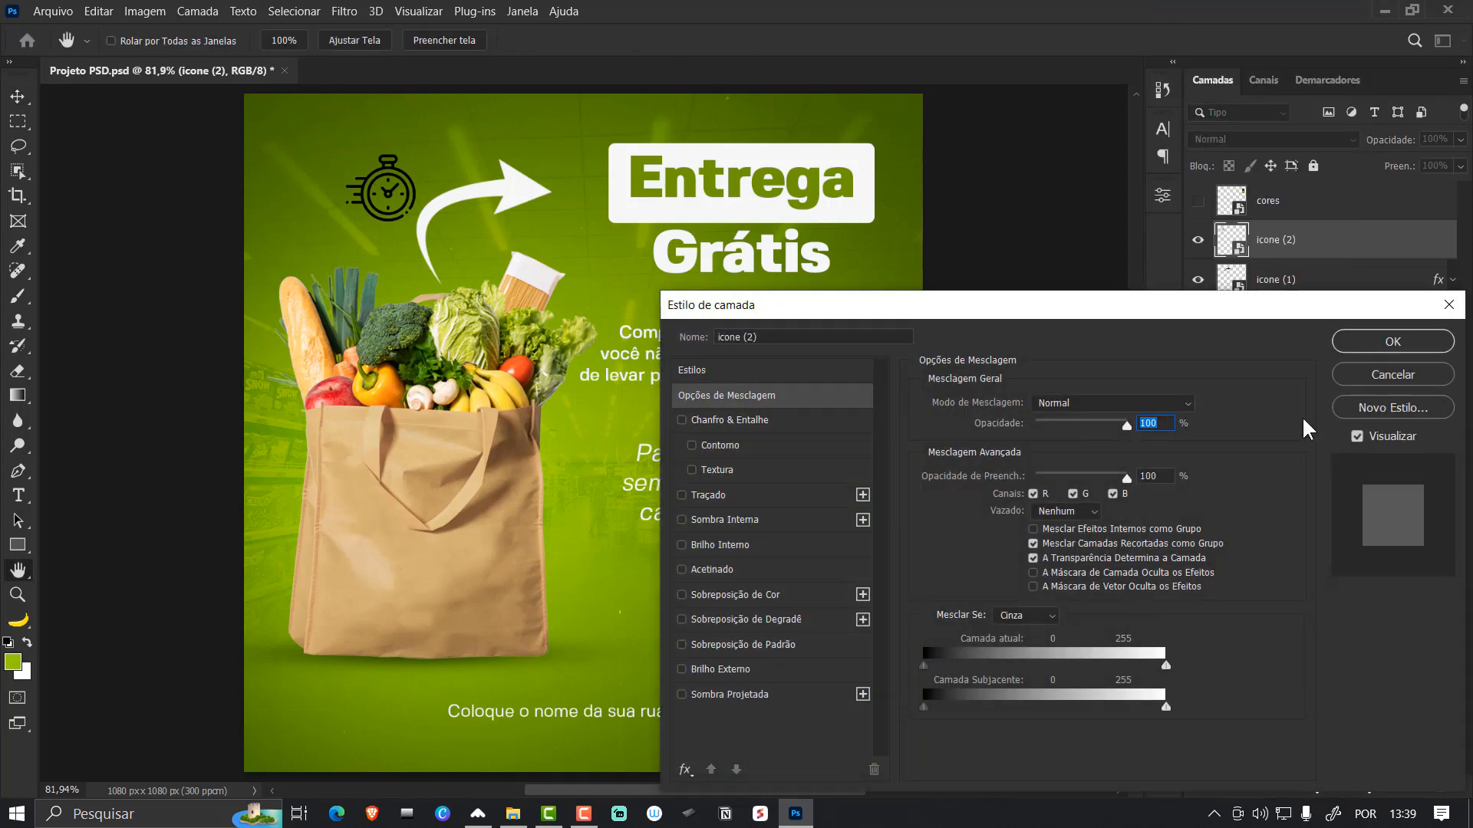
pyautogui.click(1378, 381)
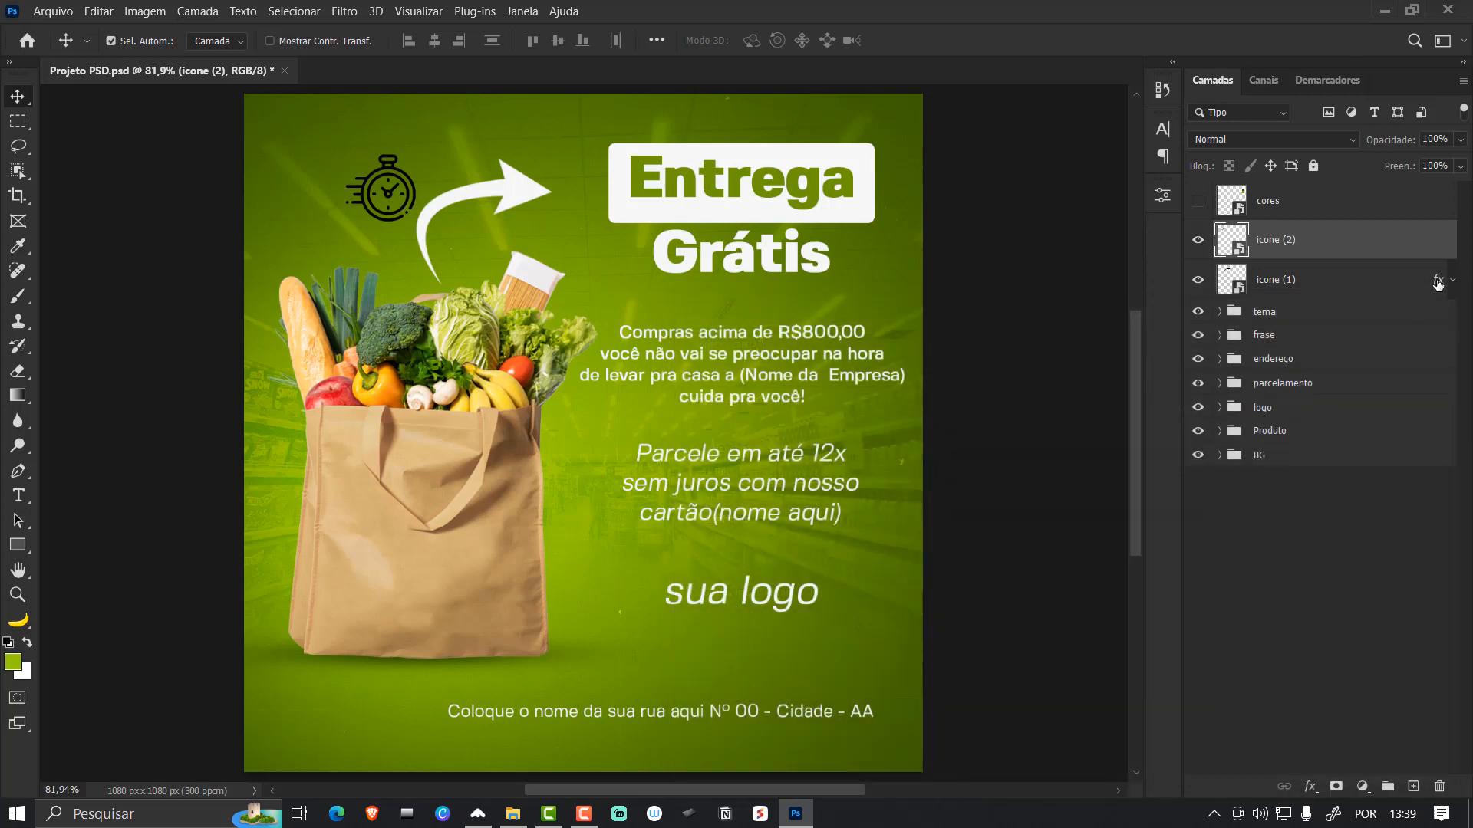
# - Transfer the Color Overlay style from icone (1) to the stopwatch layer icone (2) and collapse its effects
pyautogui.moveTo(1437, 282); pyautogui.dragTo(1366, 241)
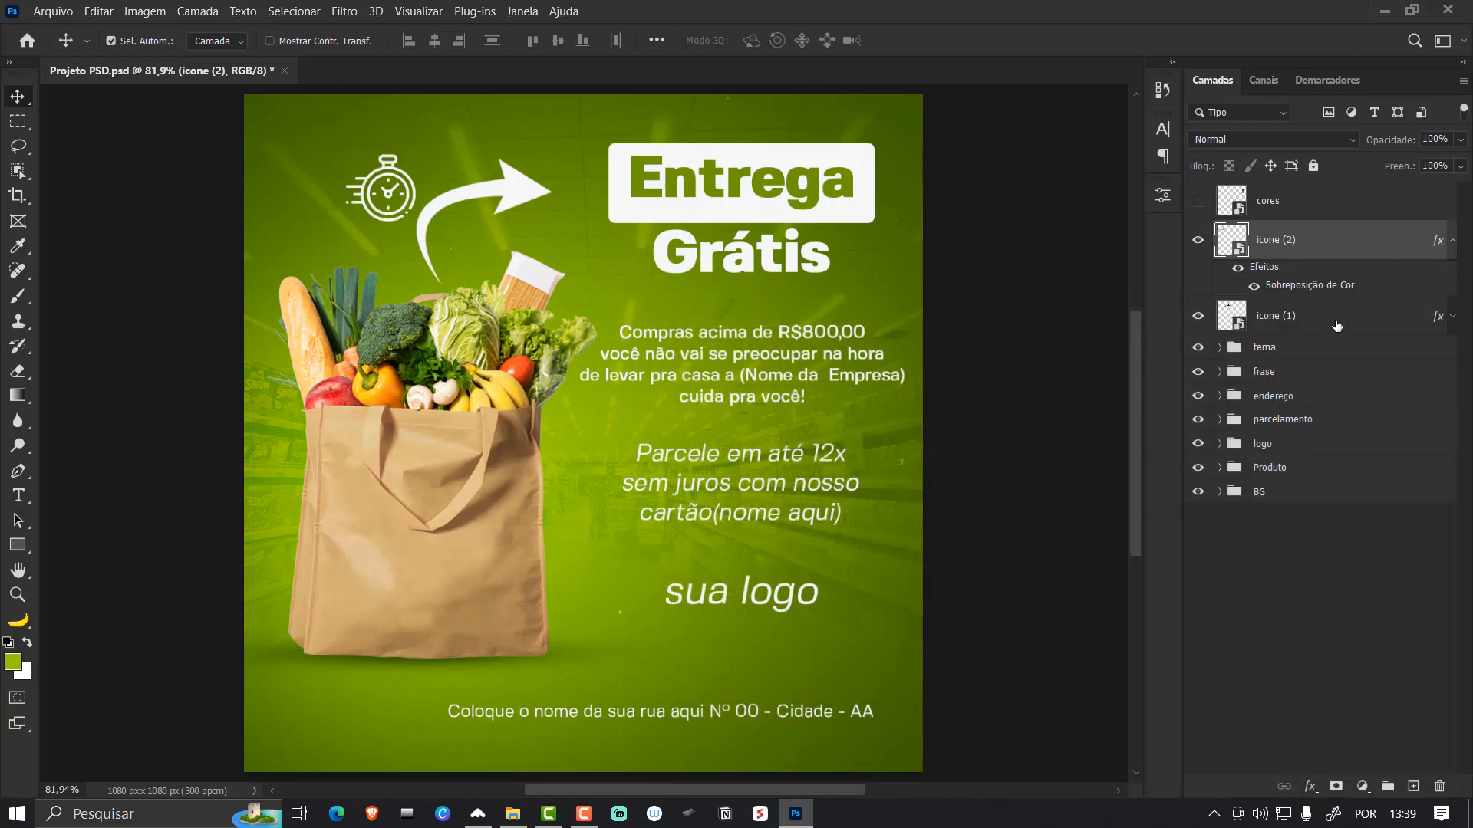
pyautogui.click(1453, 241)
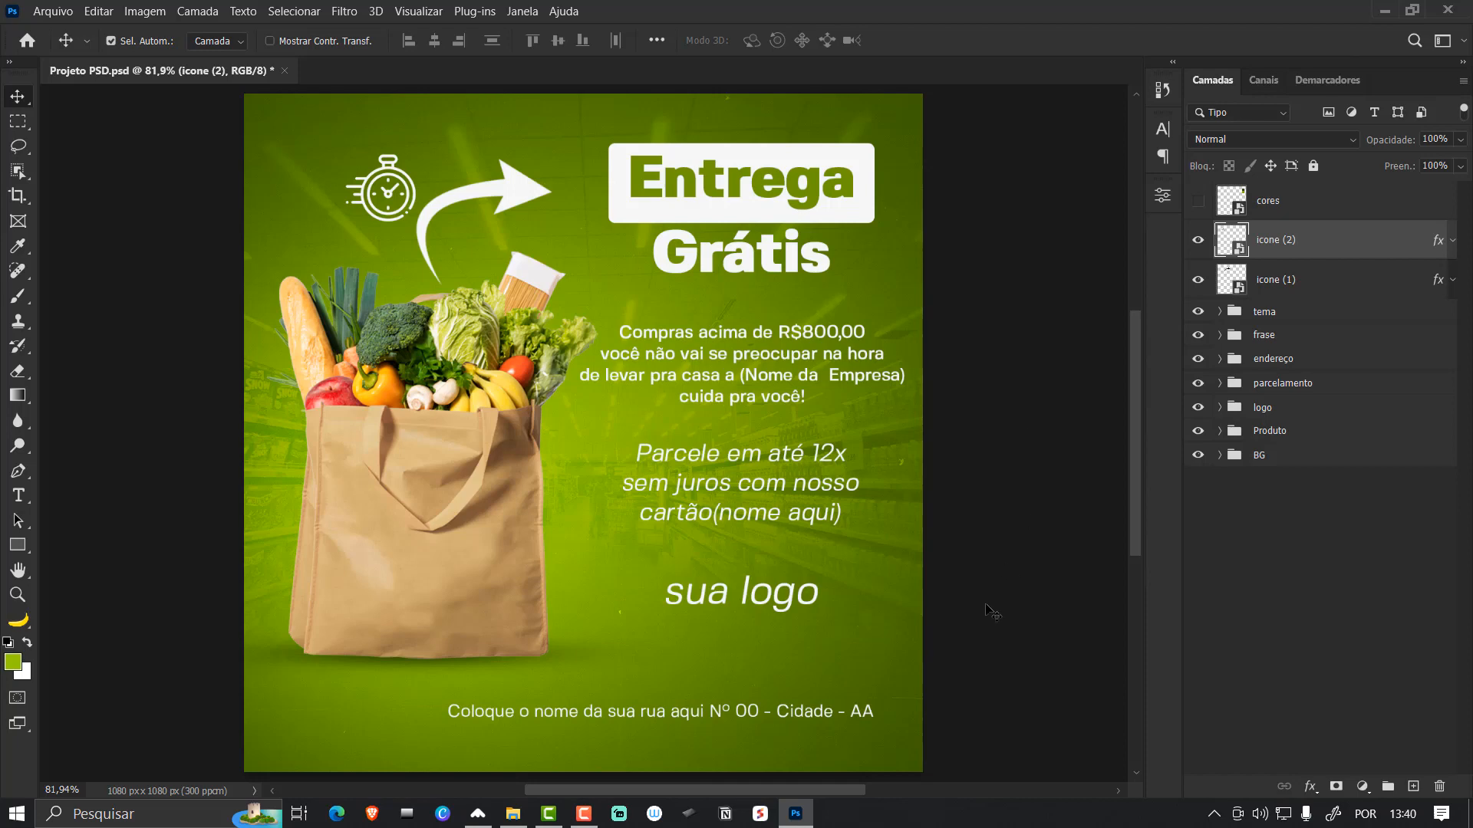
# - Group the icone (2) and icone (1) layers, name the group icone, and deselect it
pyautogui.keyDown('ctrl'); pyautogui.click(1304, 295); pyautogui.keyUp('ctrl')
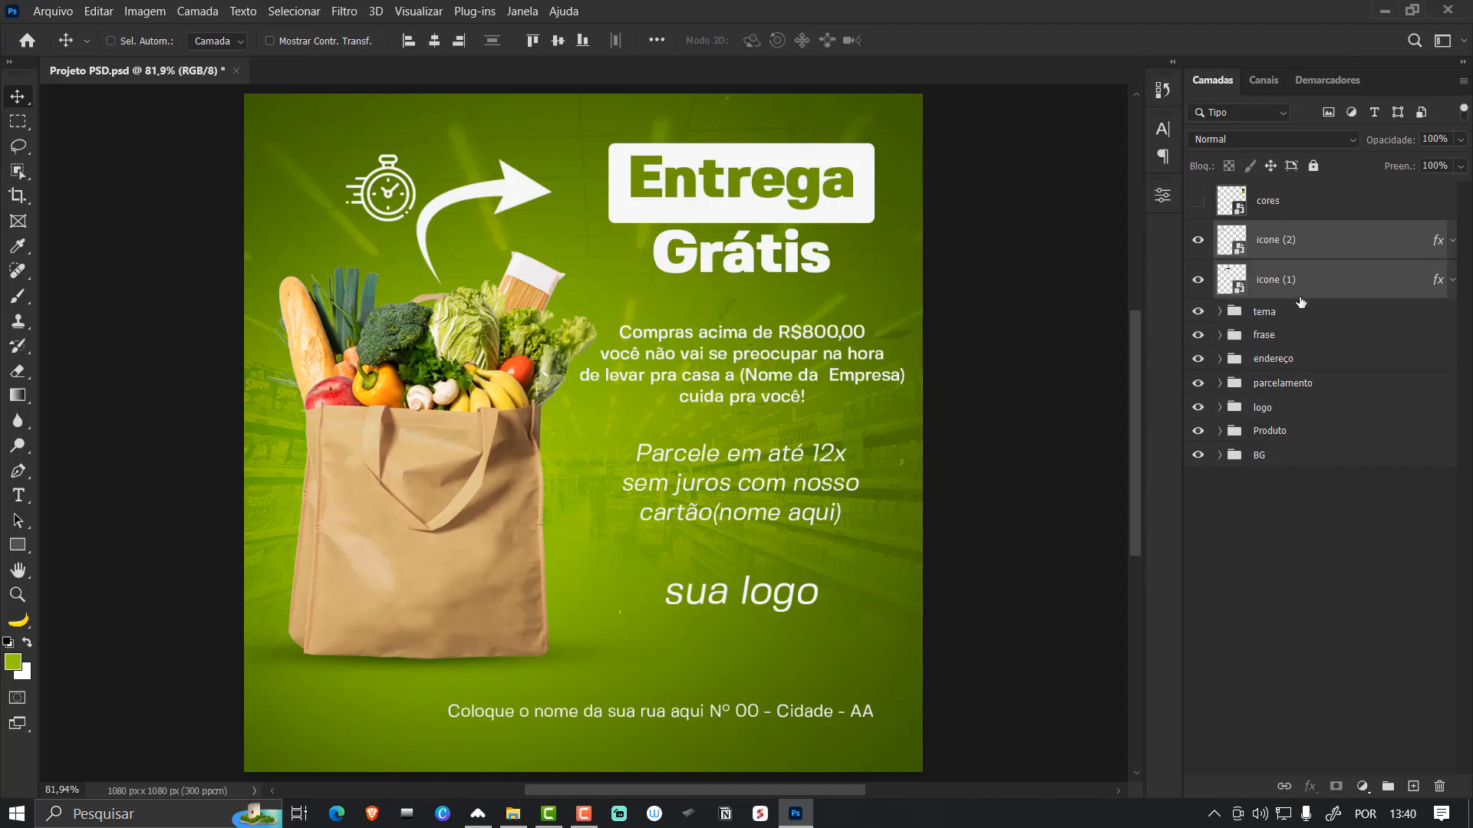
pyautogui.hotkey('ctrl', 'g')
pyautogui.doubleClick(1270, 233)
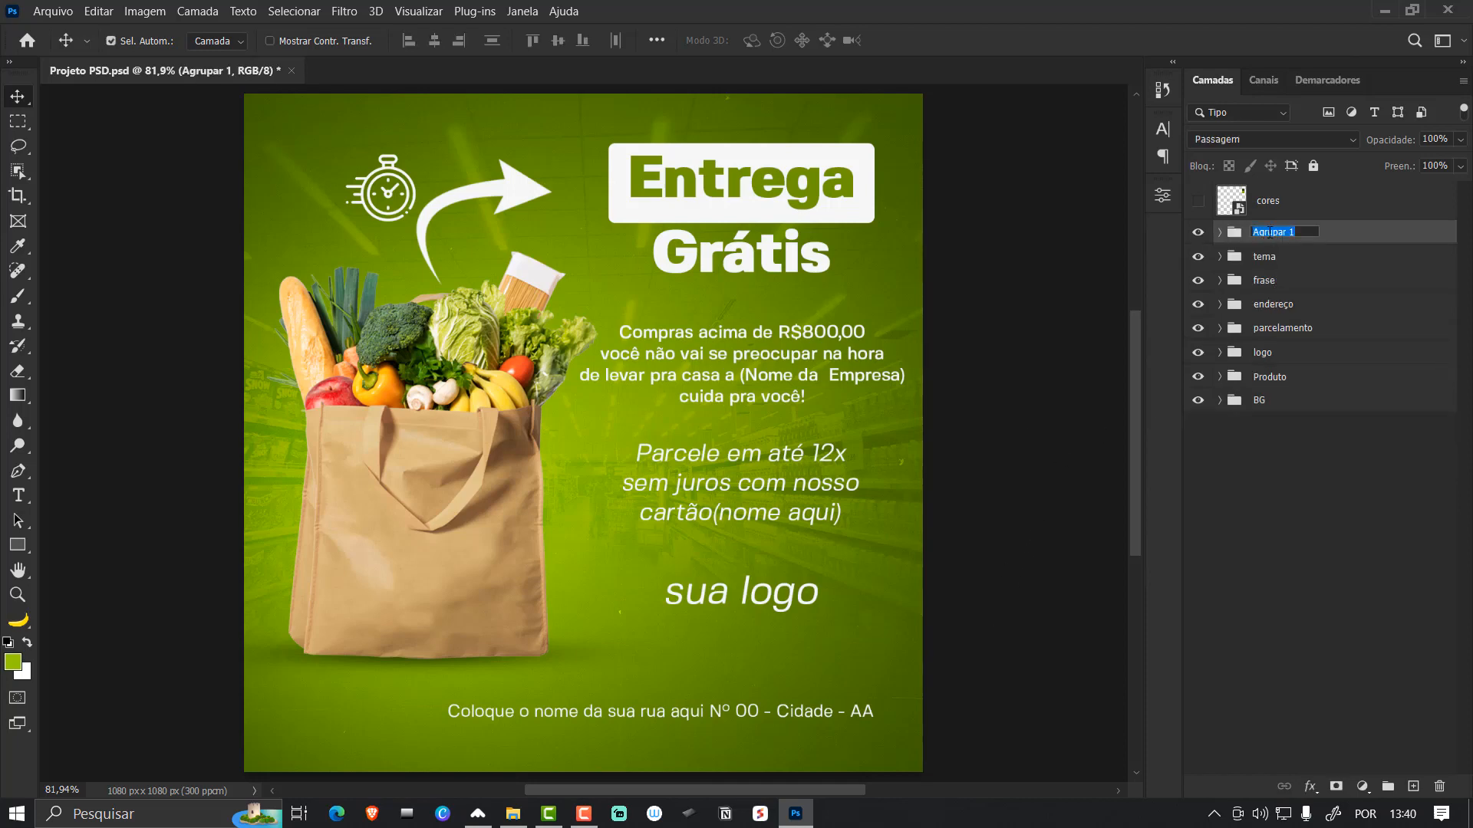
pyautogui.press('BackSpace')
pyautogui.write('icone')
pyautogui.press('Return')
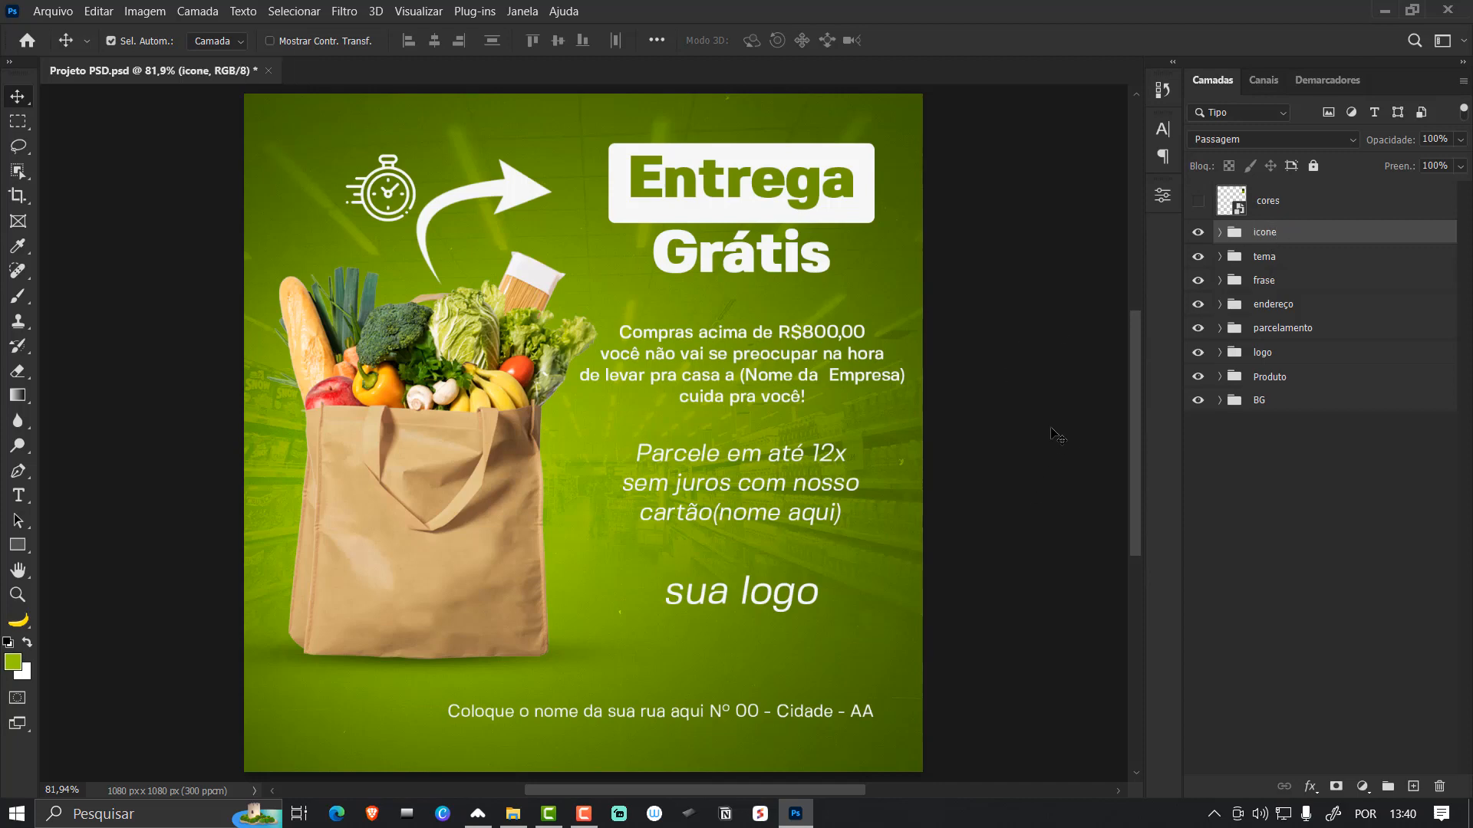
pyautogui.click(1042, 395)
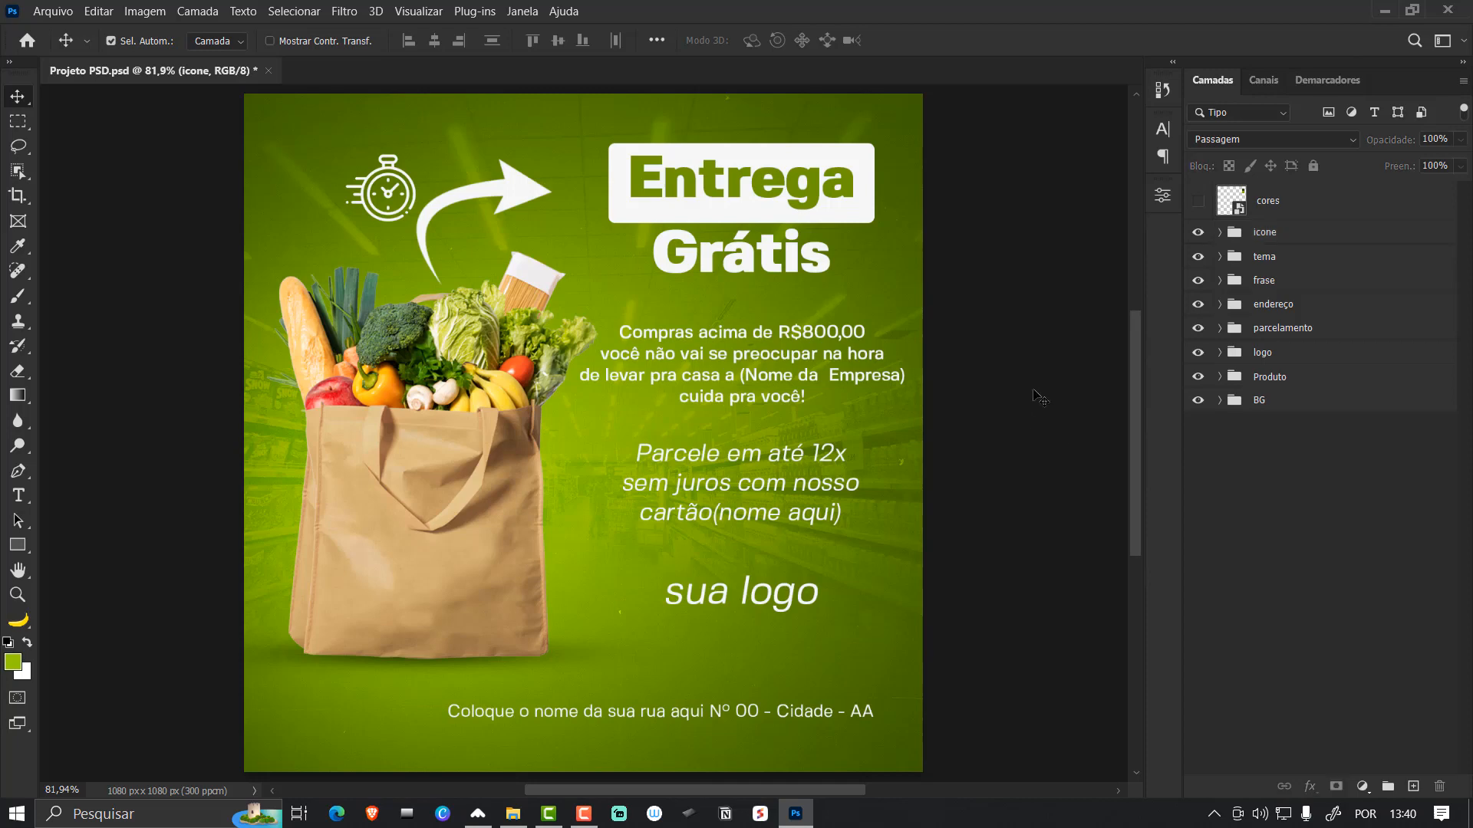
# - Apply an inner Bevel & Emboss to the Entrega text with 157% depth and 142 px size
pyautogui.click(850, 199)
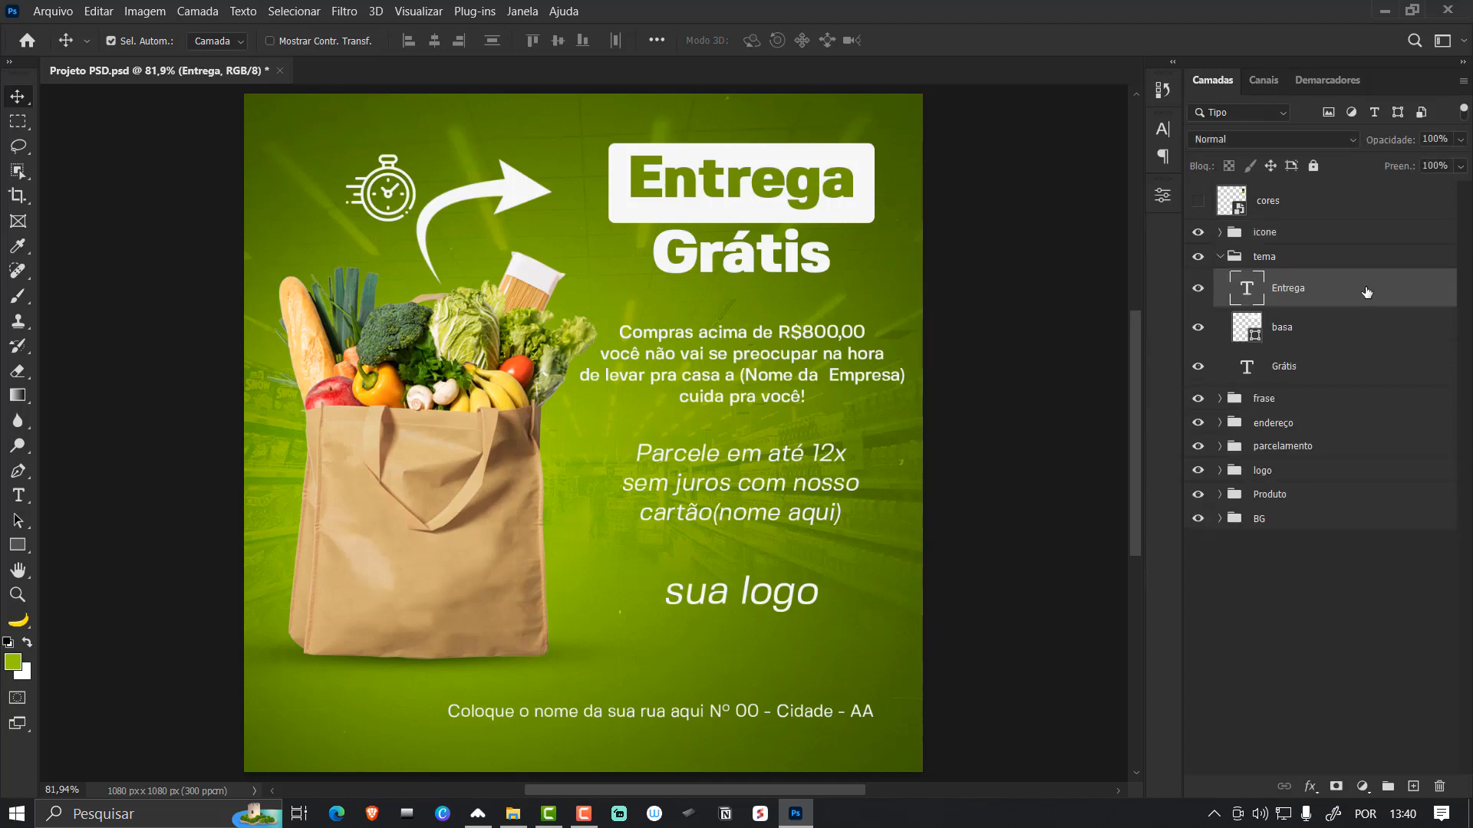
pyautogui.rightClick(1366, 292)
pyautogui.press('Escape')
pyautogui.moveTo(1001, 308); pyautogui.dragTo(1025, 278)
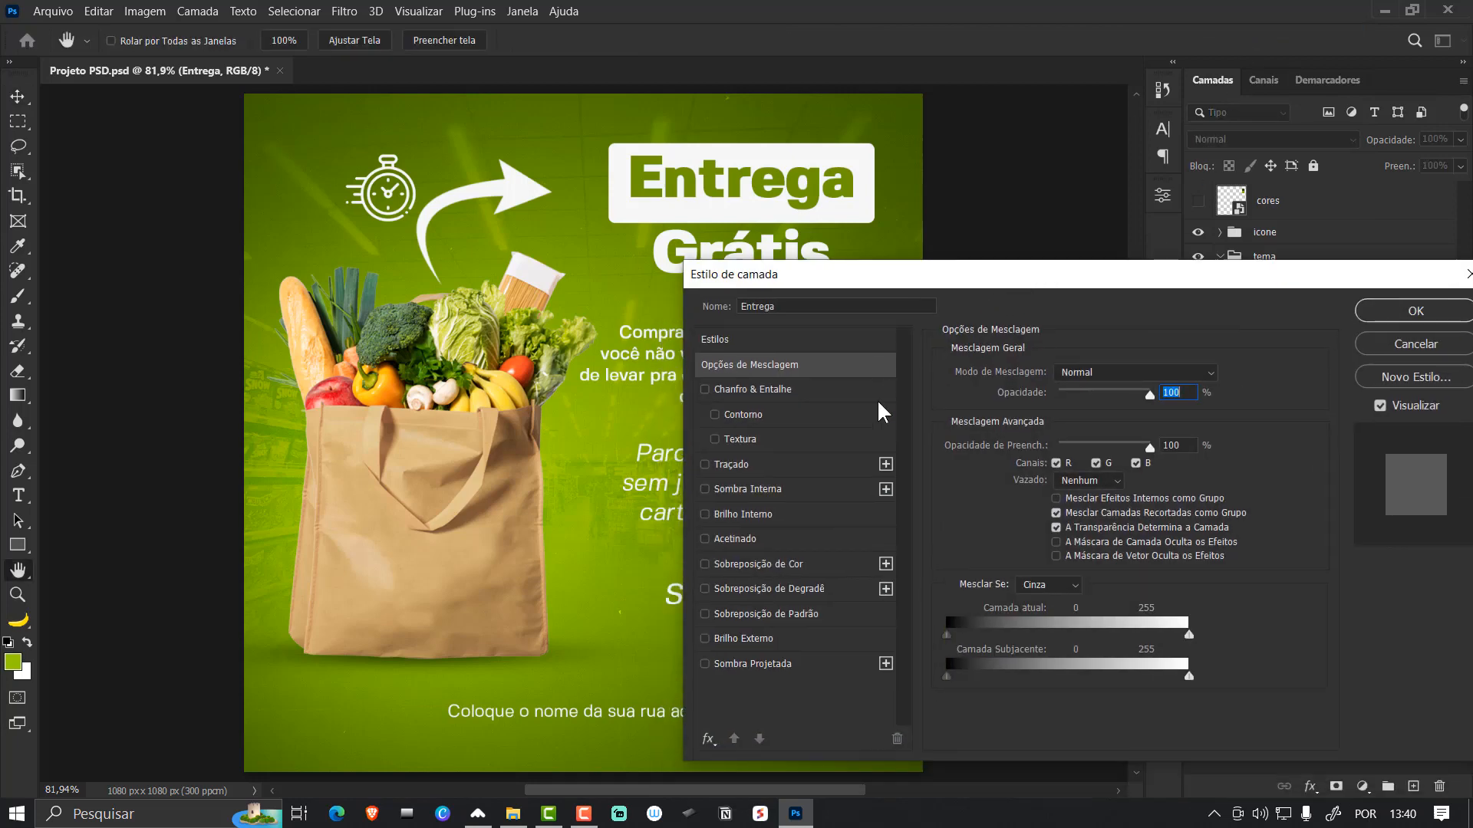
pyautogui.click(798, 396)
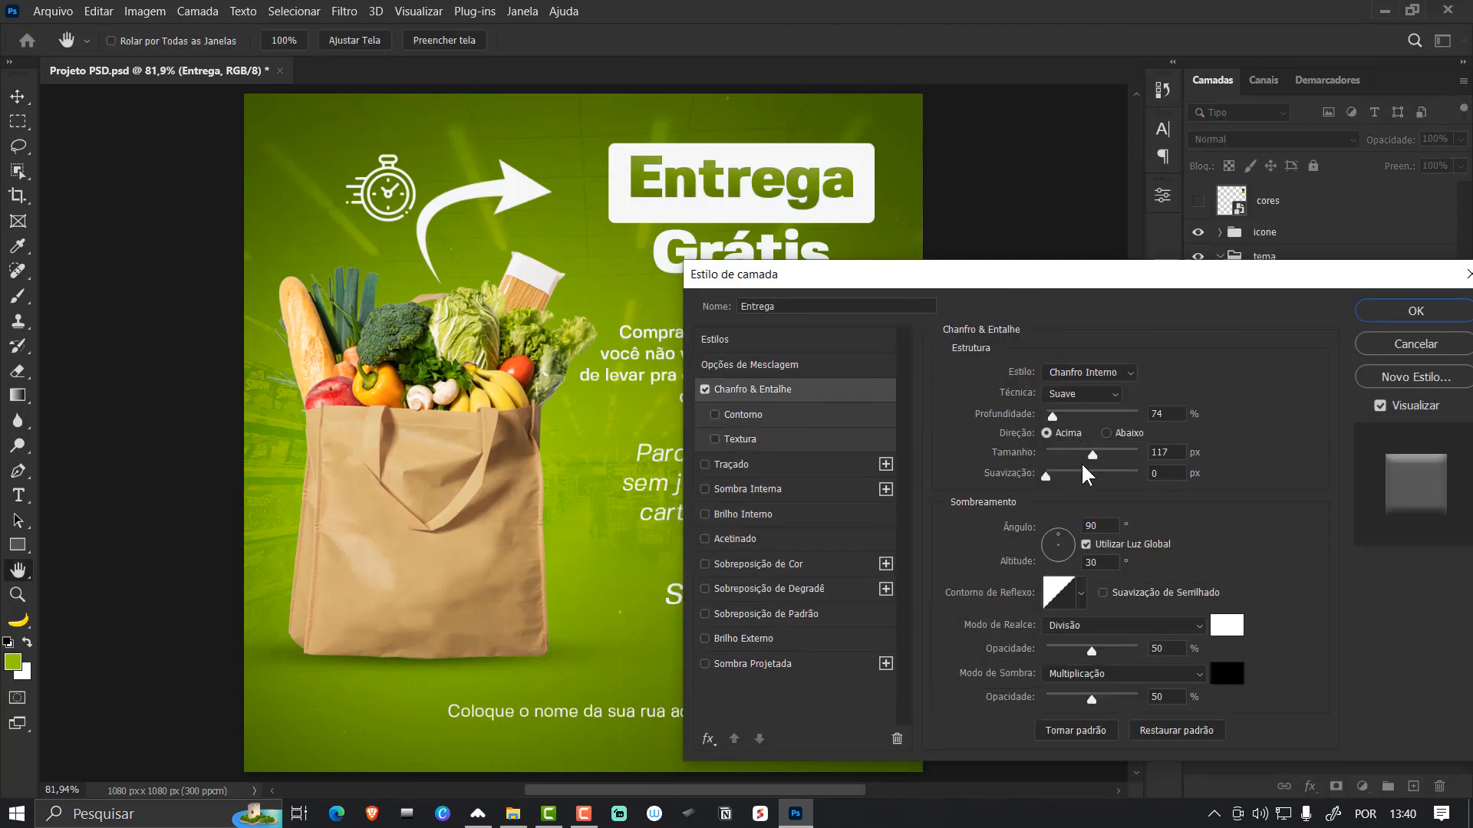
pyautogui.moveTo(1054, 414); pyautogui.dragTo(1080, 414)
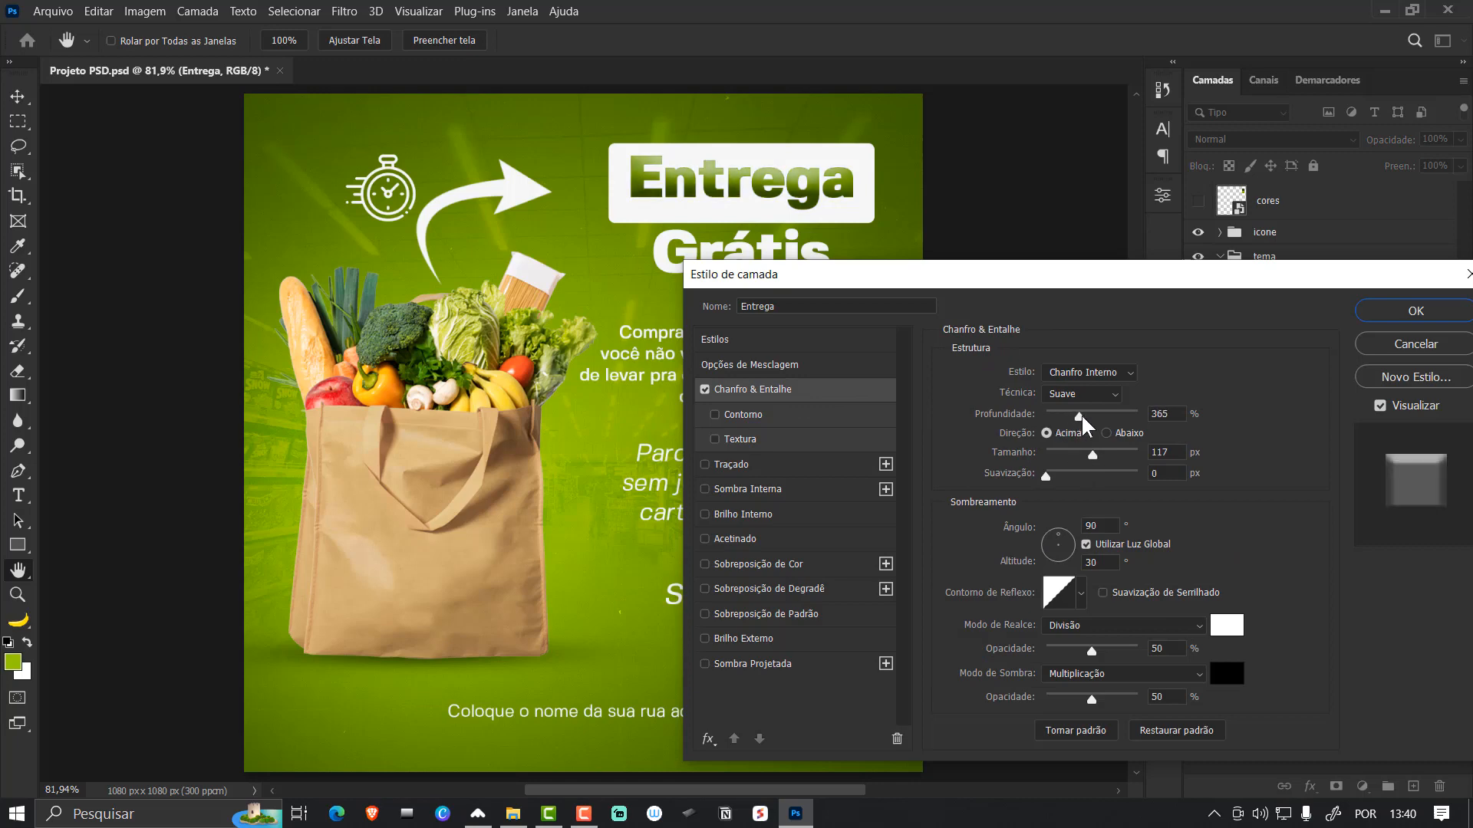
pyautogui.moveTo(1084, 458); pyautogui.dragTo(1053, 457)
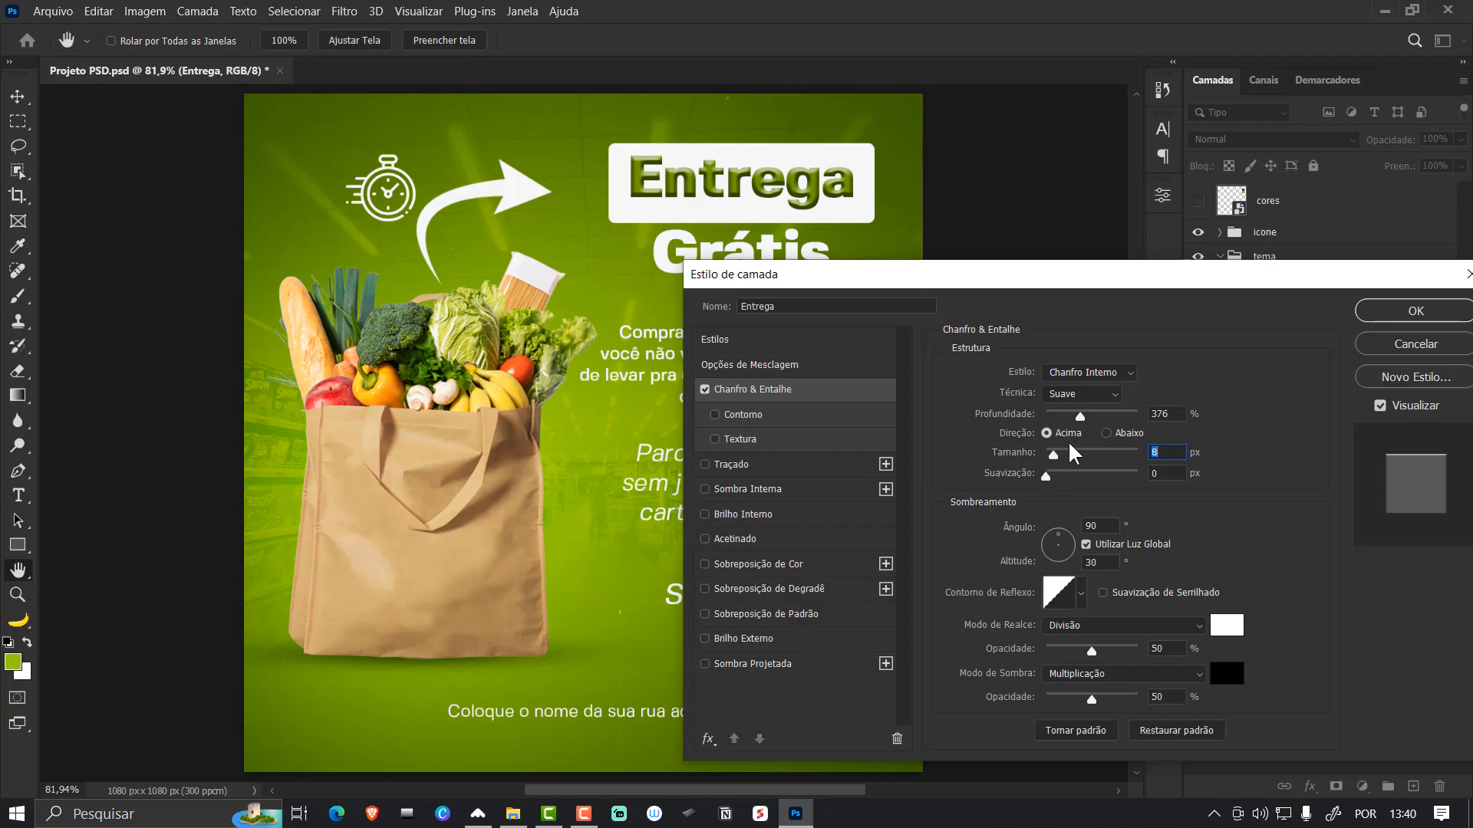
pyautogui.moveTo(1057, 455); pyautogui.dragTo(1062, 423)
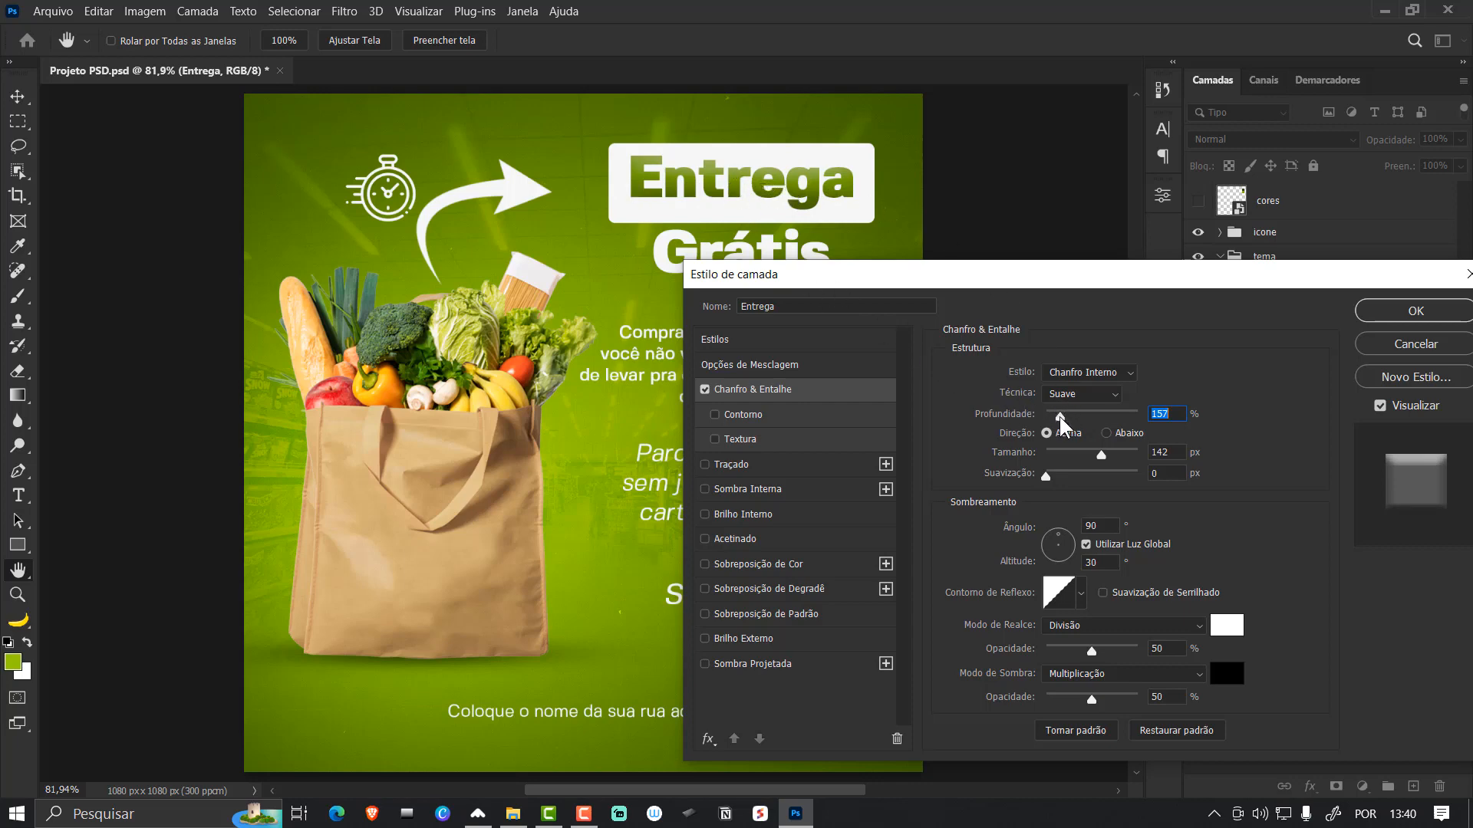
pyautogui.click(1411, 314)
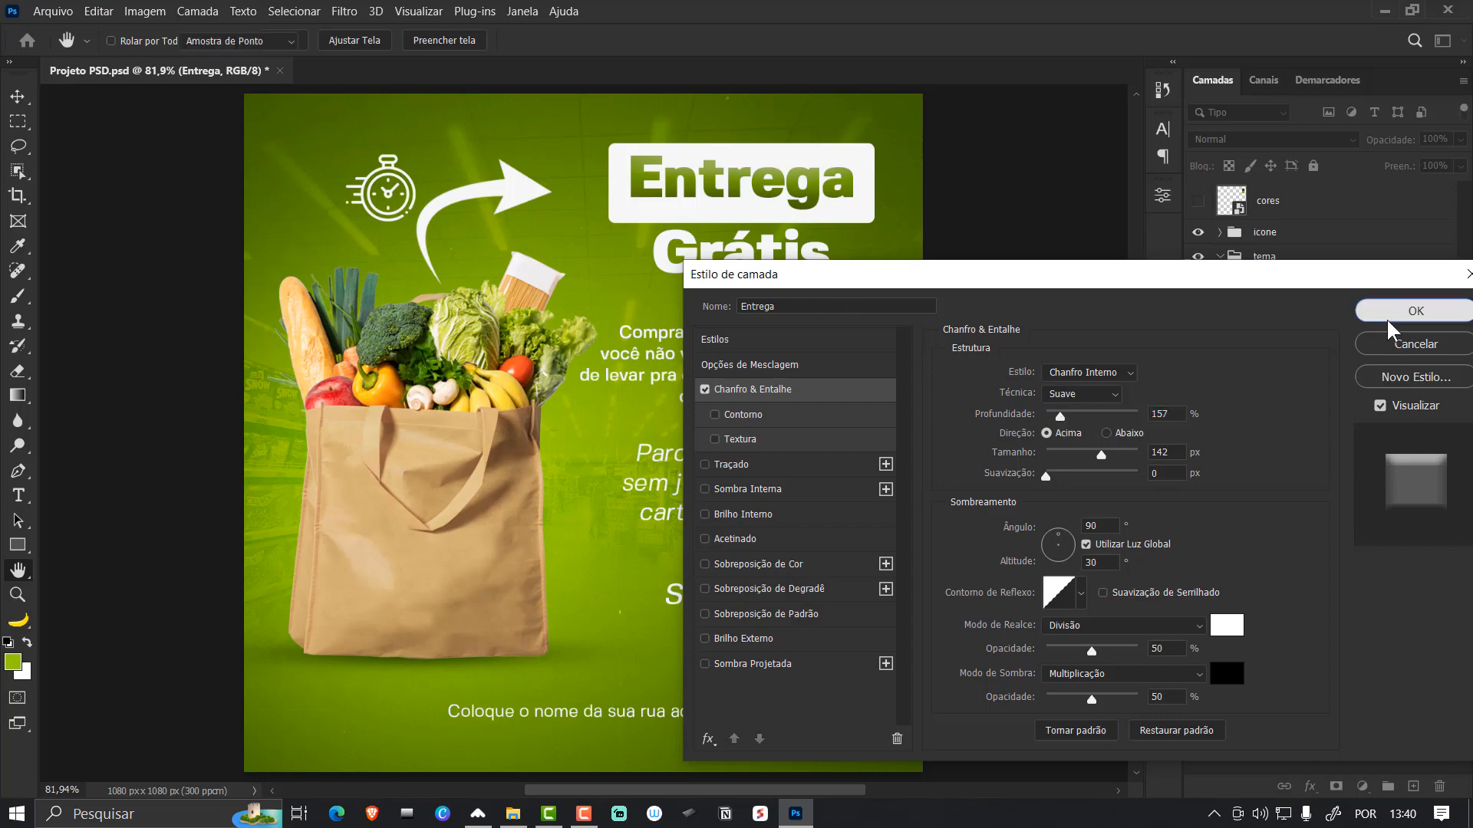
# - Add an inner Bevel & Emboss to the Grátis text with 157% depth and 142 px size
pyautogui.click(793, 255)
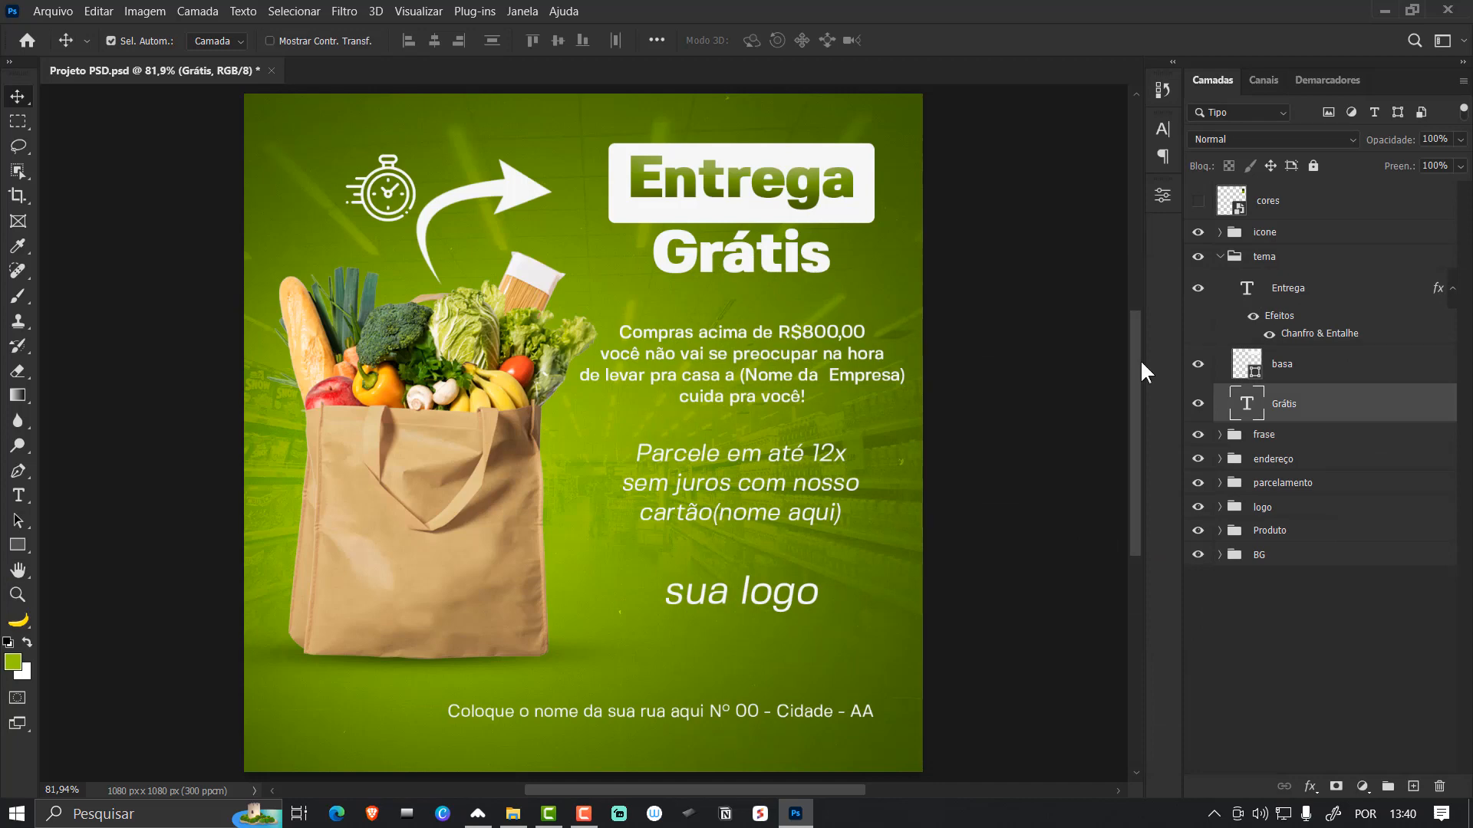
pyautogui.rightClick(1389, 407)
pyautogui.click(1258, 25)
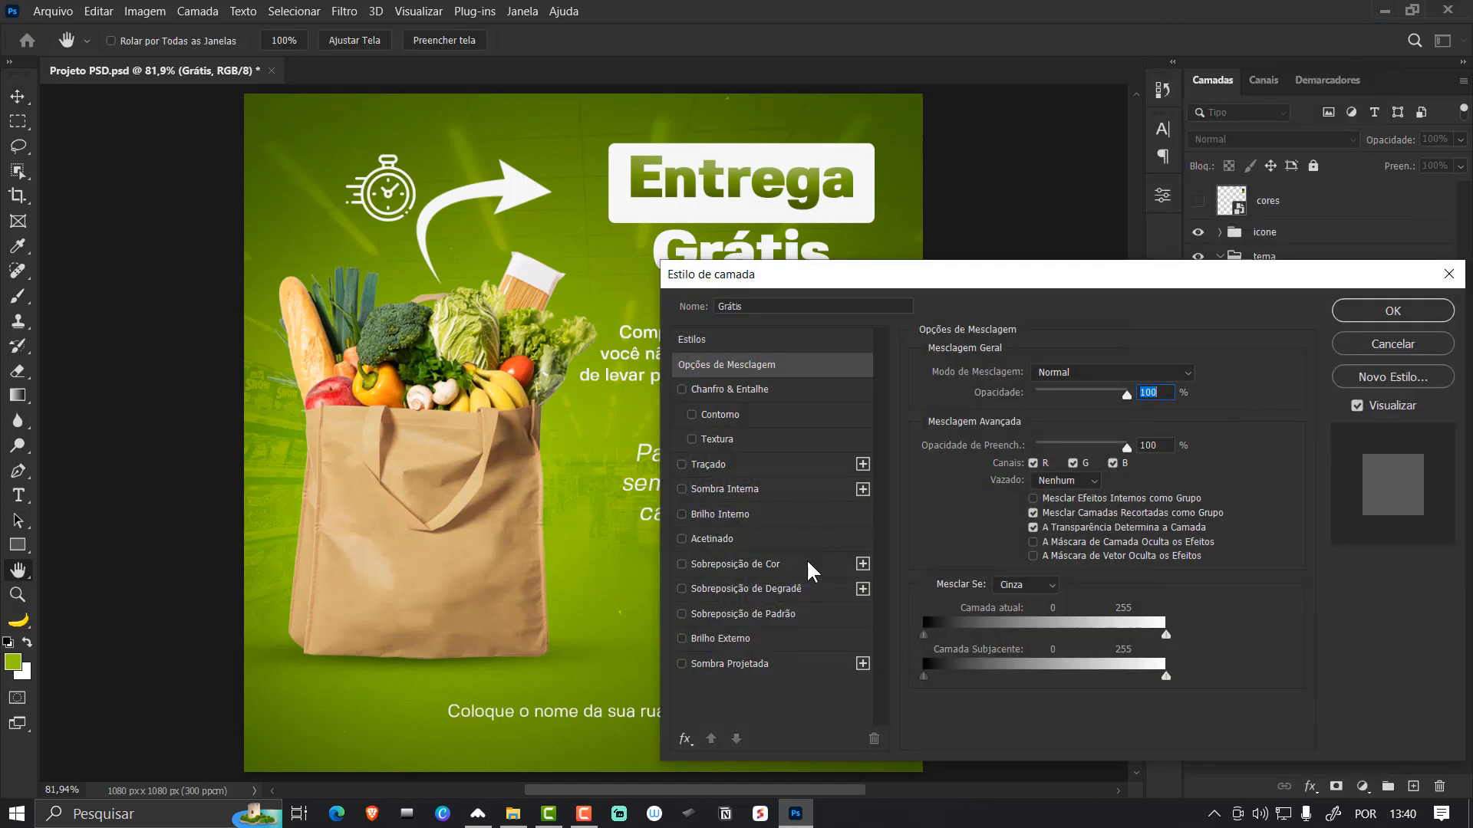
pyautogui.click(810, 389)
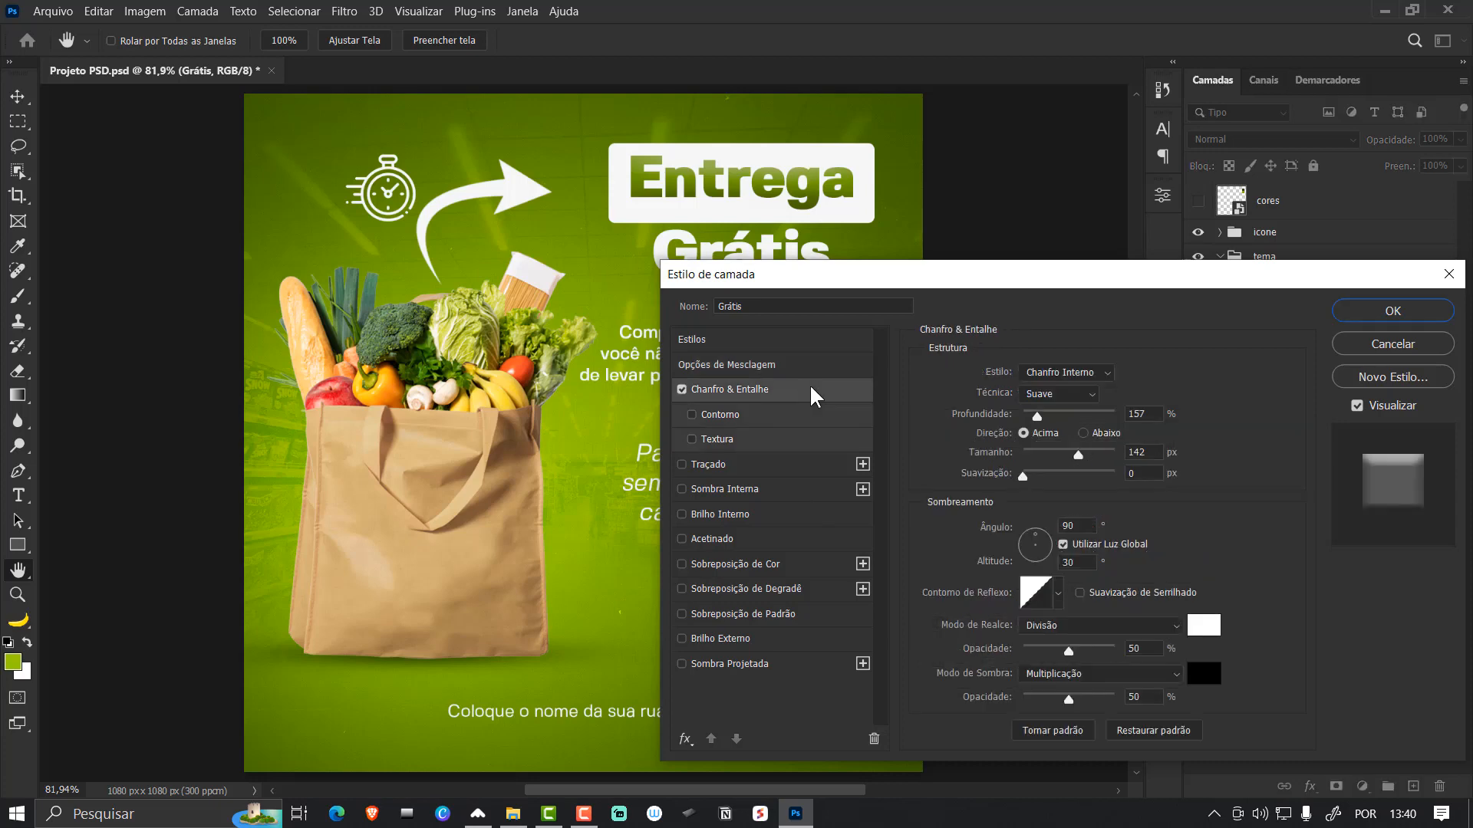
pyautogui.moveTo(989, 291); pyautogui.dragTo(1058, 325)
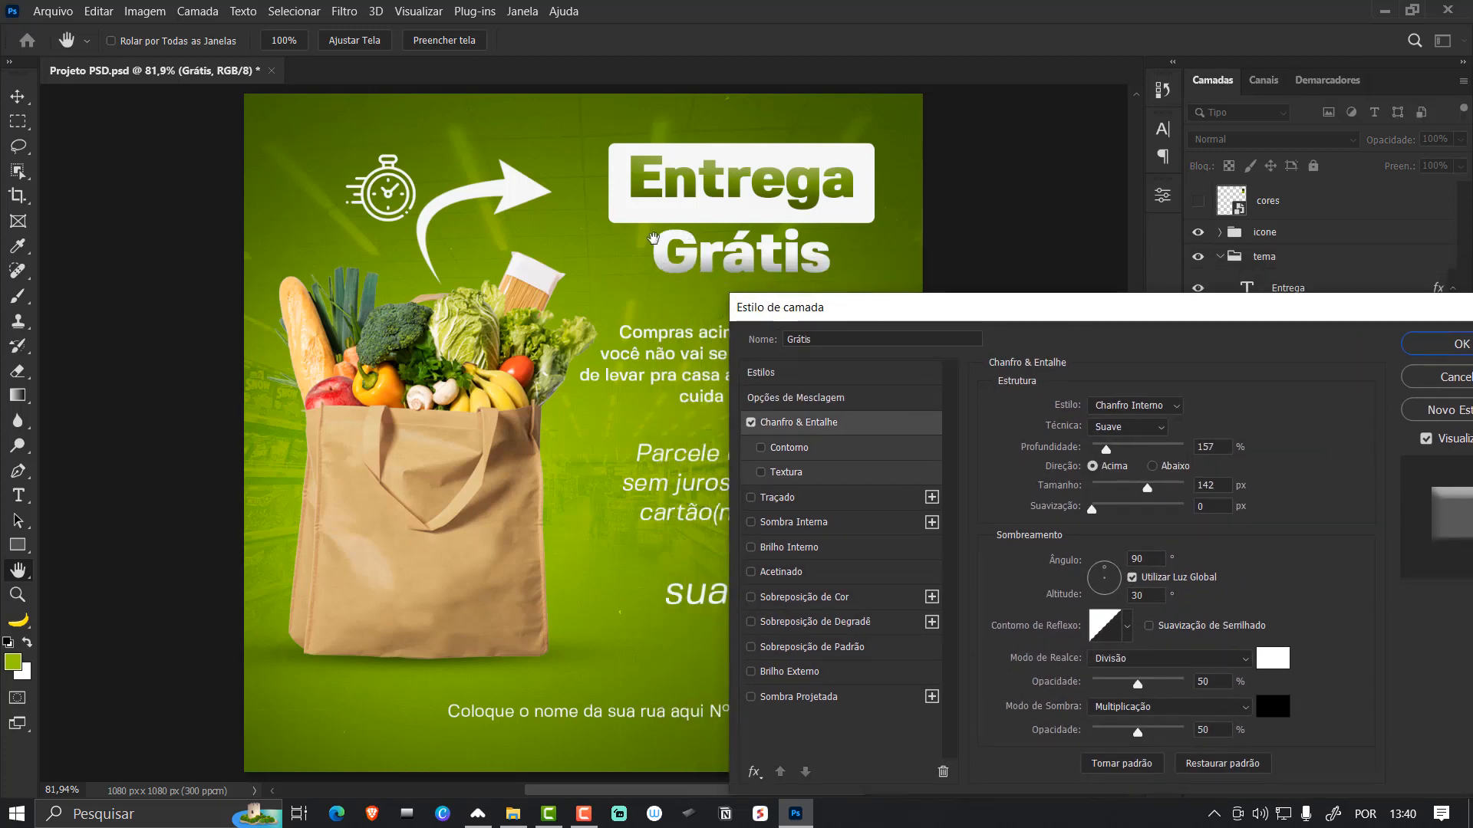
pyautogui.moveTo(902, 312); pyautogui.dragTo(887, 321)
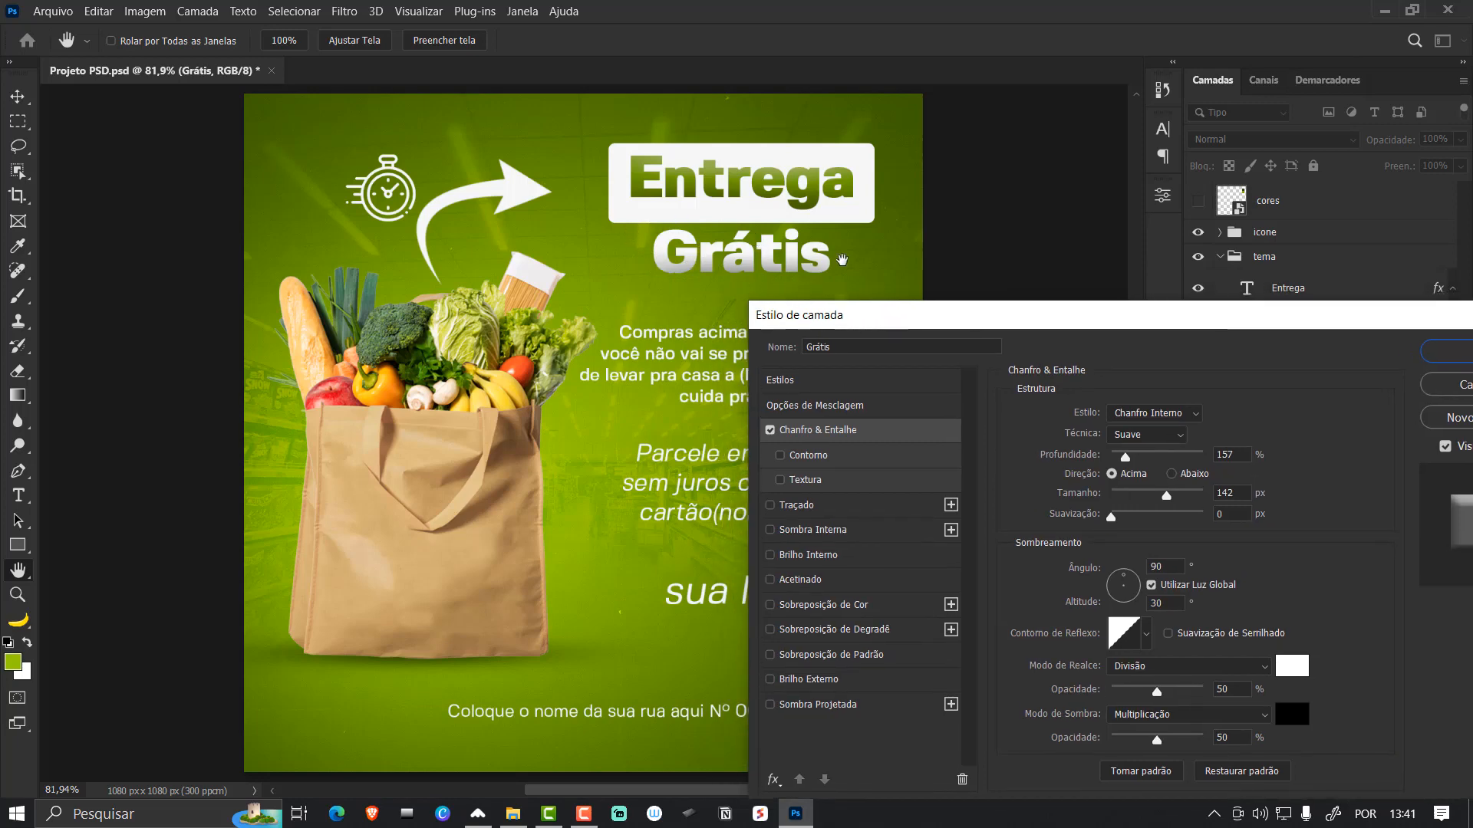
pyautogui.moveTo(1003, 320); pyautogui.dragTo(1027, 239)
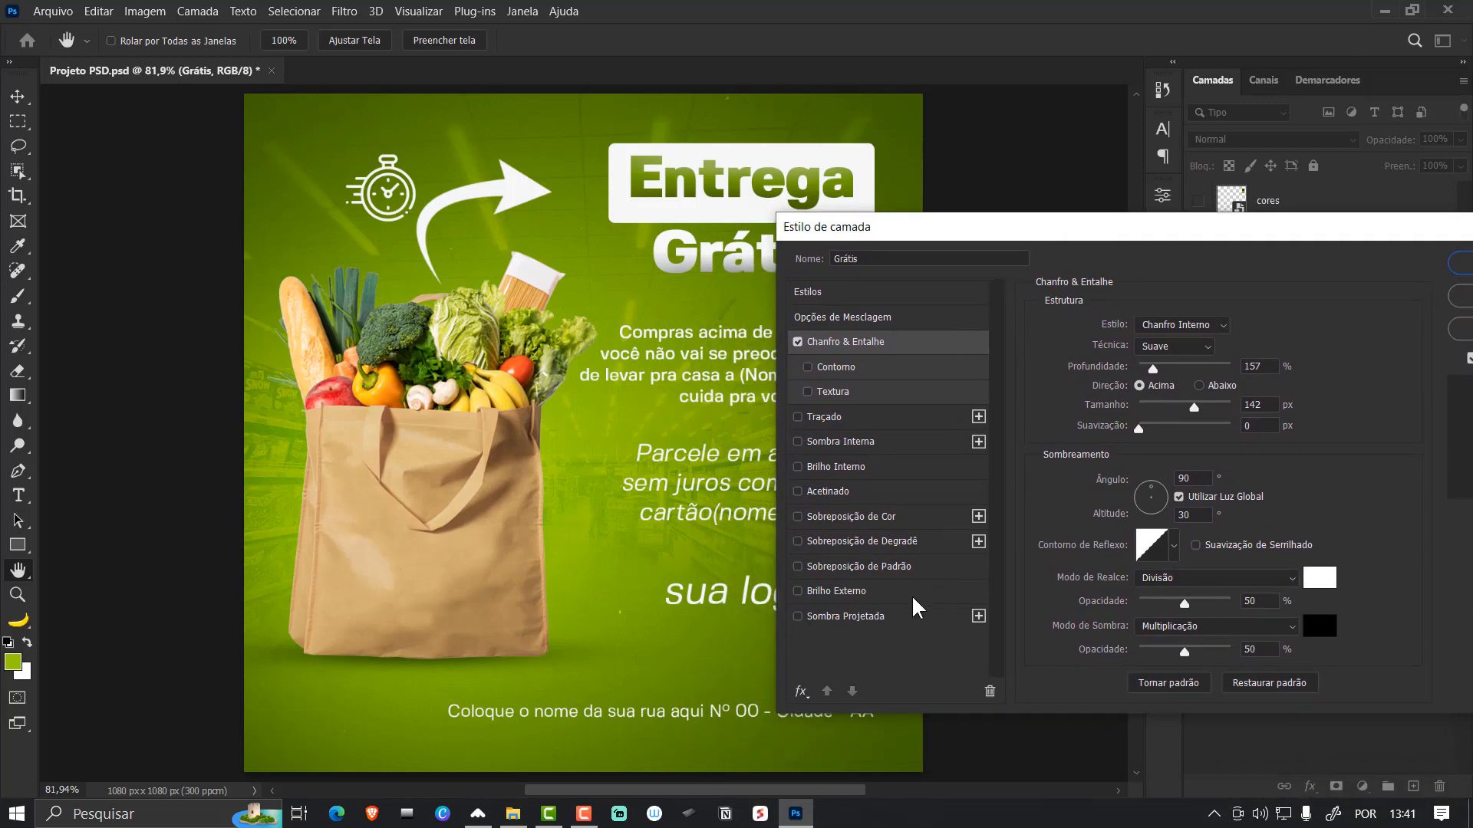
# - Add a black Multiply Drop Shadow to Grátis at 27% opacity, 6 px distance and 7 px size, and apply the styles
pyautogui.click(888, 619)
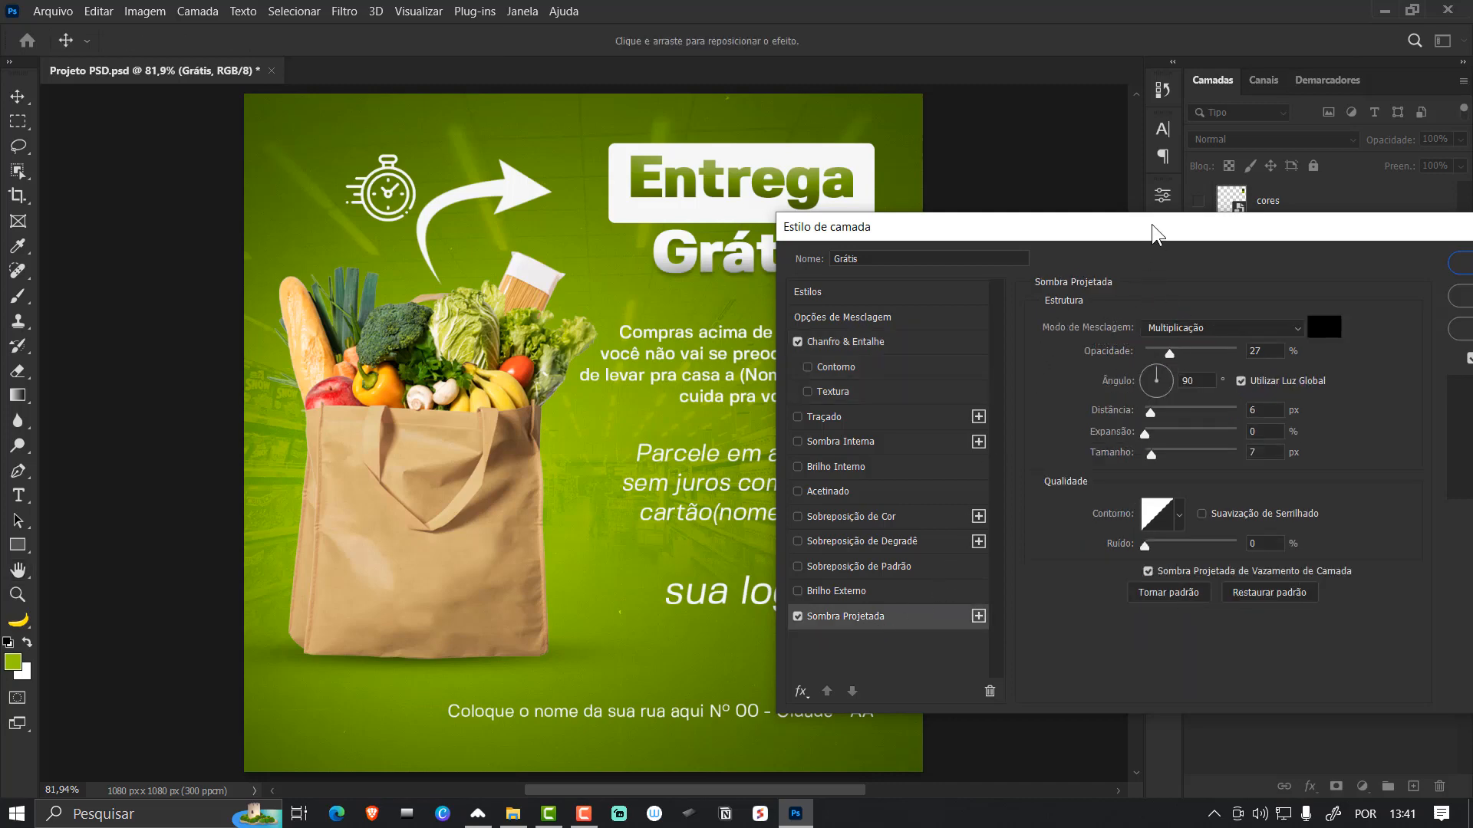
pyautogui.moveTo(1154, 232); pyautogui.dragTo(890, 325)
pyautogui.click(1326, 353)
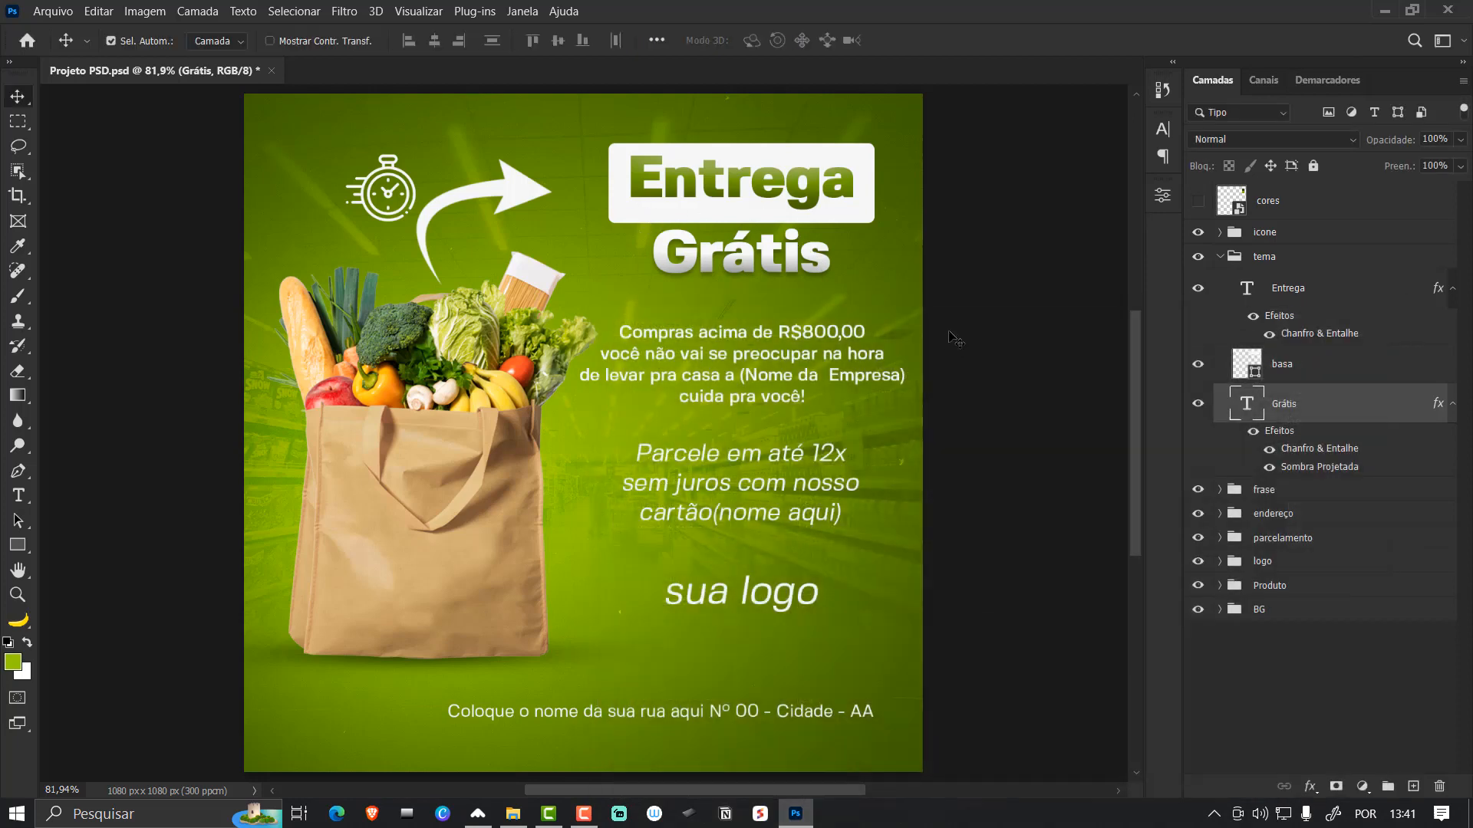
# - Set the font weight of the Compras acima de R$800,00 paragraph to Bold
pyautogui.click(812, 381)
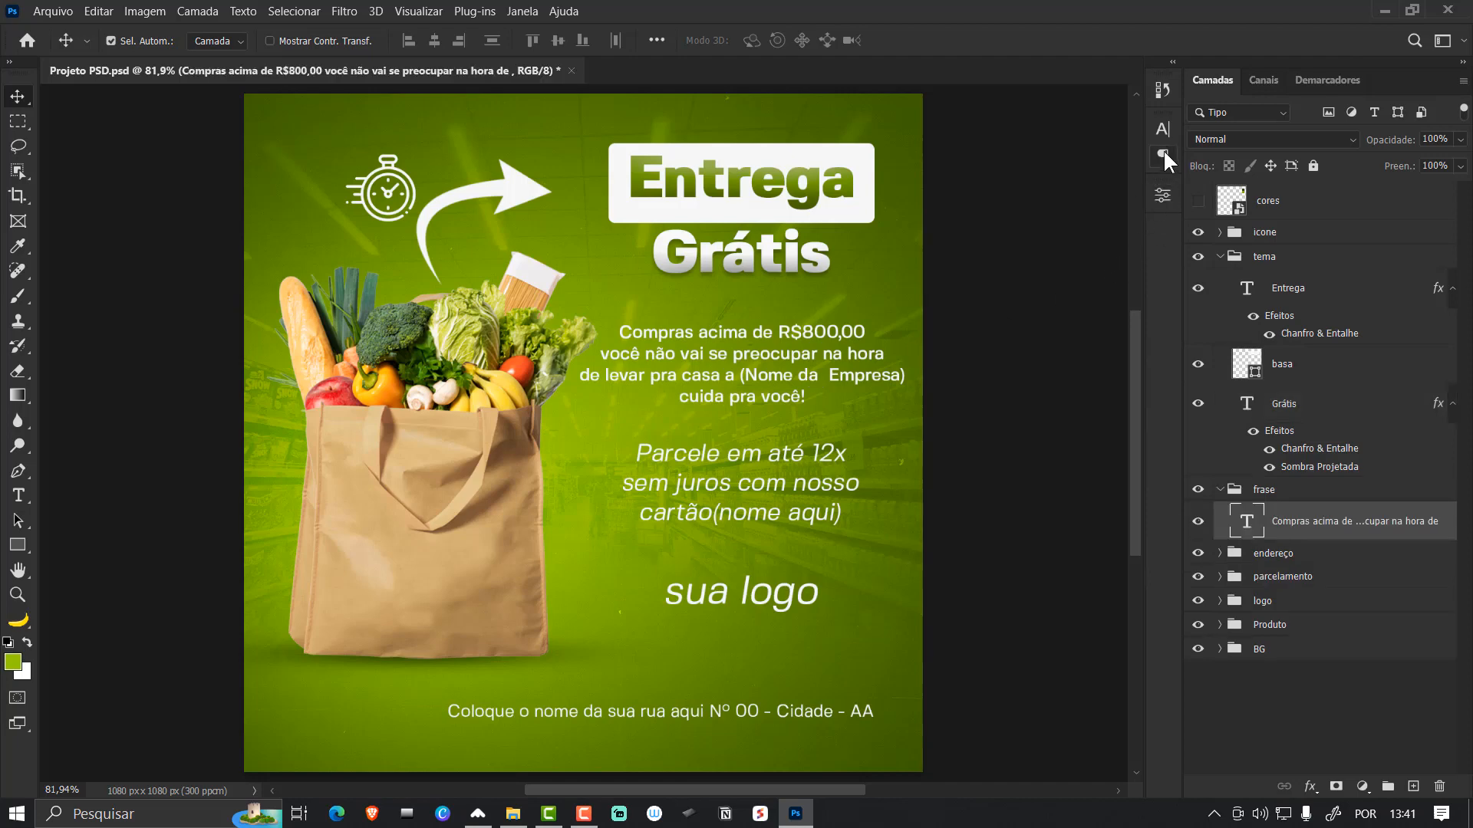
pyautogui.click(1165, 127)
pyautogui.click(1130, 157)
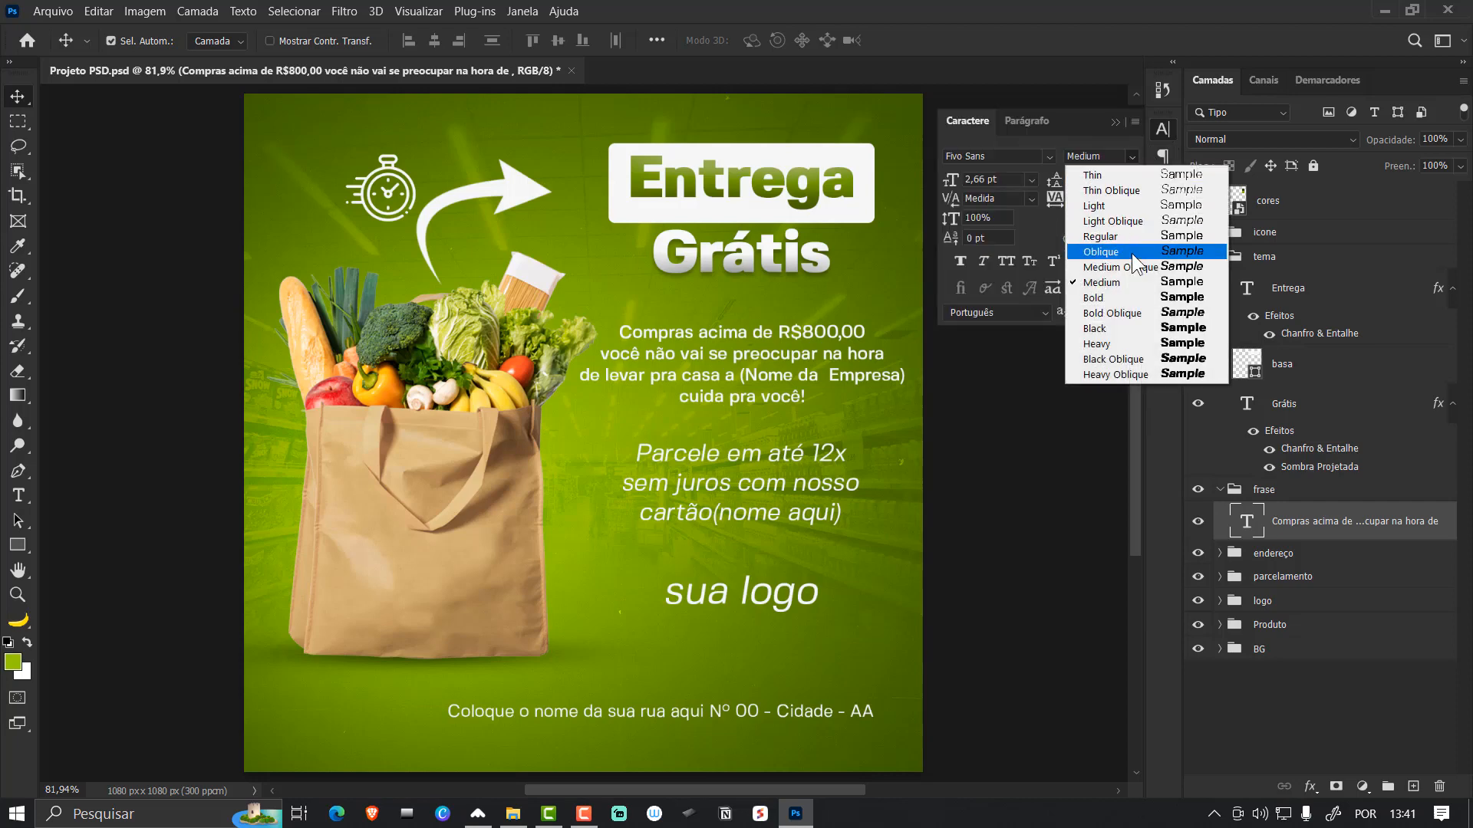
pyautogui.click(1134, 297)
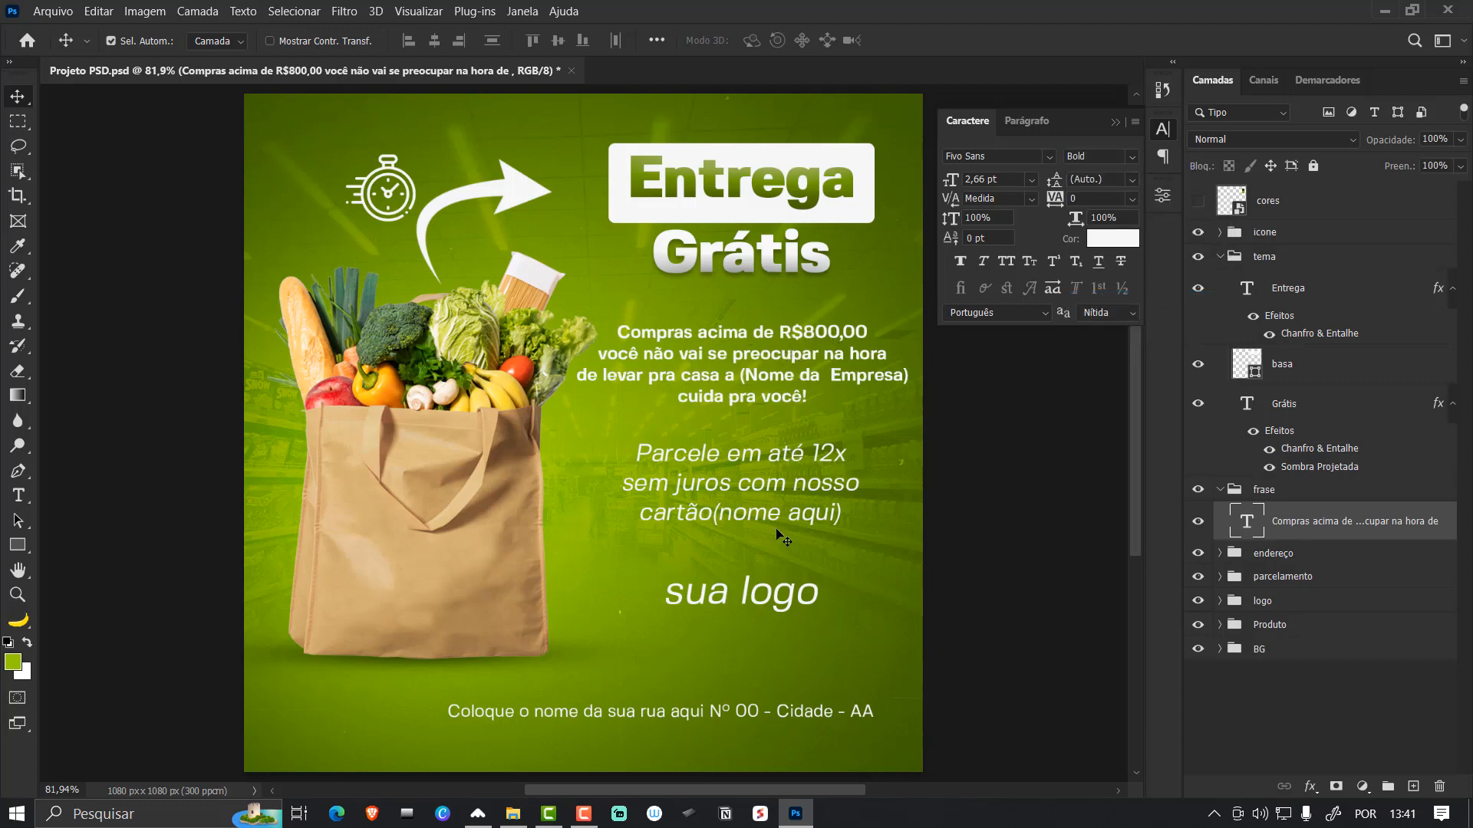
# - Enlarge the address line to about 104.20% and place it slightly lower, at X 648.92 px, Y 995.78 px
pyautogui.click(762, 713)
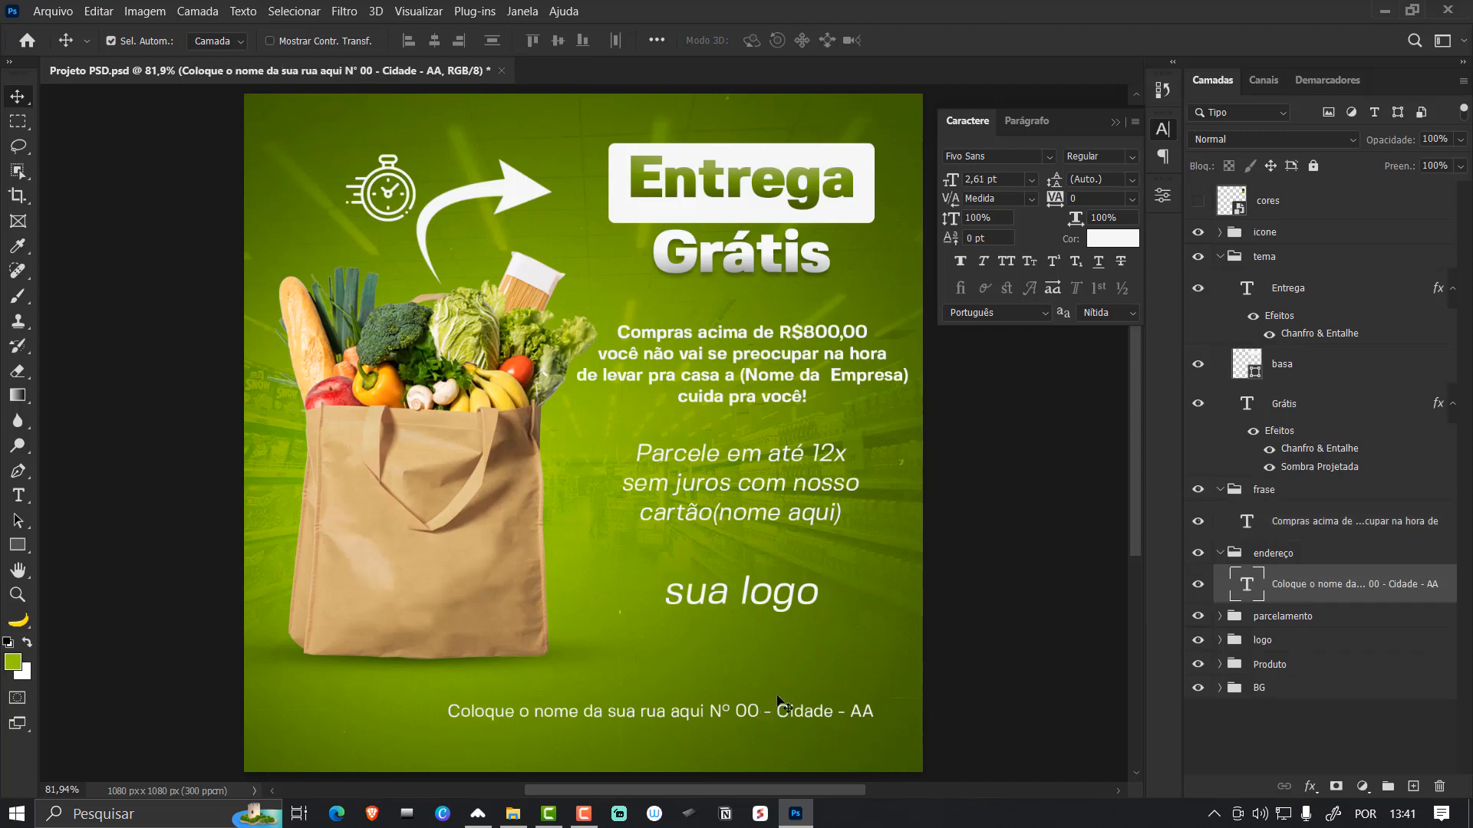
pyautogui.hotkey('ctrl', 't')
pyautogui.moveTo(445, 721); pyautogui.dragTo(430, 723)
pyautogui.moveTo(739, 711); pyautogui.dragTo(739, 717)
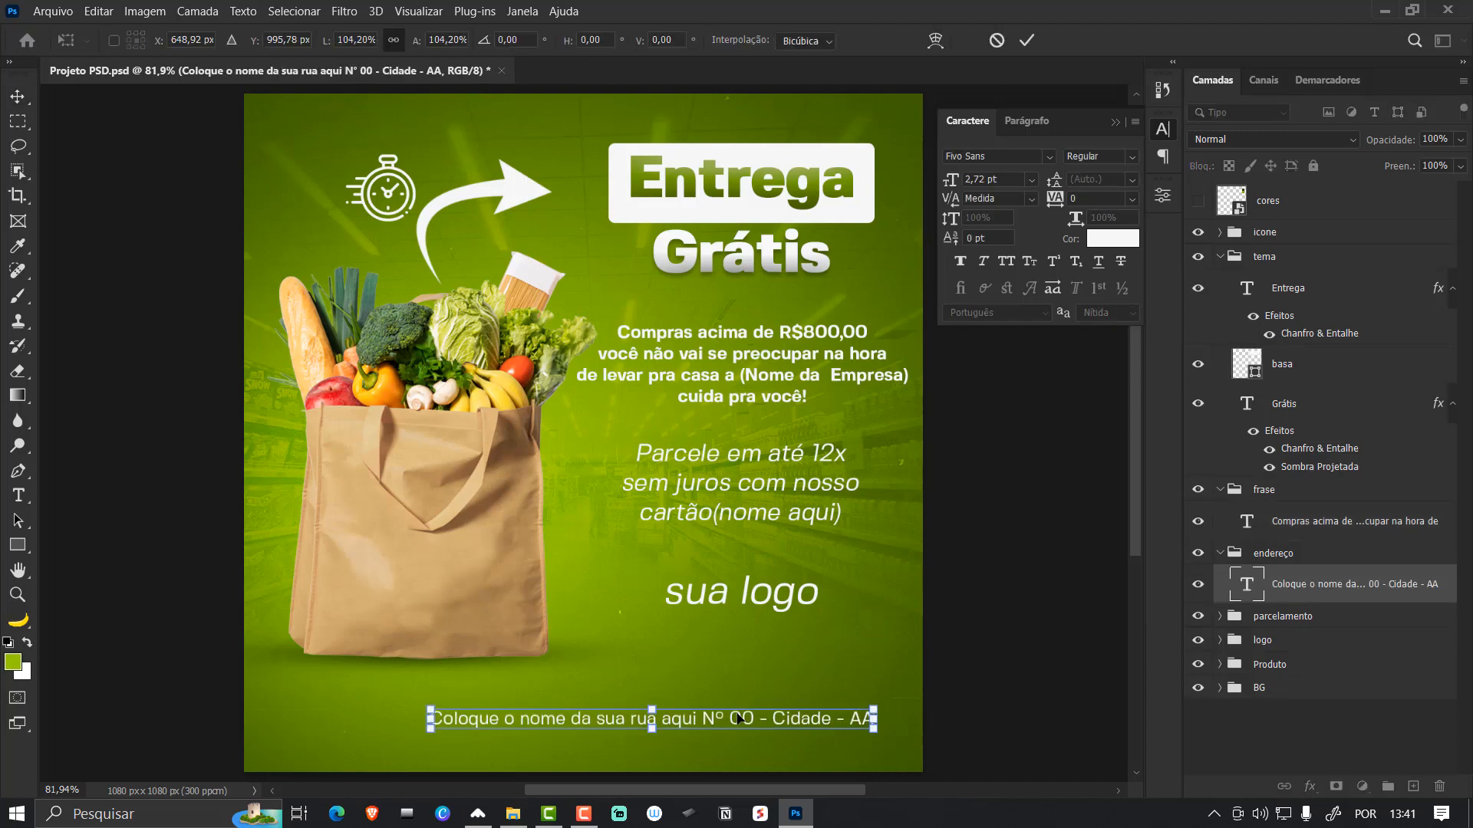
pyautogui.press('Return')
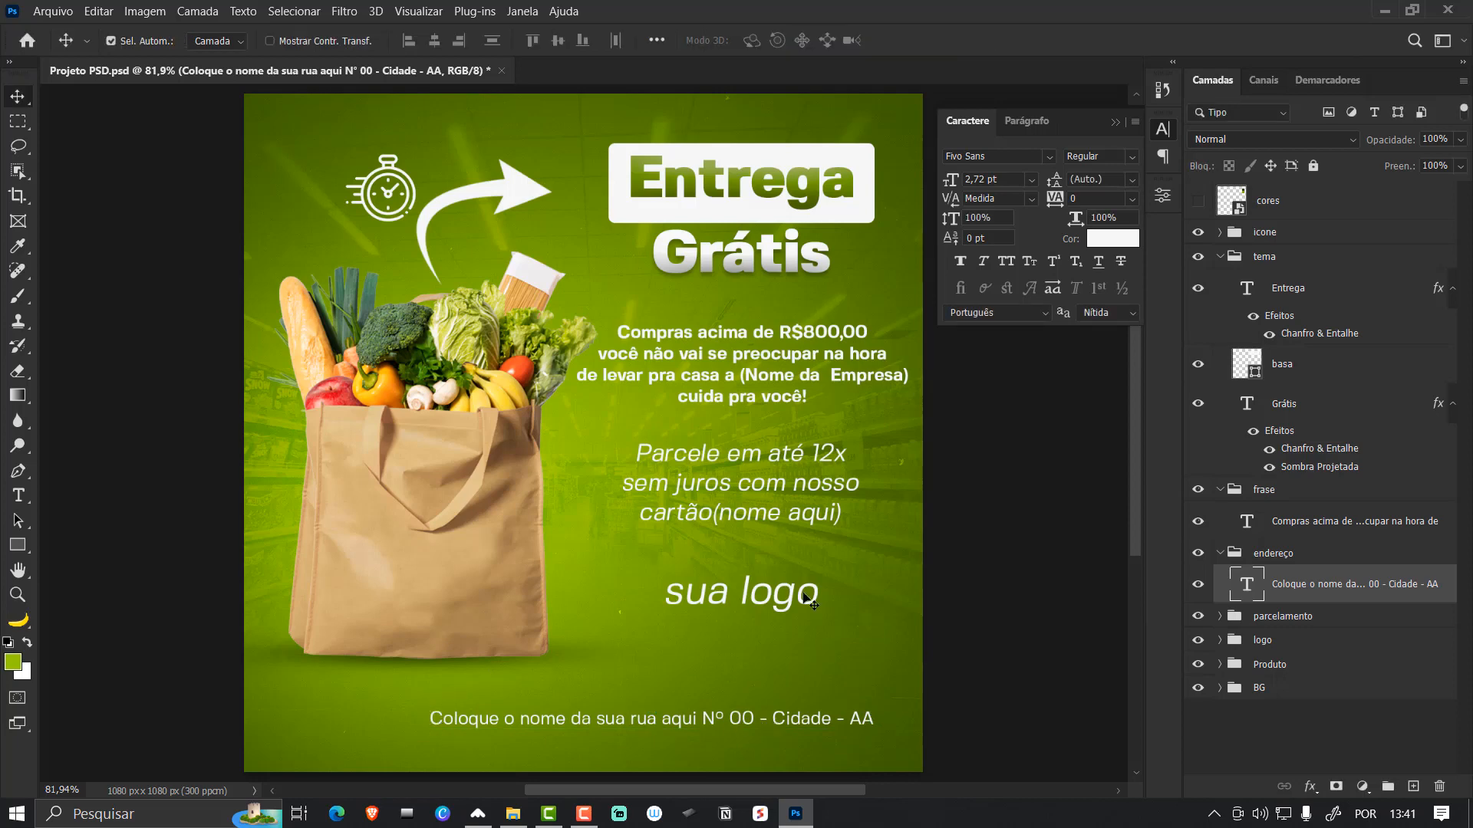
# - Set only the R$800,00 amount in the offer paragraph to the Black font weight
pyautogui.press('t')
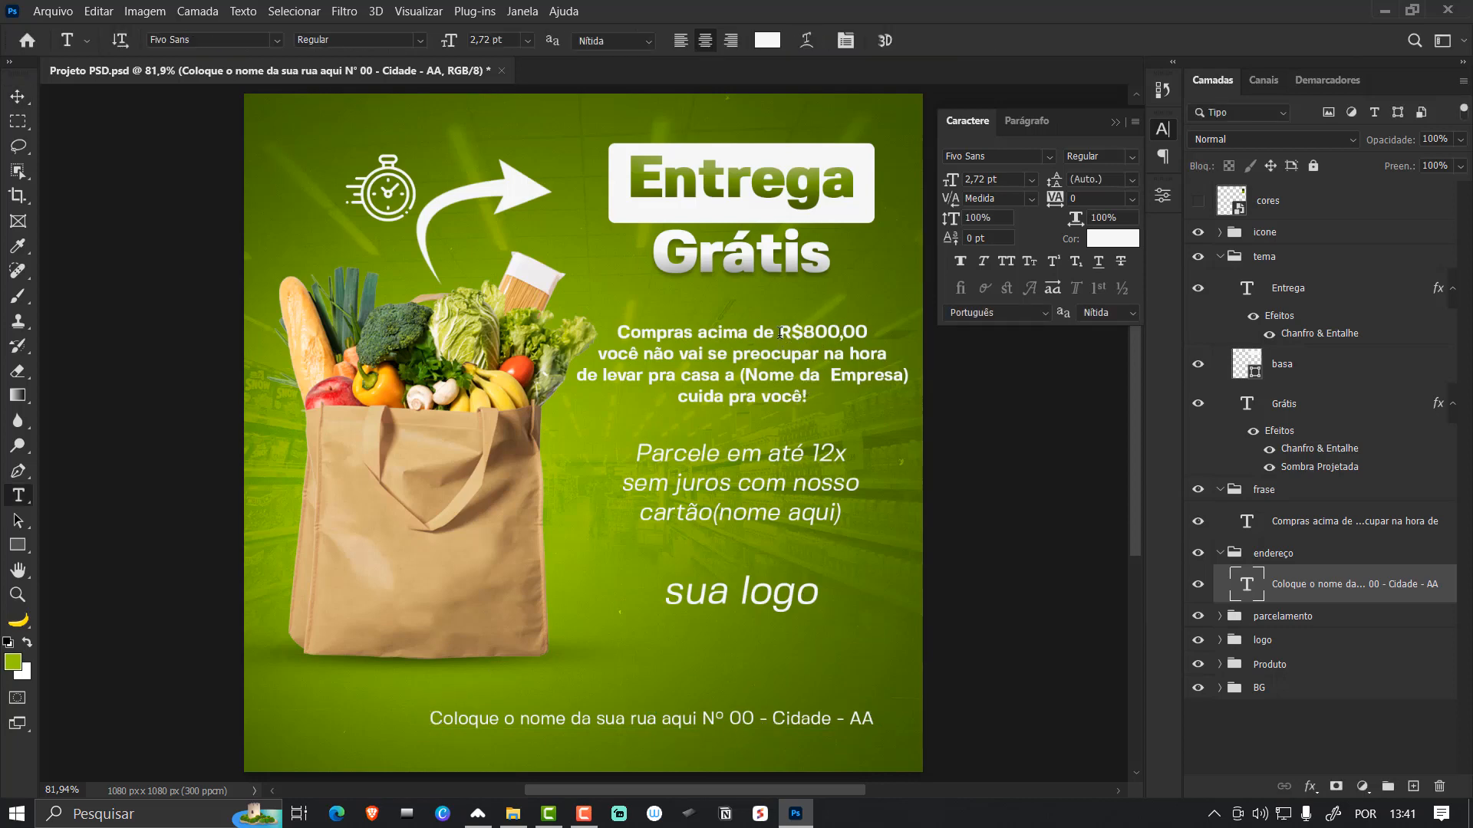
pyautogui.moveTo(781, 332); pyautogui.dragTo(867, 332)
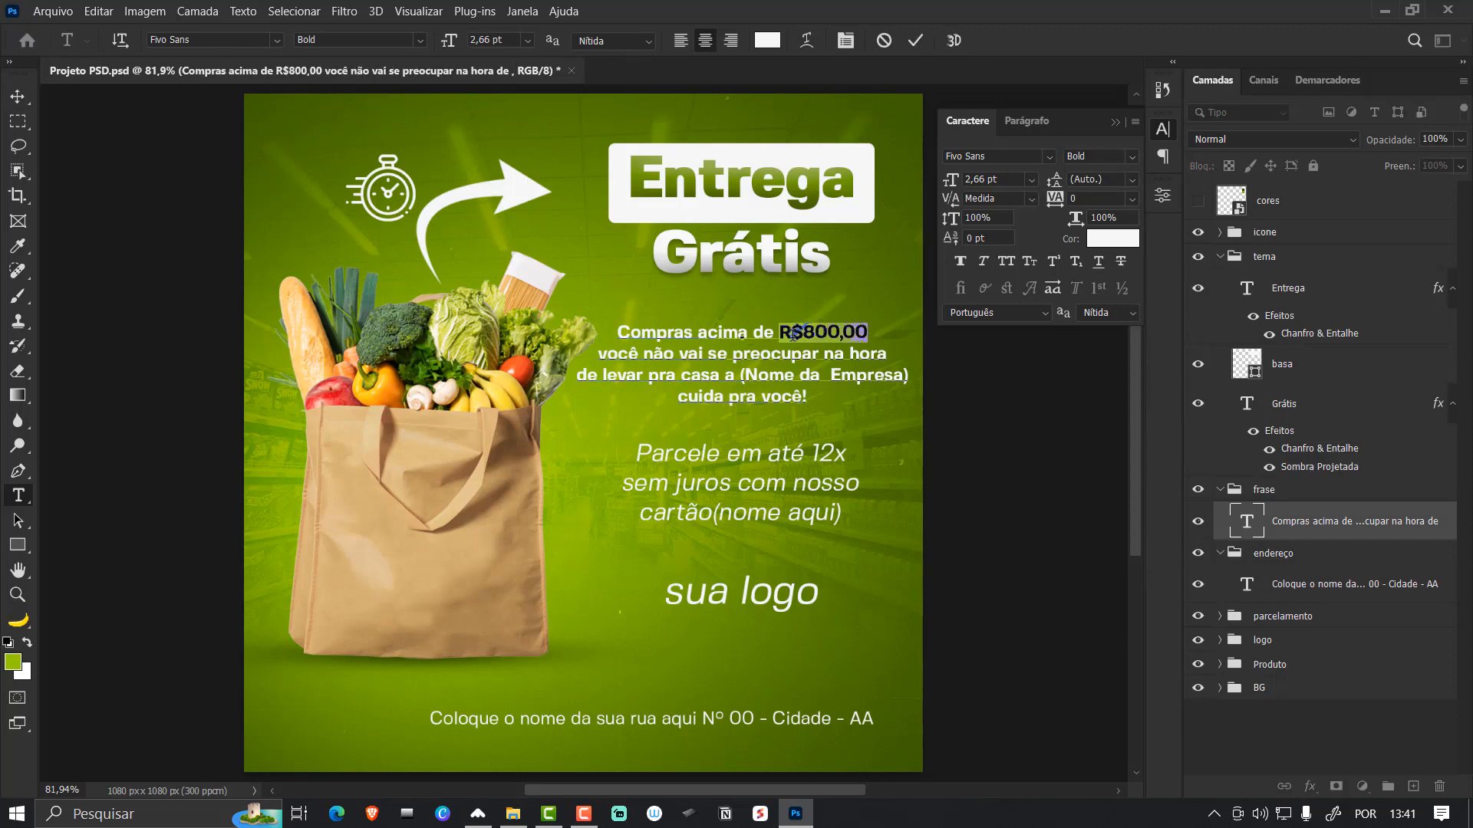
pyautogui.click(792, 336)
pyautogui.moveTo(782, 332); pyautogui.dragTo(871, 331)
pyautogui.click(1133, 156)
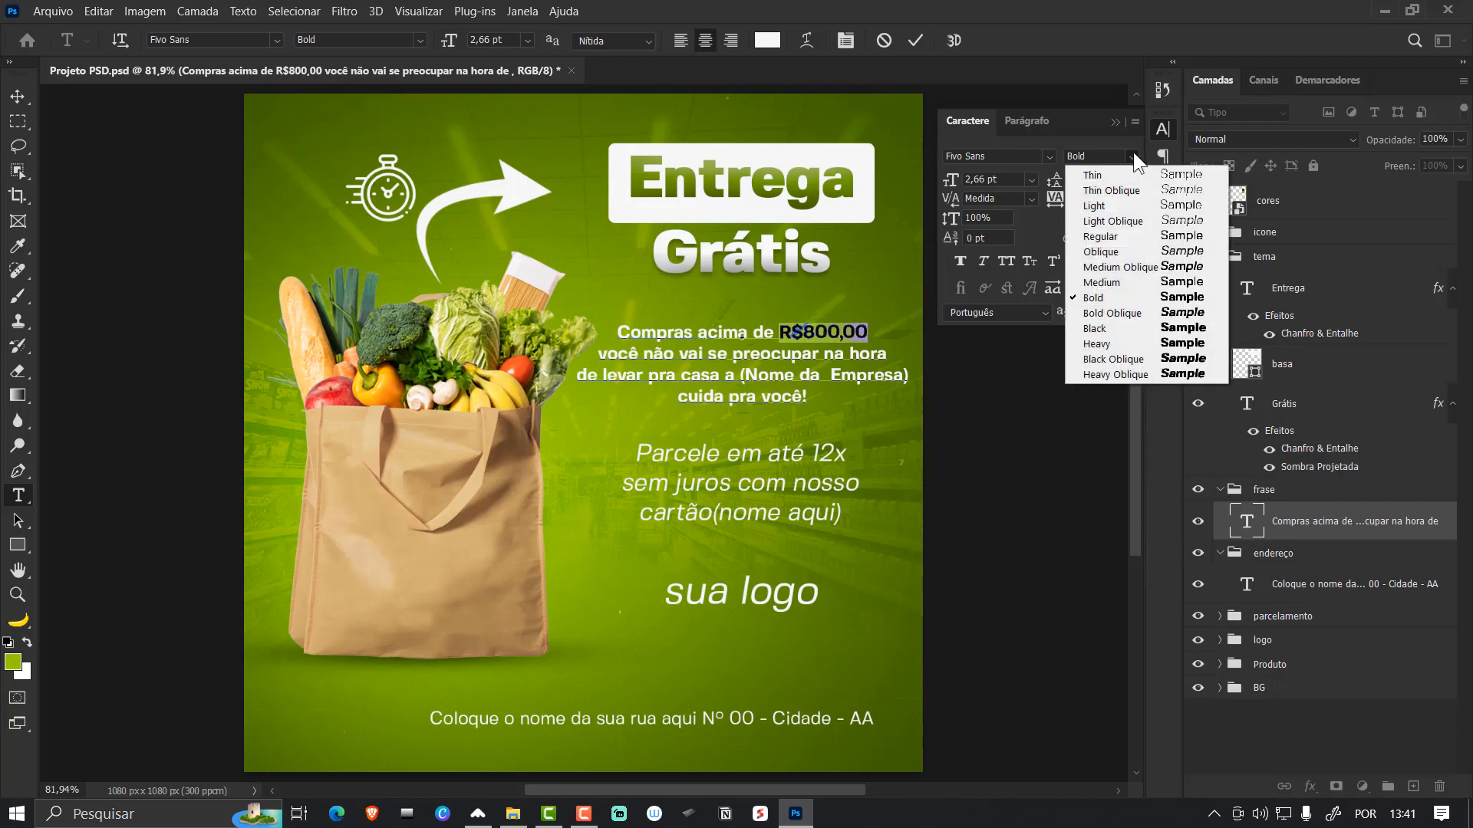
pyautogui.click(1113, 330)
pyautogui.click(843, 335)
pyautogui.press('Escape')
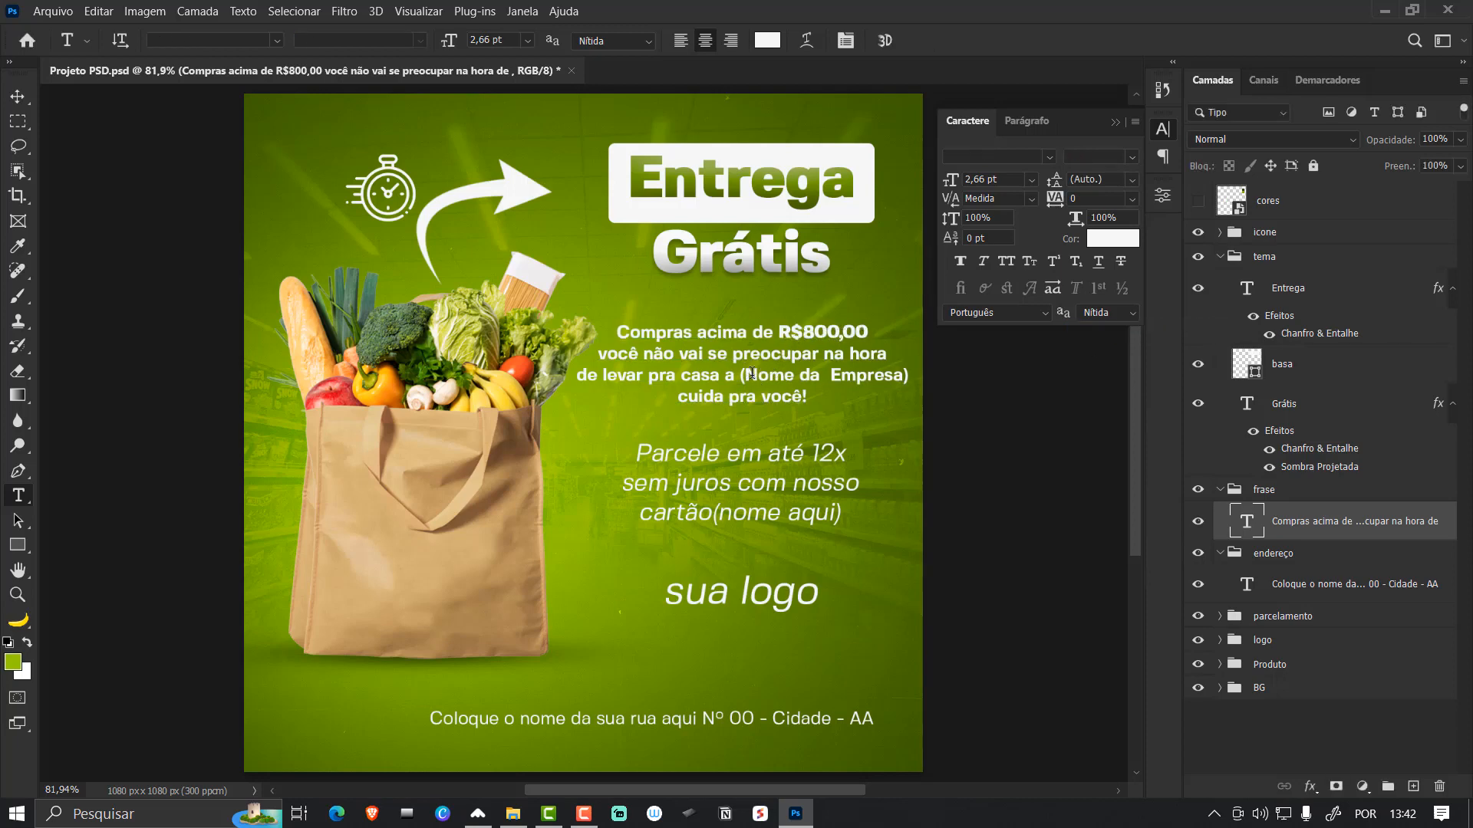
# - Set the words Nome da Empresa in the offer paragraph to the Black font weight
pyautogui.moveTo(752, 374); pyautogui.dragTo(896, 371)
pyautogui.click(1129, 156)
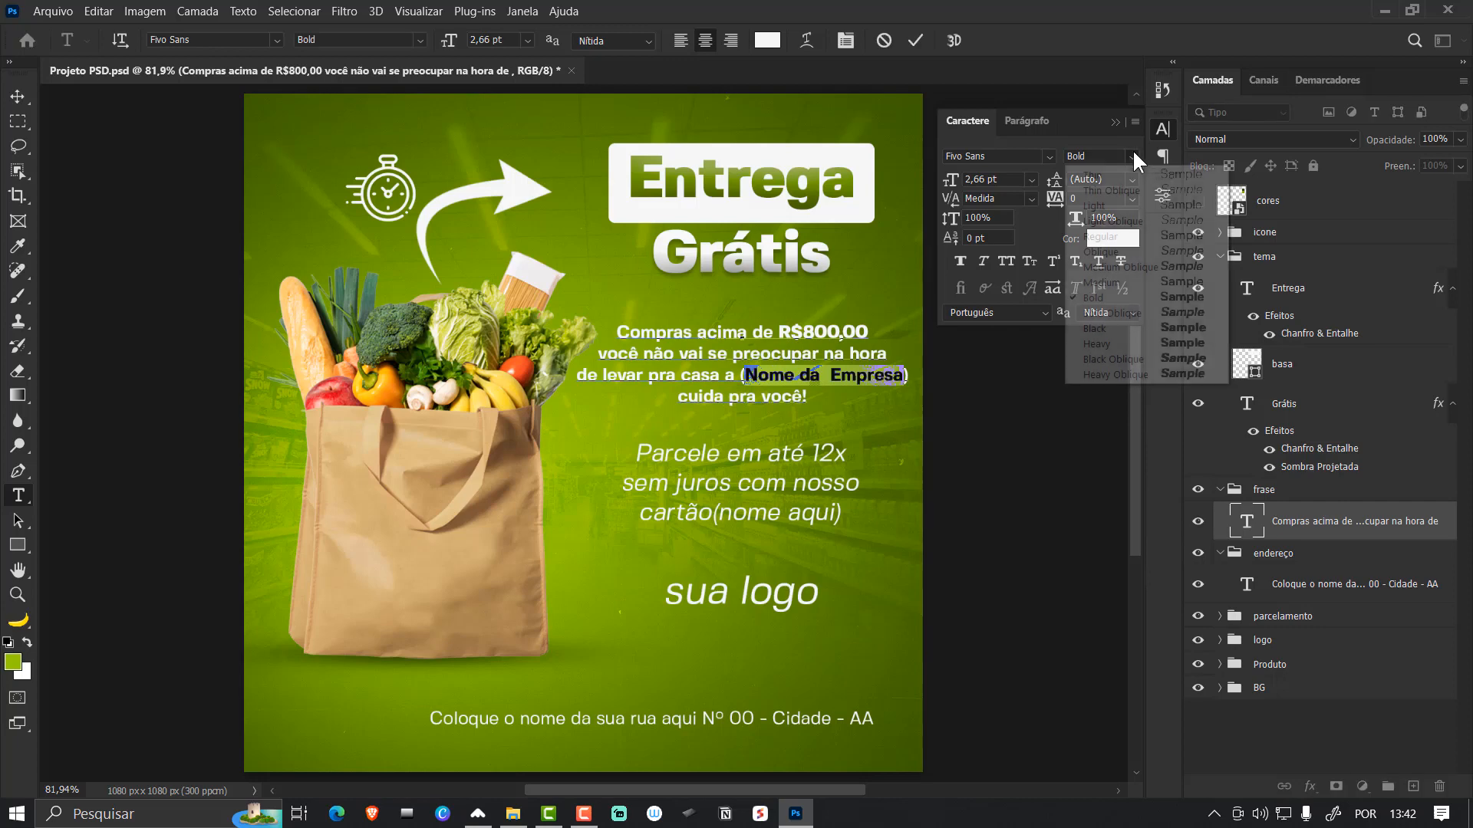
pyautogui.click(1116, 330)
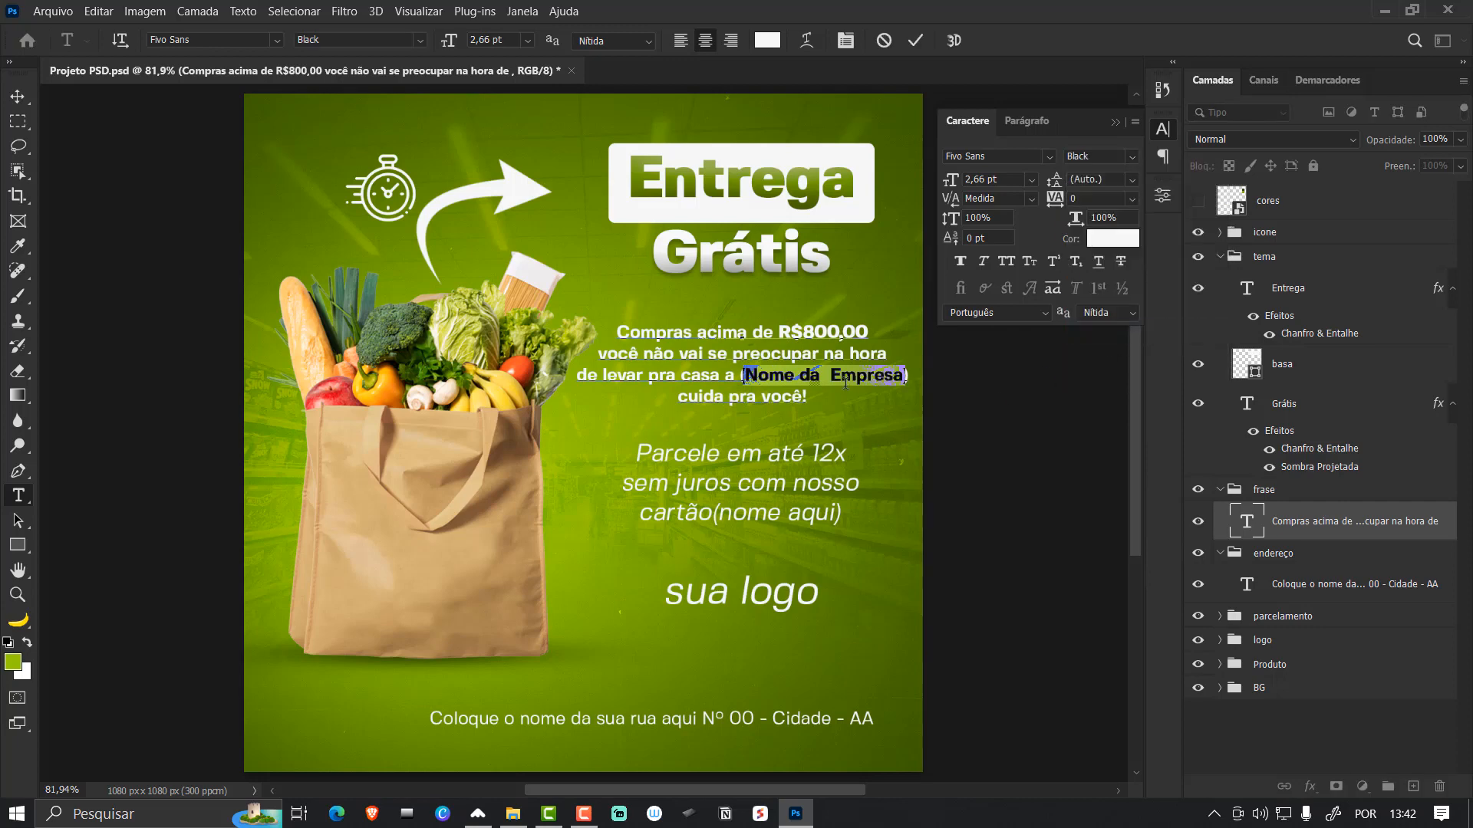
pyautogui.hotkey('ctrl', 'Return')
pyautogui.press('v')
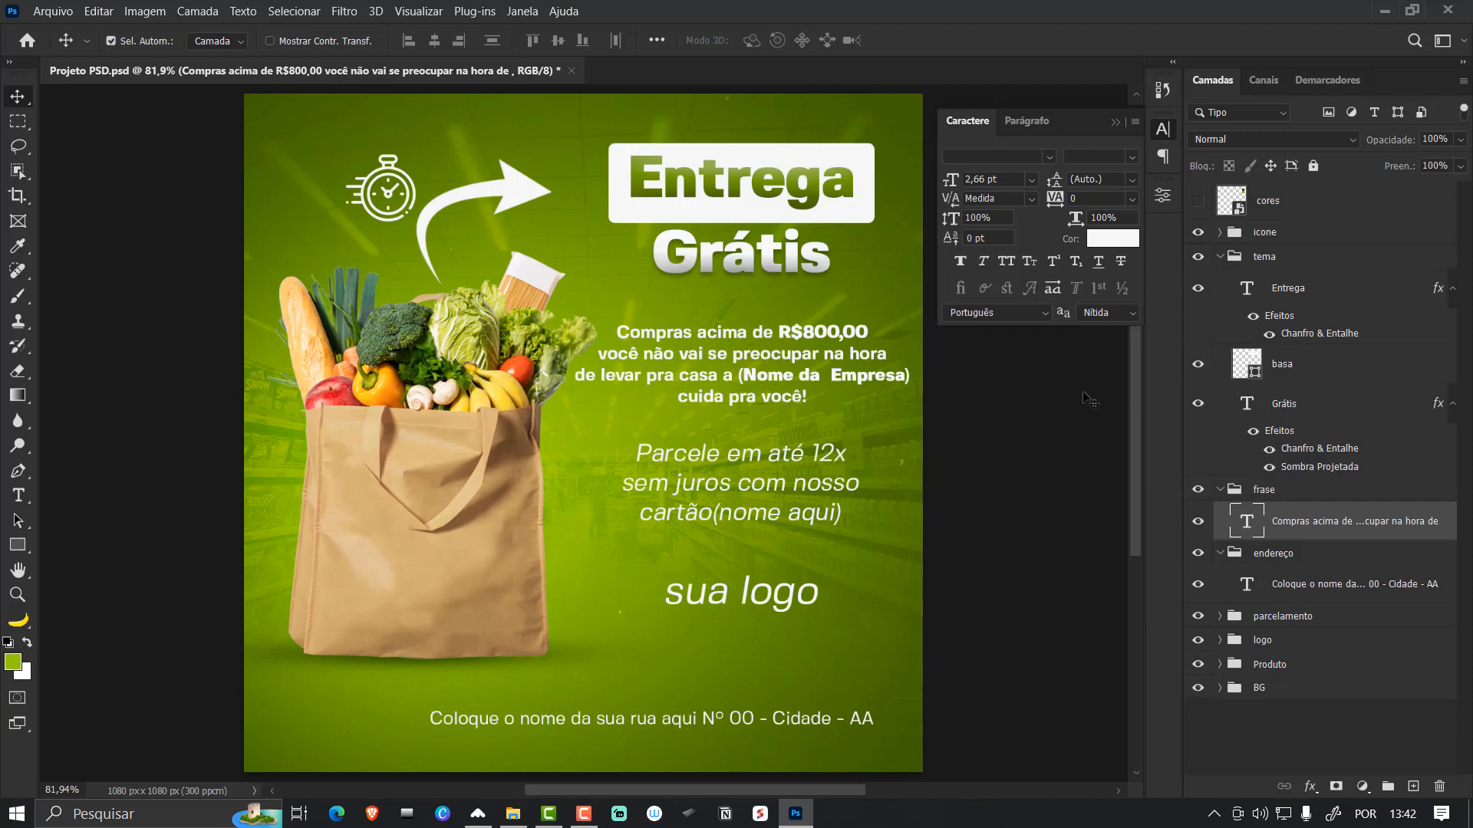
# - Collapse all open layer groups and add an empty layer above Camada 2 inside the BG group
pyautogui.keyDown('ctrl'); pyautogui.click(1220, 258); pyautogui.keyUp('ctrl')
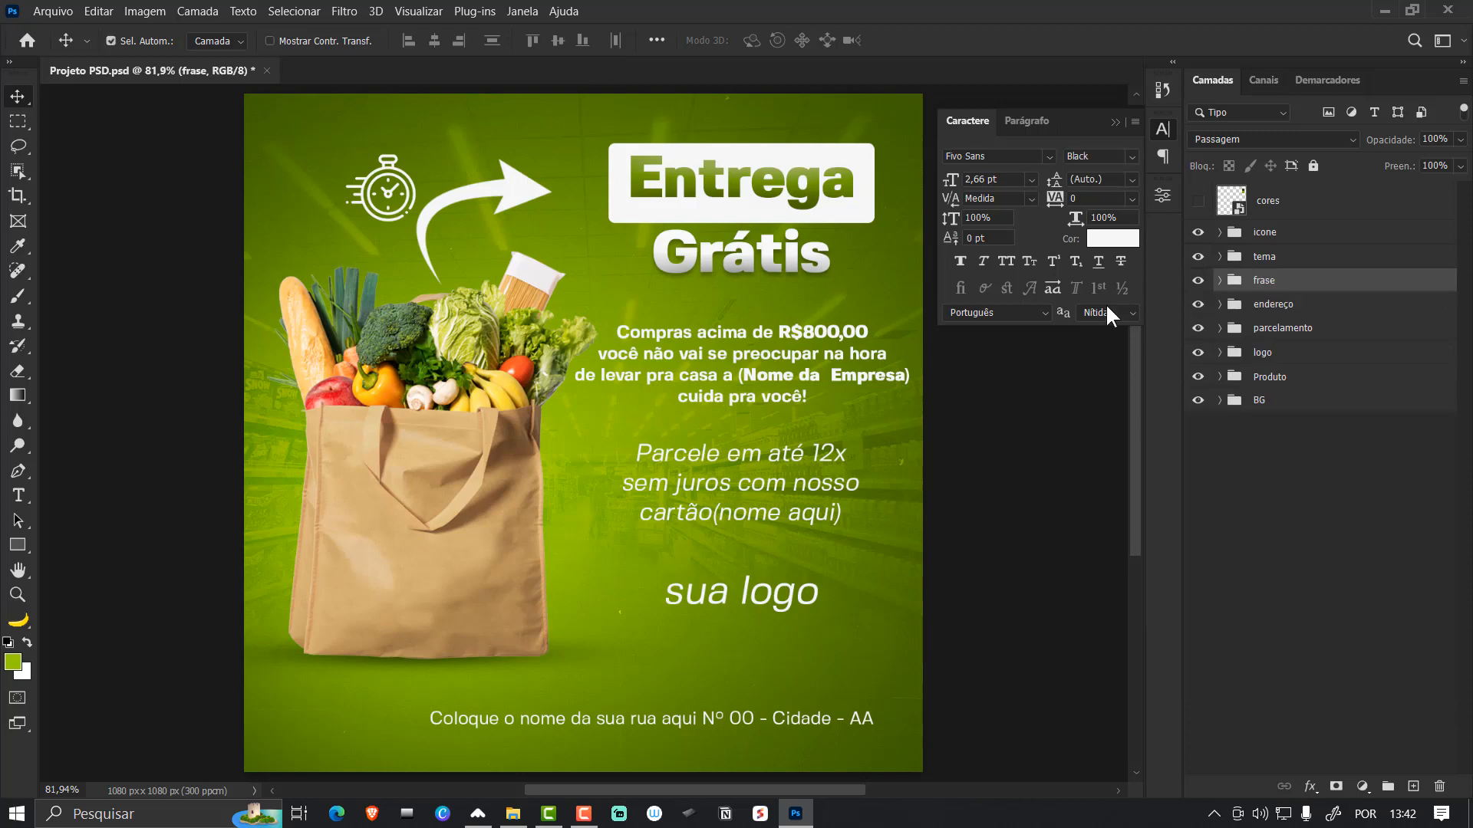
pyautogui.click(1115, 122)
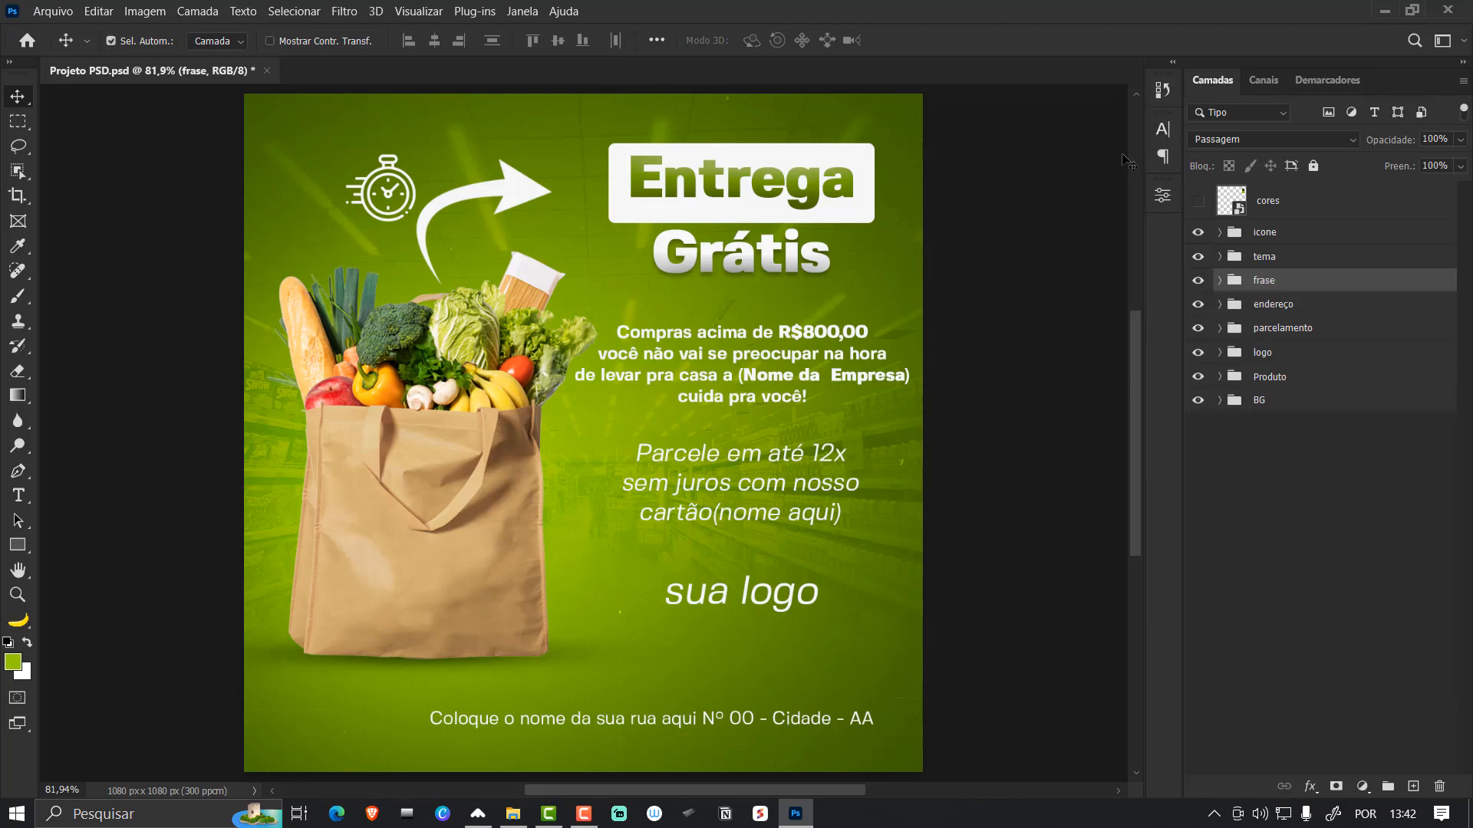
pyautogui.click(1280, 405)
pyautogui.click(1220, 400)
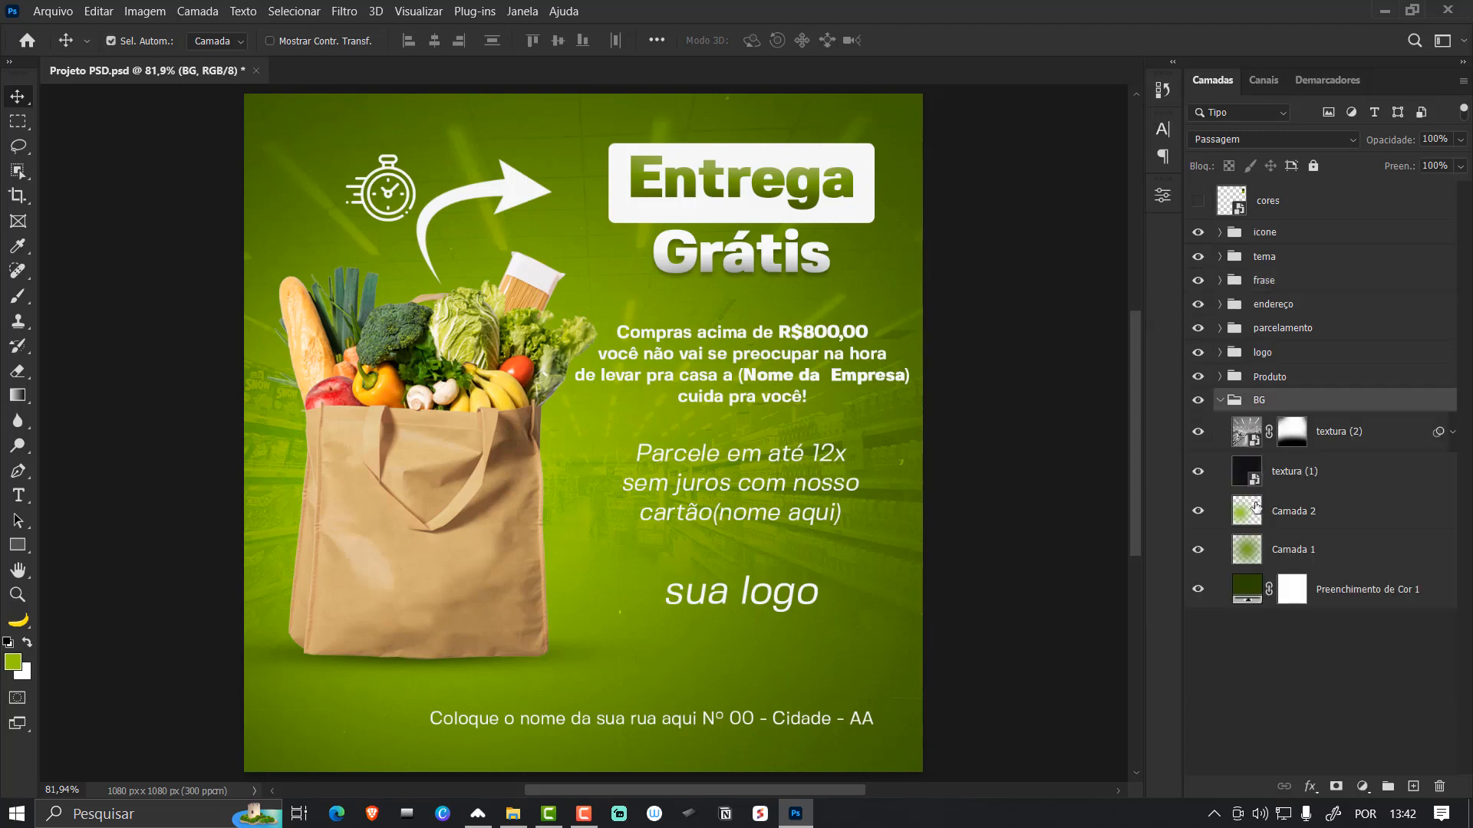
pyautogui.click(1323, 513)
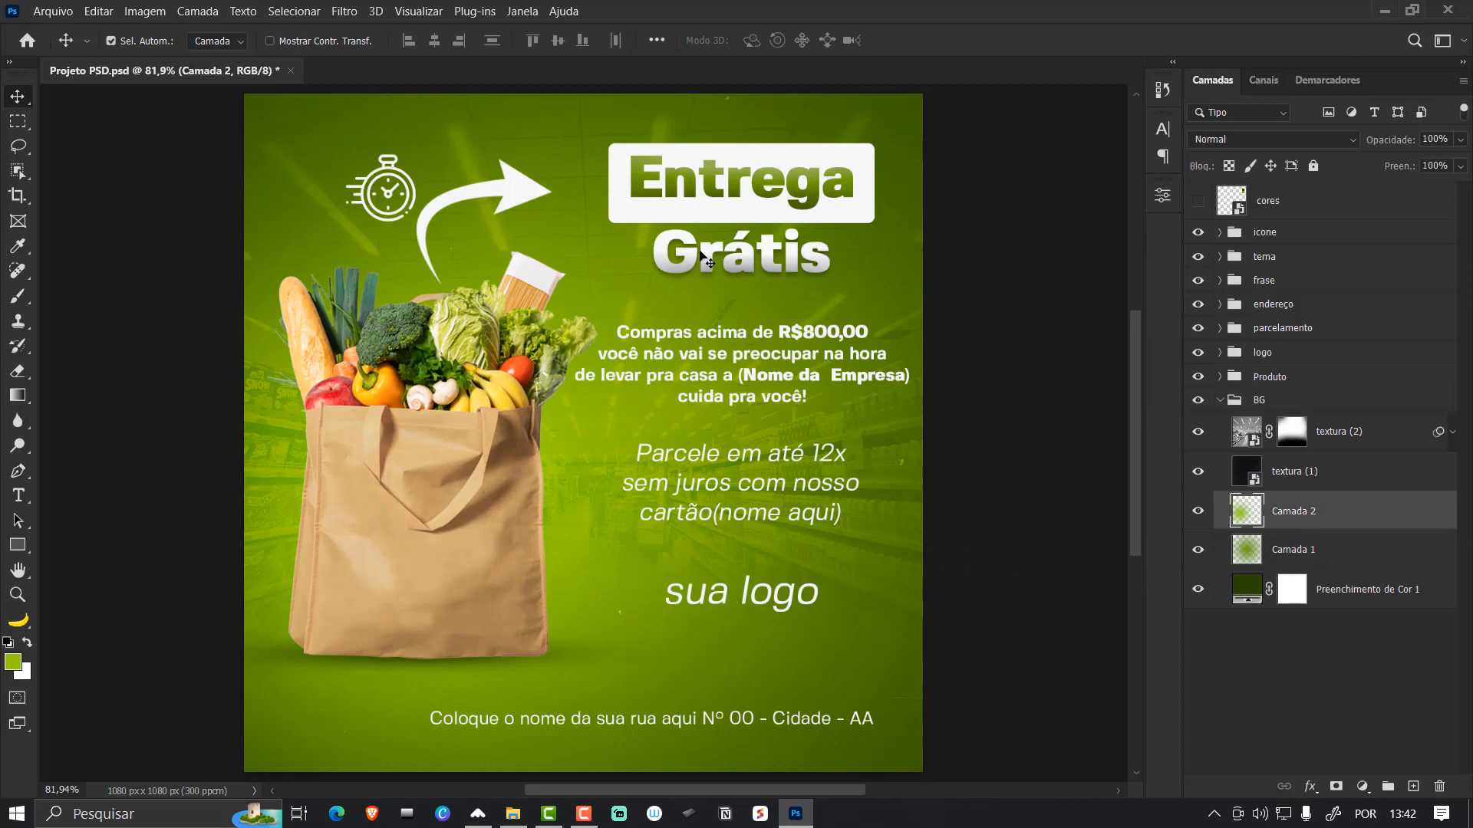
pyautogui.click(1413, 786)
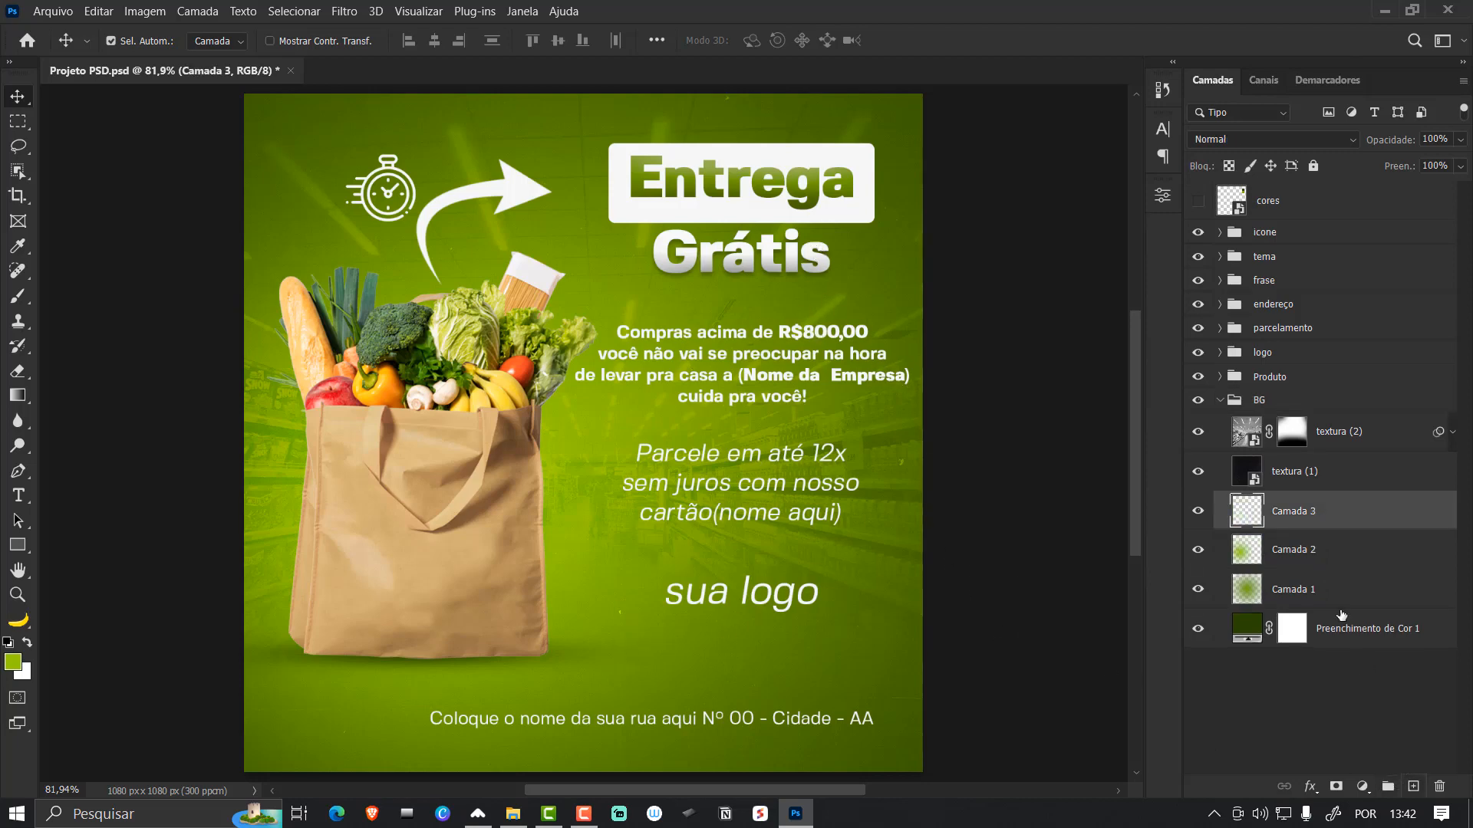
# - Paint dark green #556818 over the lower-right corner of the background on Camada 3 with a soft 899 px brush
pyautogui.press('b')
pyautogui.press('i')
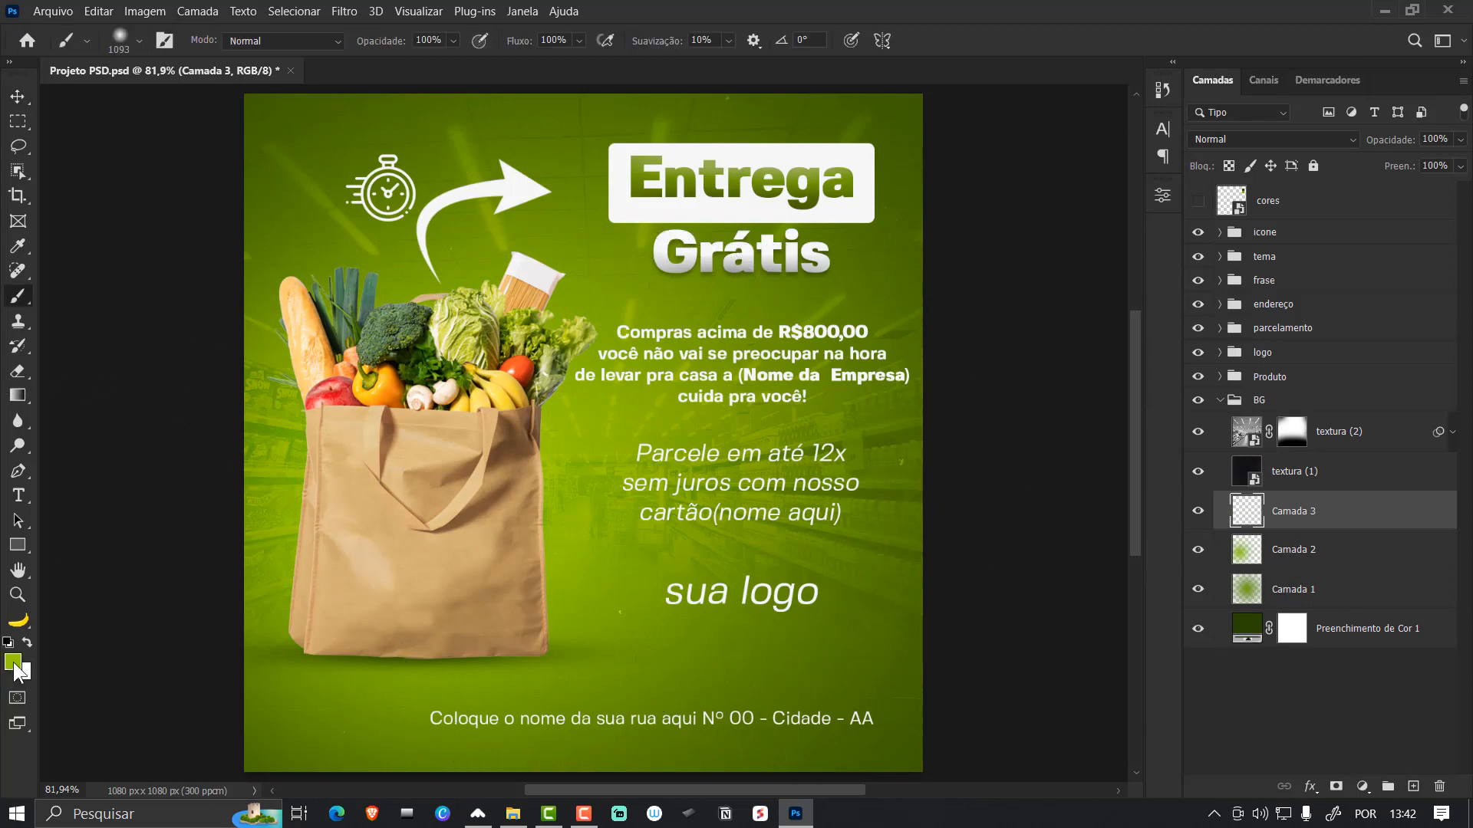
pyautogui.click(13, 662)
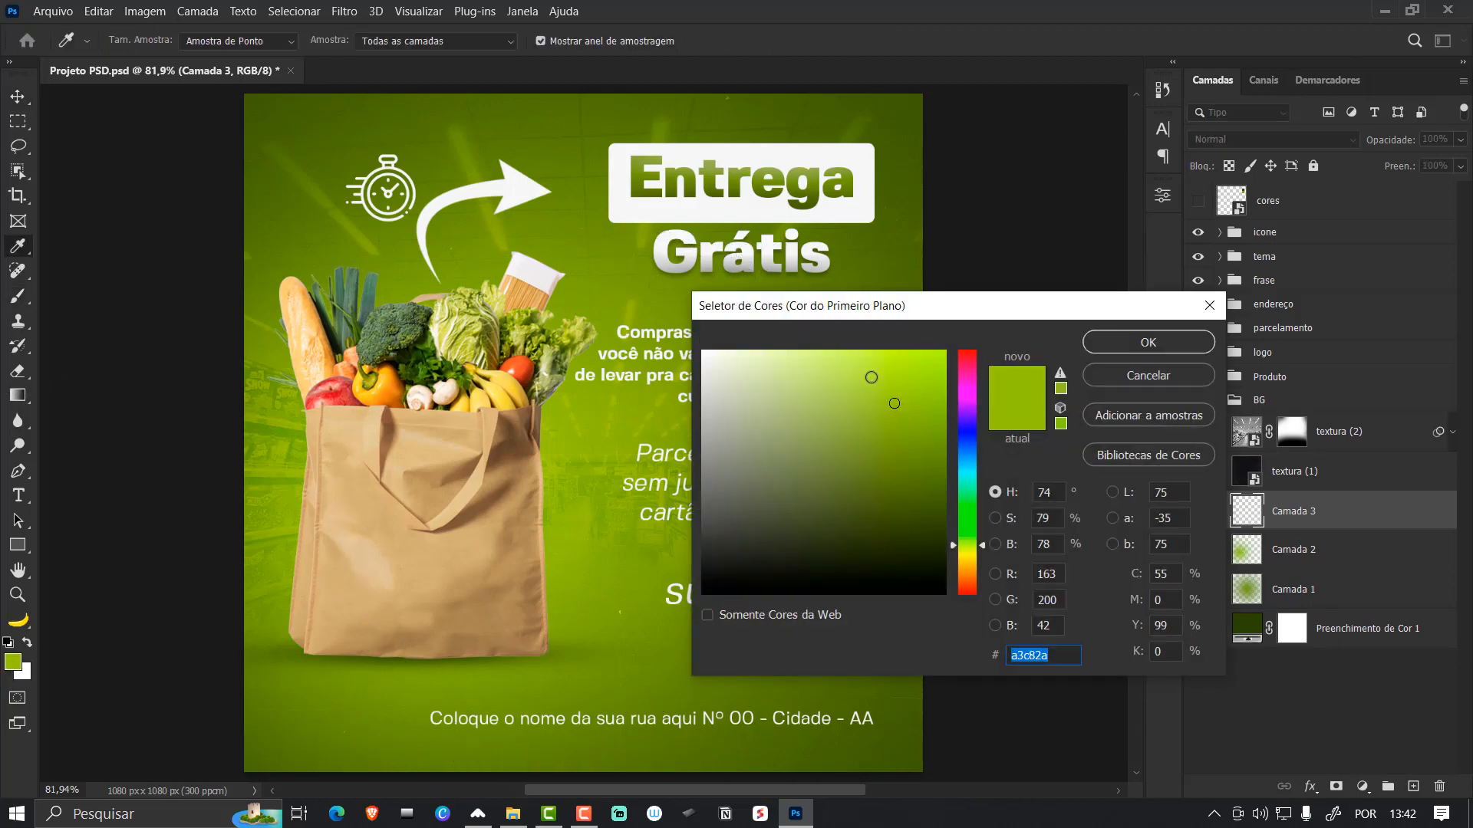
pyautogui.moveTo(895, 403); pyautogui.dragTo(889, 495)
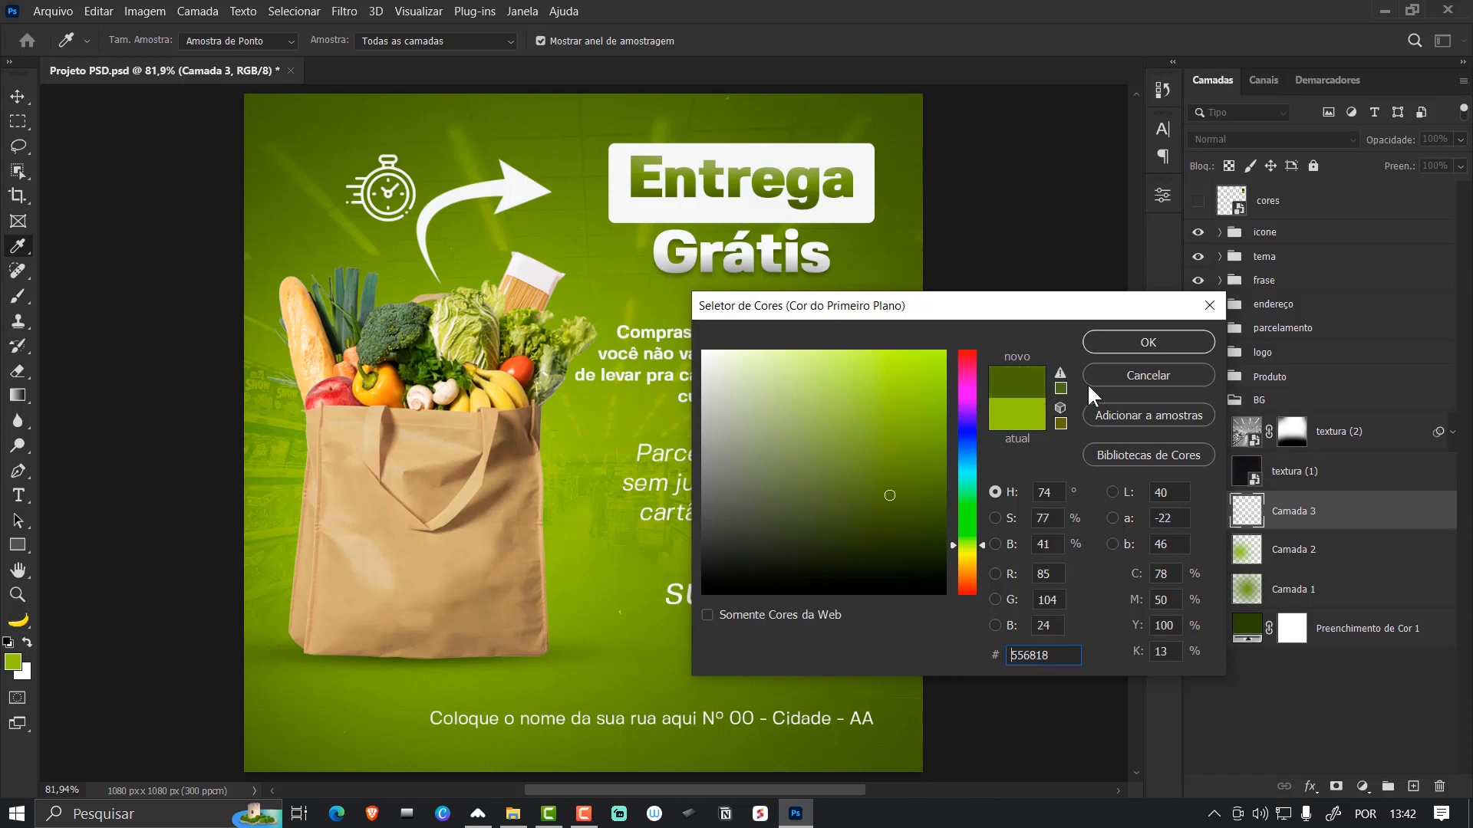
pyautogui.click(1143, 343)
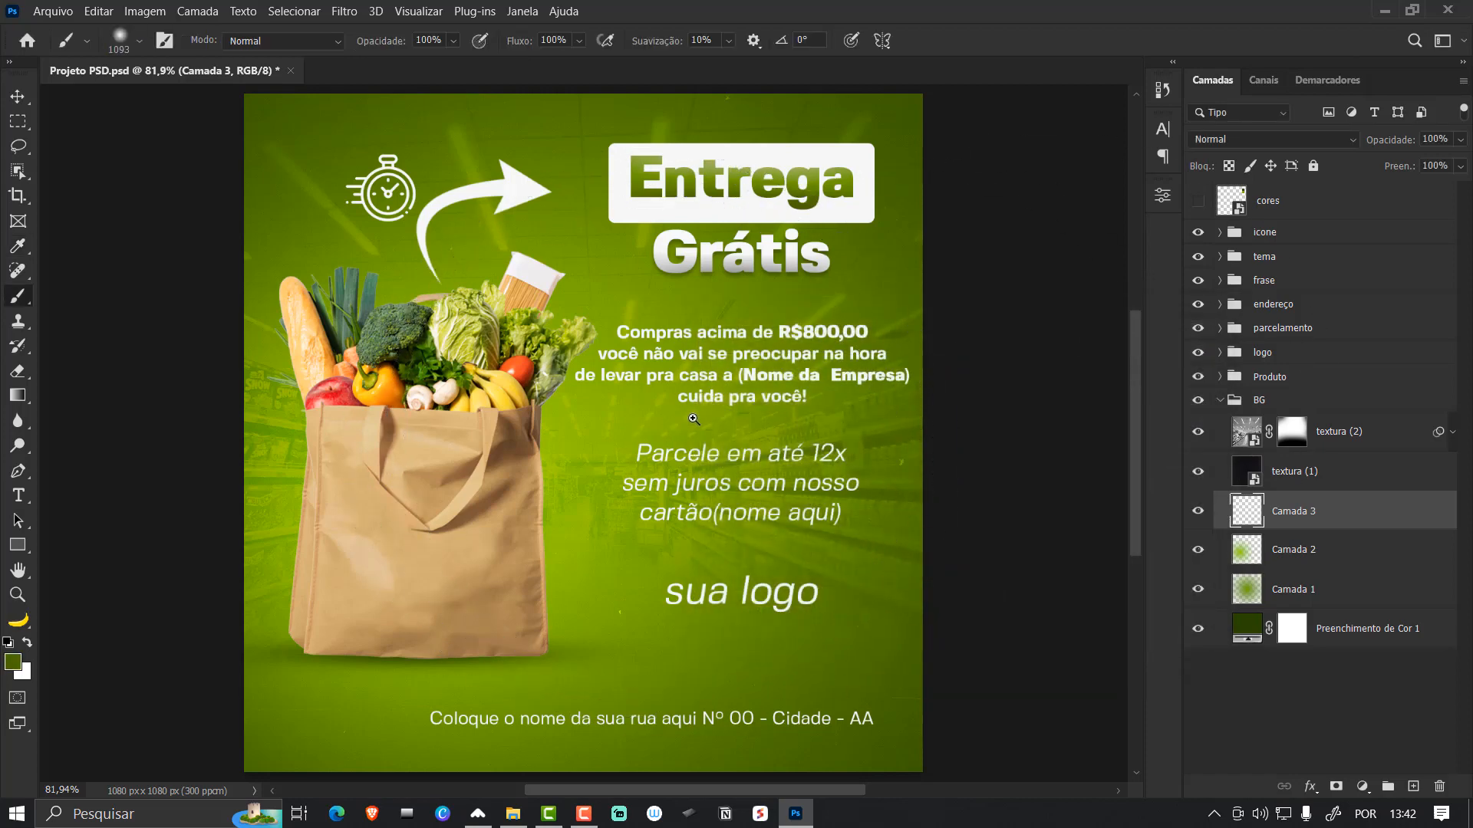
pyautogui.scroll(-4, 655, 422)
pyautogui.scroll(-2, 656, 417)
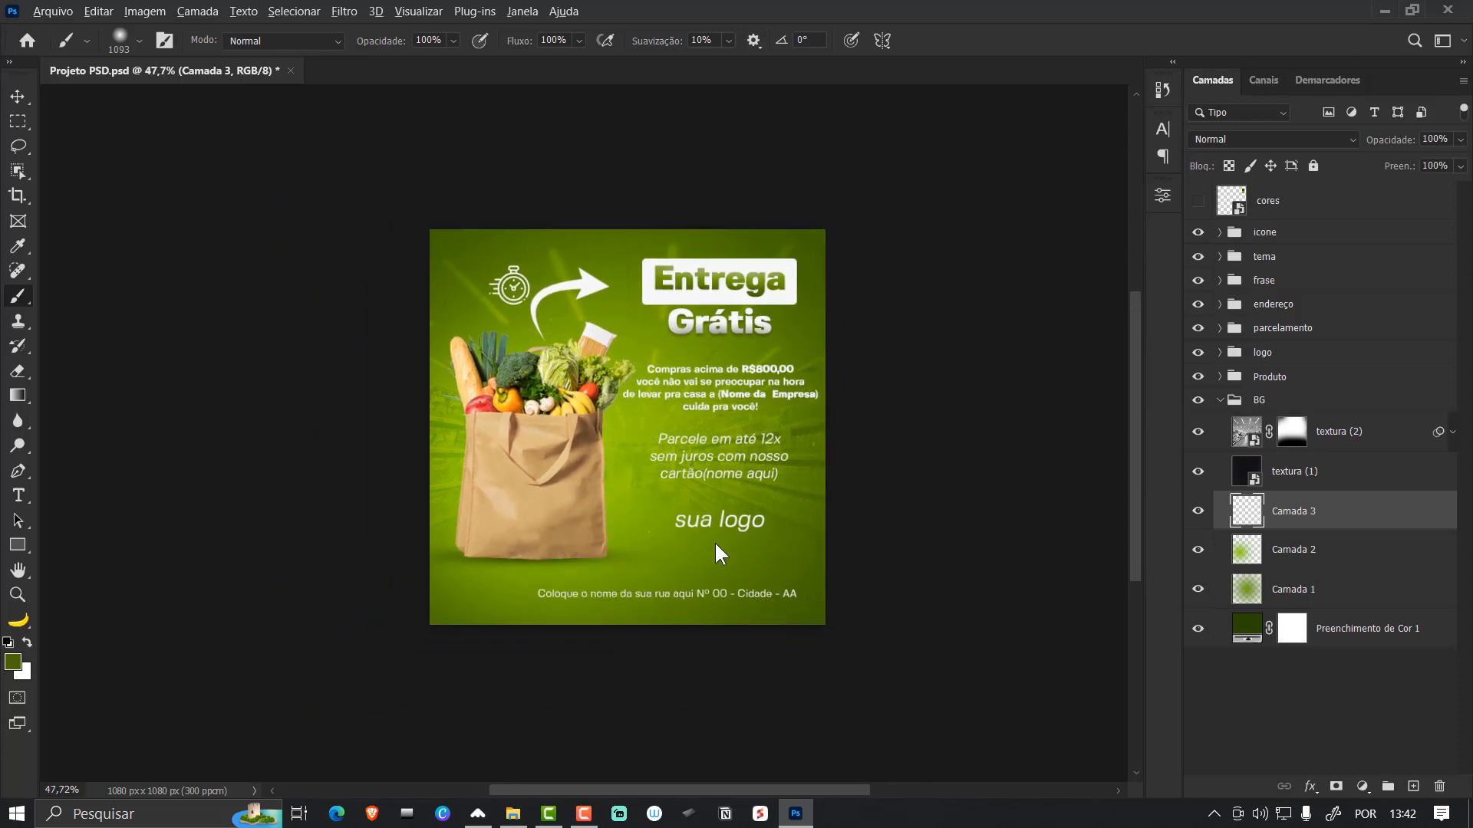
pyautogui.moveTo(715, 543); pyautogui.dragTo(680, 544)
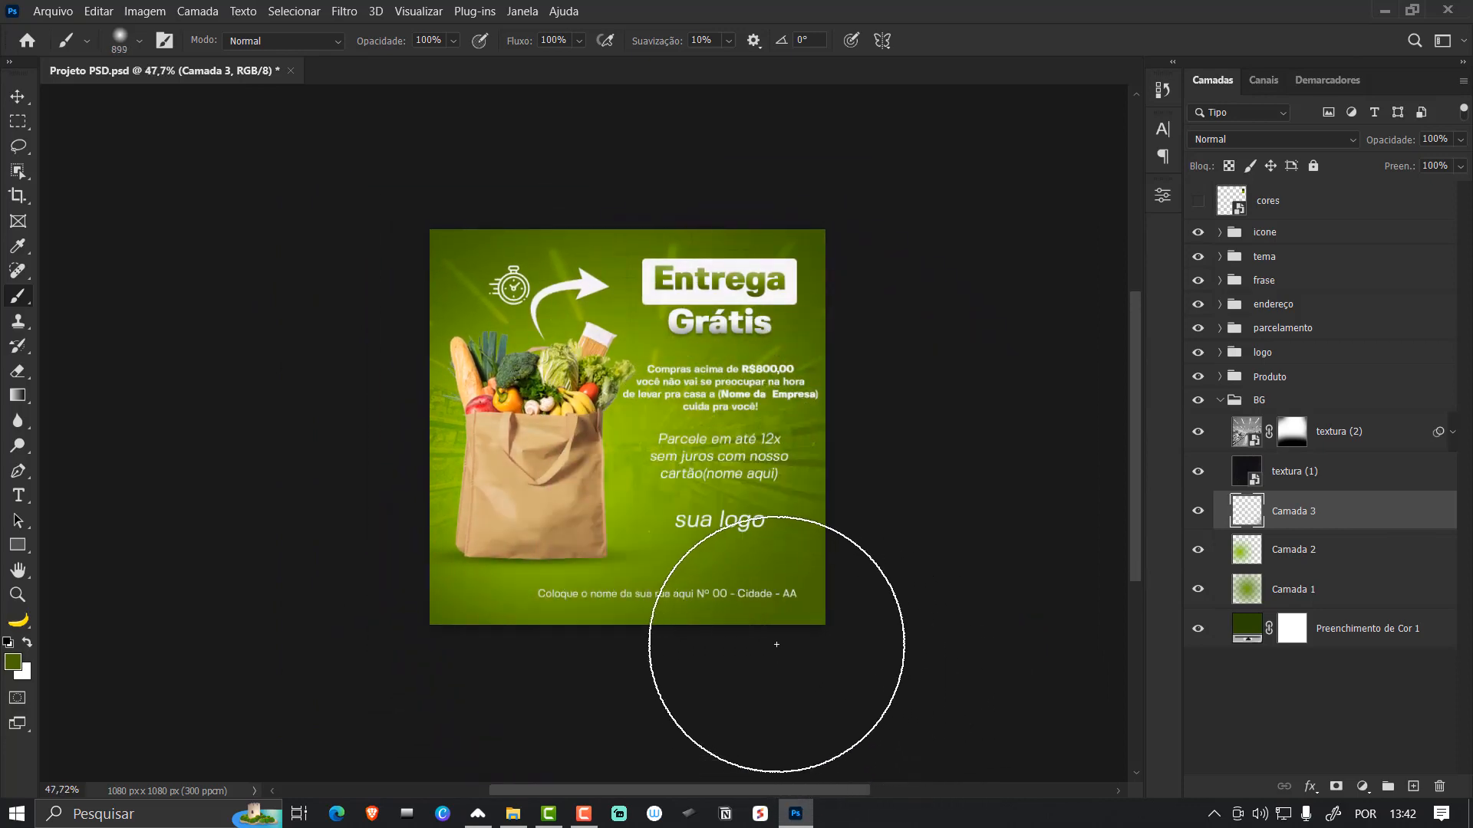
pyautogui.click(839, 661)
# - Change the brush colour to darker green #3b480f and deepen the background's lower-right corner on Camada 3
pyautogui.click(13, 661)
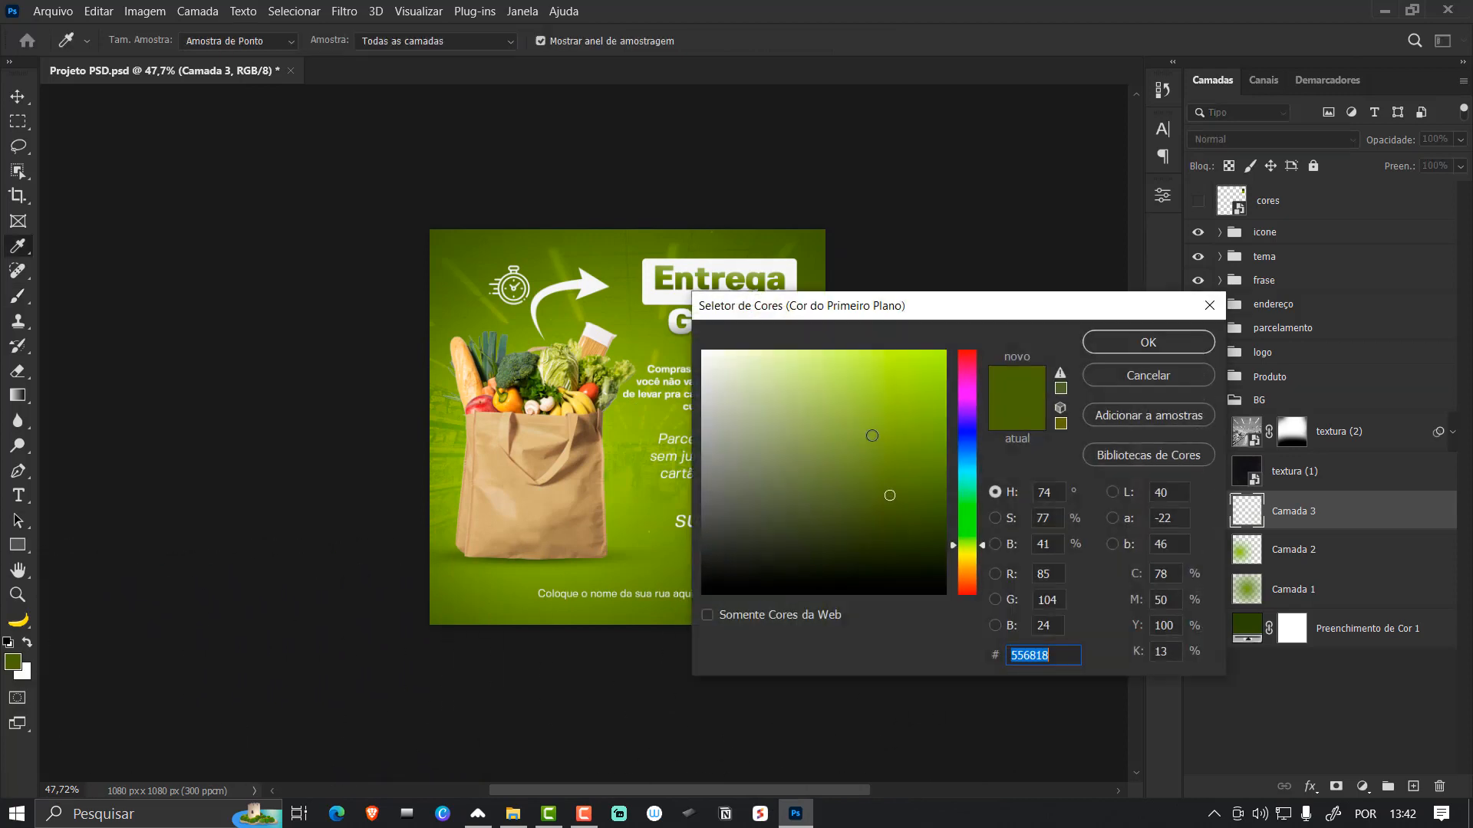
pyautogui.moveTo(880, 499); pyautogui.dragTo(895, 518)
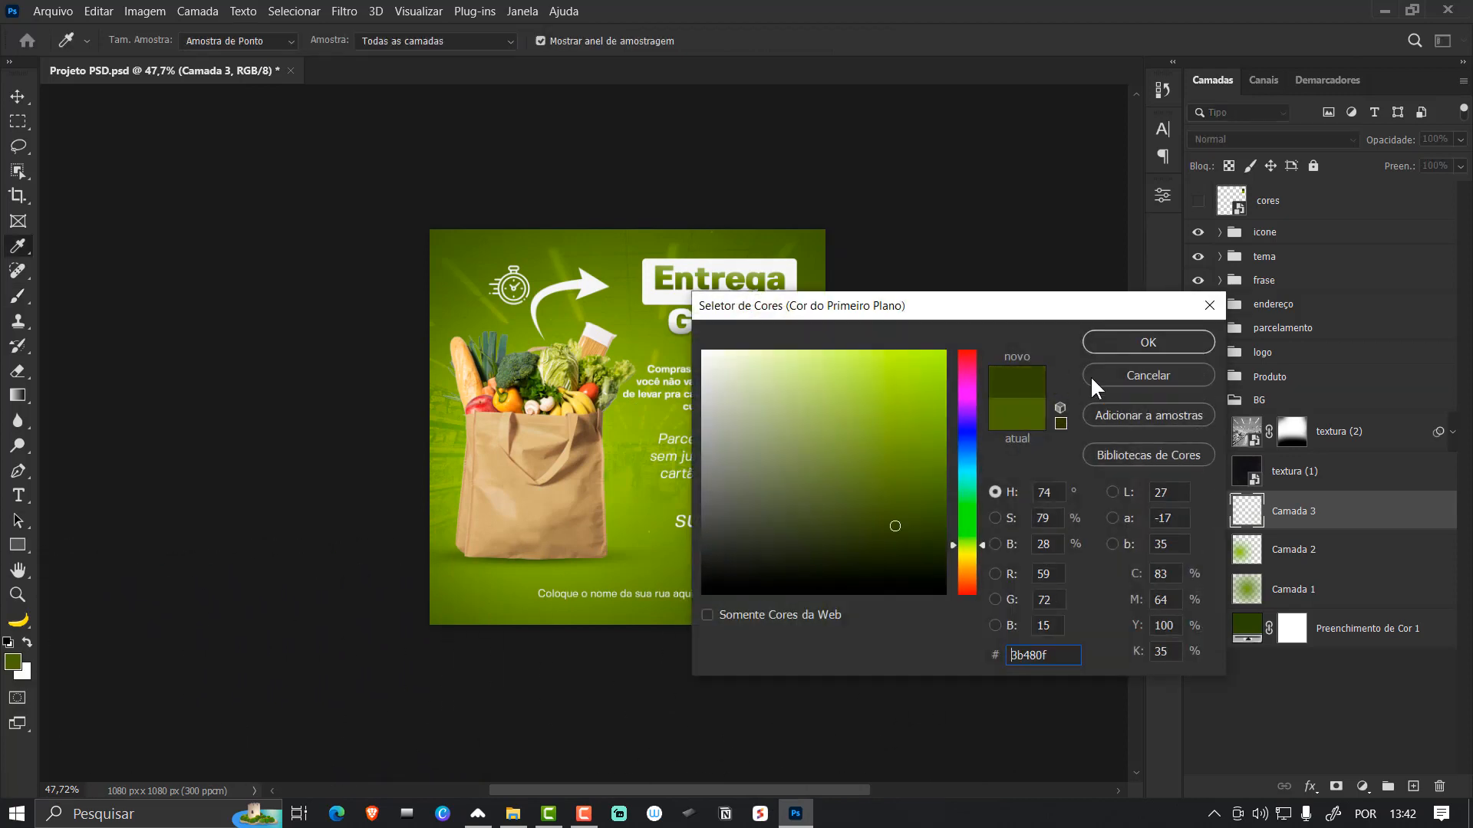
pyautogui.click(1148, 342)
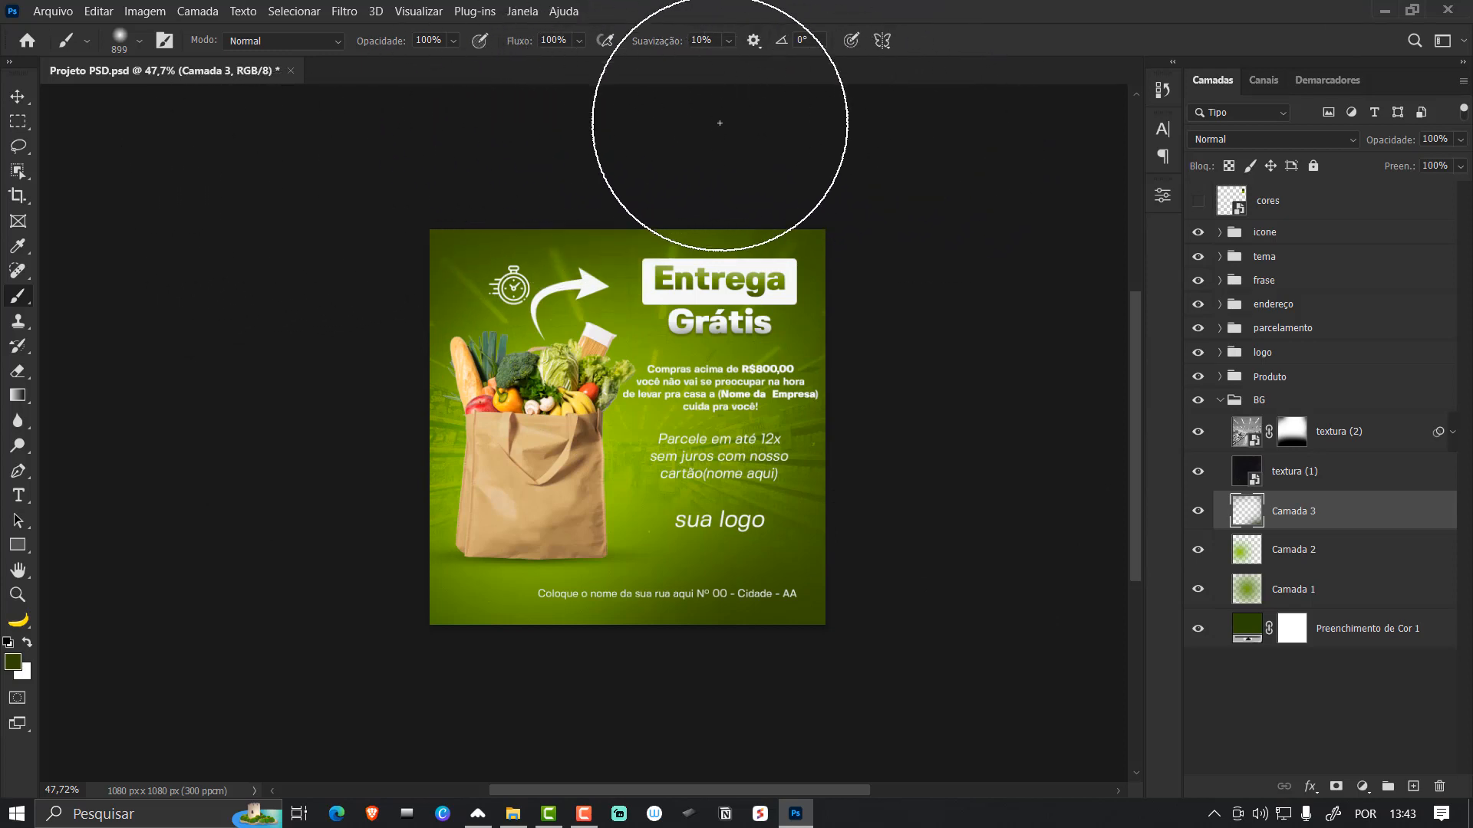
pyautogui.press('v')
pyautogui.hotkey('ctrl', '0')
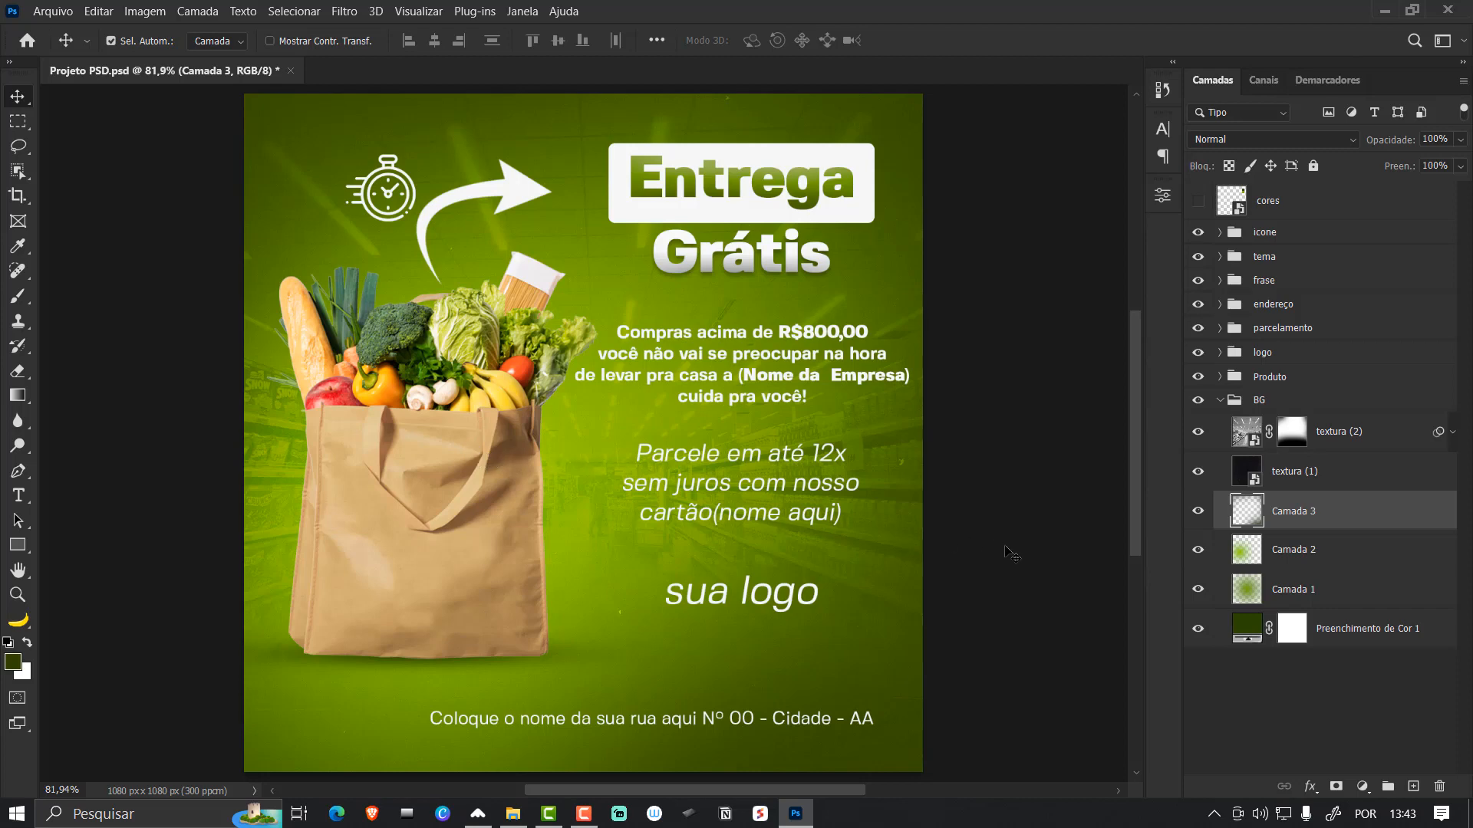
# - Collapse the BG group and delete the hidden cores layer
pyautogui.click(1220, 401)
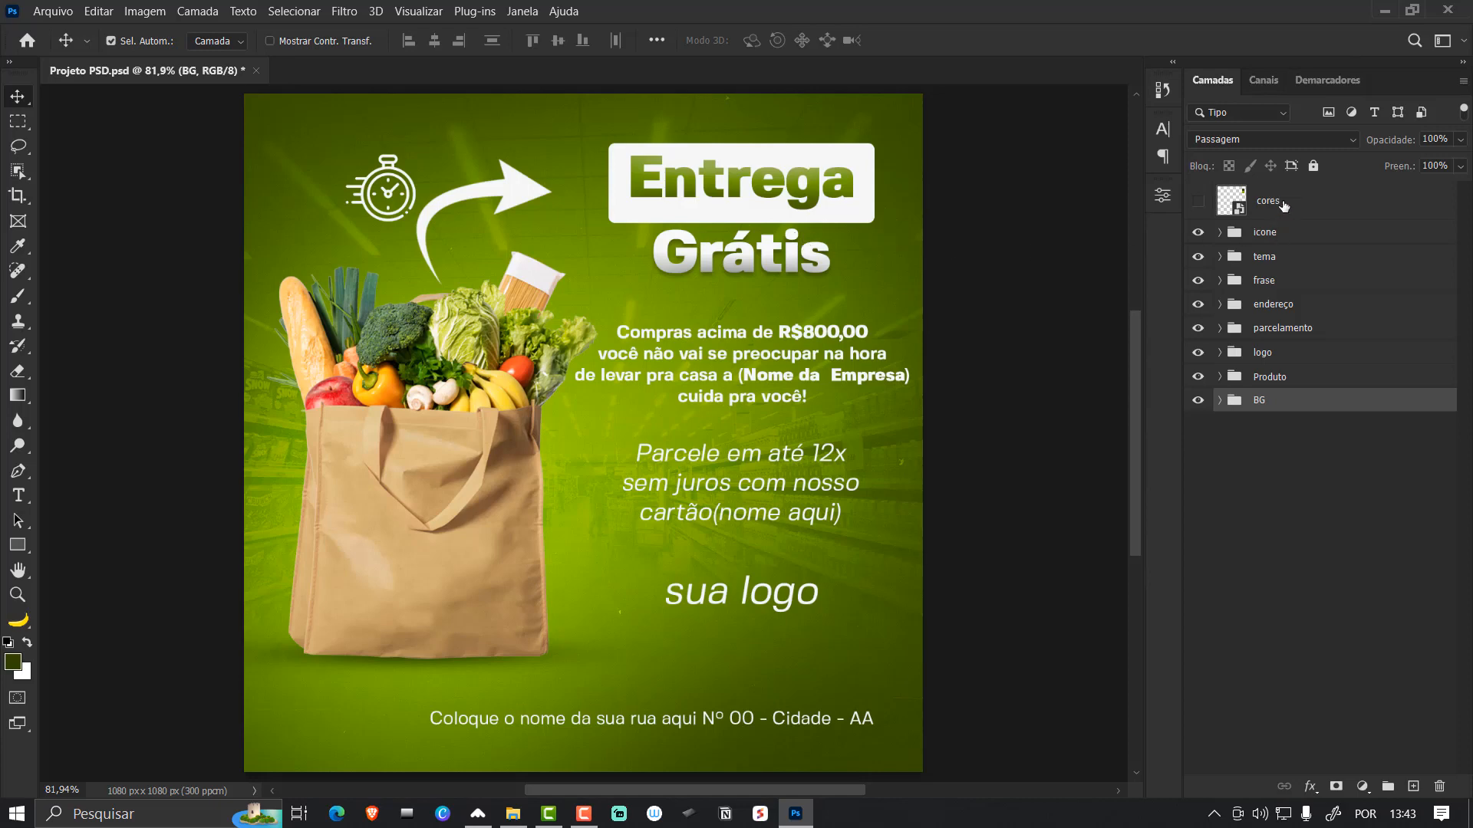
pyautogui.click(1281, 205)
pyautogui.press('Delete')
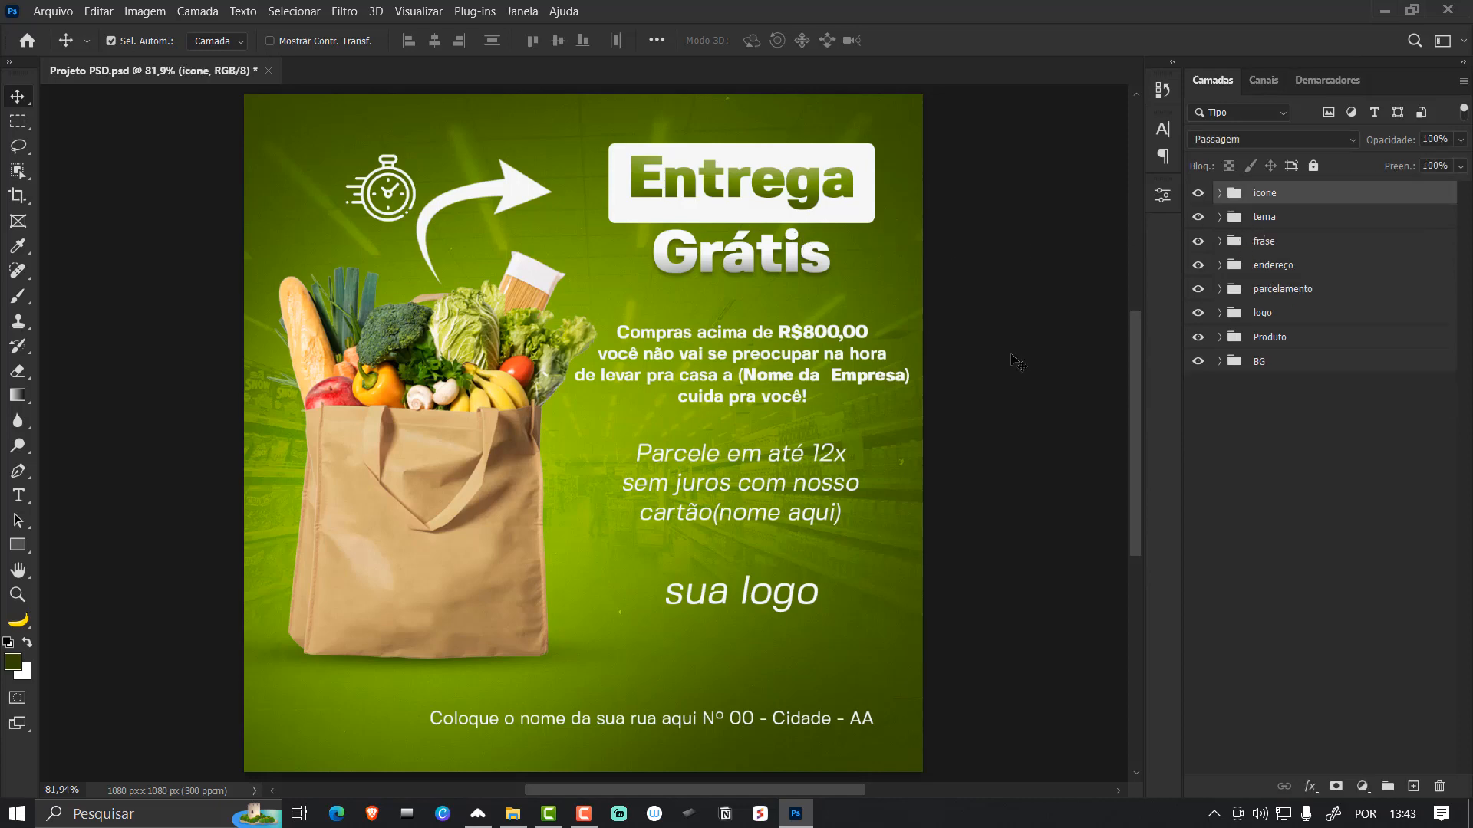